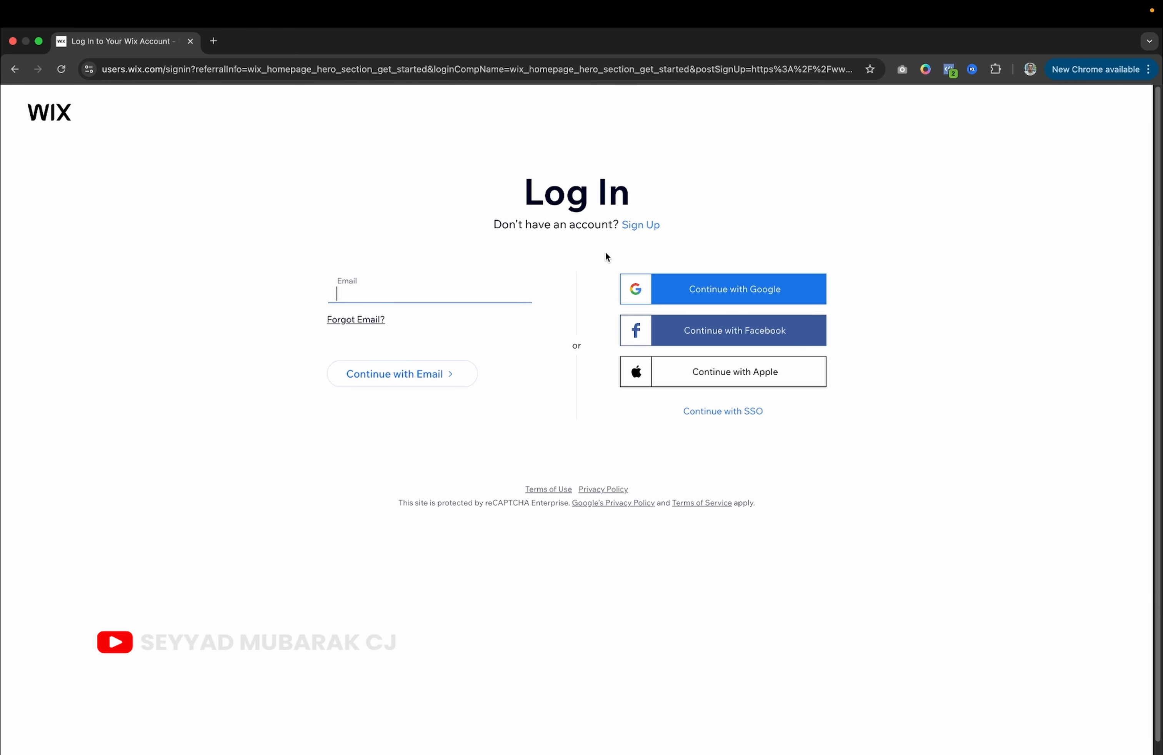
Sign up for a new Wix account with Continue with Google, choosing the Google account.
click(640, 226)
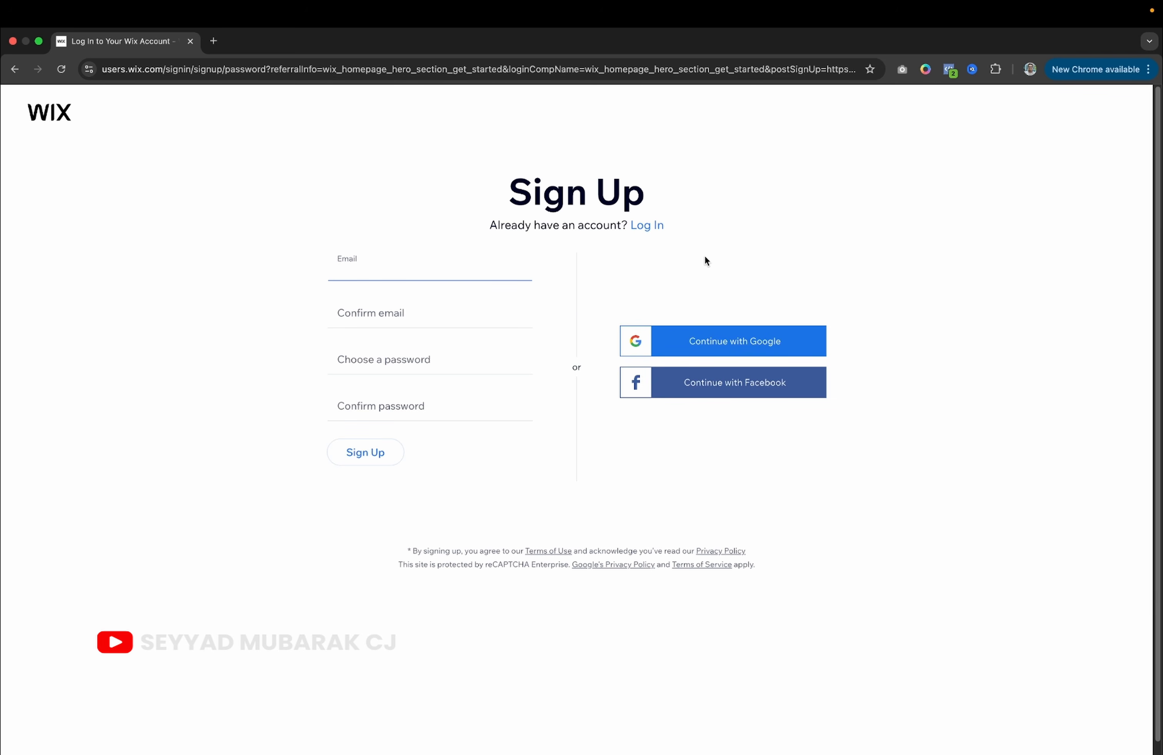
click(696, 341)
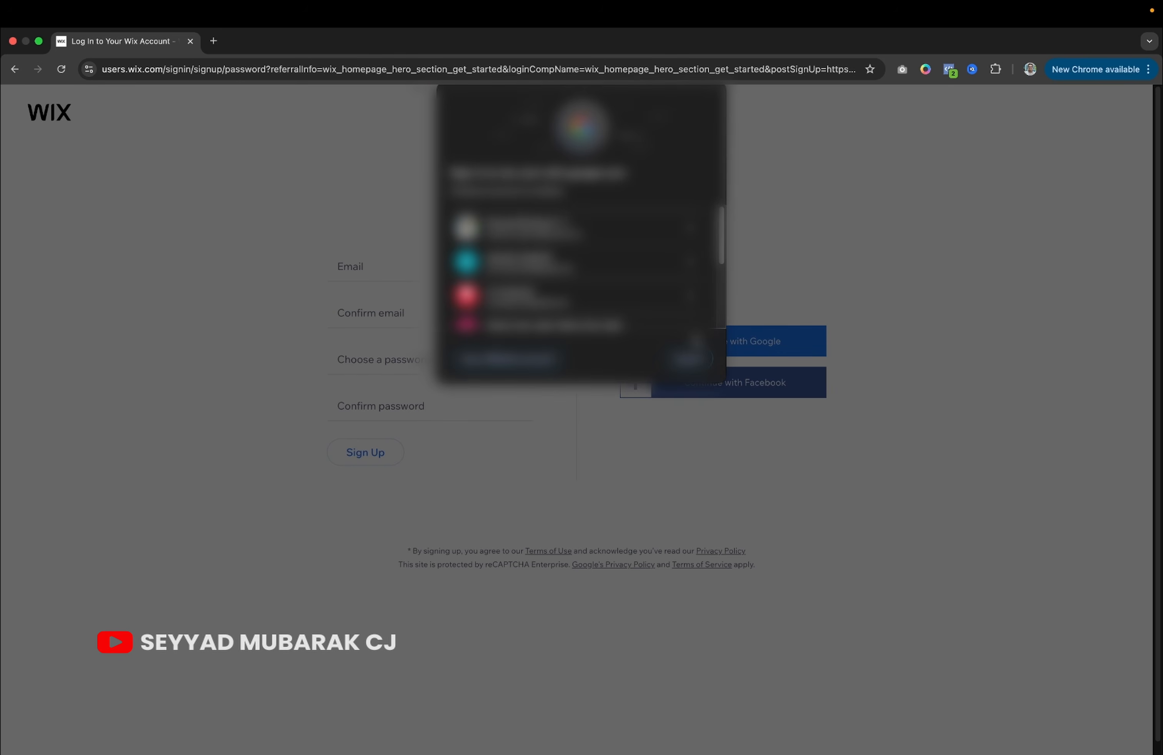
scroll(583, 268, down, 3)
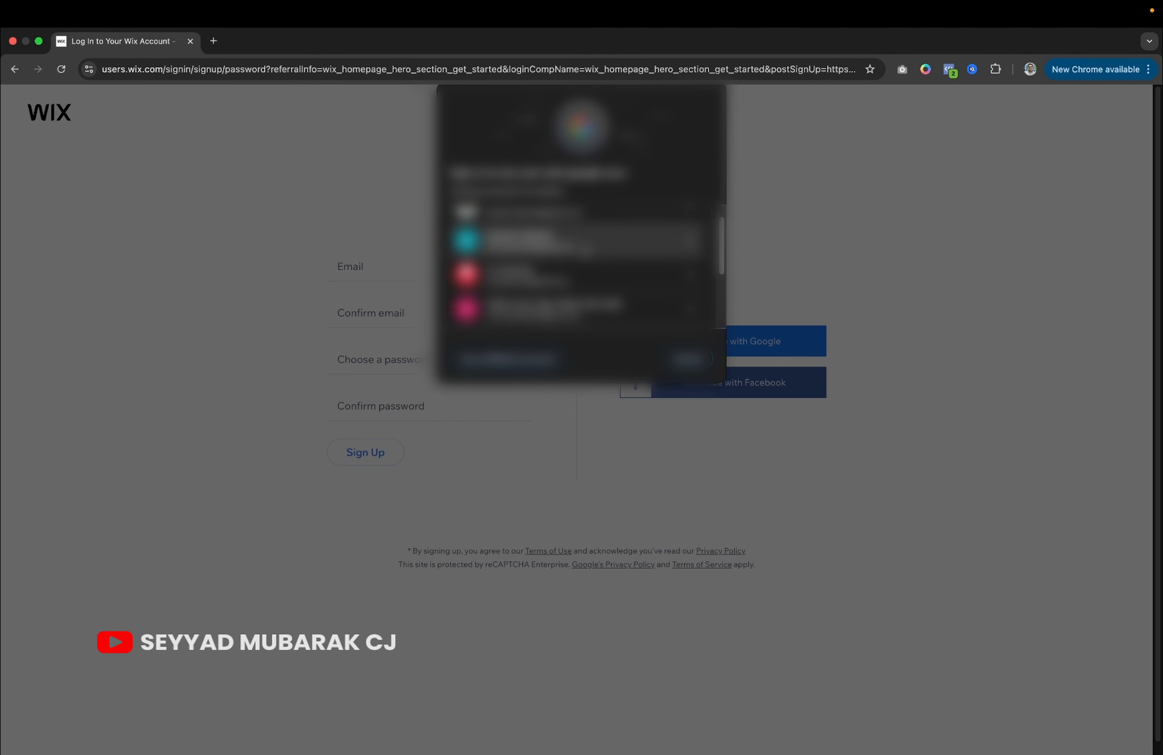
click(586, 242)
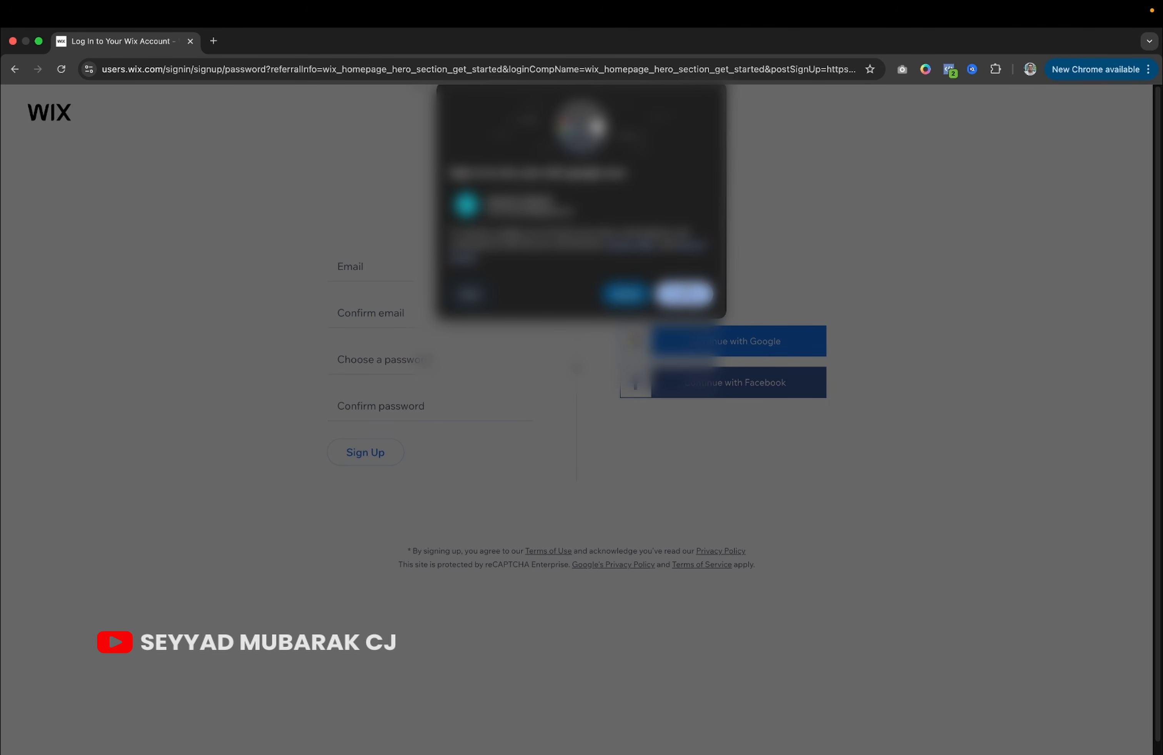
click(683, 294)
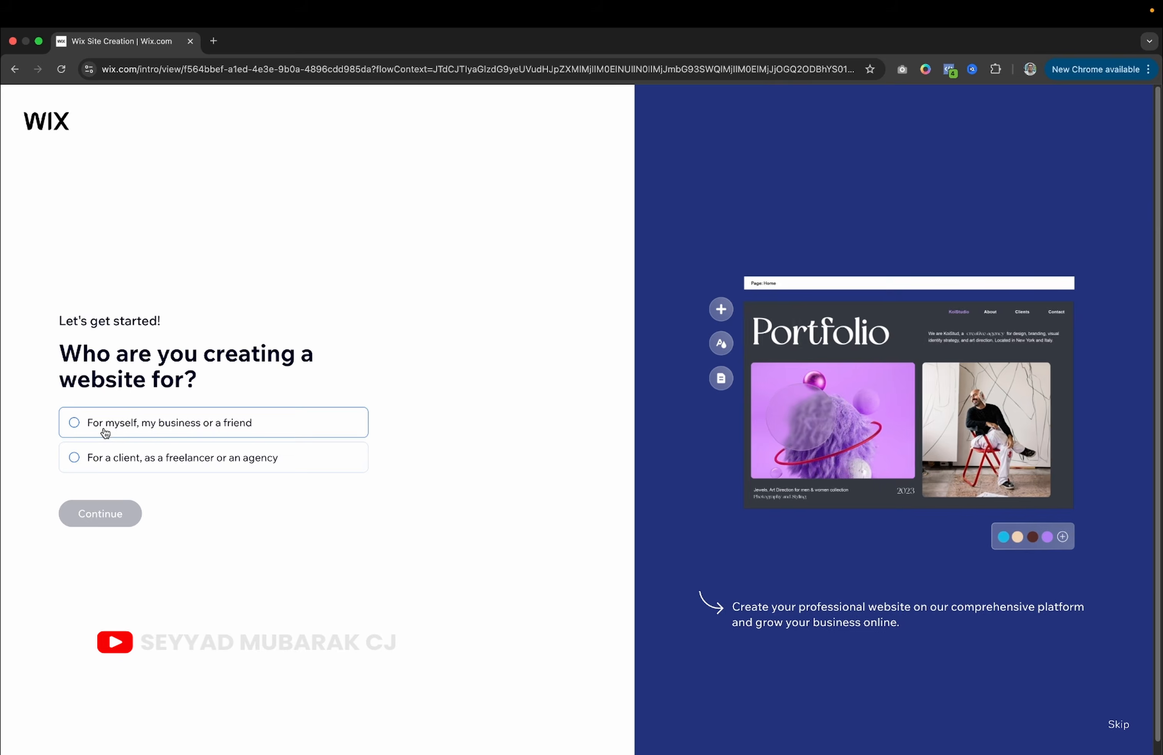
Mark the site as for myself, my business or a friend, and set it up without Chat.
click(78, 423)
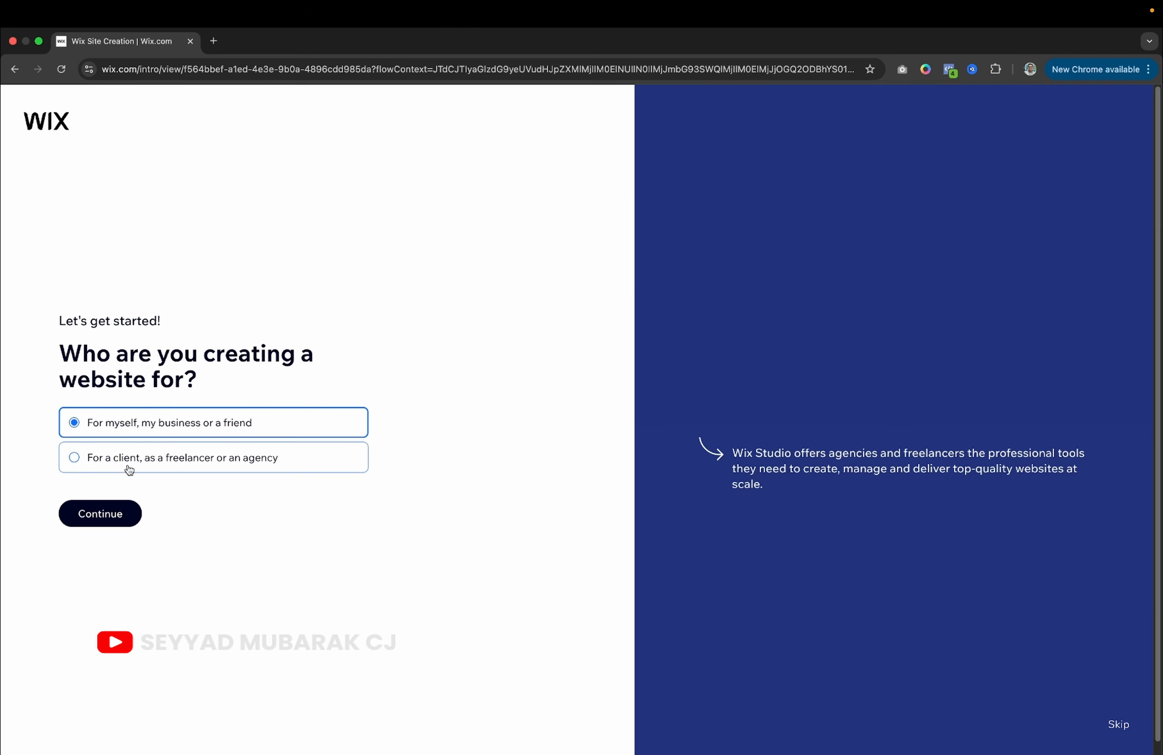
click(101, 522)
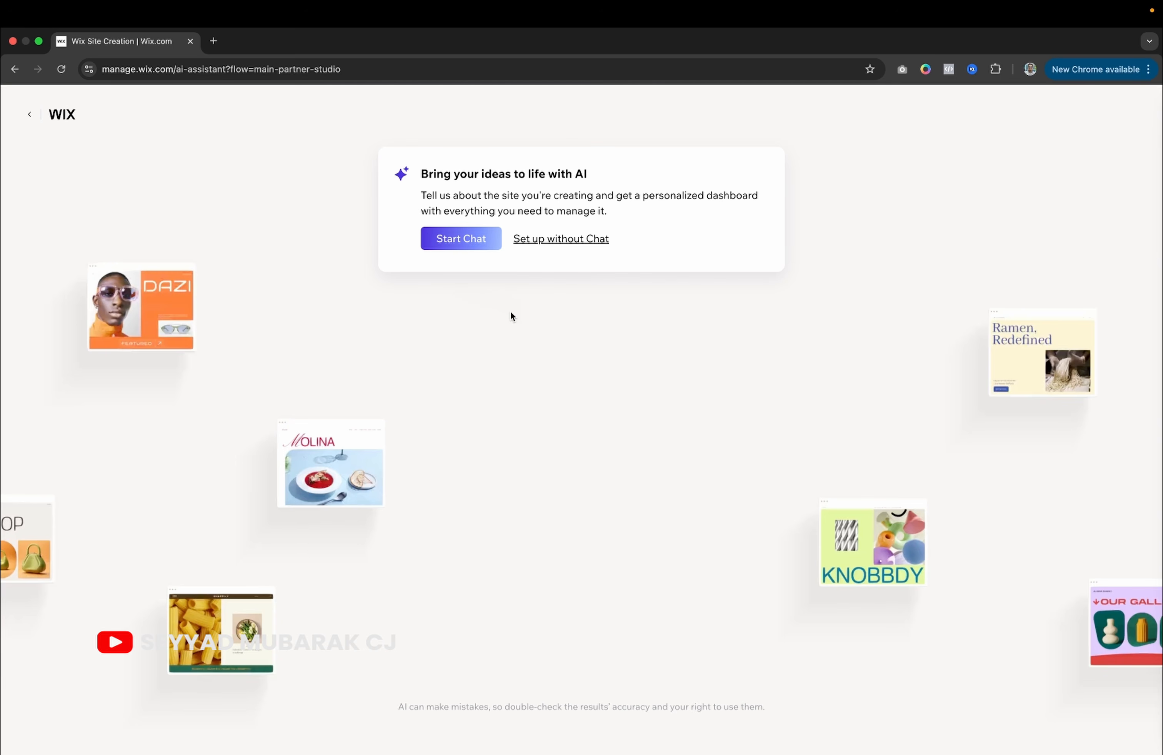
click(554, 239)
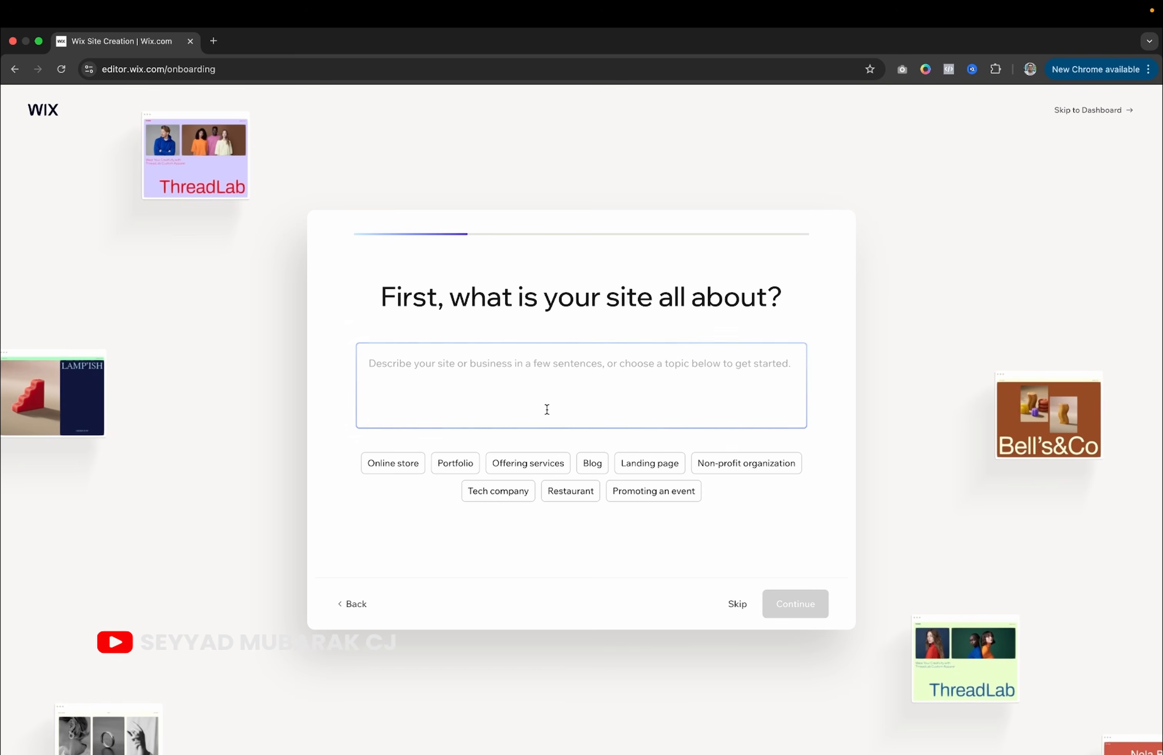
Skip the site description, site name, goals and apps steps to reach the dashboard.
click(738, 607)
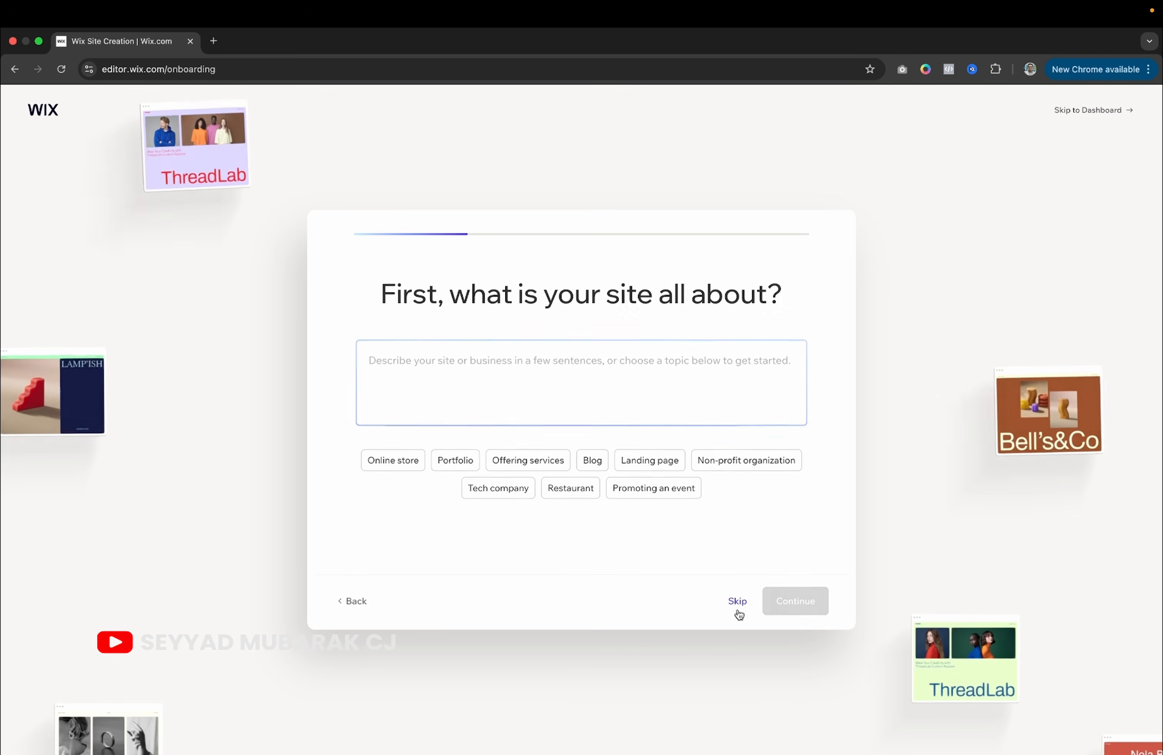
click(738, 604)
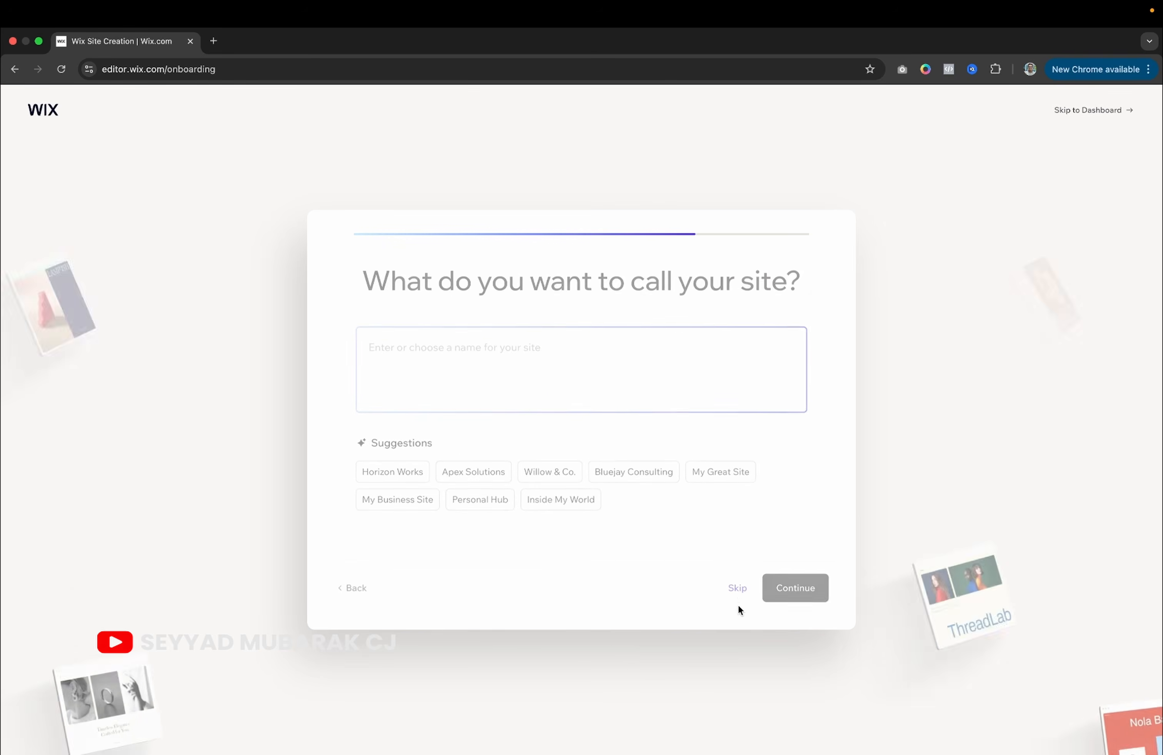
click(735, 604)
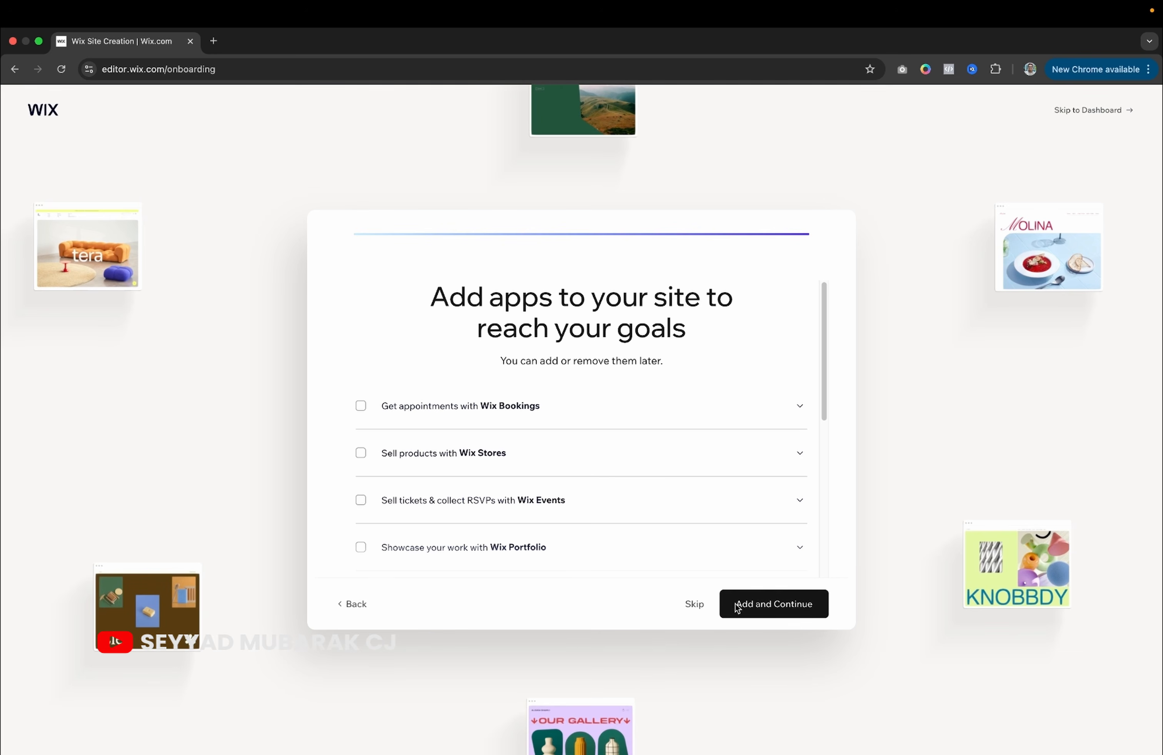
click(694, 604)
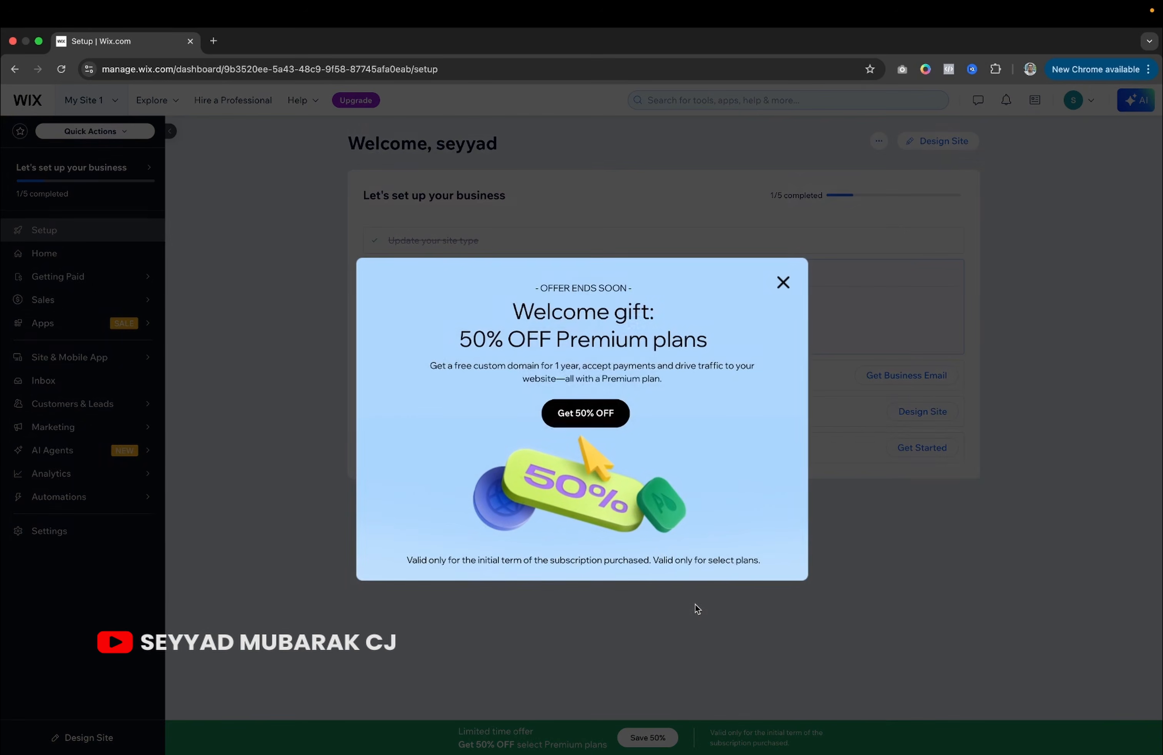
Dismiss the 50% OFF Premium offer and switch to the wix.com/plans pricing page.
click(795, 484)
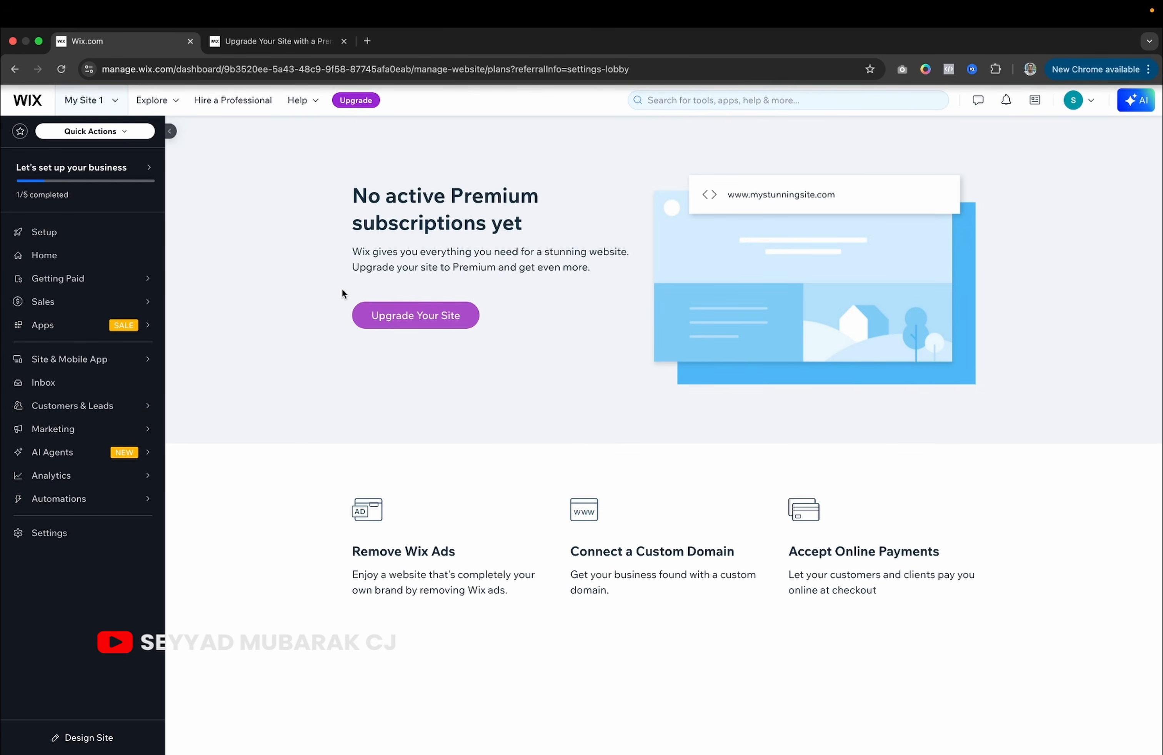
key(ctrl+Right)
scroll(372, 414, down, 2)
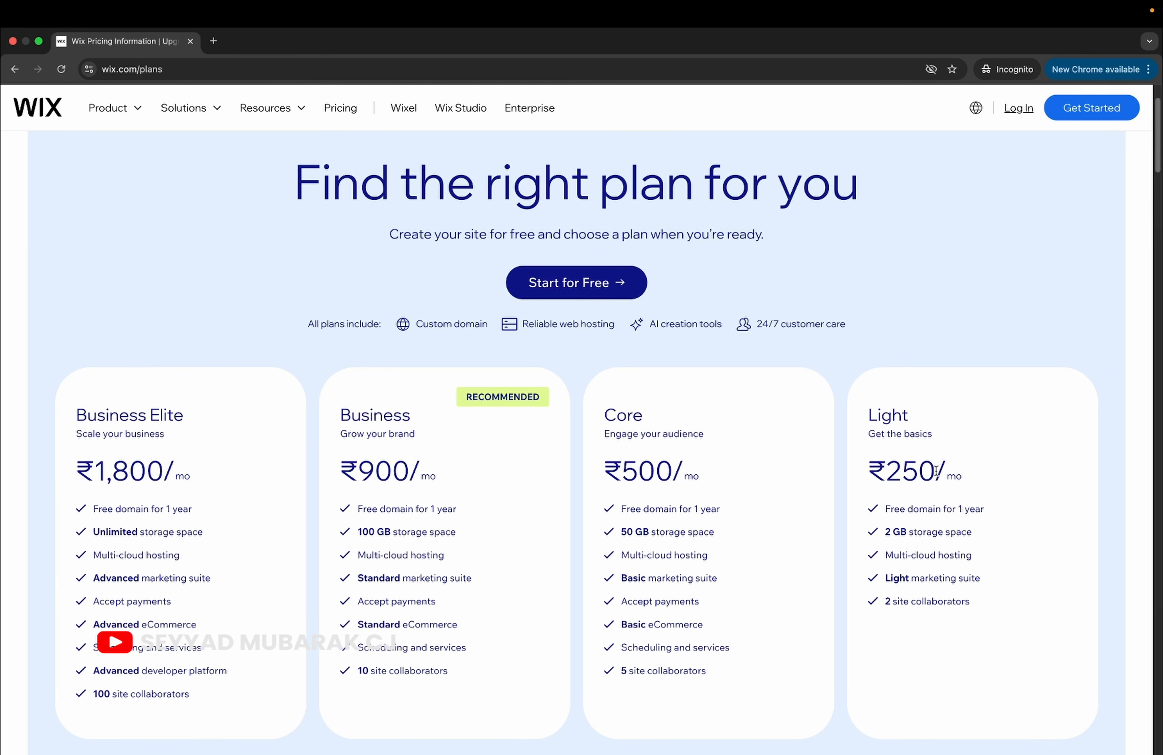
Scroll through the Business Elite, Business, Core and Light plan cards and the feature comparison table.
scroll(936, 472, down, 3)
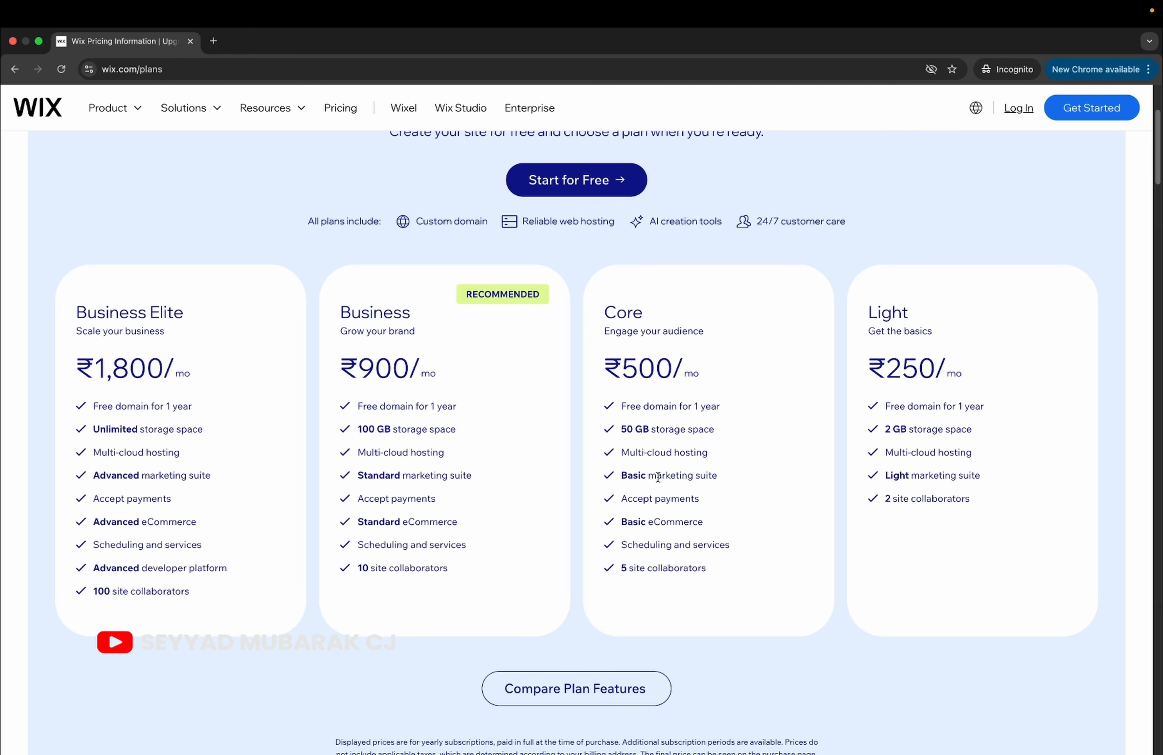
scroll(785, 413, down, 1)
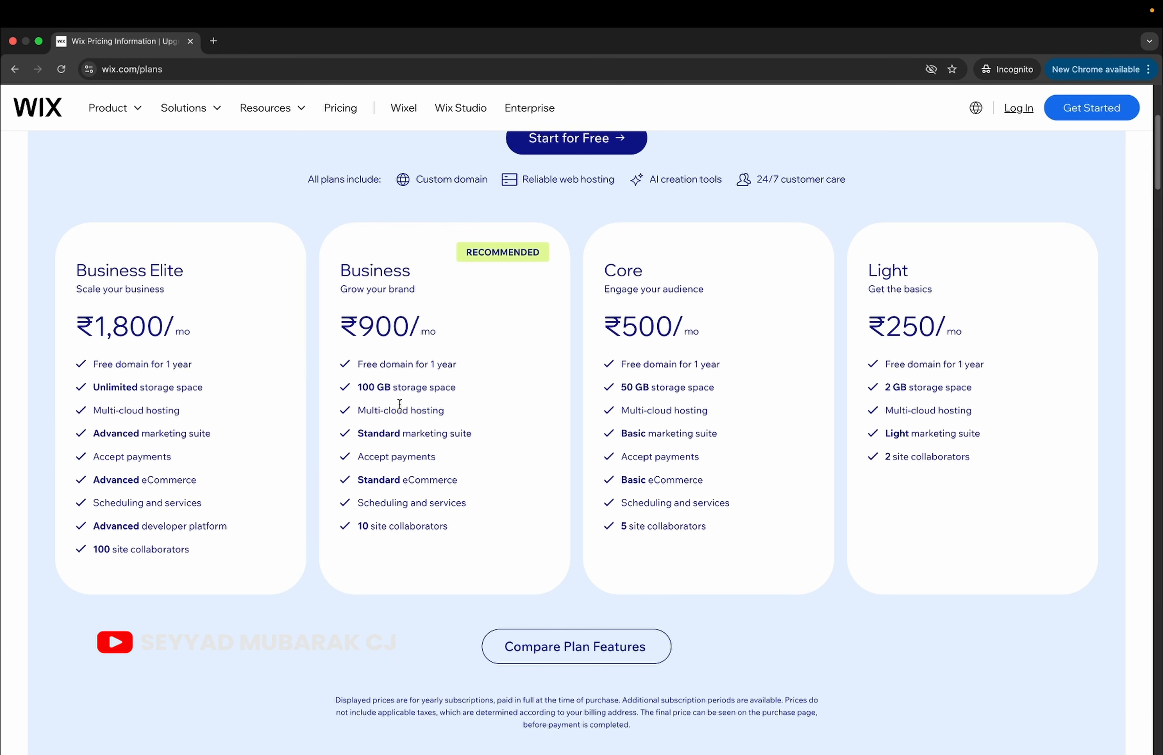
scroll(539, 472, down, 5)
scroll(539, 472, up, 10)
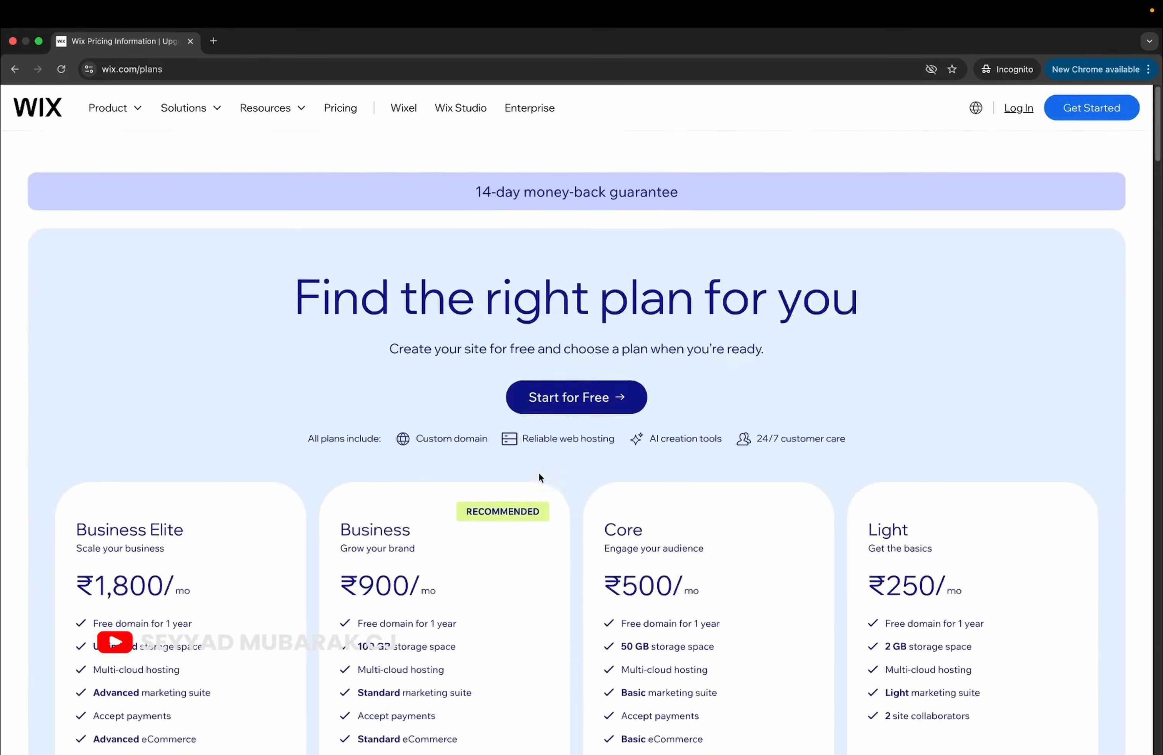
scroll(540, 477, down, 2)
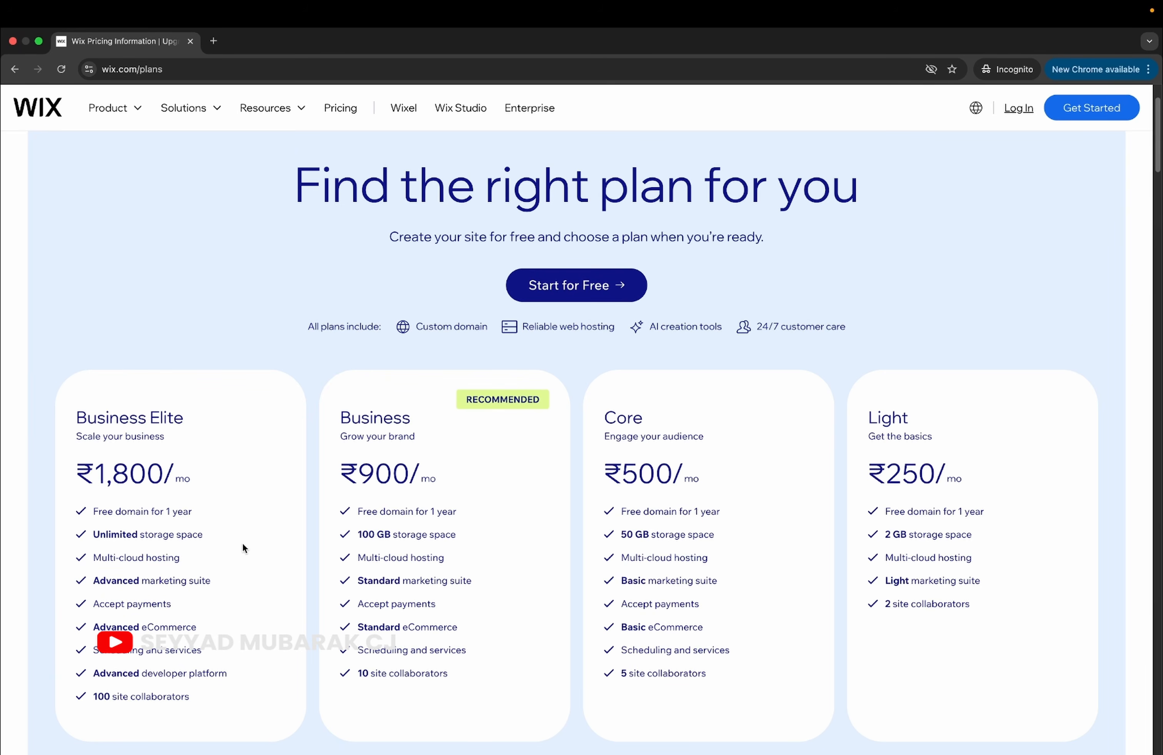
scroll(242, 547, down, 1)
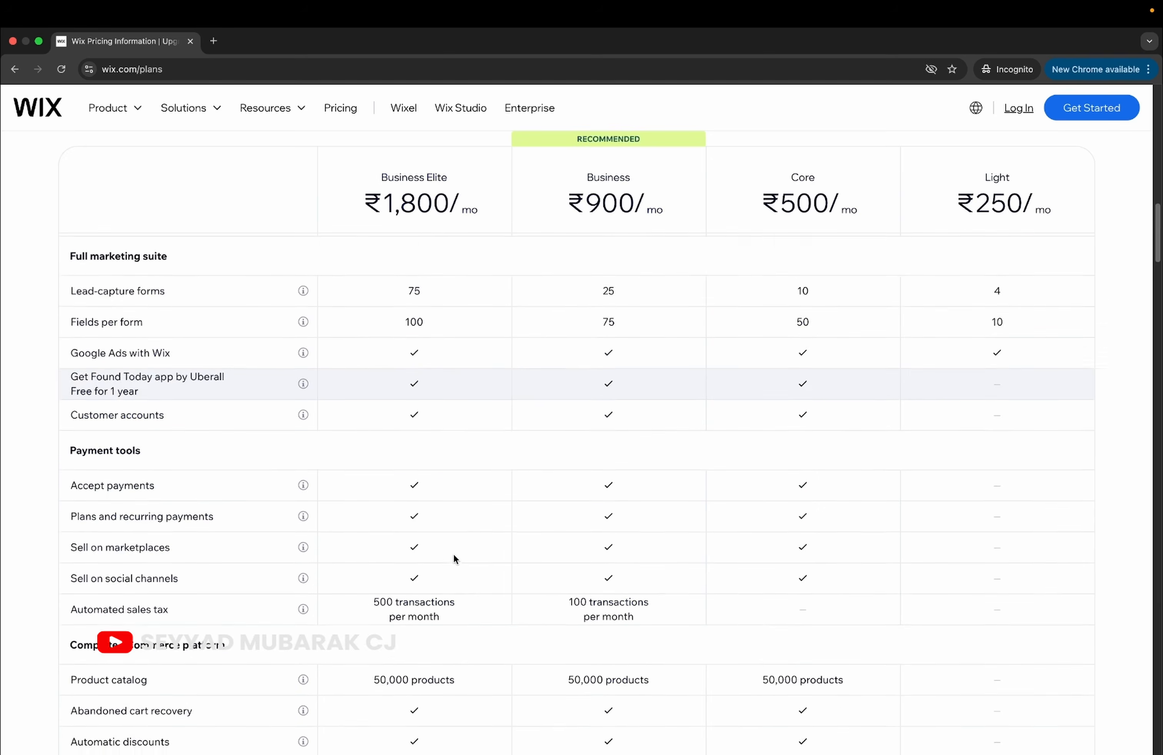
scroll(453, 554, up, 16)
scroll(453, 554, down, 8)
scroll(453, 554, down, 8)
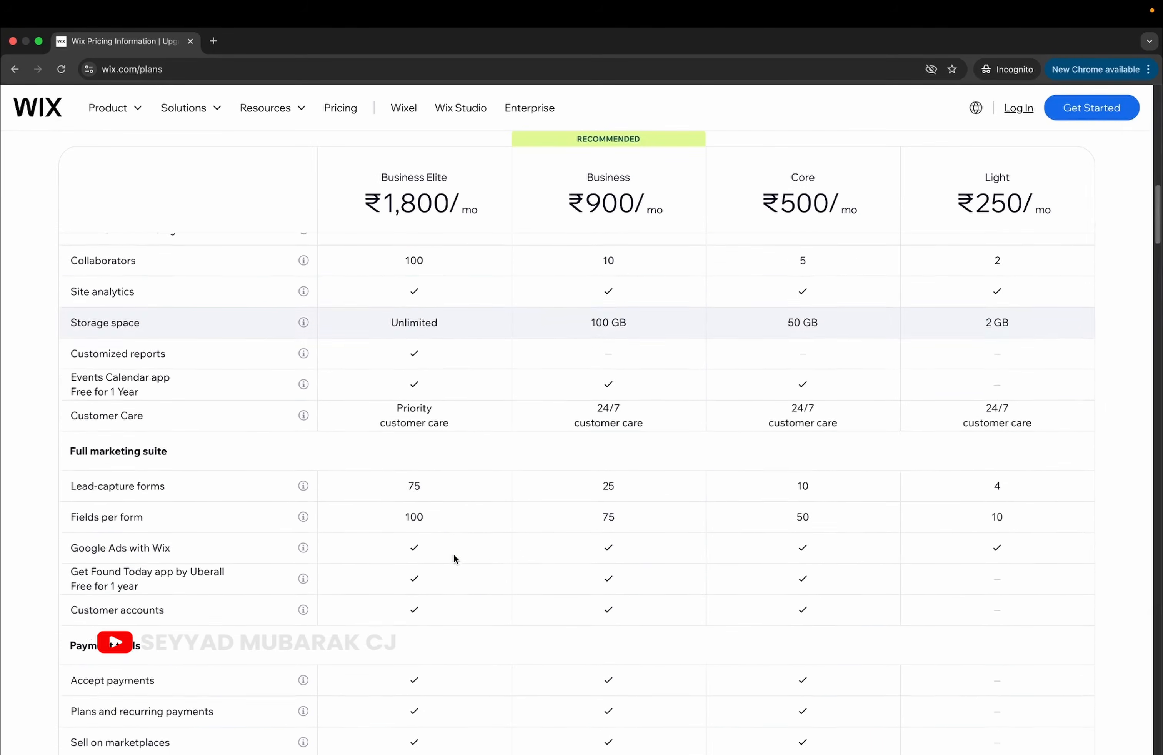
scroll(453, 554, down, 6)
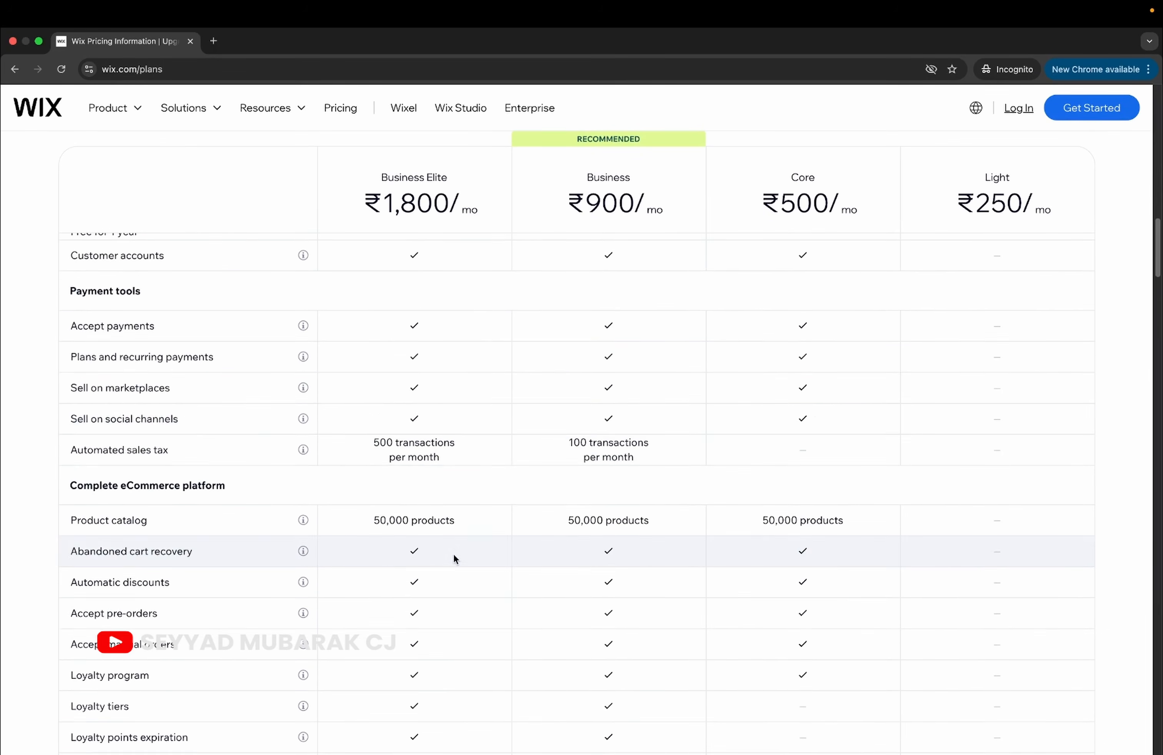
scroll(453, 554, down, 7)
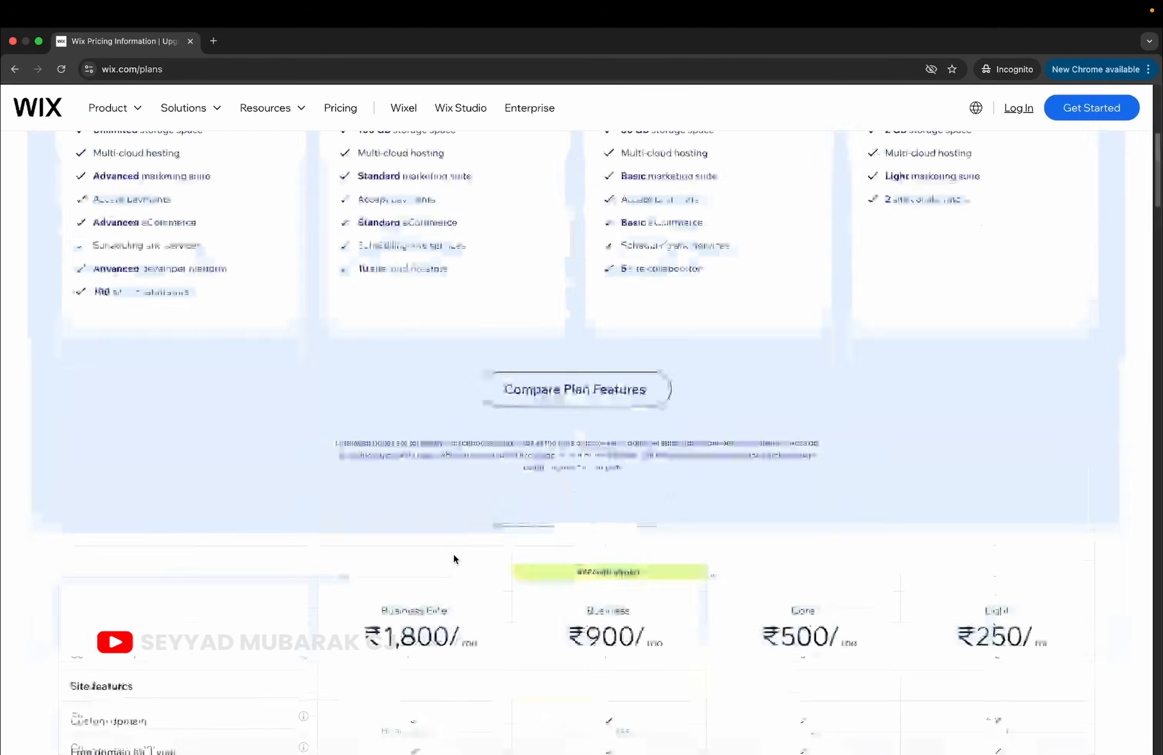
scroll(453, 554, down, 15)
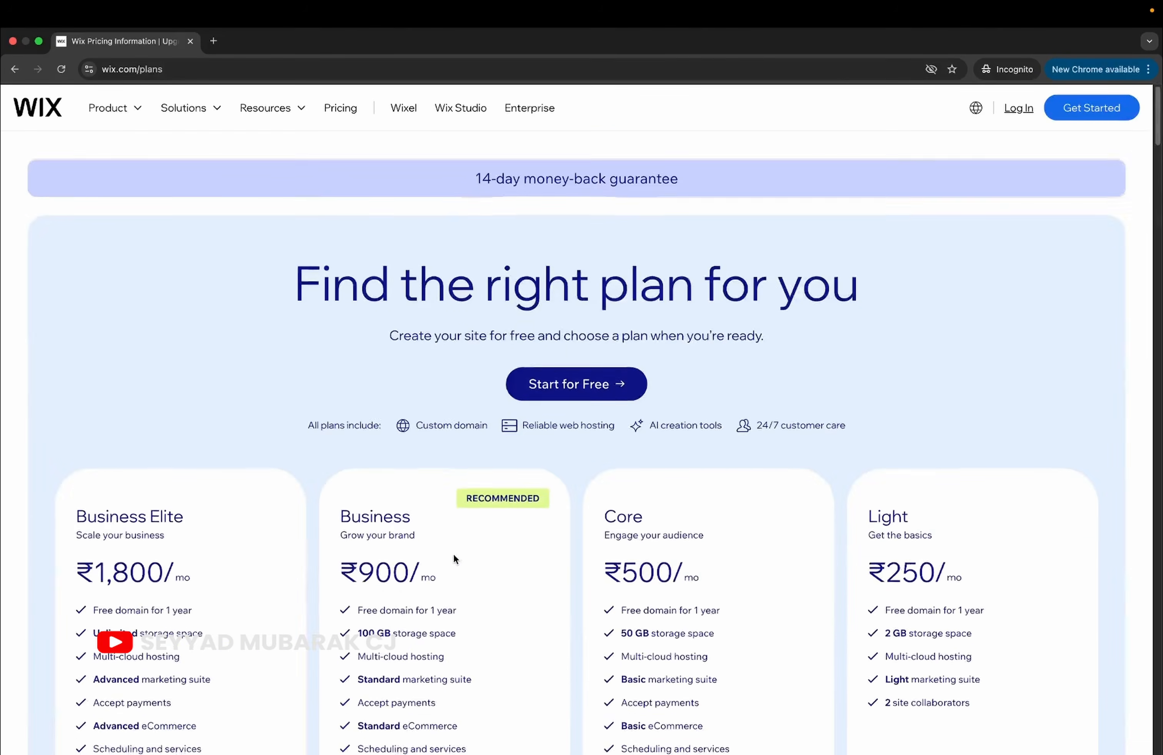
scroll(454, 554, down, 13)
scroll(453, 554, up, 20)
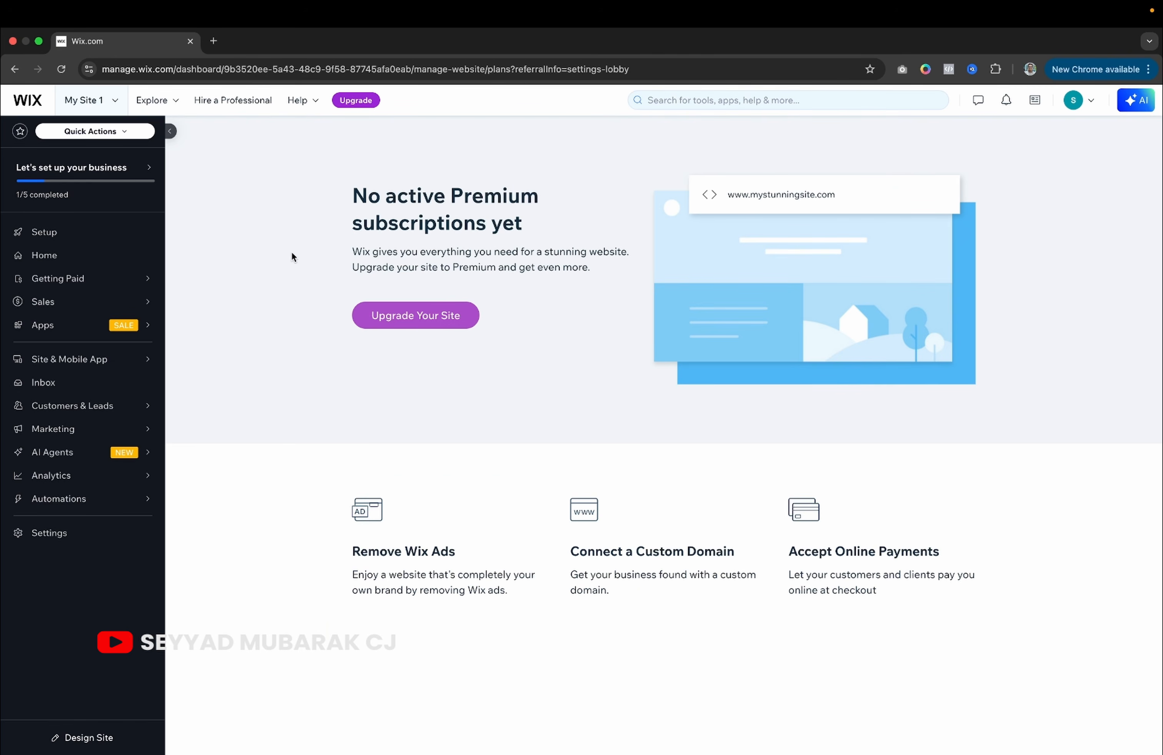
View the Core plan's billing cycle options under Upgrade, then return to the My Site 1 dashboard.
click(356, 100)
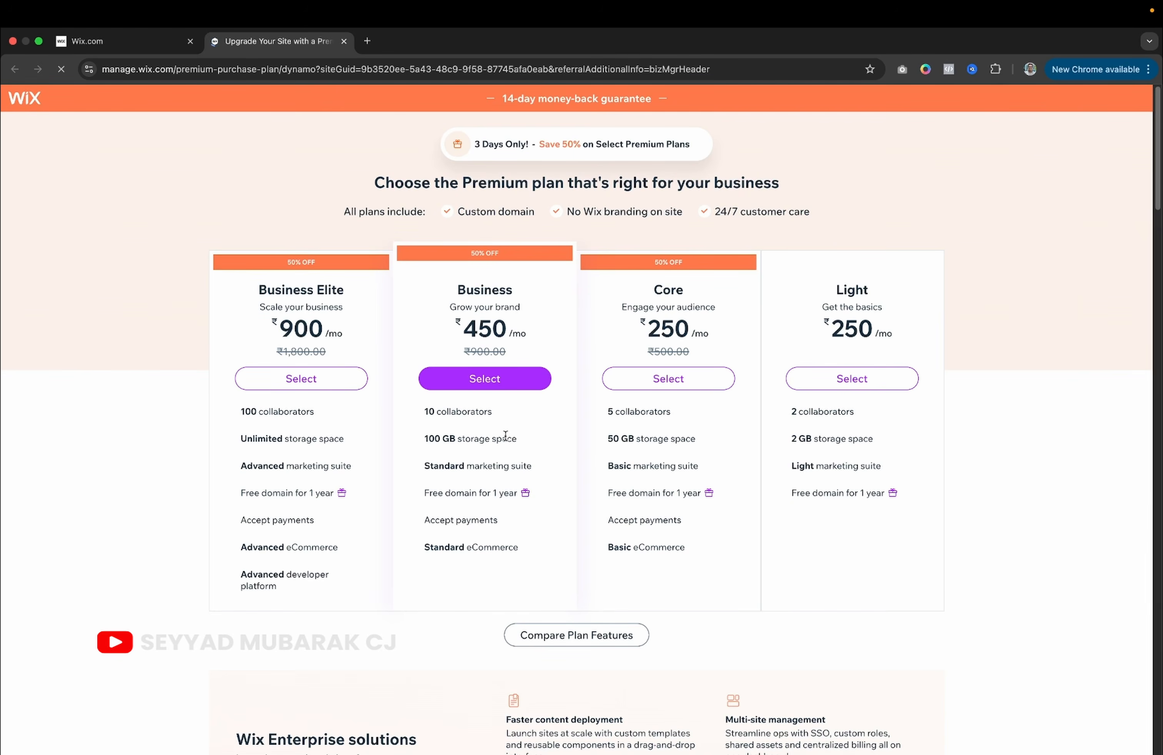
scroll(726, 444, down, 3)
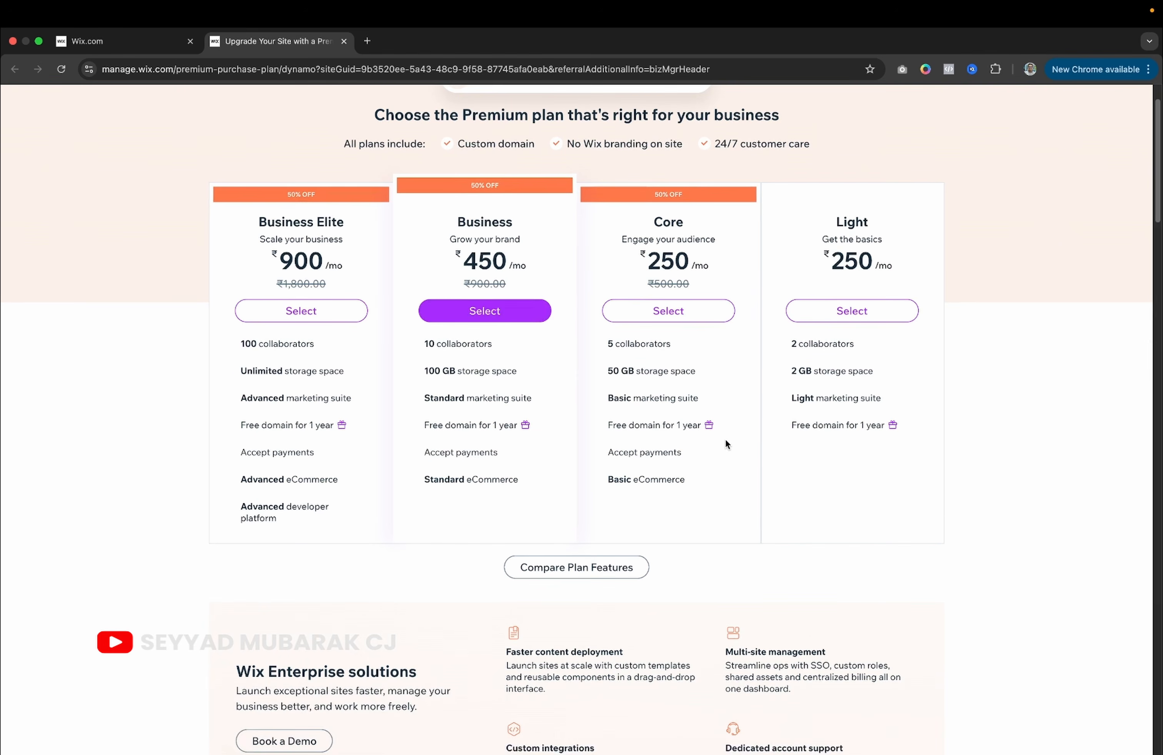
click(685, 317)
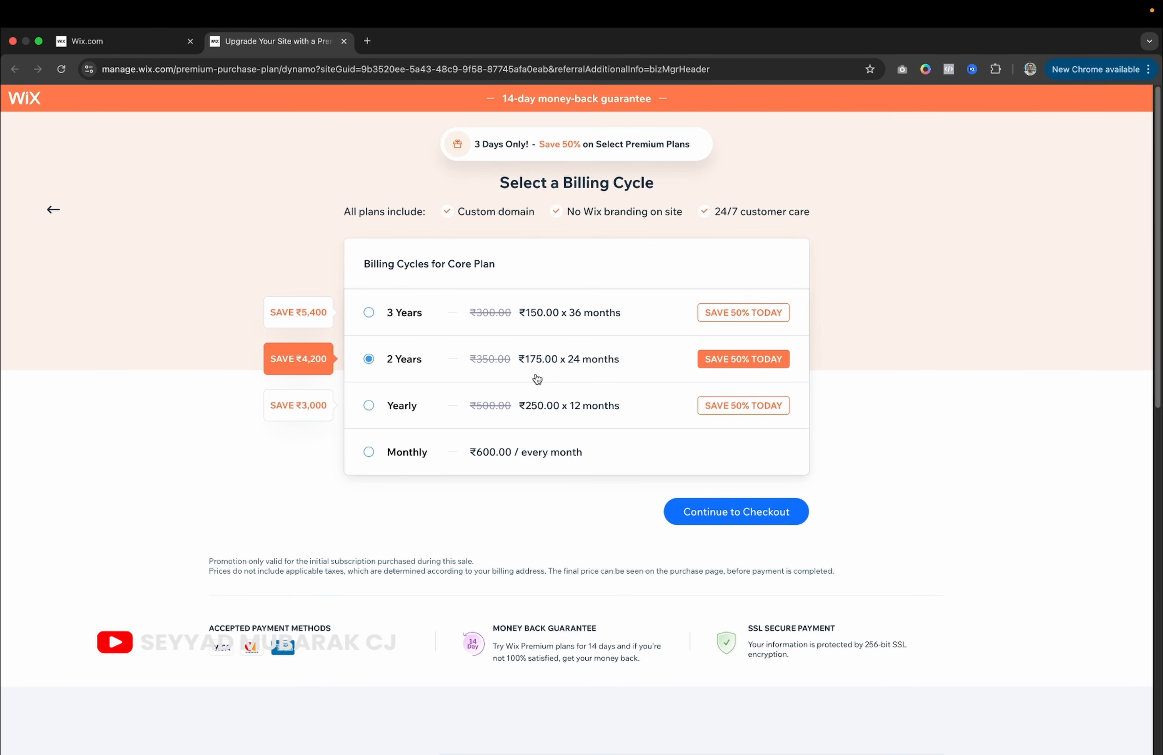
click(112, 40)
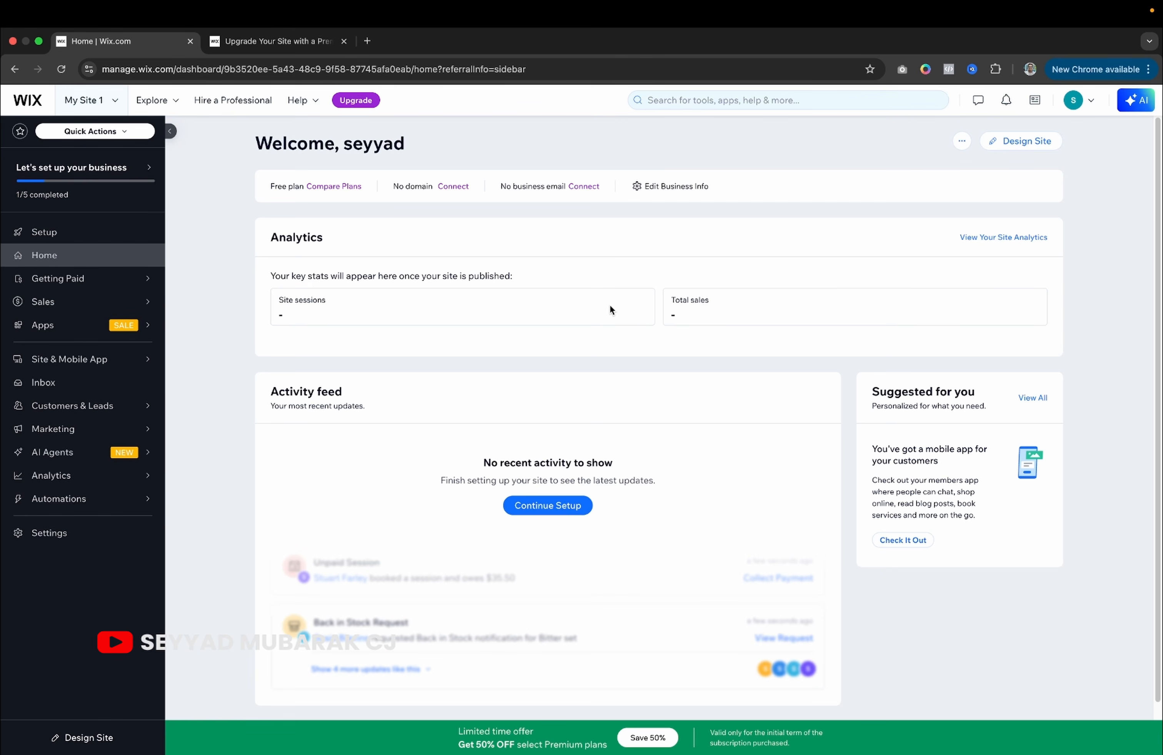
Open the App Market from the Apps menu in the sidebar.
mouse_move(62, 287)
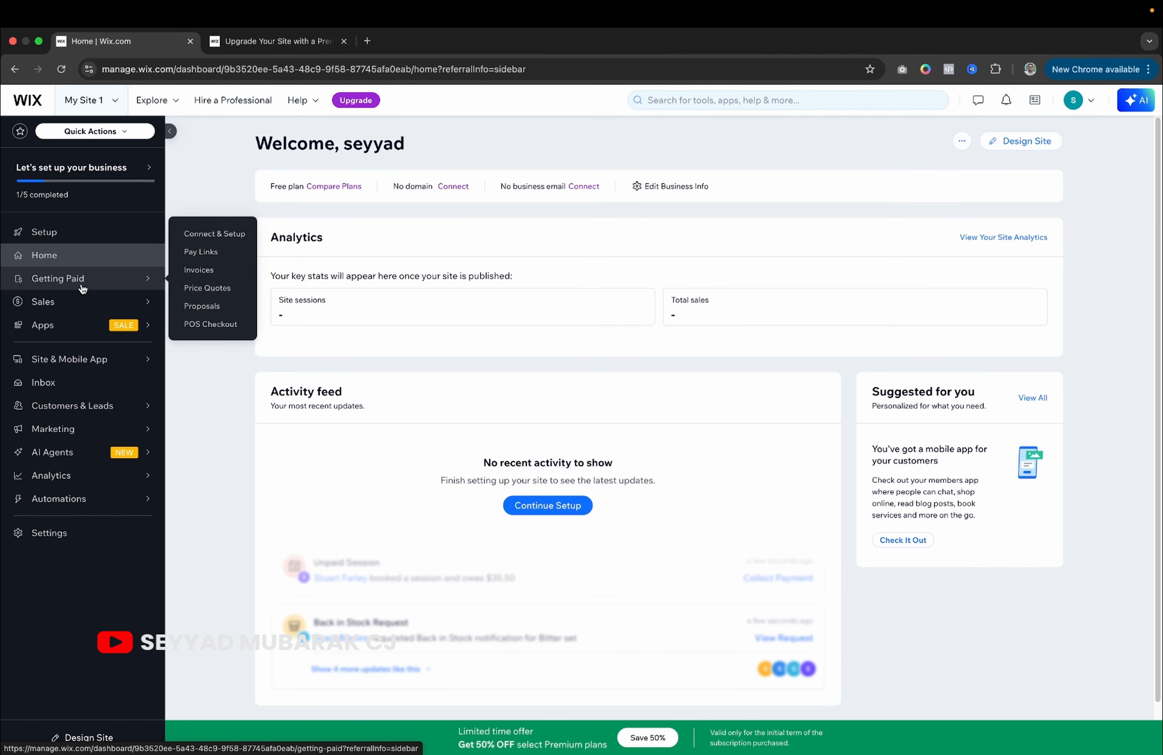
mouse_move(49, 314)
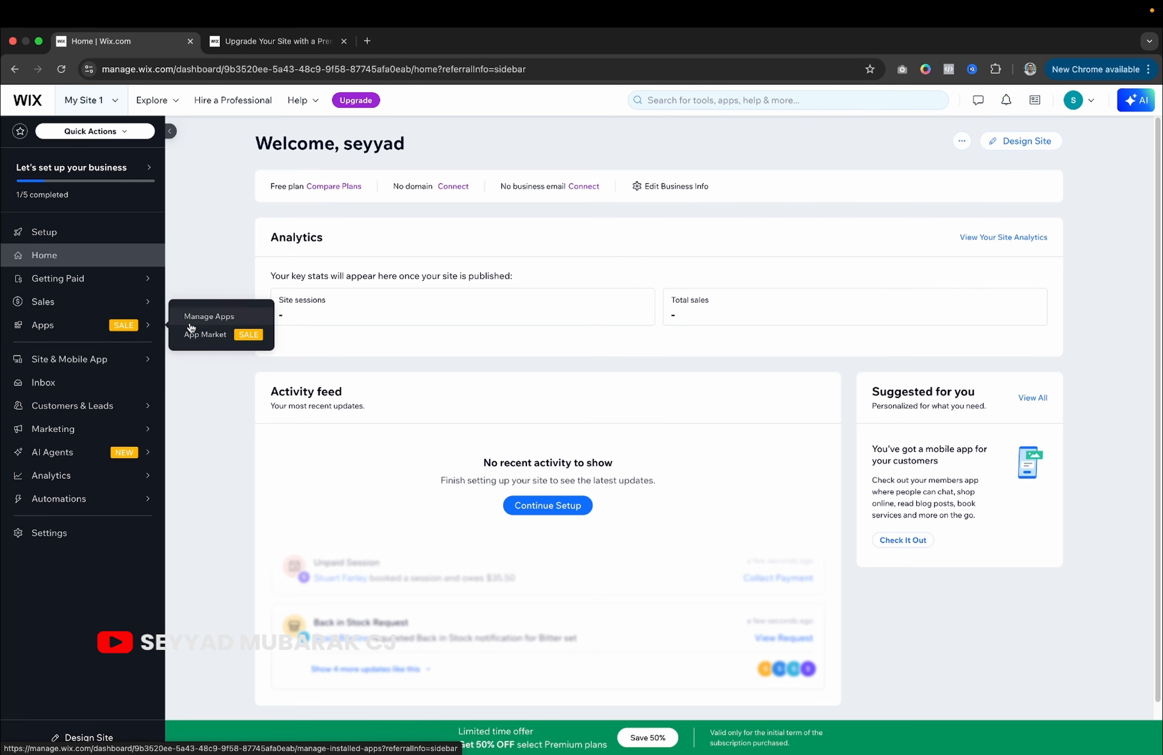
click(203, 339)
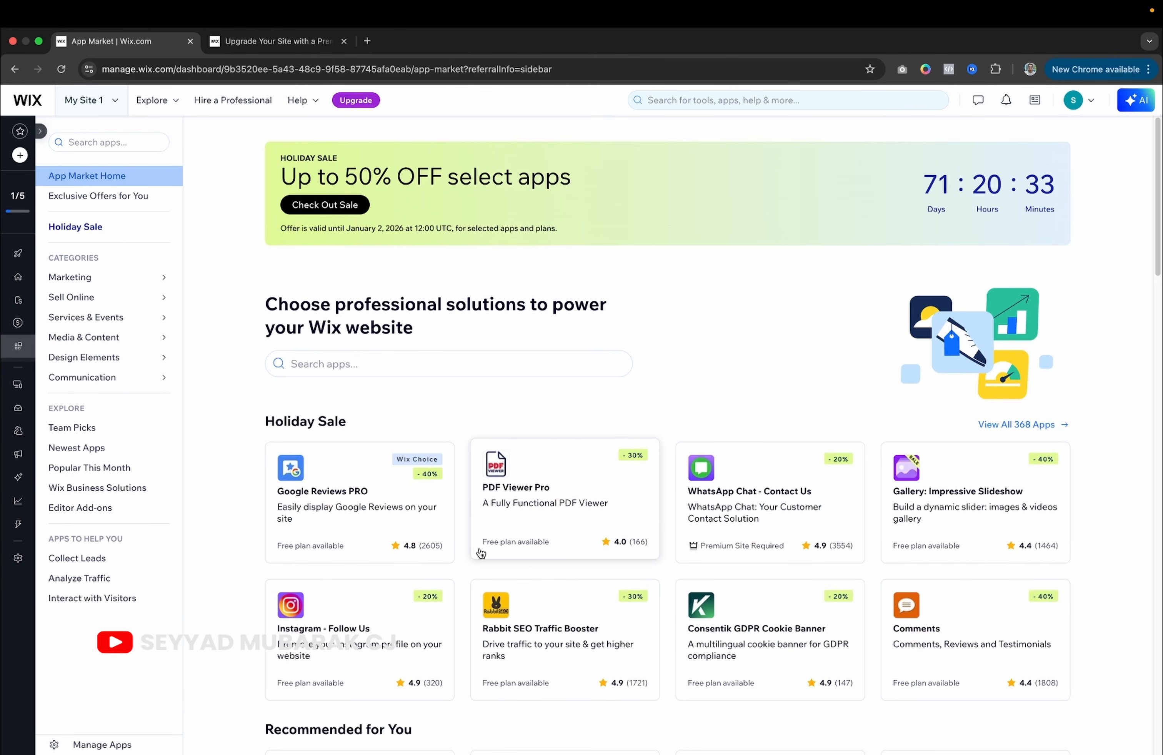
Expand the dashboard sidebar and navigate to Sales > Orders.
click(40, 131)
mouse_move(57, 410)
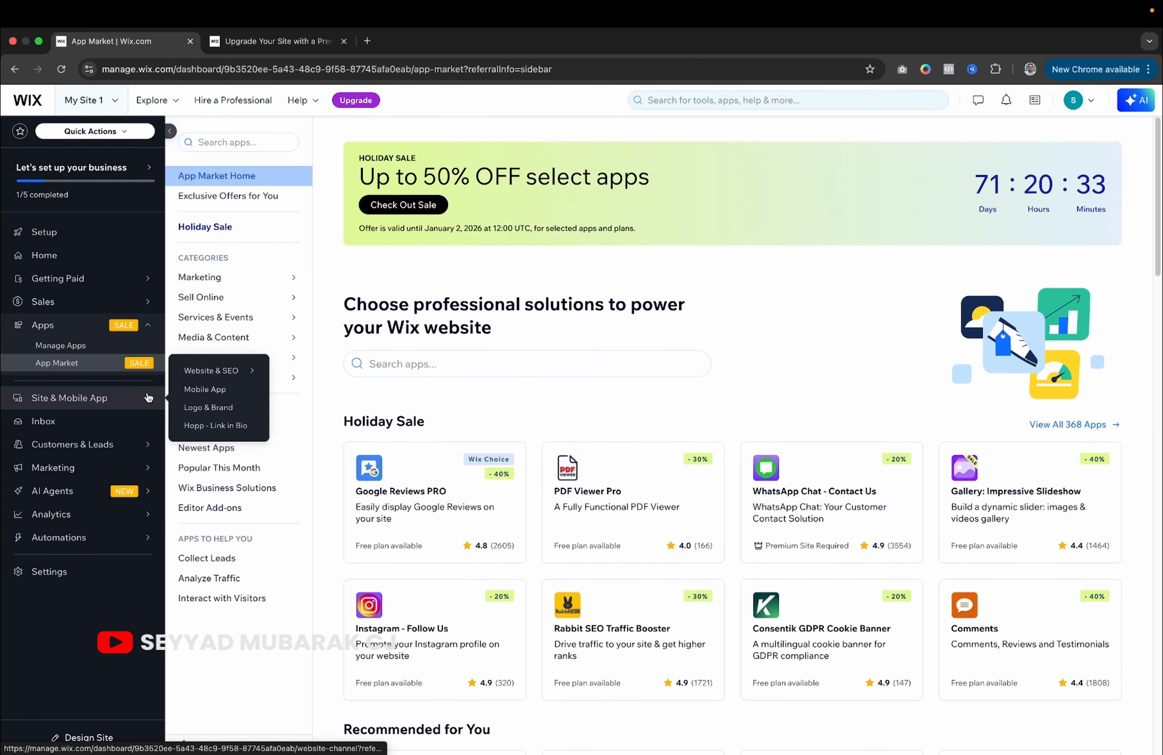
mouse_move(196, 372)
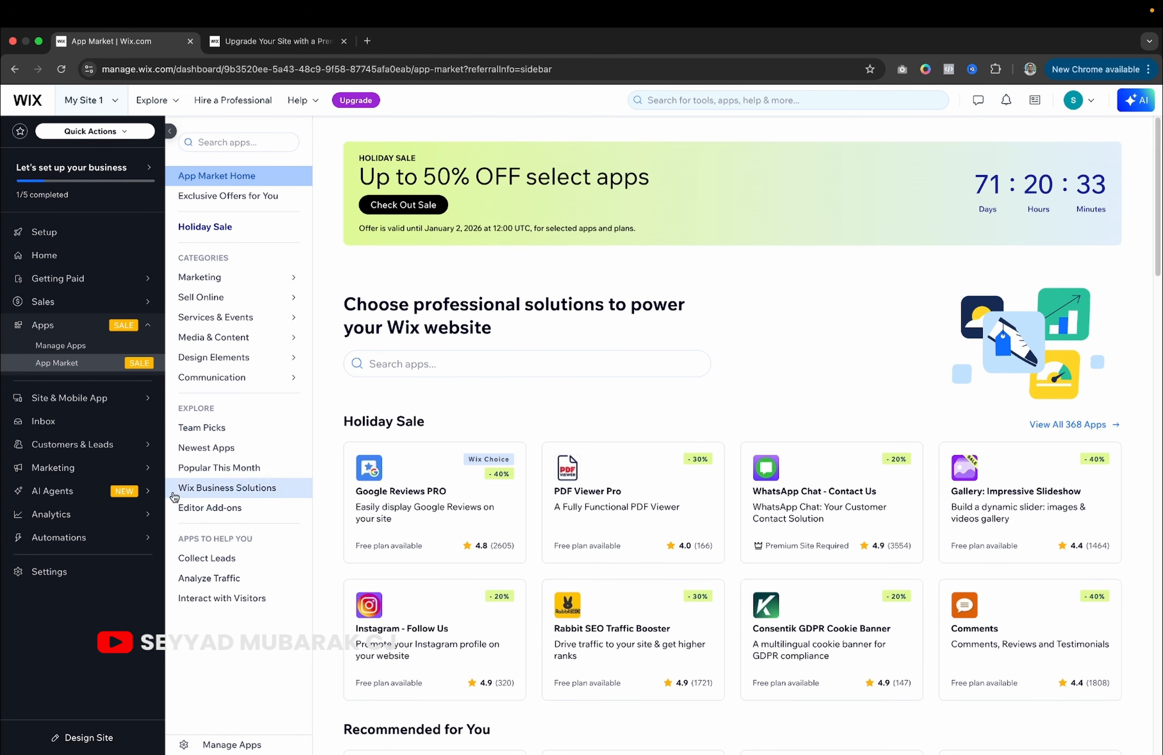
mouse_move(66, 536)
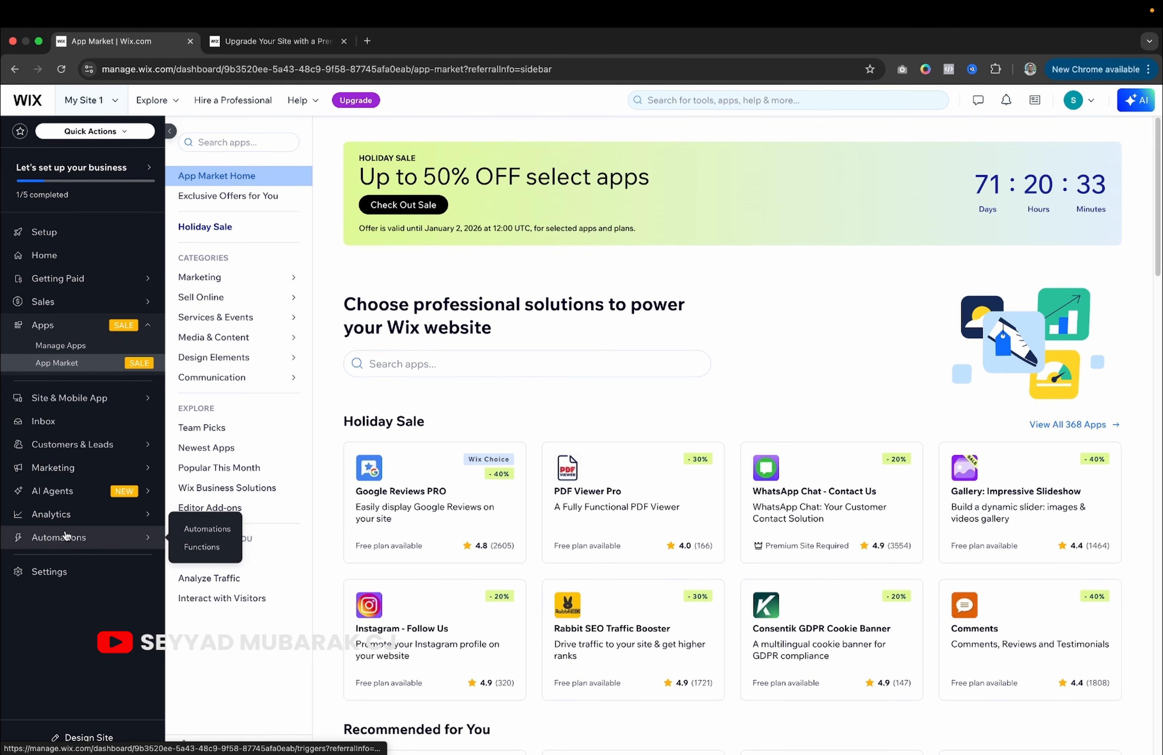
mouse_move(96, 294)
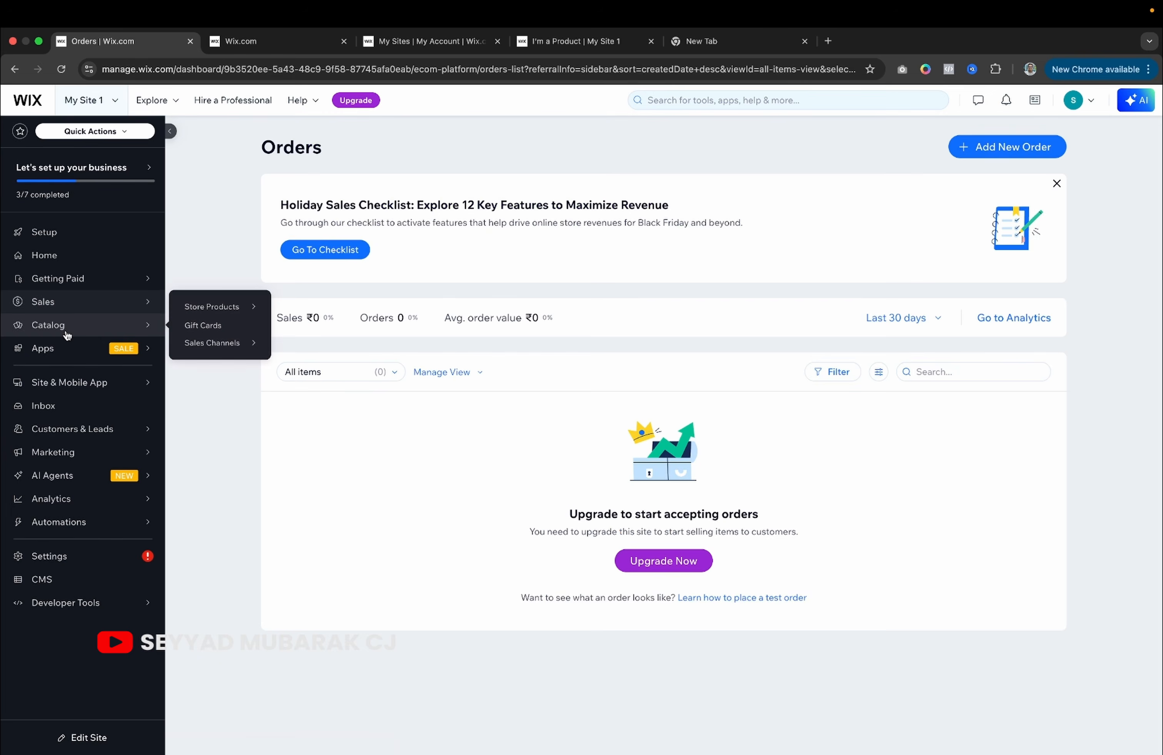
Review the store's Catalog product list and its Inventory levels.
click(111, 334)
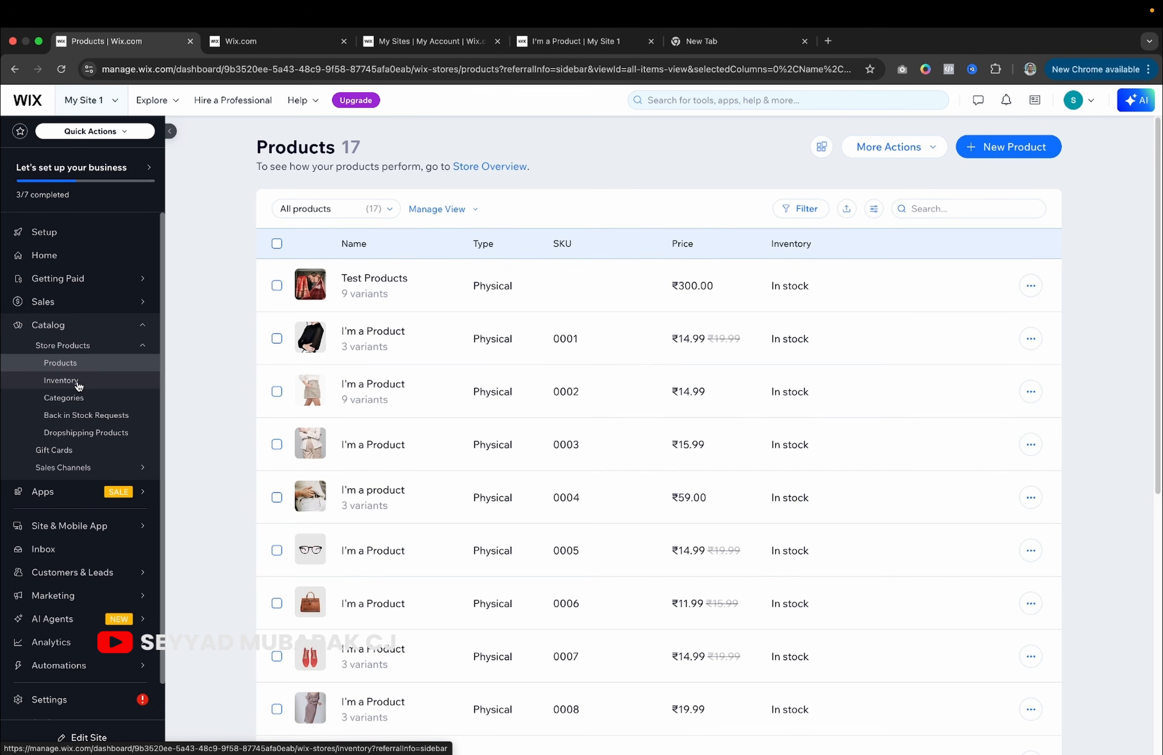
click(80, 379)
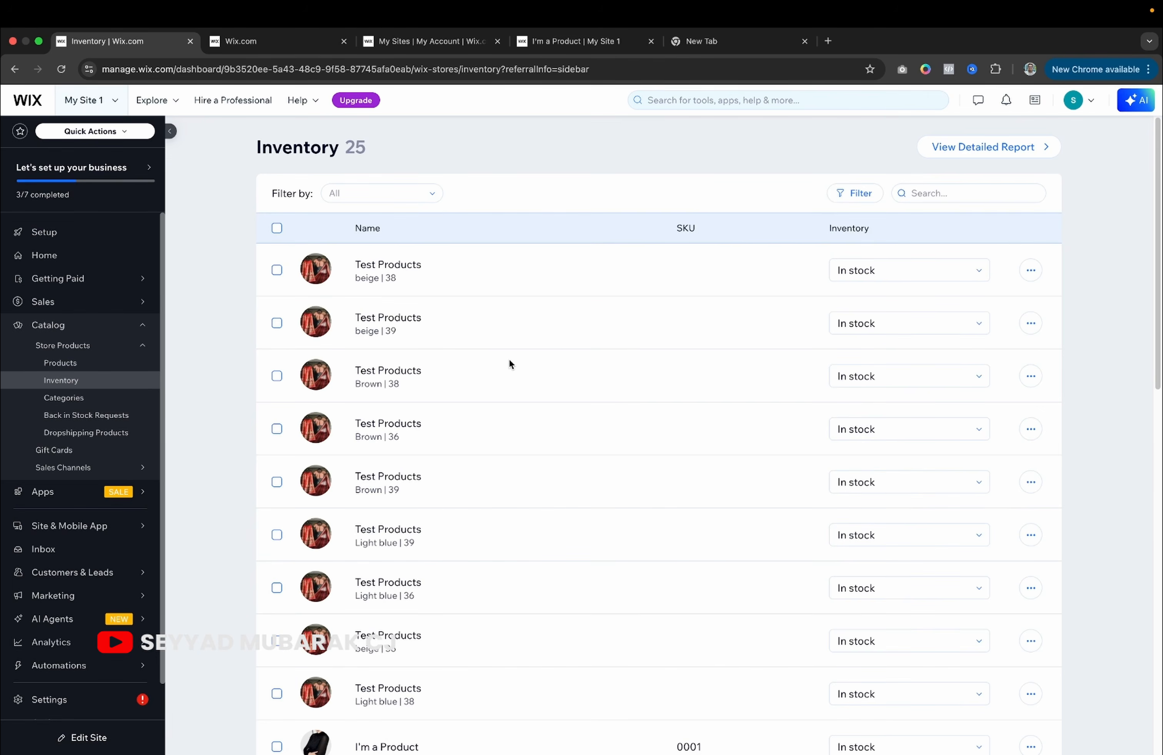
scroll(509, 358, down, 10)
scroll(510, 365, up, 10)
Open Test Products, then start collecting Back in Stock Requests and acknowledge the confirmation.
click(375, 264)
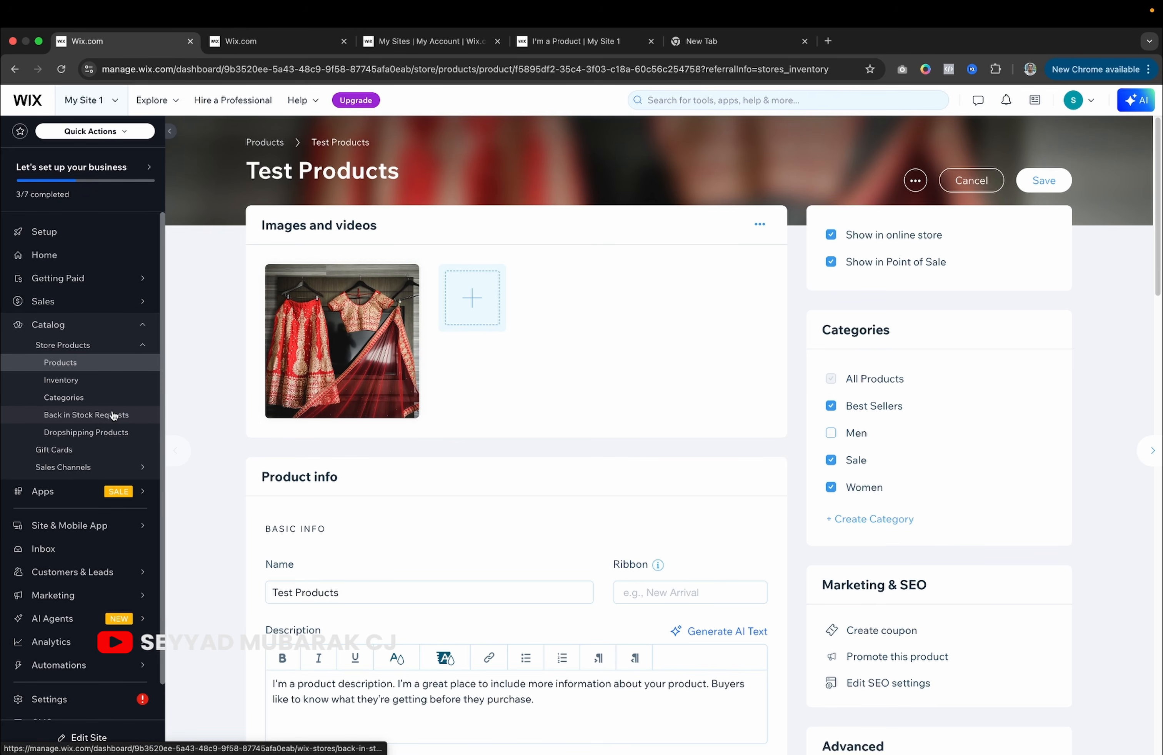
click(98, 417)
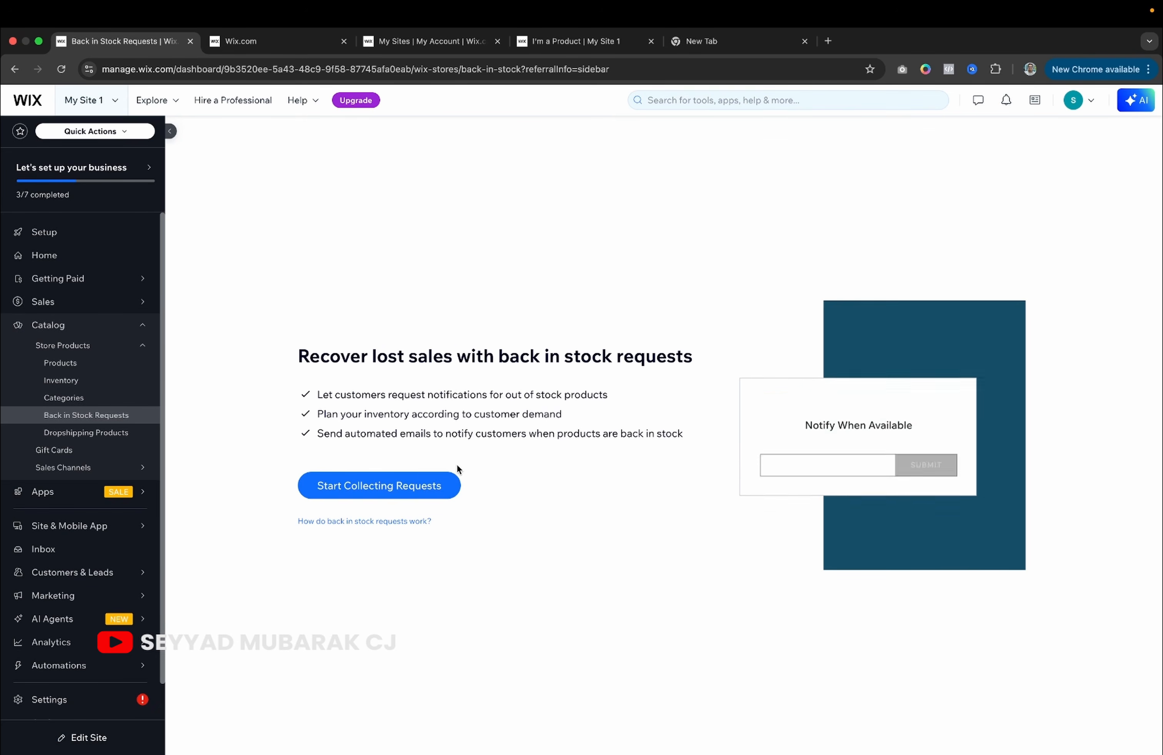
click(403, 486)
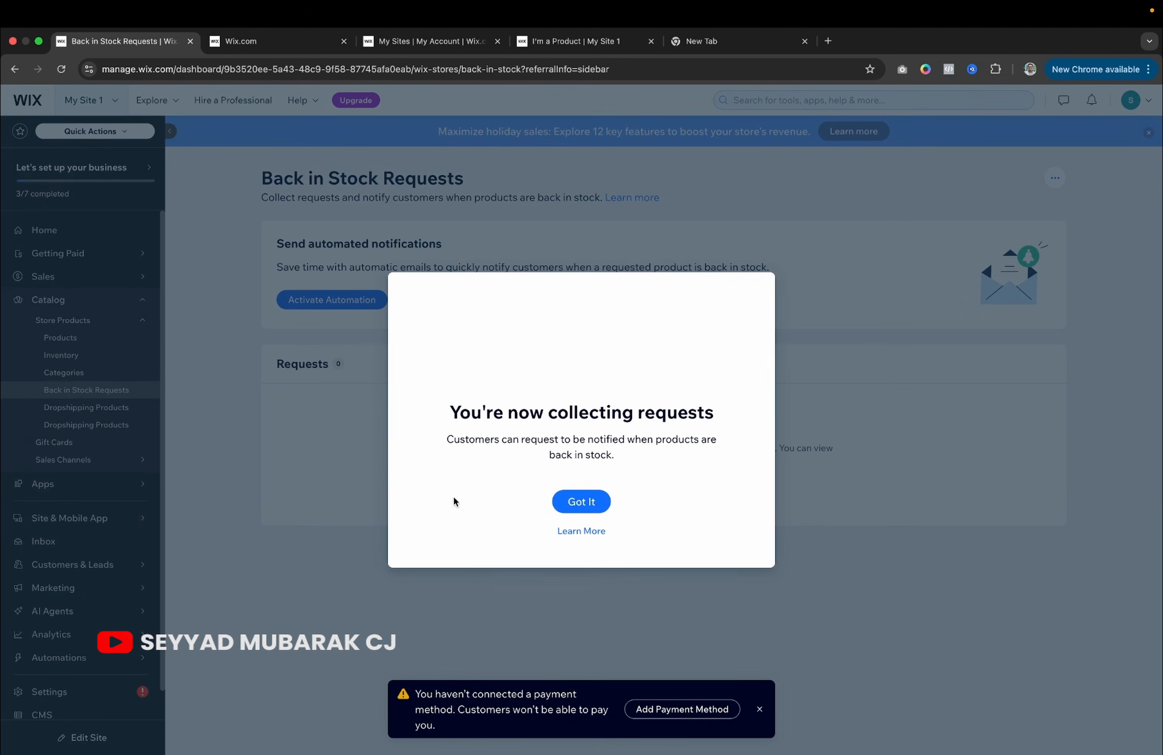
click(582, 498)
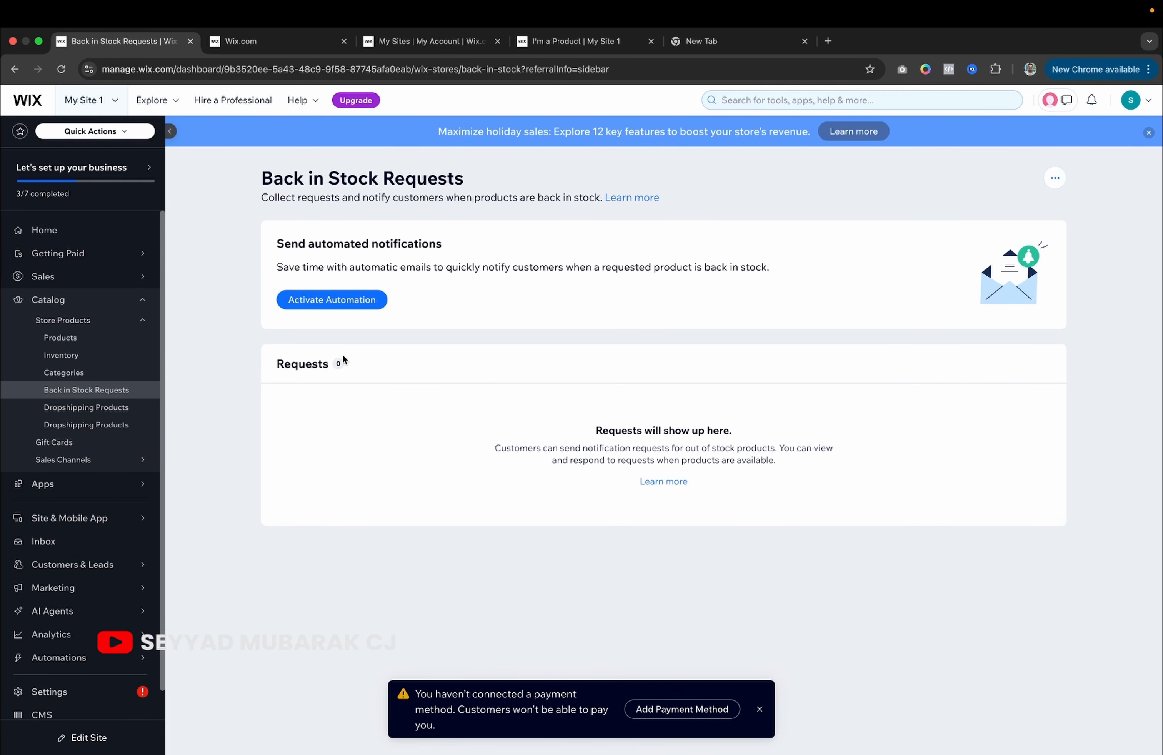
Check the Inbox and close its Getting Started guide, then open the Setup checklist.
click(47, 542)
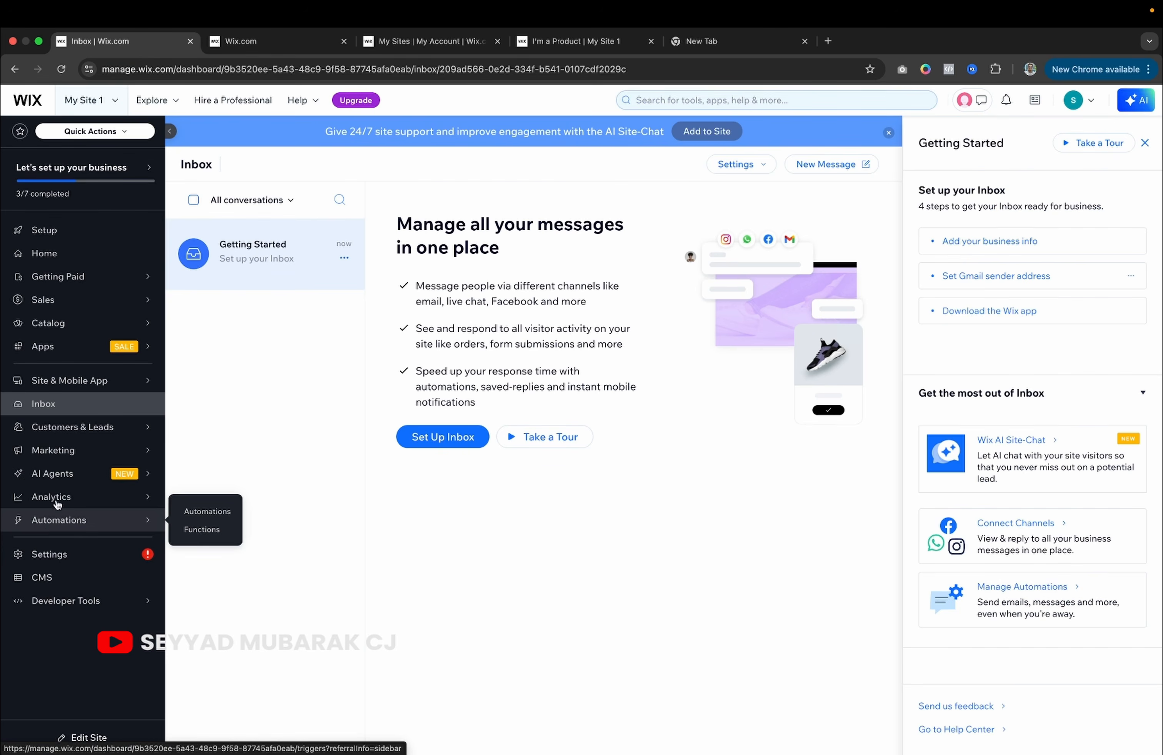
click(81, 415)
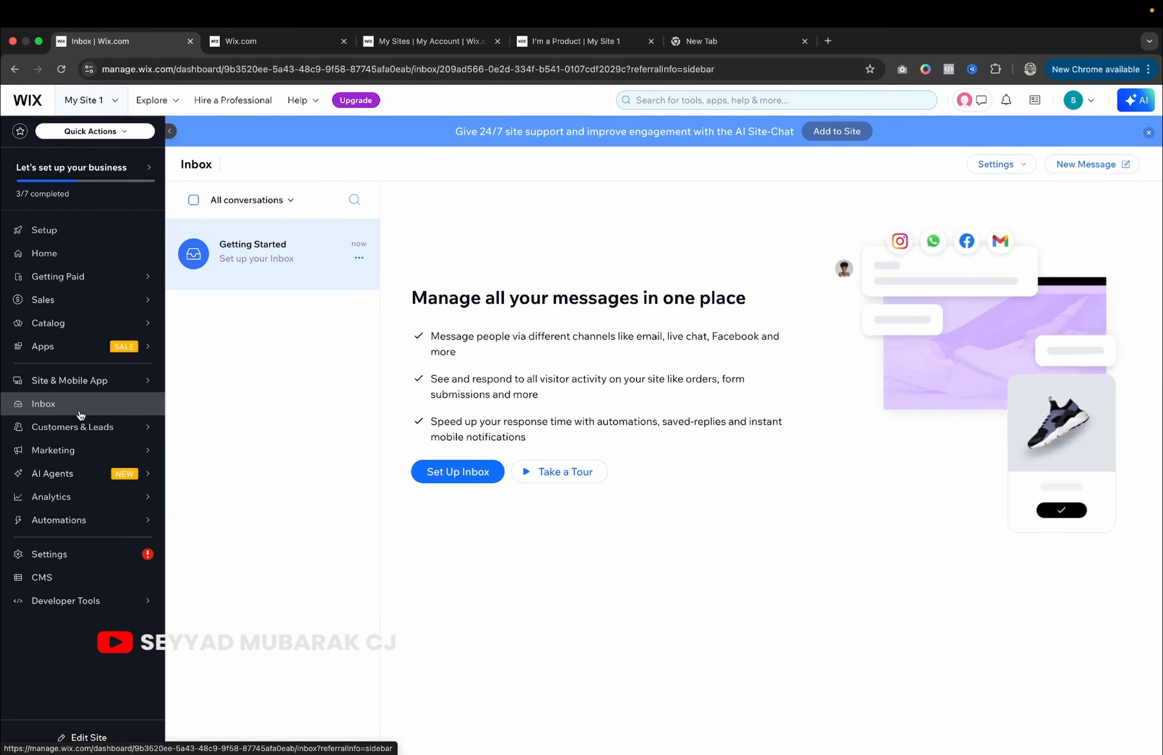
mouse_move(129, 334)
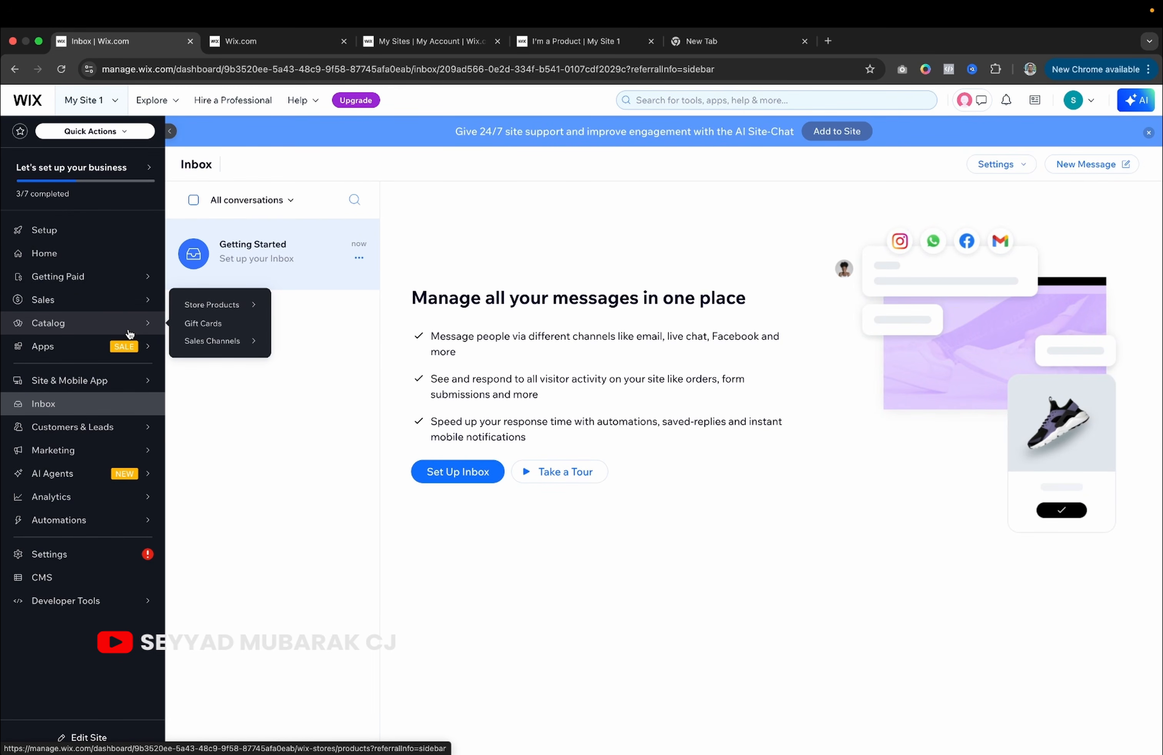
mouse_move(96, 476)
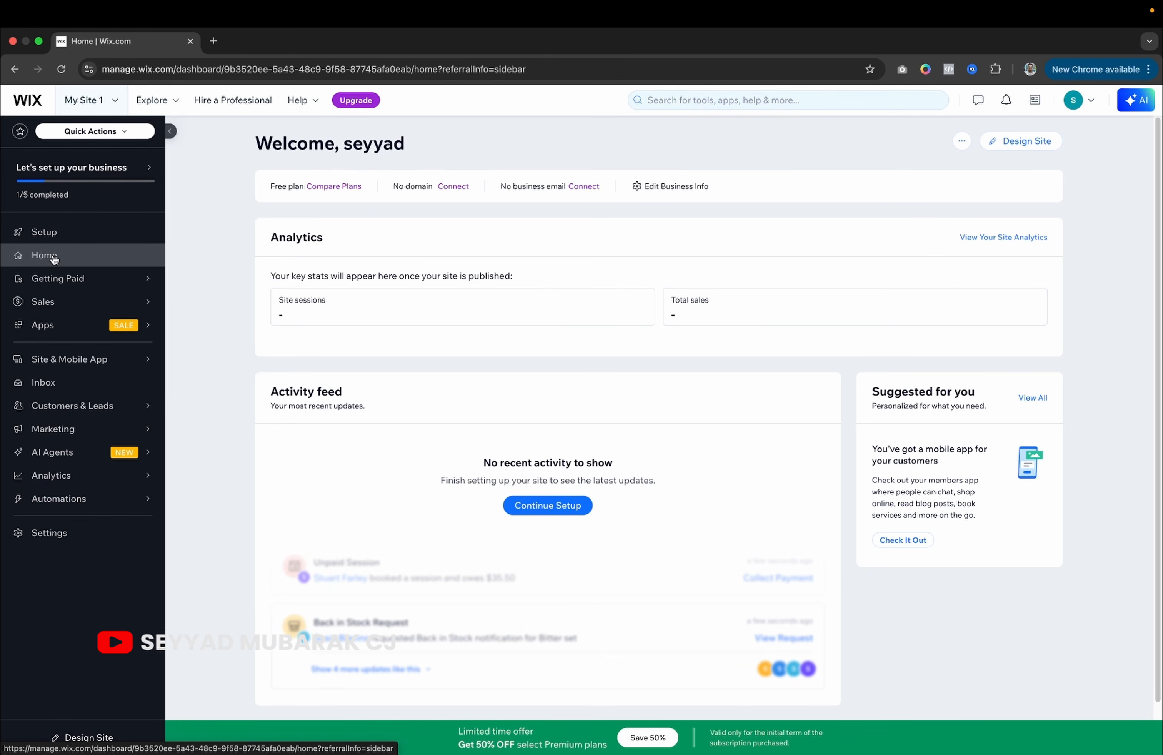
click(60, 234)
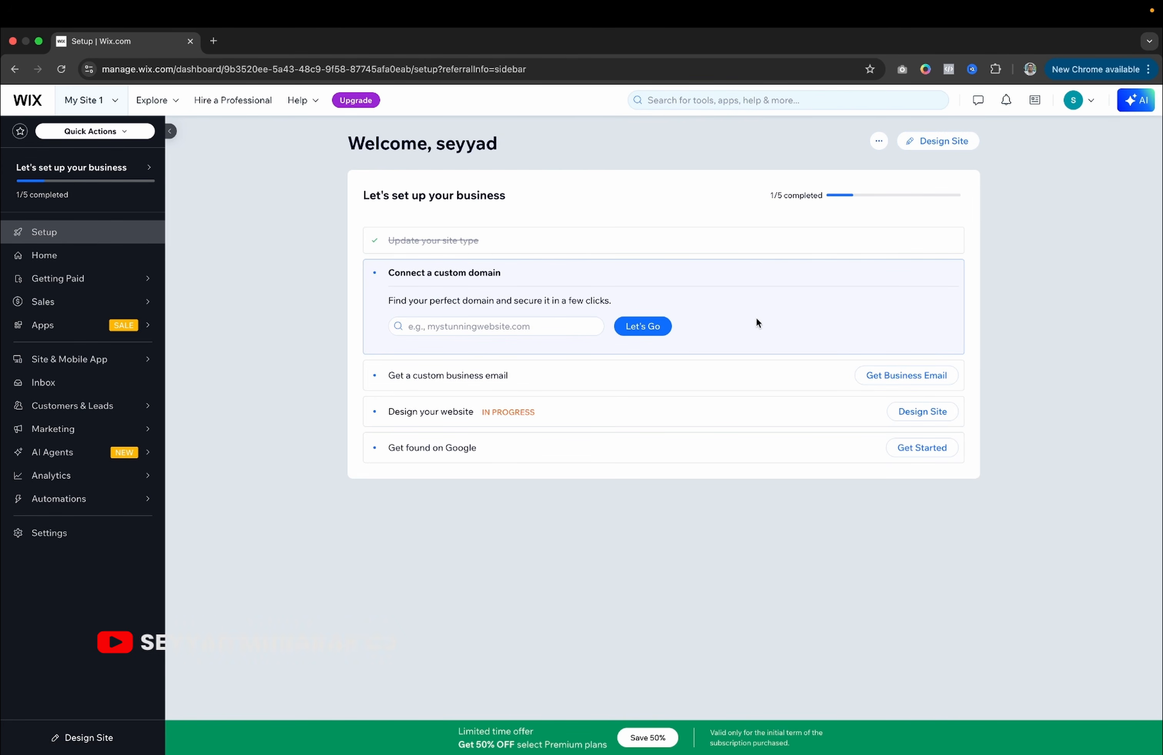
Start Design Site and choose Pick a Template under Customize a Template.
click(922, 412)
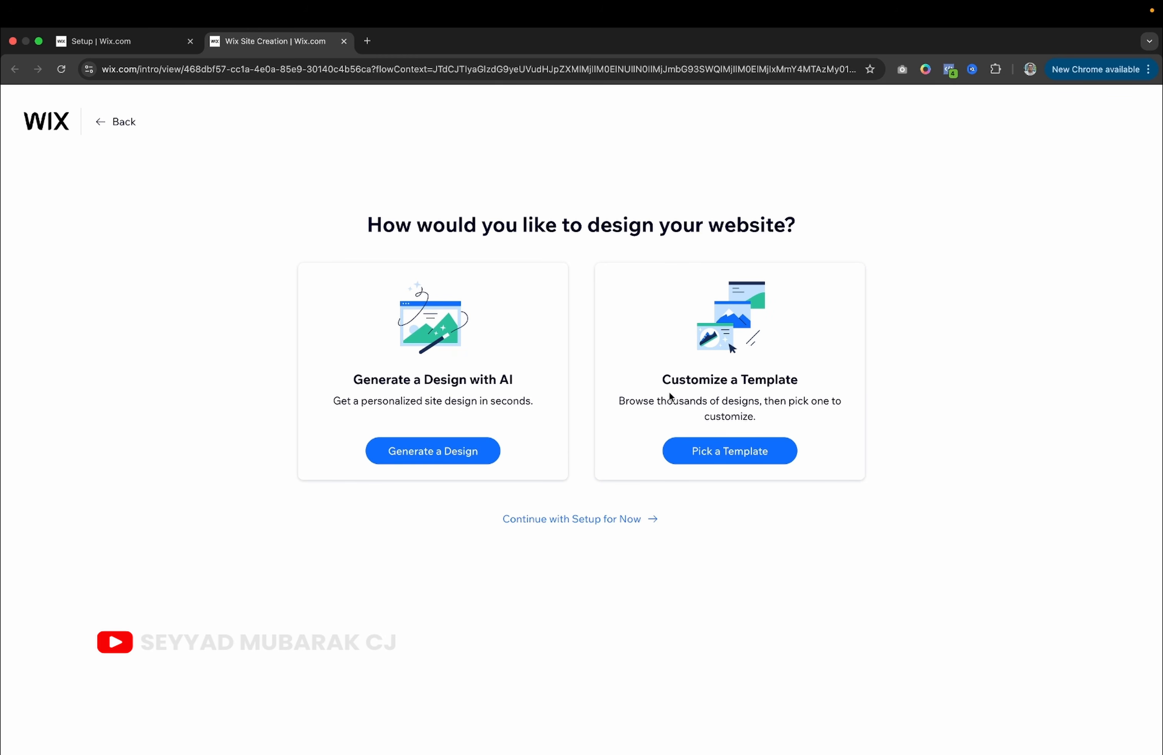
click(716, 451)
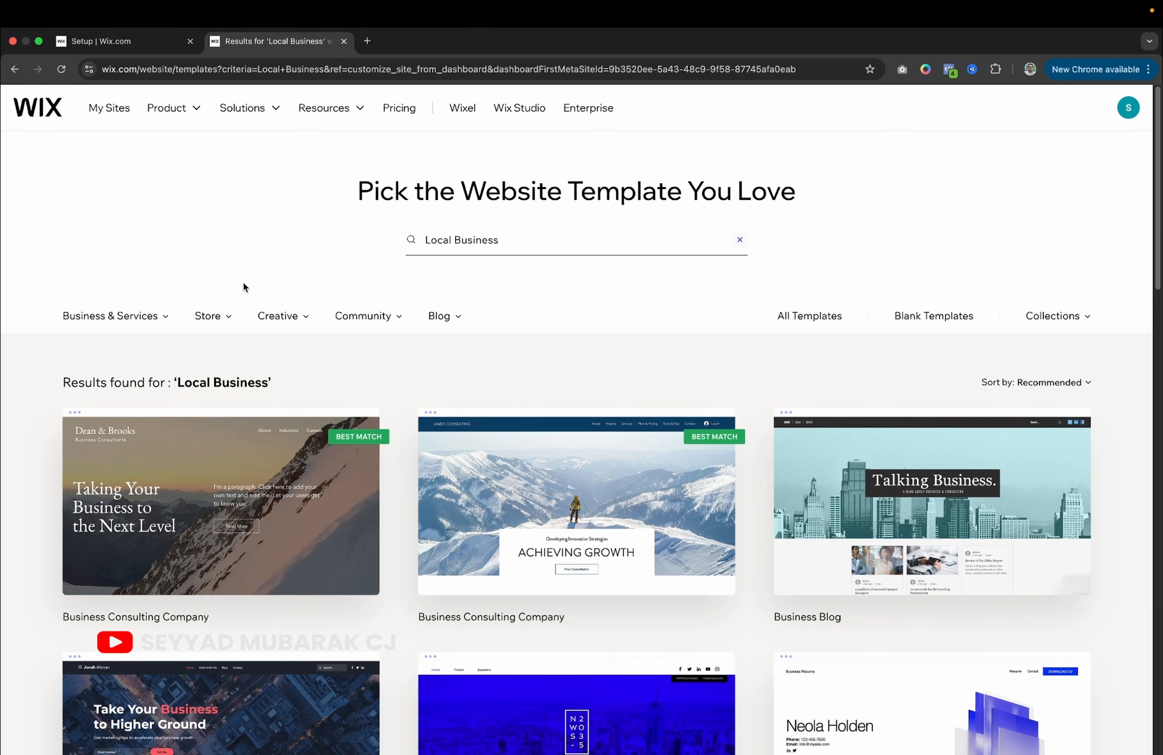
Filter the template gallery to Store > Fashion & Clothing and browse the results.
mouse_move(141, 324)
mouse_move(223, 320)
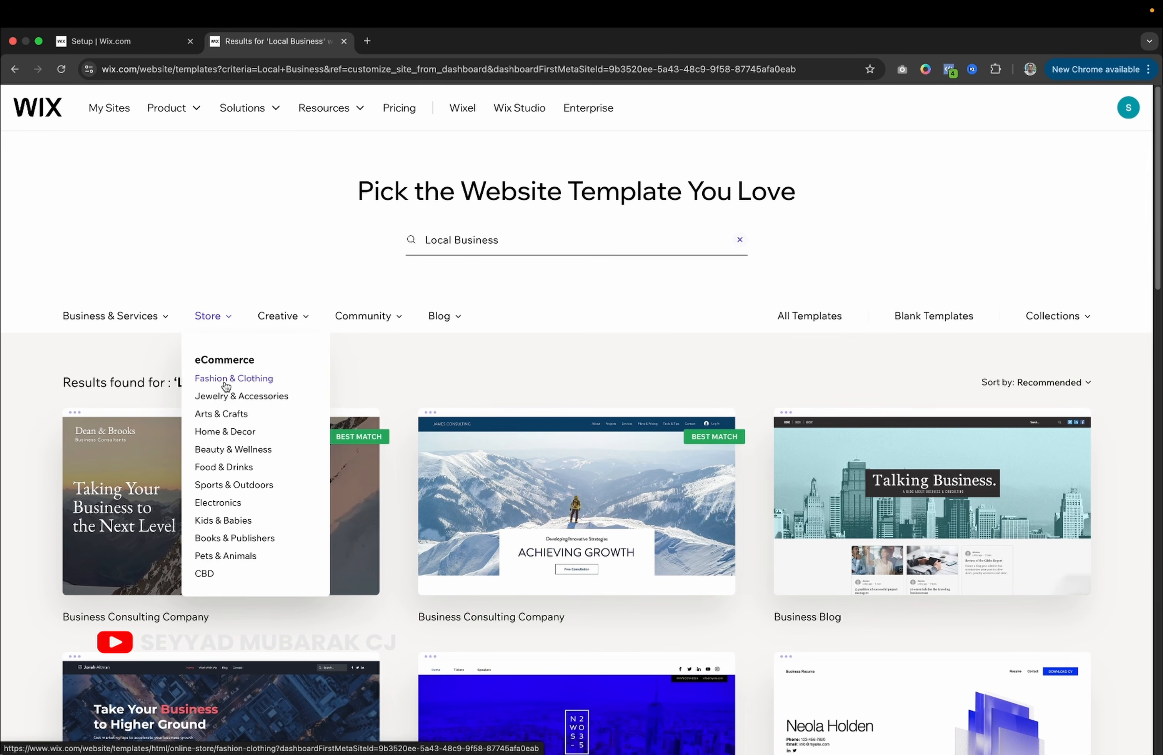
click(226, 380)
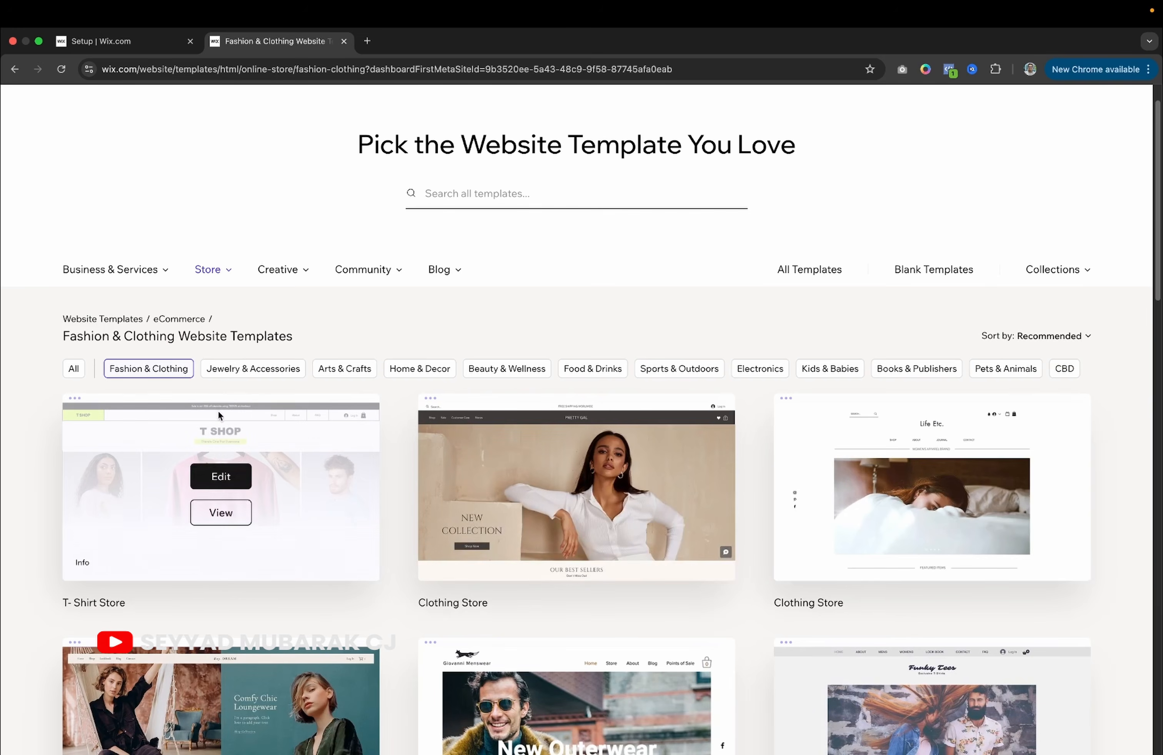
scroll(210, 491, down, 5)
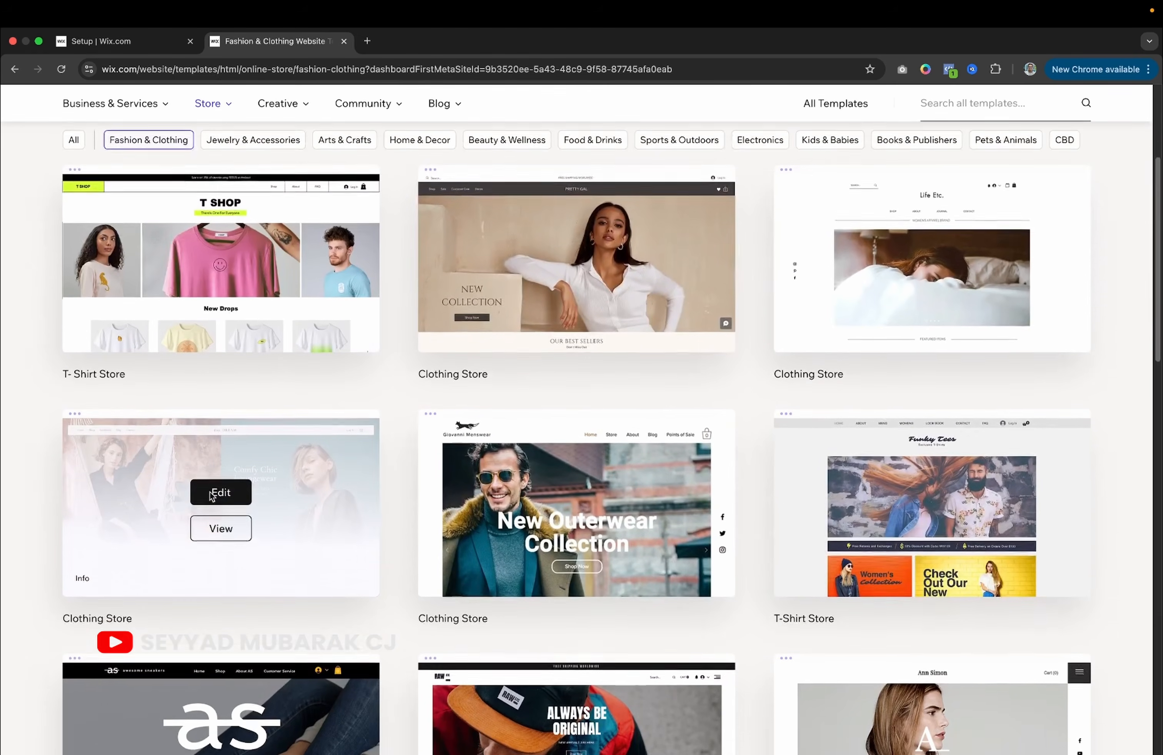
scroll(599, 464, up, 5)
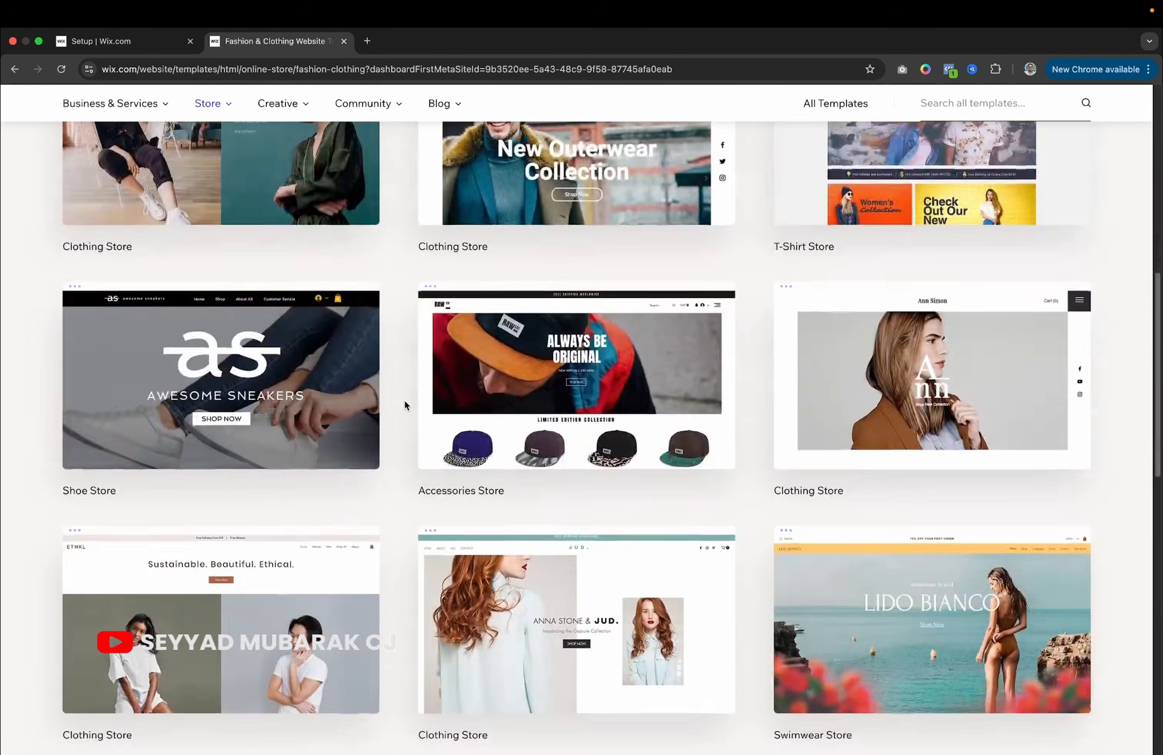
scroll(404, 399, up, 8)
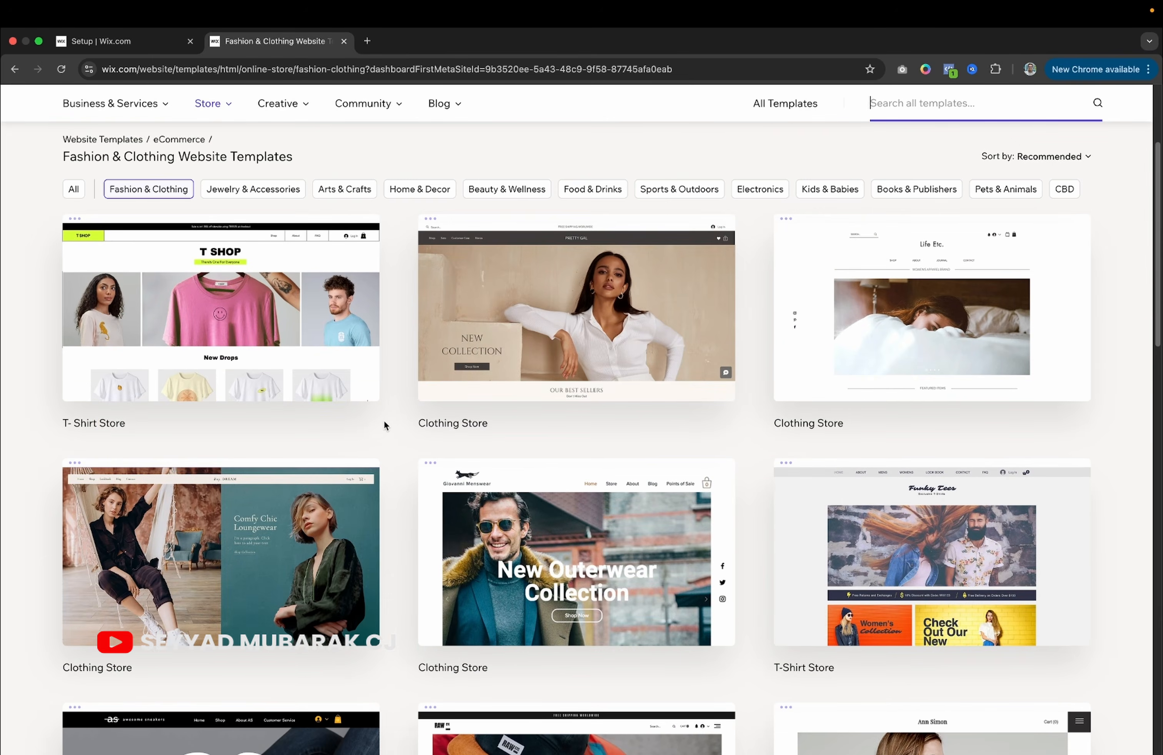
Preview the Pretty Gal Clothing Store template from its card.
mouse_move(224, 362)
mouse_move(608, 331)
click(570, 344)
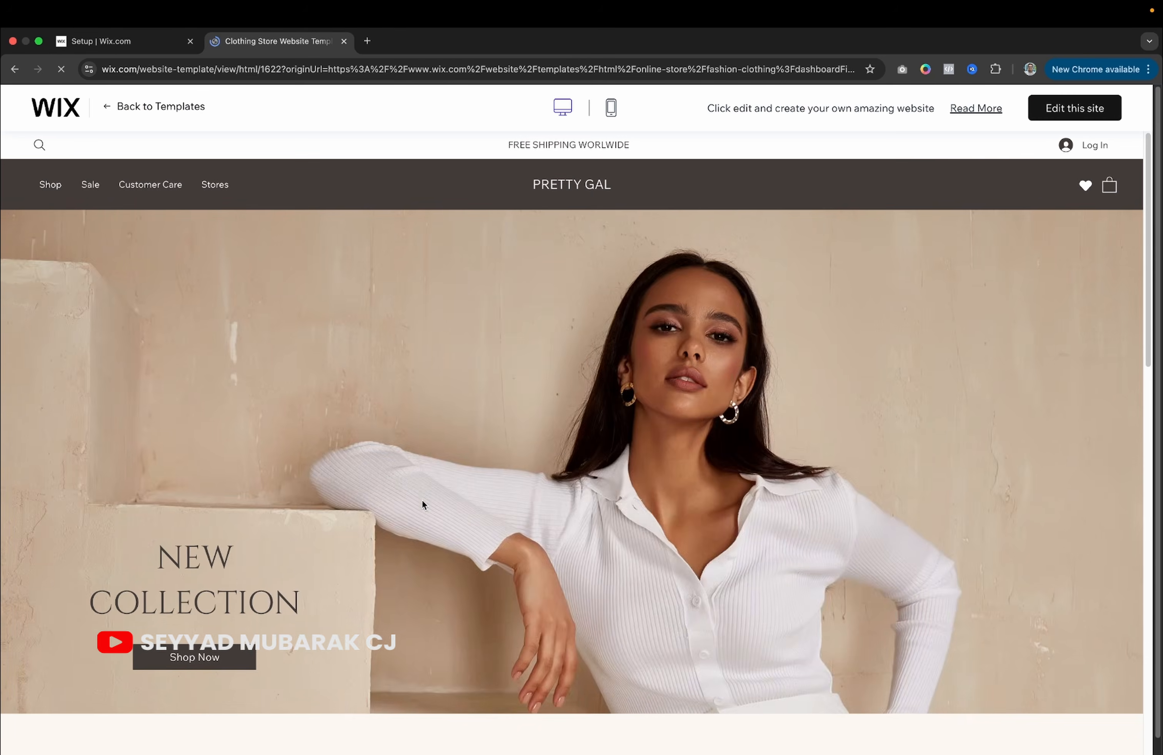
Browse the Pretty Gal template in mobile preview, including the bag's product page.
scroll(421, 498, down, 10)
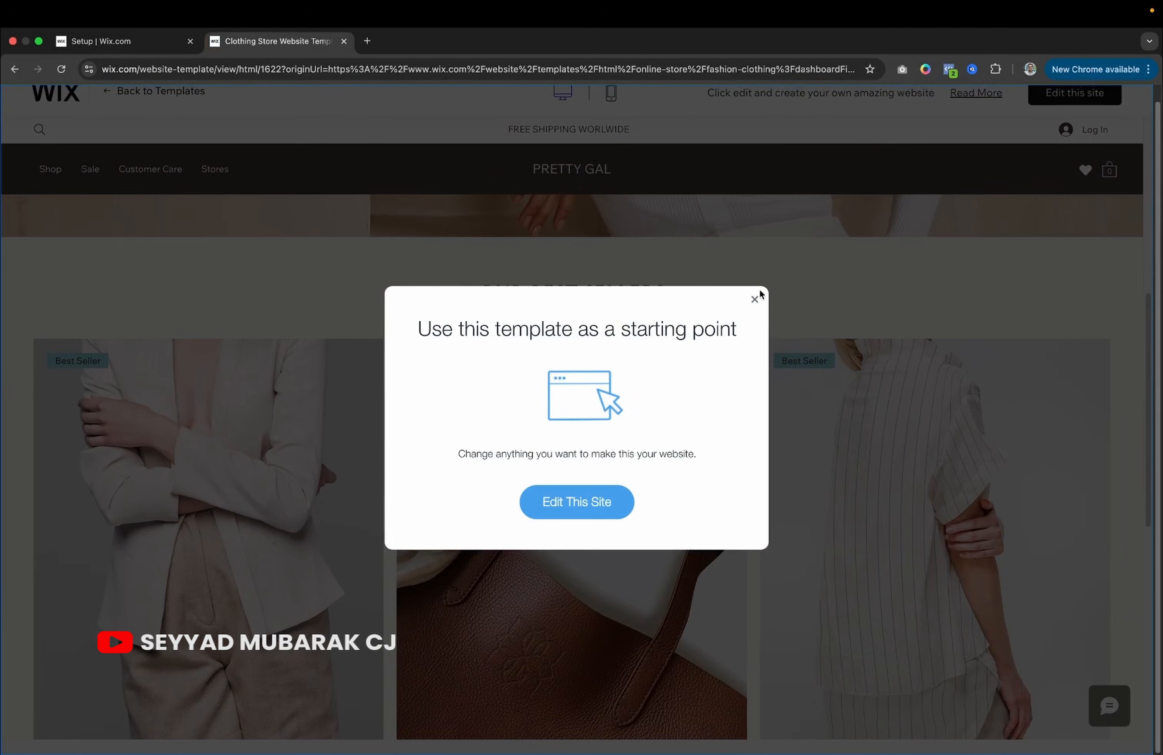
click(755, 299)
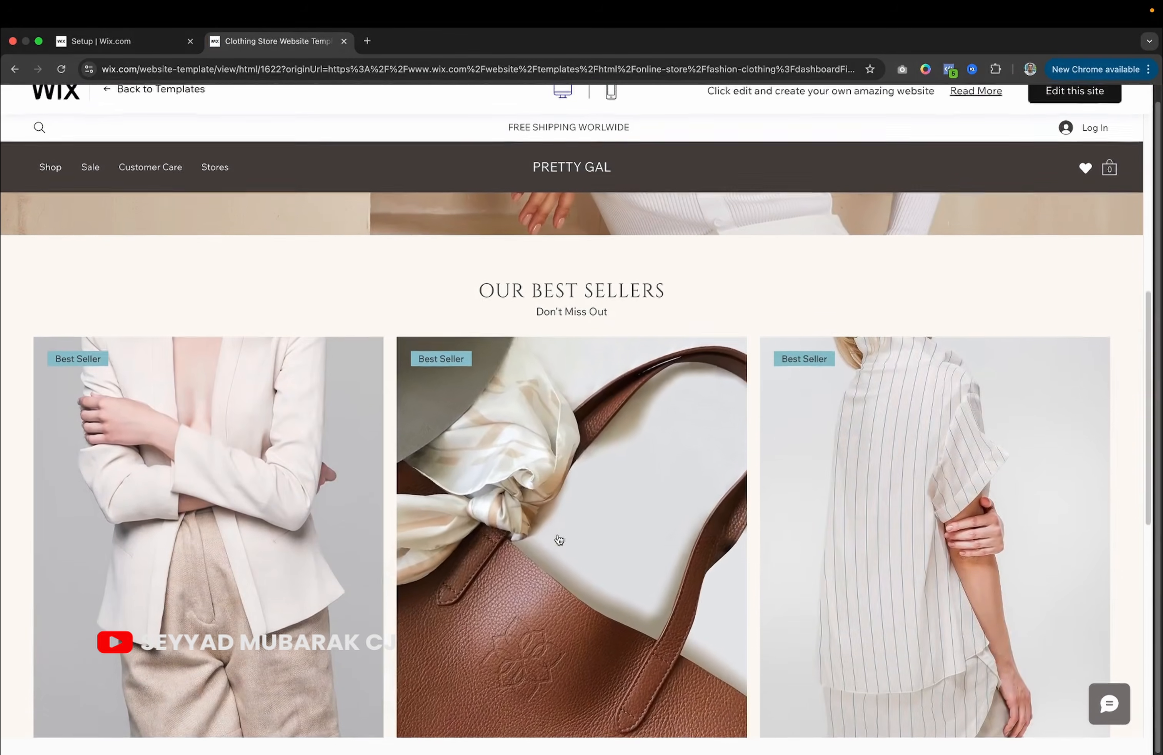
scroll(558, 536, up, 5)
scroll(558, 535, down, 15)
scroll(558, 534, up, 6)
scroll(558, 535, up, 8)
click(613, 110)
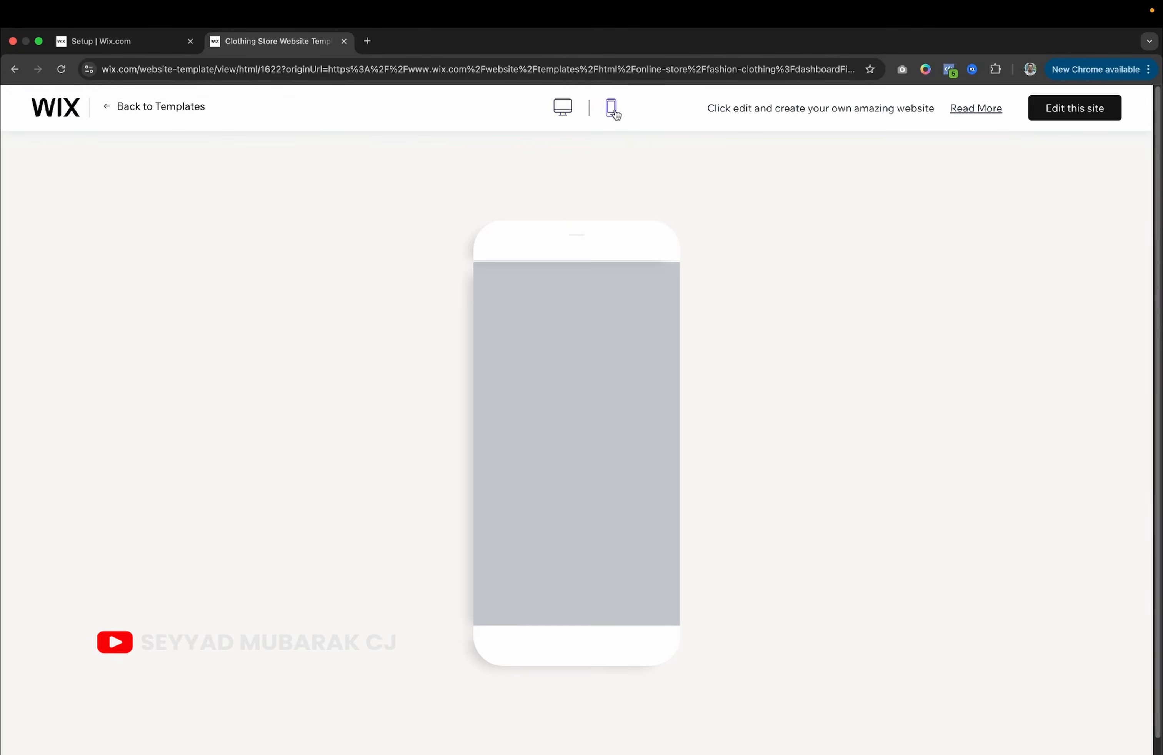
scroll(525, 454, down, 15)
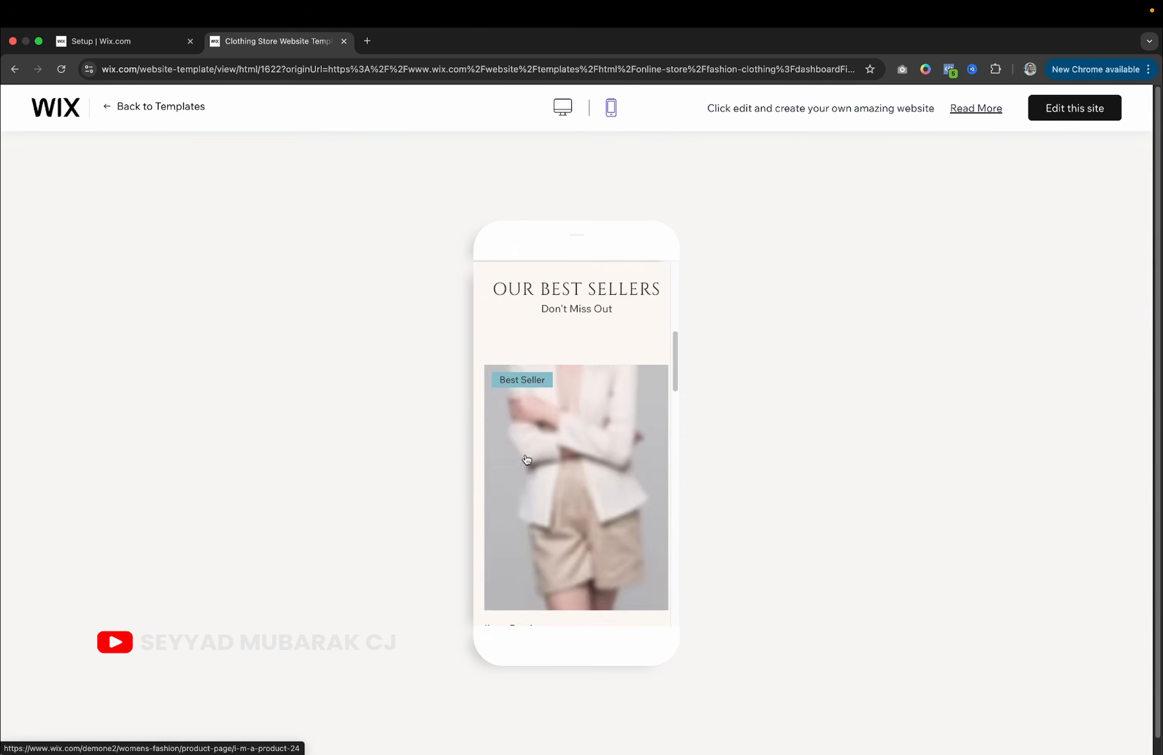
scroll(527, 460, down, 3)
scroll(527, 459, up, 2)
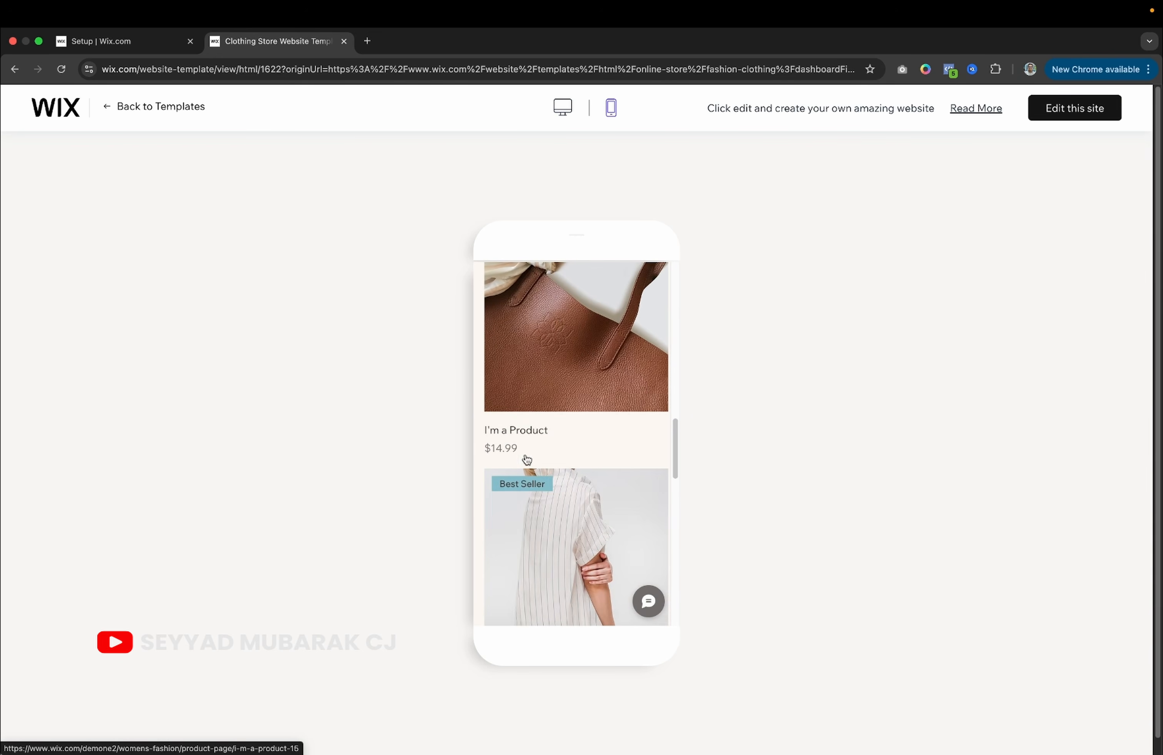
click(550, 331)
scroll(532, 475, down, 5)
scroll(530, 475, down, 15)
scroll(529, 472, down, 15)
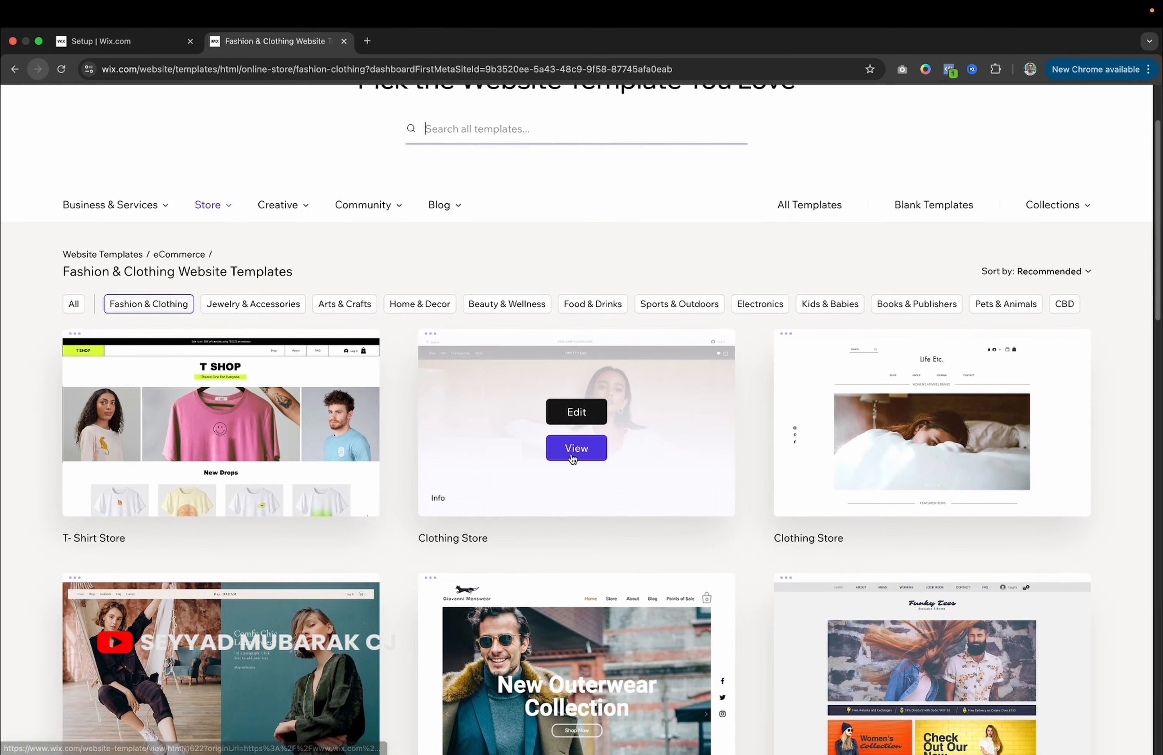
Preview the Clothing Store template and start editing it in the Wix Editor.
click(572, 458)
scroll(429, 492, down, 5)
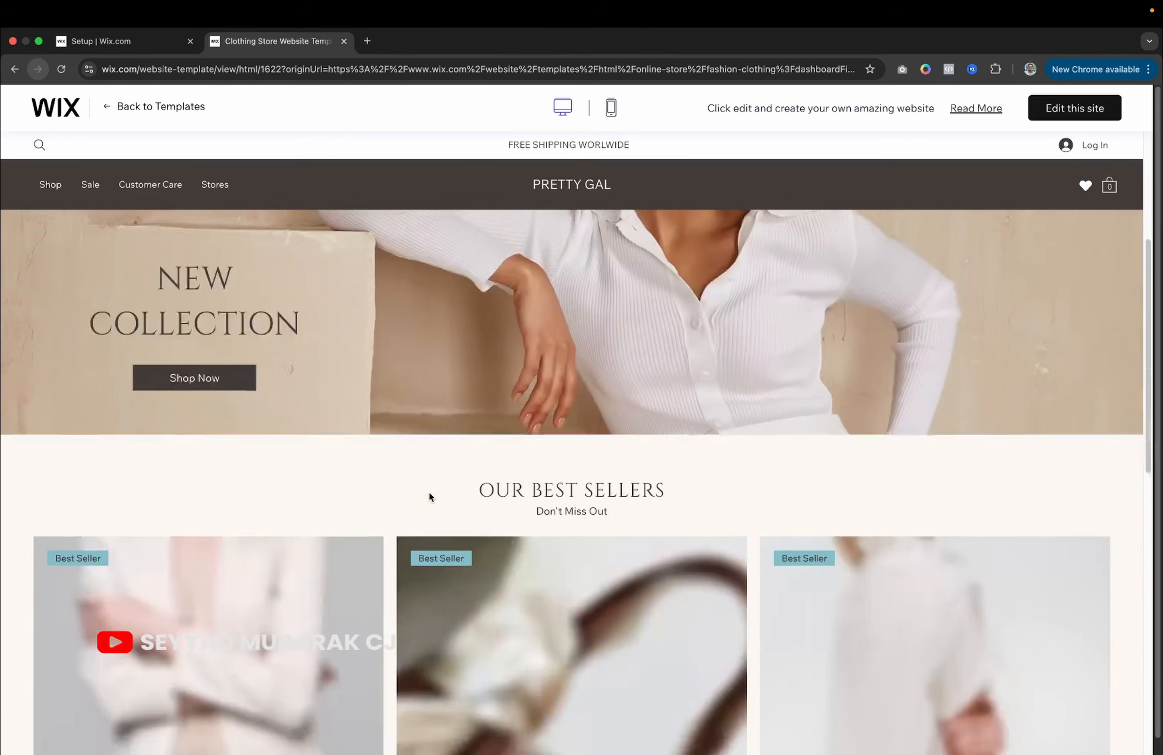
scroll(429, 492, down, 10)
scroll(429, 493, up, 15)
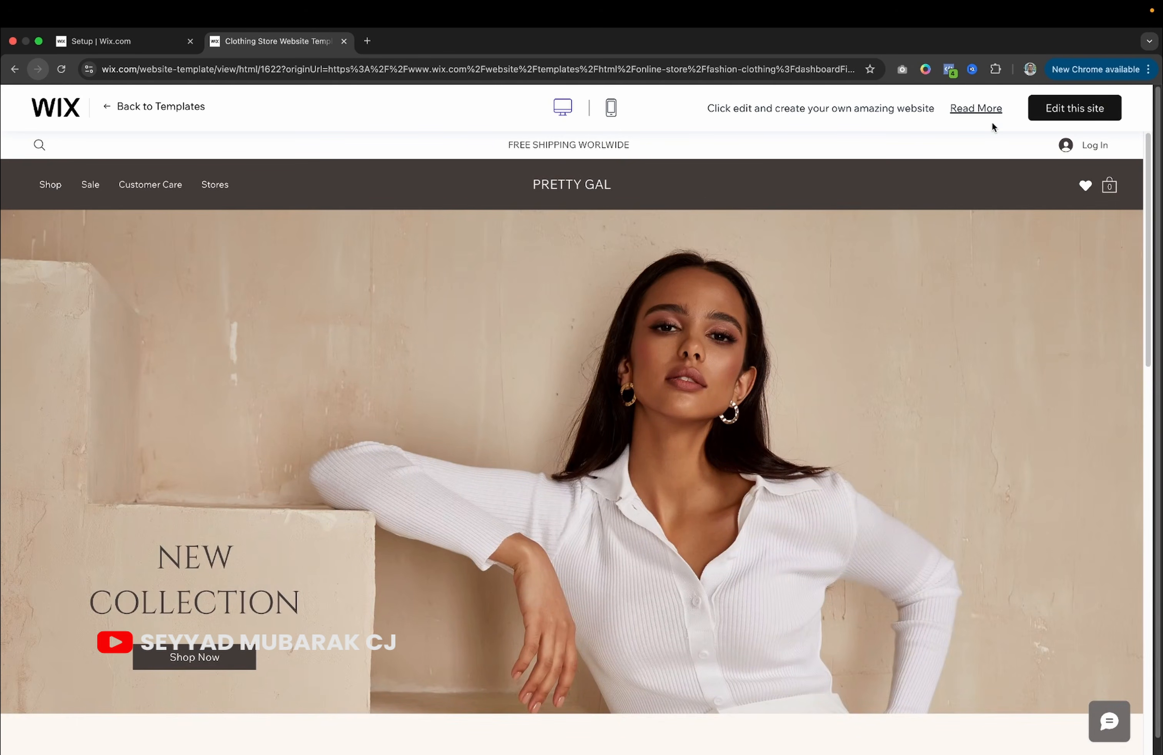
click(1054, 113)
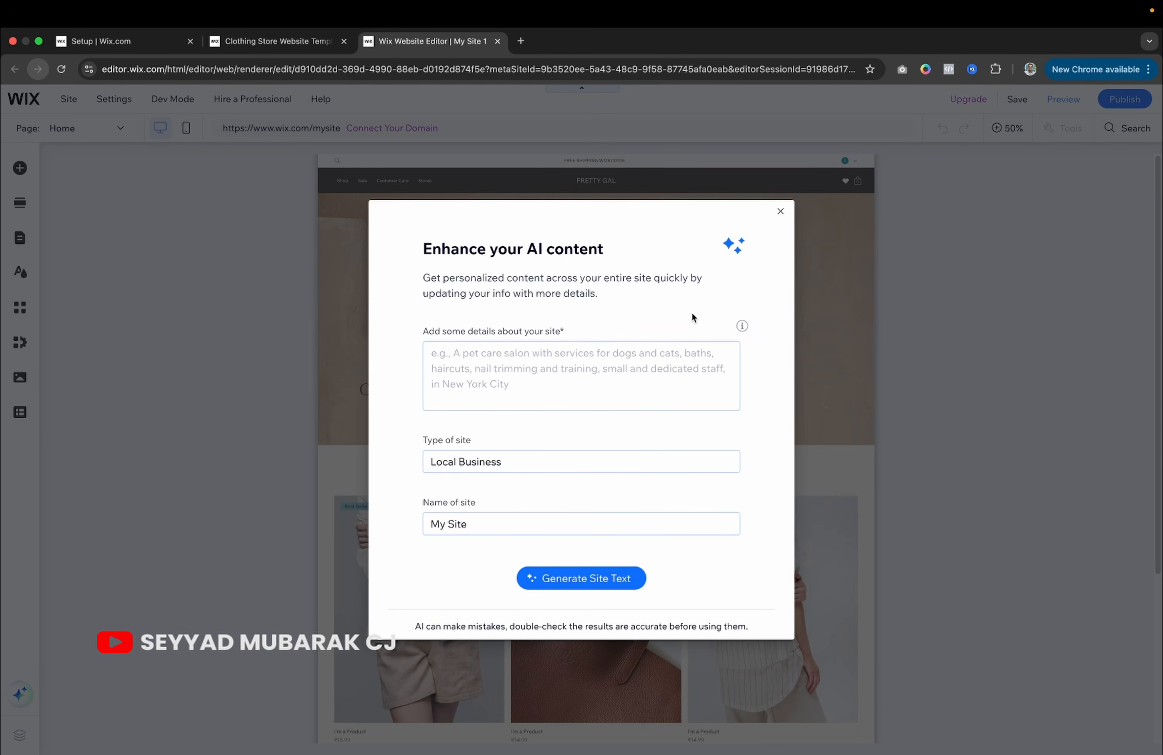
Dismiss the Enhance your AI content prompt and open Quick Edit for the Welcome hero section.
click(782, 212)
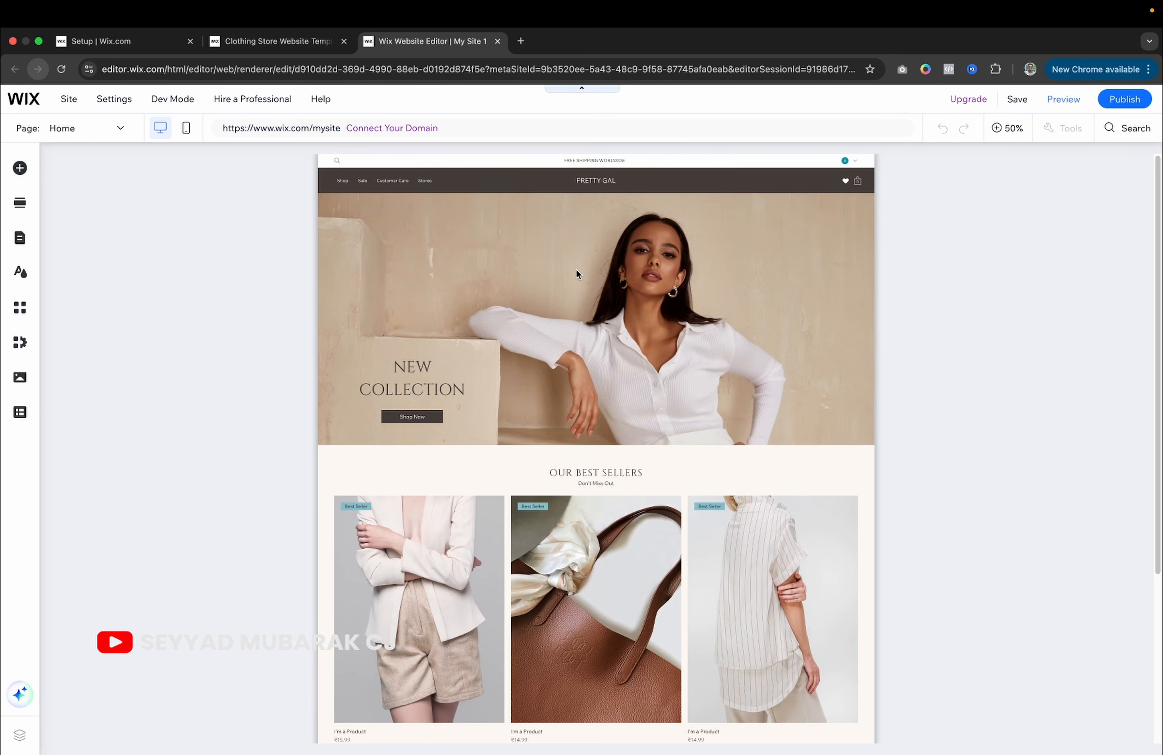
click(562, 217)
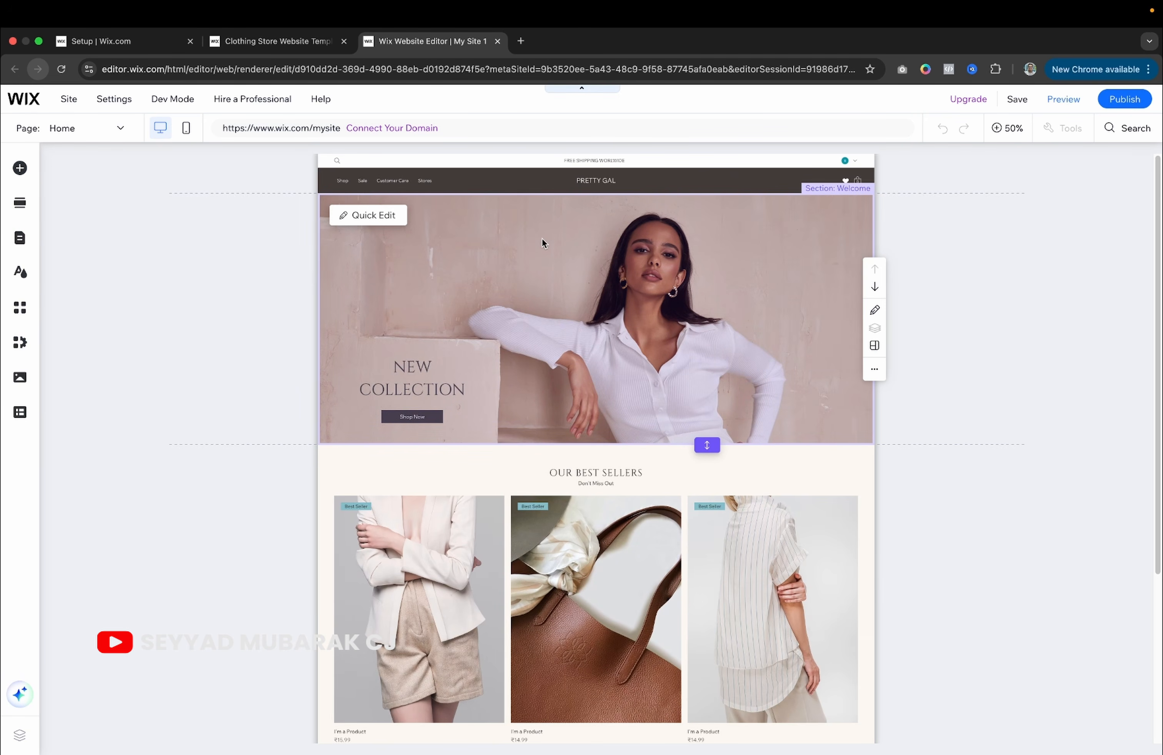
click(566, 276)
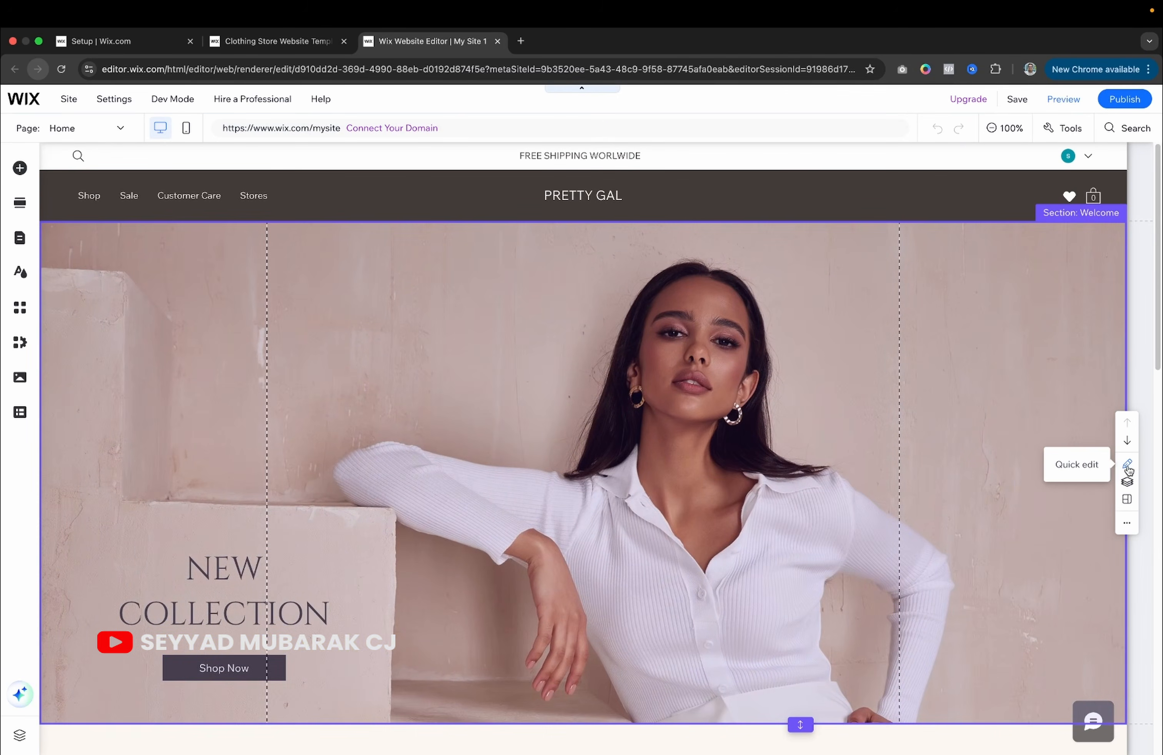
click(1127, 464)
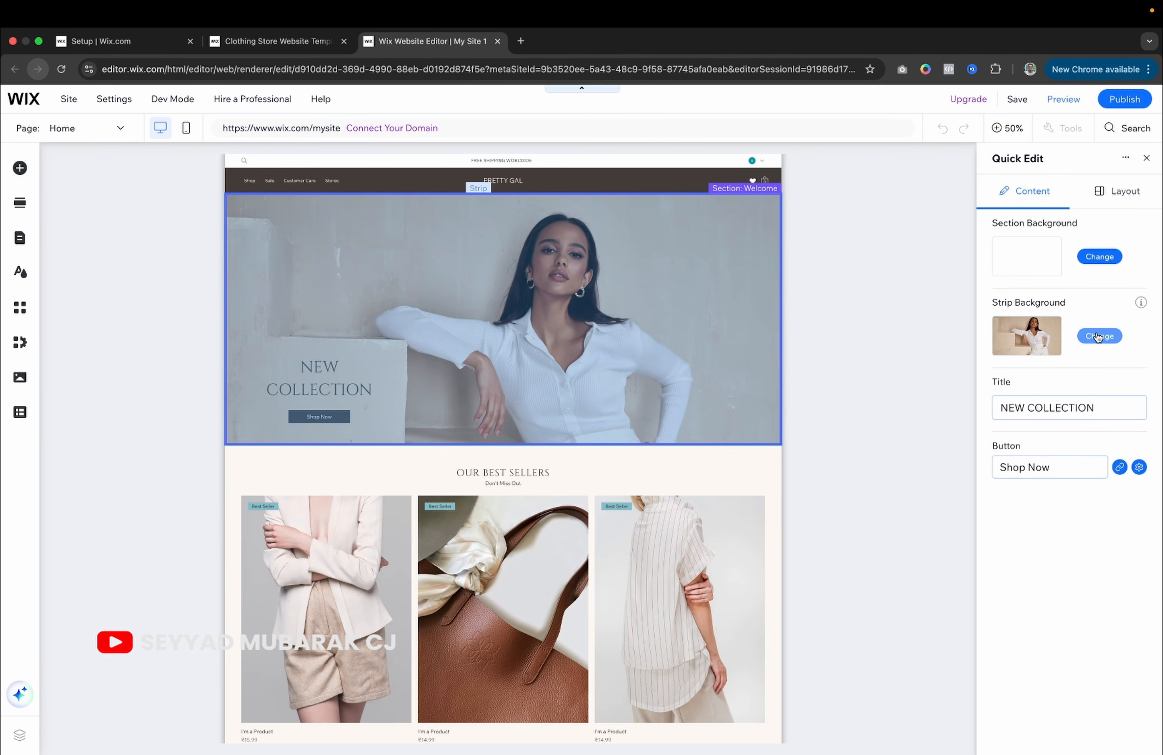
Set the Welcome strip background to the smiling woman on orange stock photo.
click(1097, 335)
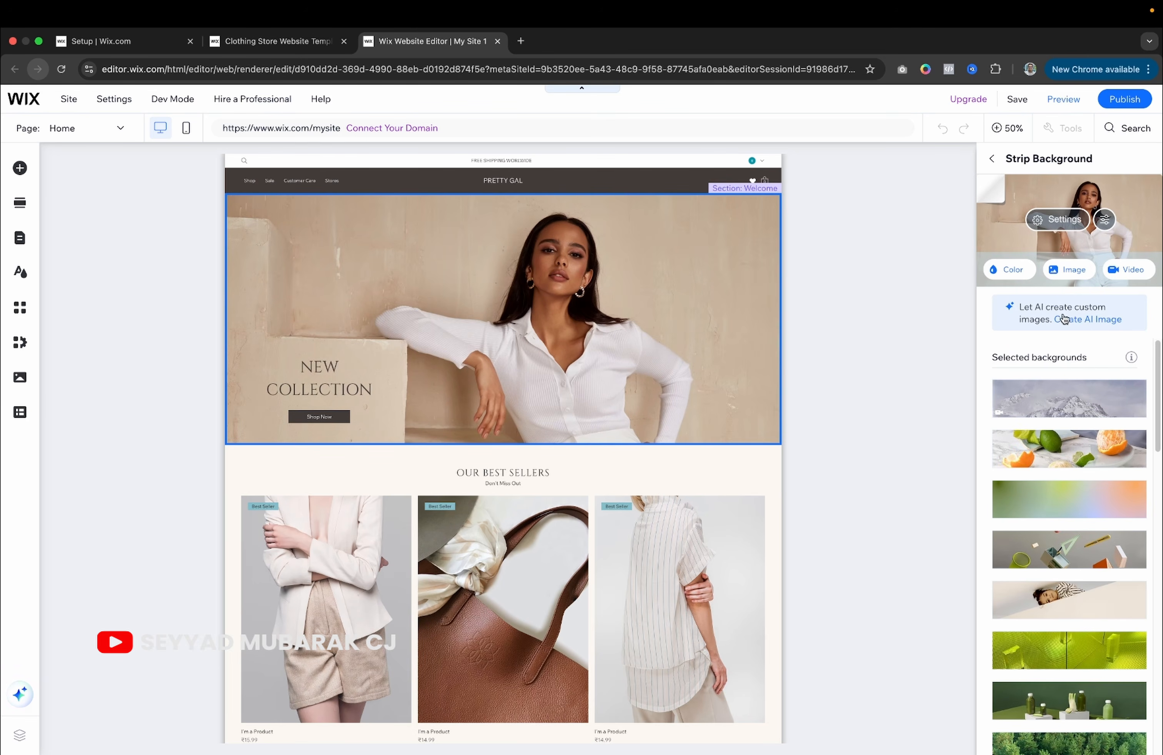
click(1059, 452)
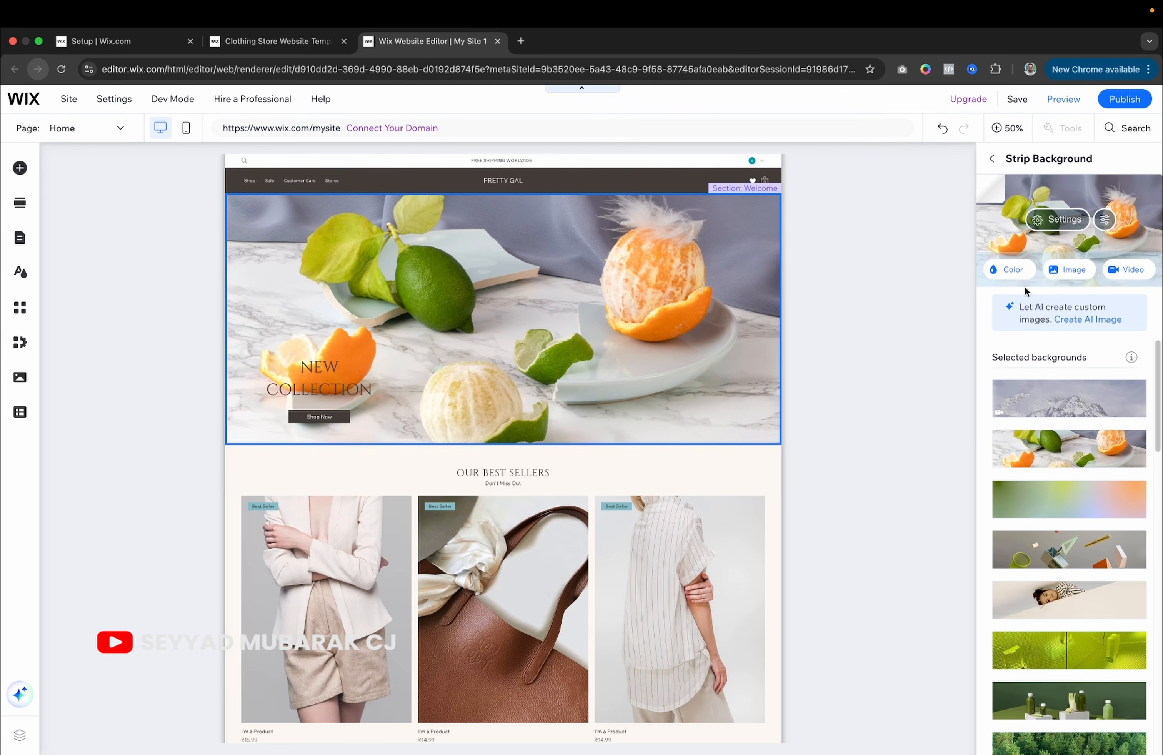
click(1070, 278)
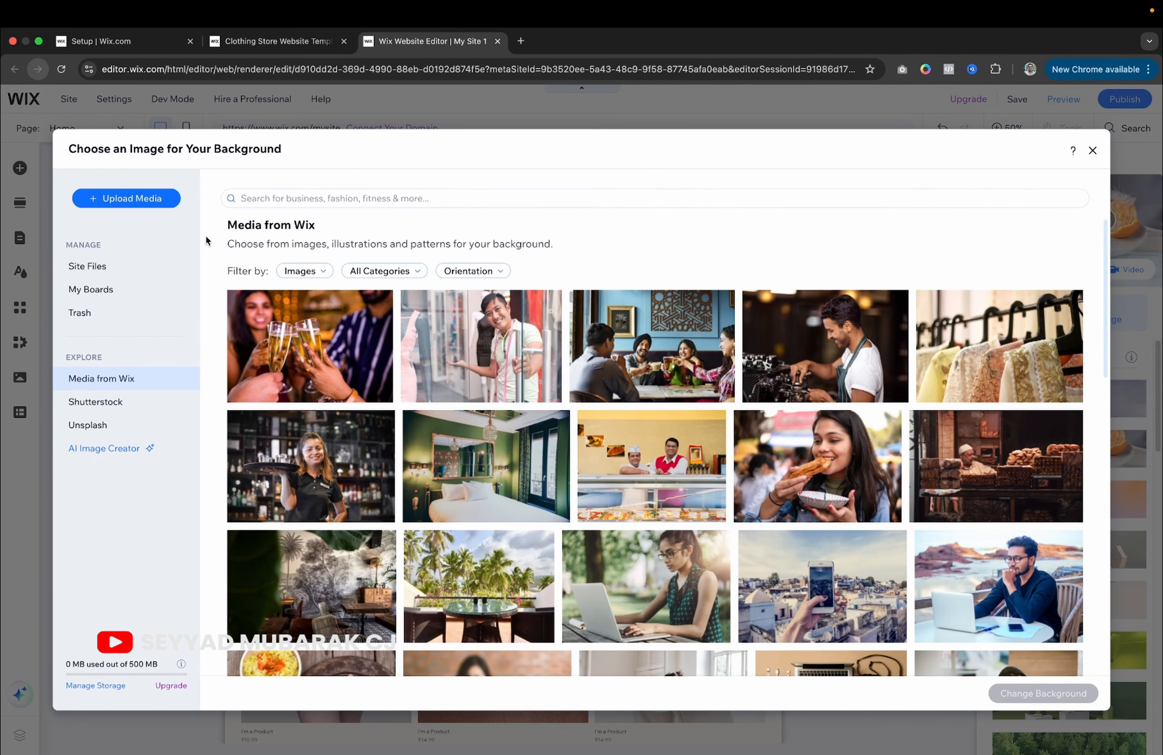
click(144, 198)
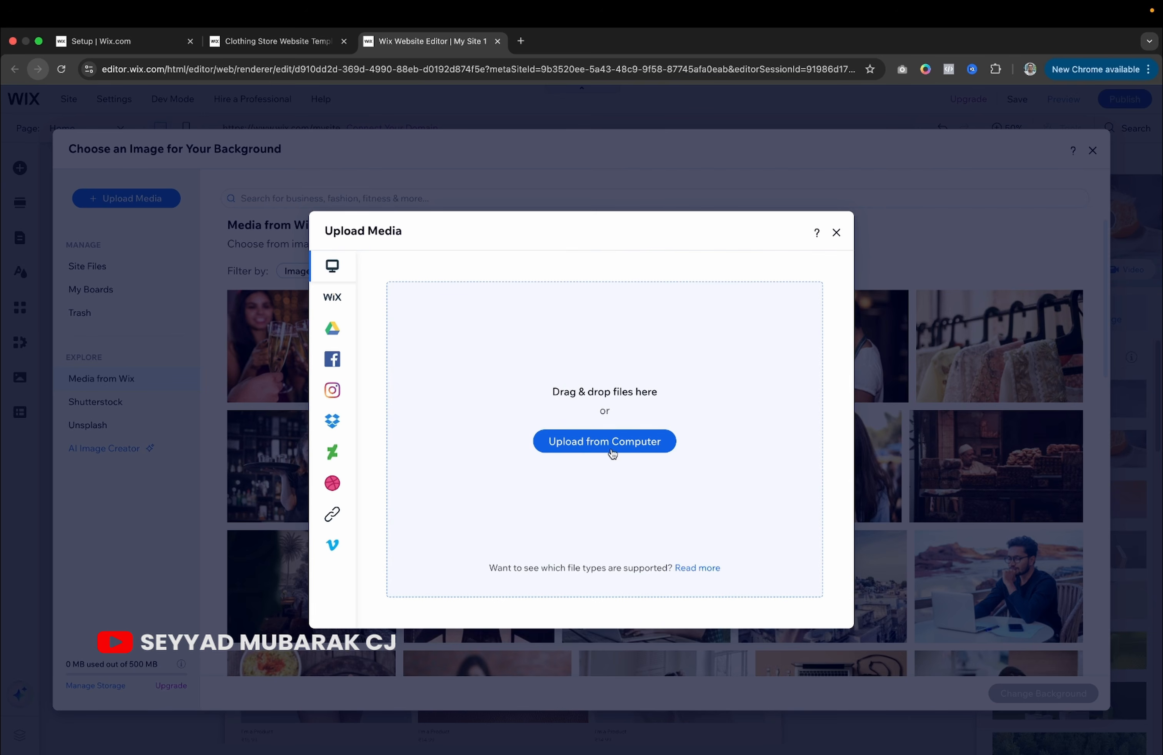
click(836, 233)
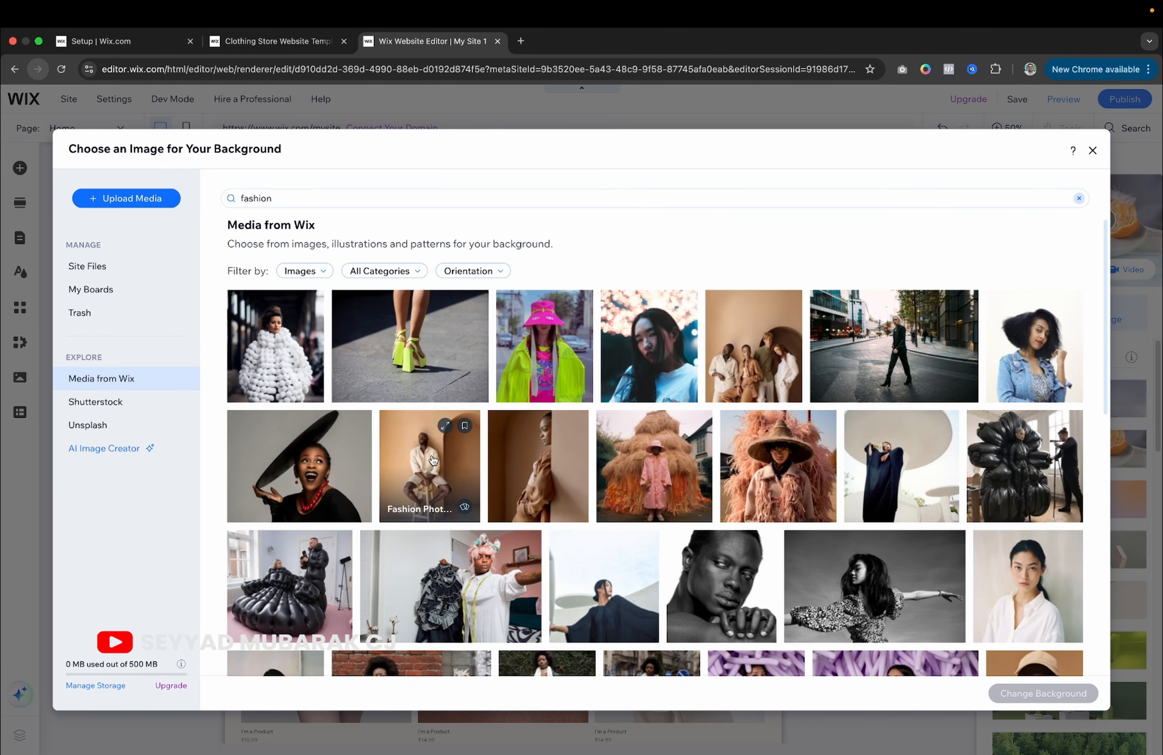
scroll(432, 460, down, 10)
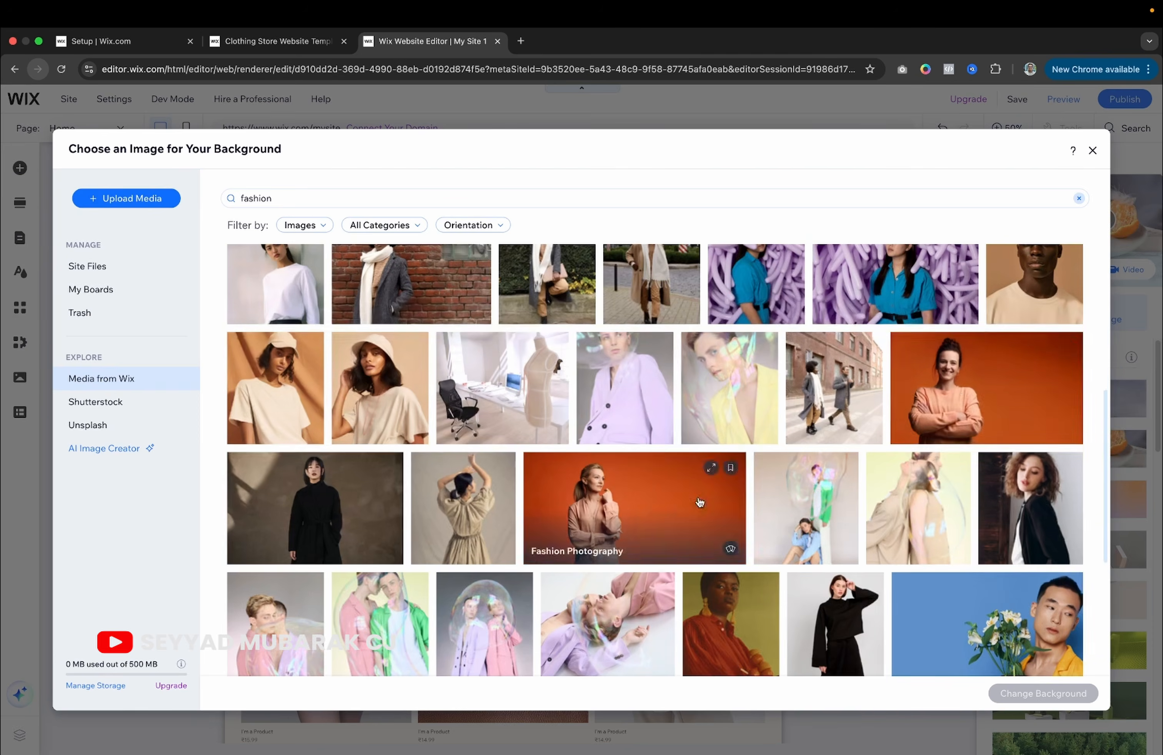
click(976, 407)
click(1015, 696)
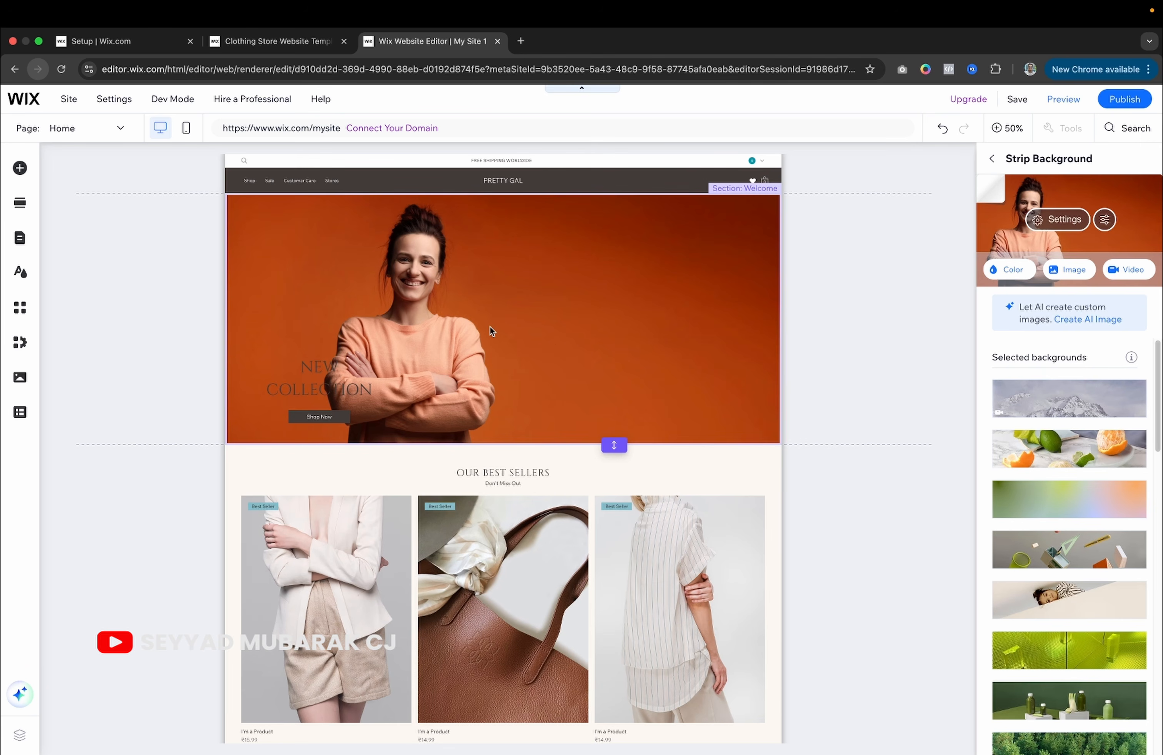
click(312, 381)
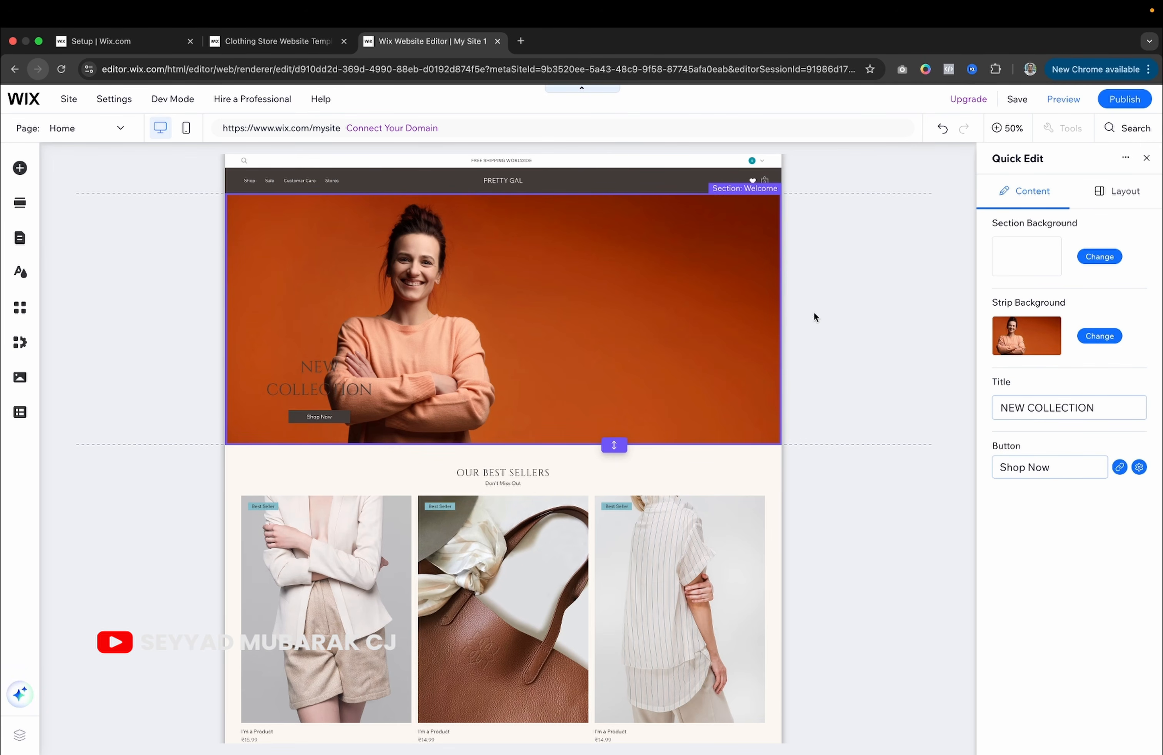
Move the NEW COLLECTION heading and Shop Now button into the banner's right column.
click(304, 380)
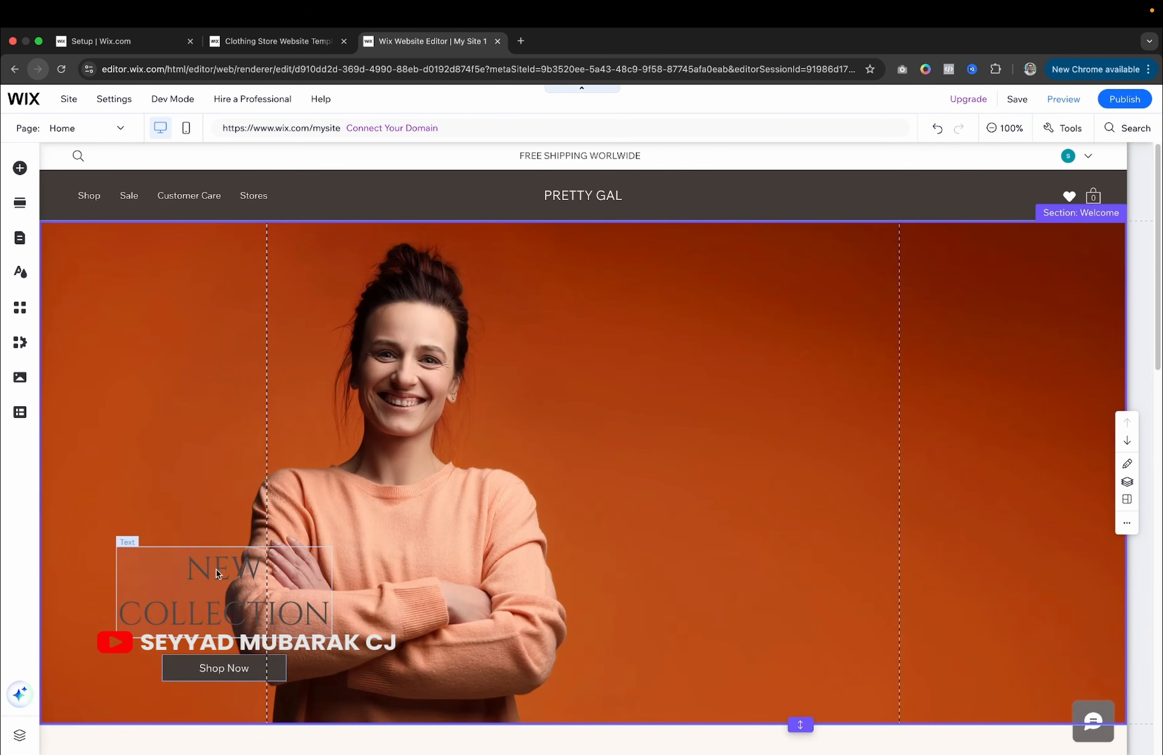
click(214, 568)
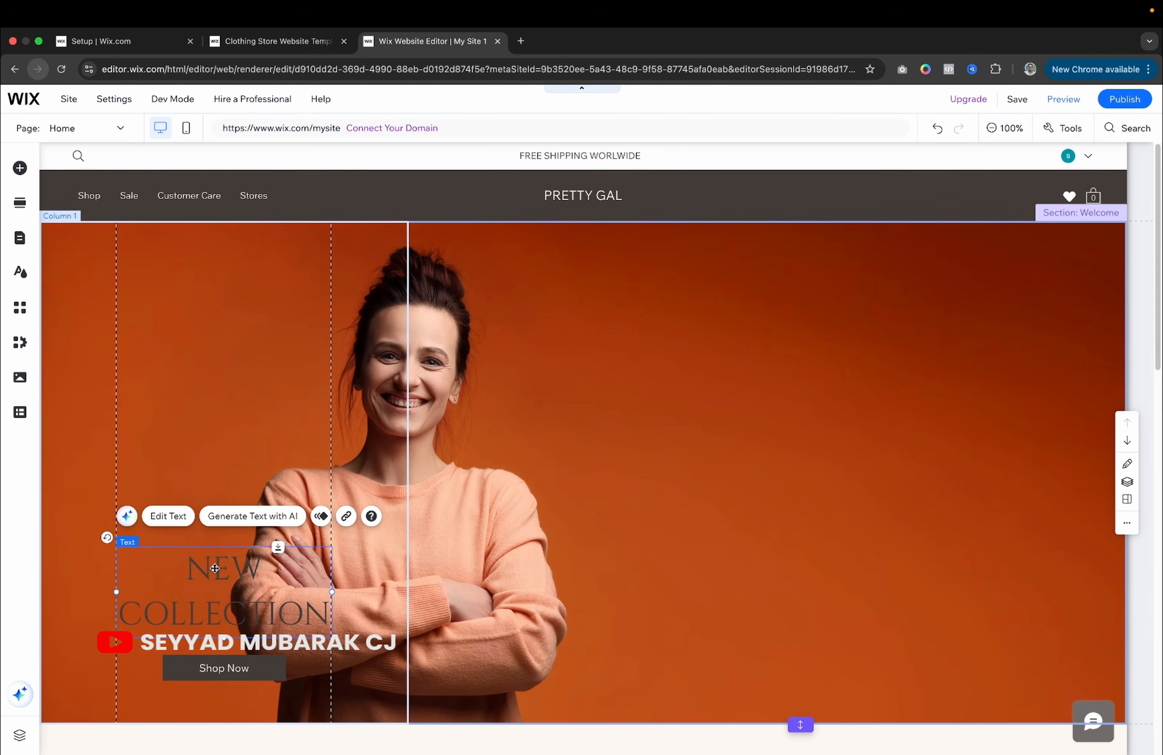
drag(215, 568, 766, 415)
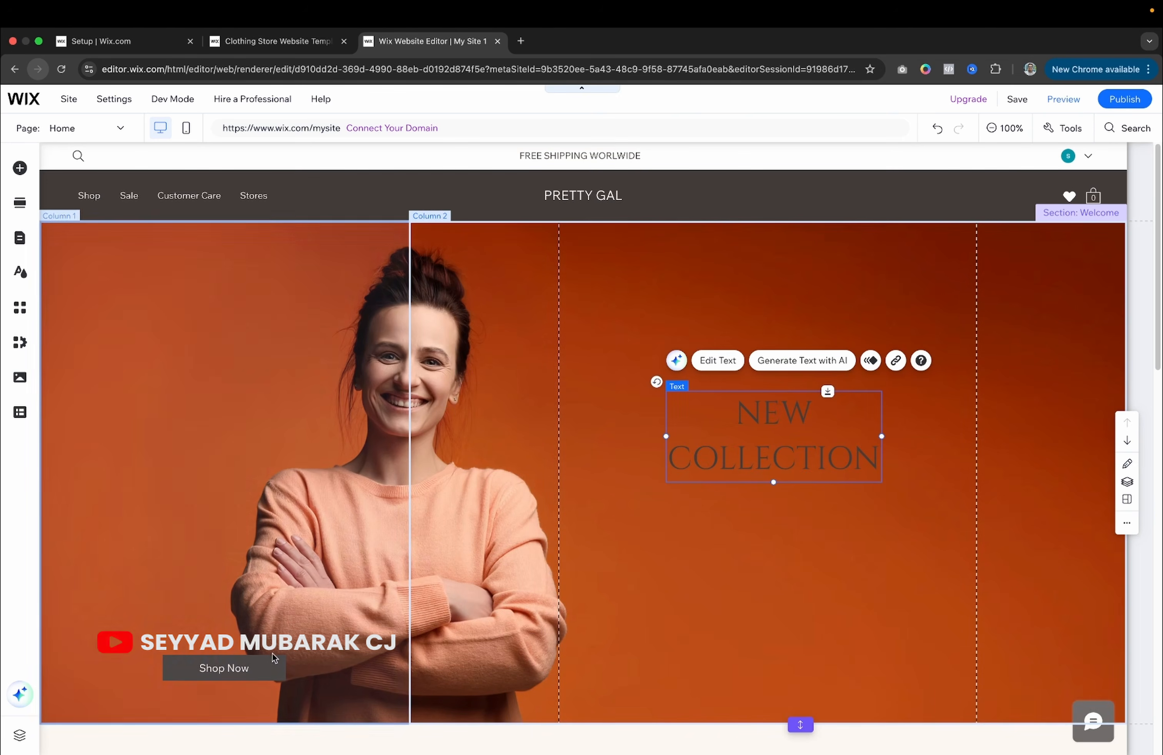
drag(260, 667, 819, 499)
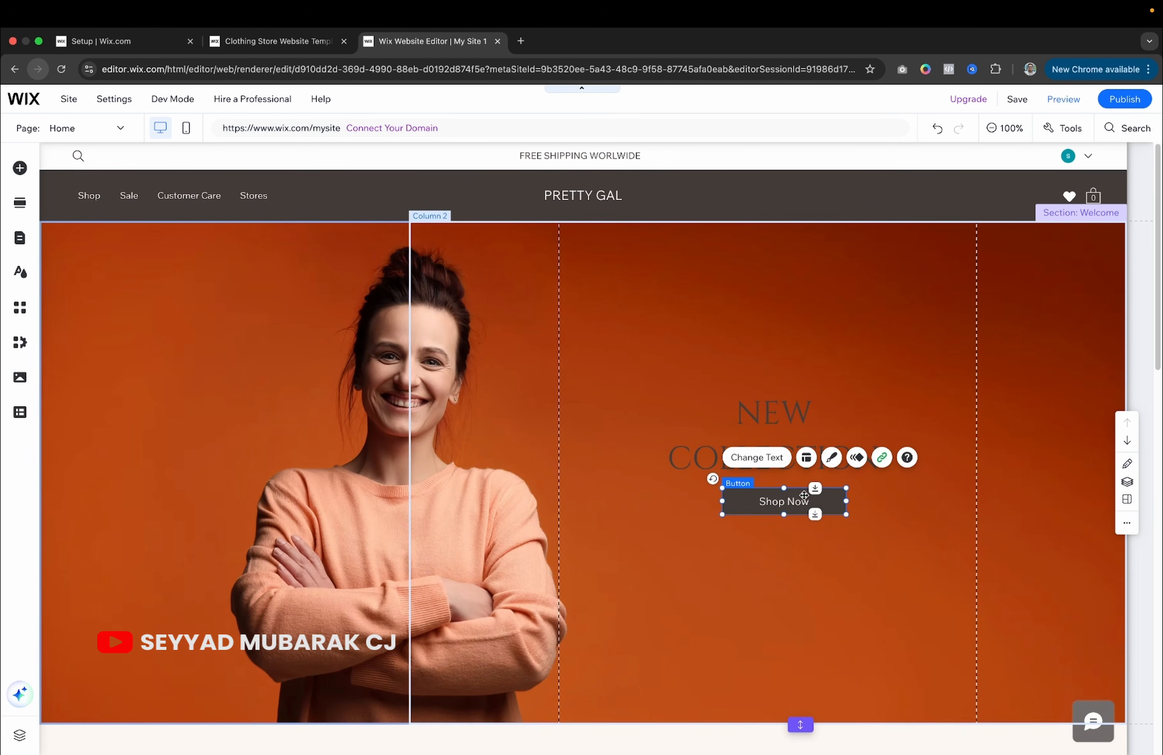
Change the NEW COLLECTION heading text colour to white (#FFFFFF).
click(795, 410)
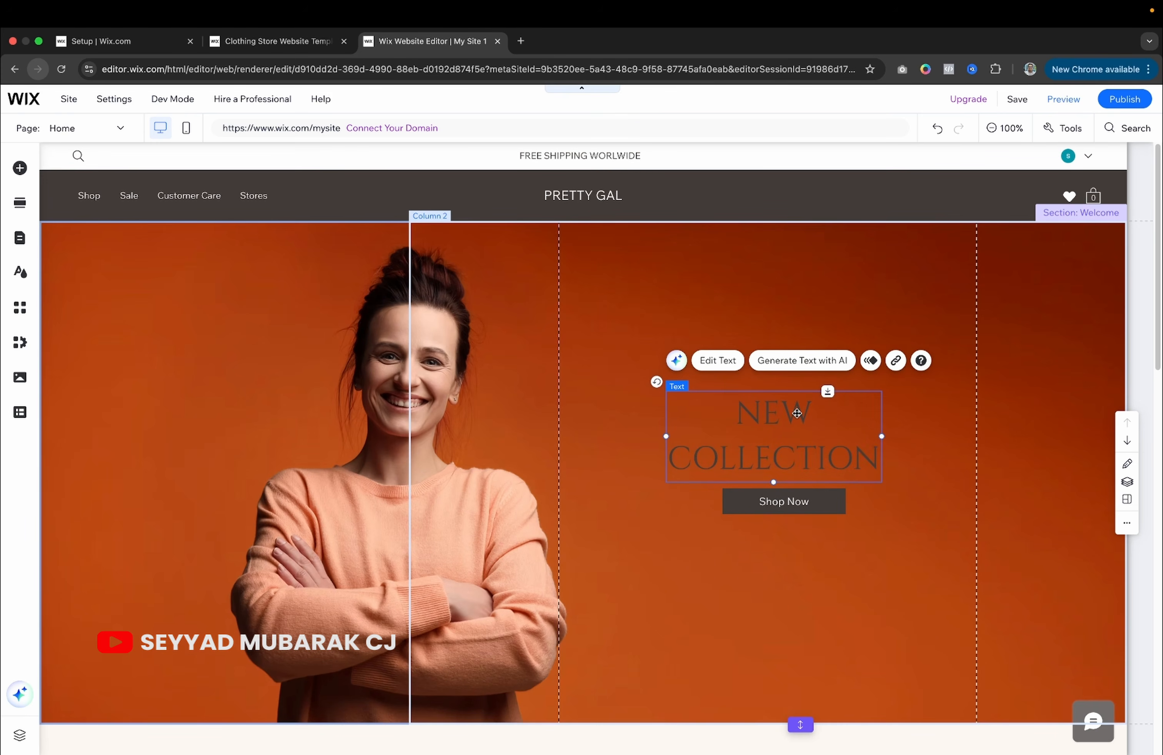
double_click(780, 412)
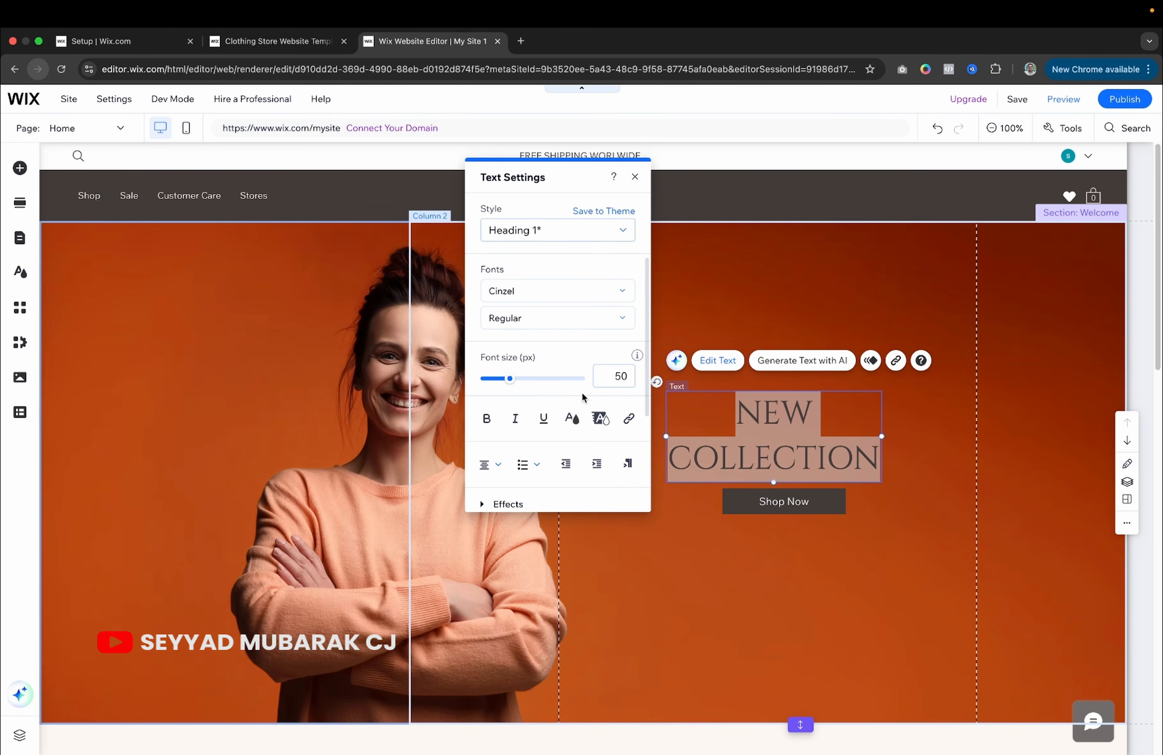
click(571, 419)
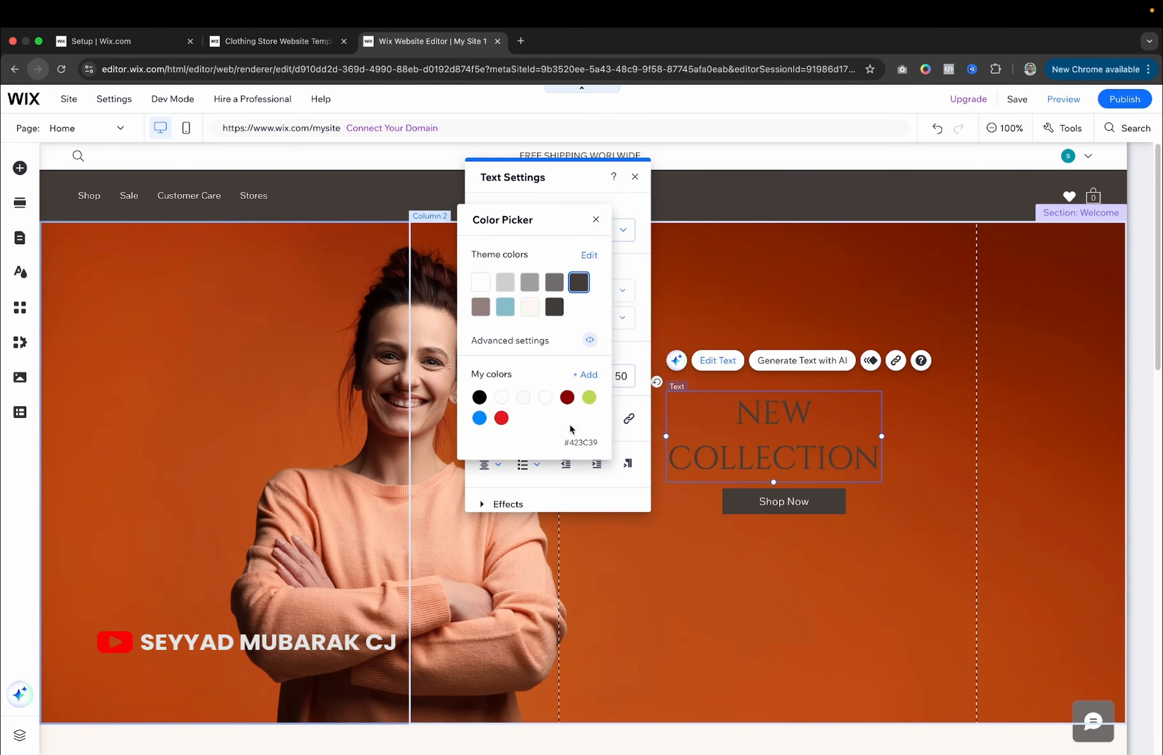
click(545, 398)
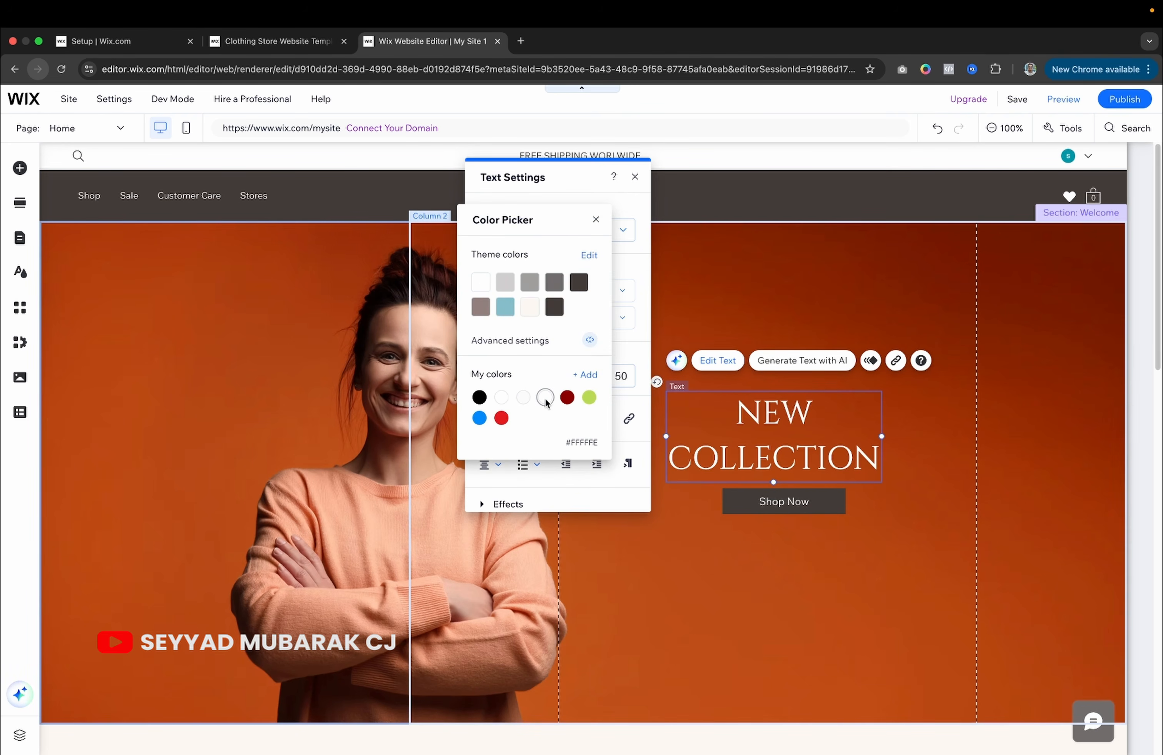
click(746, 502)
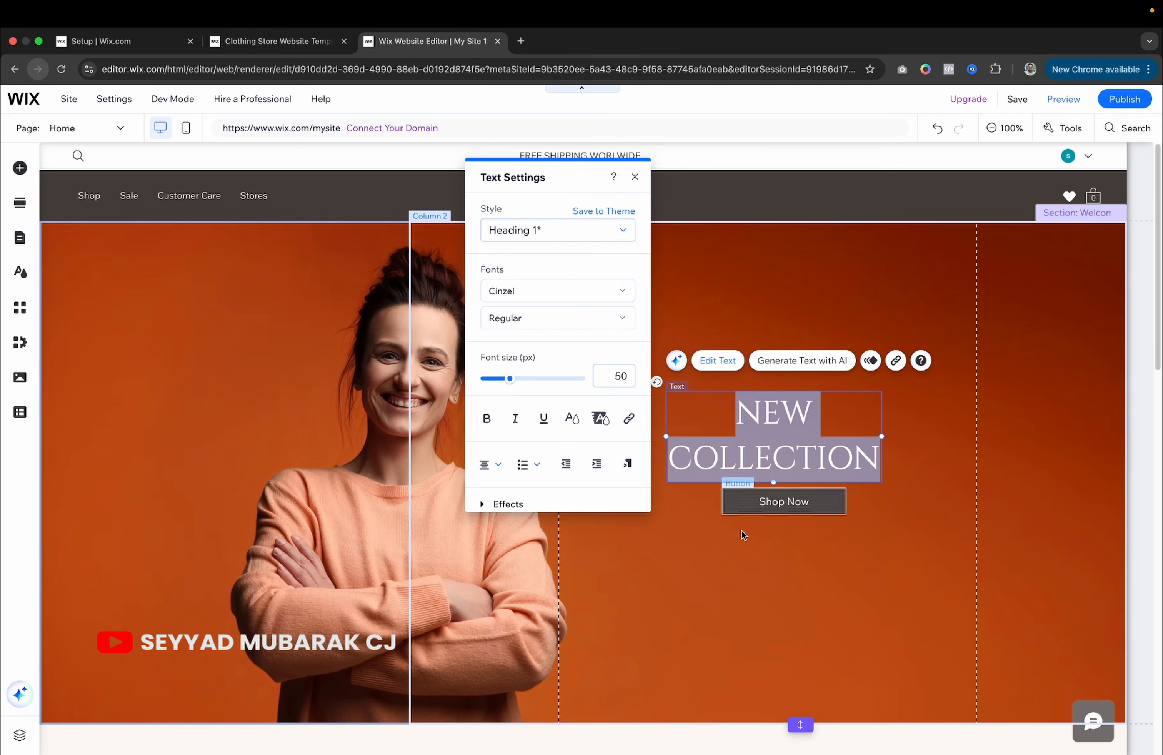
click(750, 536)
click(734, 512)
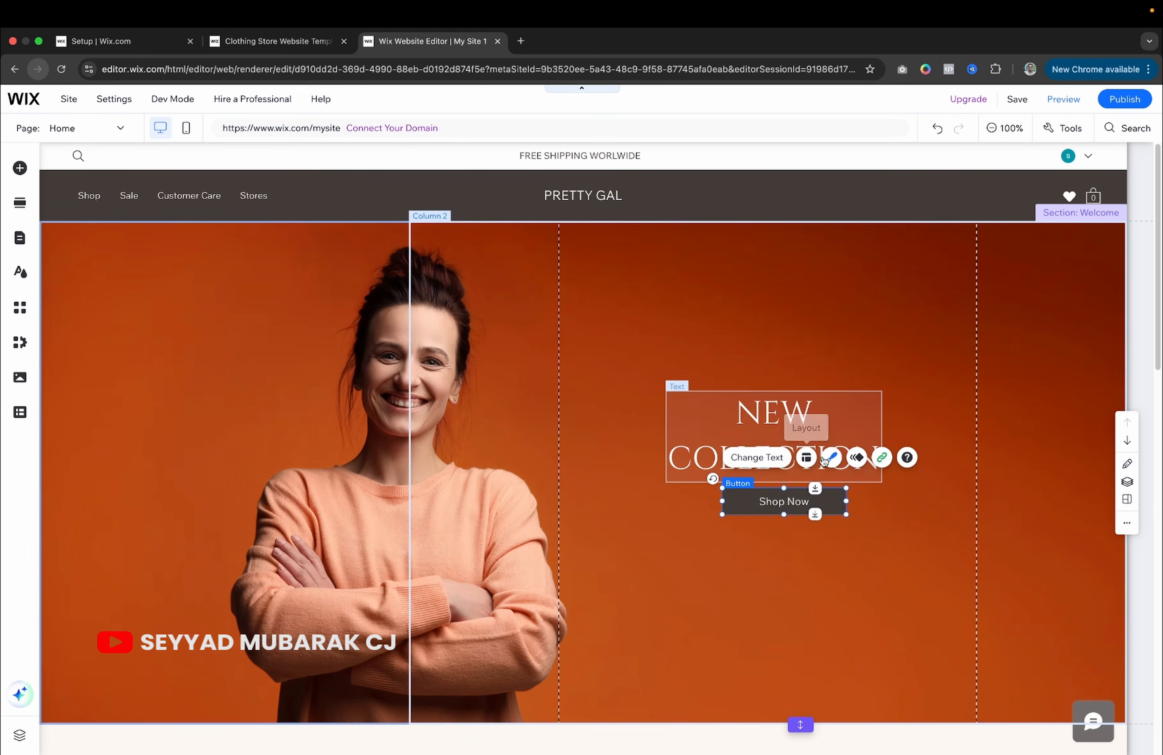
Apply the light themed button design to the Shop Now button.
click(774, 462)
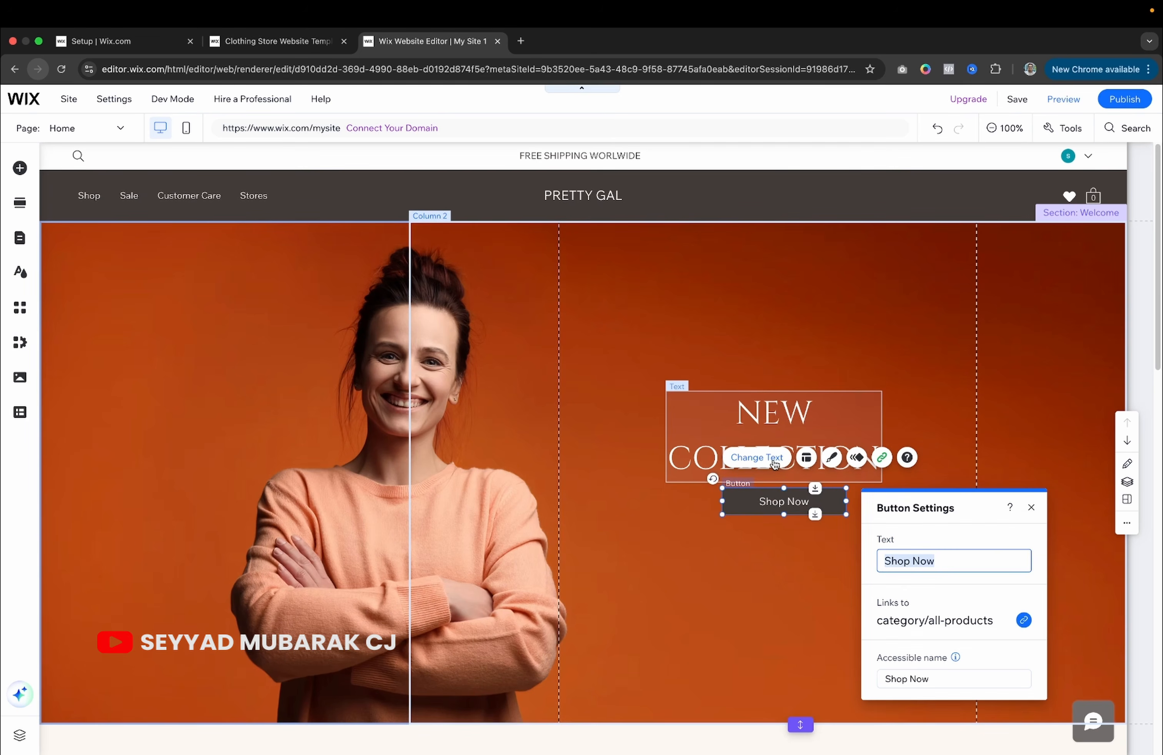
click(833, 461)
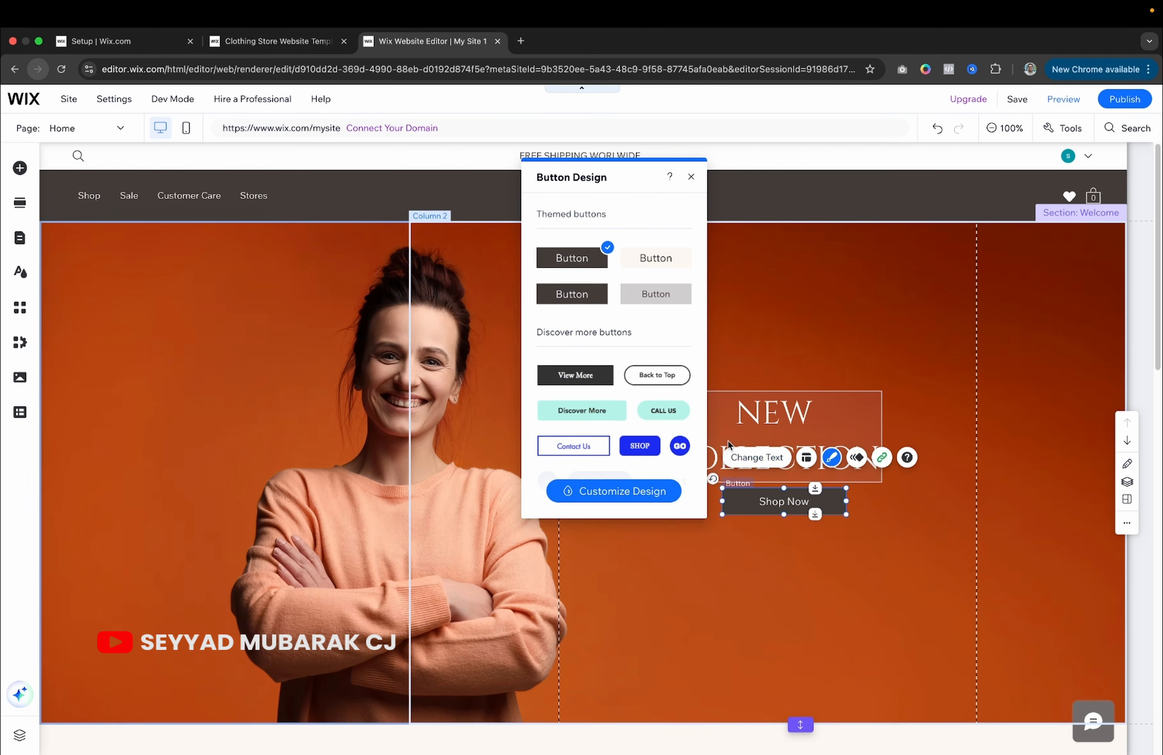
click(633, 262)
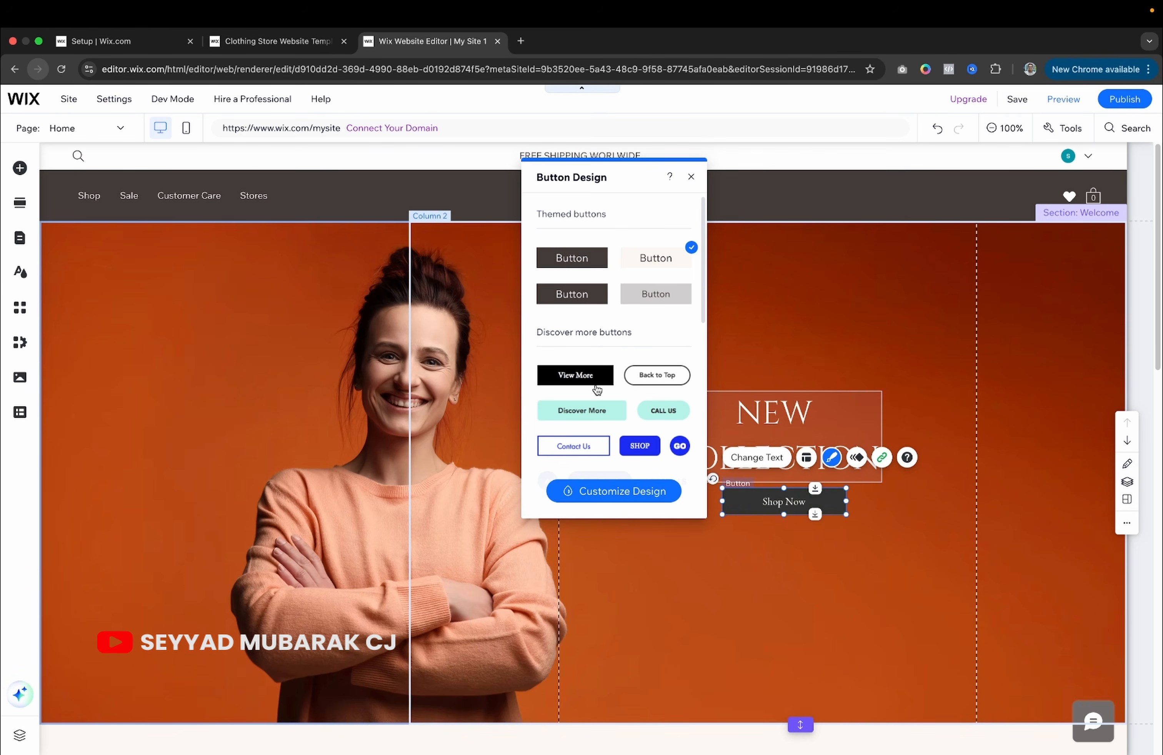
click(641, 374)
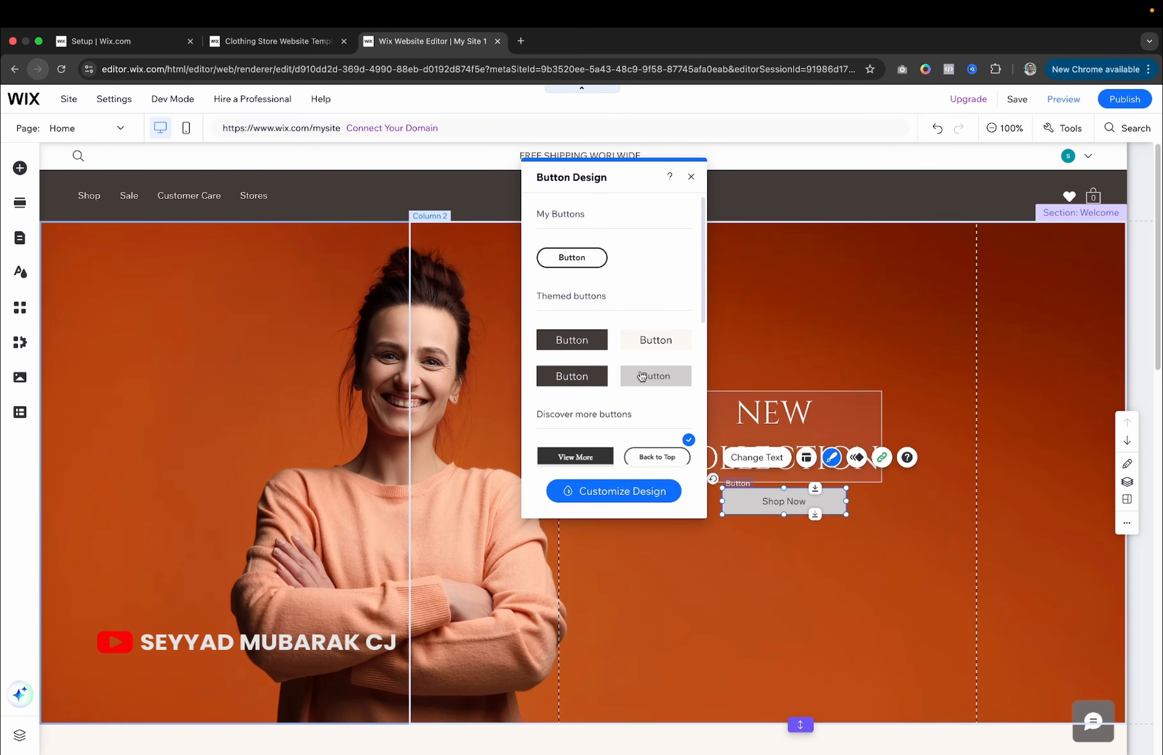
scroll(653, 344, down, 3)
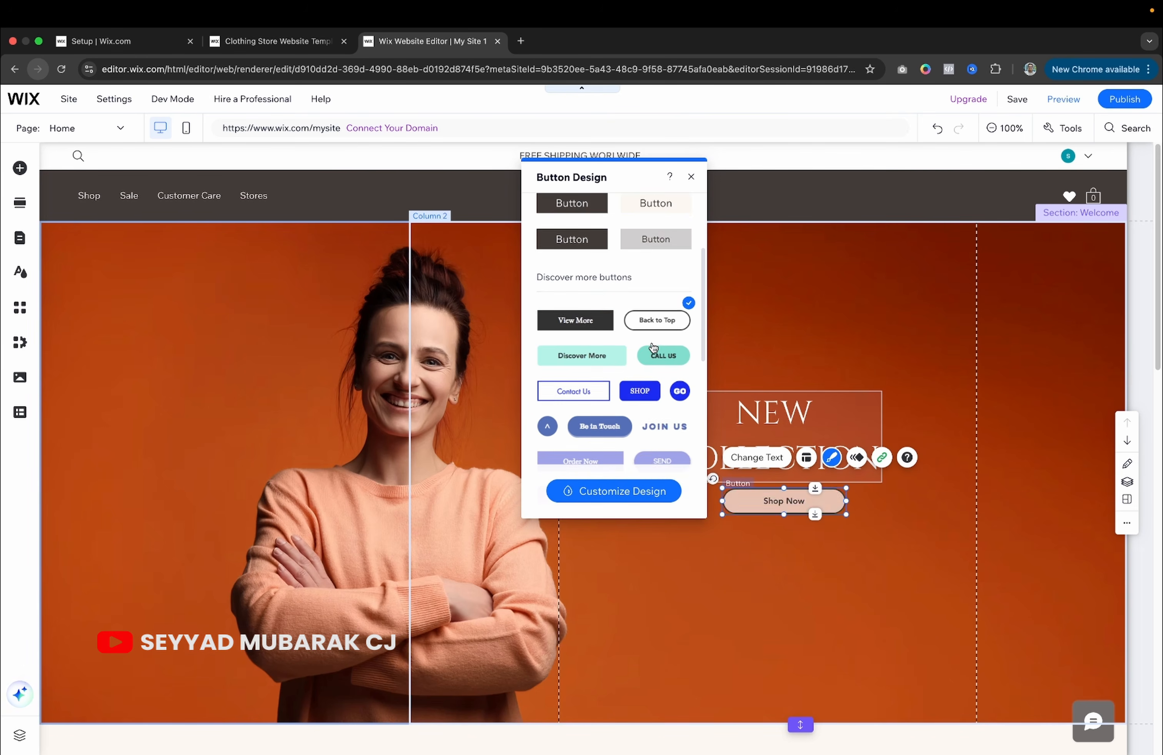
scroll(653, 347, down, 2)
scroll(653, 347, up, 4)
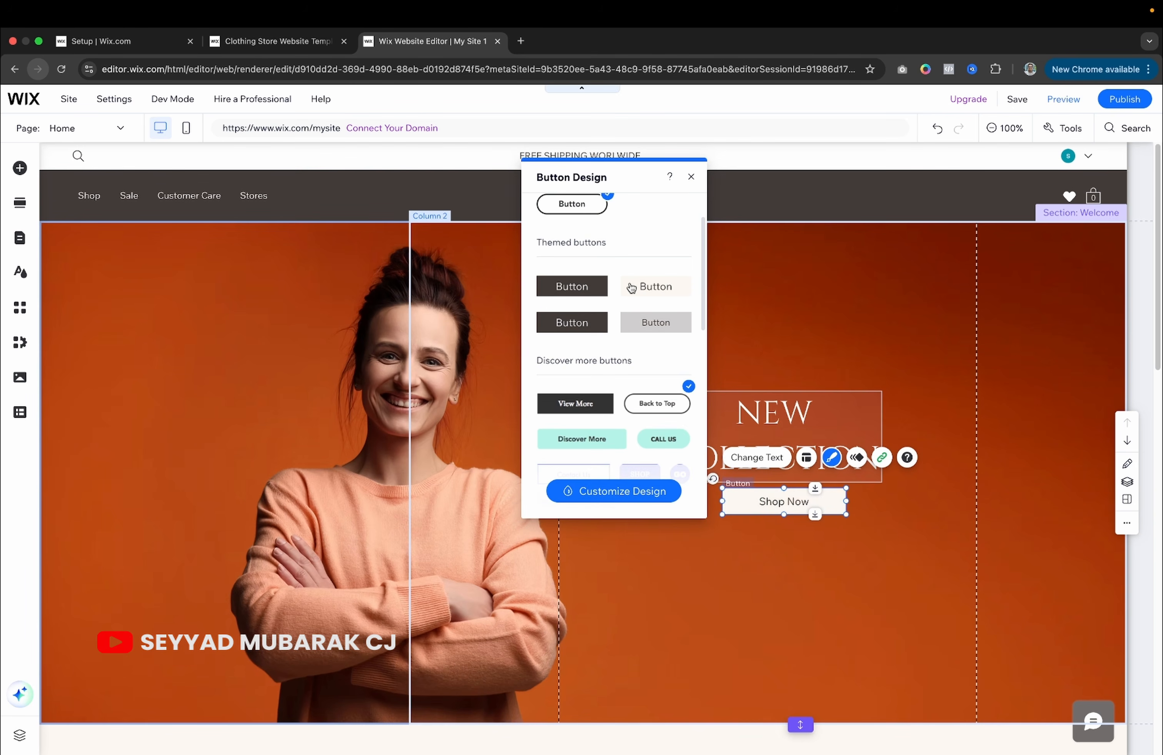
click(632, 288)
scroll(631, 288, down, 1)
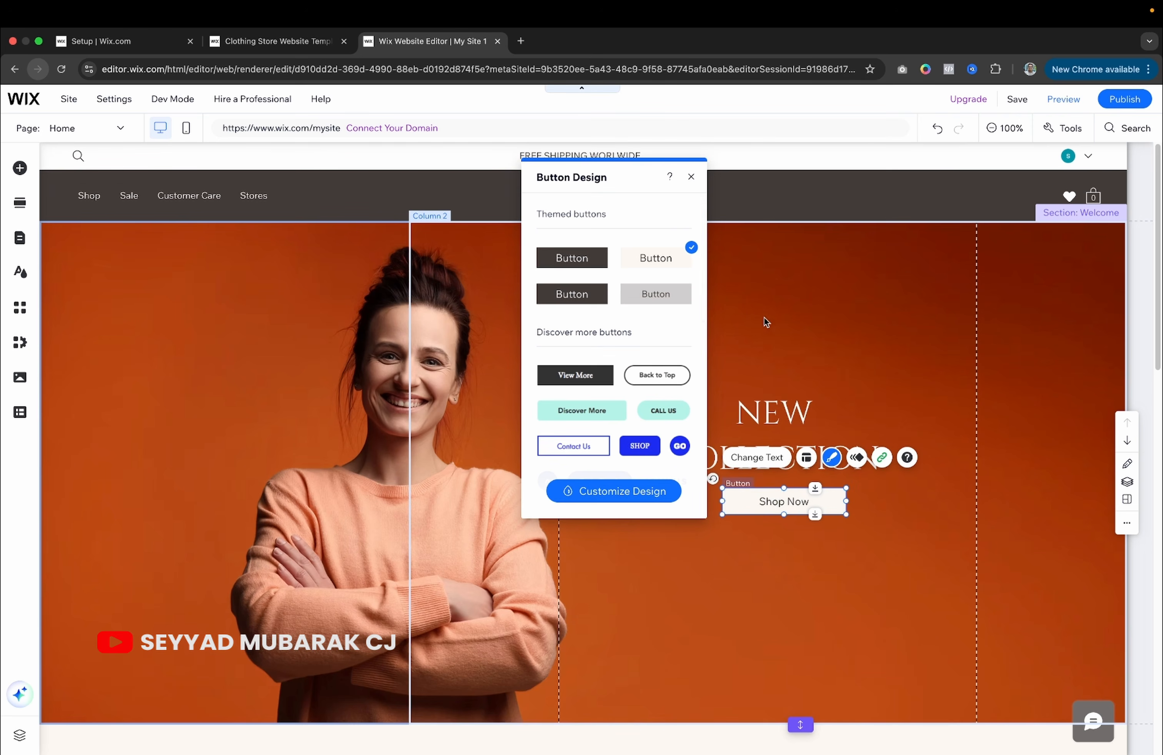
Set the Shop Now button's background fill to white at 100% opacity.
click(638, 489)
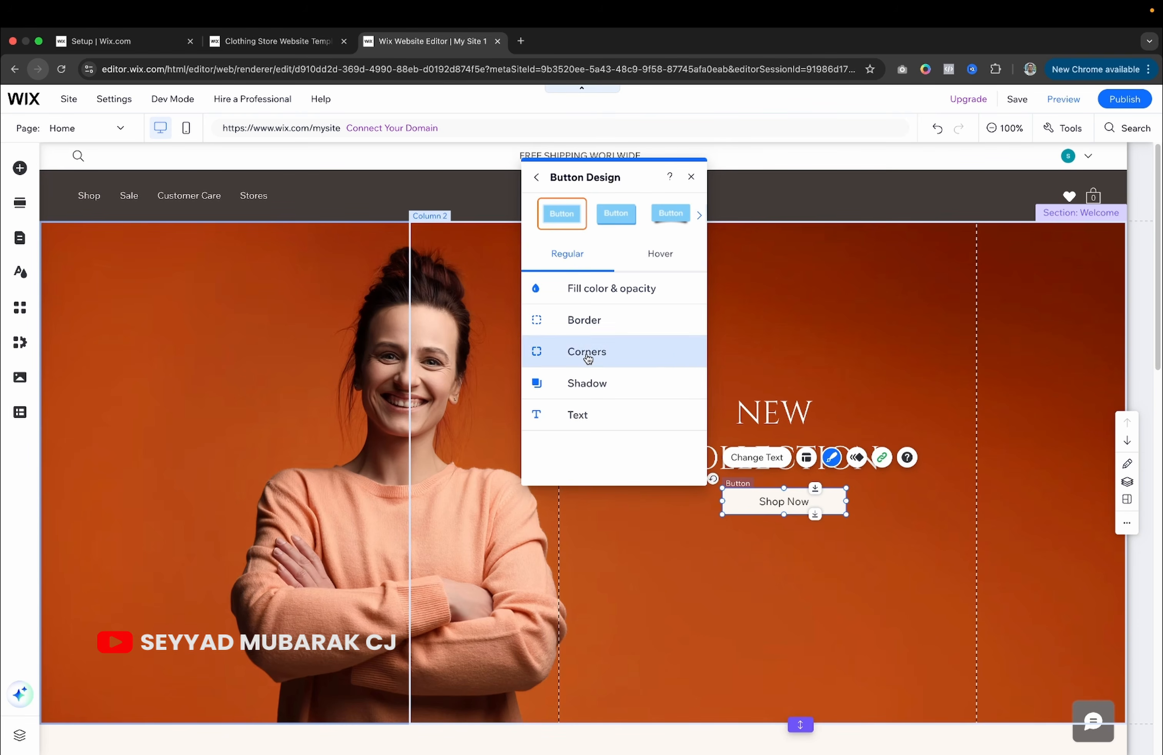
click(607, 292)
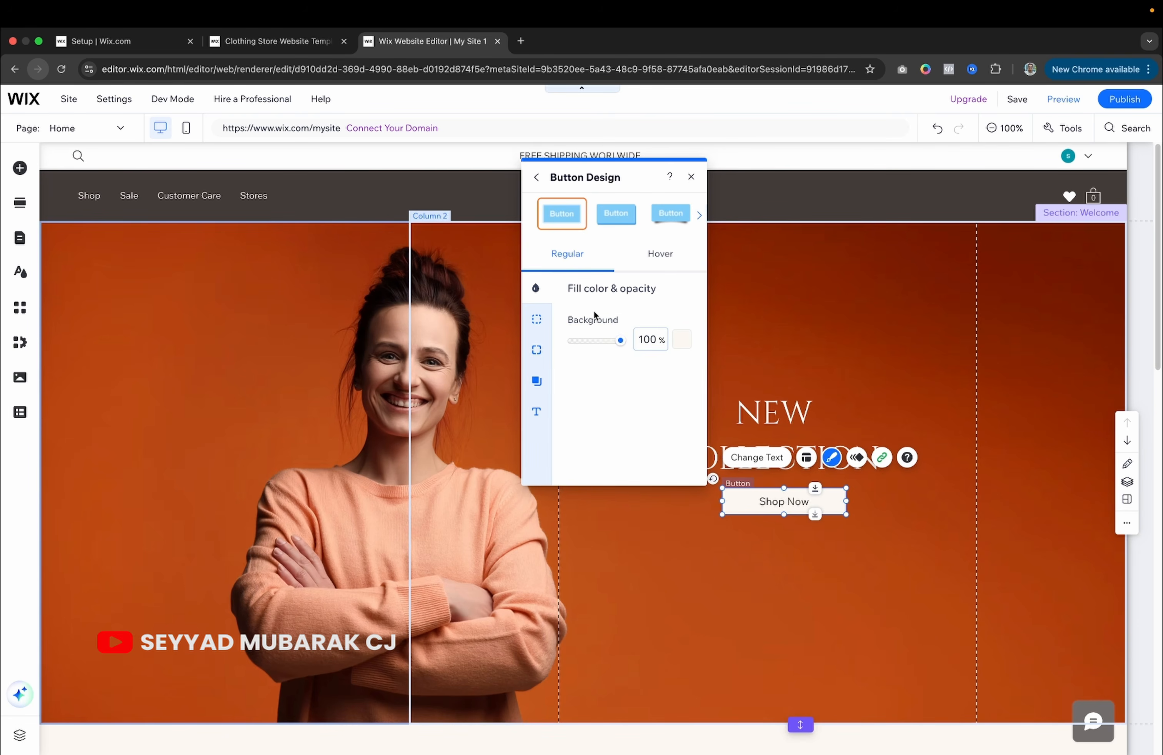
click(681, 341)
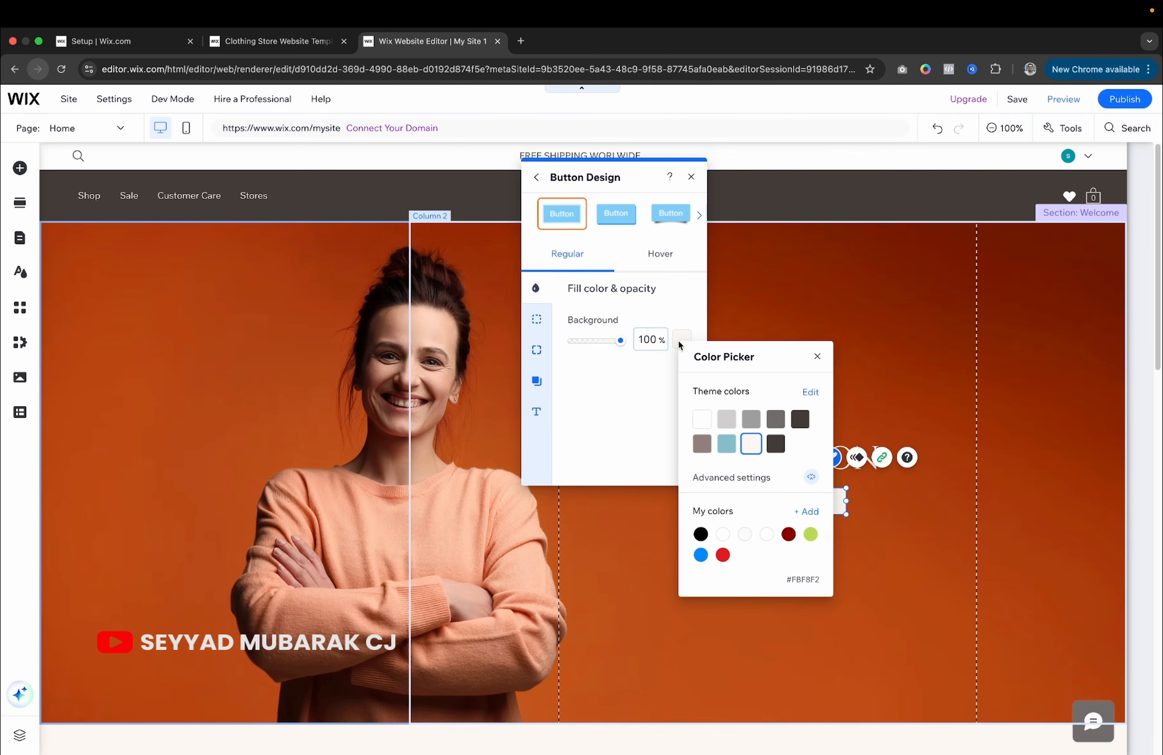
click(703, 419)
click(646, 405)
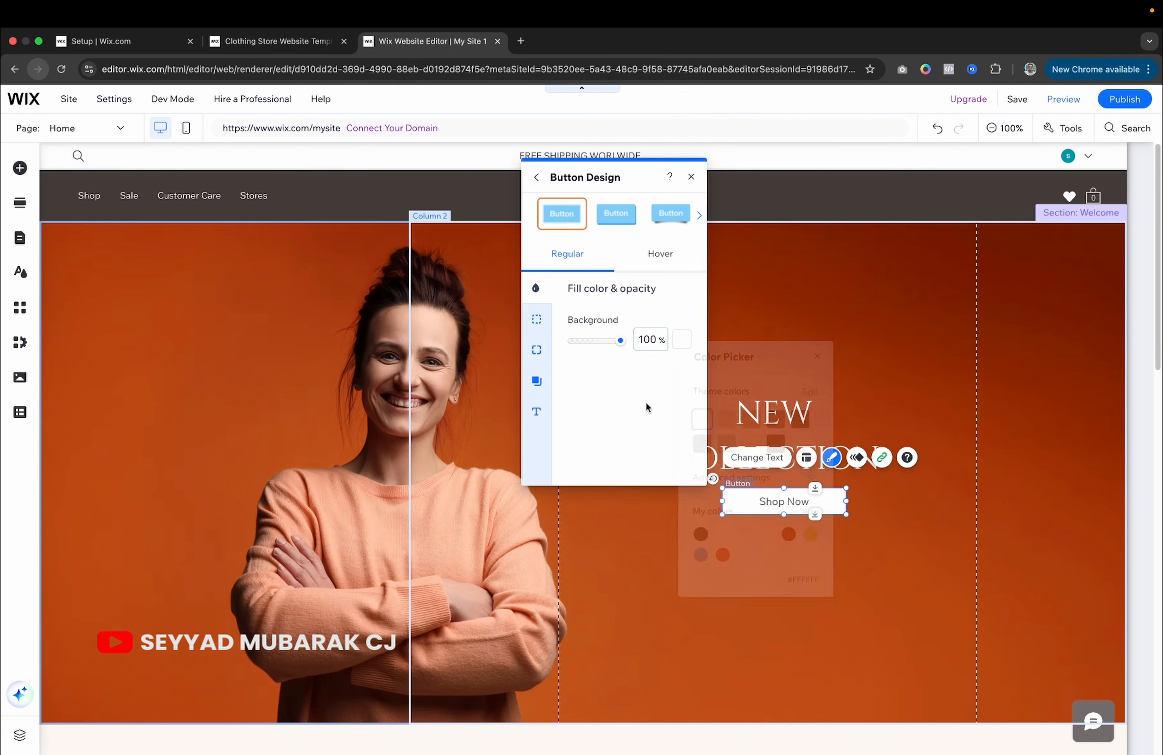
click(683, 342)
click(807, 418)
click(617, 417)
click(683, 343)
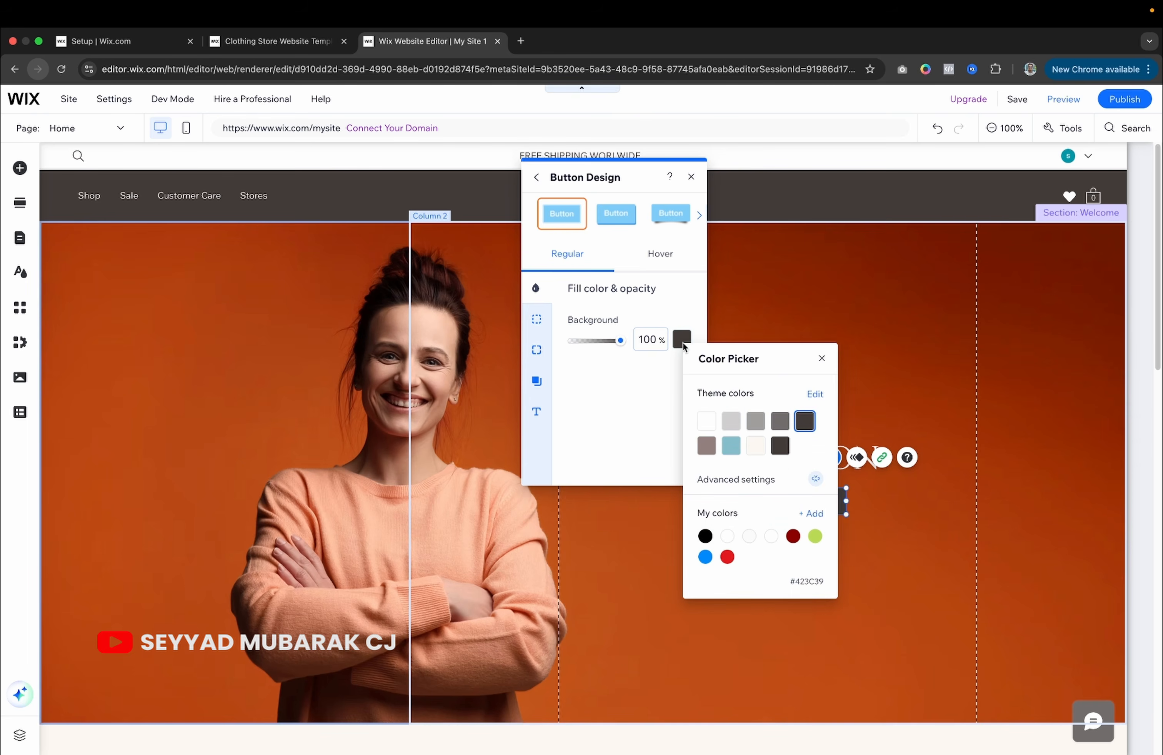
click(706, 420)
click(637, 390)
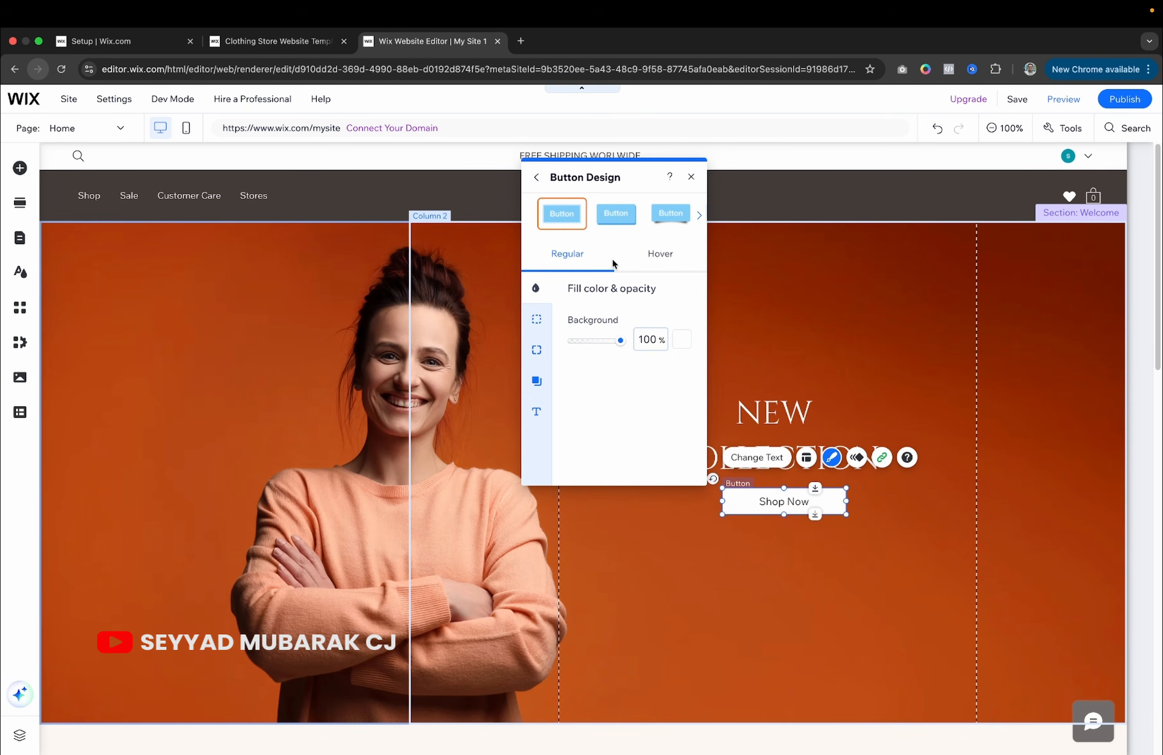
click(692, 177)
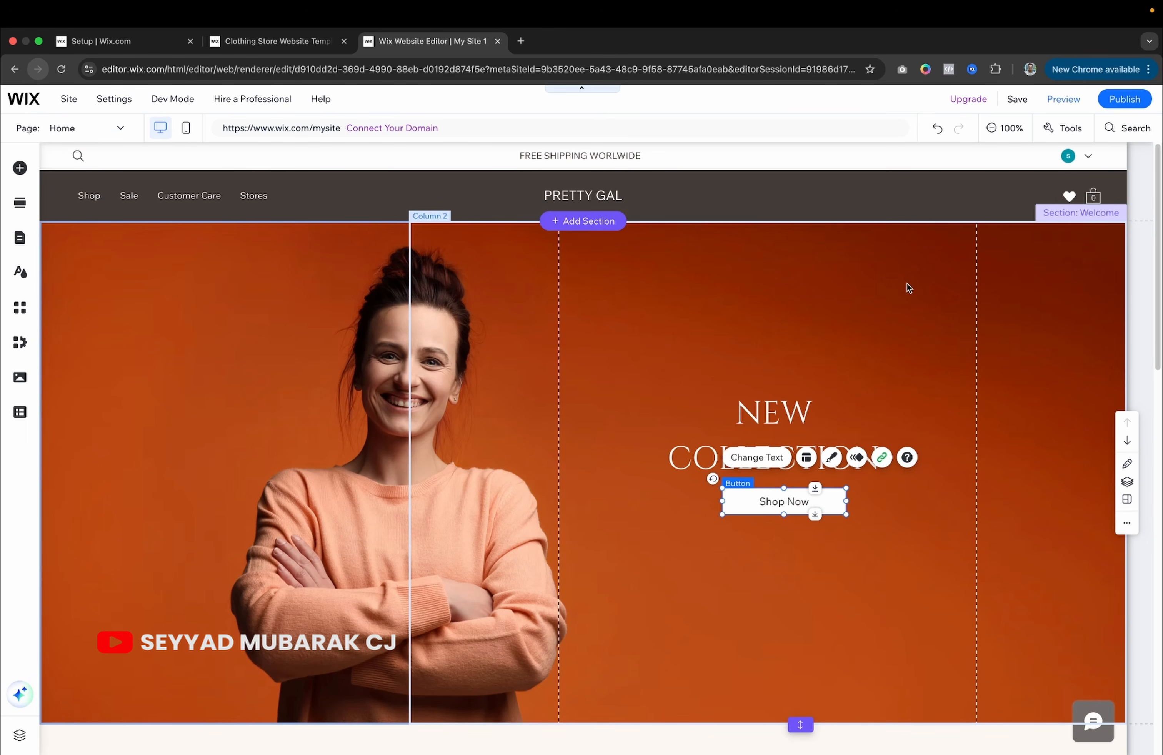
scroll(906, 294, down, 2)
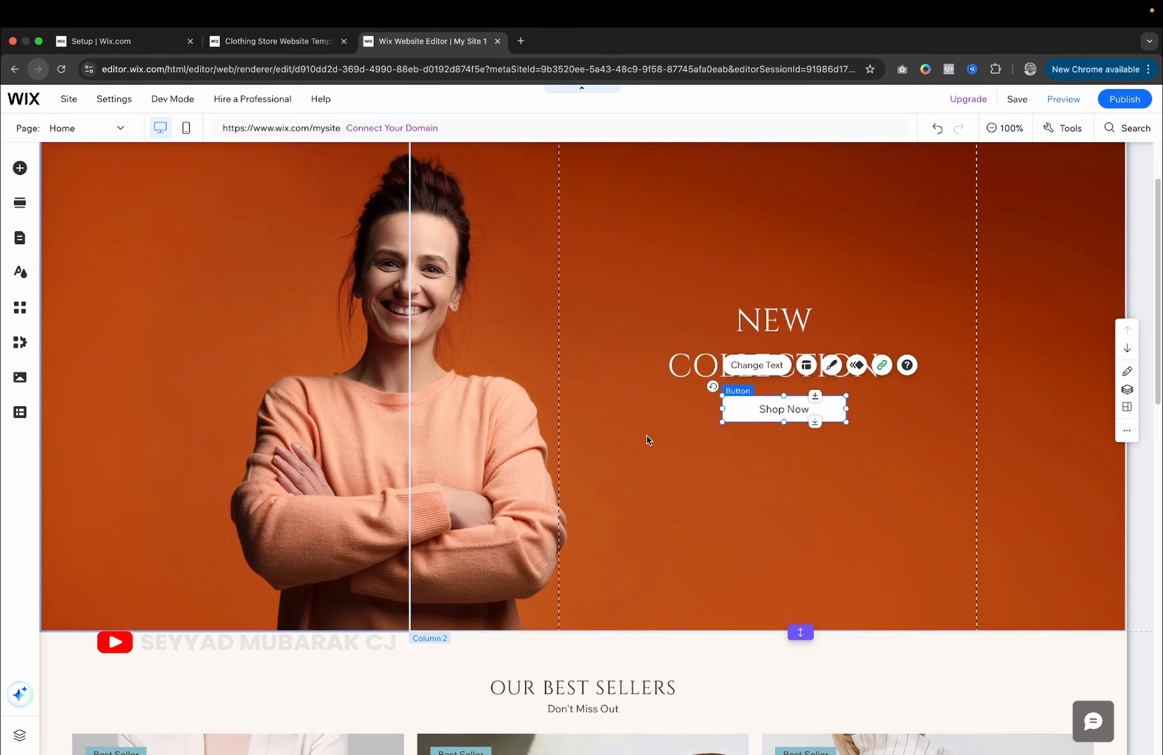
scroll(647, 437, down, 3)
scroll(653, 432, up, 2)
click(656, 424)
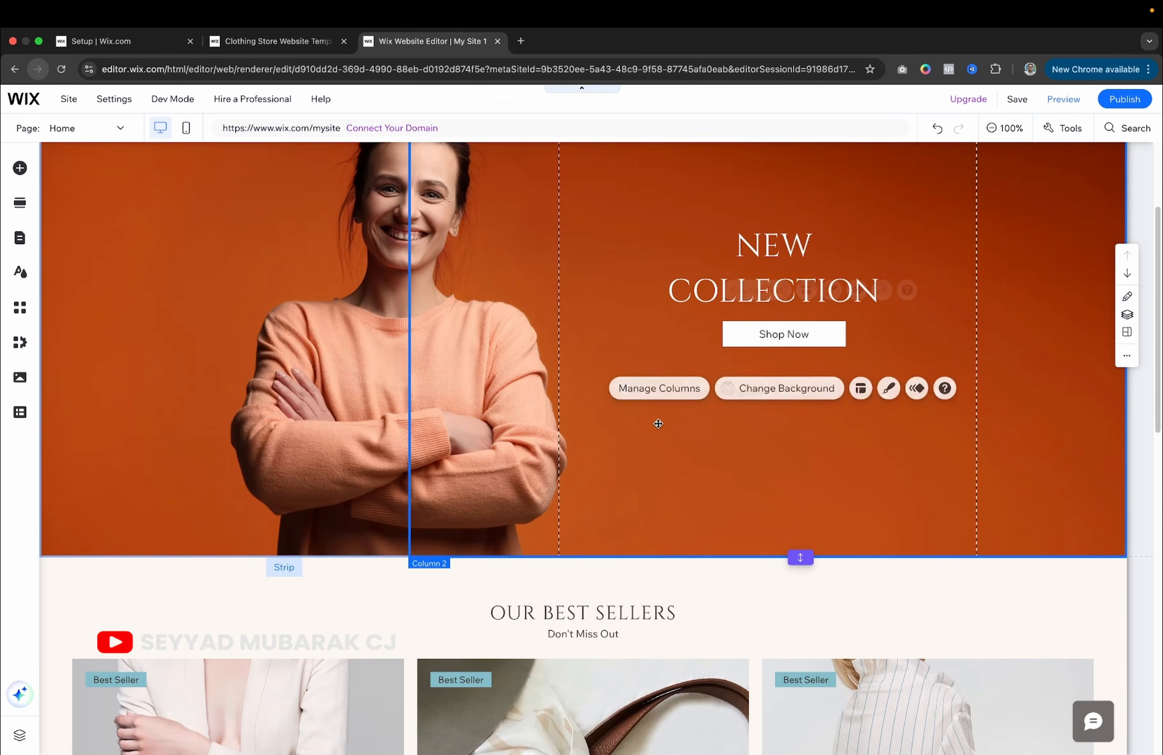
scroll(298, 367, up, 3)
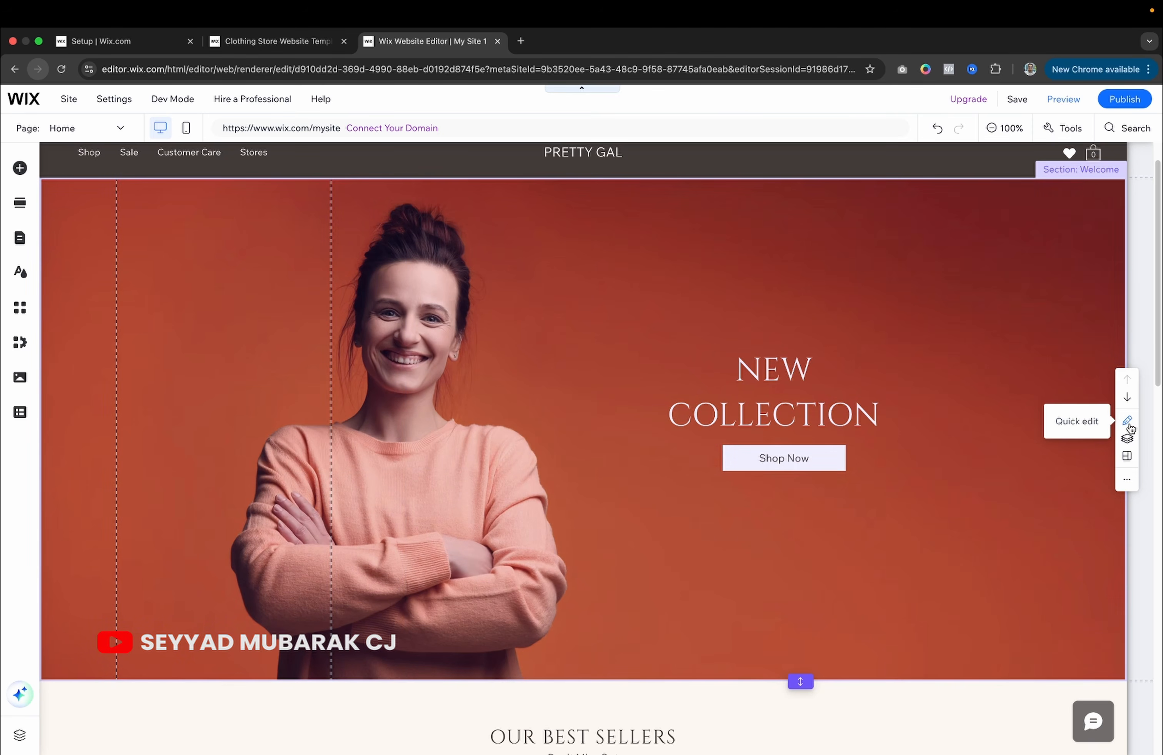
click(1127, 421)
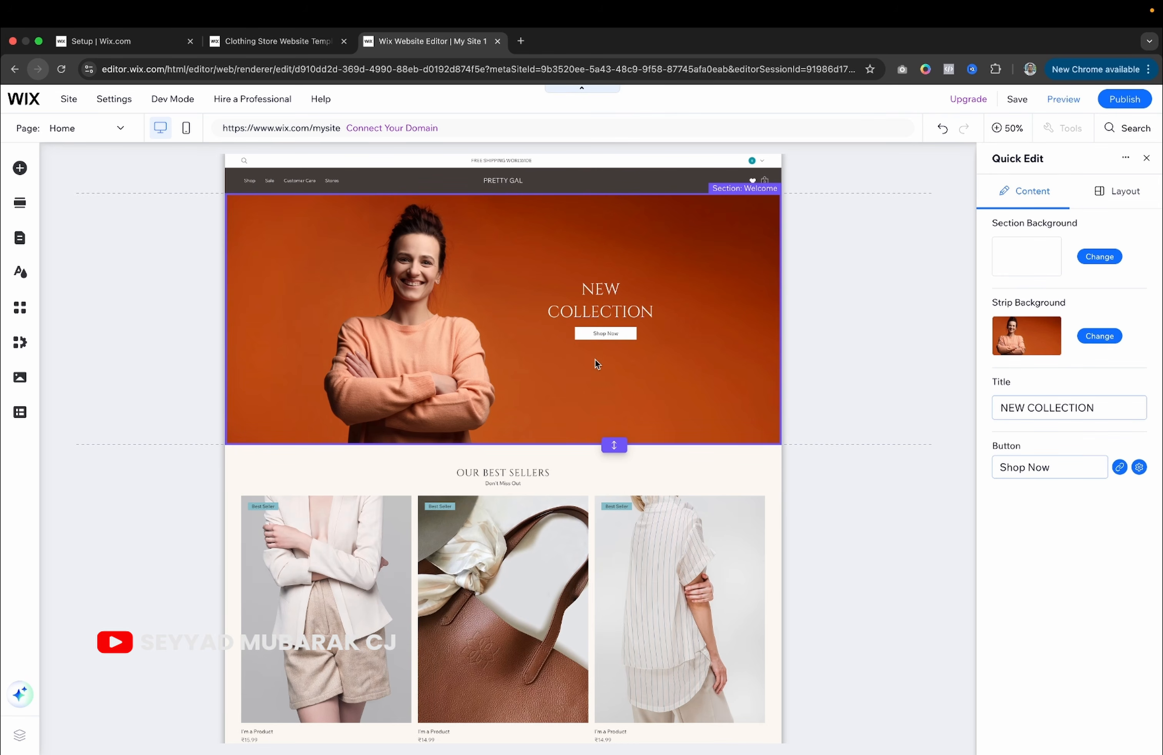
click(694, 288)
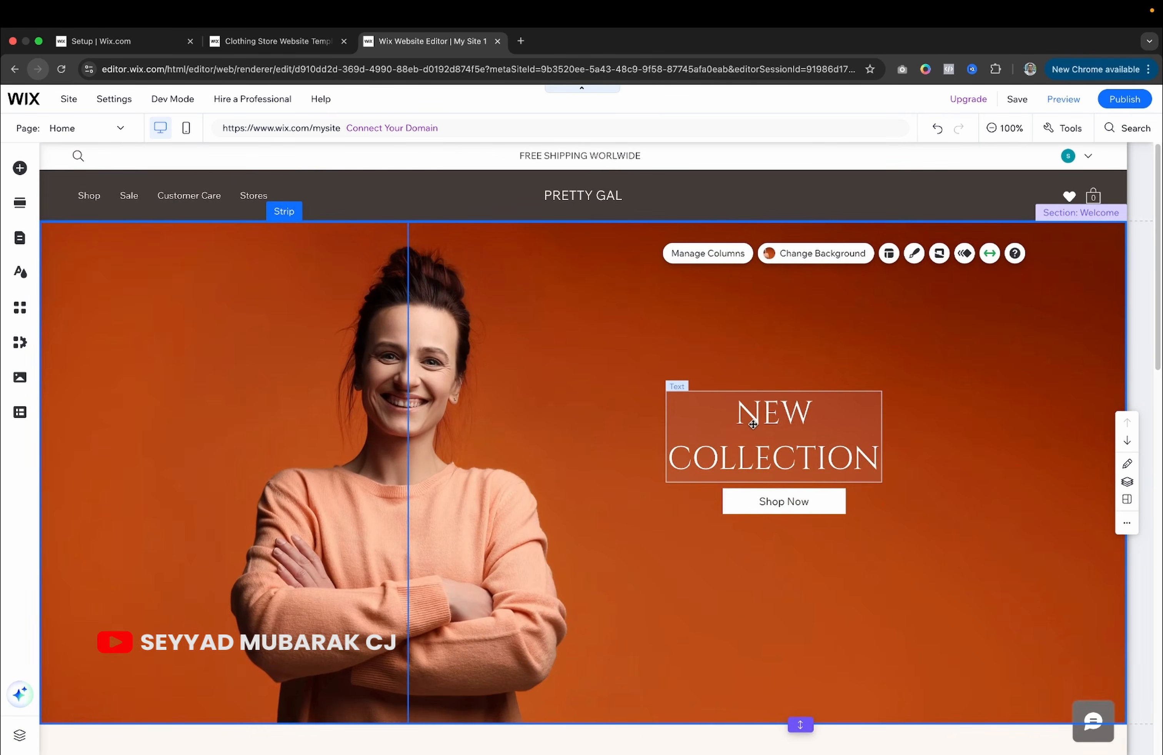
click(731, 429)
scroll(731, 429, down, 7)
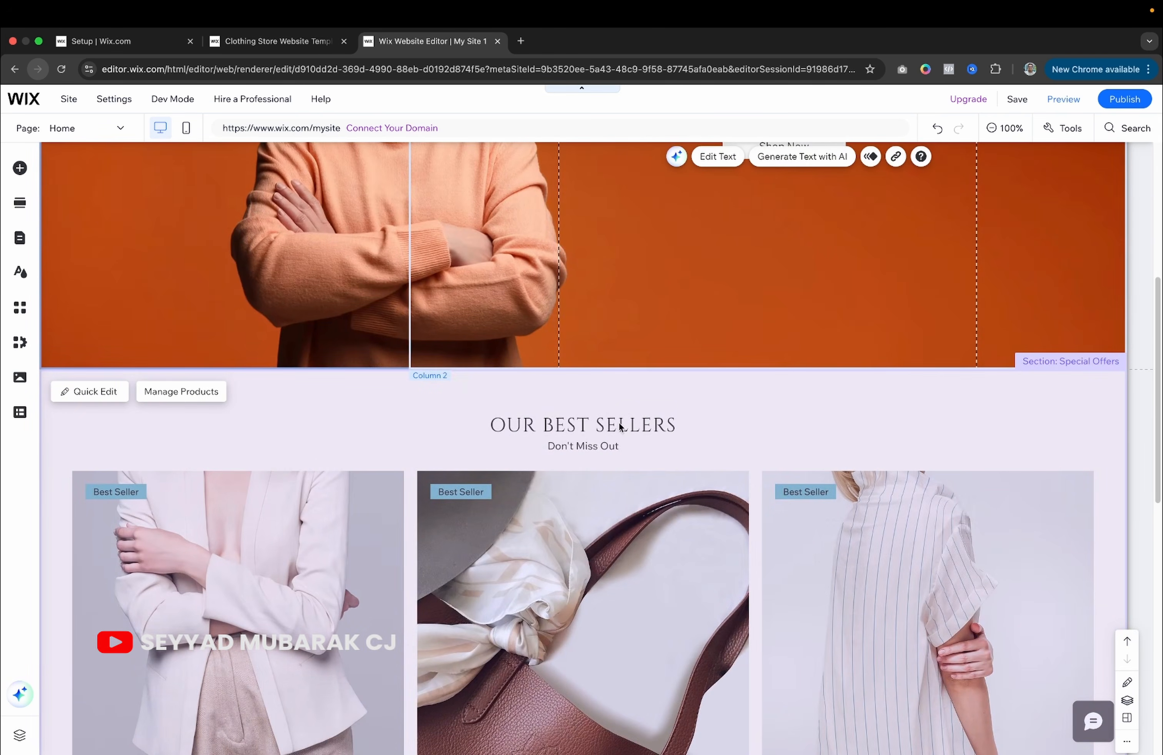
Shorten the heading from 'OUR BEST SELLERS' to 'BEST SELLERS'.
click(612, 430)
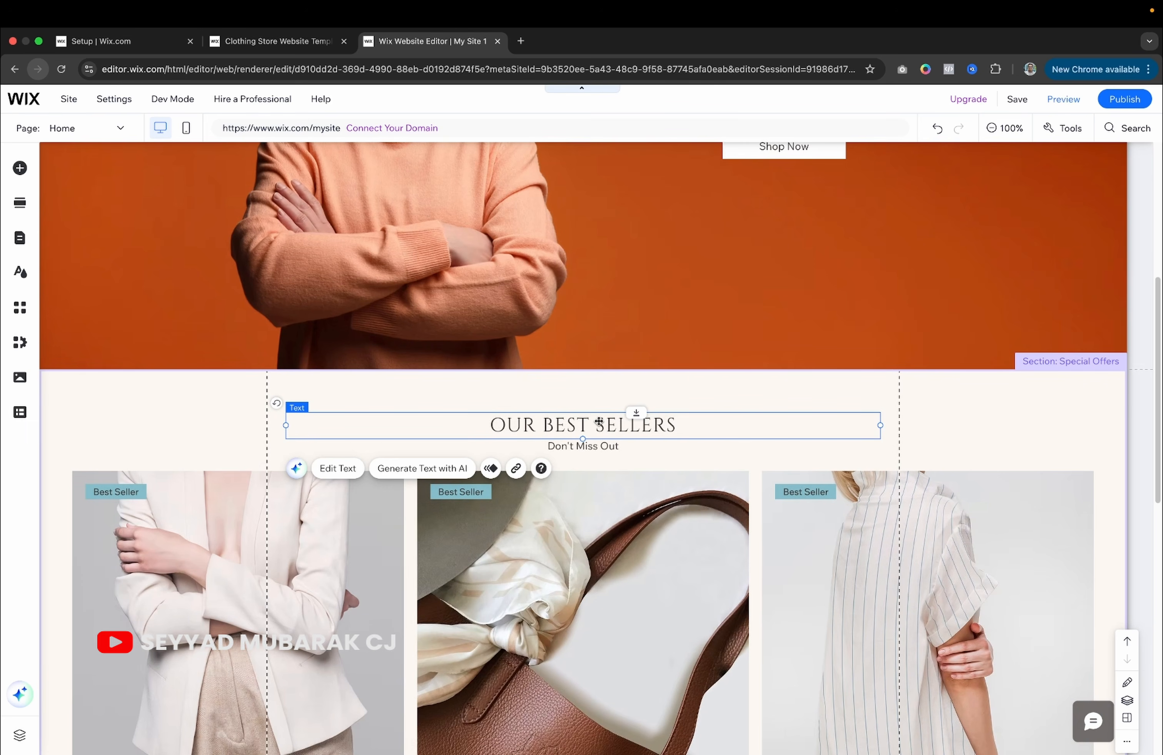
double_click(582, 424)
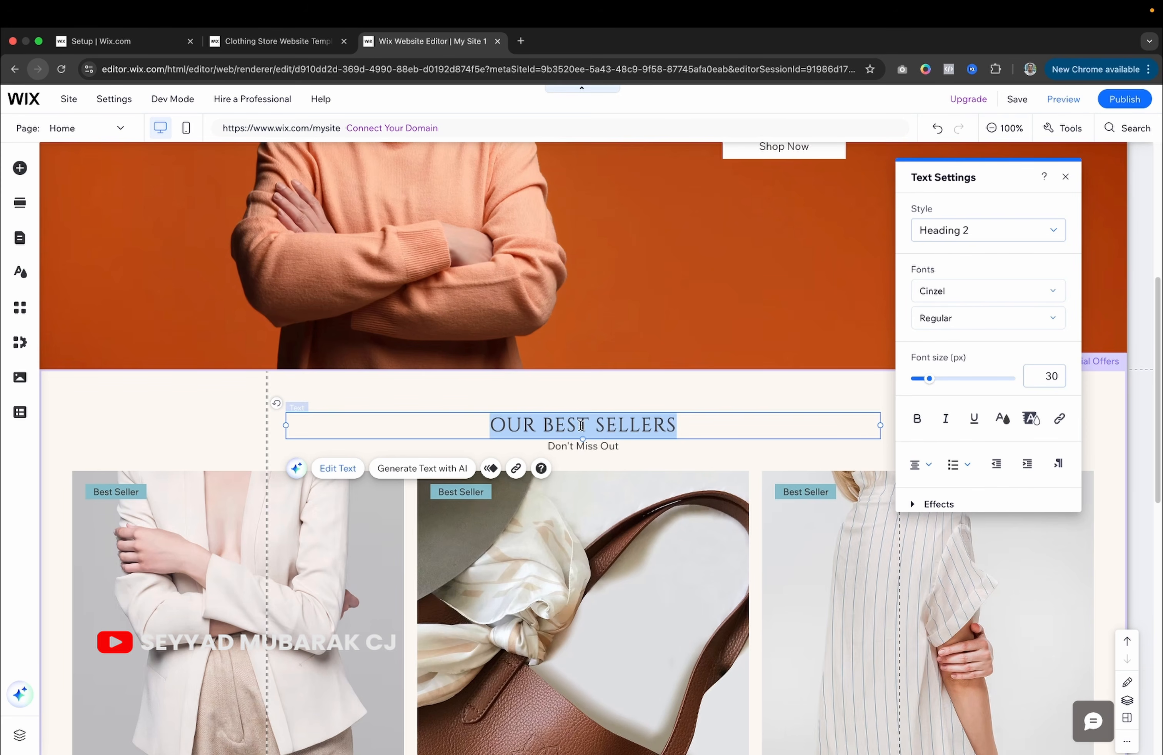
double_click(598, 425)
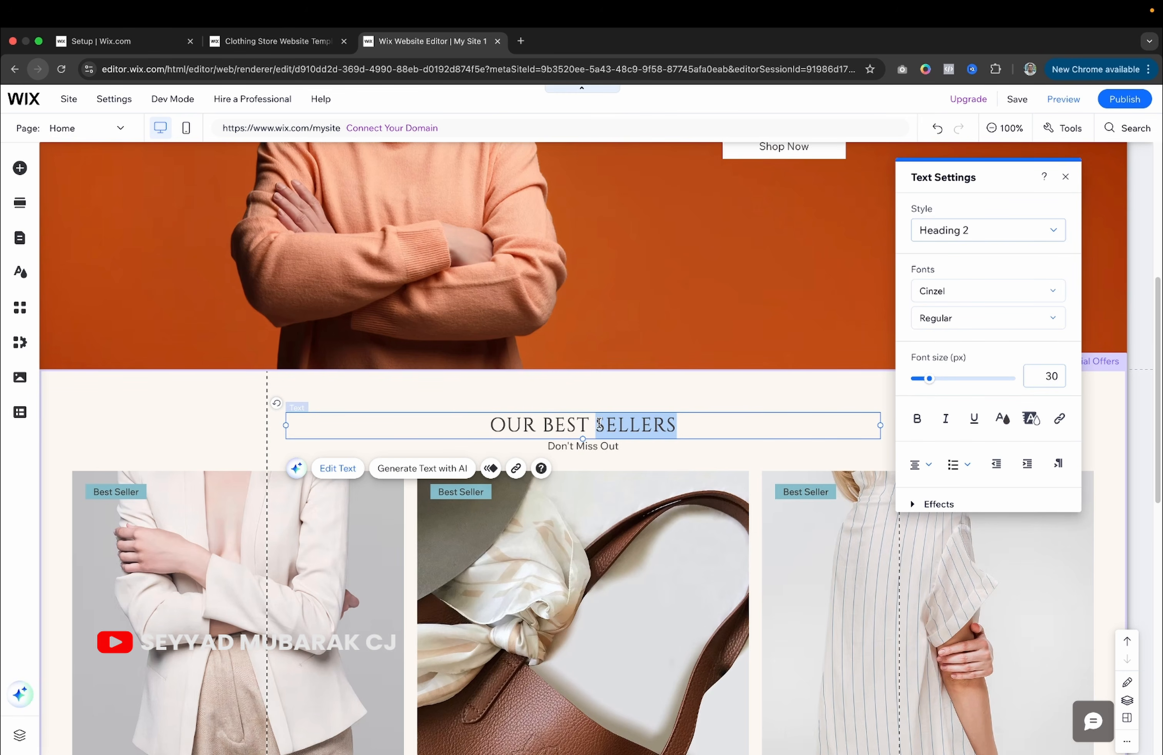
double_click(564, 425)
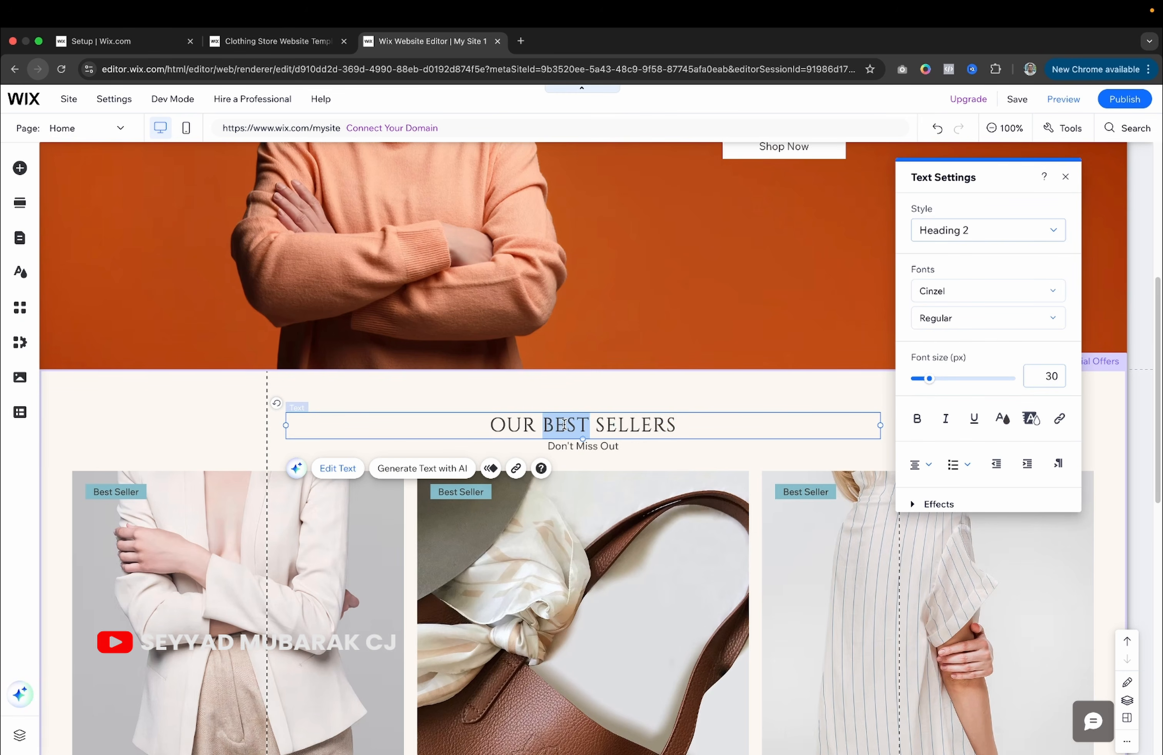
triple_click(563, 424)
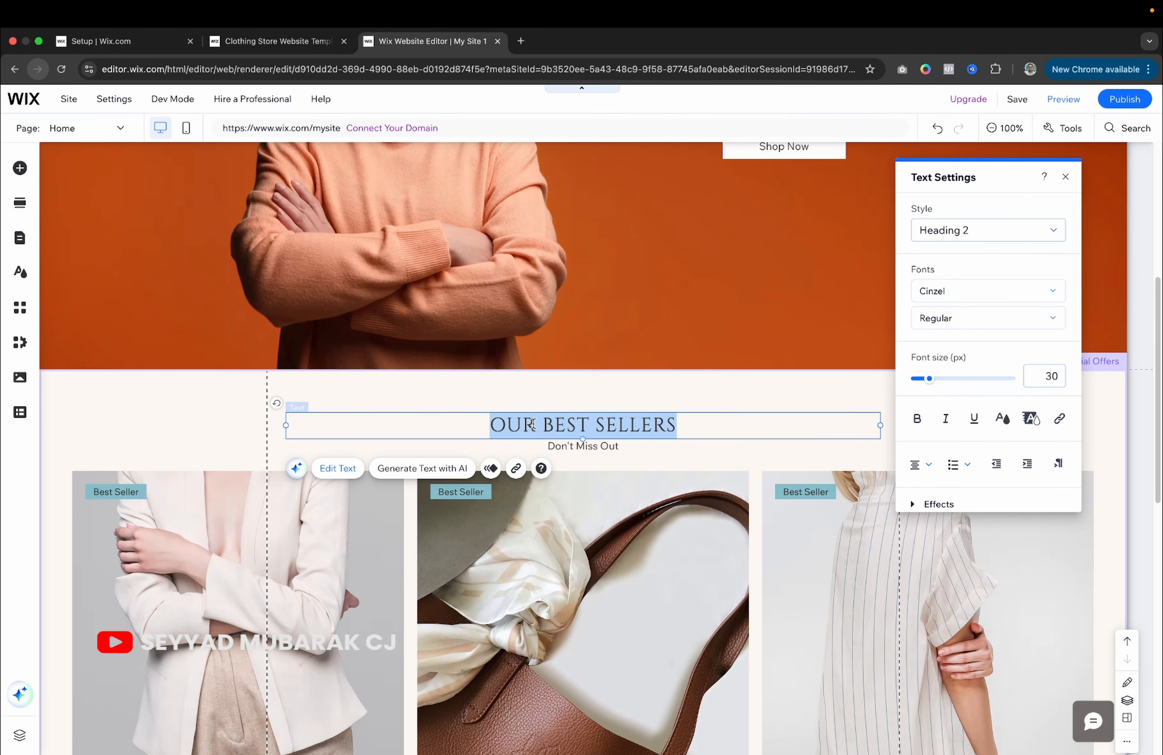
click(533, 424)
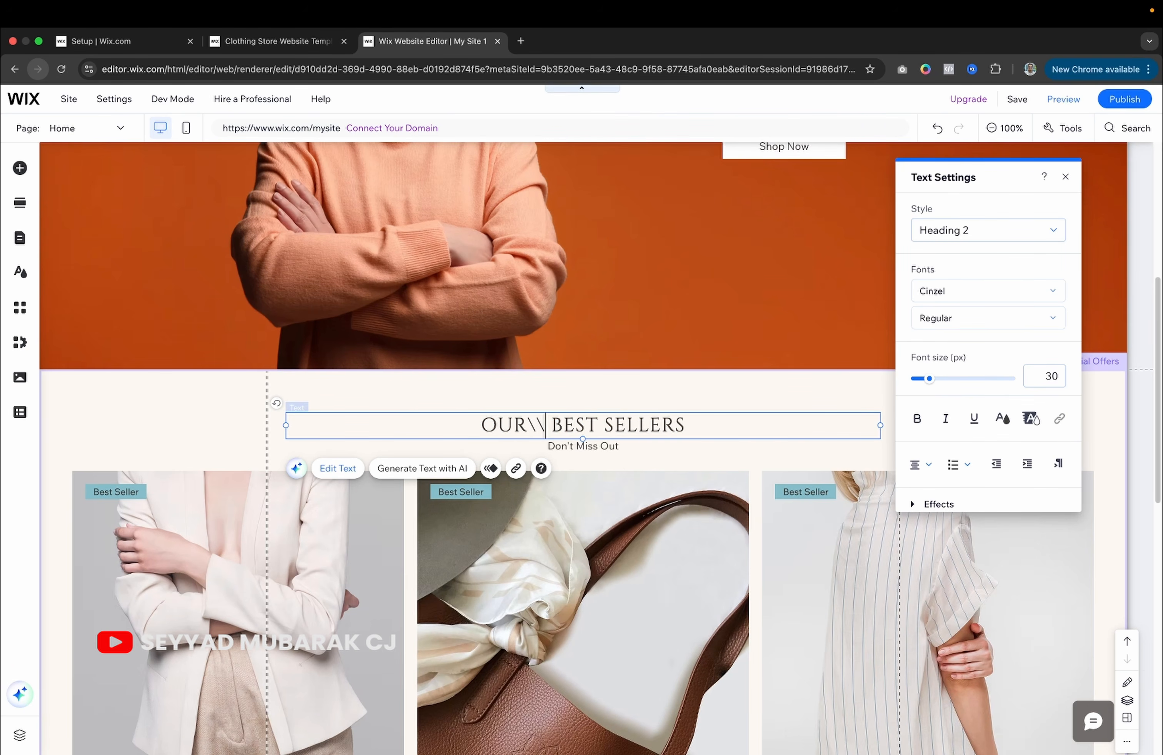
key(BackSpace)
key(BackSpace)
key(BackSpace)
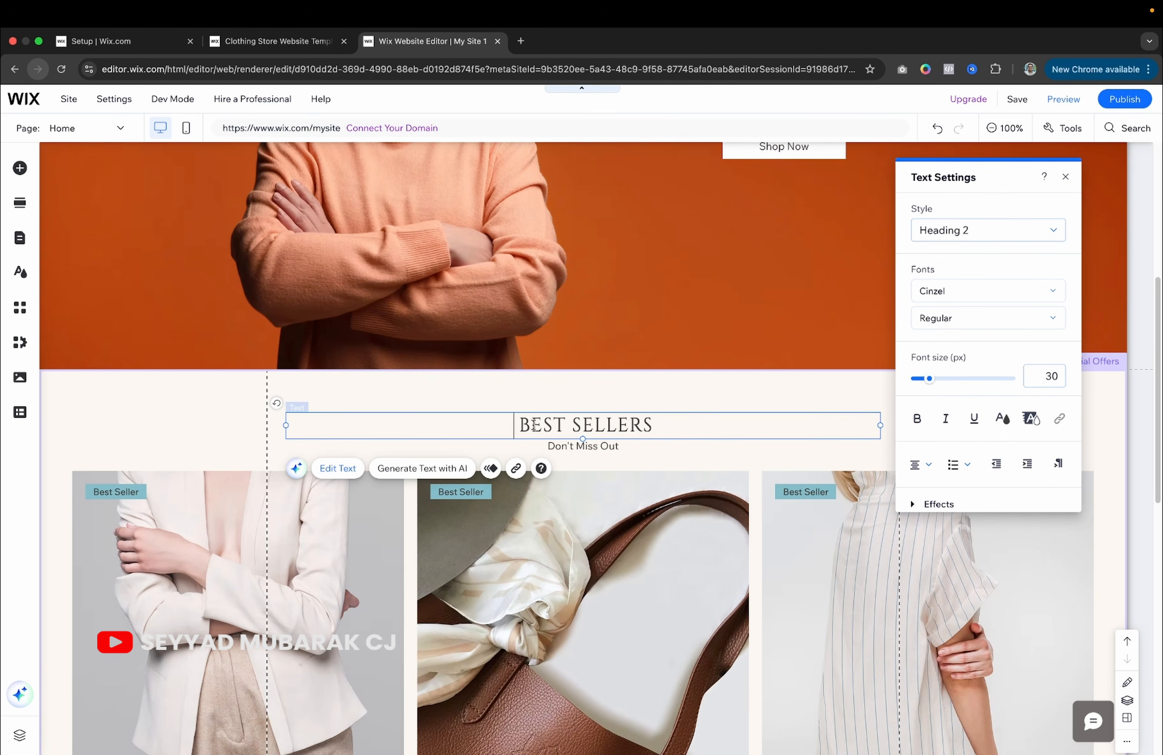
Make the BEST SELLERS heading Cinzel Bold in dark red (#8B0000).
triple_click(647, 415)
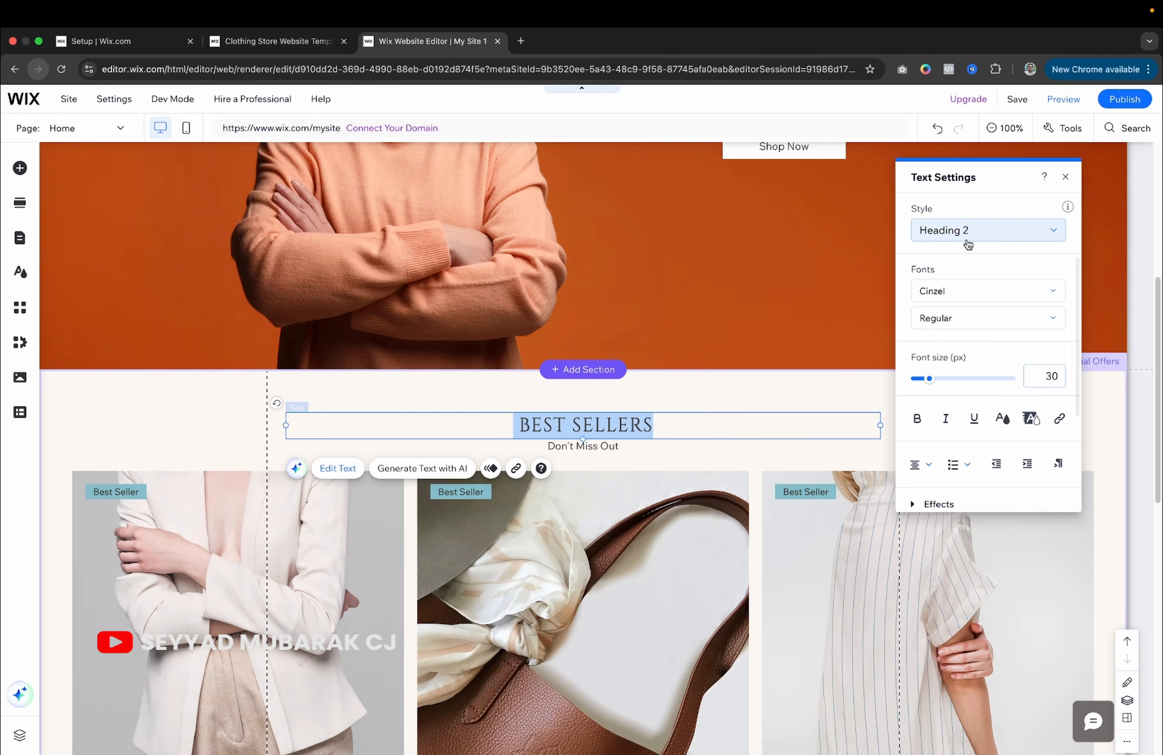
click(961, 289)
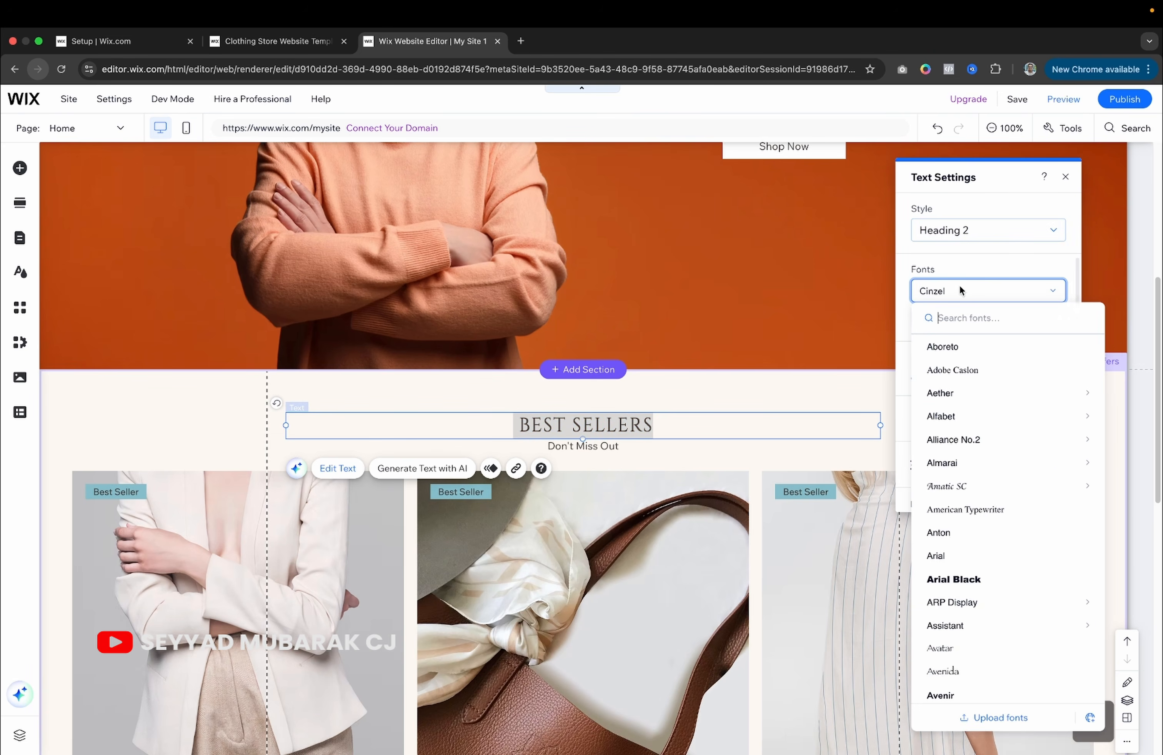
click(971, 264)
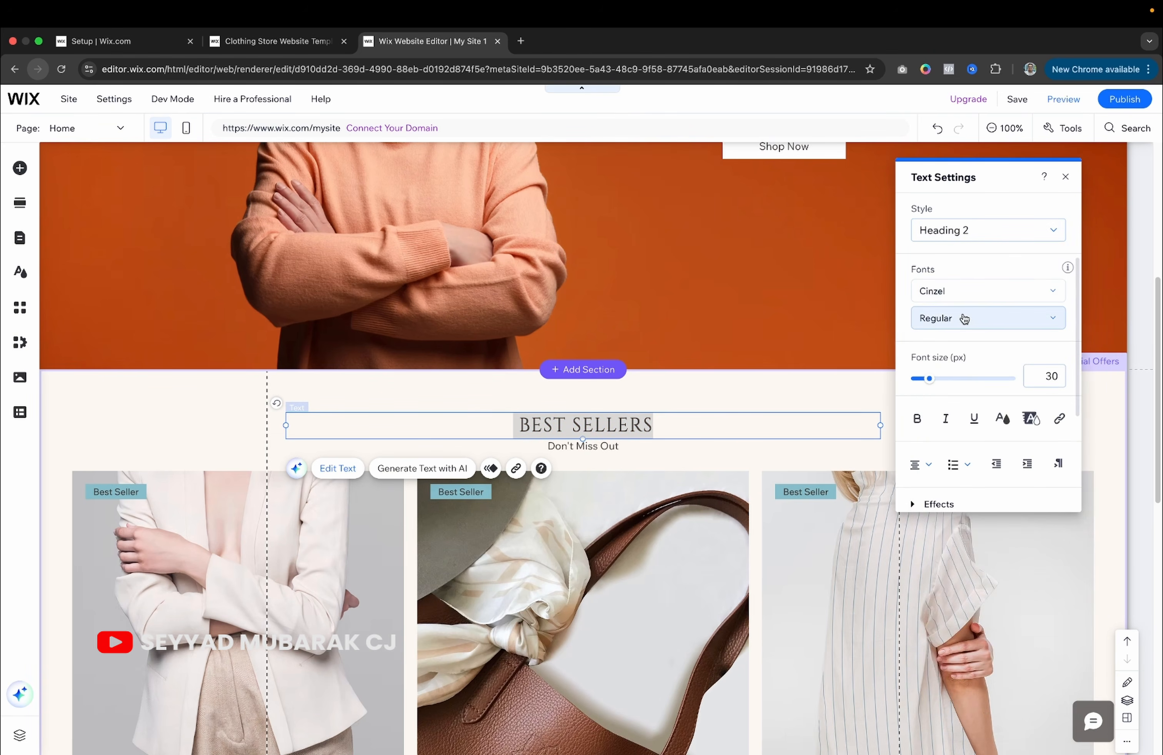
click(963, 317)
click(947, 364)
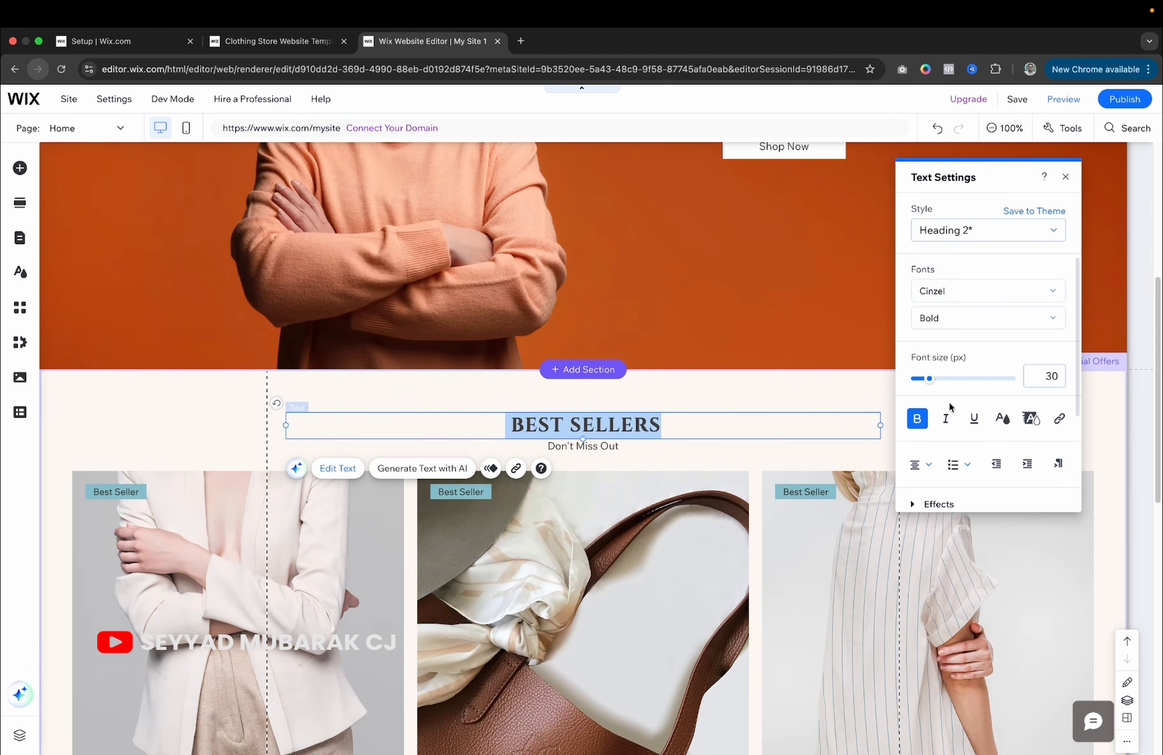
click(1003, 420)
click(997, 397)
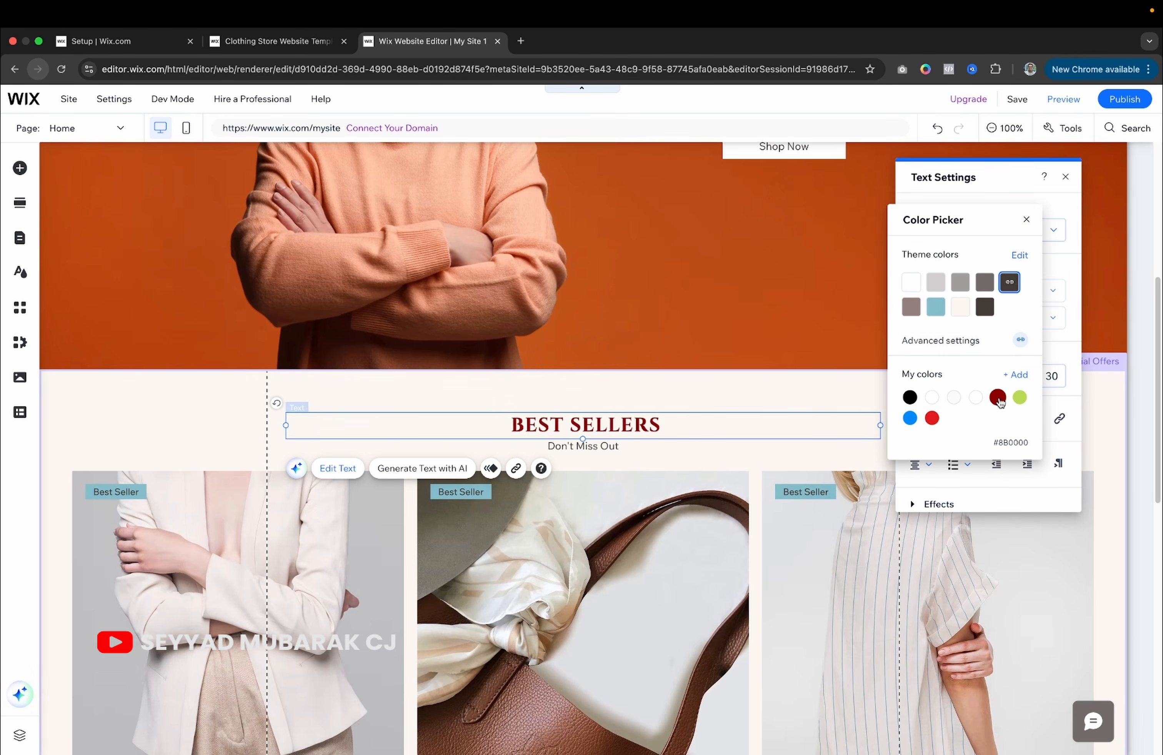
click(602, 453)
click(587, 461)
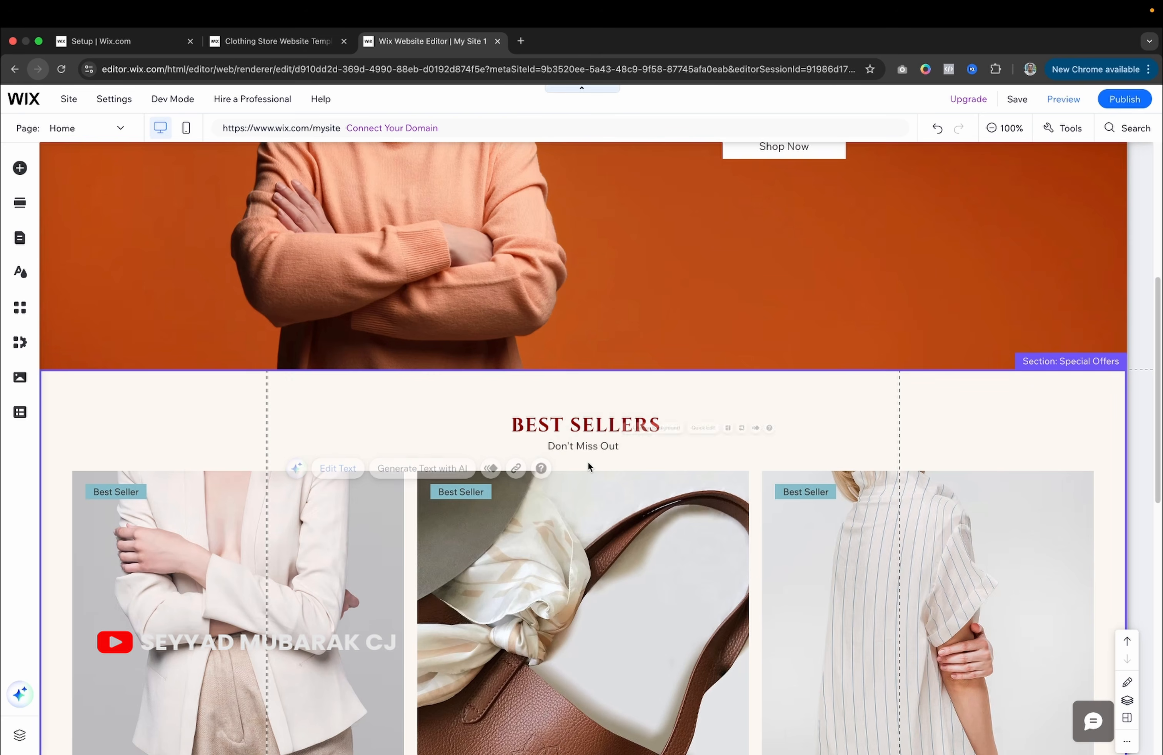
Delete the 'Don't Miss Out' subtitle below the BEST SELLERS heading.
click(590, 444)
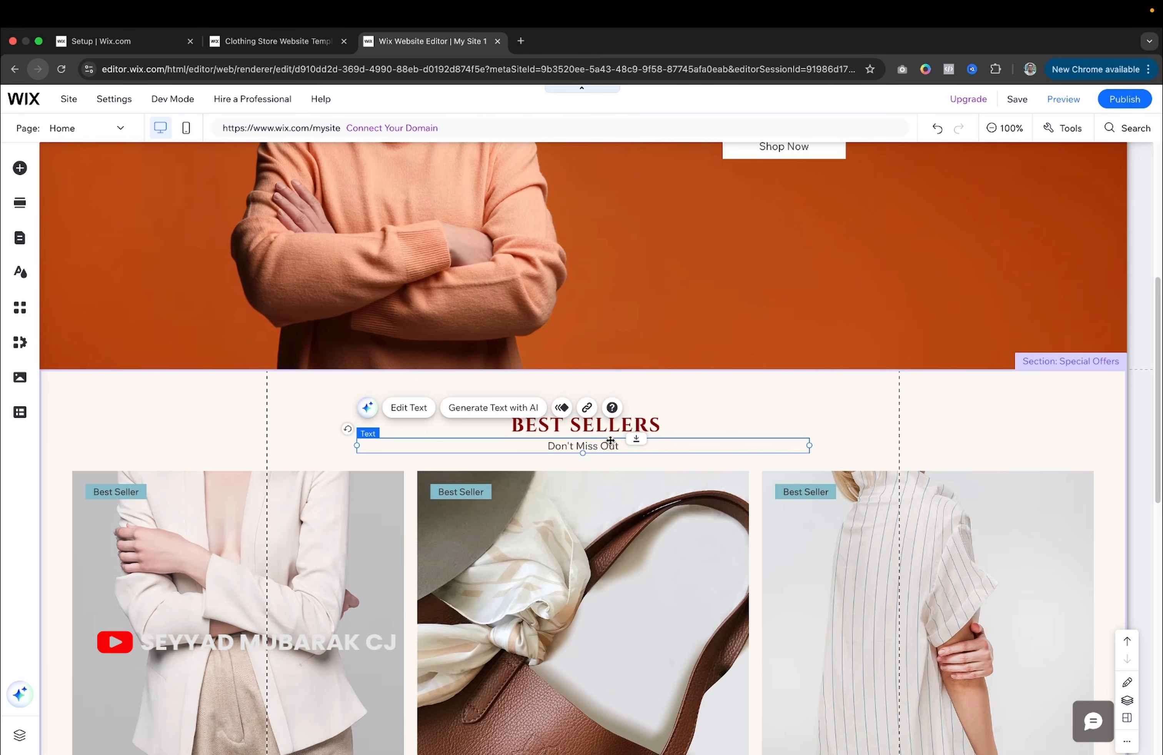
double_click(673, 424)
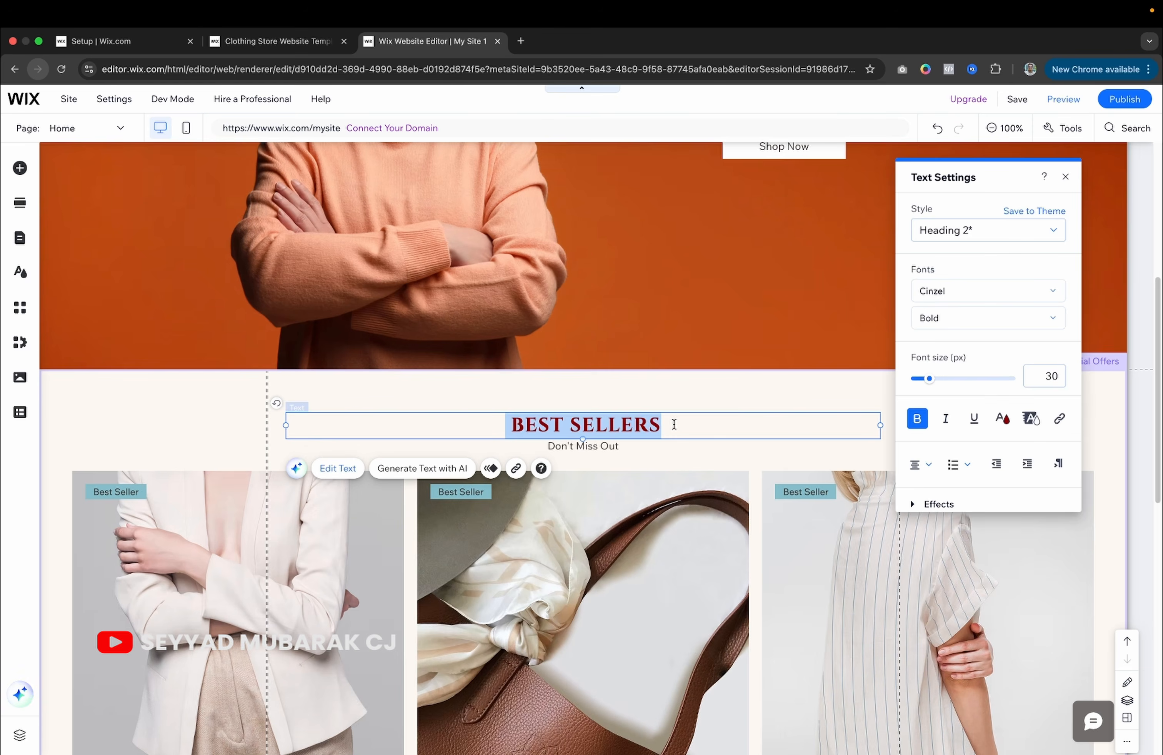
click(177, 397)
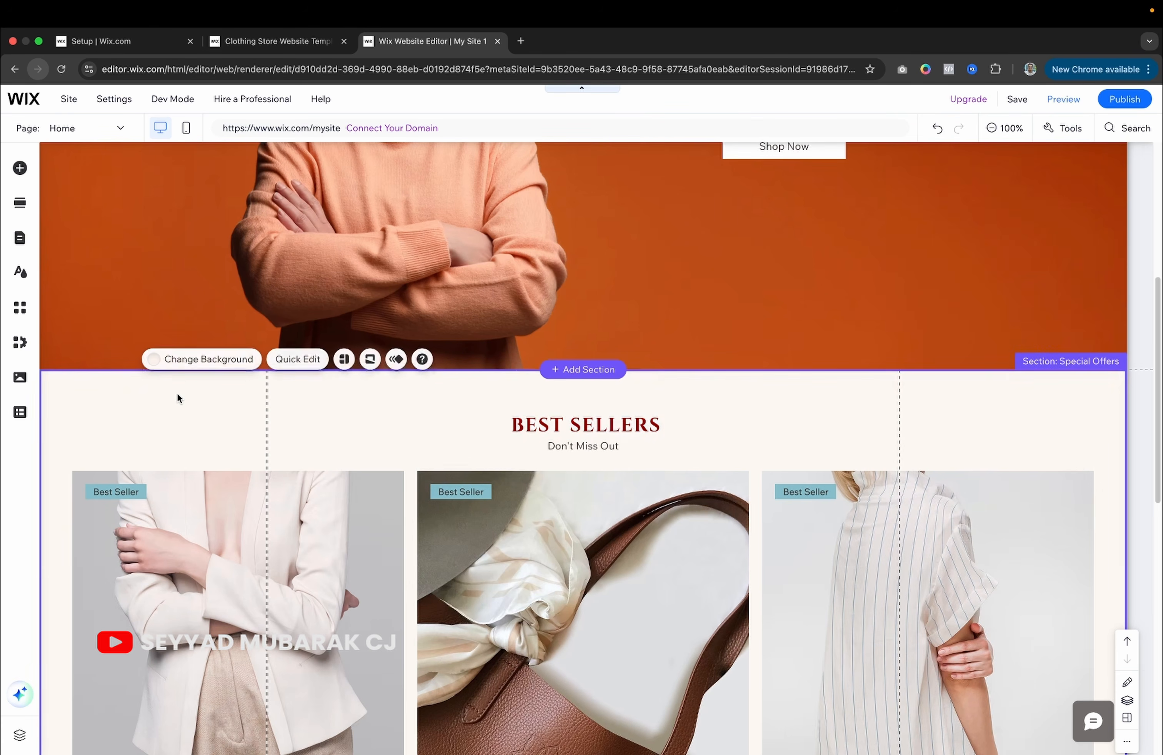
click(563, 453)
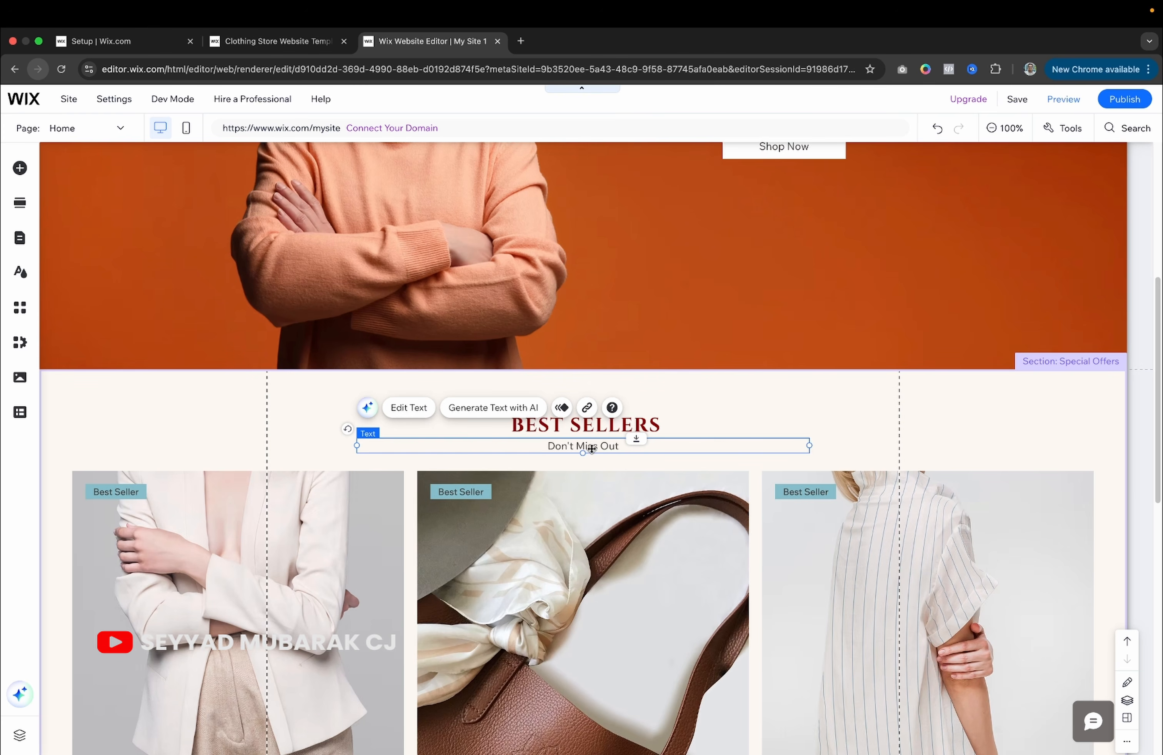
key(Delete)
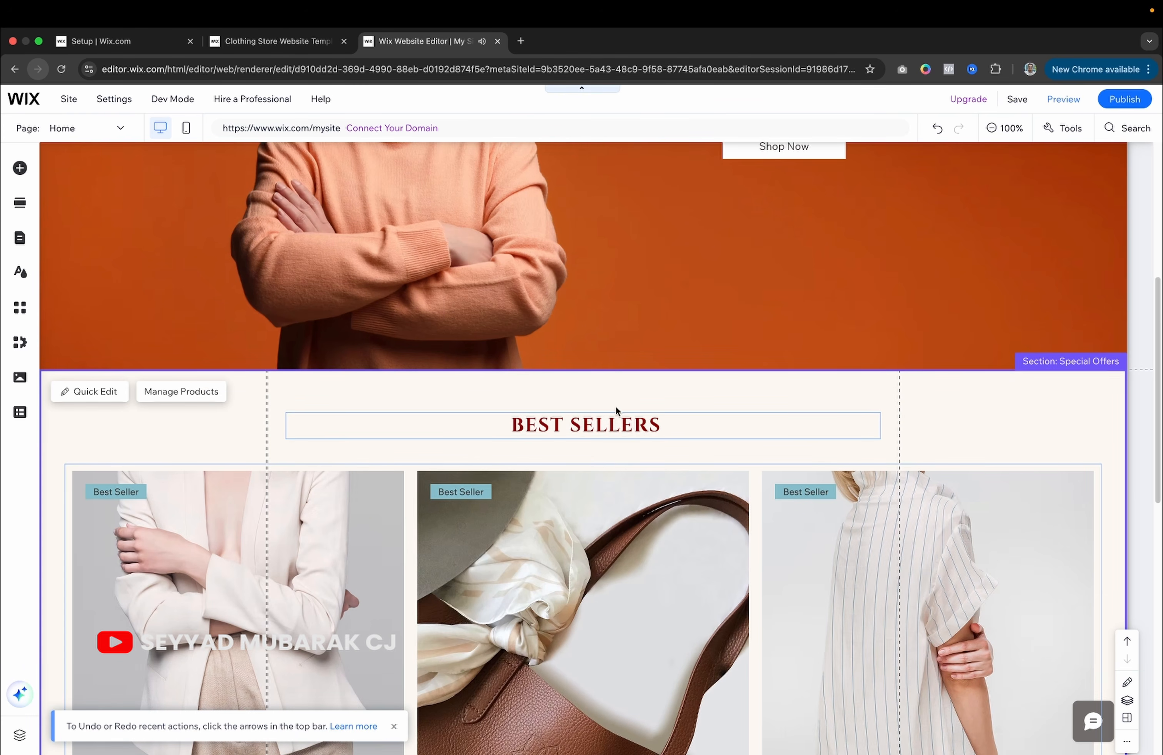
scroll(582, 436, down, 5)
scroll(582, 433, down, 2)
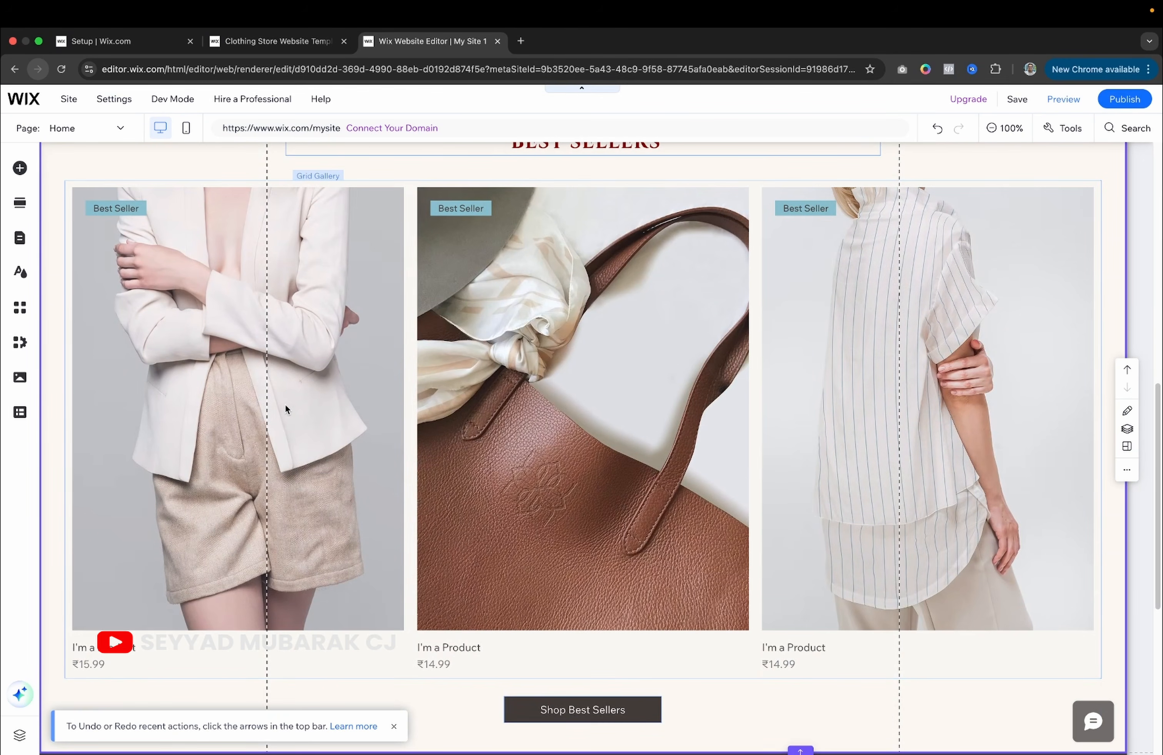
scroll(284, 404, up, 2)
scroll(284, 404, down, 3)
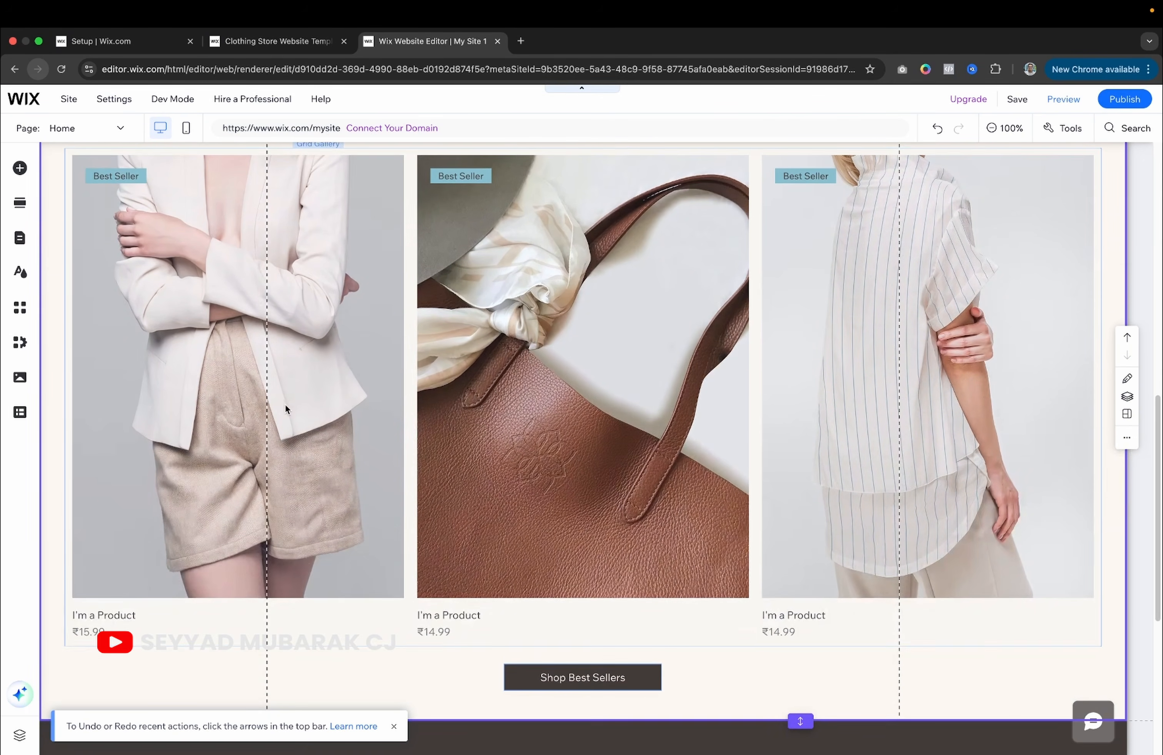
click(285, 333)
scroll(931, 375, up, 7)
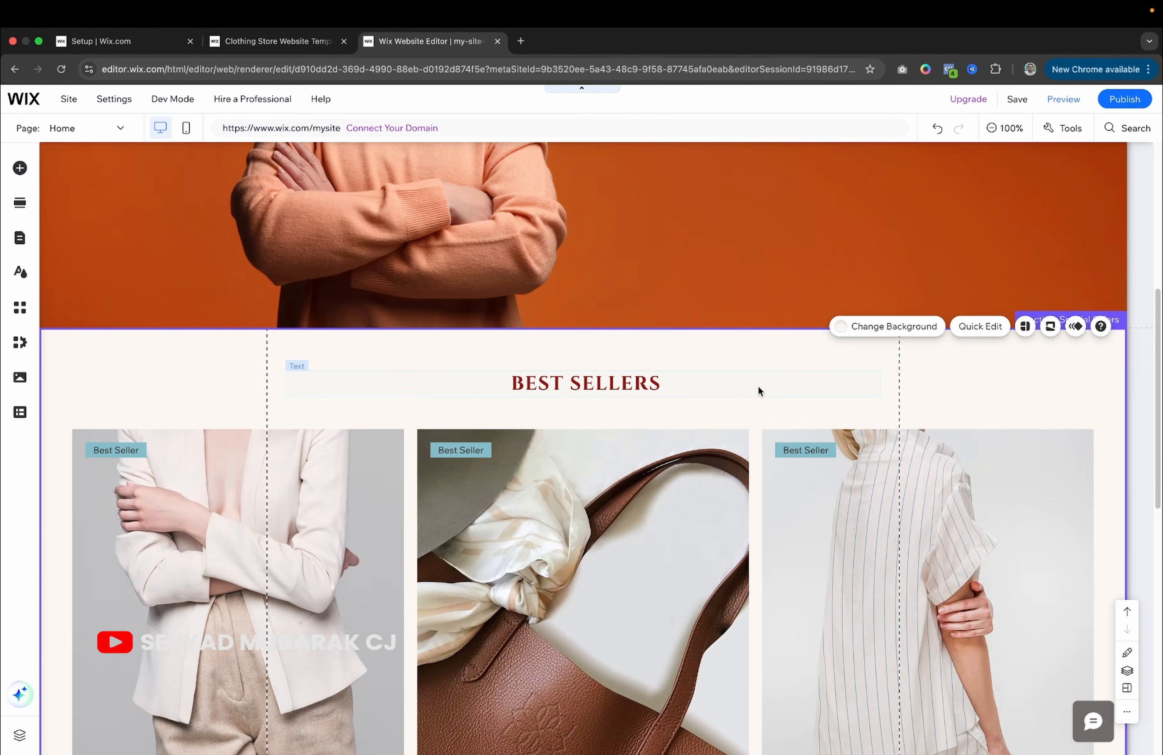
scroll(746, 461, down, 3)
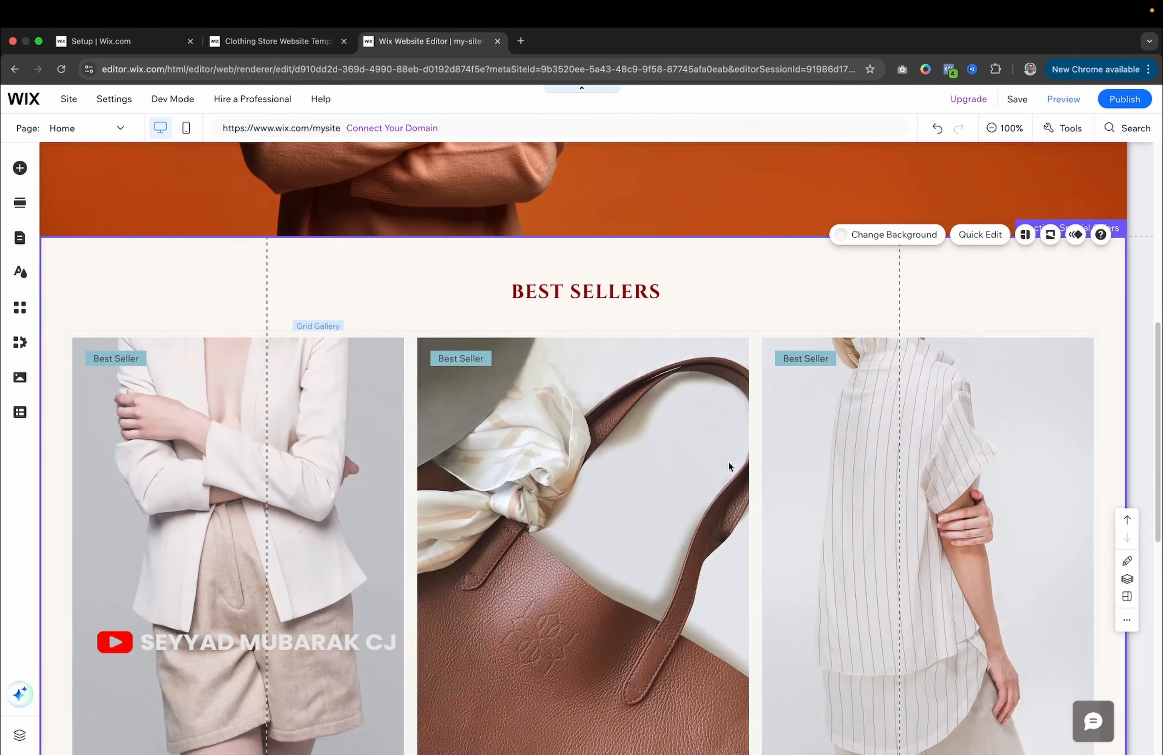
scroll(575, 496, down, 3)
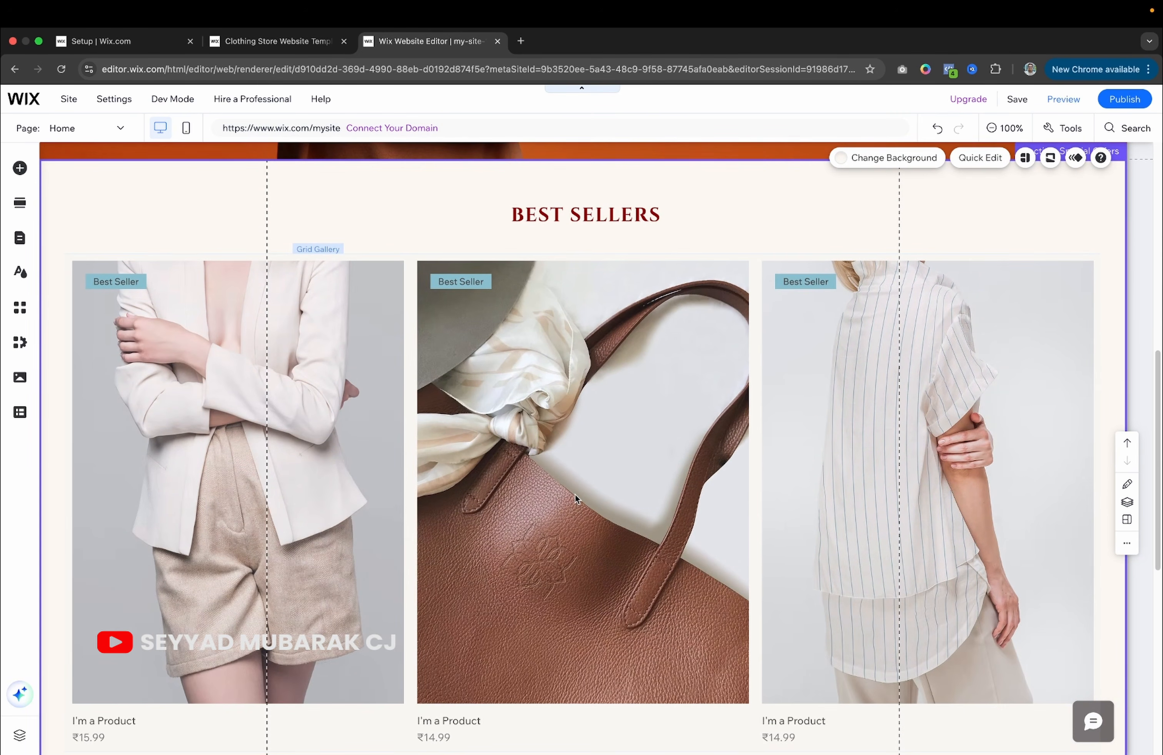
scroll(575, 494, down, 2)
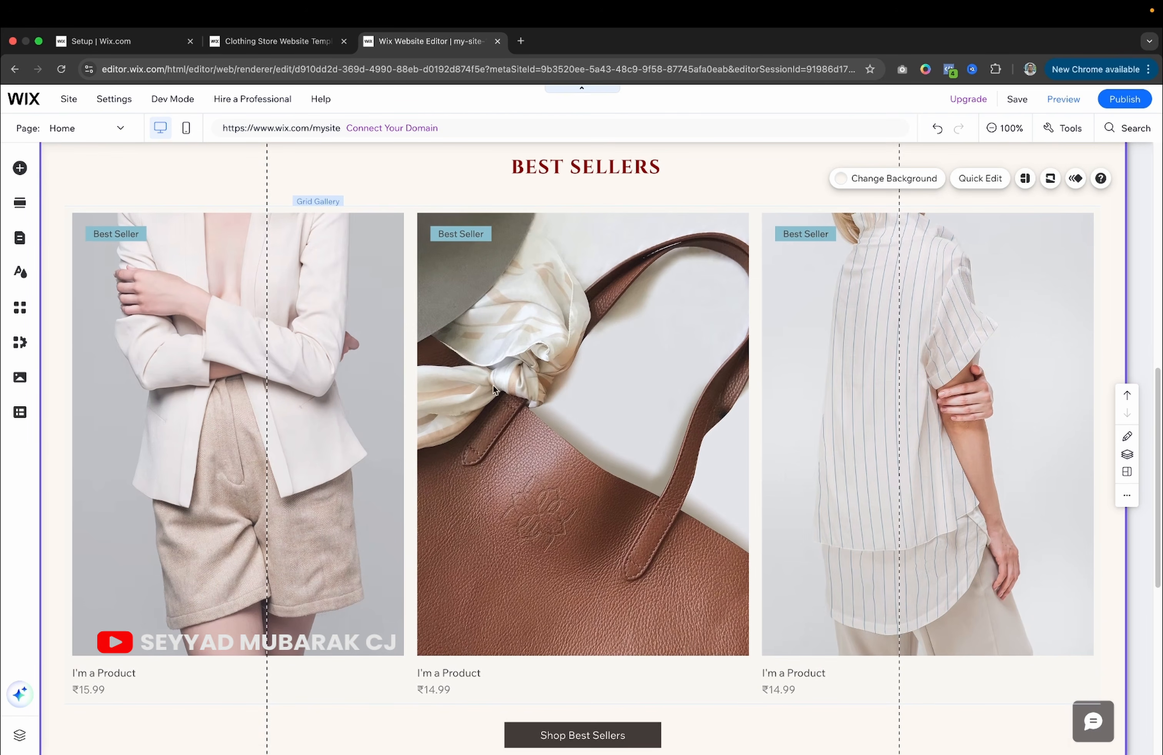
click(205, 294)
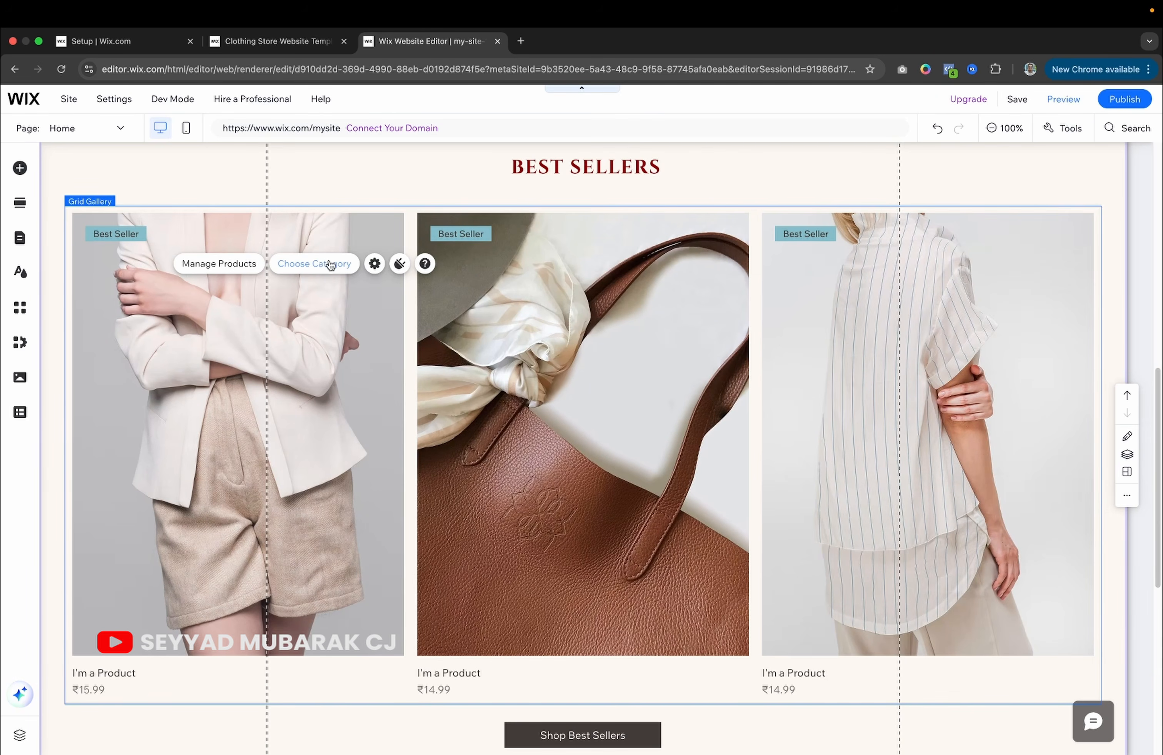
Switch the BEST SELLERS grid gallery's category from Sale to All Products.
click(374, 264)
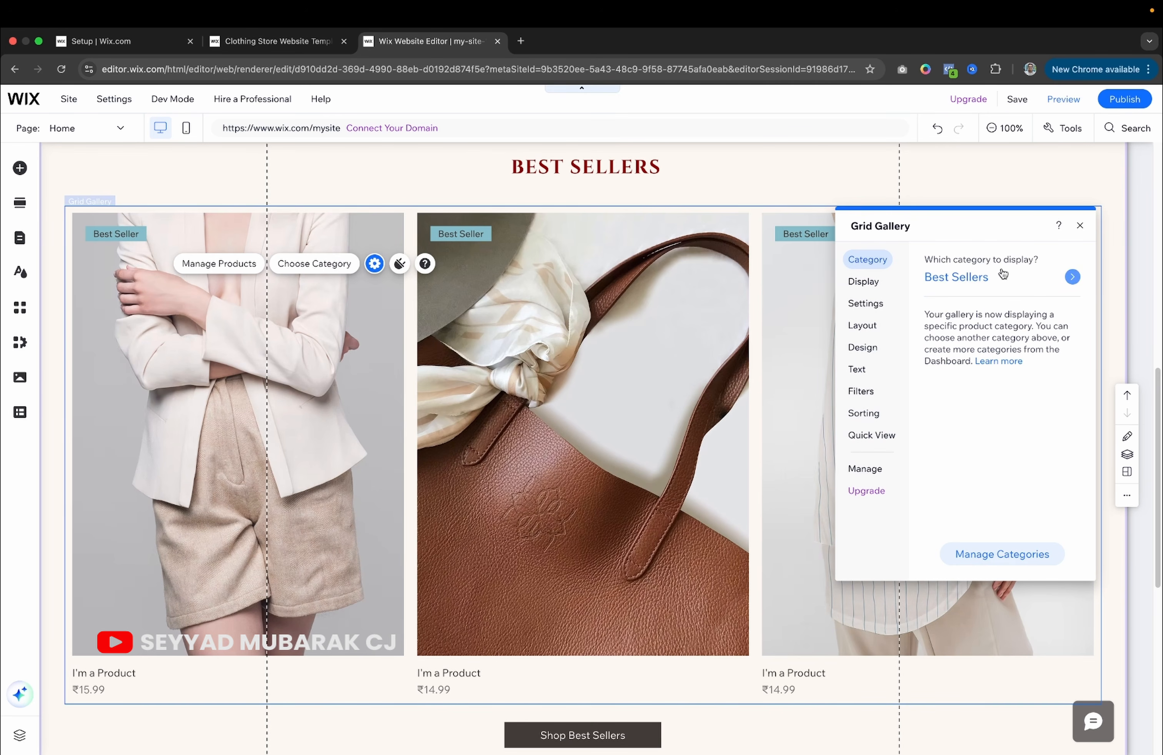
click(1072, 280)
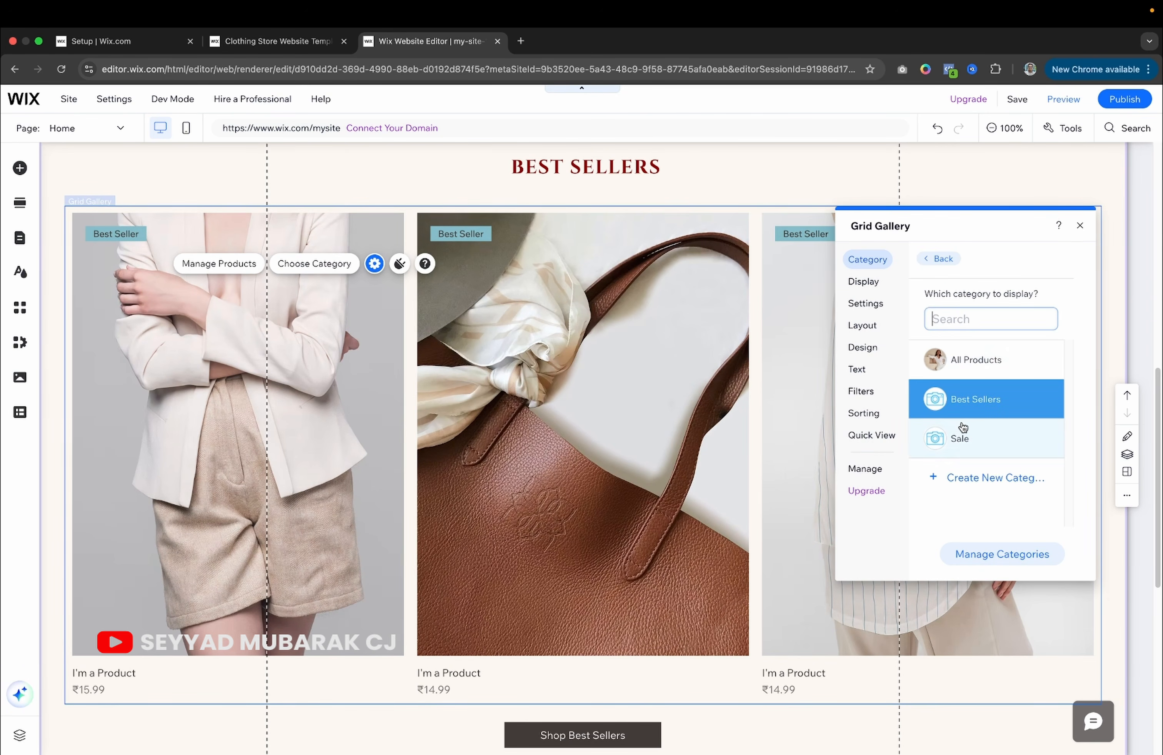
click(961, 442)
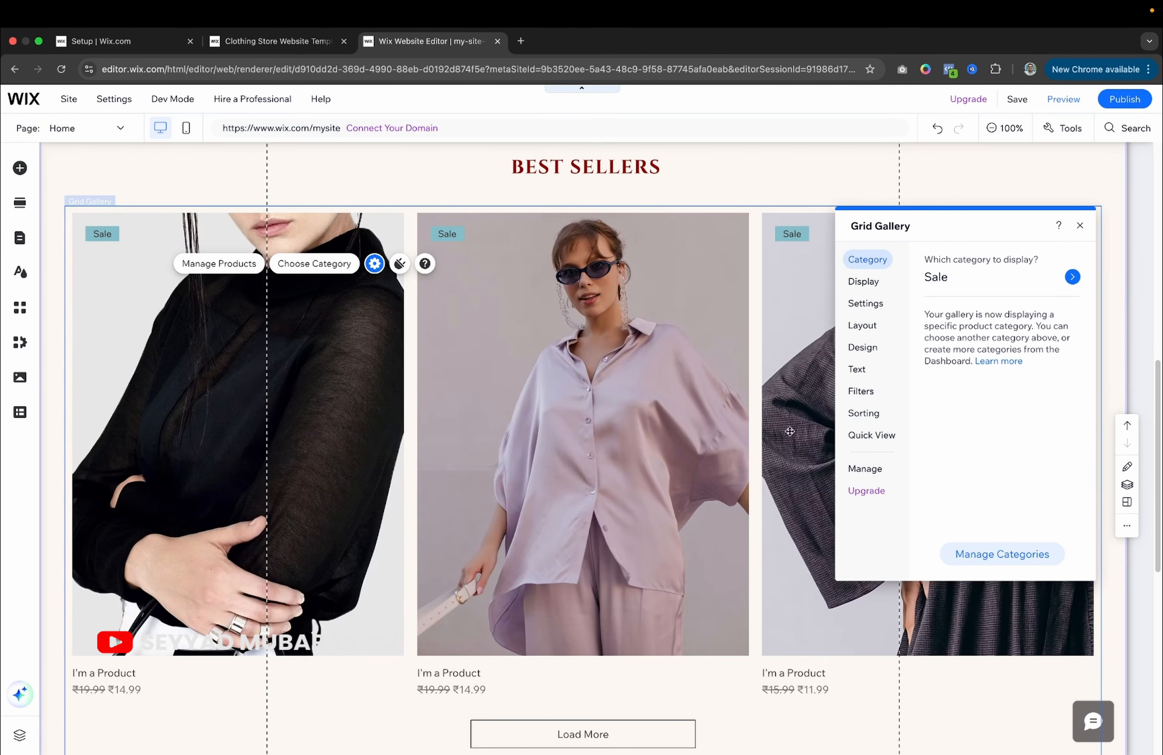
click(1074, 278)
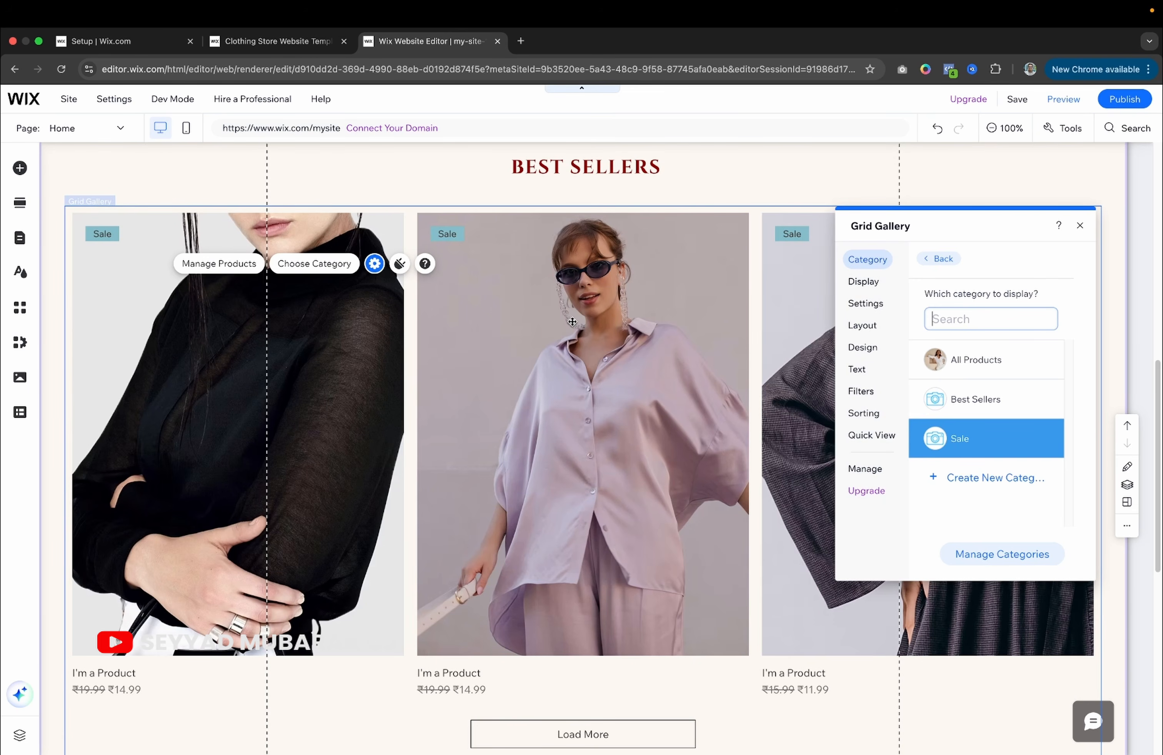
click(944, 361)
click(1081, 227)
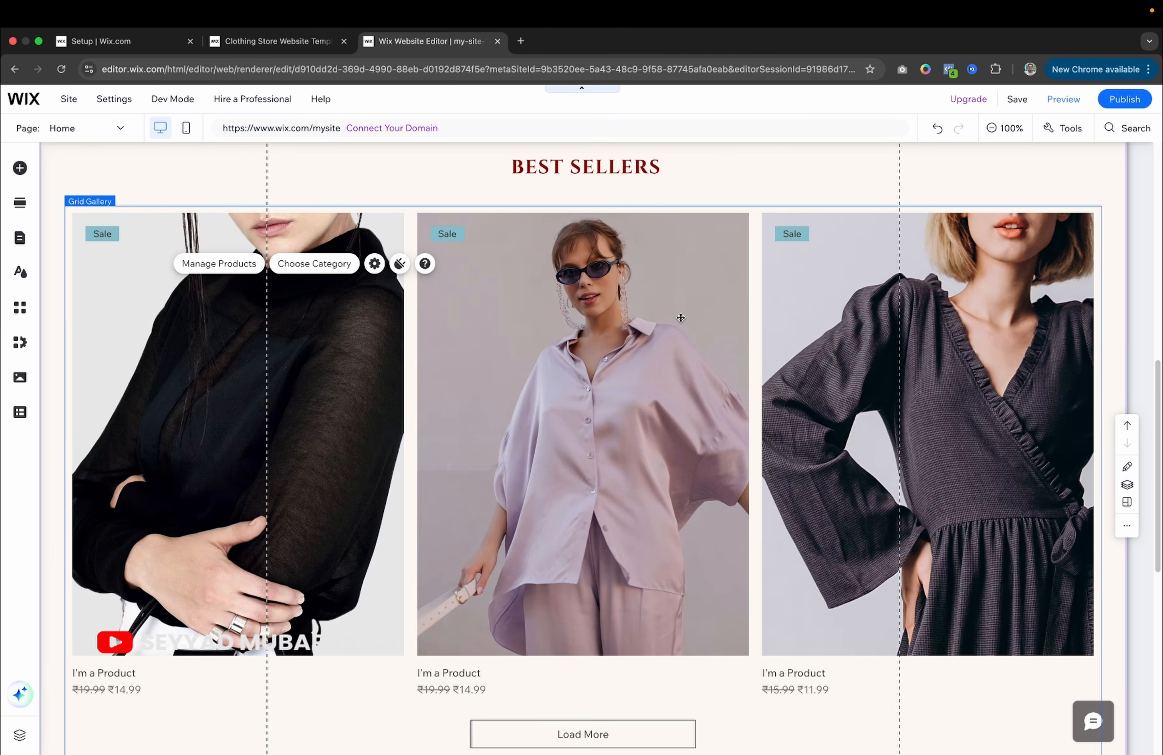
scroll(681, 318, down, 8)
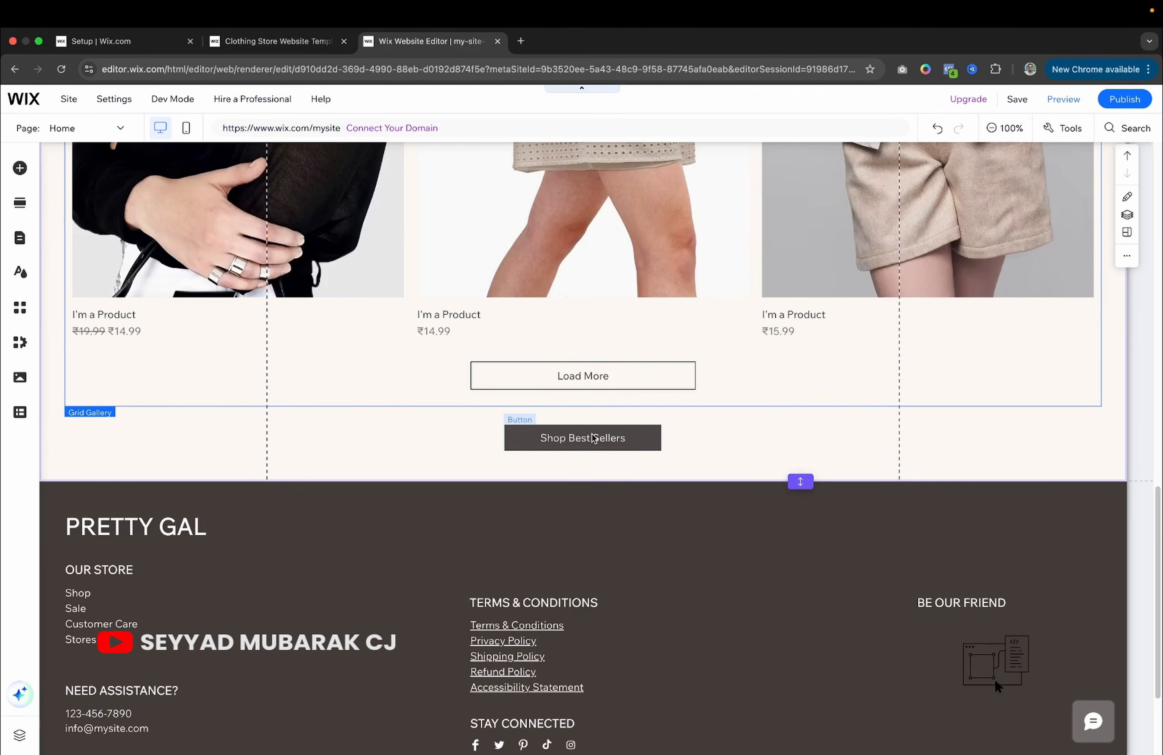
Insert a new section above the footer and open the designed-section gallery.
scroll(420, 456, up, 3)
scroll(420, 456, down, 6)
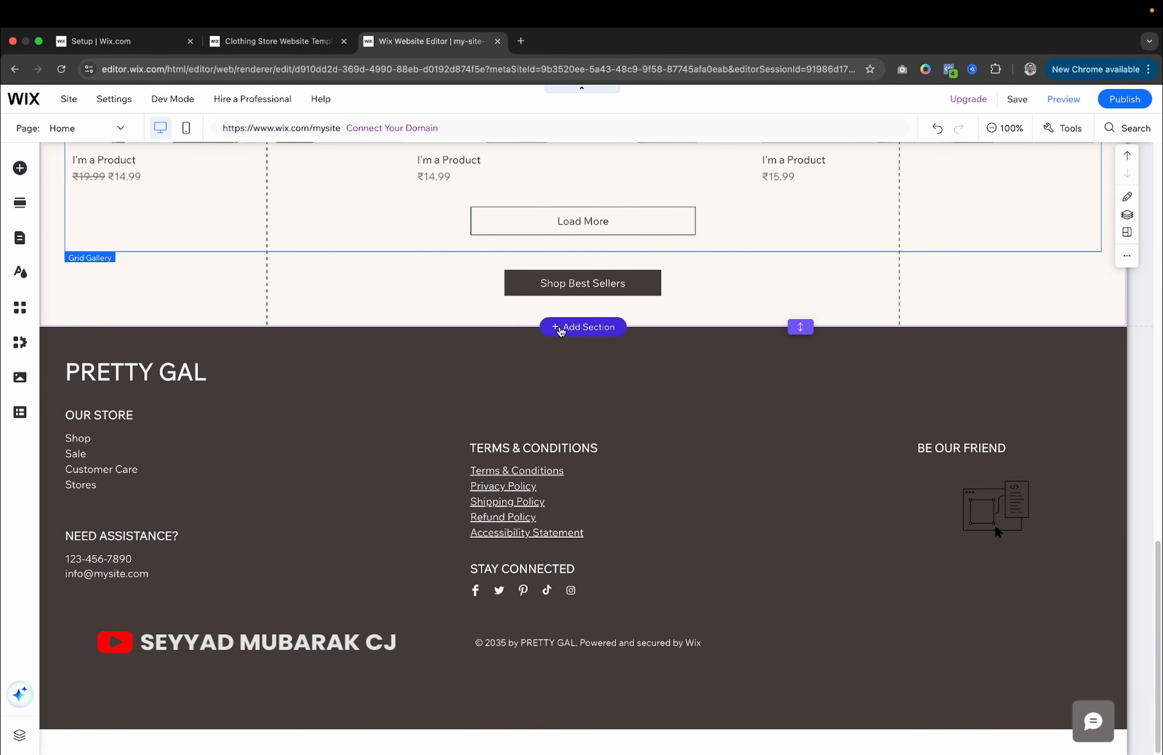
click(561, 332)
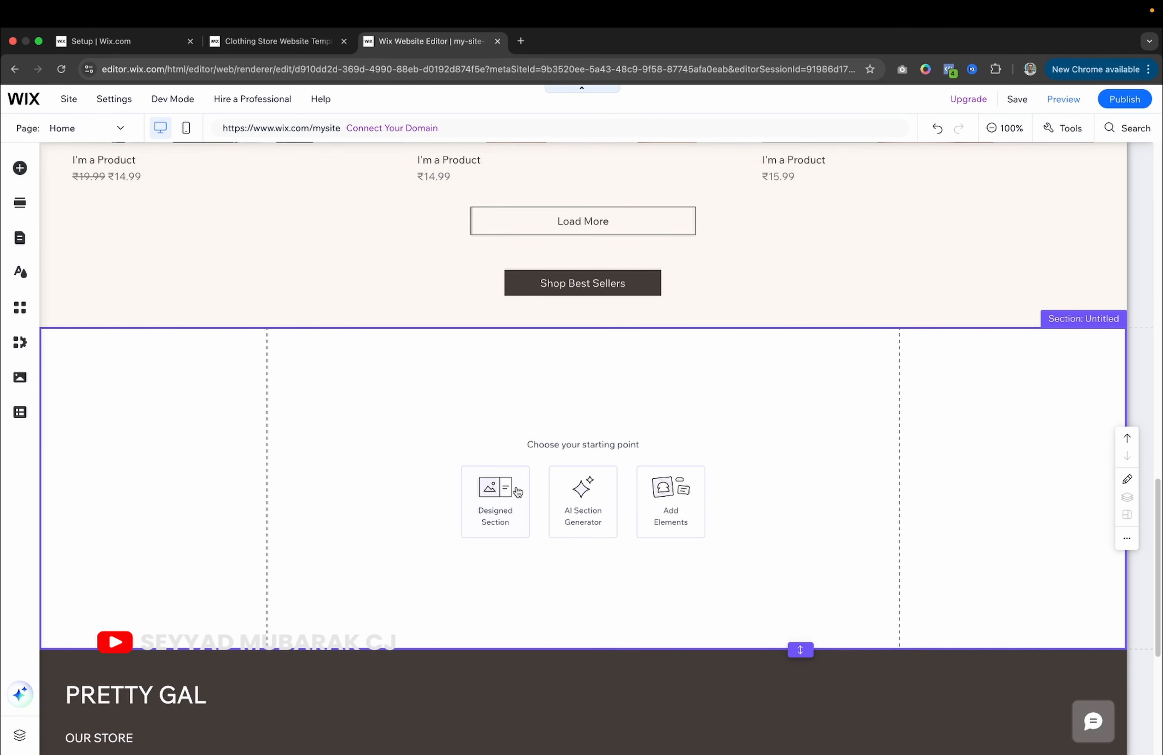
click(503, 487)
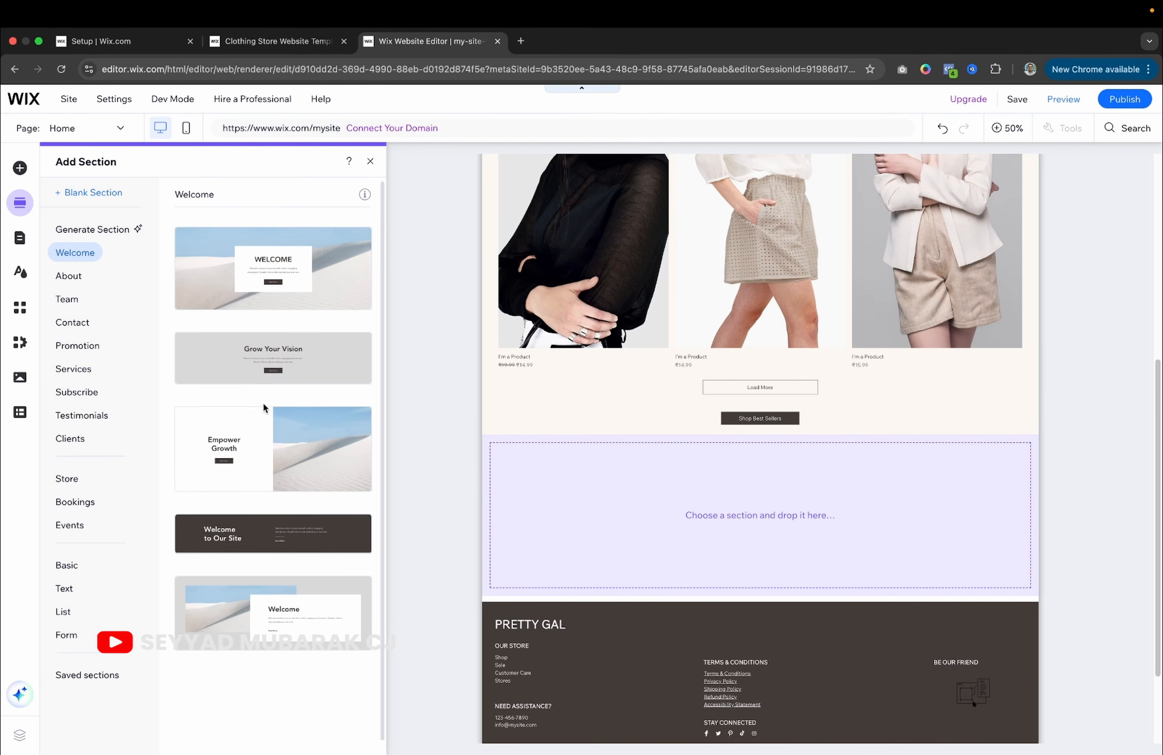
Add the three-column design from the Testimonials category to the new section.
click(70, 280)
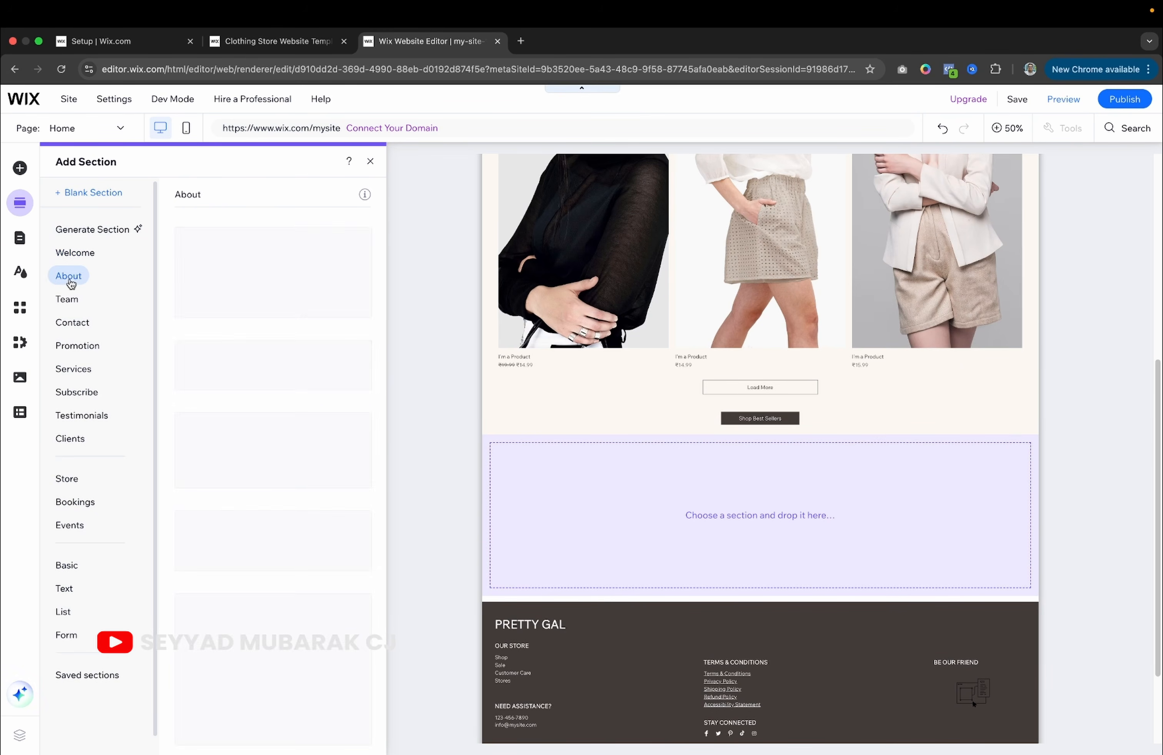
click(76, 252)
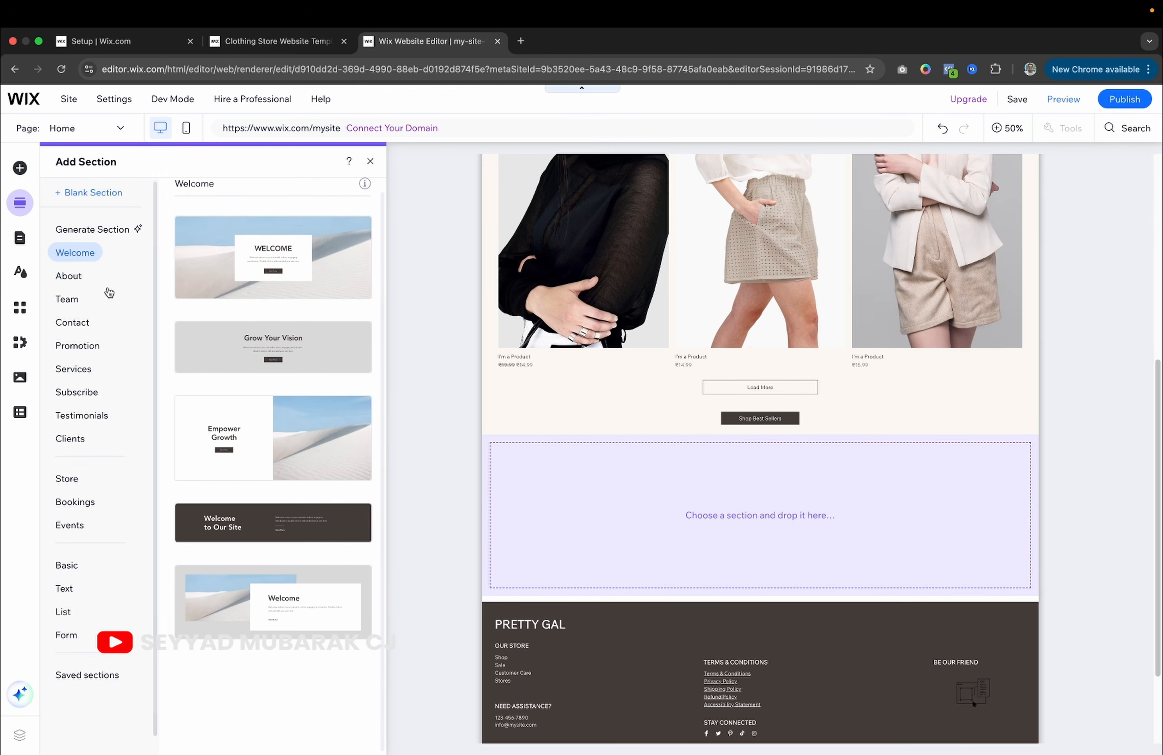
click(83, 280)
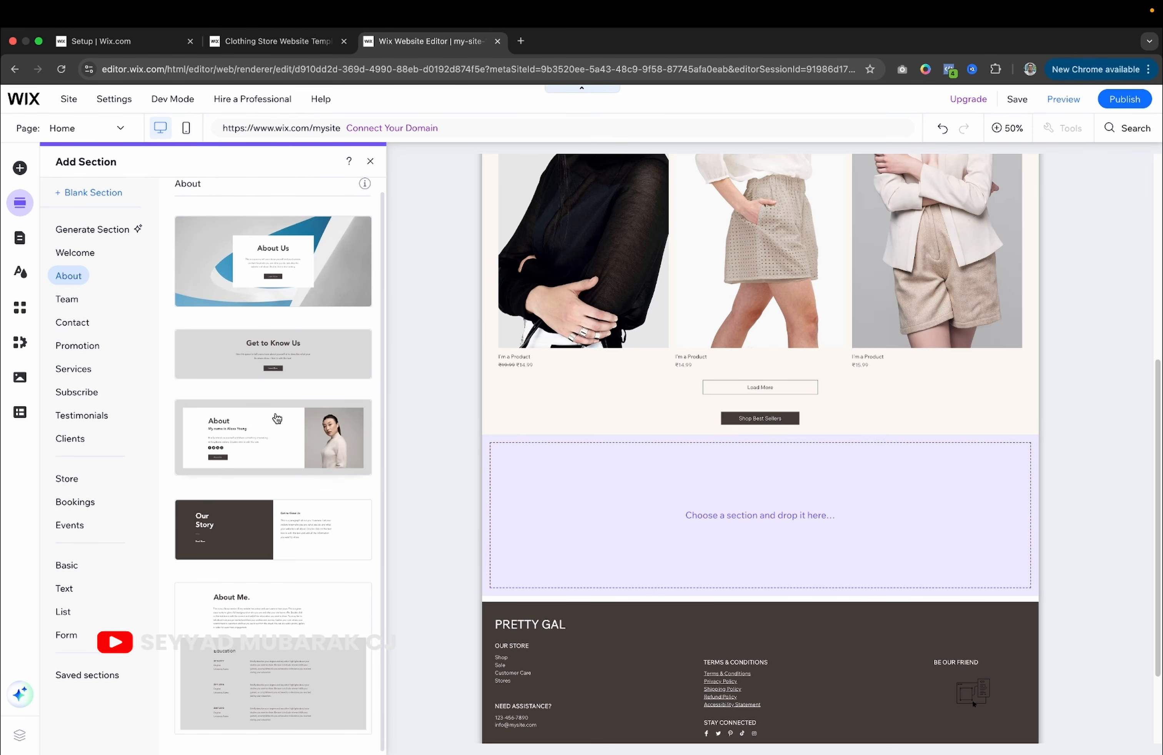
click(70, 300)
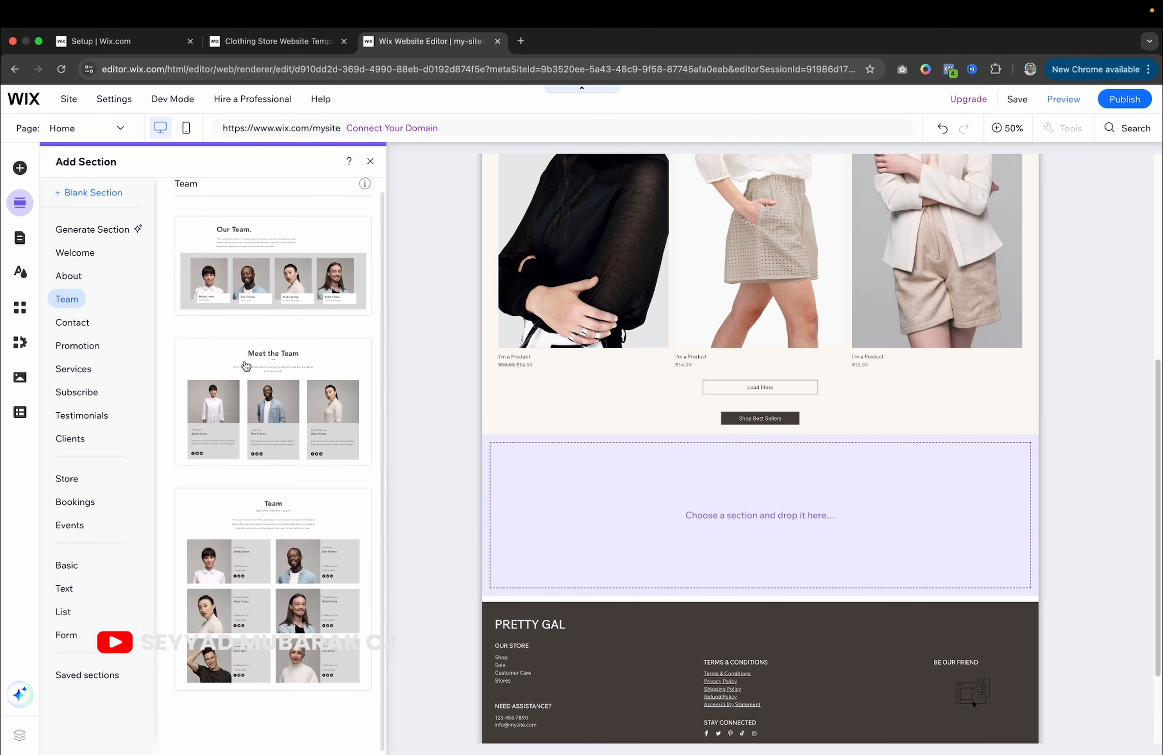
click(70, 324)
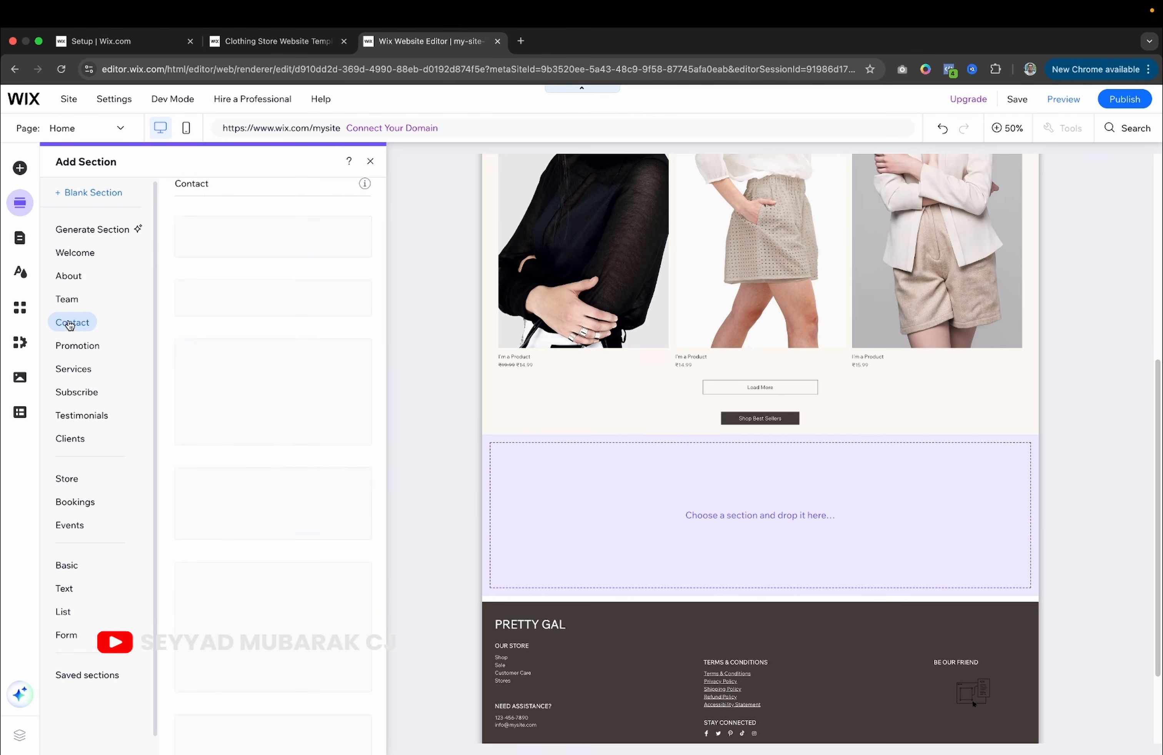
scroll(277, 444, down, 2)
scroll(277, 444, down, 2)
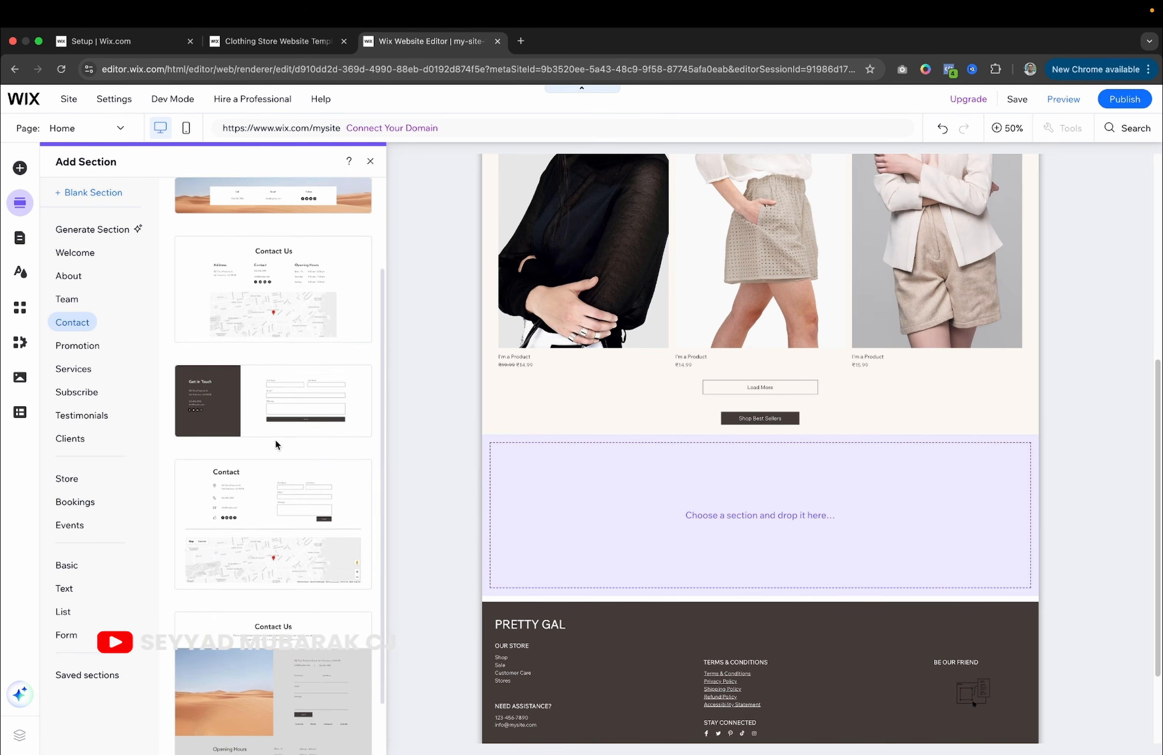
click(87, 352)
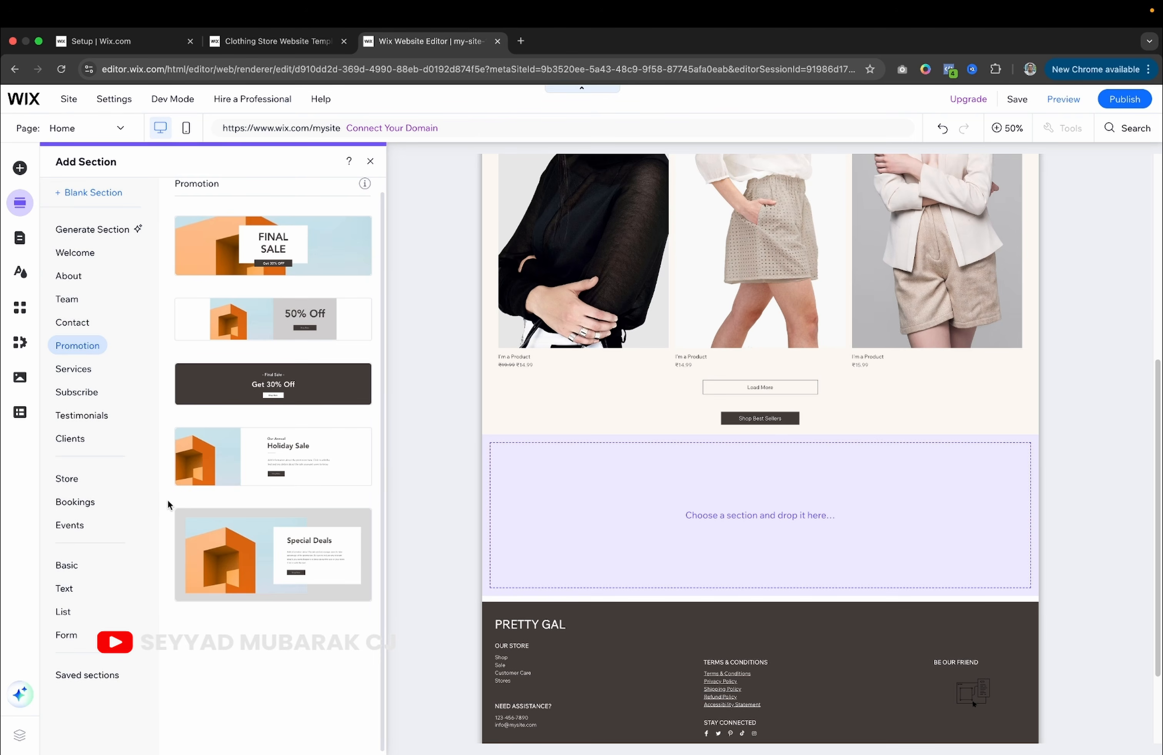
click(84, 377)
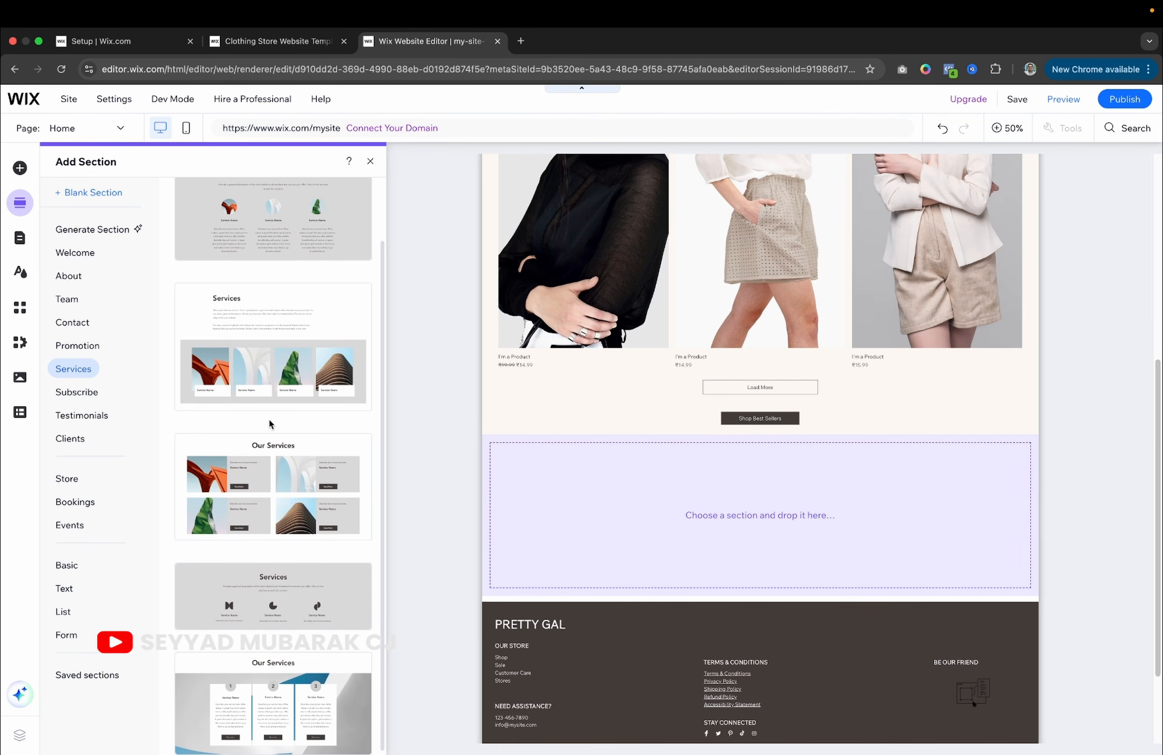
click(80, 395)
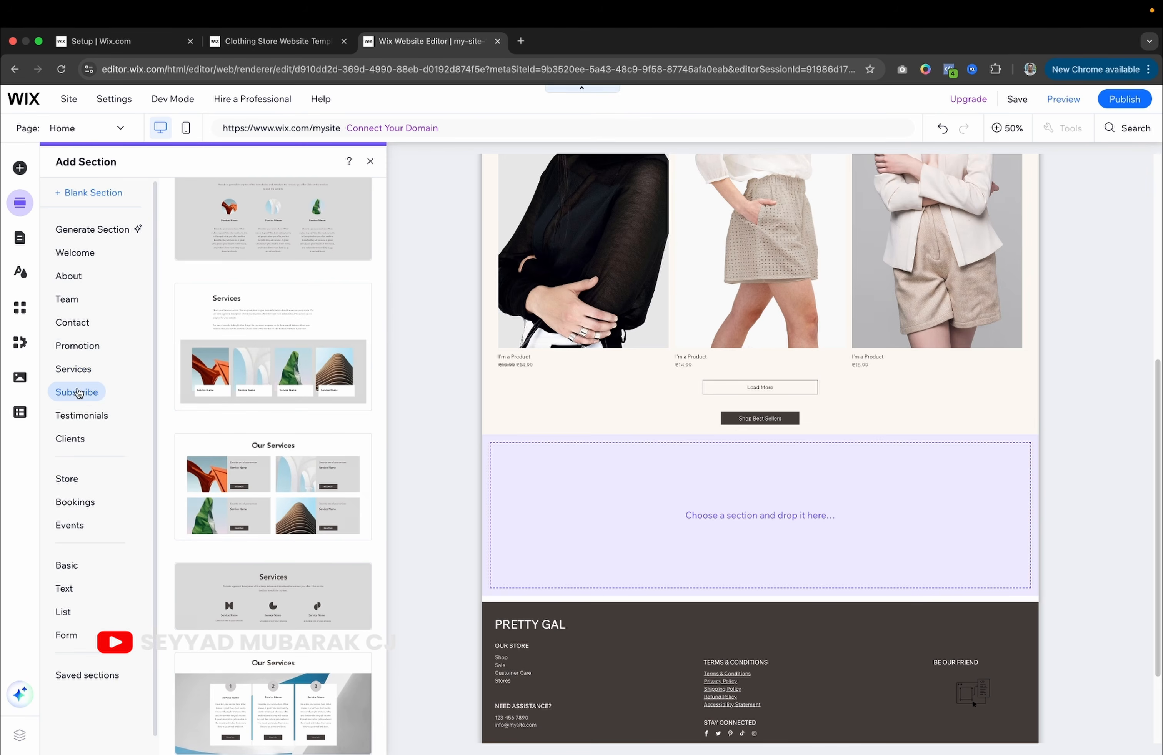
click(80, 416)
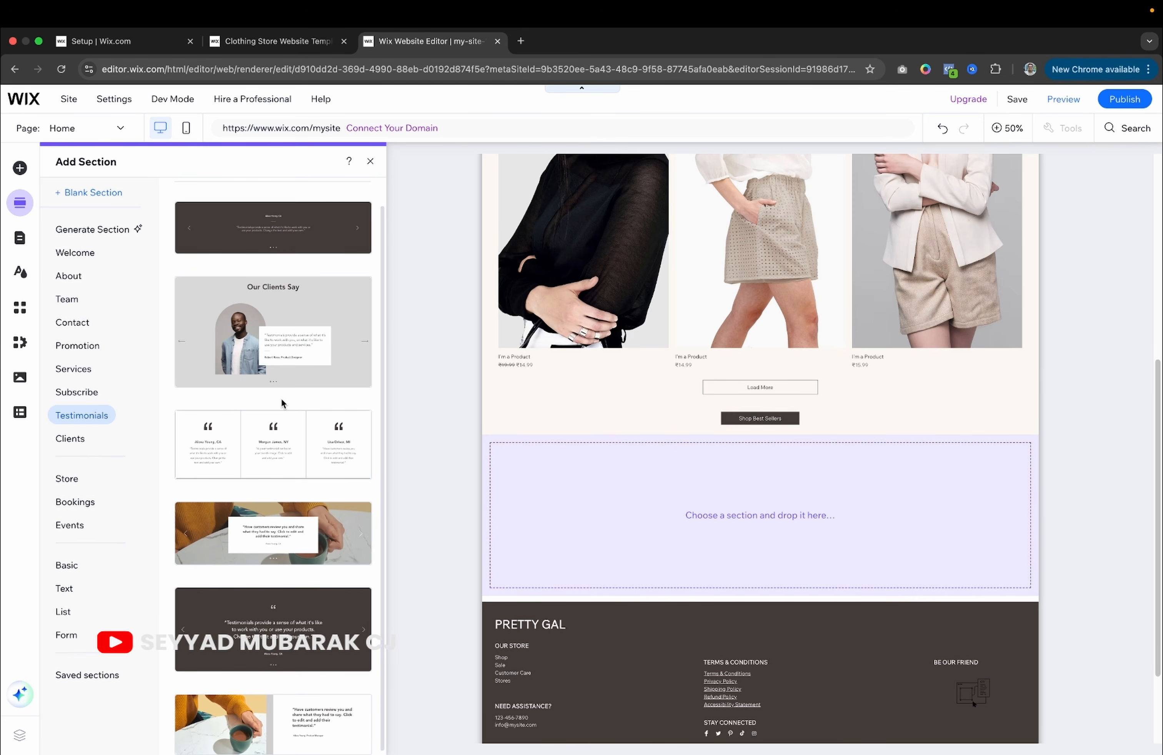
click(296, 457)
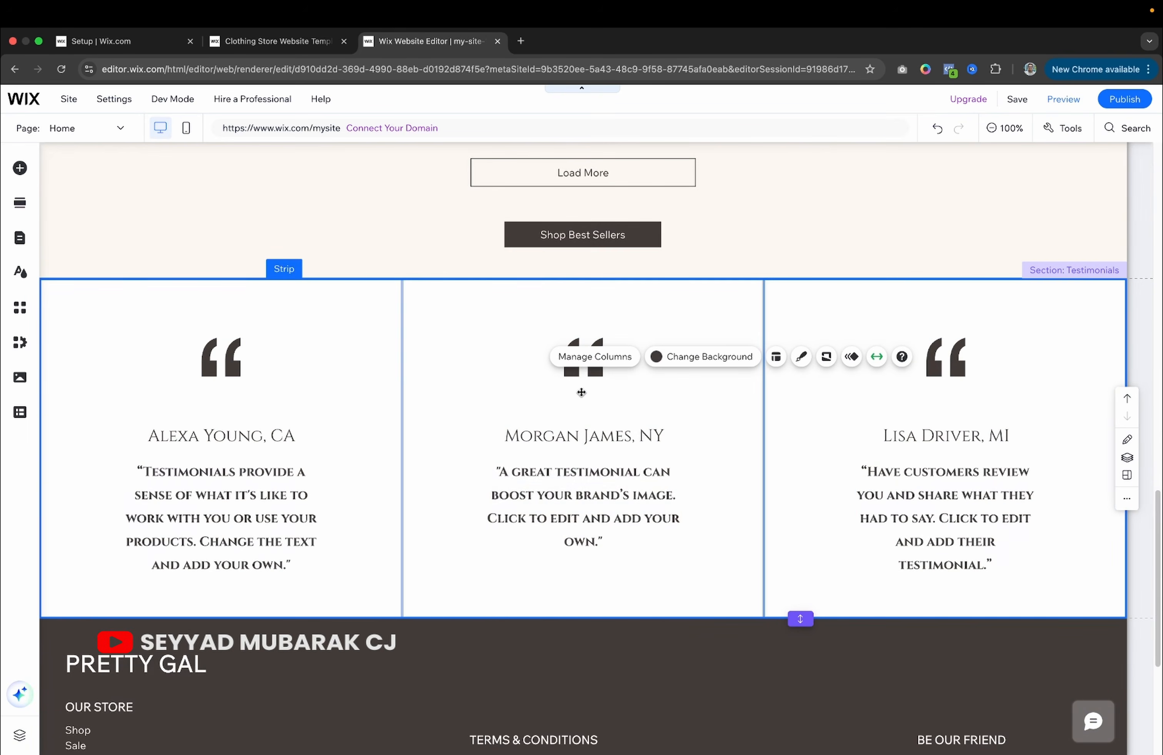
Select the testimonial columns, paragraphs and the customer name heading for editing.
click(518, 491)
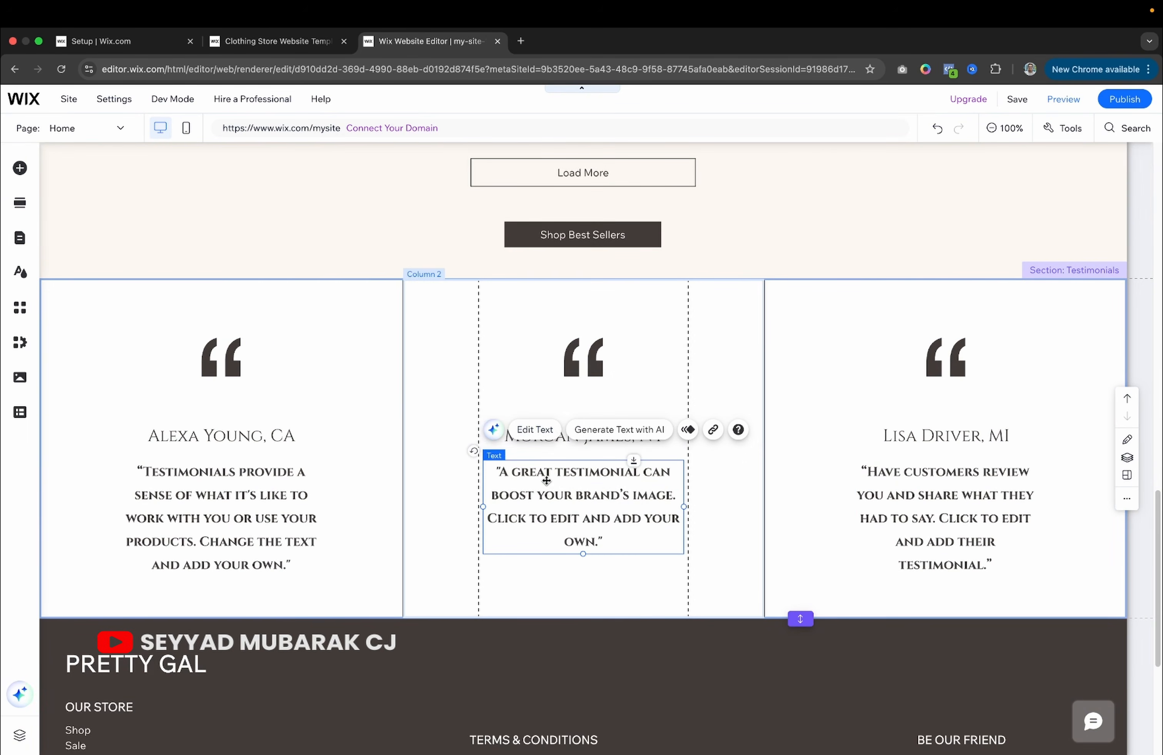
double_click(546, 481)
click(609, 363)
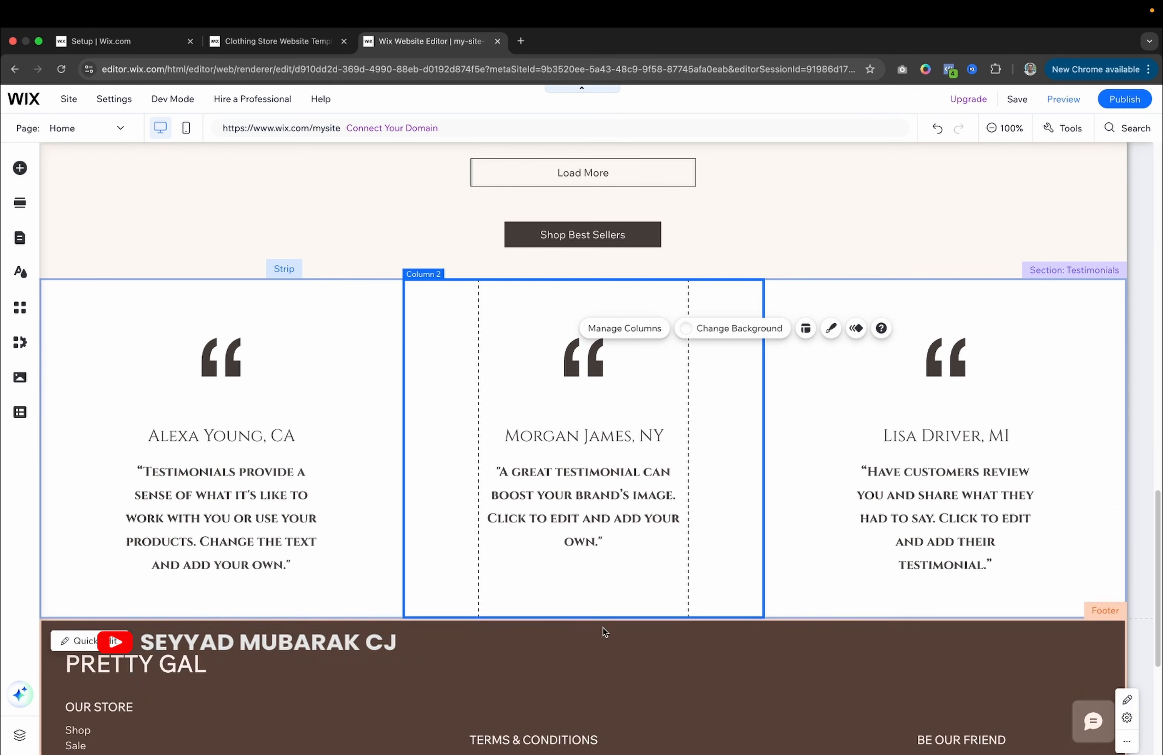
click(240, 475)
click(485, 379)
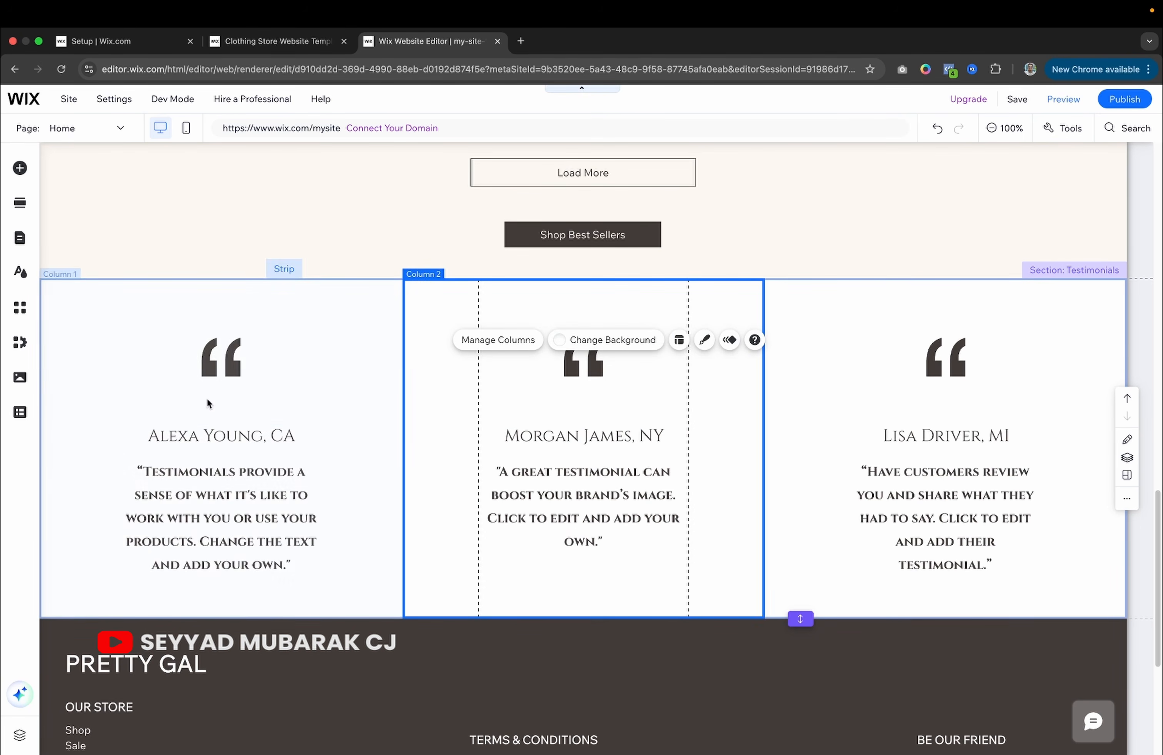
click(199, 438)
double_click(199, 437)
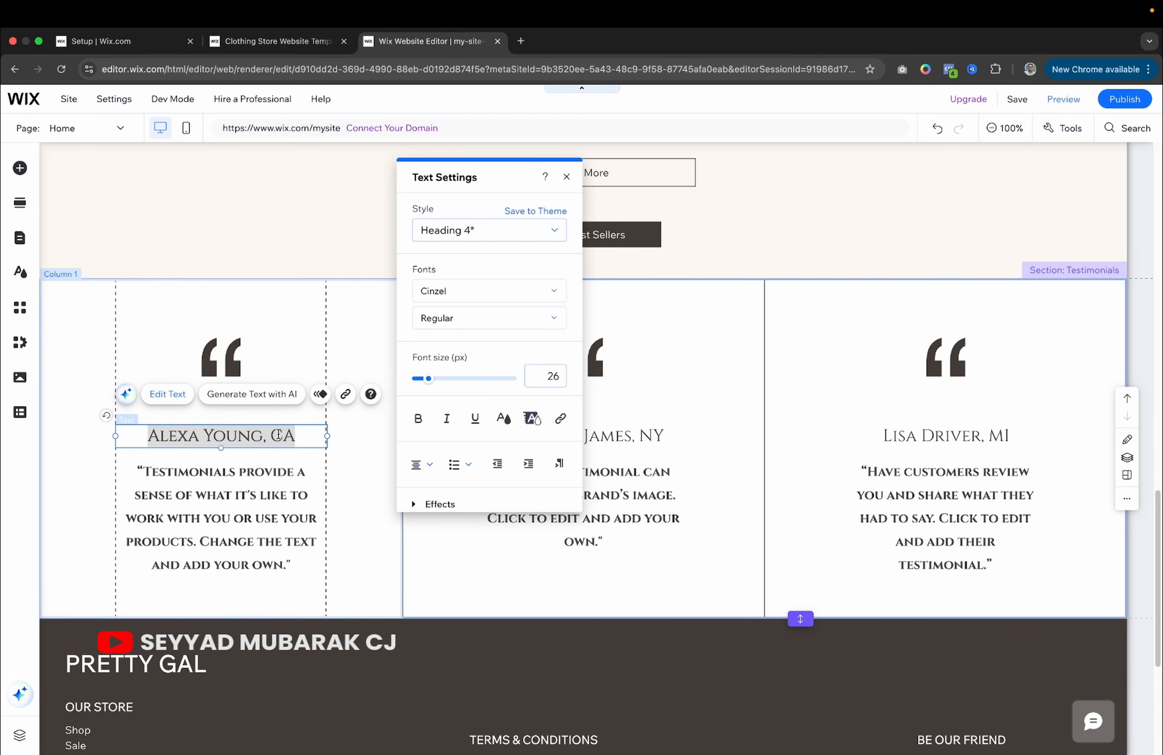
click(304, 436)
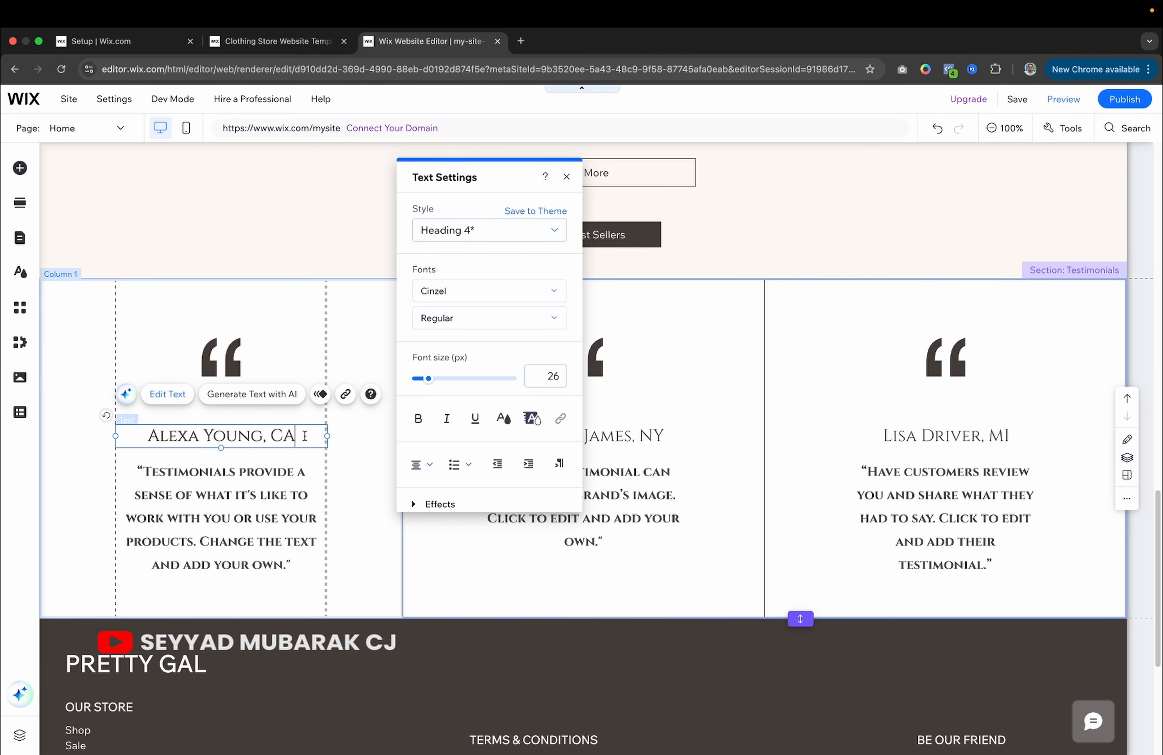
Set the first testimonial paragraph to Regular, revert it to Bold, then add a section below.
double_click(271, 473)
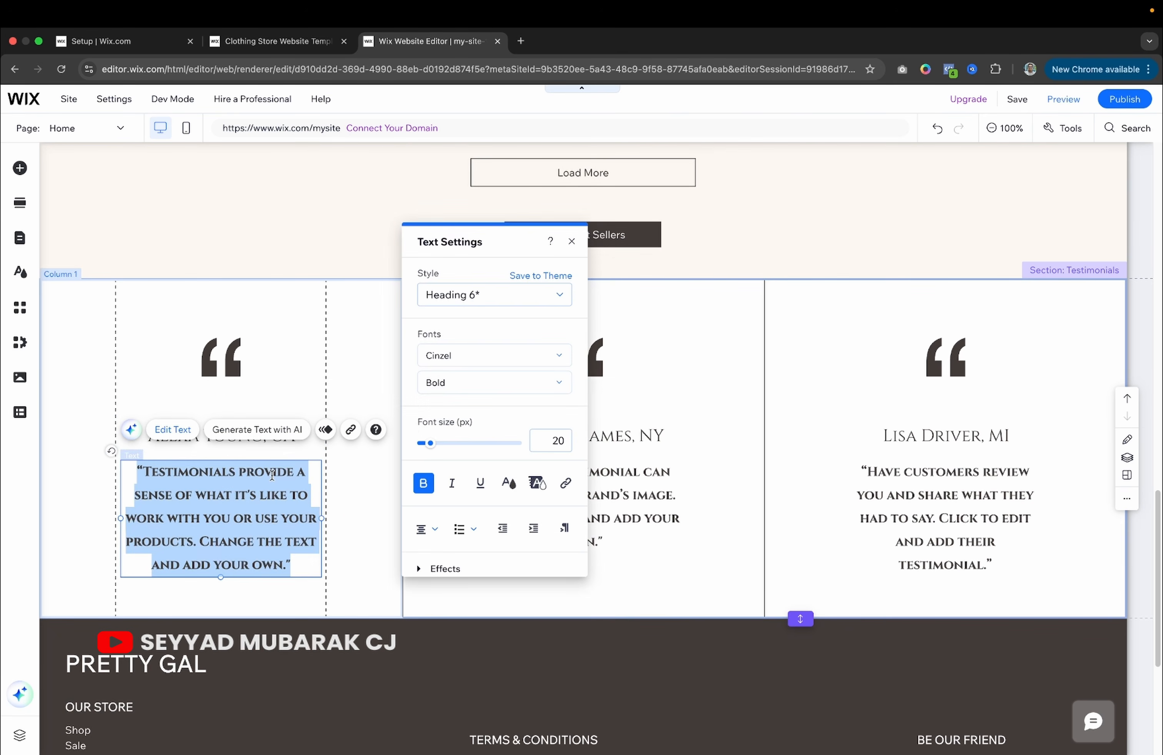
click(469, 388)
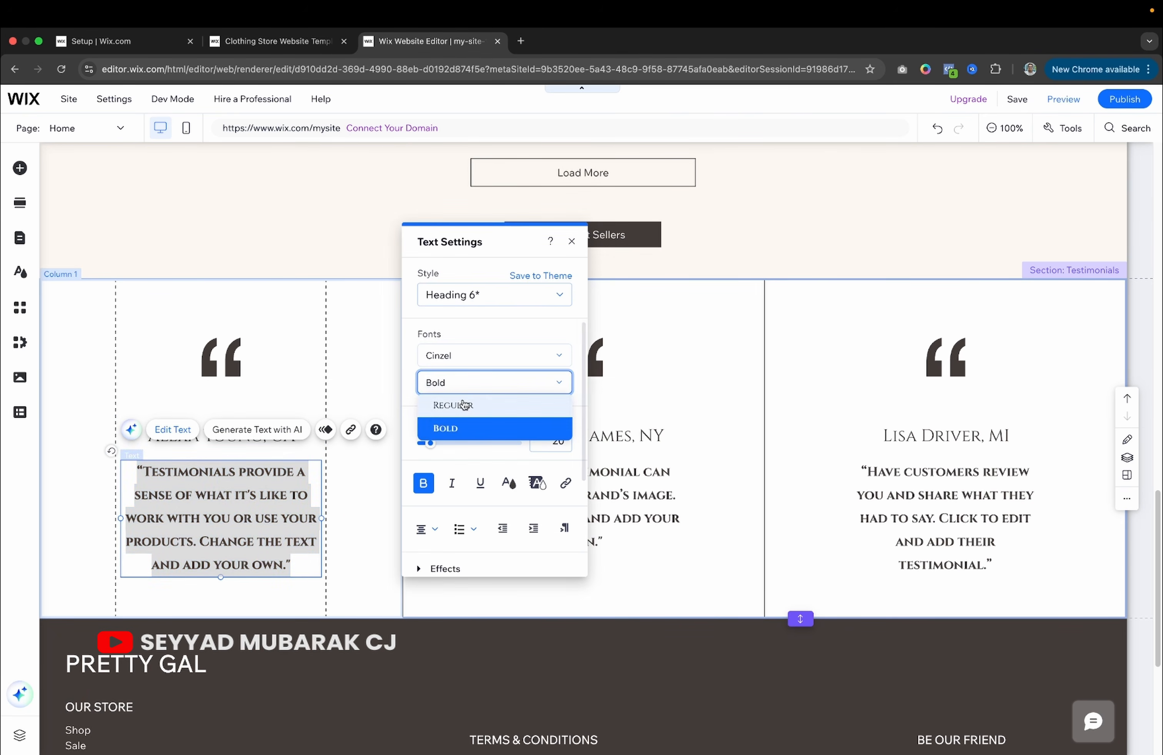
click(460, 403)
click(476, 387)
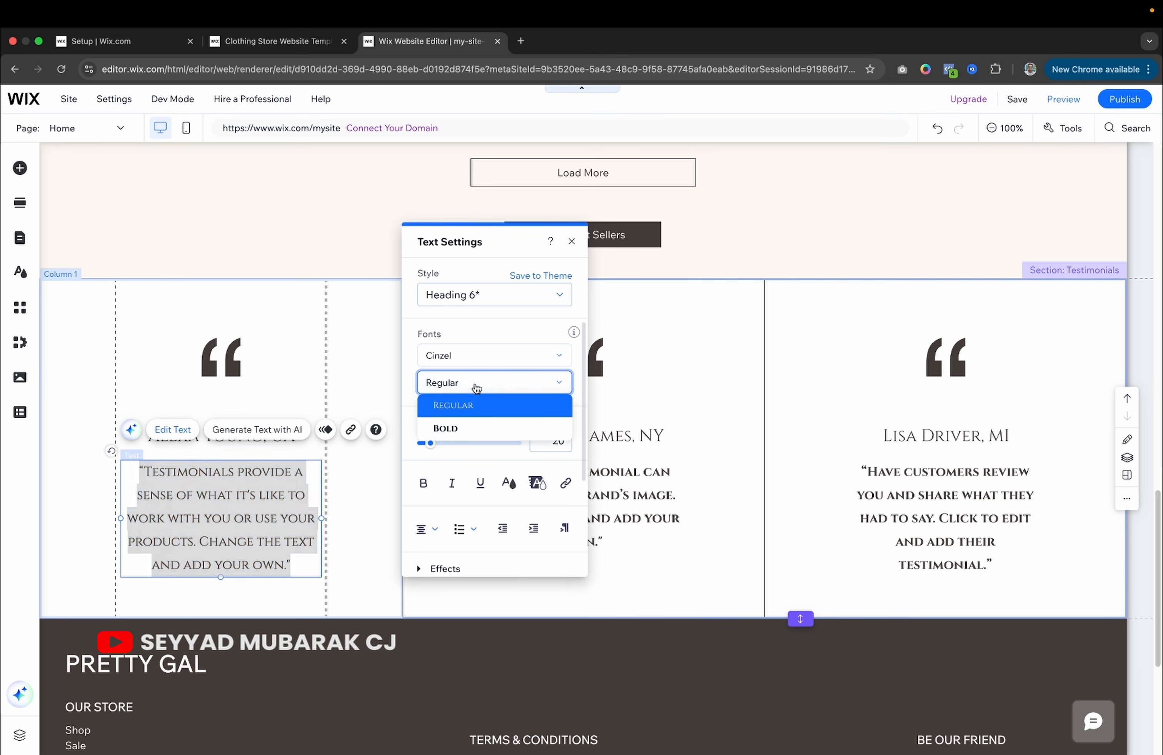
click(458, 424)
click(343, 377)
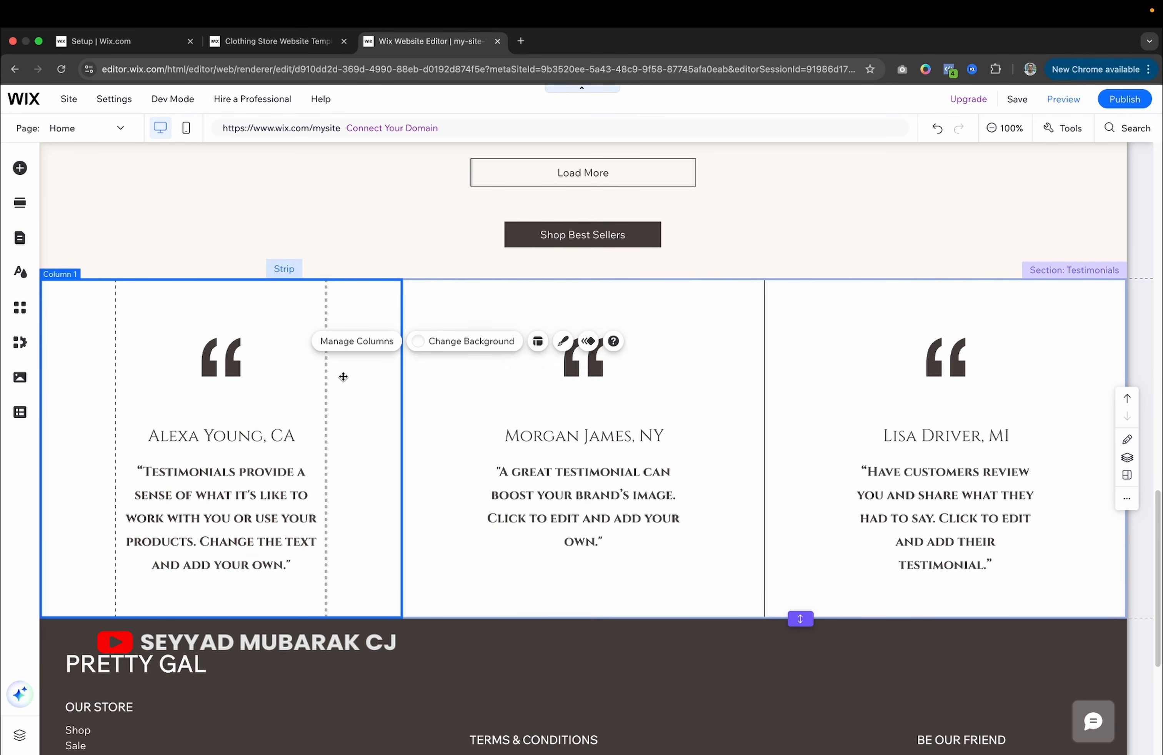
click(578, 619)
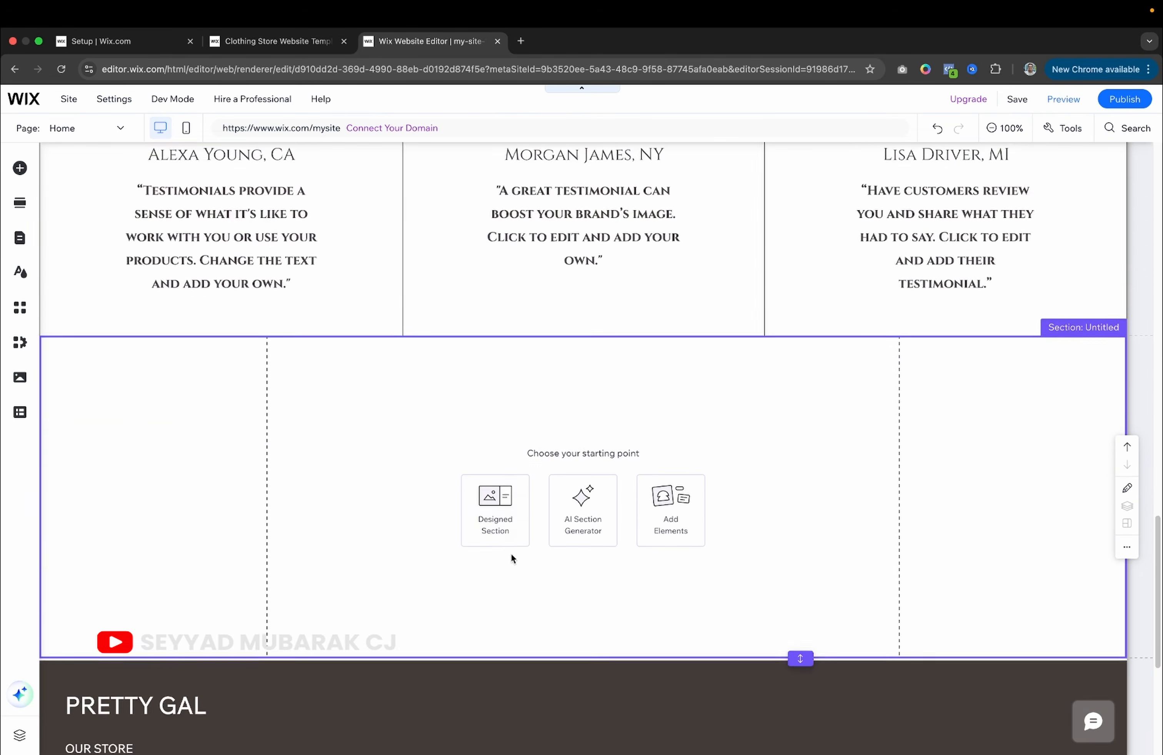
Fill the new section with the Store category's Special Offers Product Gallery - Classic design.
click(503, 492)
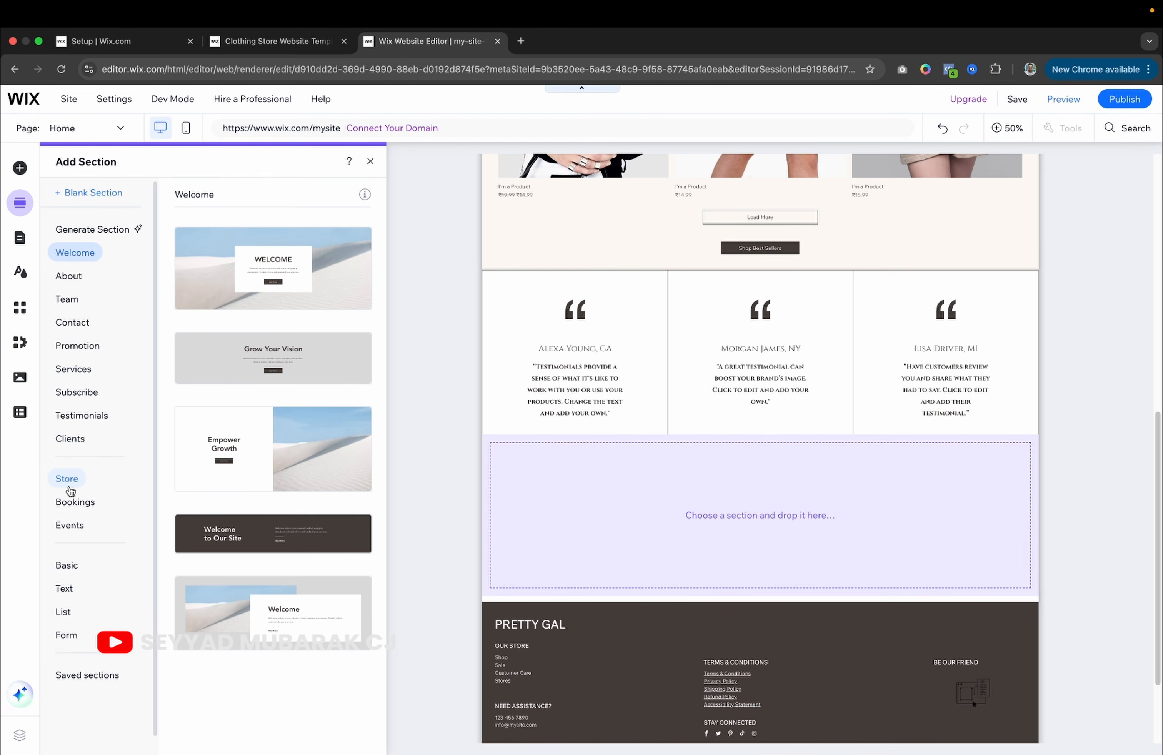
click(69, 480)
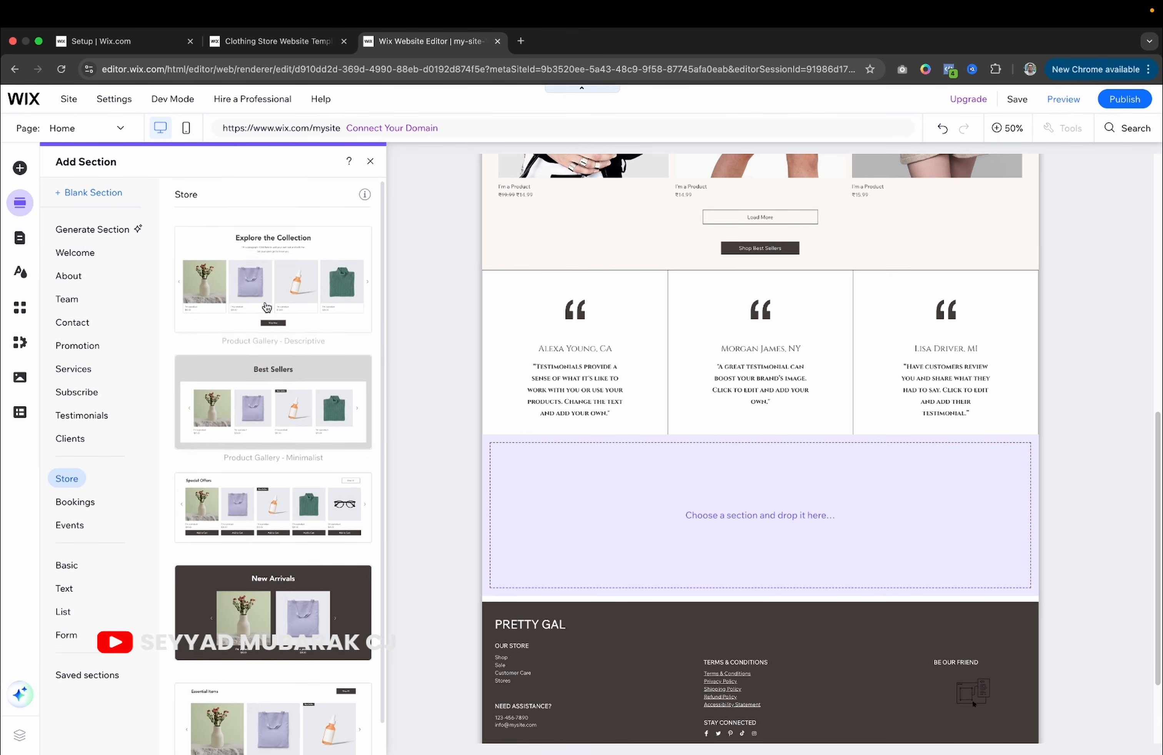
scroll(269, 406, down, 2)
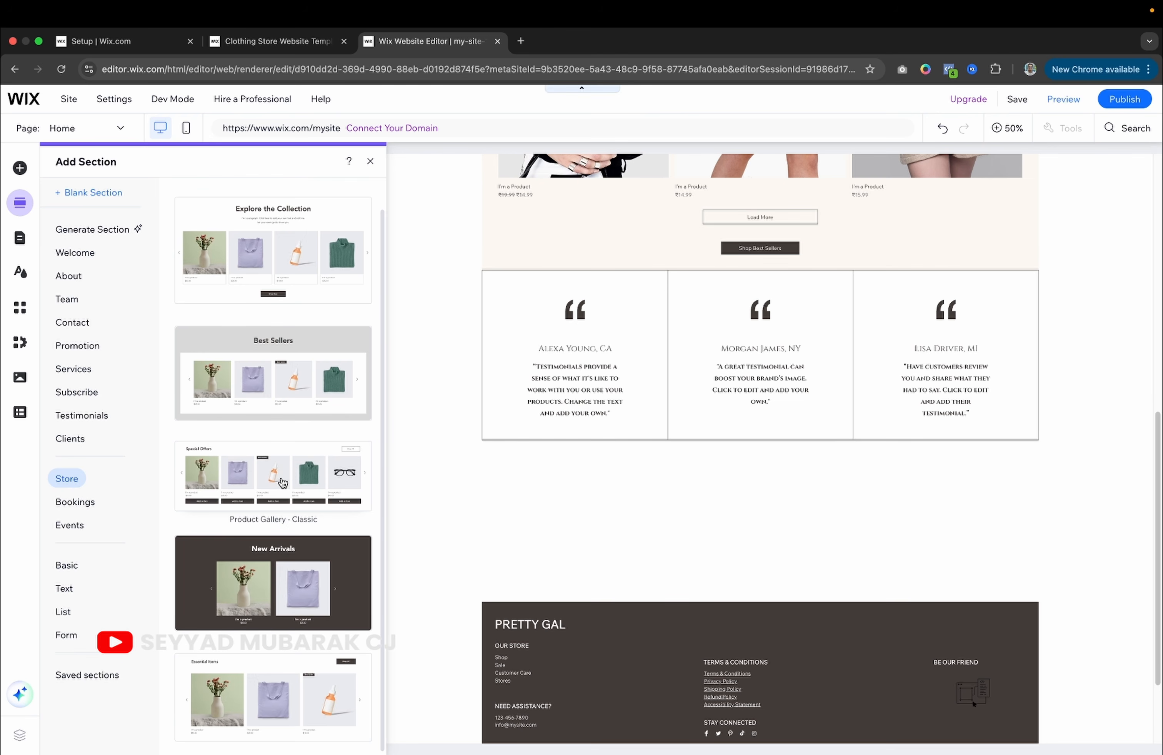
click(283, 483)
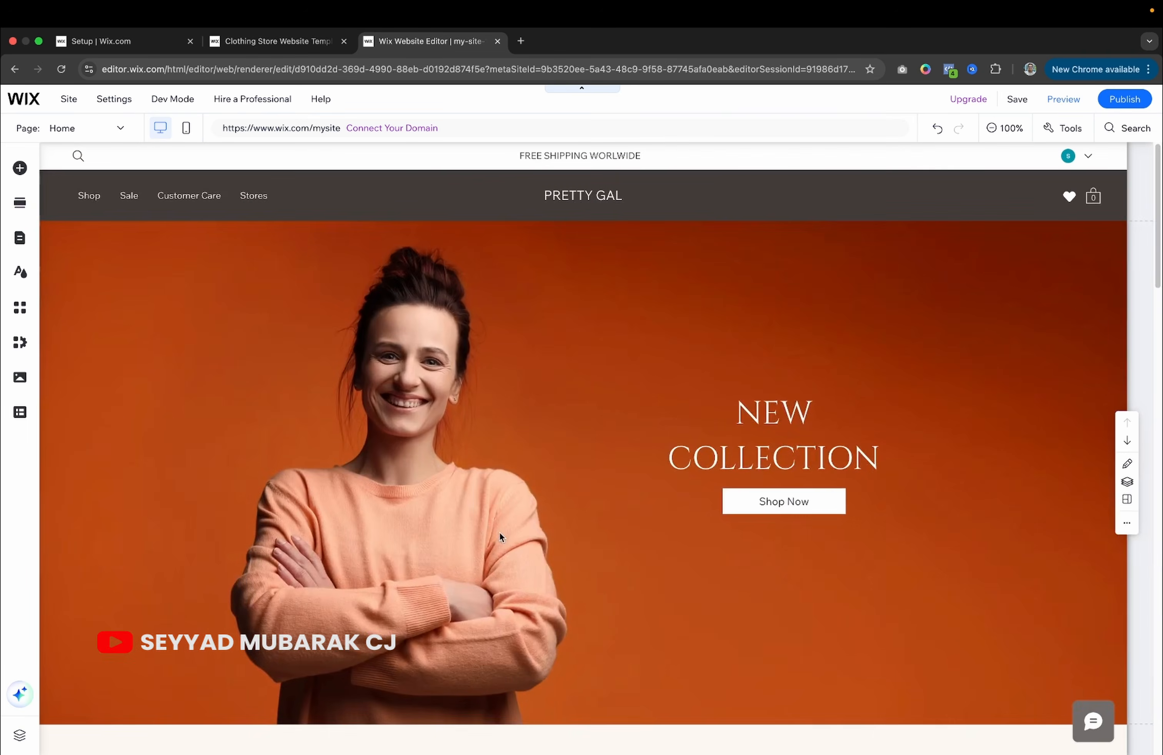
scroll(499, 534, down, 20)
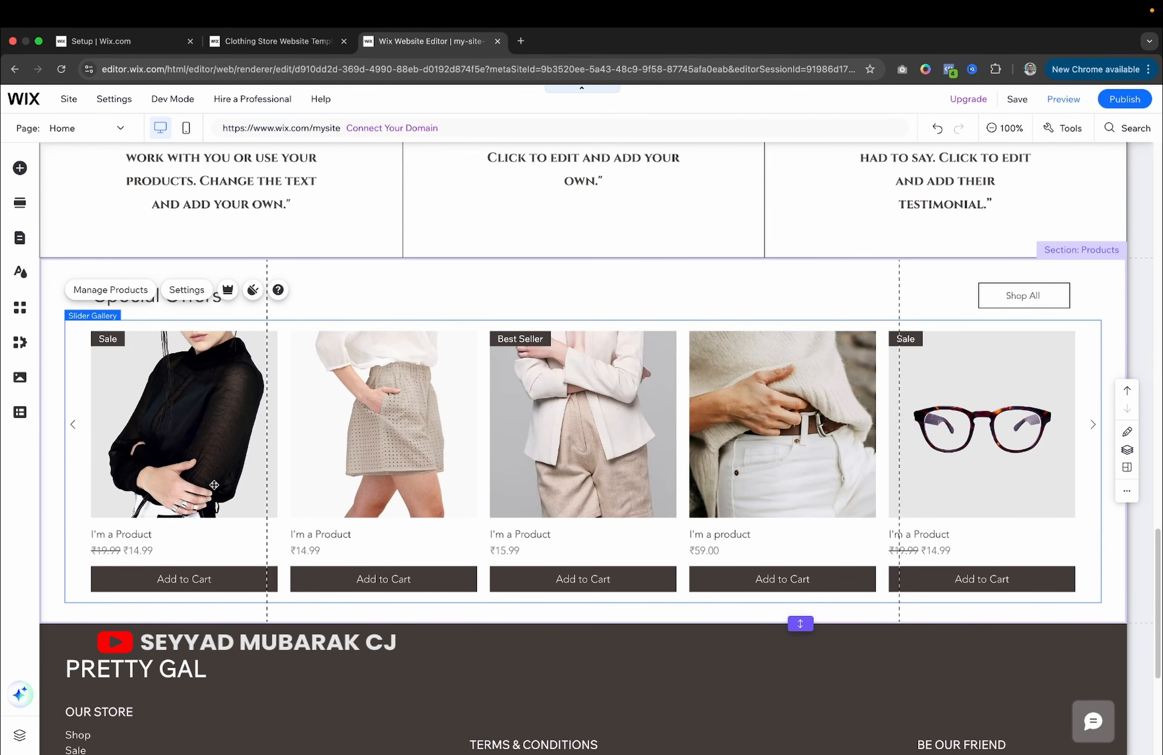
double_click(171, 395)
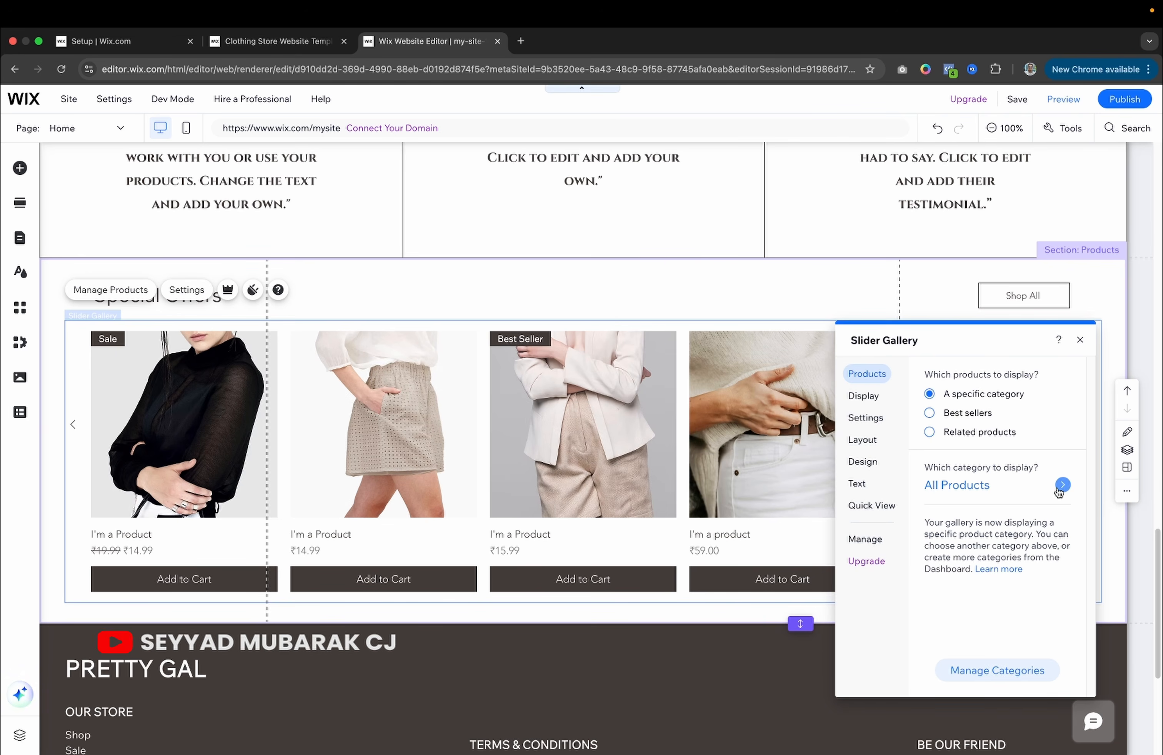
click(1062, 485)
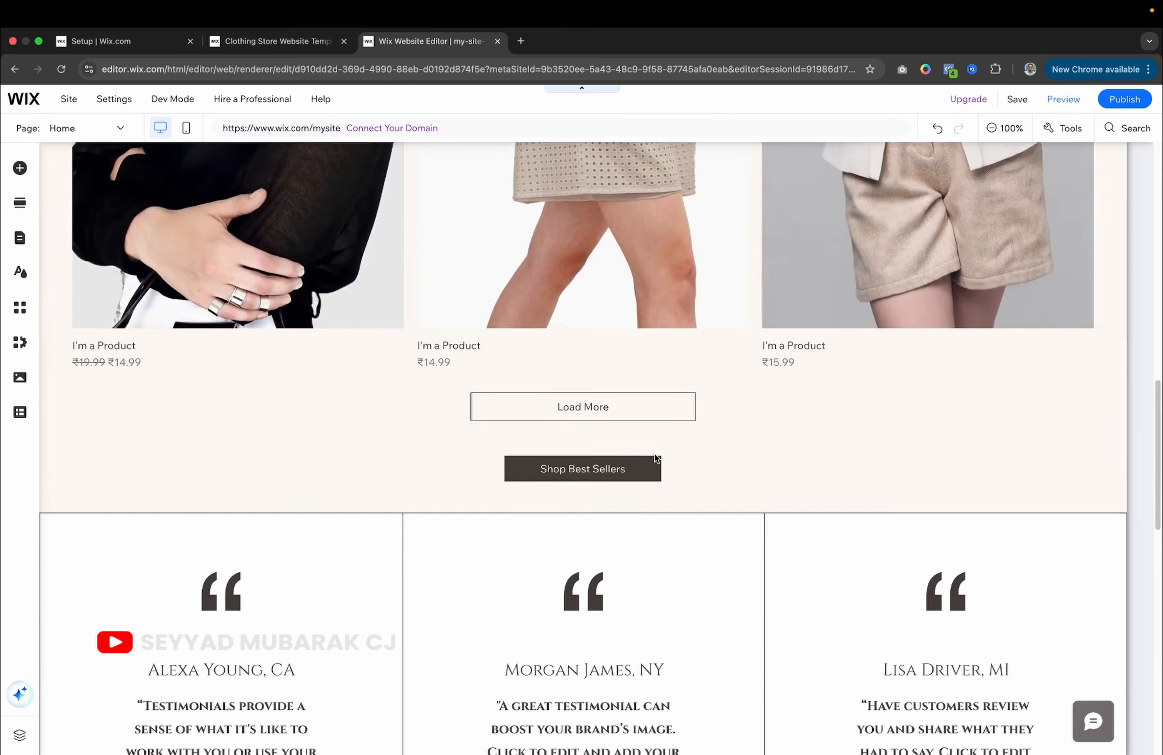
scroll(654, 453, up, 4)
scroll(654, 454, down, 10)
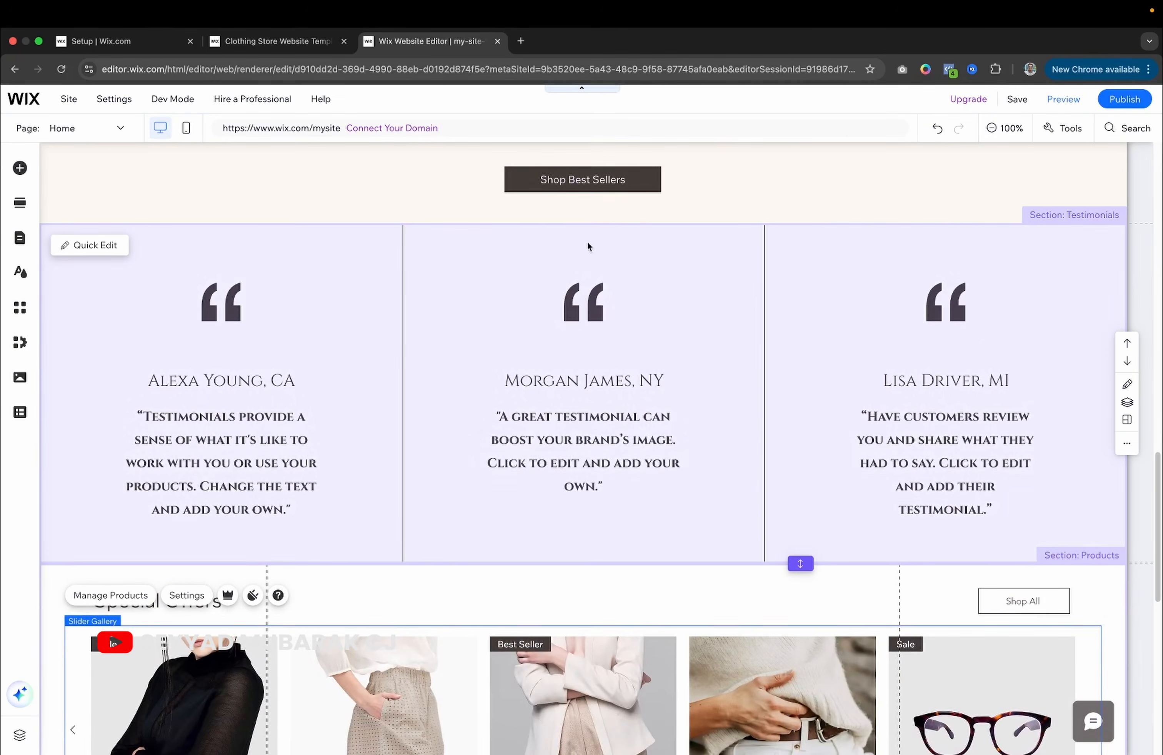
Add an empty section and drop the Welcome design below the hero banner.
click(588, 225)
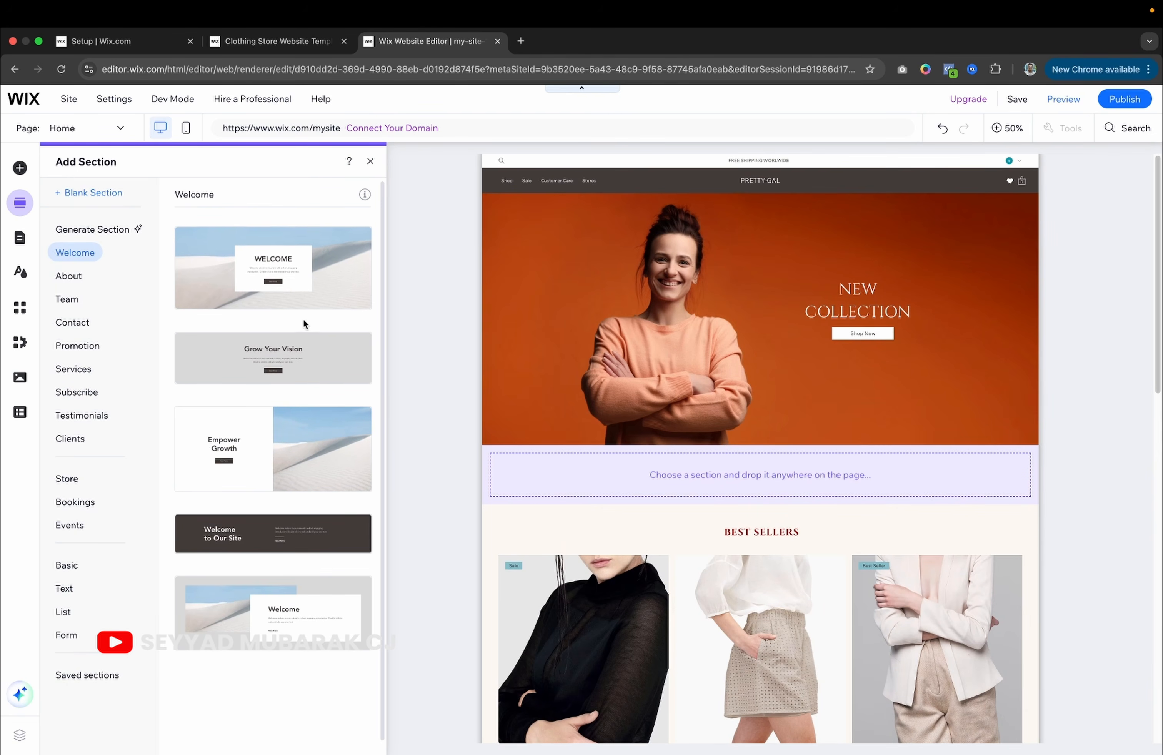
drag(273, 613, 772, 483)
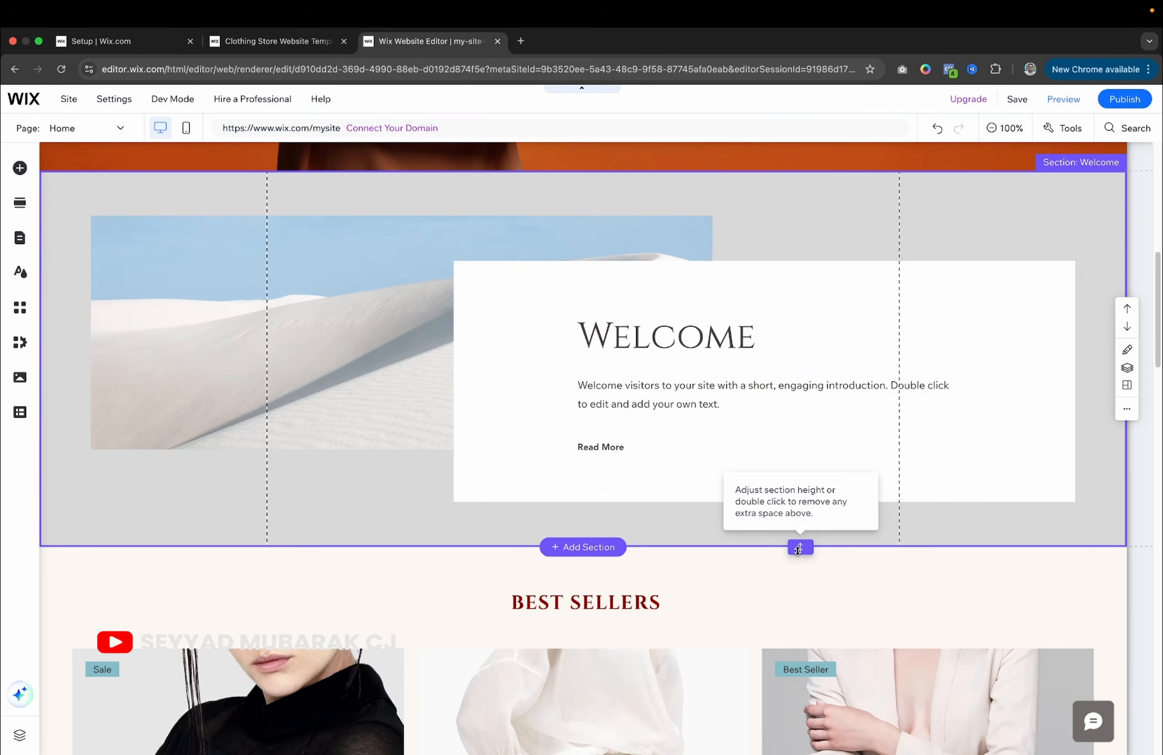
scroll(622, 523, up, 10)
scroll(622, 523, down, 10)
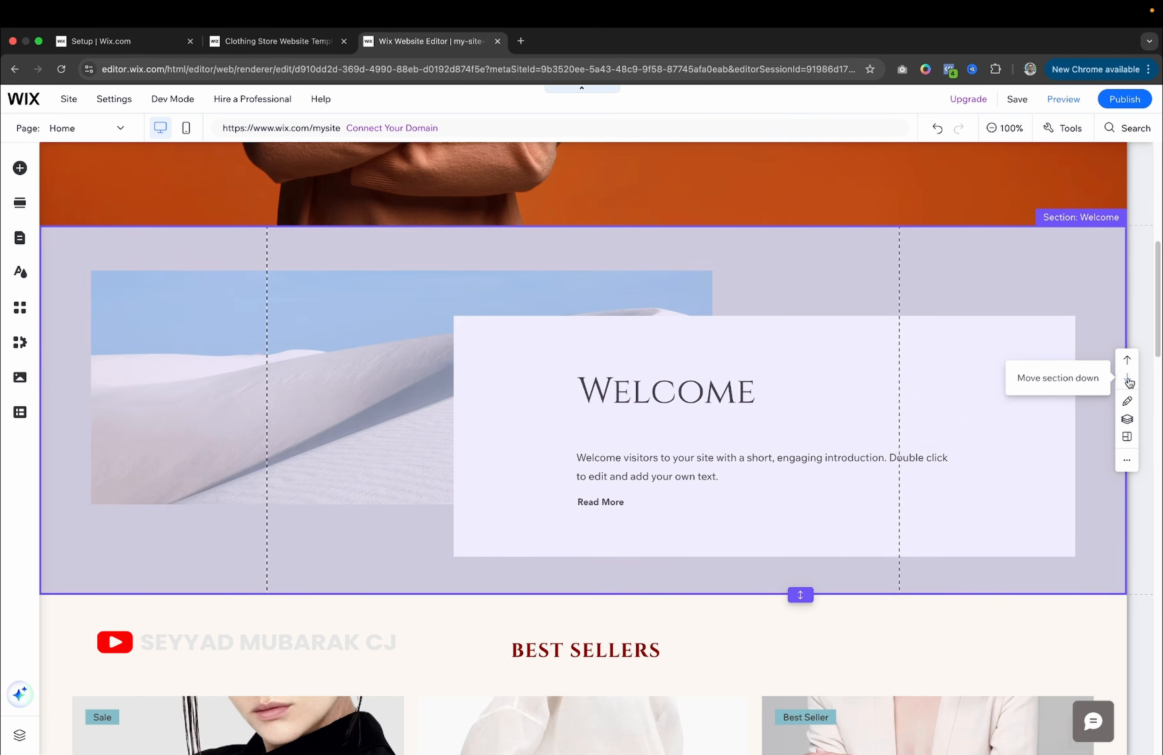
Move the Welcome section down so it follows Best Sellers.
click(1129, 381)
scroll(902, 379, up, 5)
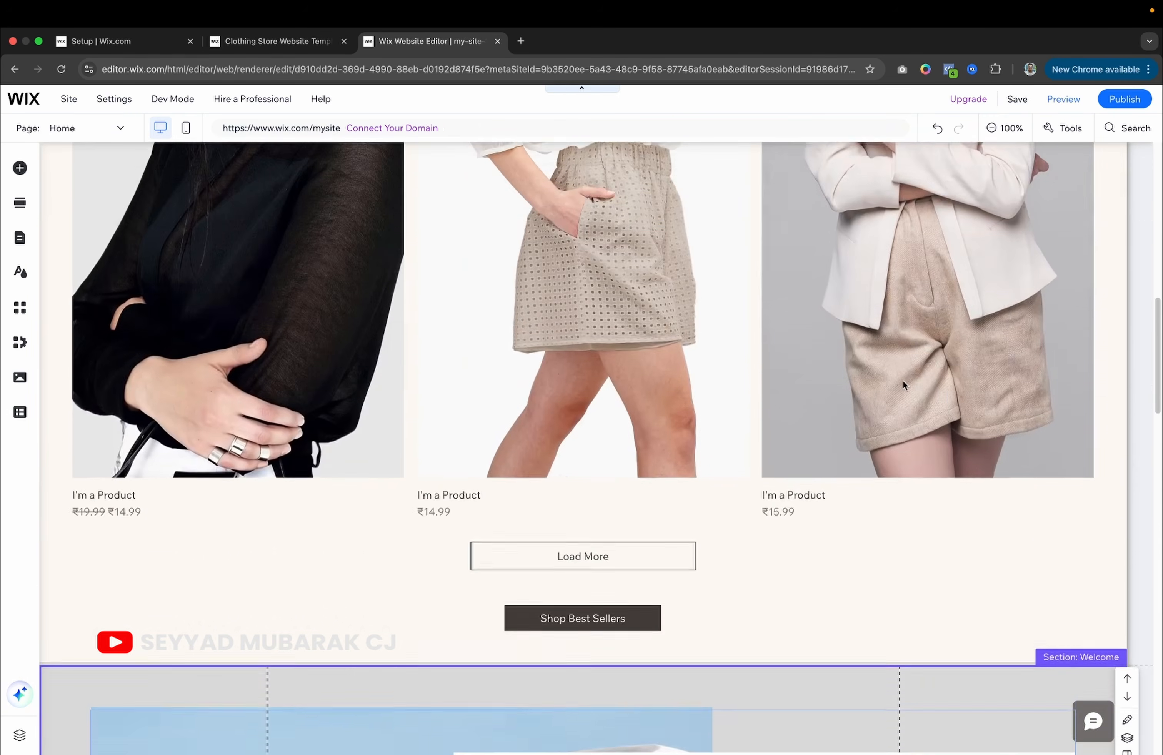
scroll(903, 381, down, 15)
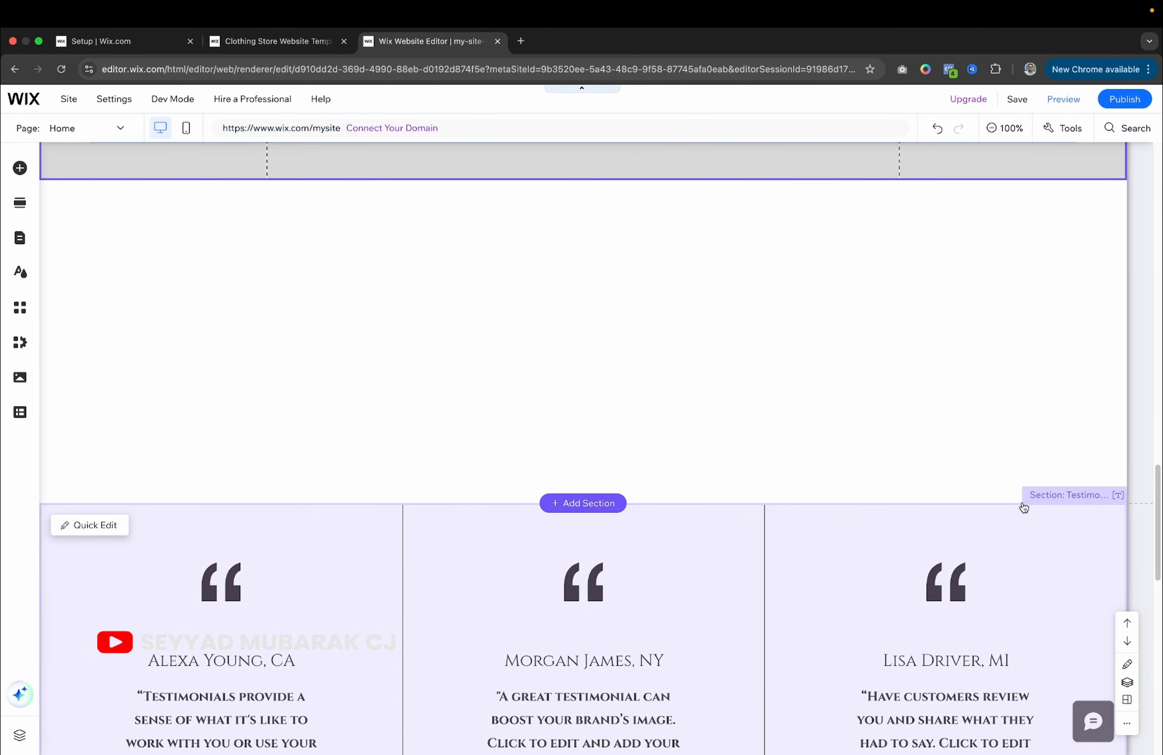
Move the Testimonials section below the Special Offers gallery.
click(1030, 510)
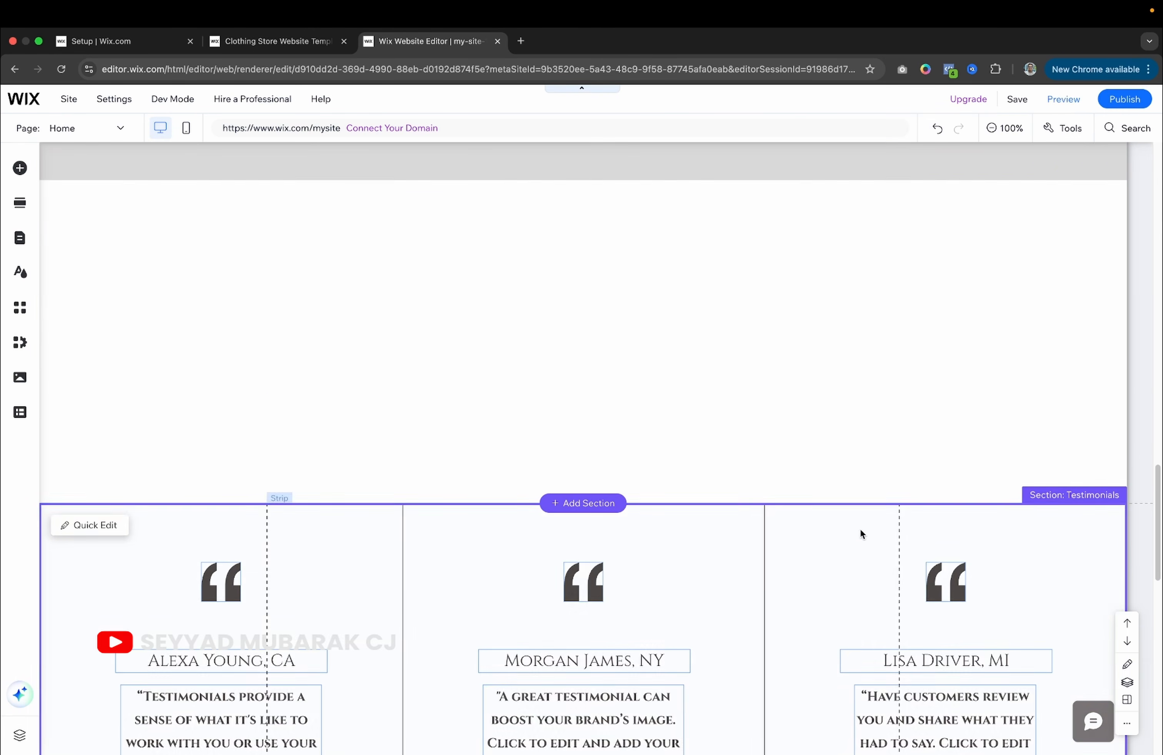
scroll(859, 529, down, 3)
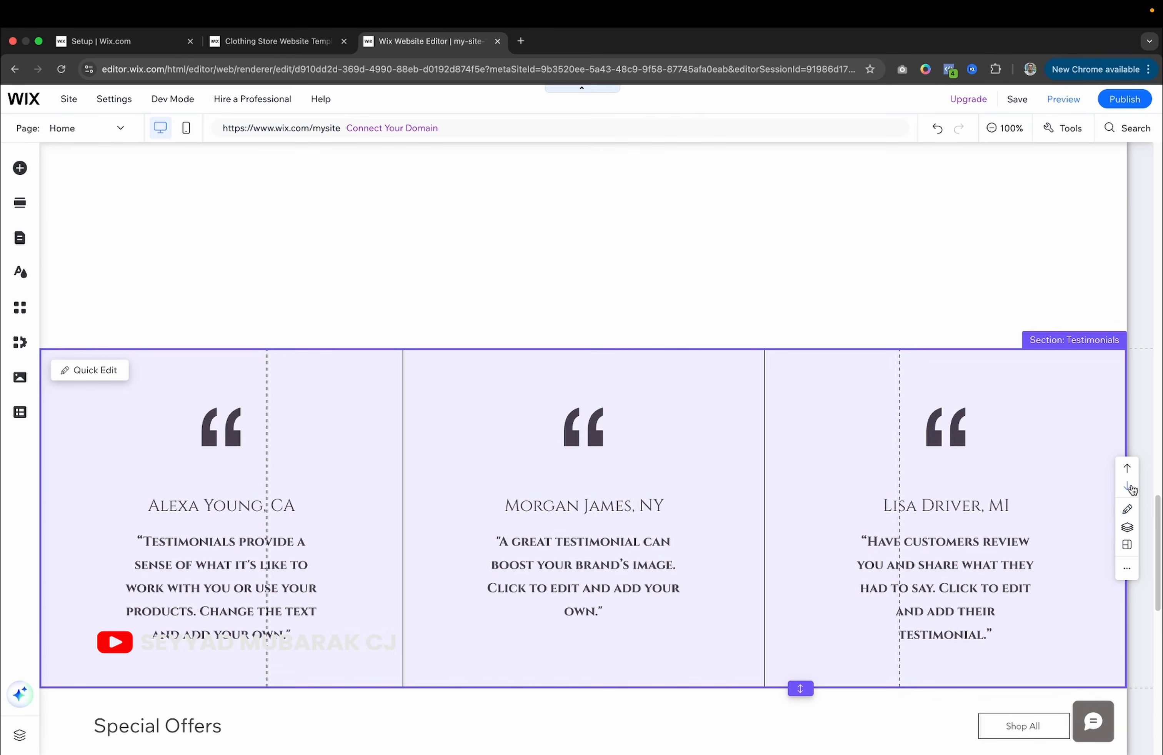
click(1127, 486)
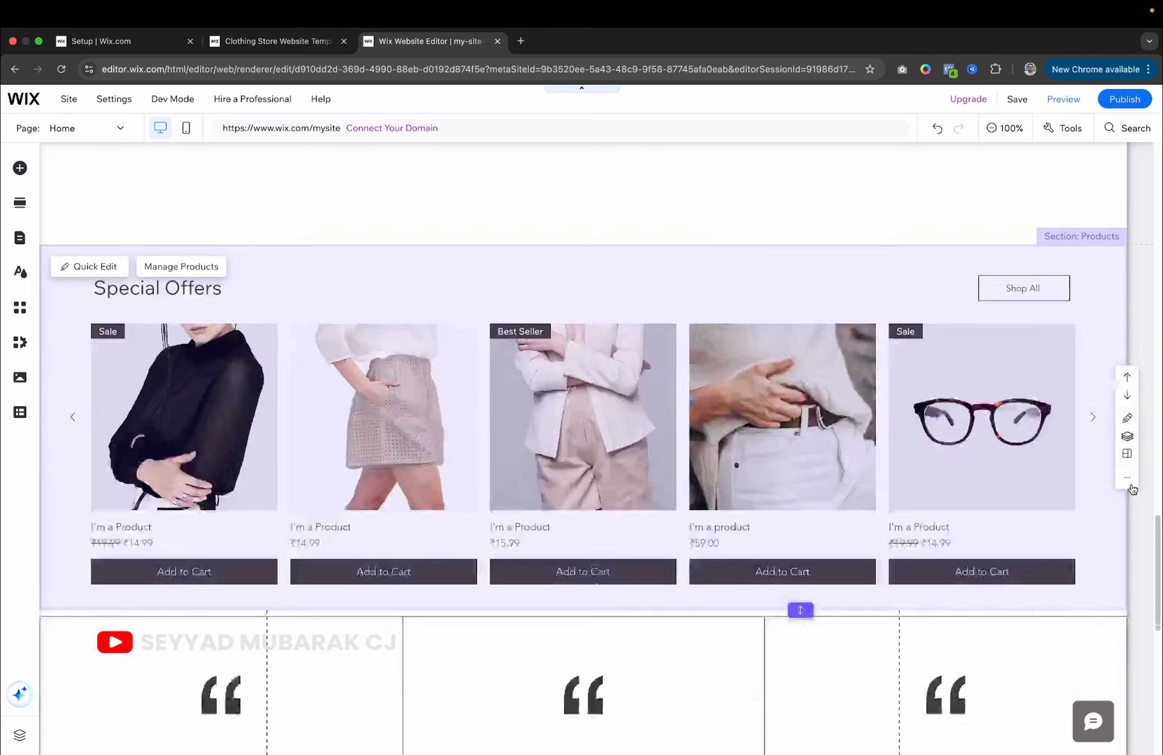
scroll(869, 454, up, 10)
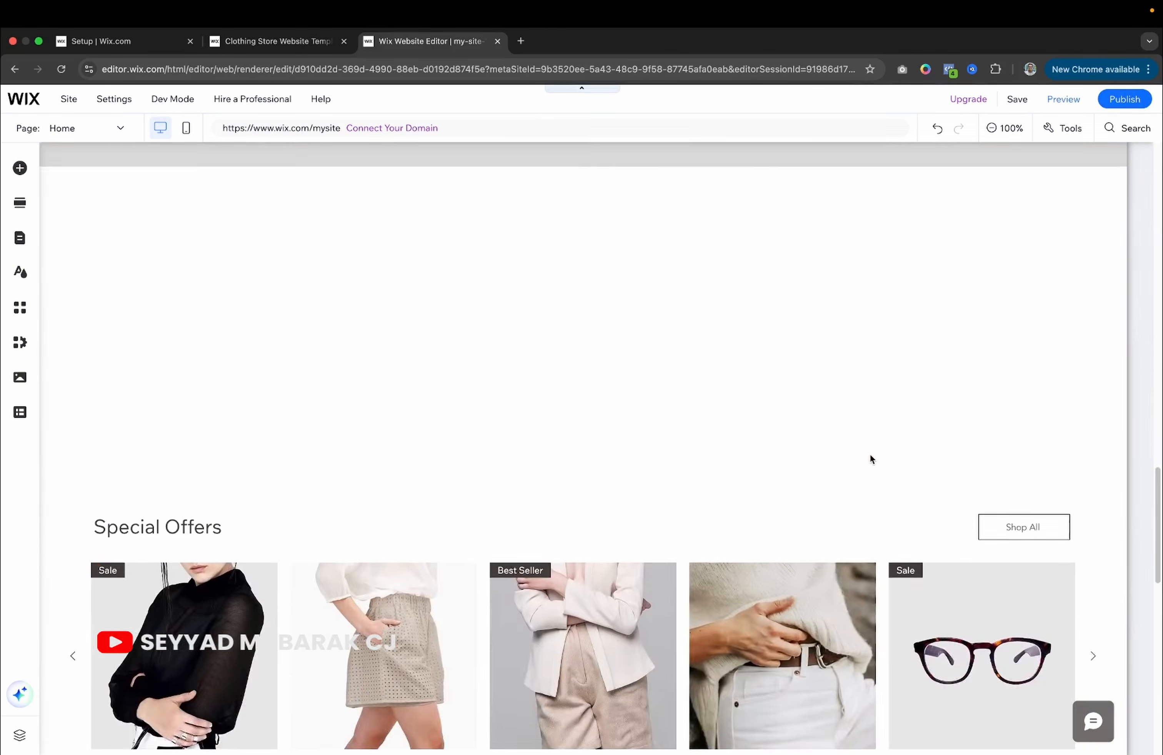
scroll(863, 466, down, 5)
Delete the empty section sitting under the Welcome section.
click(840, 466)
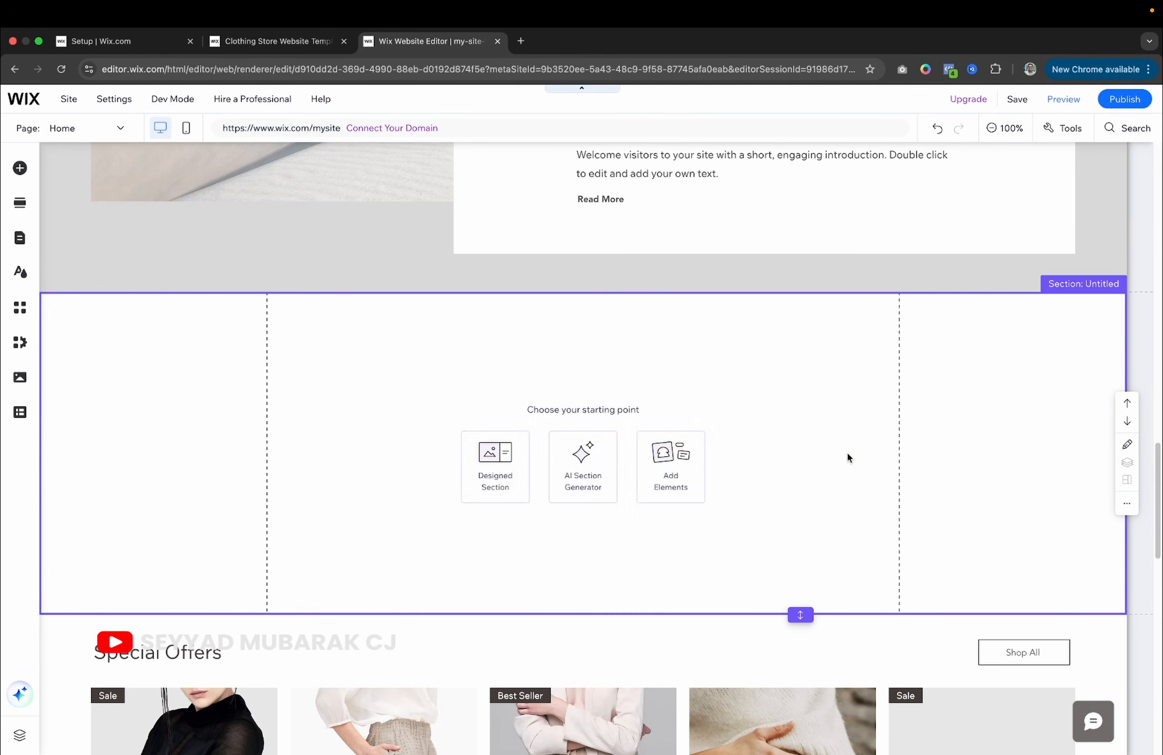
key(Delete)
scroll(842, 414, up, 14)
scroll(842, 415, down, 15)
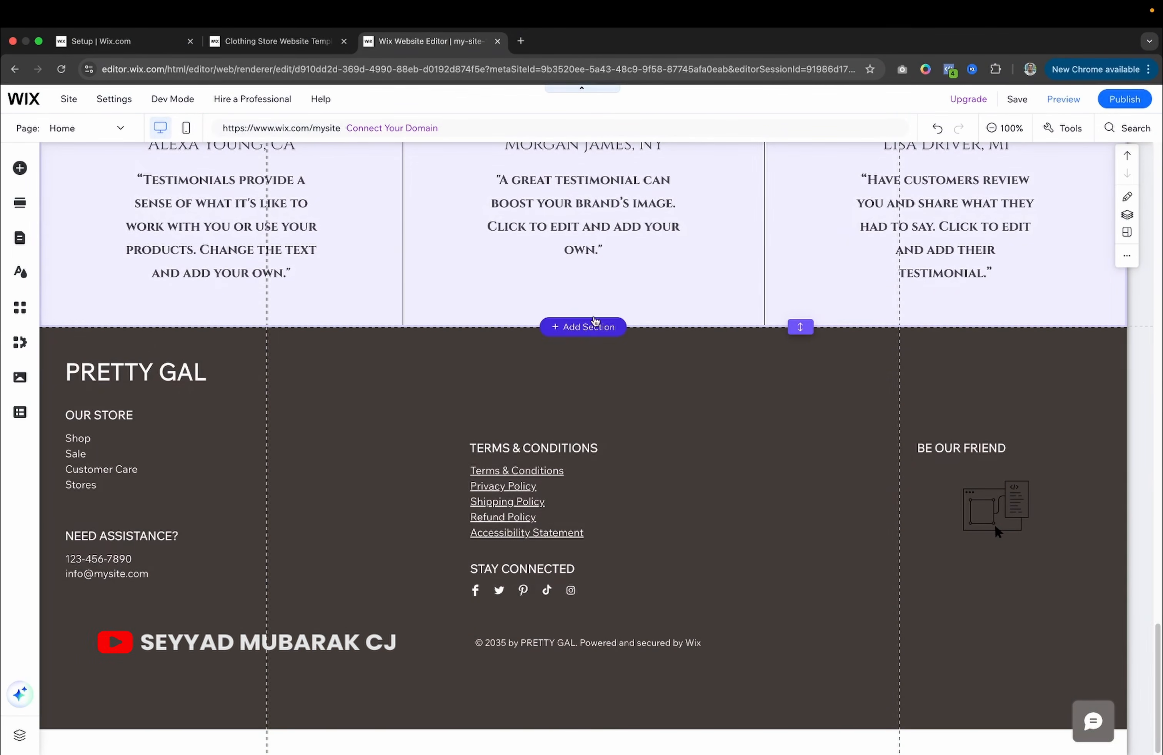
scroll(539, 308, up, 4)
scroll(598, 343, down, 1)
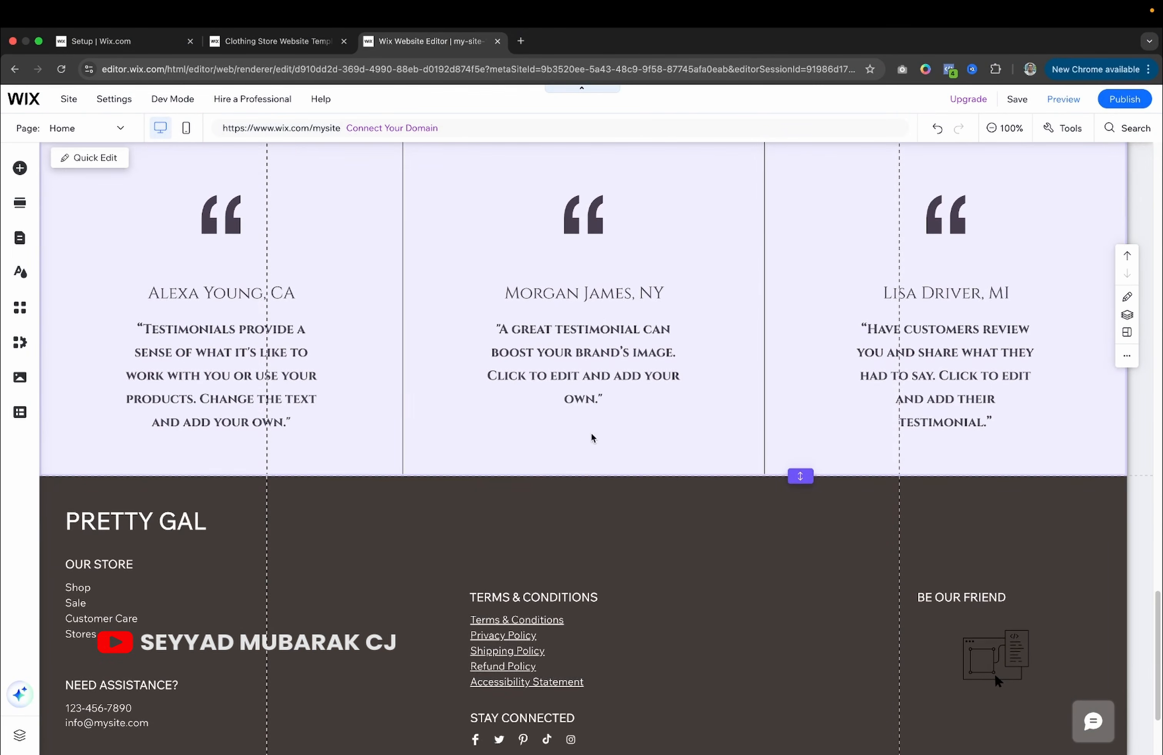
Add a designed section above the footer and browse the Contact category designs.
click(579, 478)
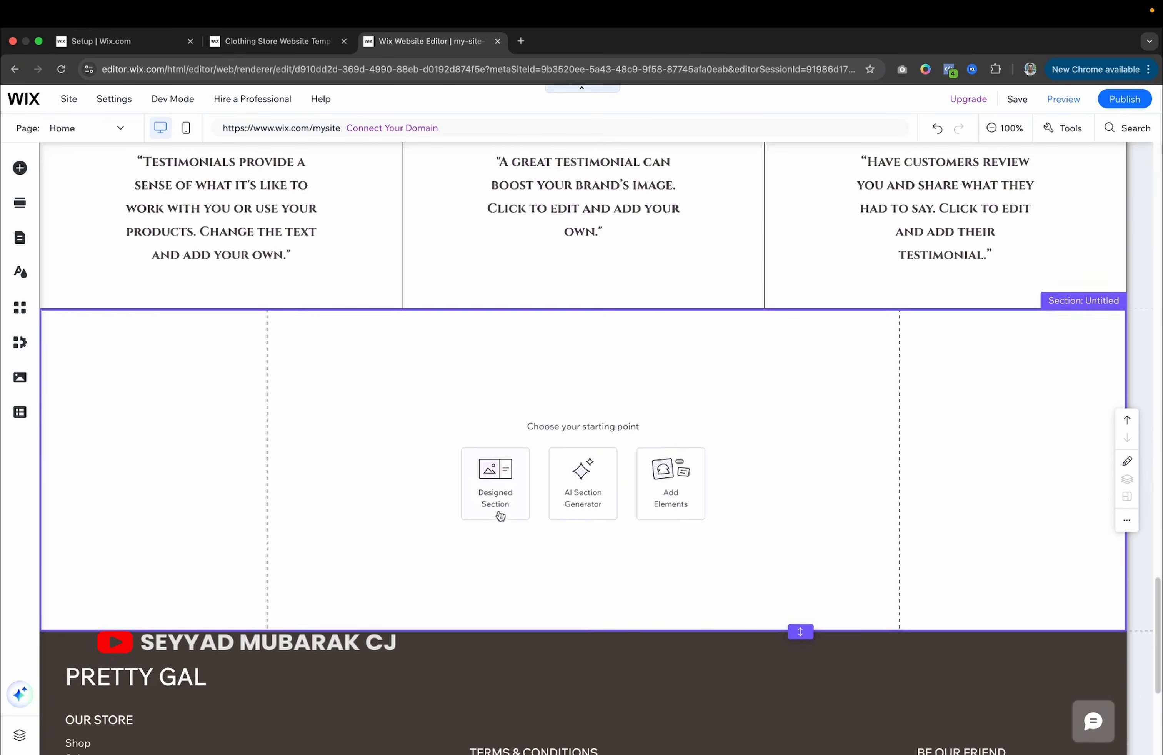
click(499, 454)
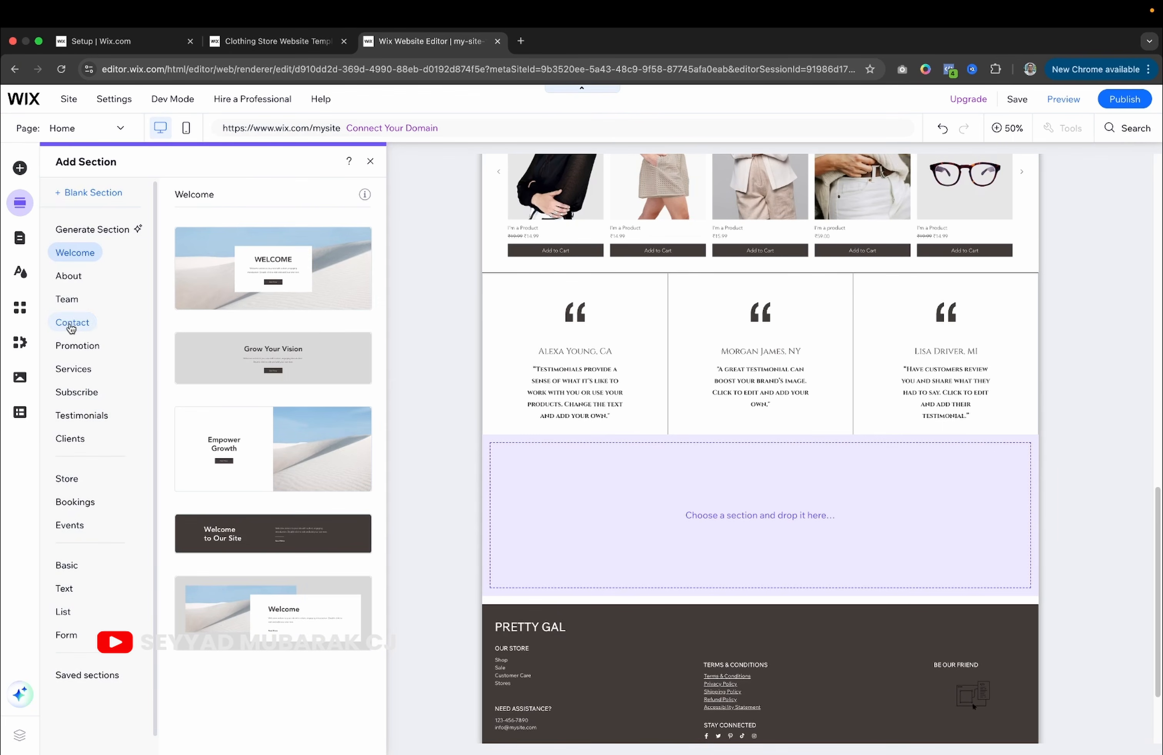
click(72, 327)
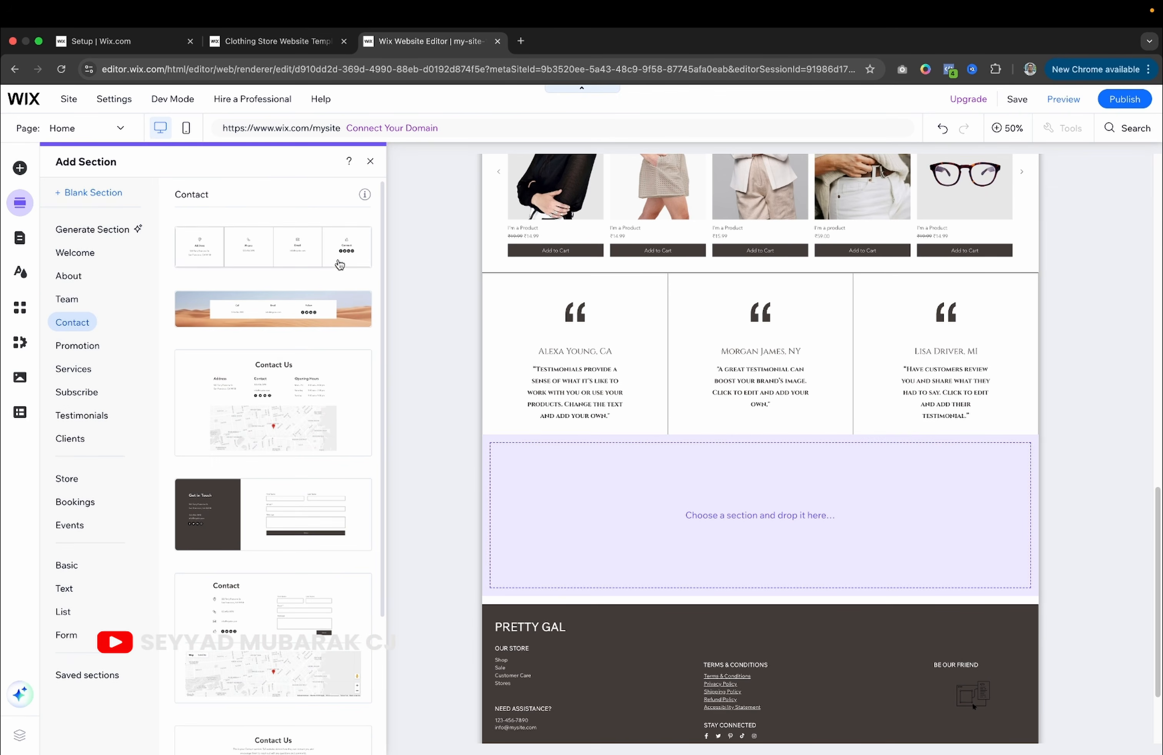
scroll(273, 440, down, 2)
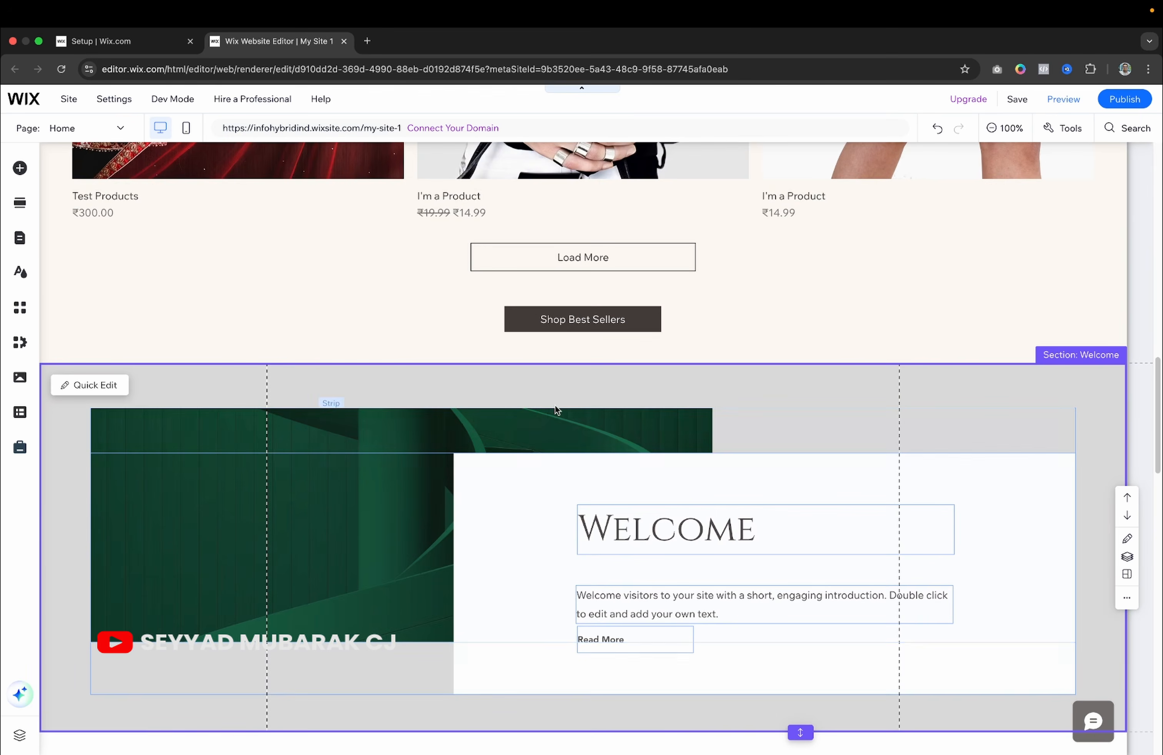
Add a new section at the Welcome section's top border, below the best-sellers gallery.
scroll(613, 331, up, 5)
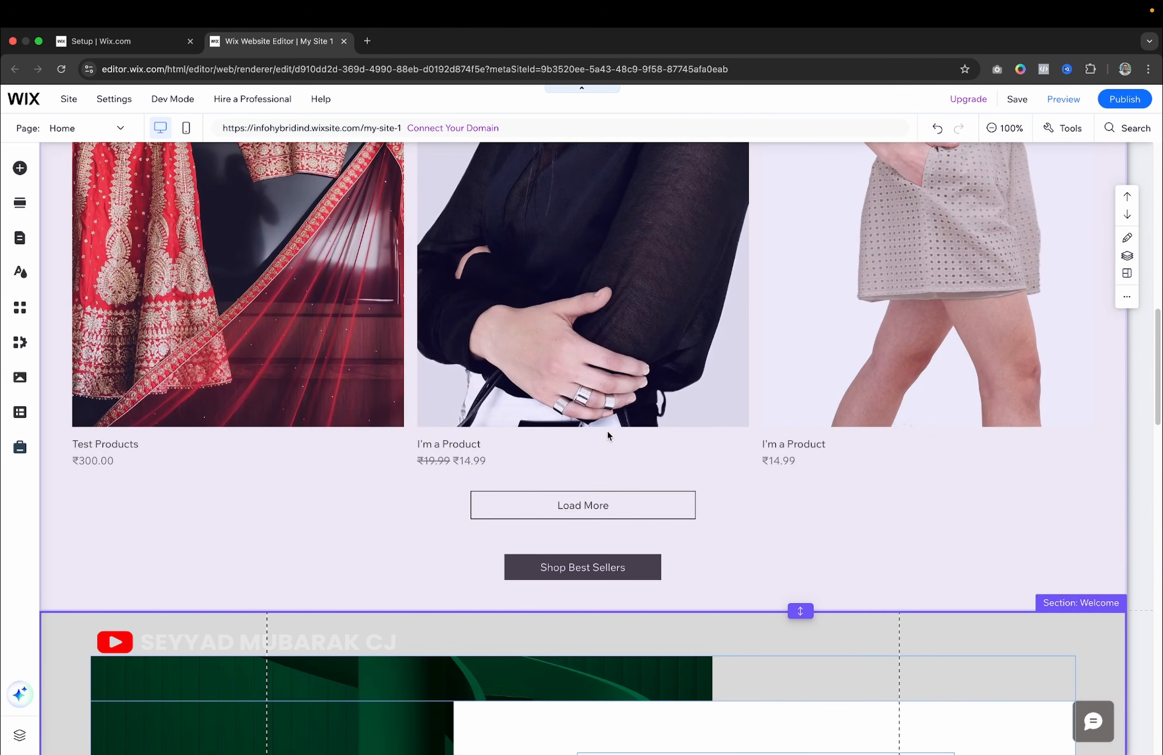
scroll(607, 430, down, 2)
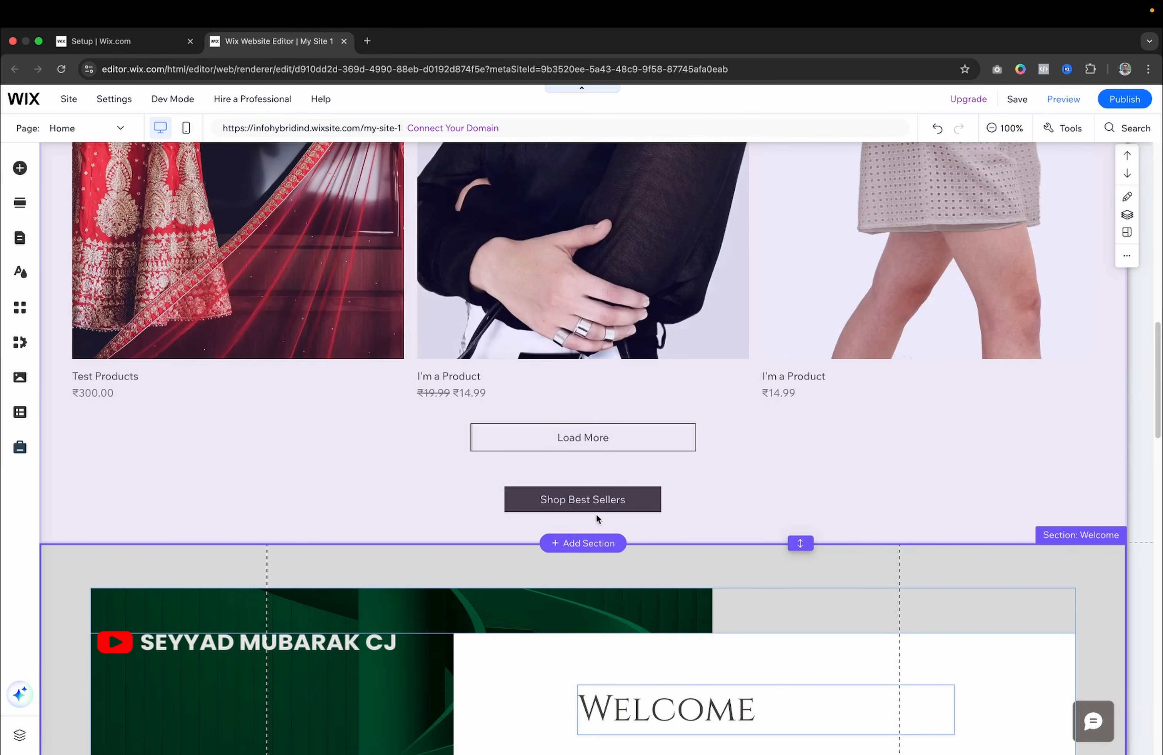
click(590, 537)
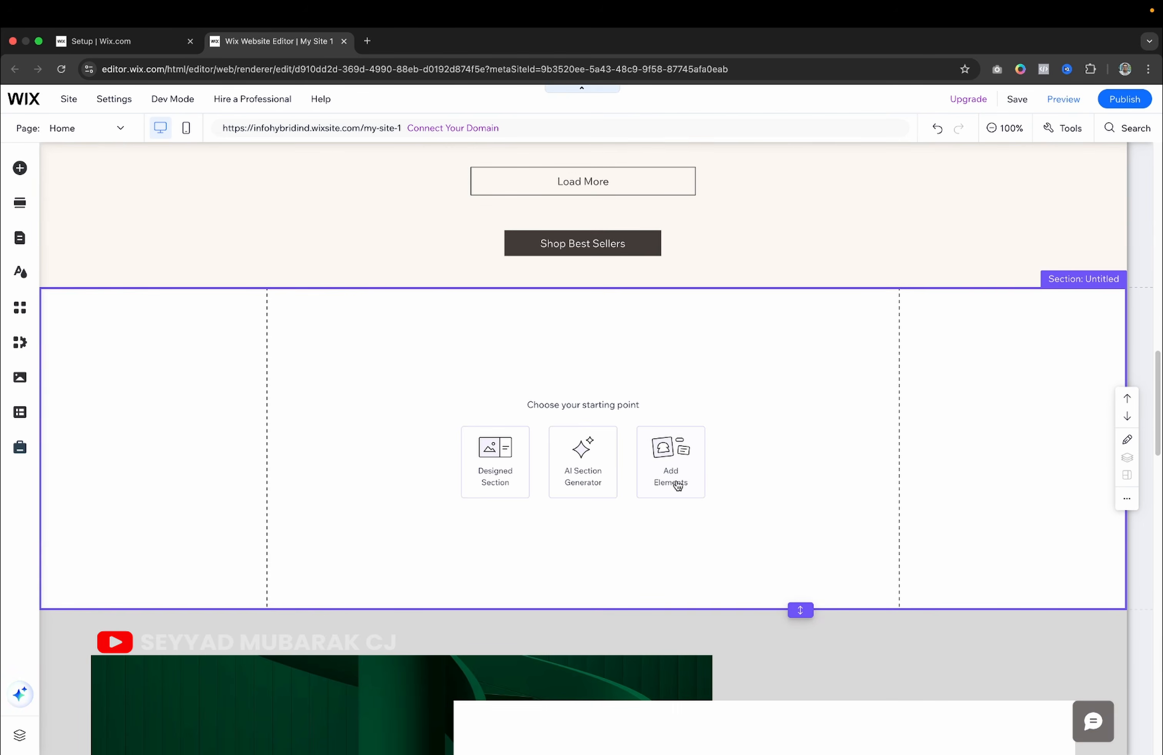
Add a Heading 1 title from Themed Text to the new section.
click(671, 463)
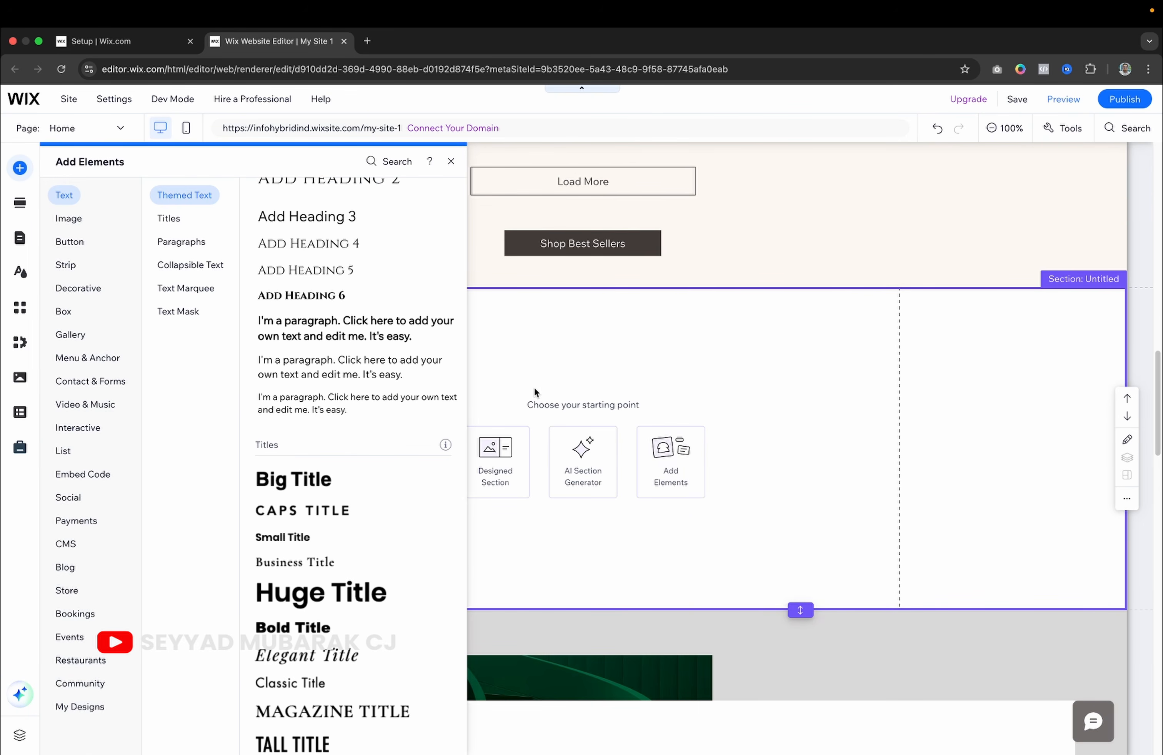
scroll(328, 418, down, 7)
scroll(328, 417, up, 8)
click(348, 241)
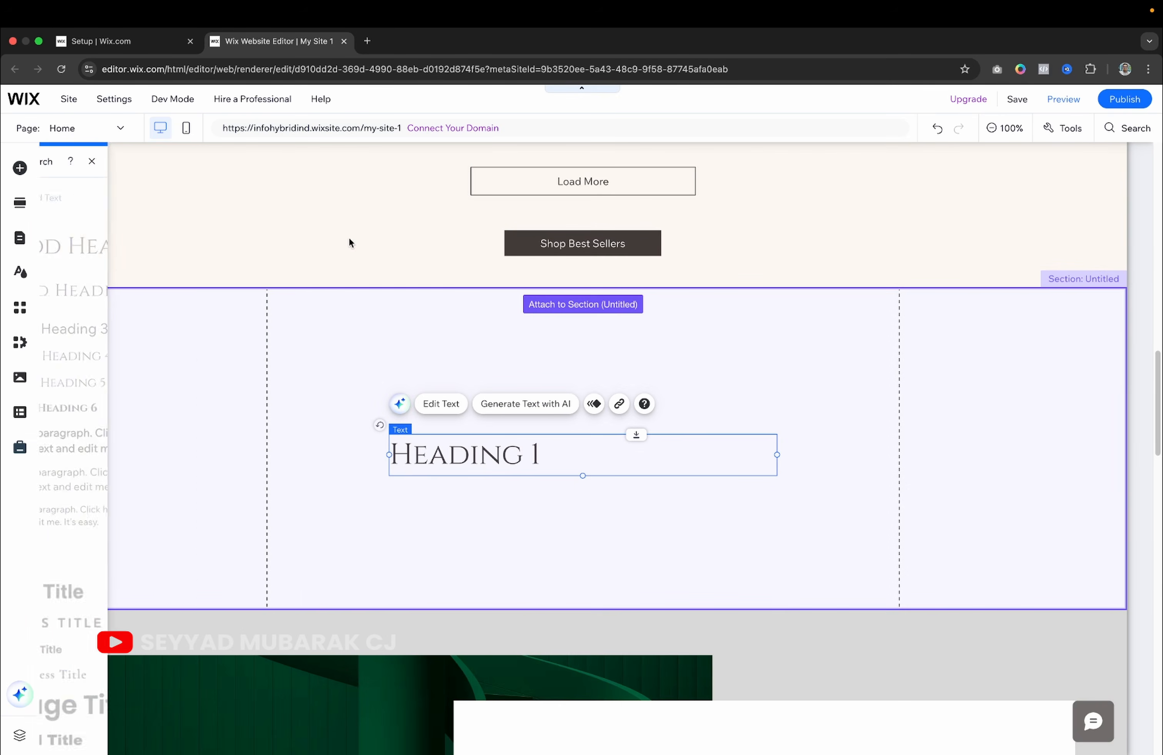
click(529, 505)
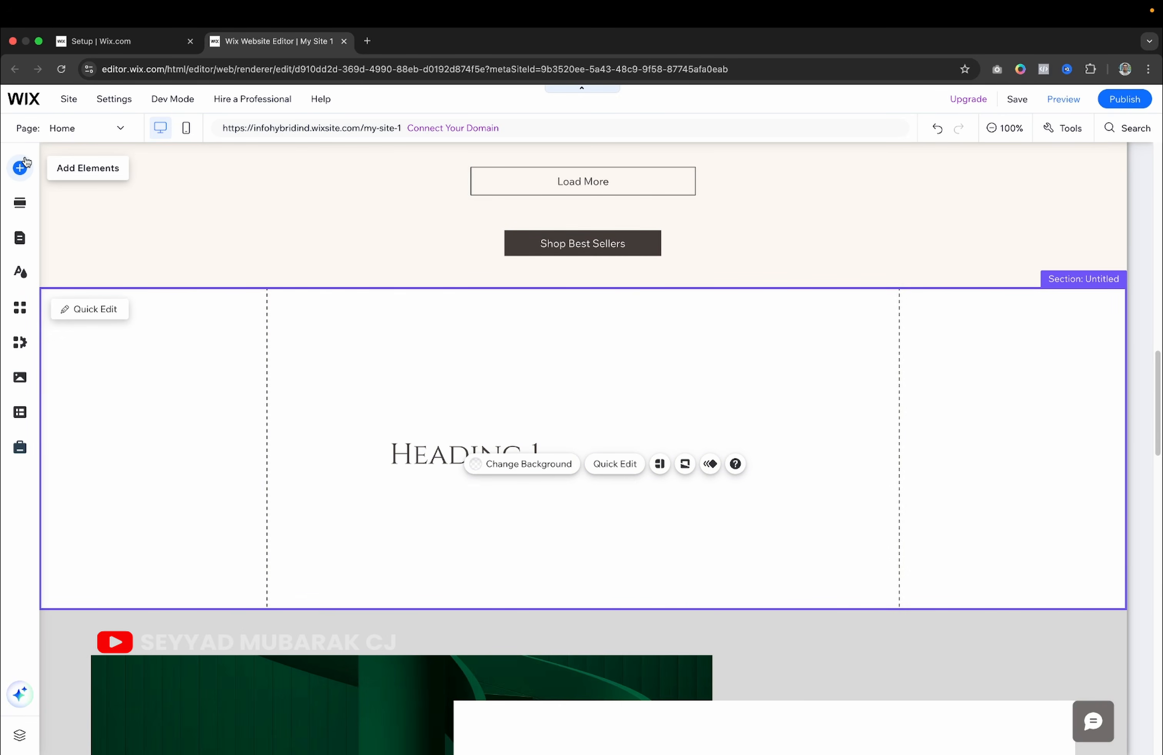
Place the Avenir Light sample paragraph just beneath the Heading 1 title.
click(20, 167)
click(179, 311)
click(169, 218)
click(174, 243)
click(177, 265)
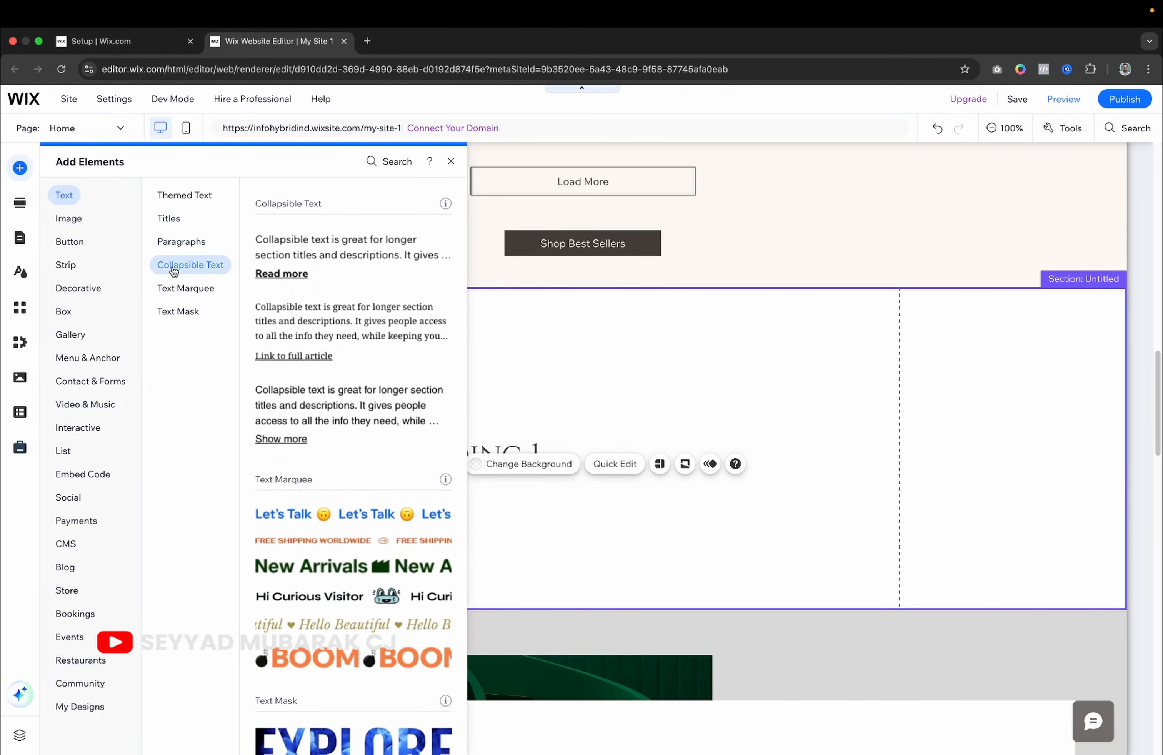
click(192, 312)
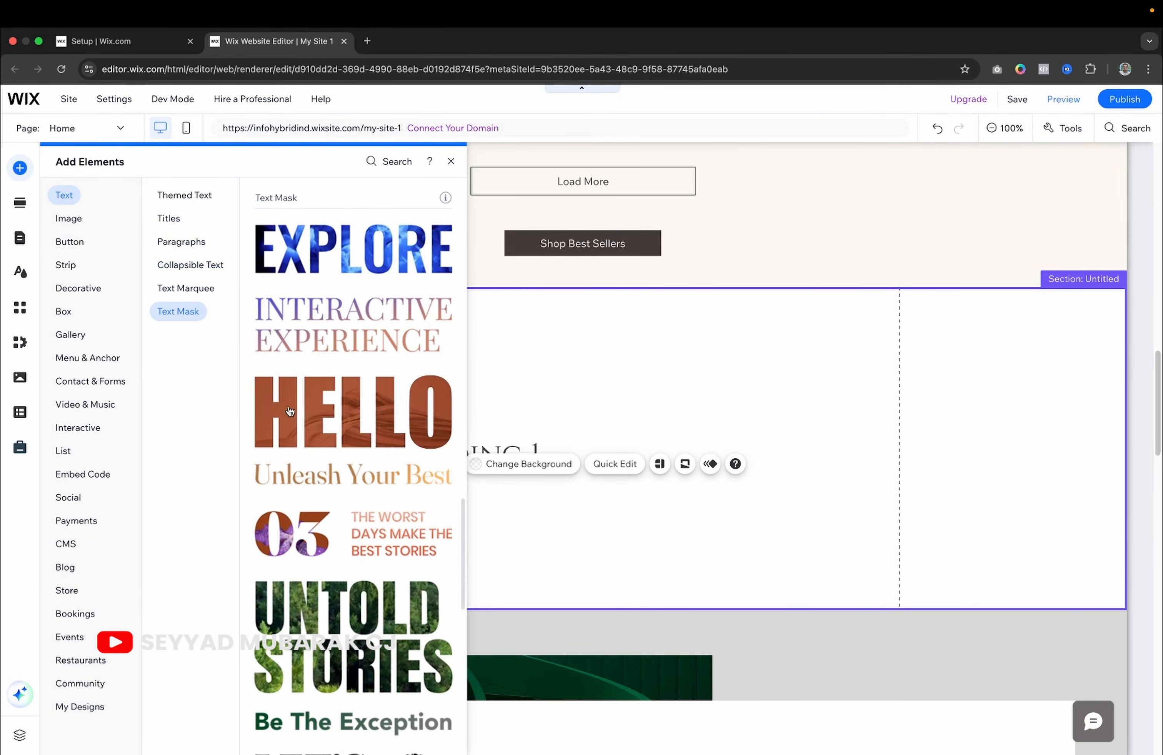
click(185, 288)
click(182, 264)
click(184, 244)
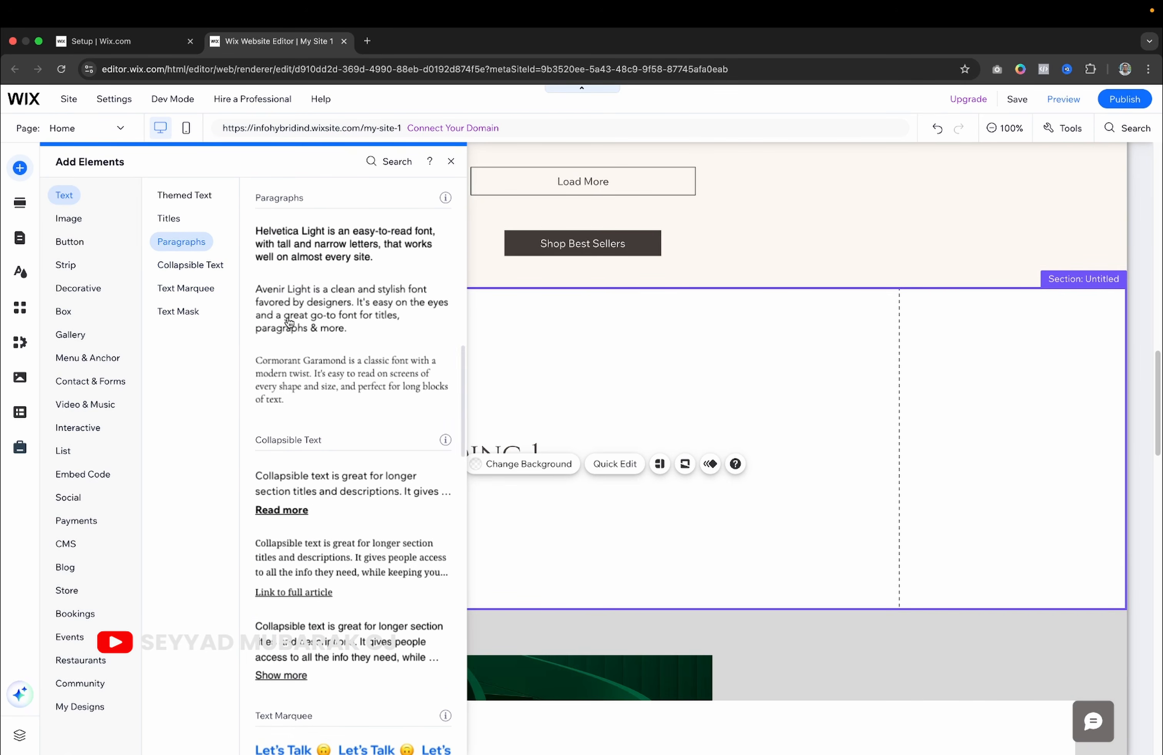
mouse_move(290, 323)
mouse_down()
mouse_move(529, 374)
mouse_move(548, 504)
mouse_move(433, 481)
mouse_move(424, 464)
mouse_move(481, 392)
mouse_move(491, 496)
mouse_move(487, 360)
mouse_up()
drag(454, 510, 451, 420)
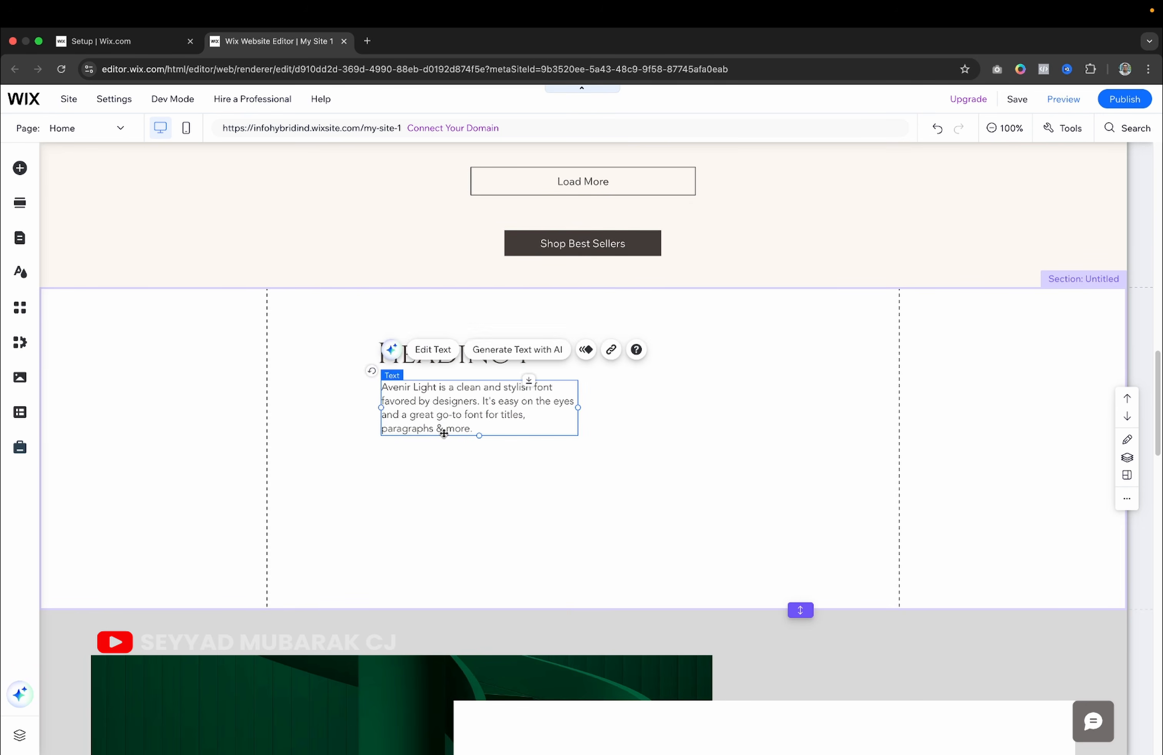
Browse Decorative, Video & Music and Pro Galleries elements, then delete the heading-and-paragraph section.
click(412, 469)
click(32, 171)
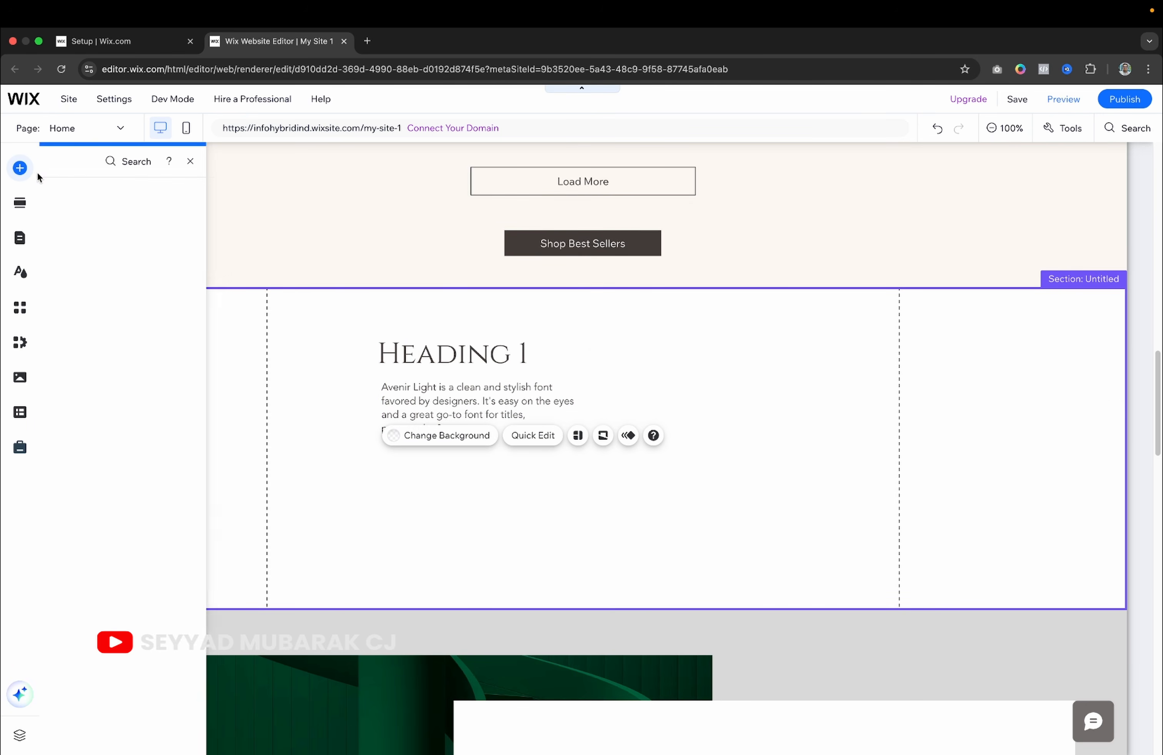
click(96, 288)
click(97, 404)
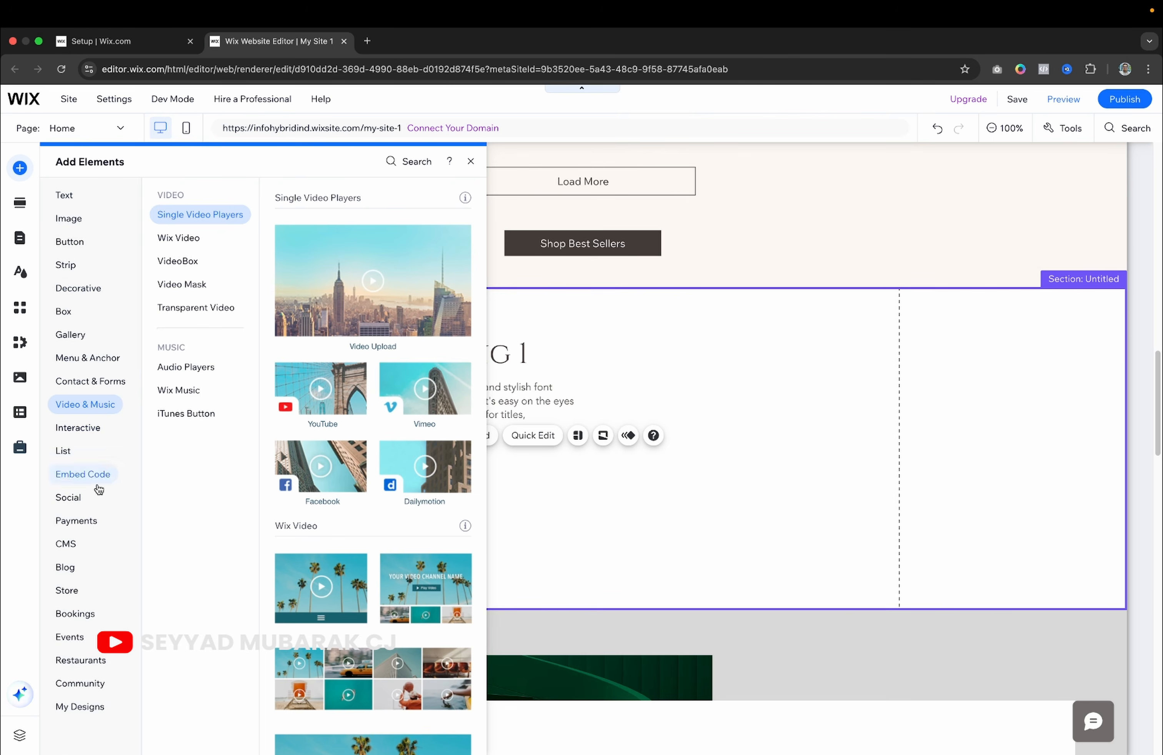
click(81, 358)
click(77, 335)
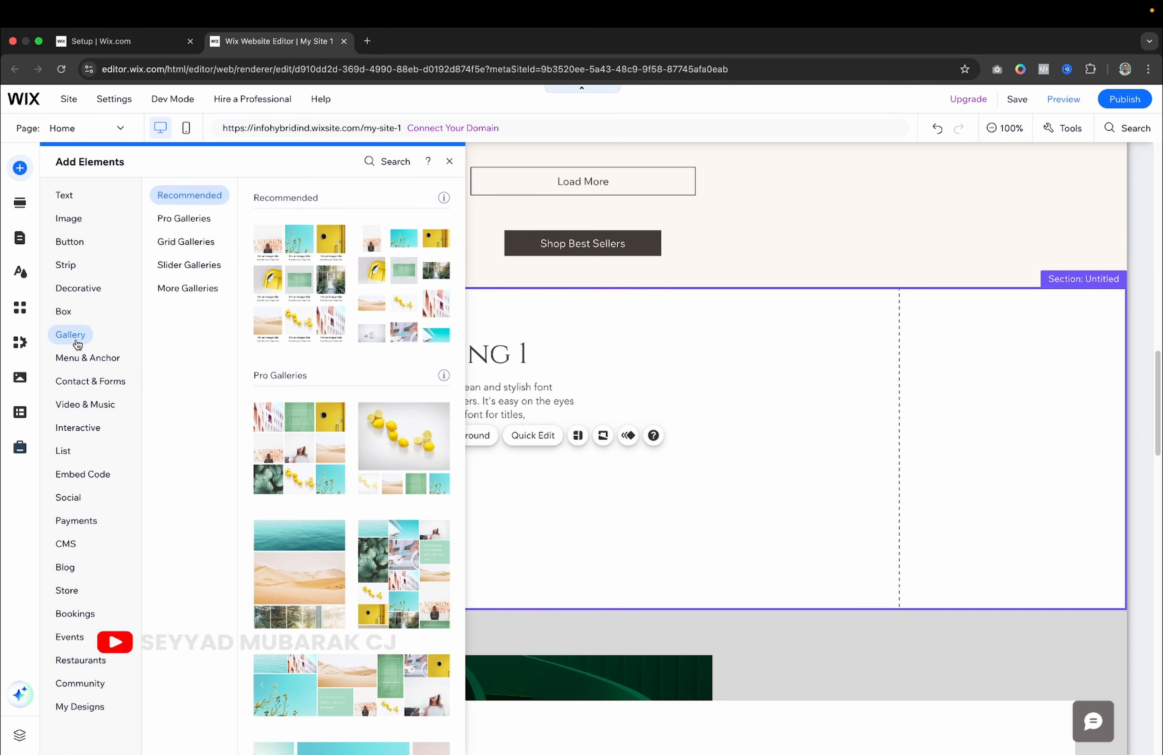
click(184, 219)
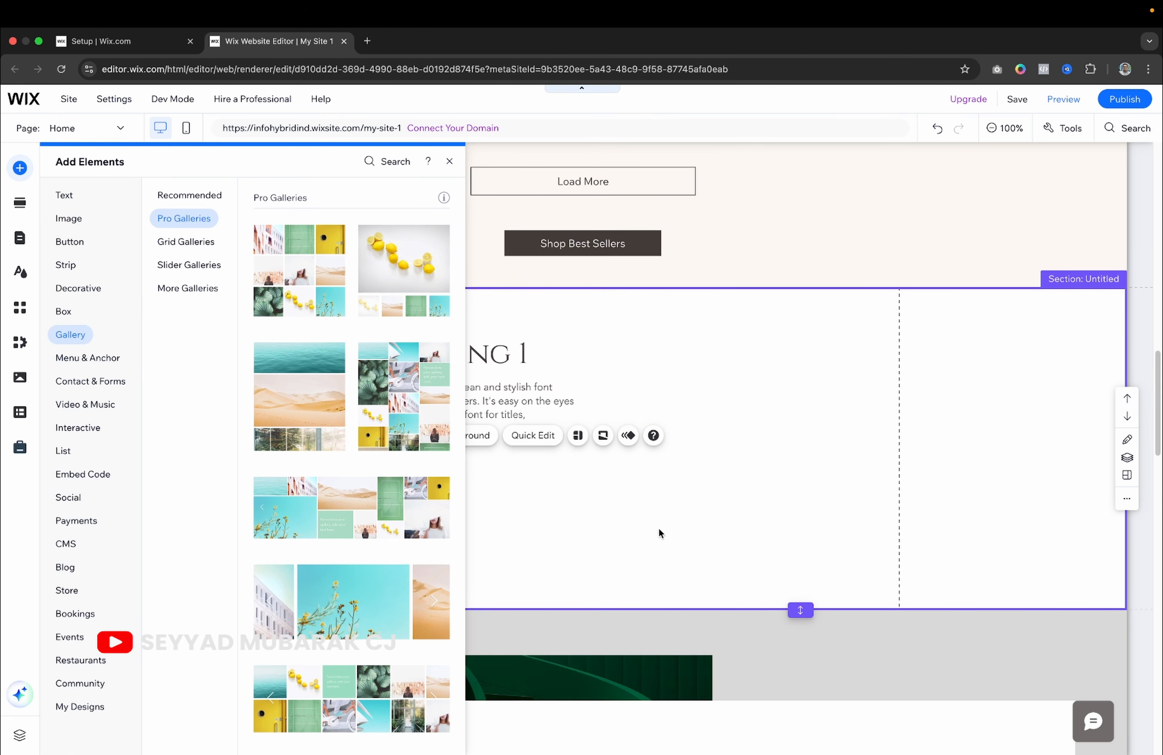
click(794, 462)
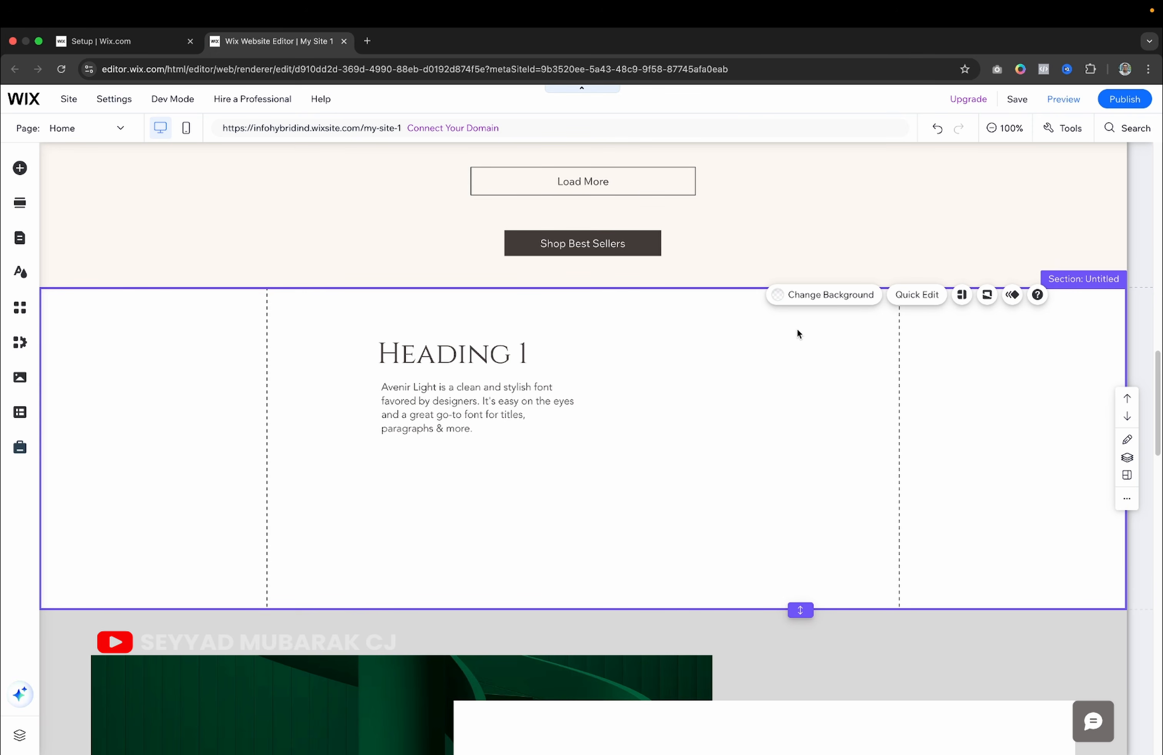
key(Delete)
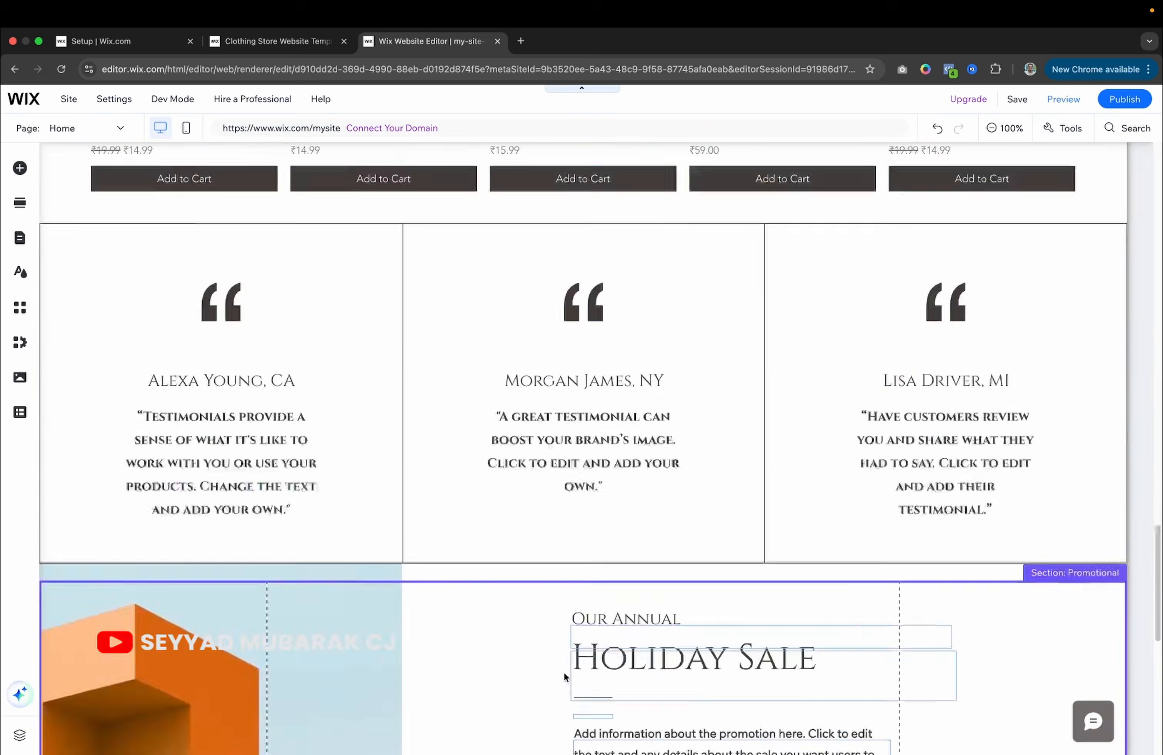
Preview the snowy mountain, then set the Welcome image column background to the dark green image.
scroll(564, 671, up, 15)
scroll(564, 672, up, 15)
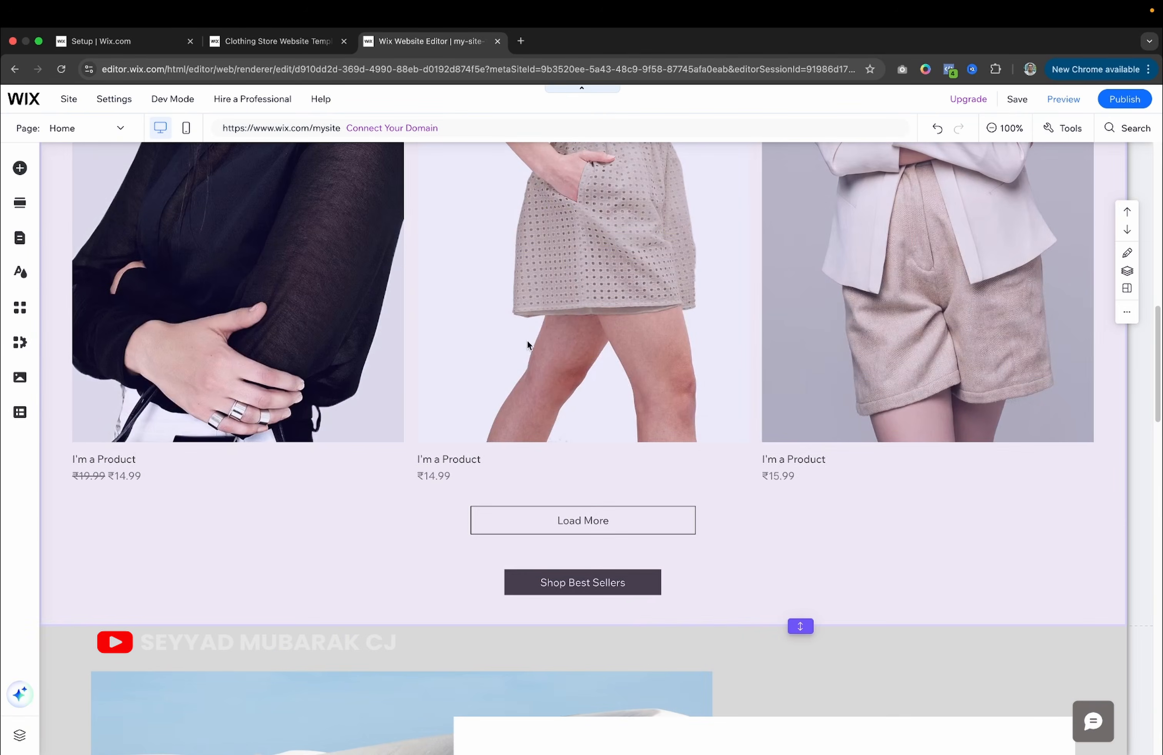
scroll(407, 277, down, 10)
scroll(406, 392, down, 20)
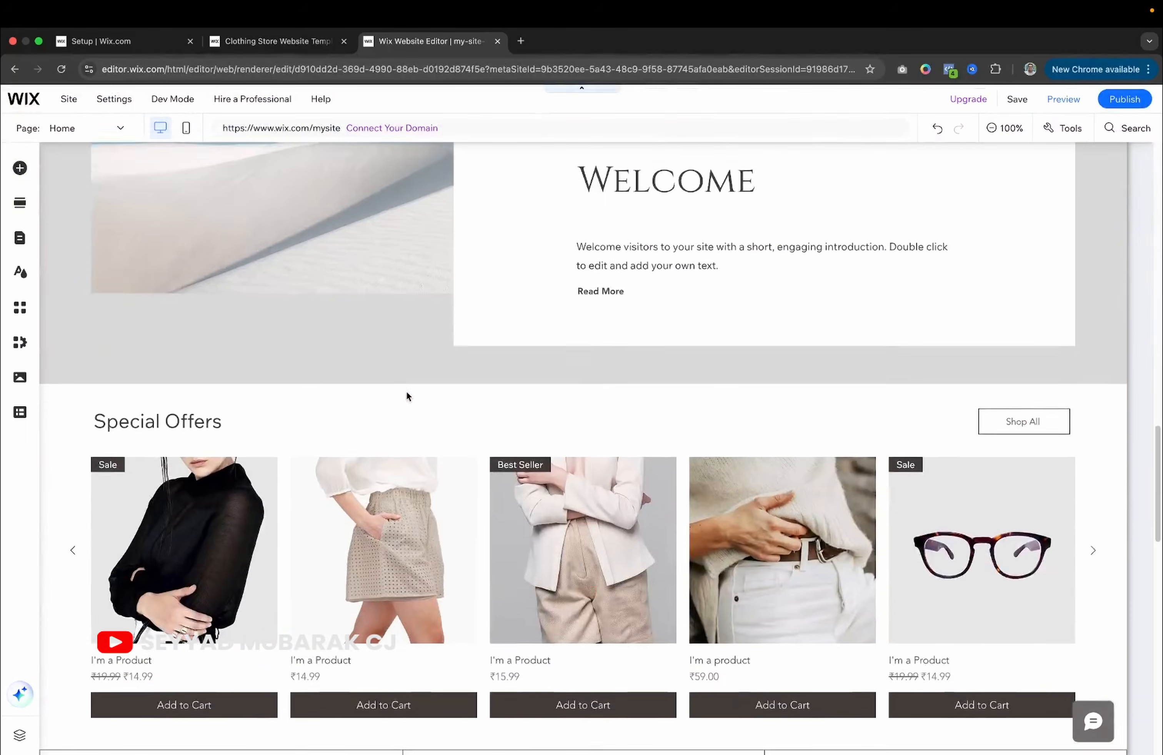
scroll(406, 392, up, 12)
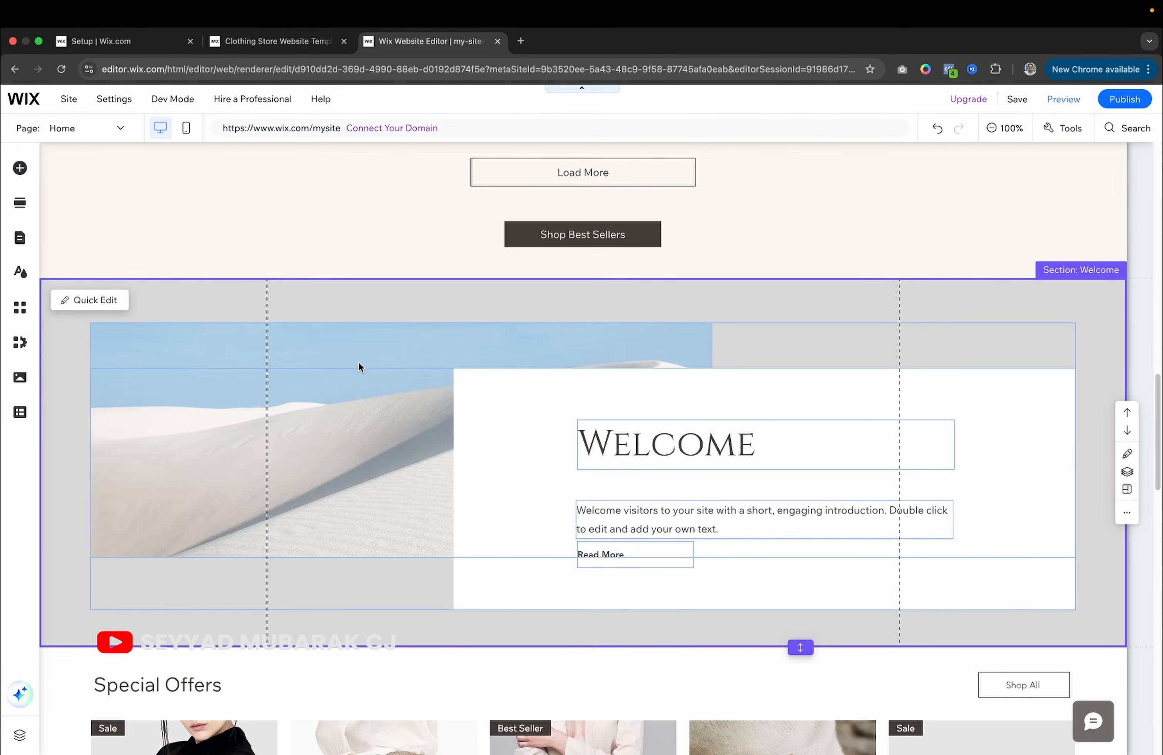
click(333, 336)
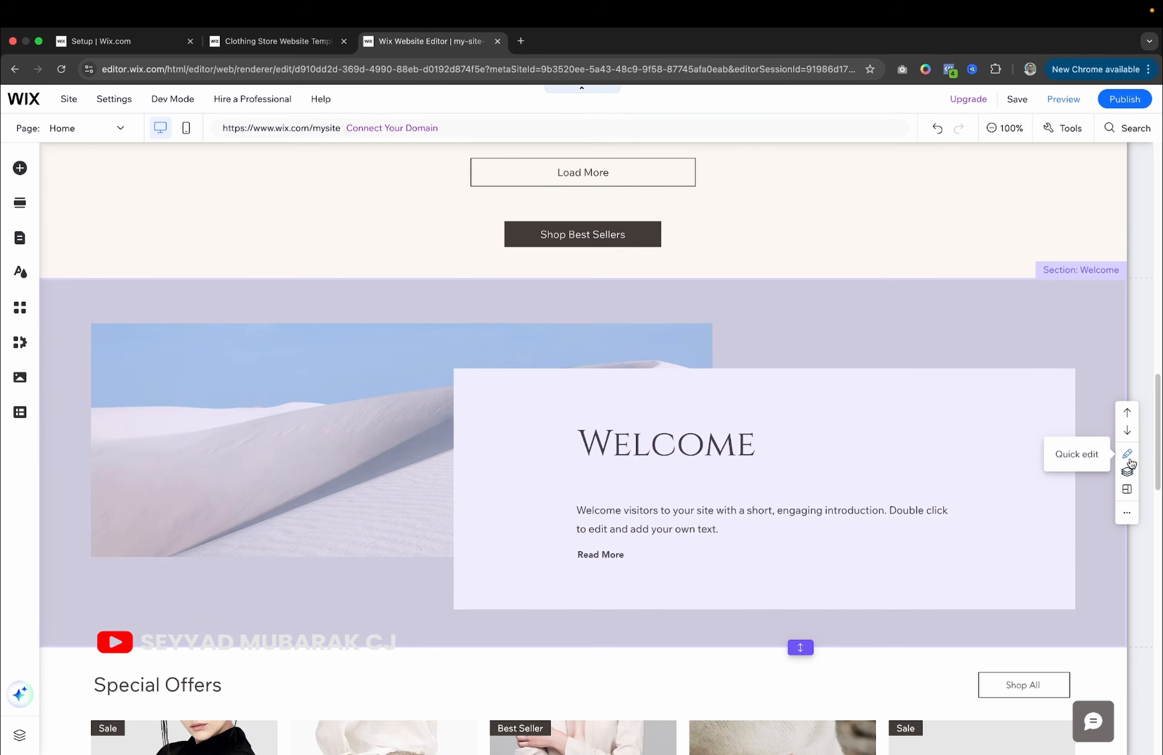
click(1127, 461)
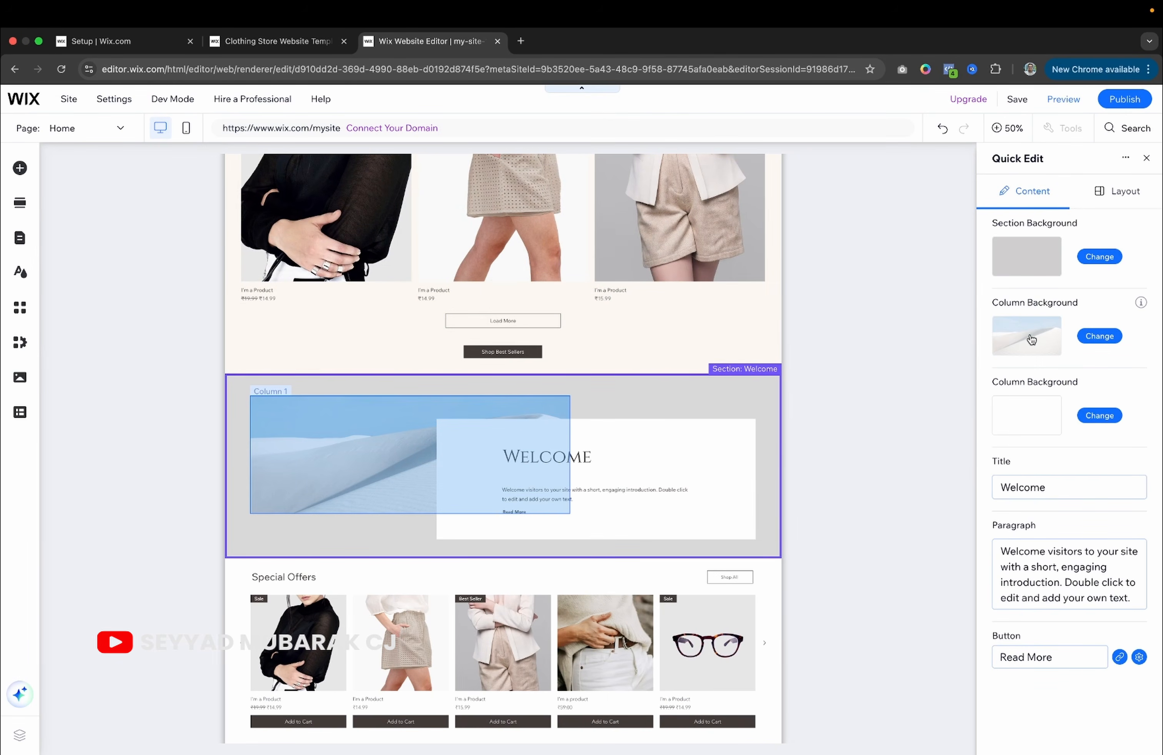
click(1098, 335)
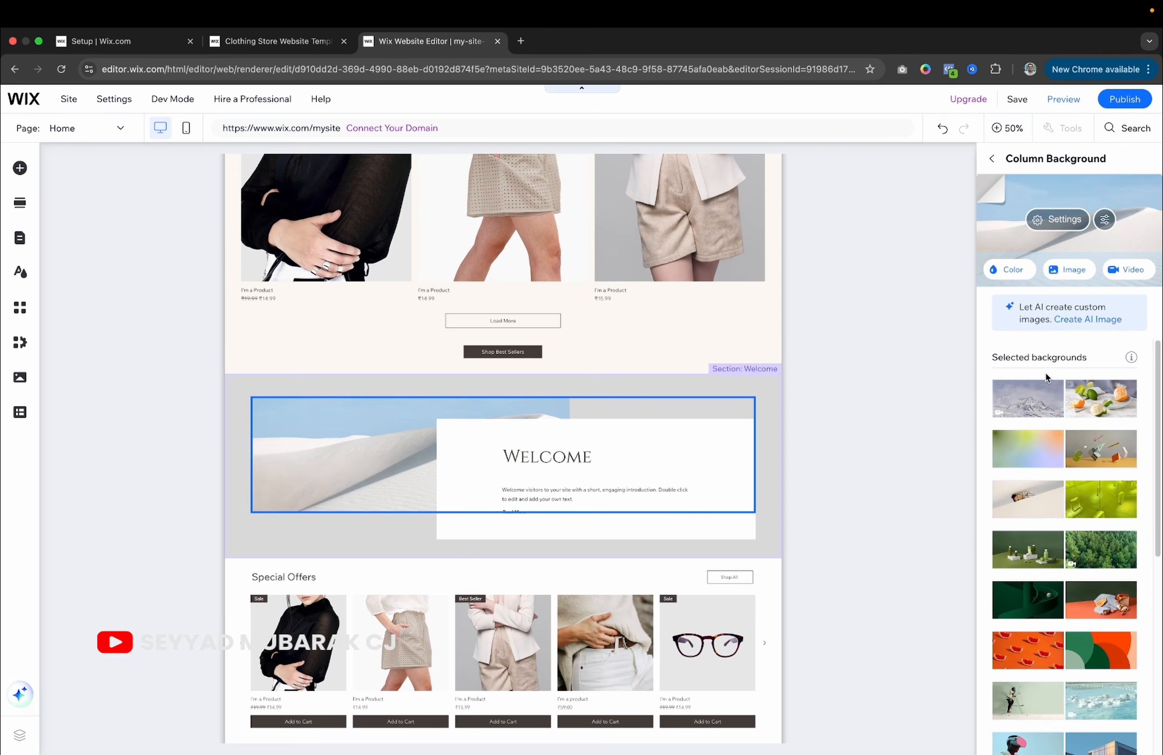
click(1028, 405)
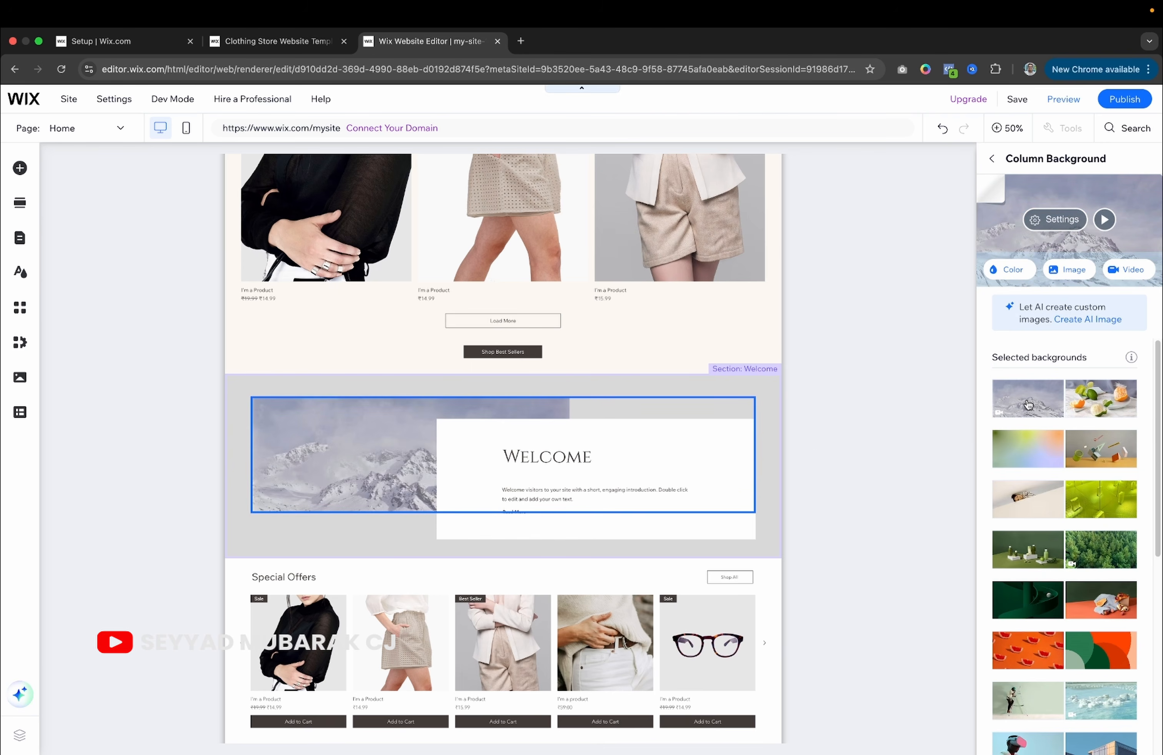
click(1028, 603)
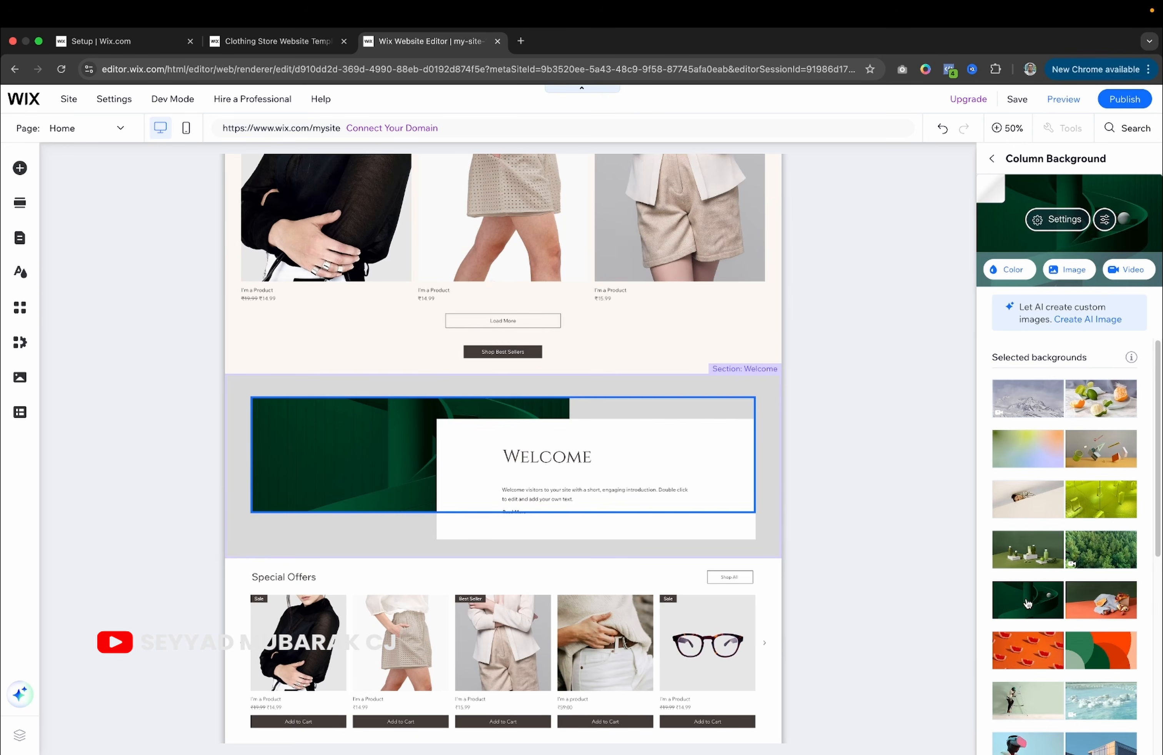
Switch the editor from desktop to mobile view using the top bar's device icon.
click(960, 279)
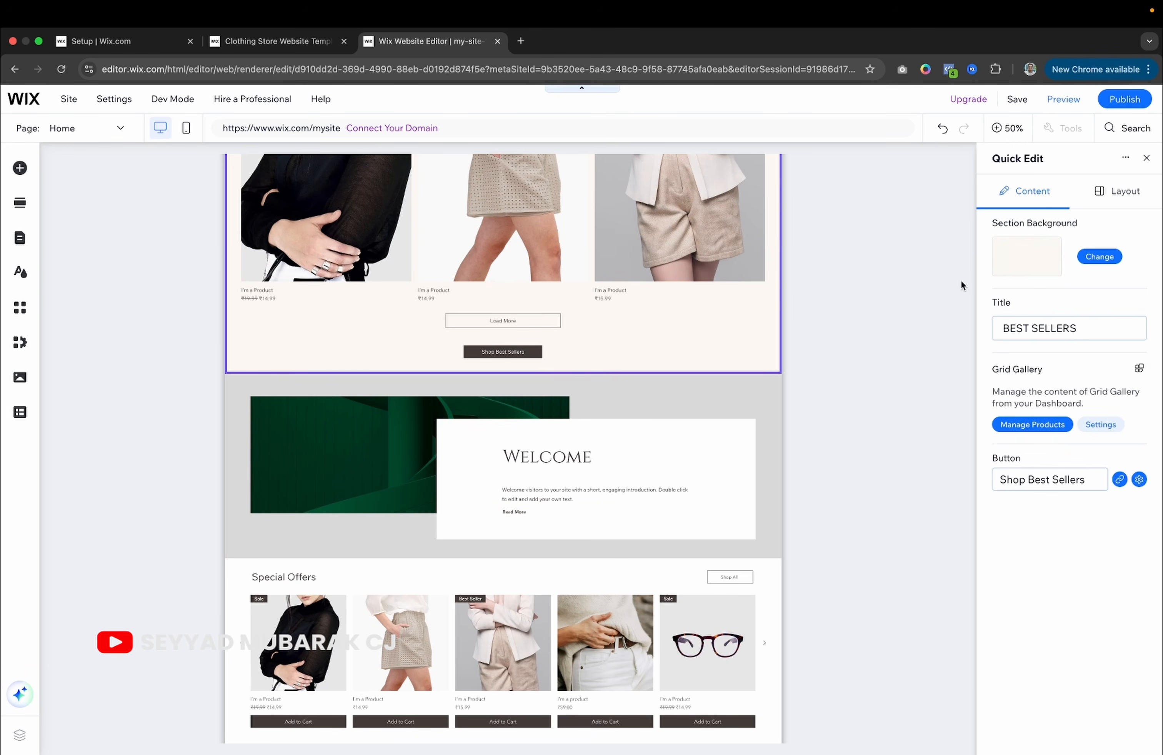
scroll(547, 444, down, 10)
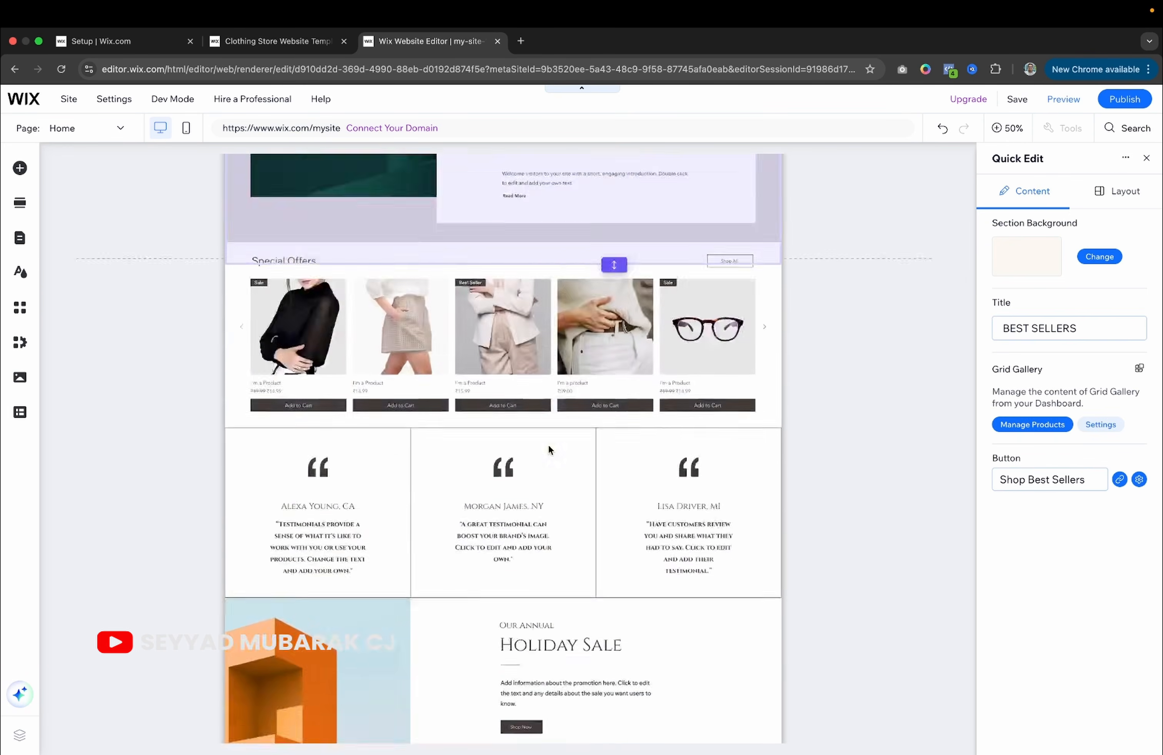
scroll(547, 444, up, 15)
scroll(547, 445, up, 3)
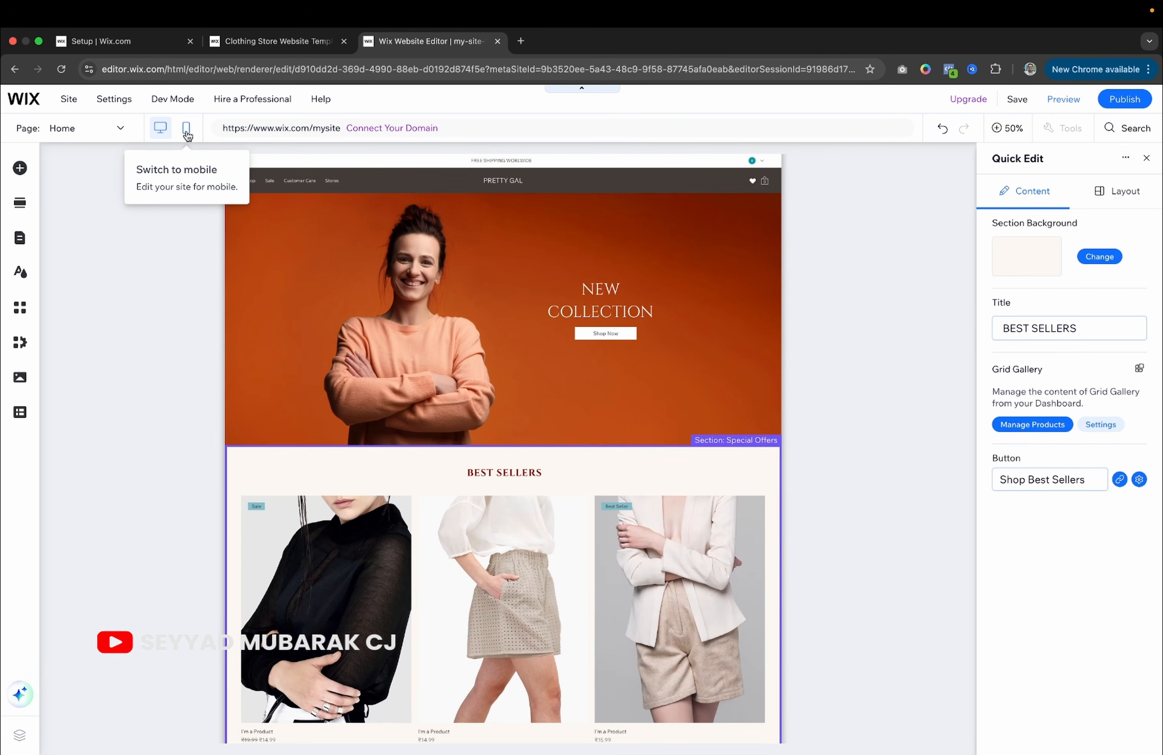
click(186, 131)
scroll(188, 135, up, 2)
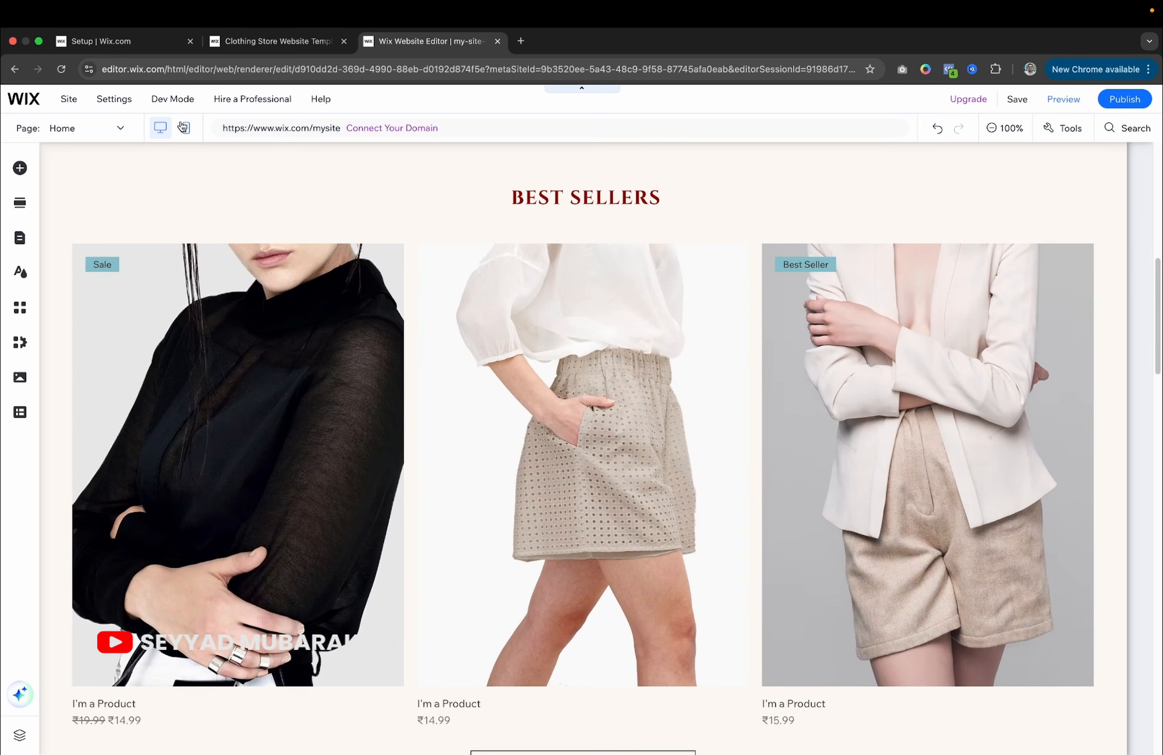
click(183, 127)
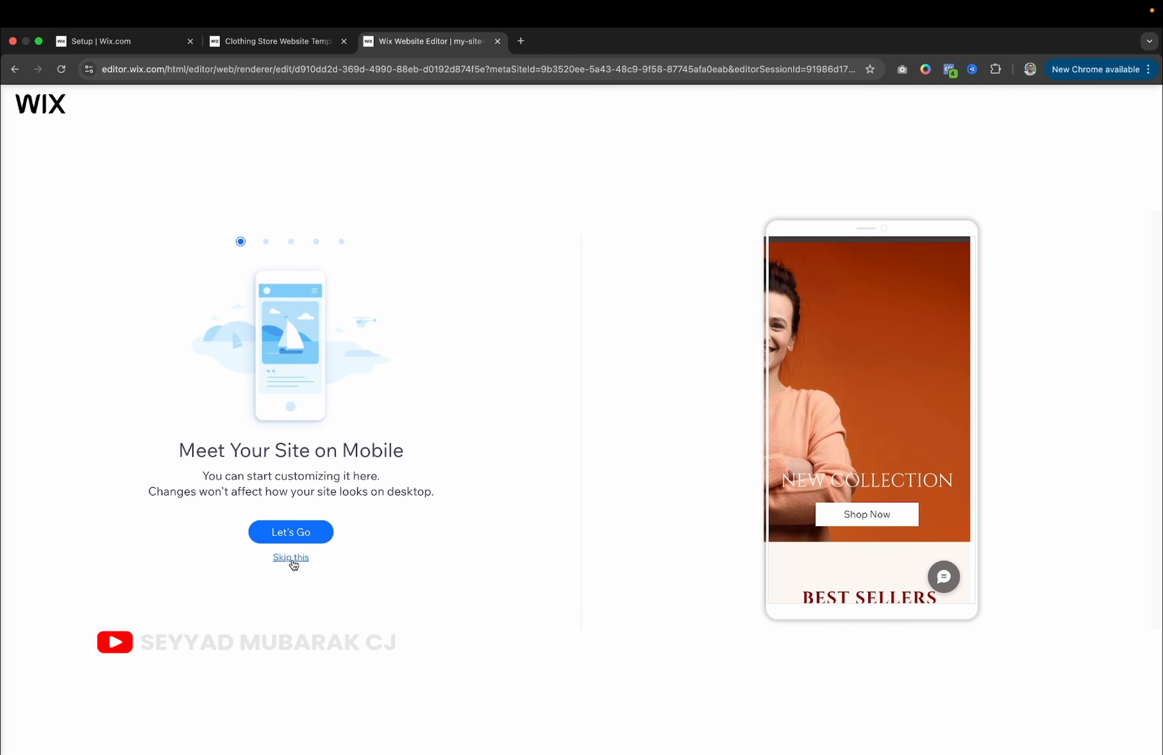
Skip the mobile intro and raise NEW COLLECTION with Shop Now directly beneath it.
click(291, 558)
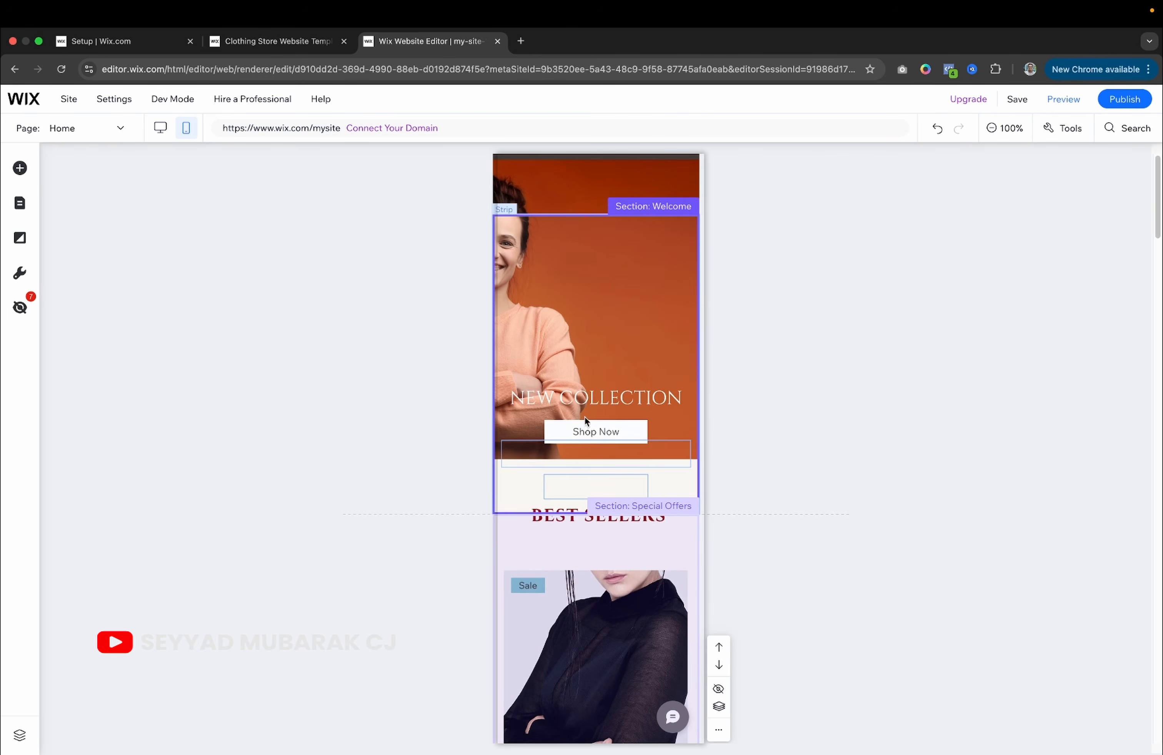
click(594, 399)
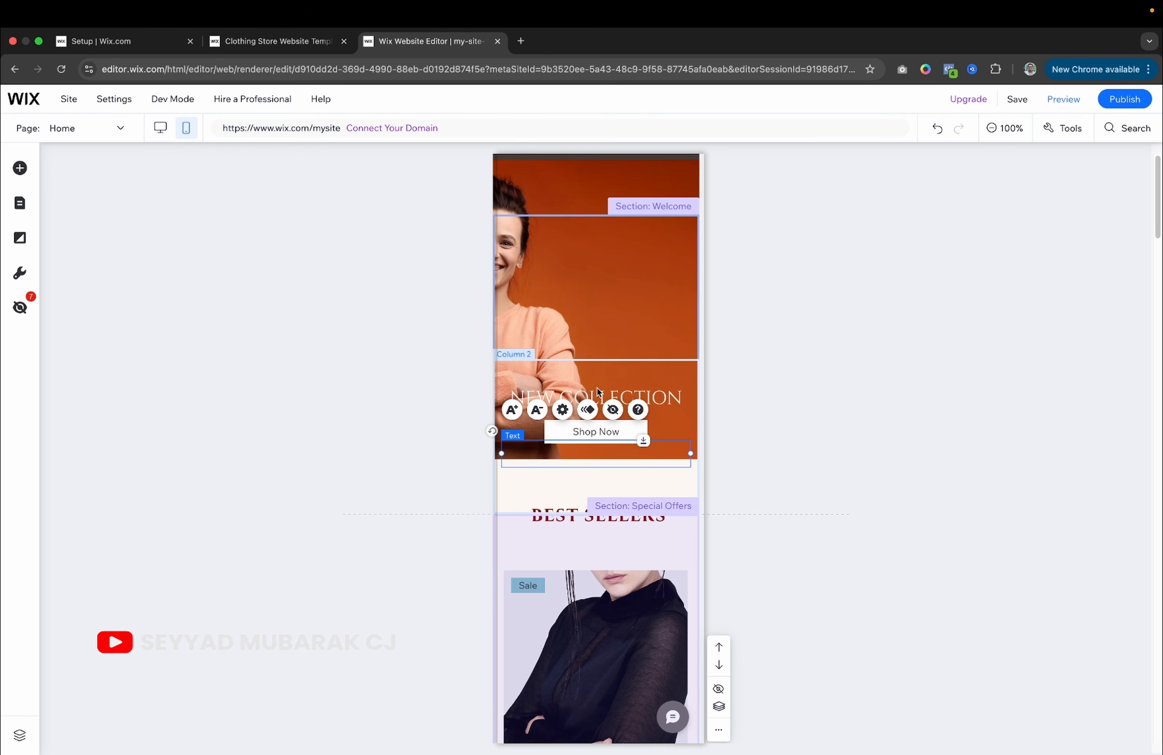
mouse_move(596, 396)
mouse_down()
mouse_move(597, 365)
mouse_move(597, 379)
mouse_up()
drag(586, 428, 609, 289)
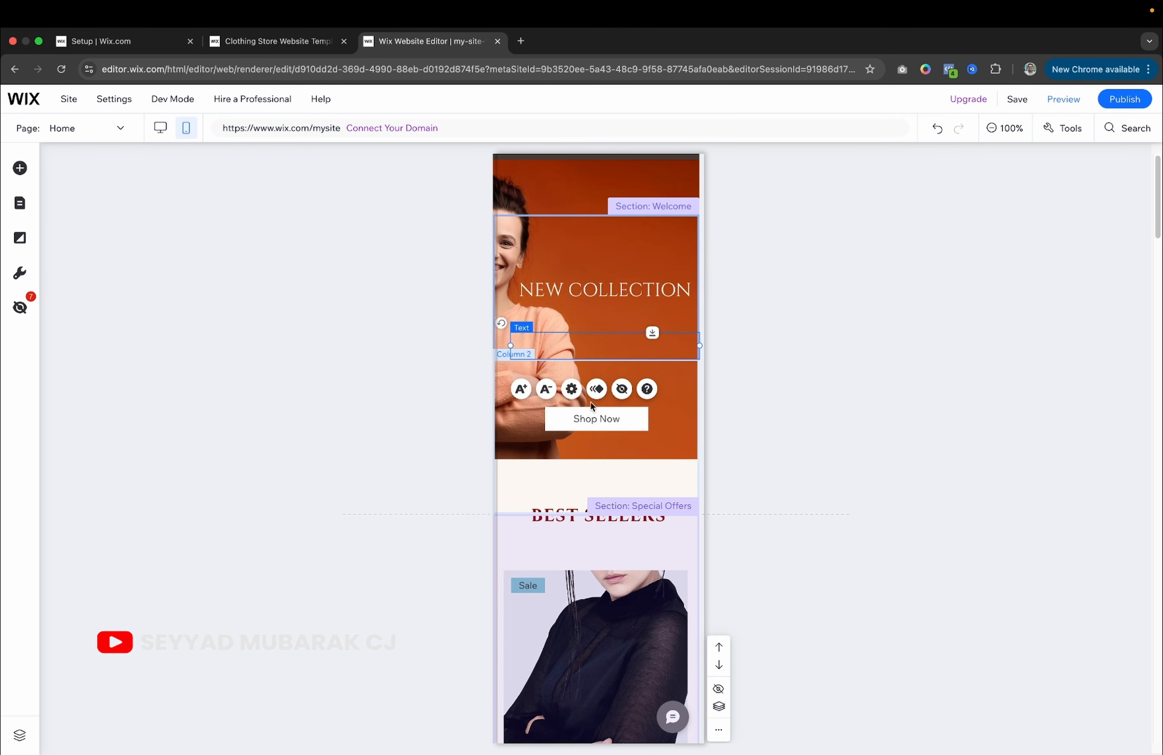
drag(587, 418, 599, 324)
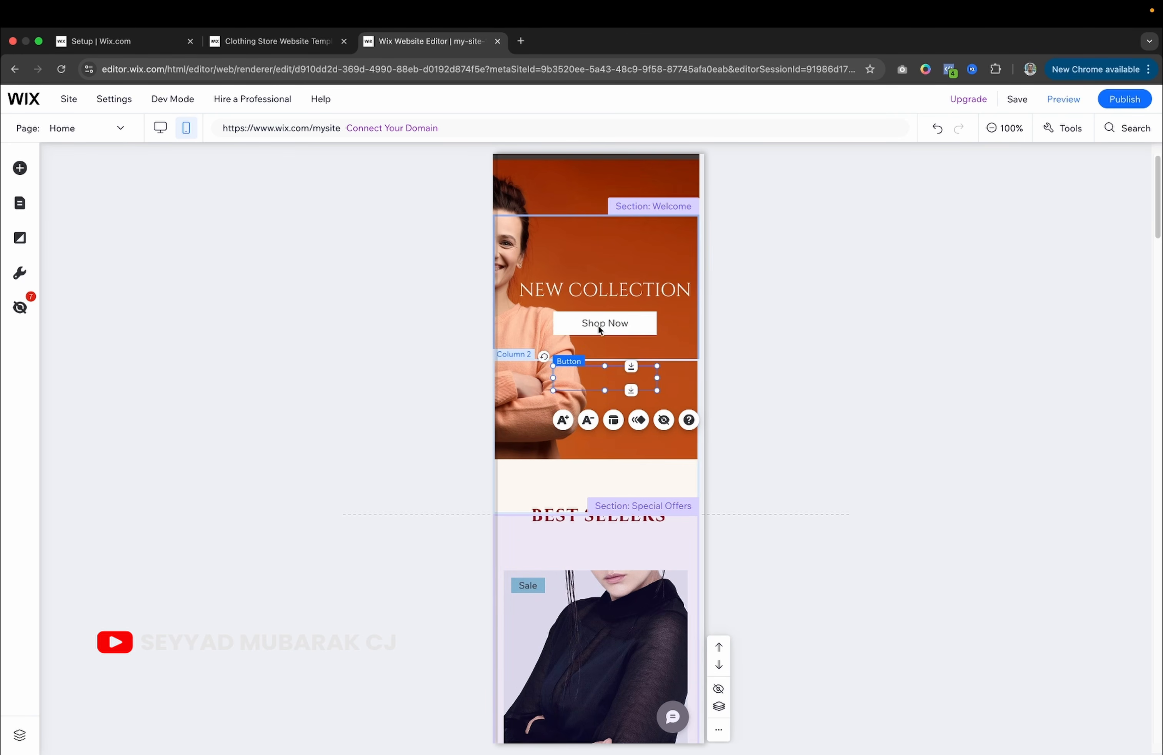
click(530, 390)
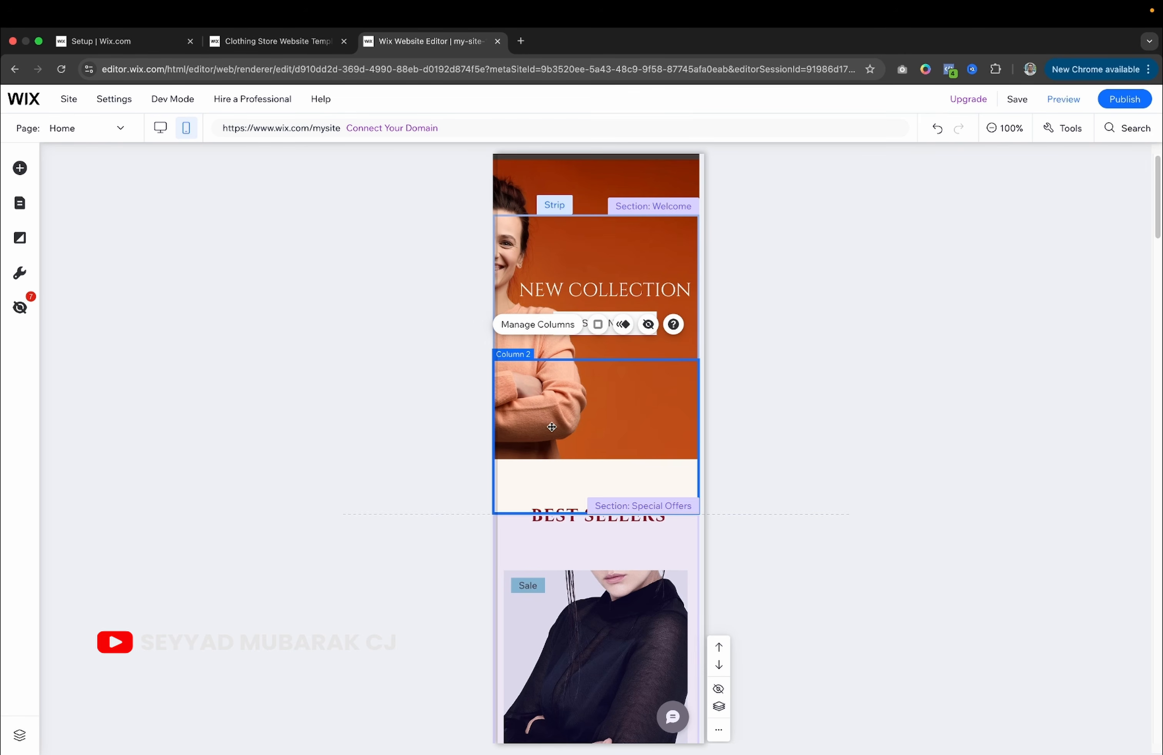
scroll(582, 517, down, 15)
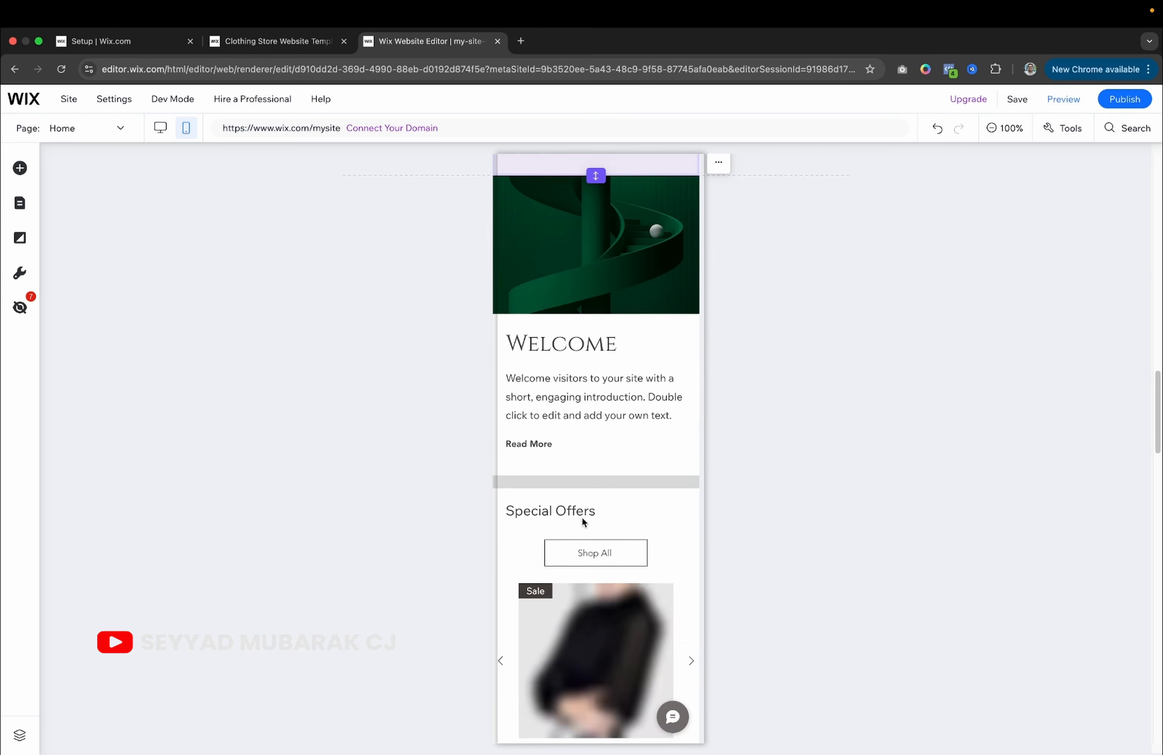
scroll(581, 517, down, 10)
scroll(581, 517, down, 15)
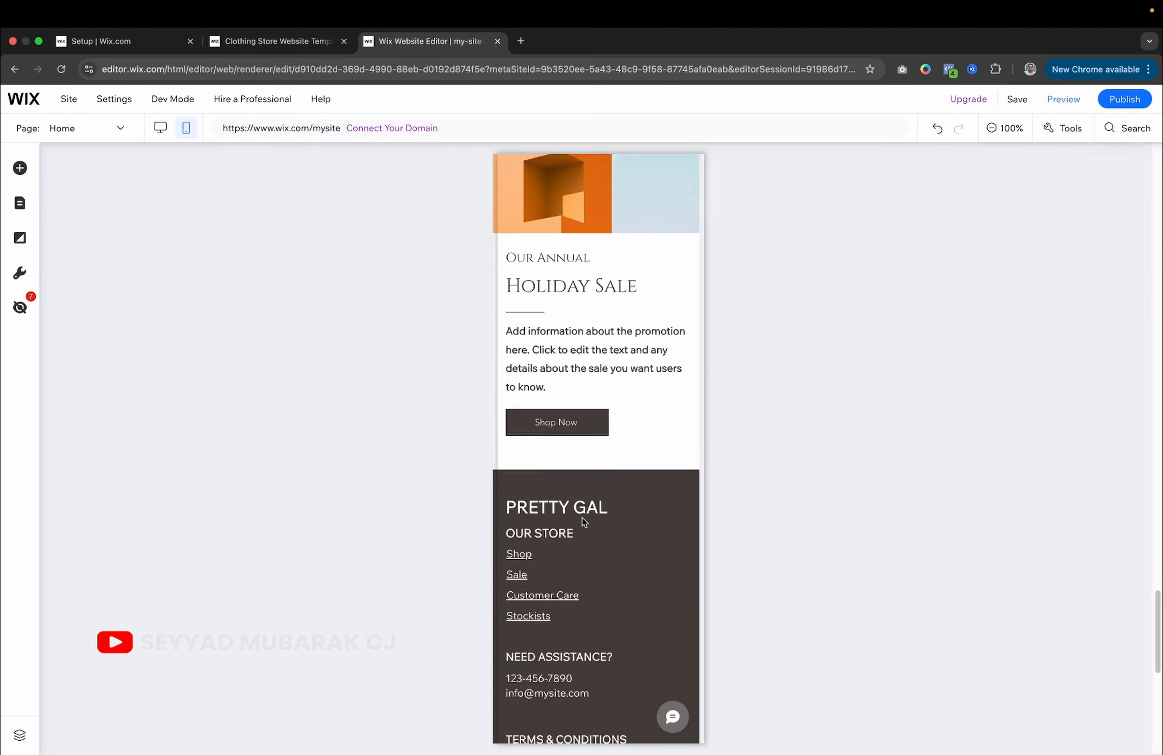
scroll(583, 521, up, 20)
scroll(582, 522, up, 15)
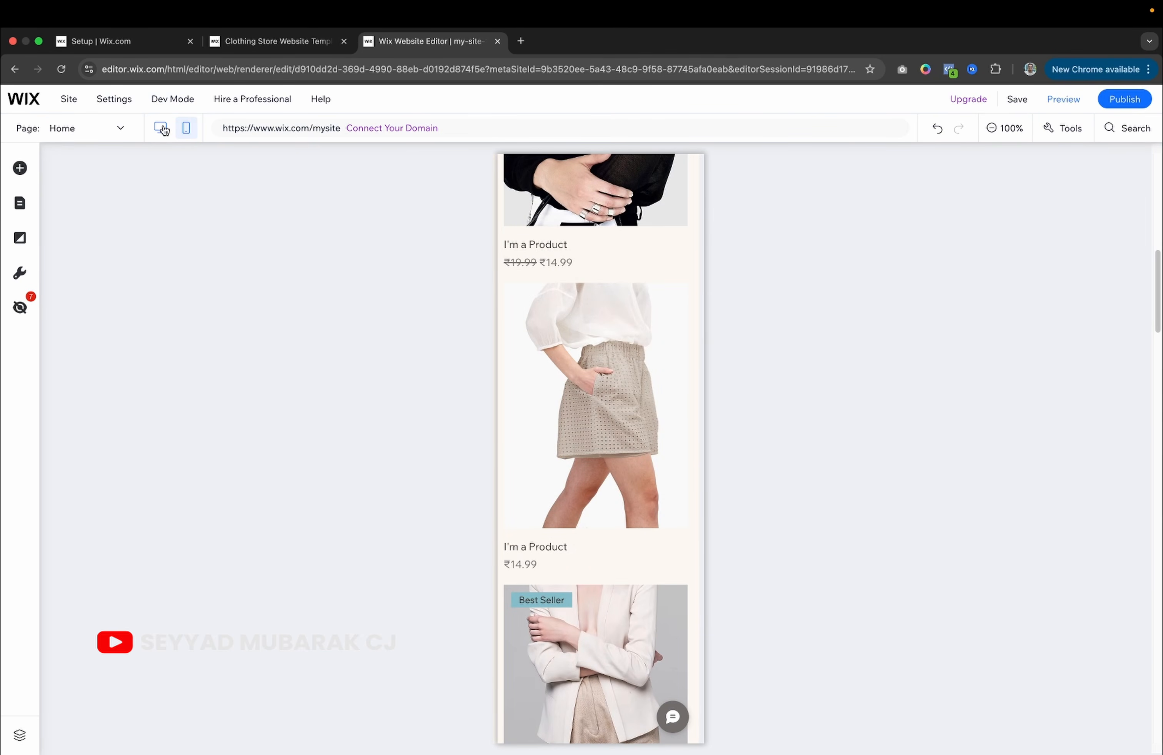
Return to the desktop layout and select the footer strip.
click(161, 128)
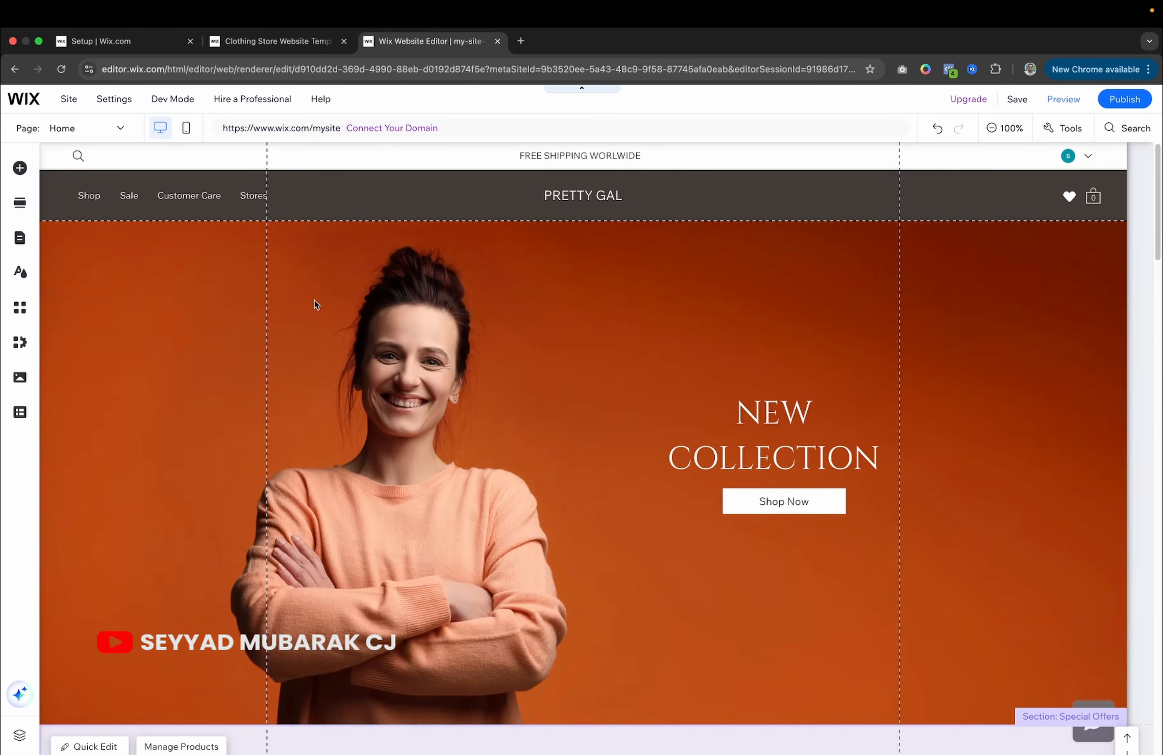
scroll(359, 372, down, 15)
scroll(359, 373, down, 15)
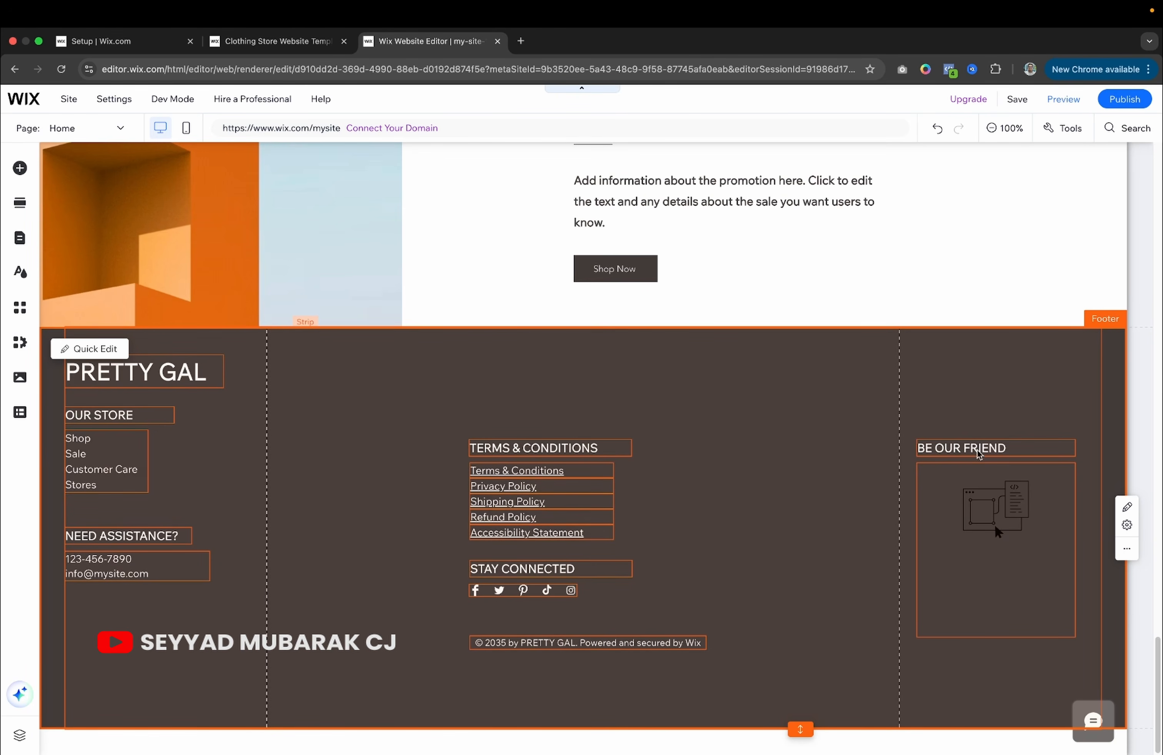
click(902, 434)
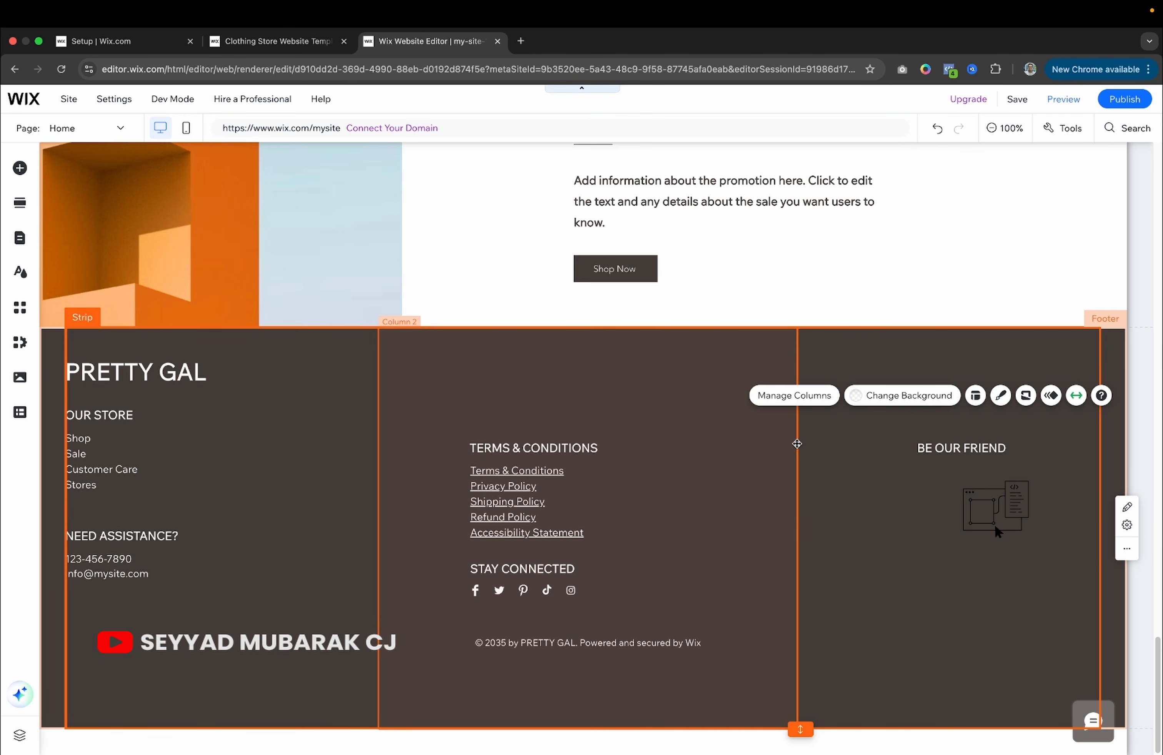
drag(797, 444, 765, 440)
scroll(583, 454, up, 10)
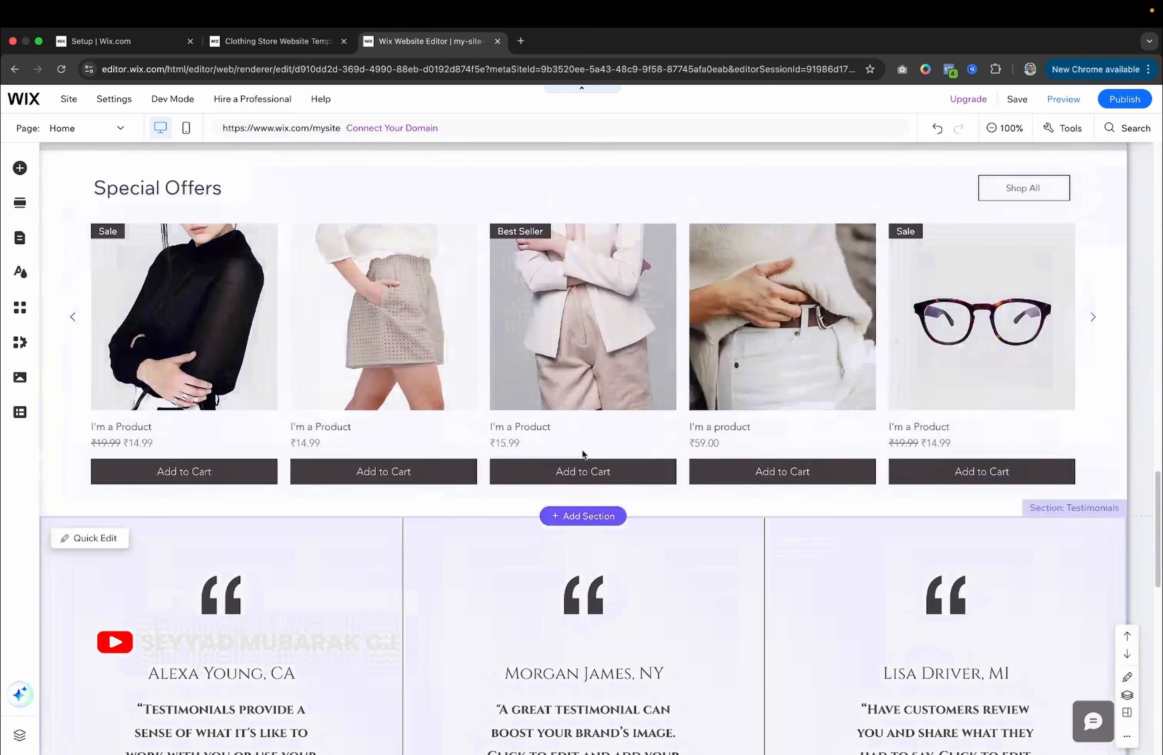
scroll(583, 455, down, 15)
Select the footer's store links menu and open Site Pages and Menu via Manage Menu.
click(178, 390)
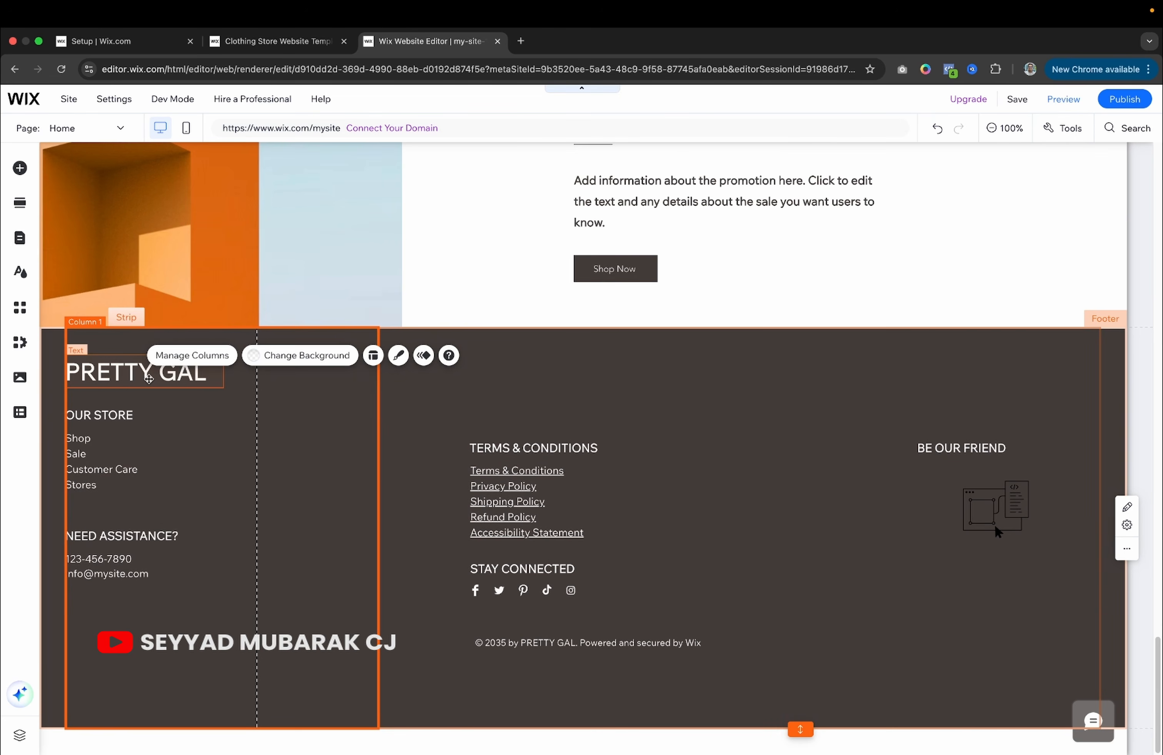
click(146, 380)
double_click(145, 380)
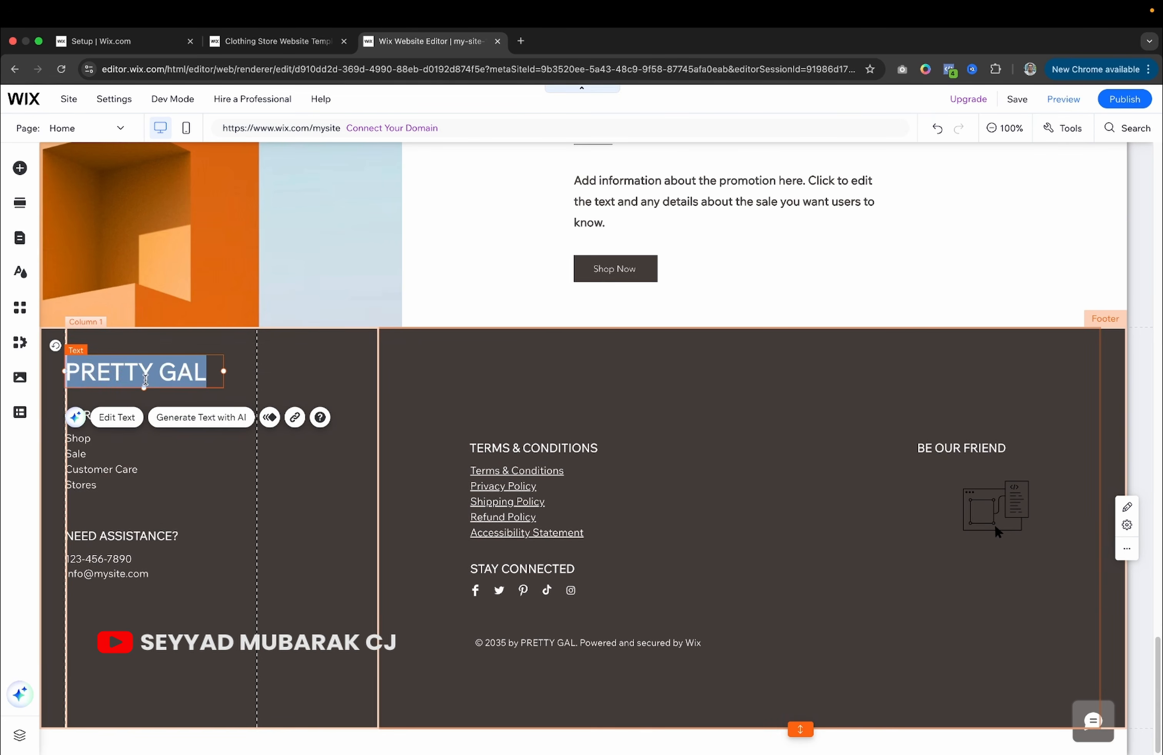
click(103, 438)
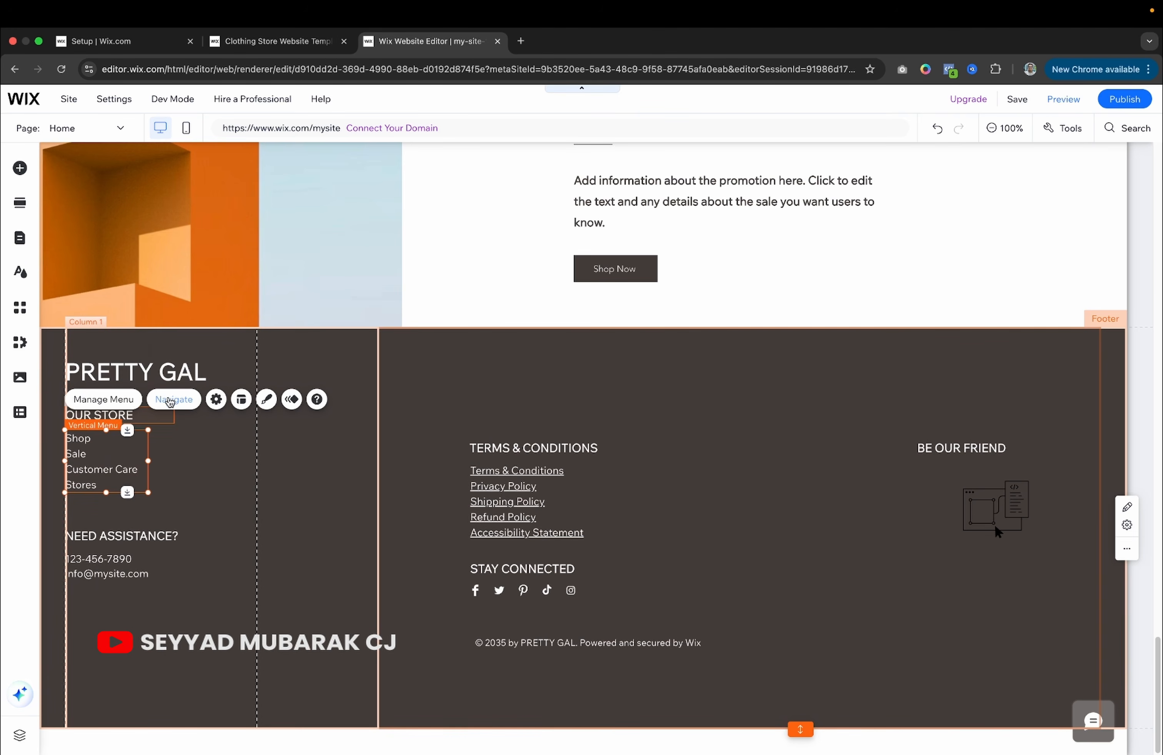
click(173, 399)
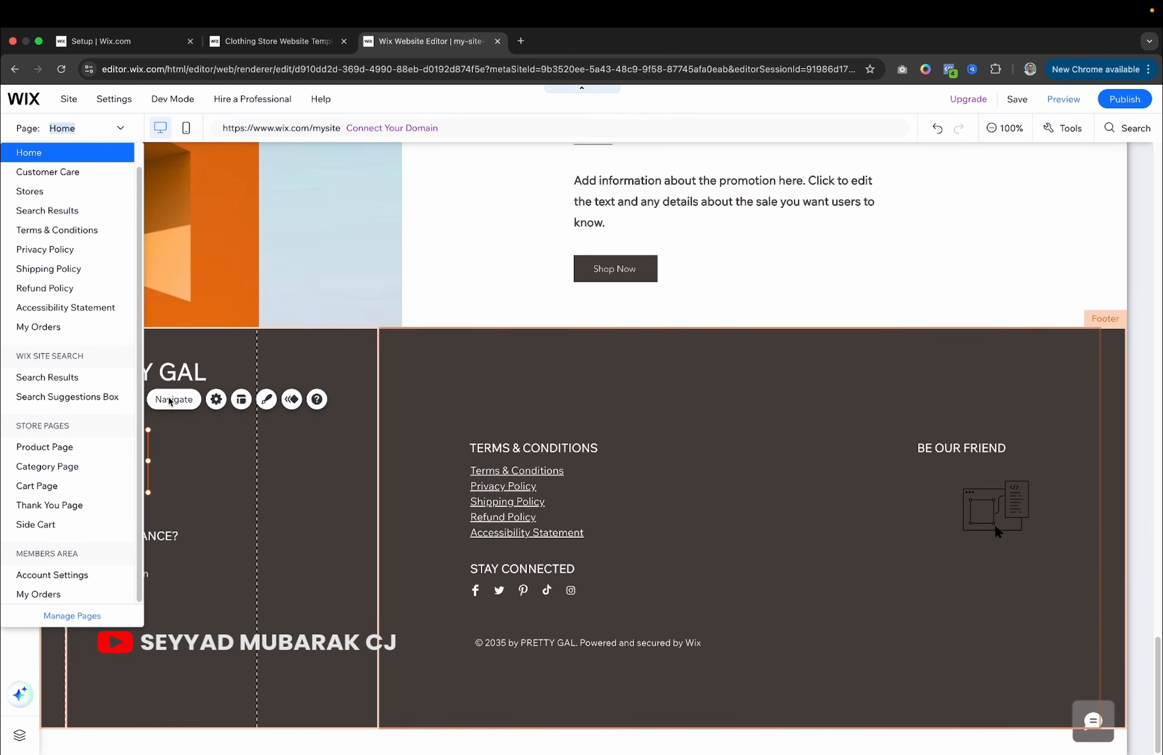
click(216, 487)
double_click(121, 468)
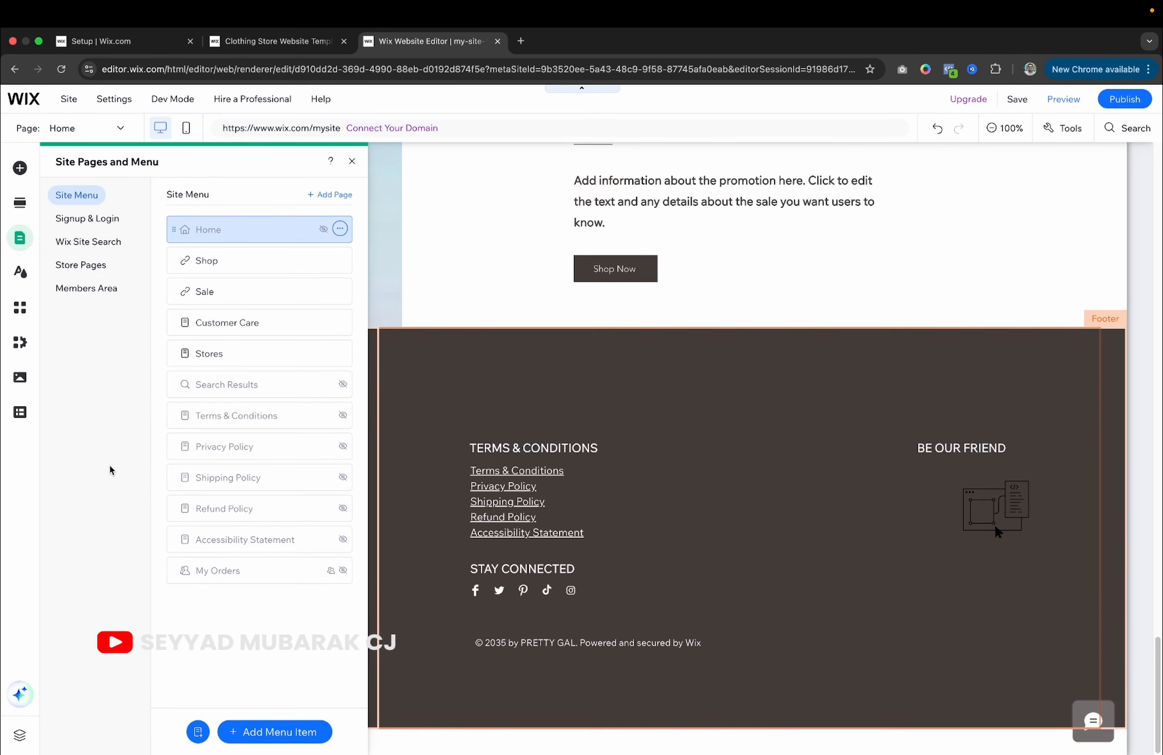
click(428, 424)
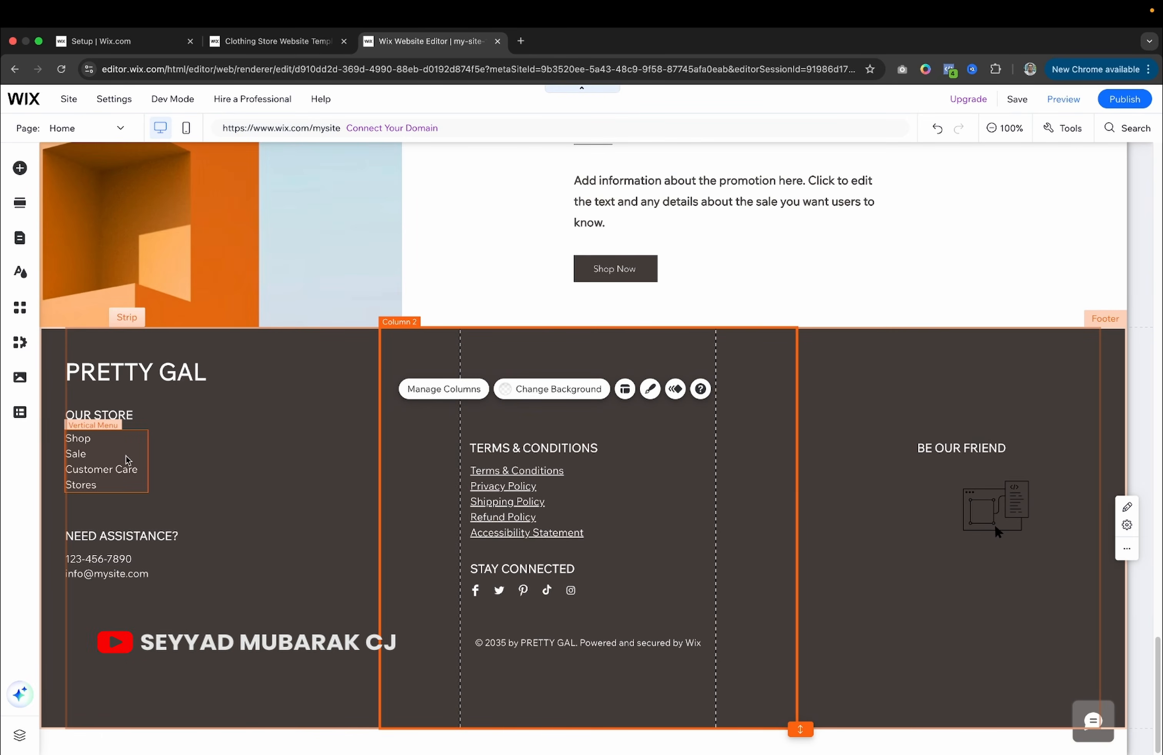
click(99, 455)
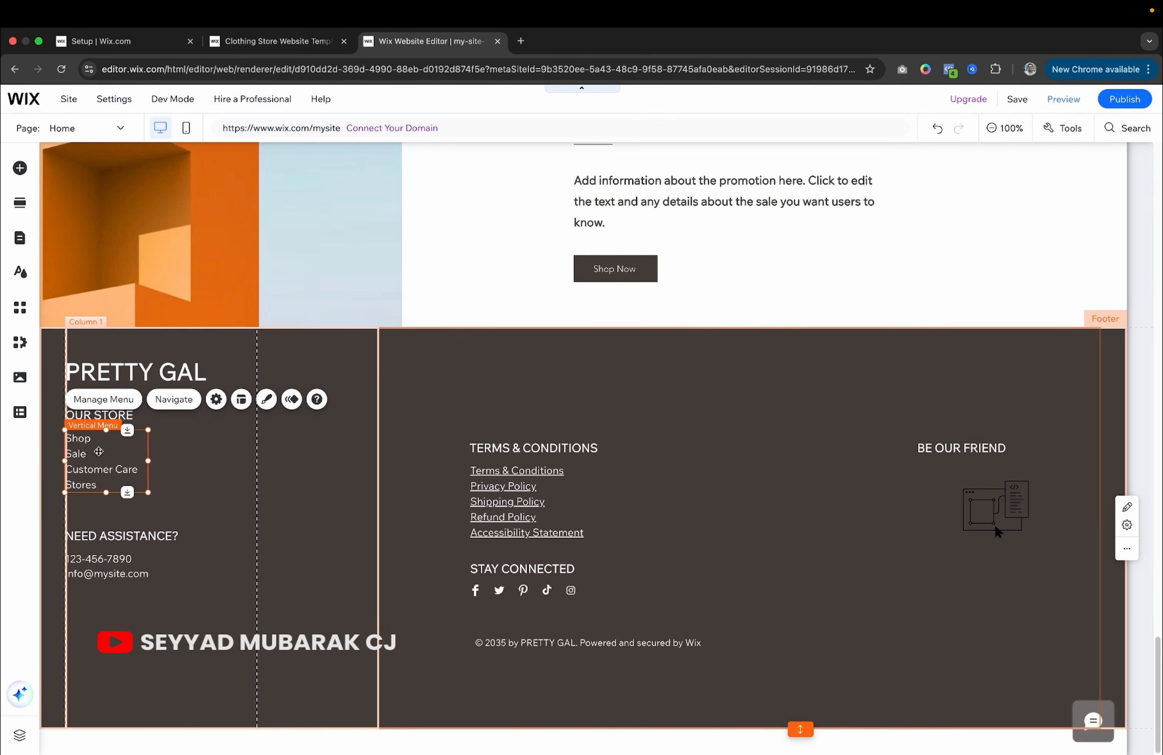
click(94, 404)
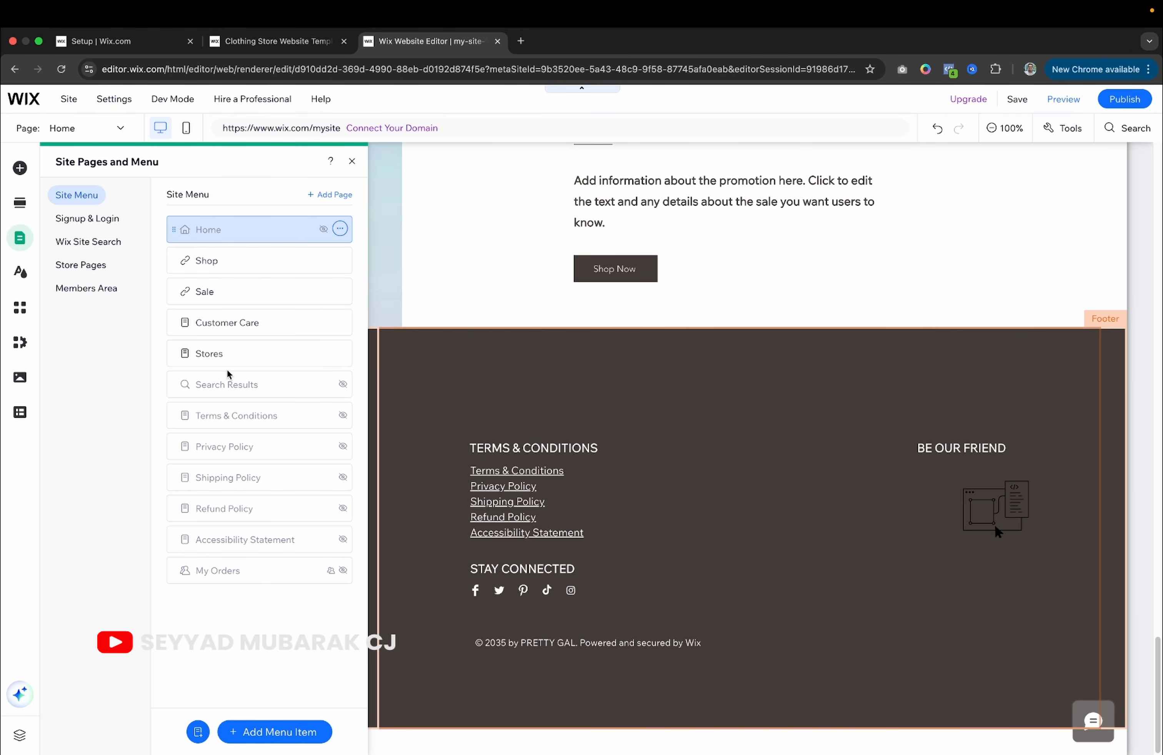
Close Site Pages and Menu and select the footer's store menu, NEED ASSISTANCE? heading and Social Bar.
click(441, 400)
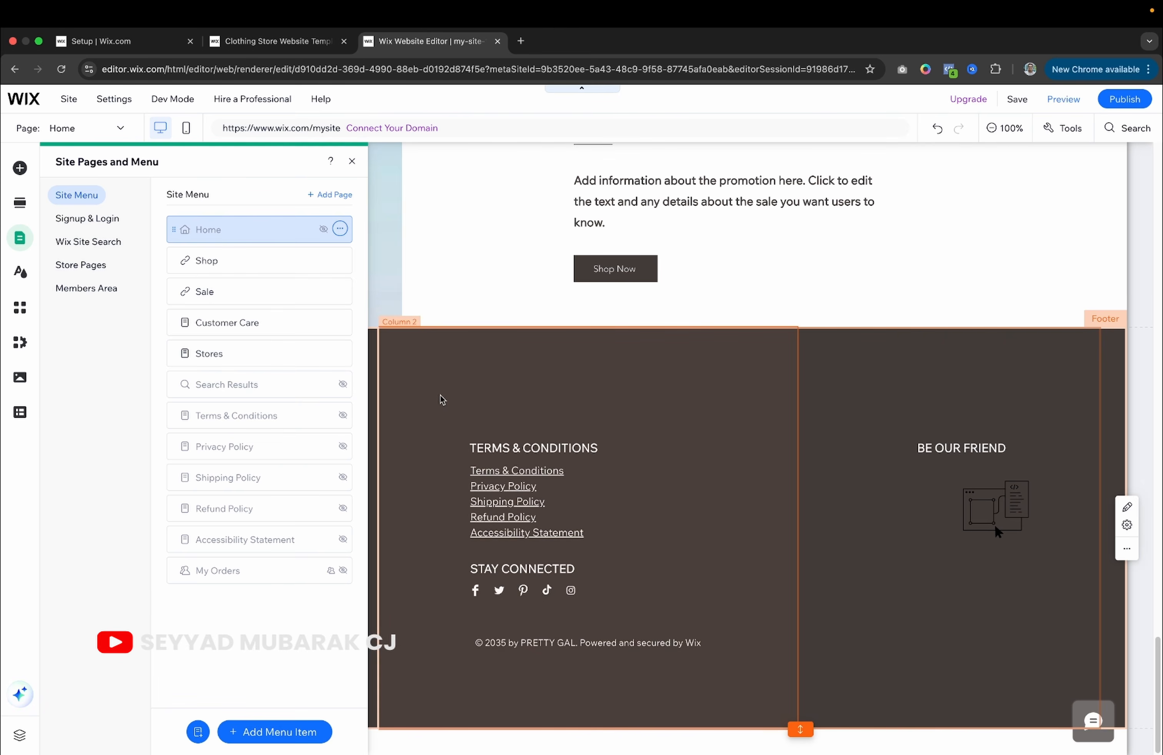
click(122, 460)
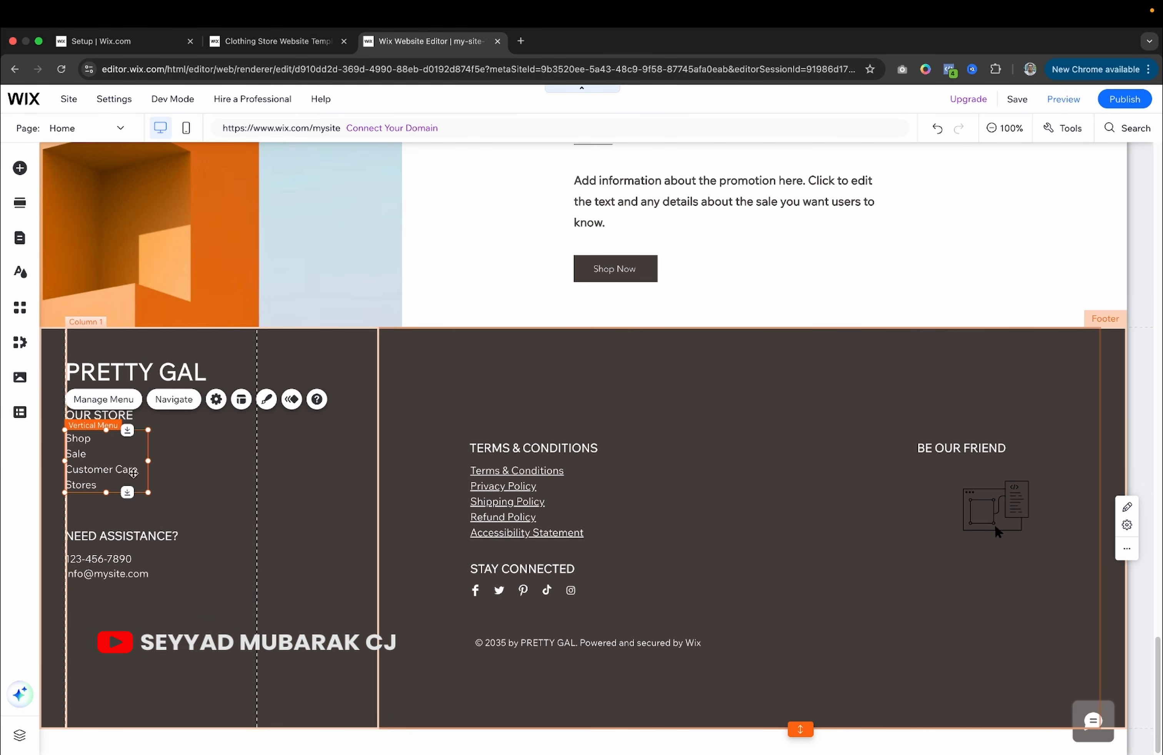
click(129, 537)
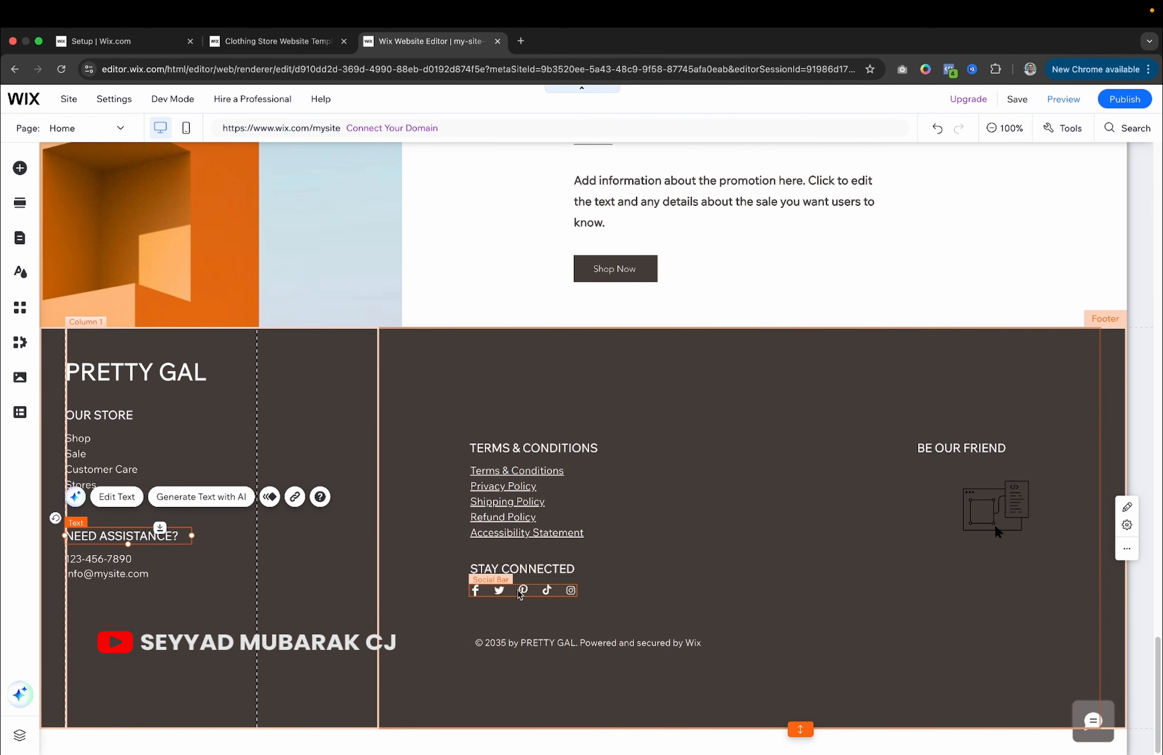
click(489, 594)
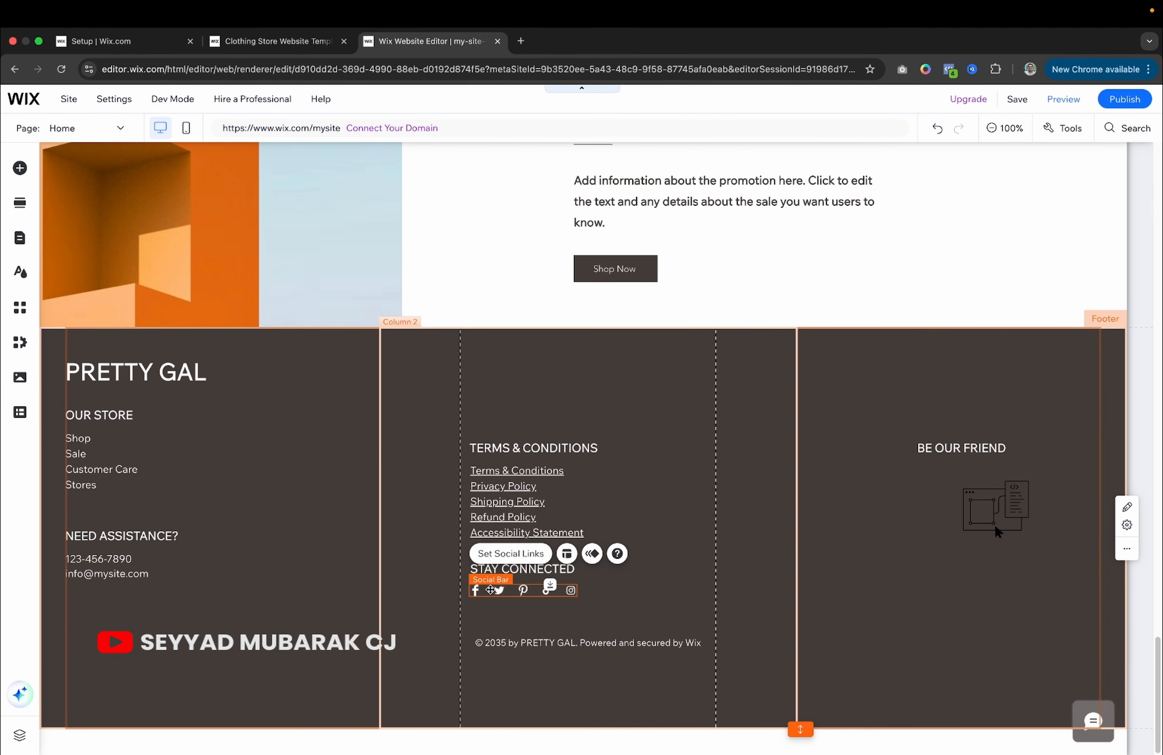
double_click(490, 590)
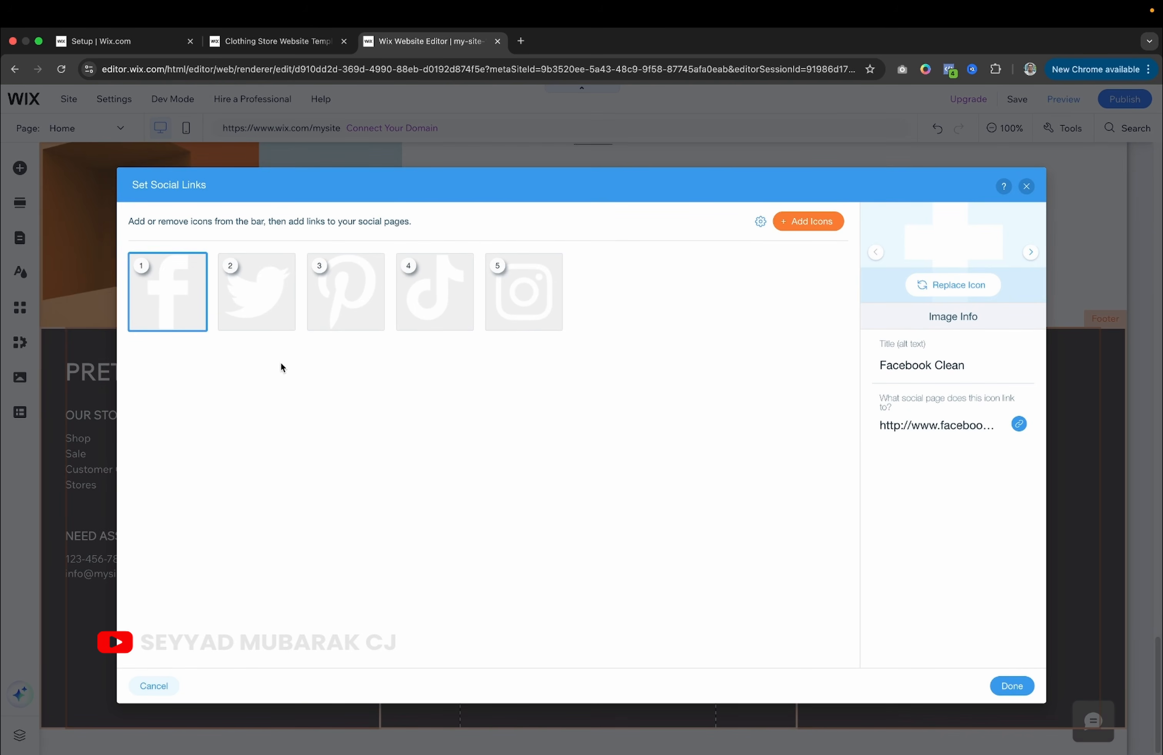
mouse_move(191, 314)
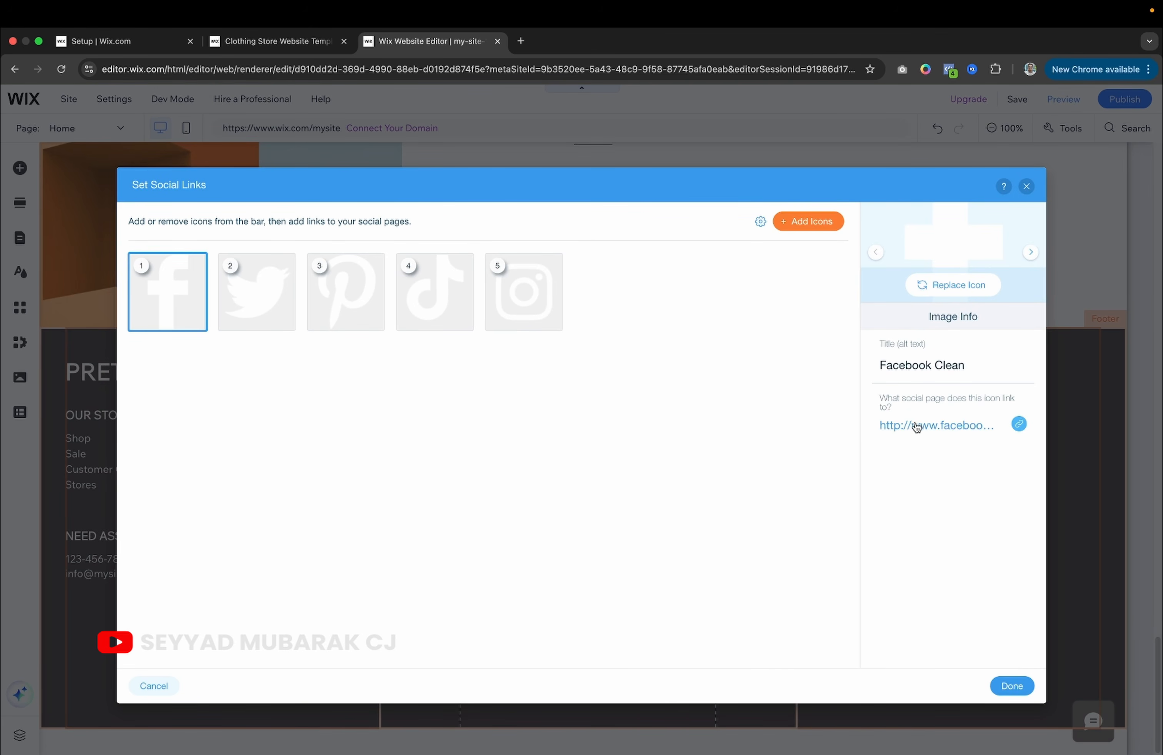
click(958, 426)
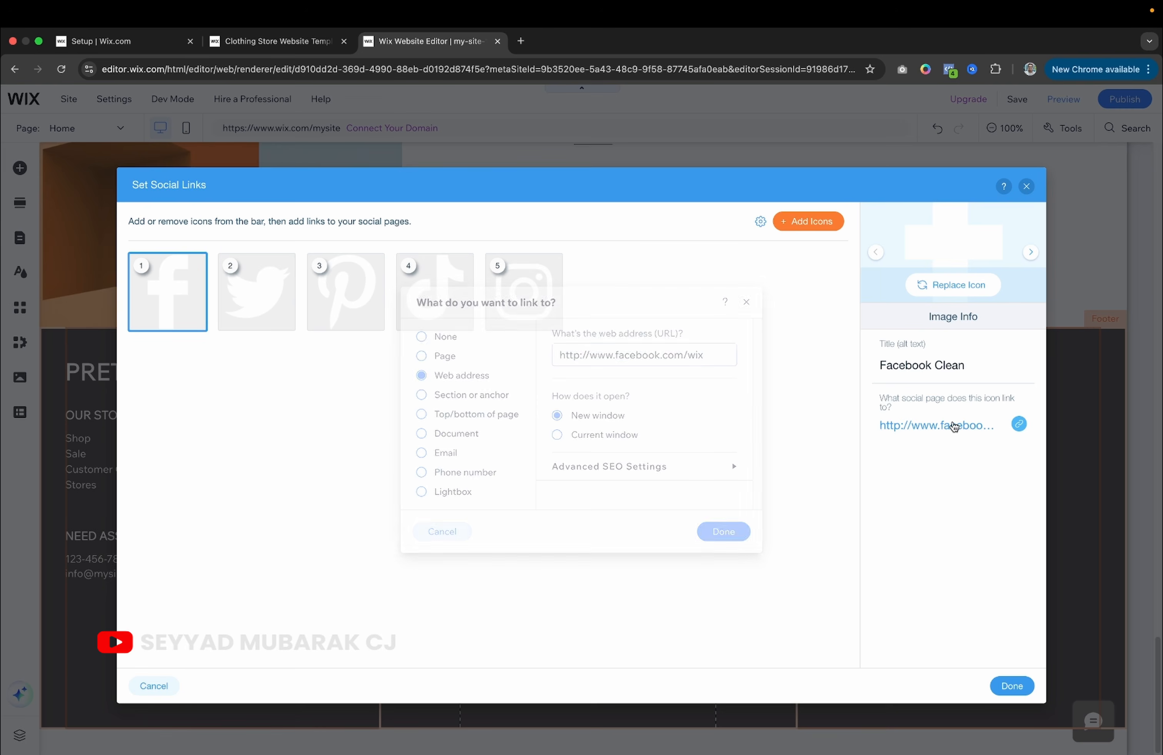
click(700, 356)
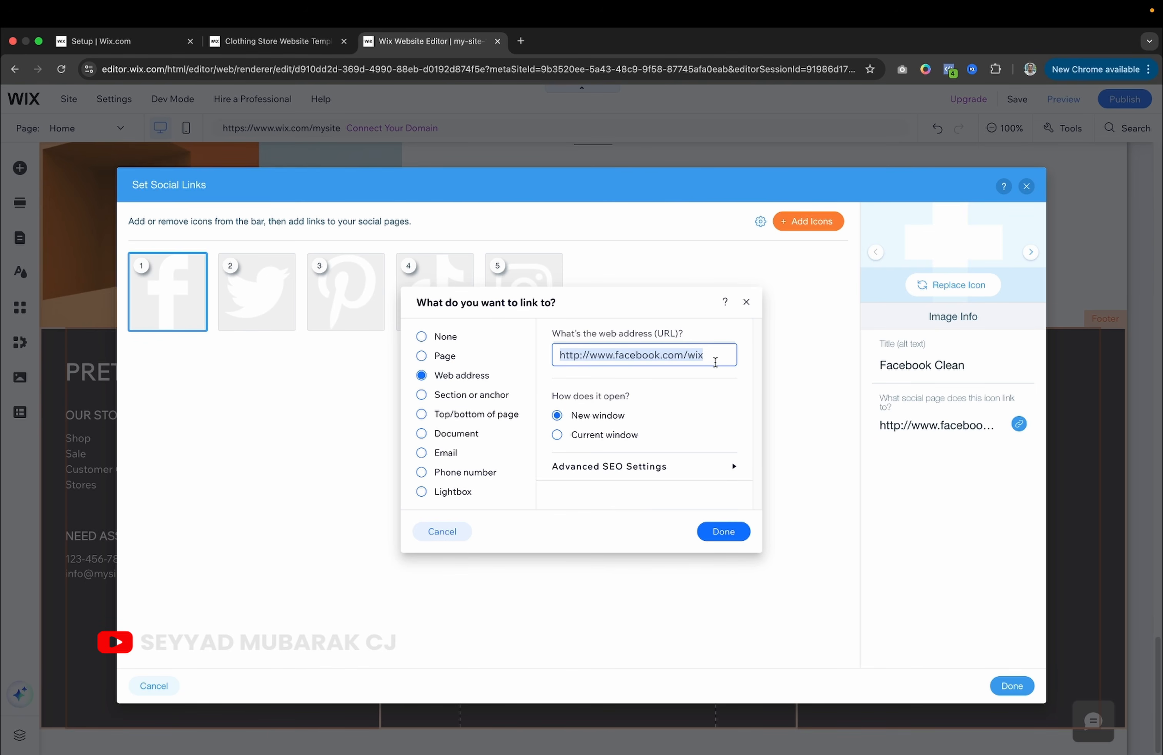
click(746, 302)
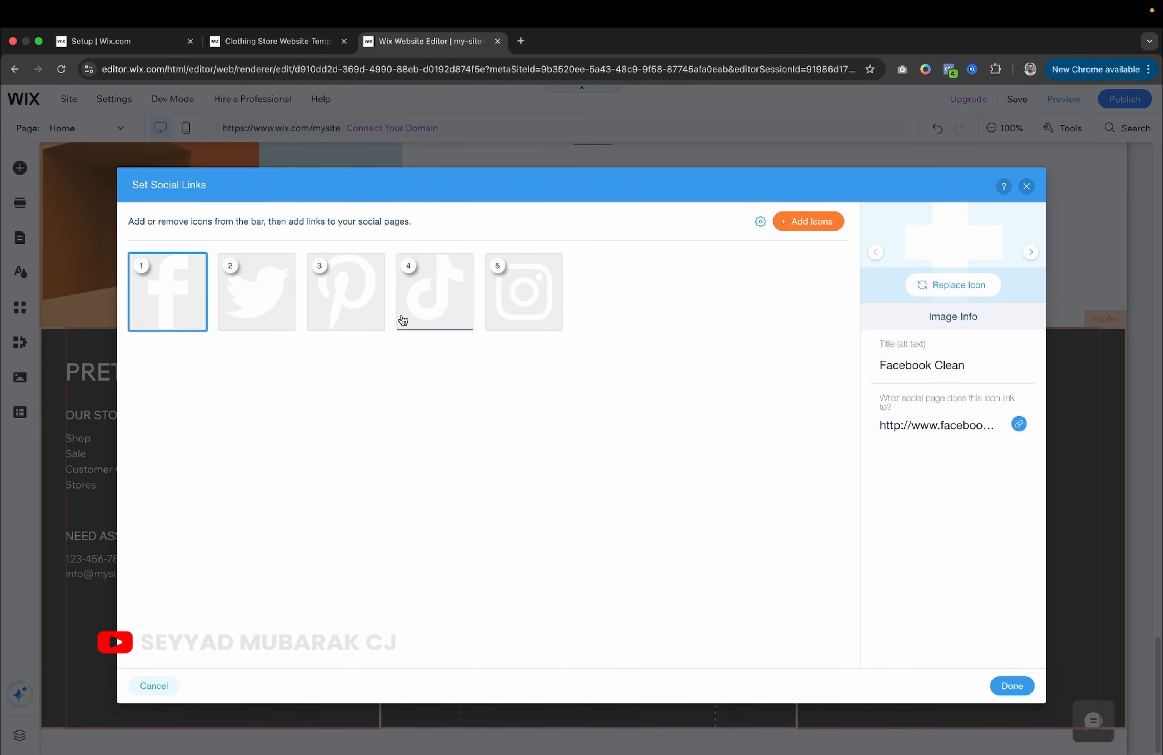
click(273, 328)
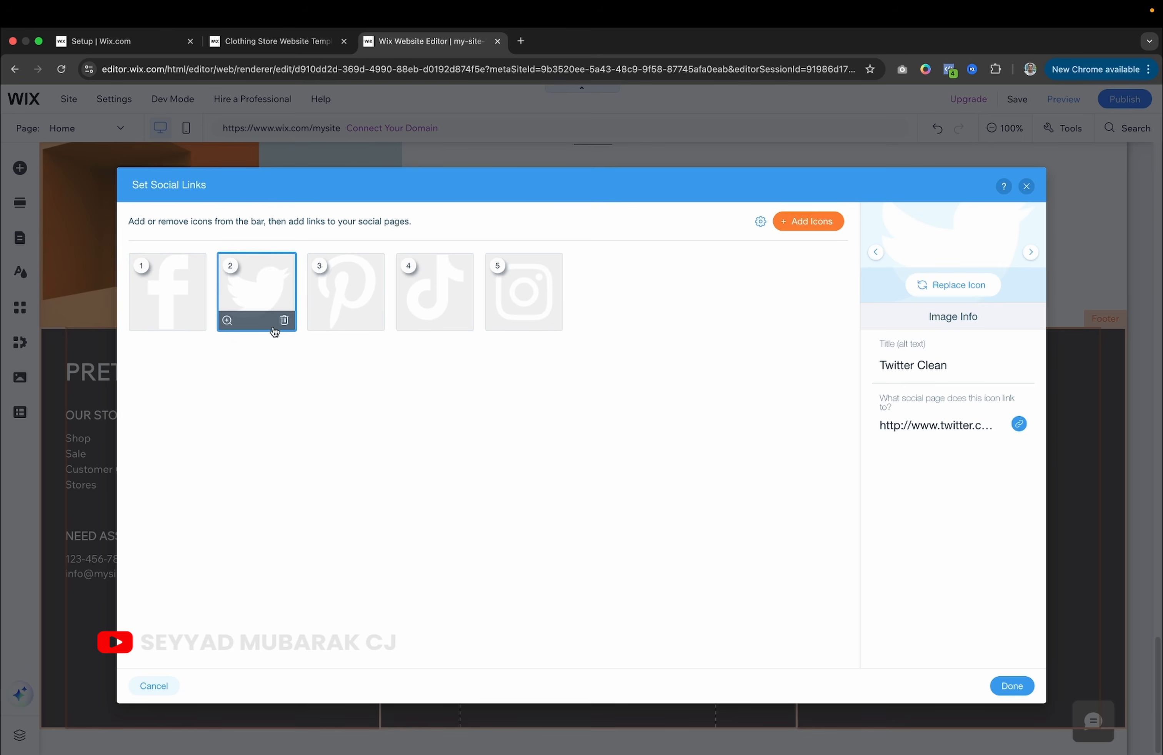
click(935, 431)
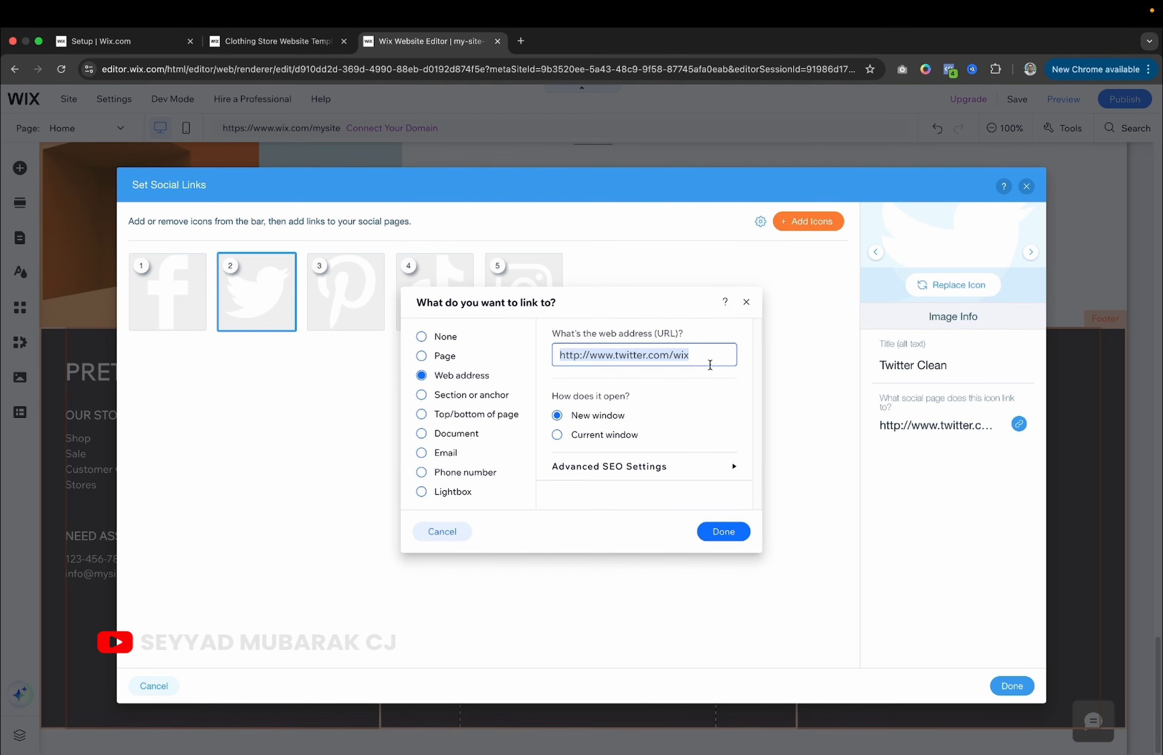
click(746, 301)
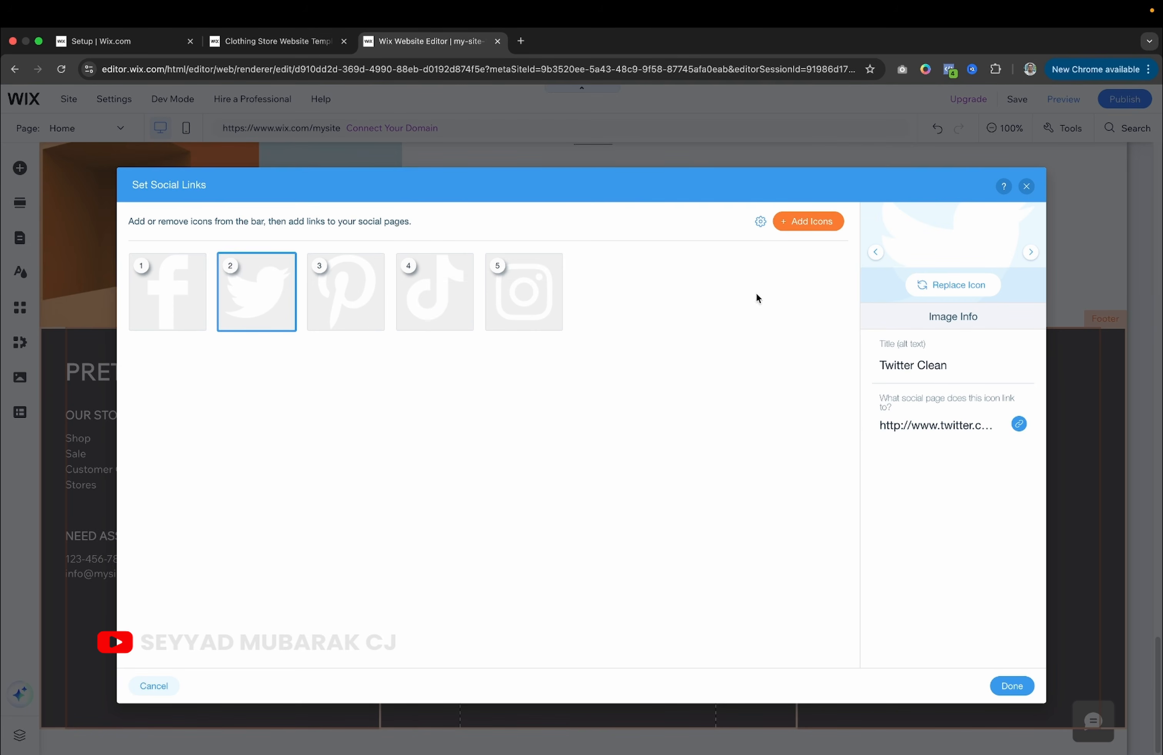
click(1027, 186)
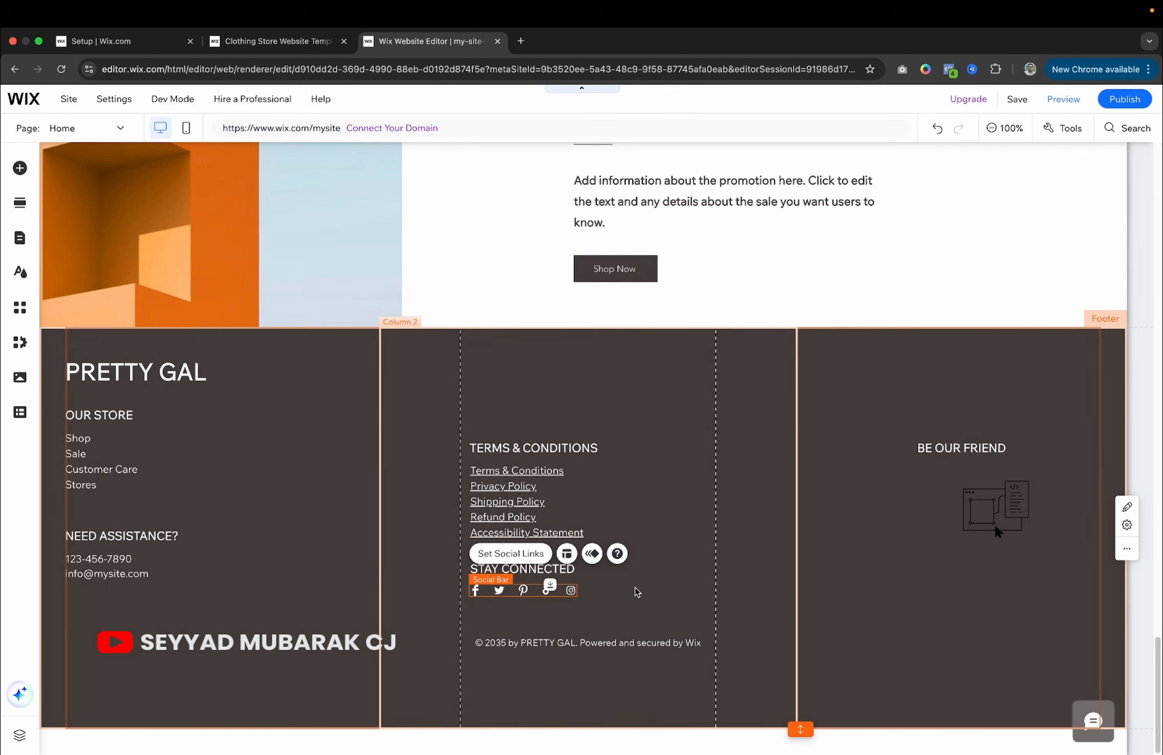
Delete 'Powered and secured by Wix' so the copyright reads '© 2035 by PRETTY GAL.'.
double_click(620, 640)
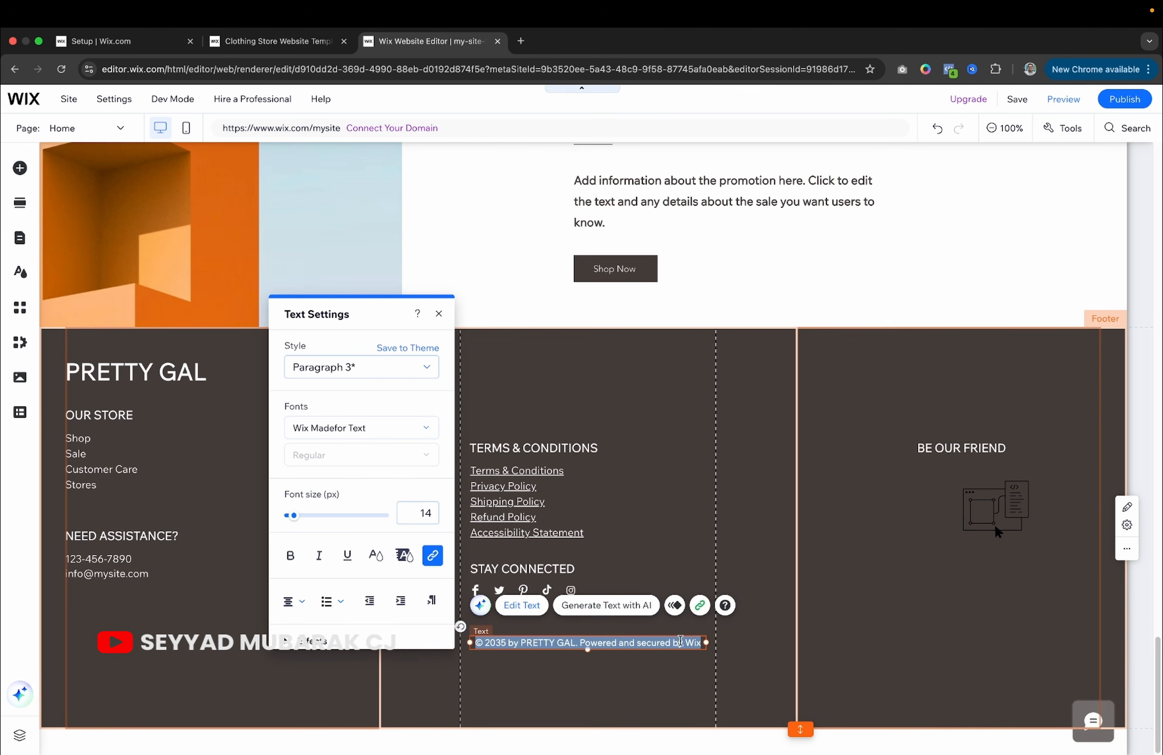
click(697, 645)
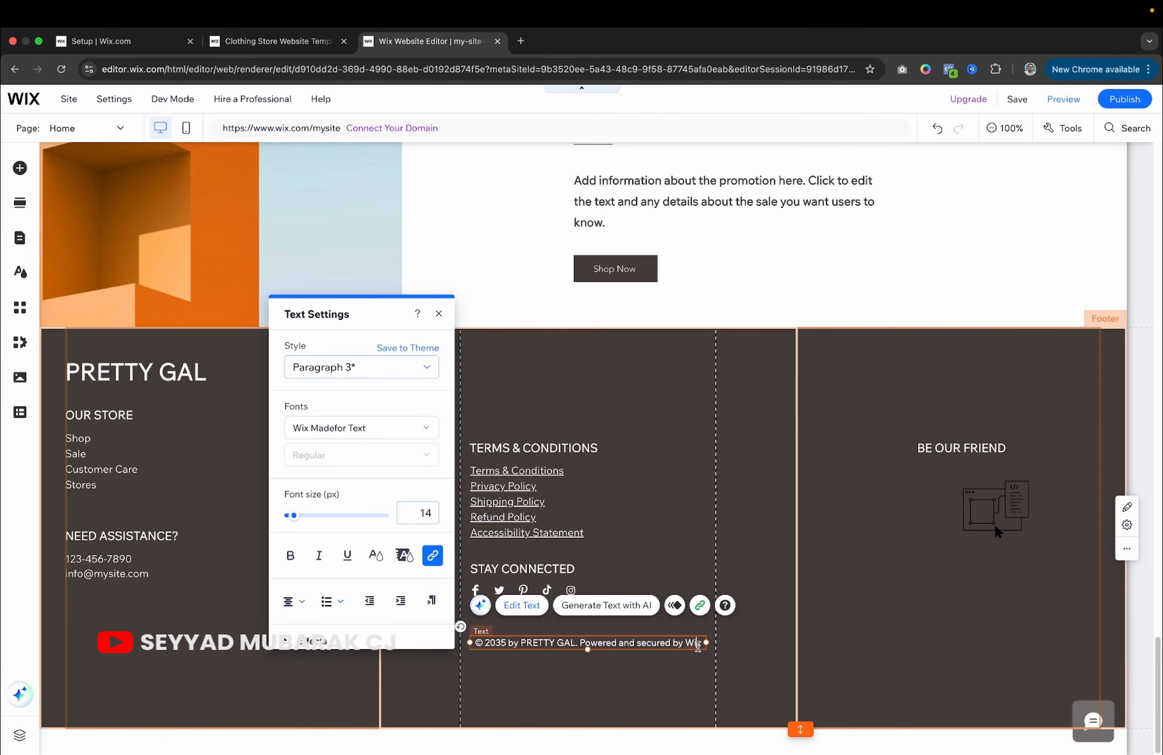
key(BackSpace)
key(BackSpace)
key(BackSpace)
key(BackSpace)
key(BackSpace)
key(BackSpace)
key(BackSpace)
key(BackSpace)
key(BackSpace)
key(BackSpace)
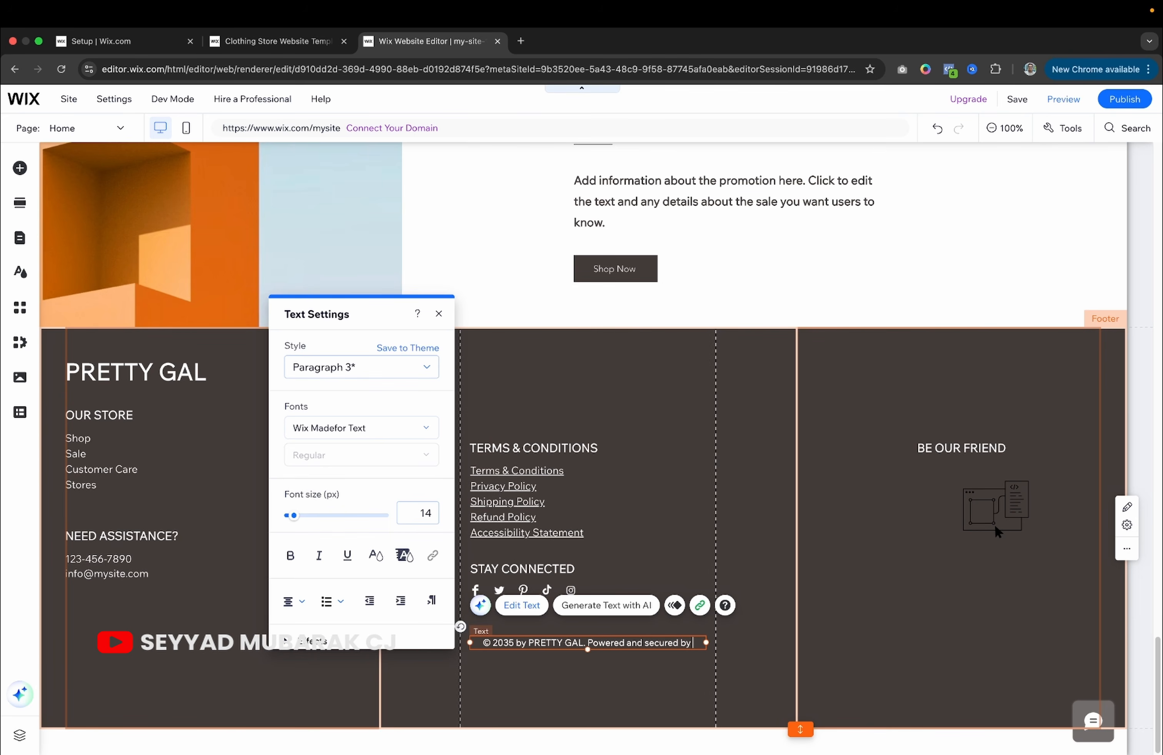
key(BackSpace)
key(BackSpace)
key(BackSpace)
key(BackSpace)
key(BackSpace)
key(BackSpace)
key(BackSpace)
key(BackSpace)
key(BackSpace)
key(BackSpace)
key(BackSpace)
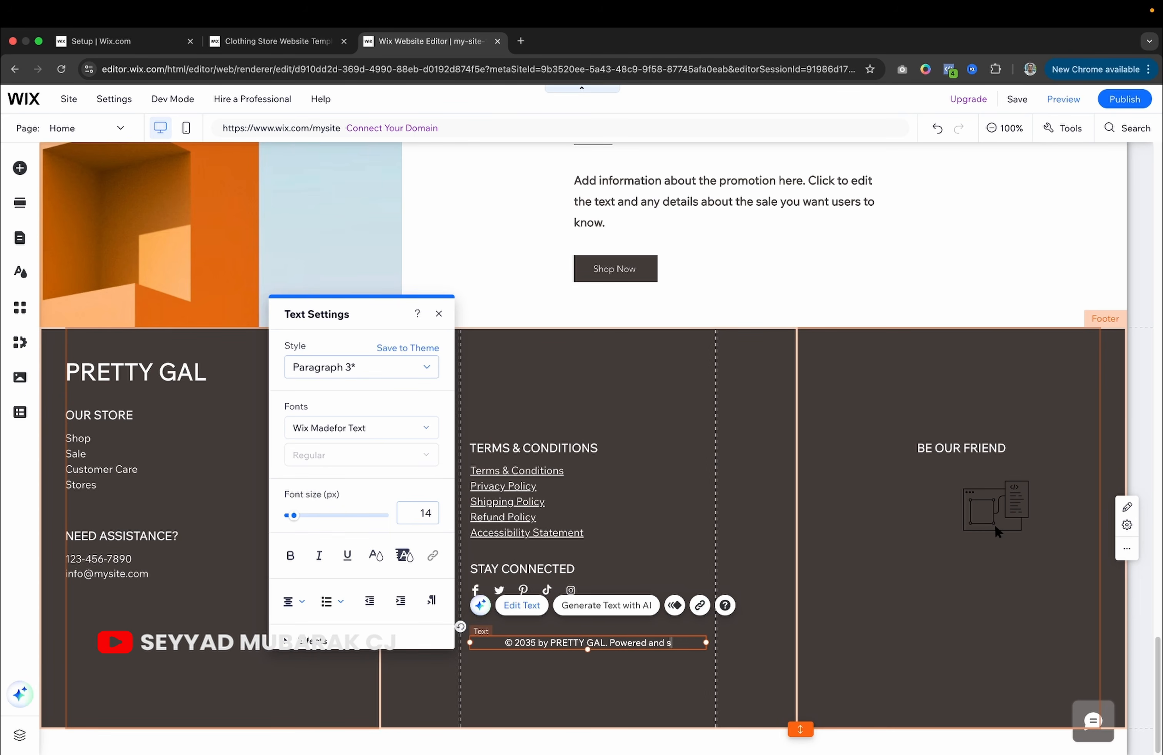
key(BackSpace)
key(BackSpace)
key(BackSpace)
key(BackSpace)
key(BackSpace)
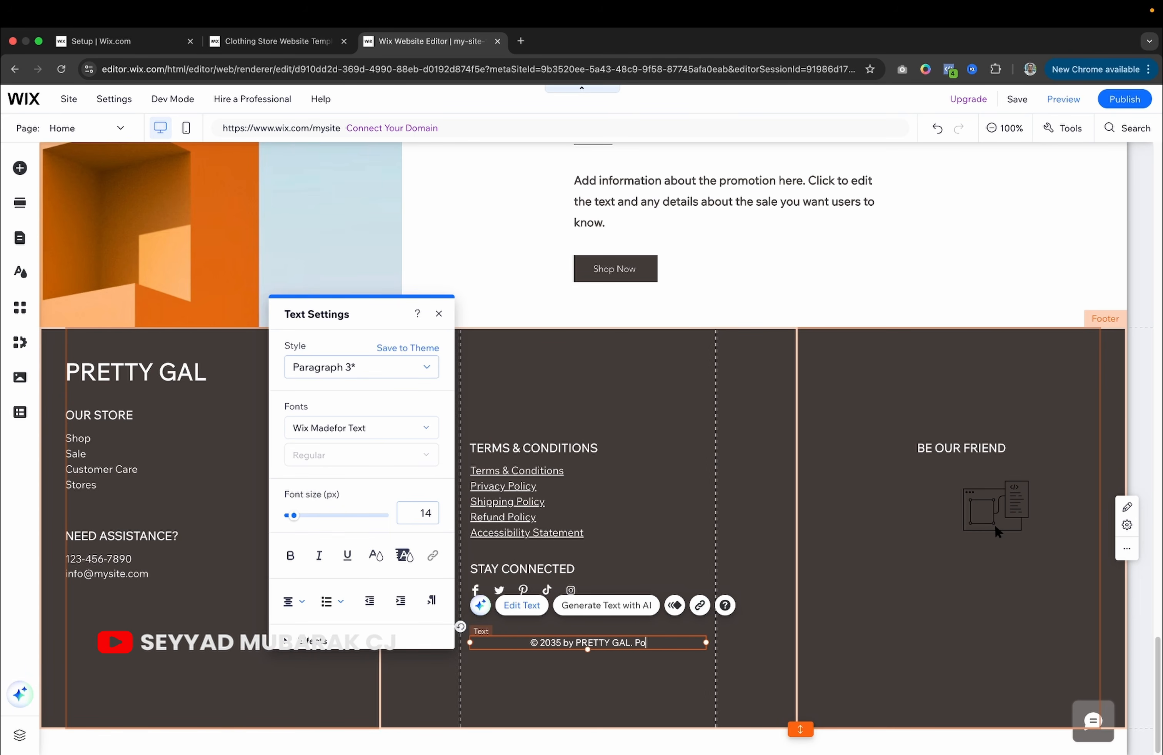
click(656, 689)
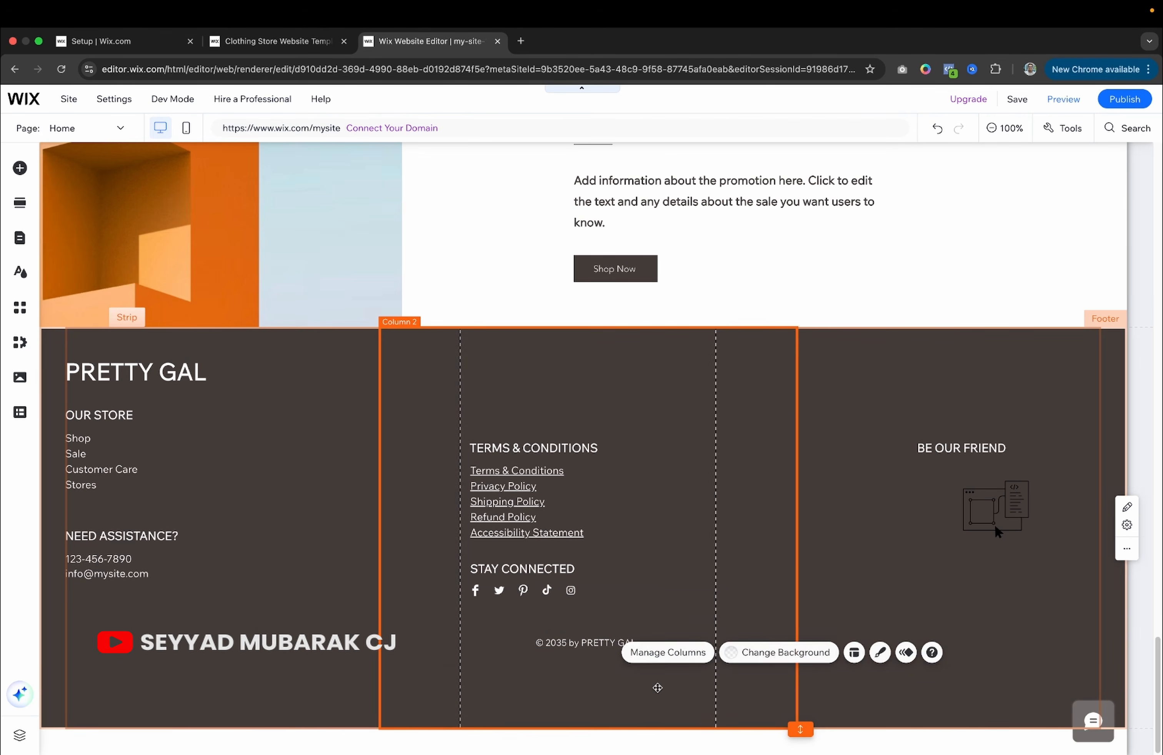
click(840, 541)
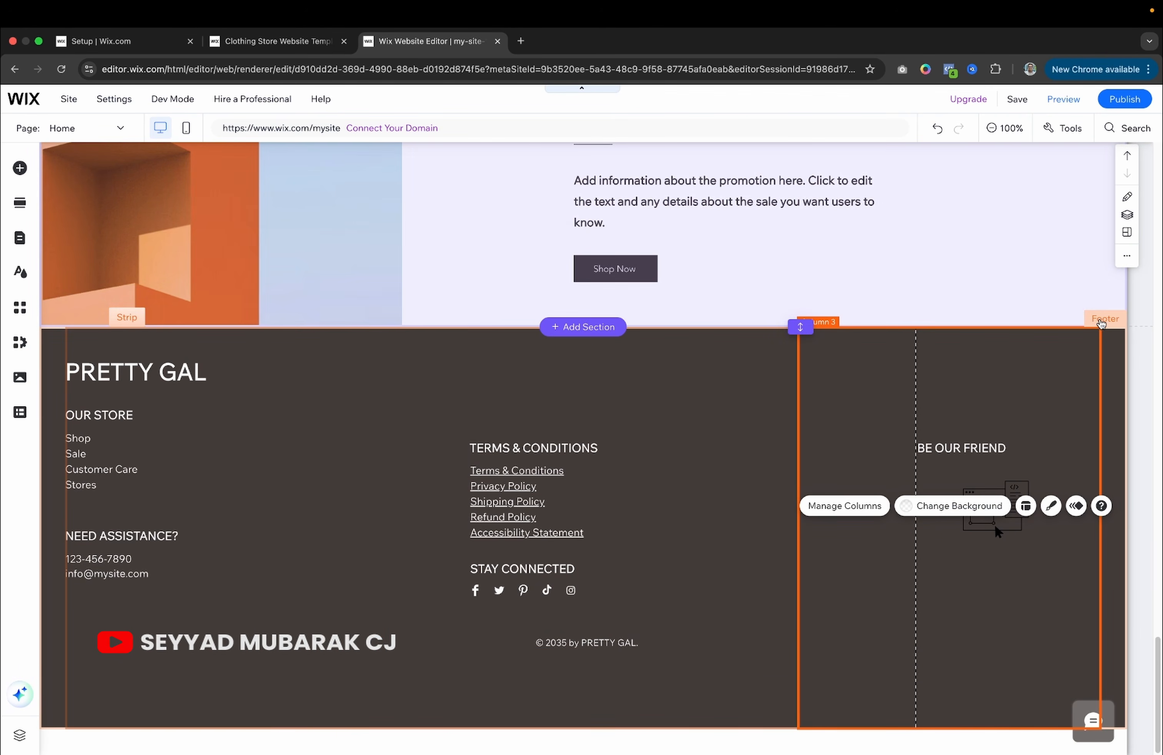
Select the whole footer and its column strip.
click(975, 331)
click(314, 354)
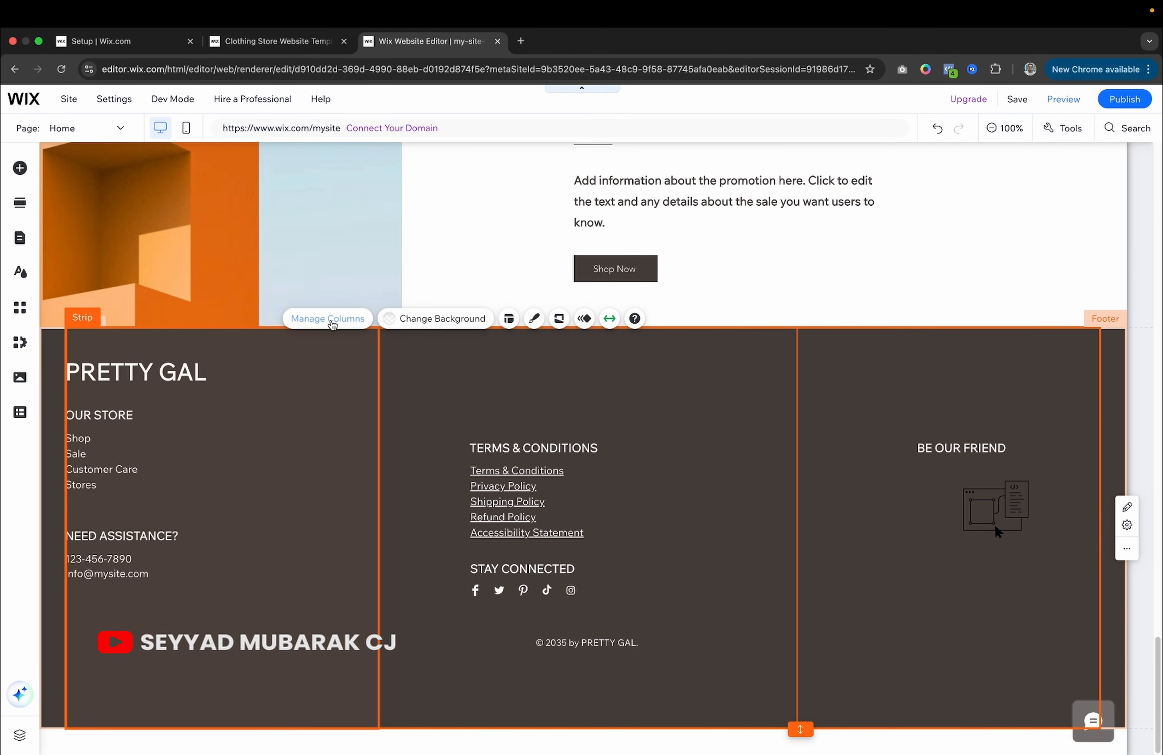
click(46, 372)
click(228, 374)
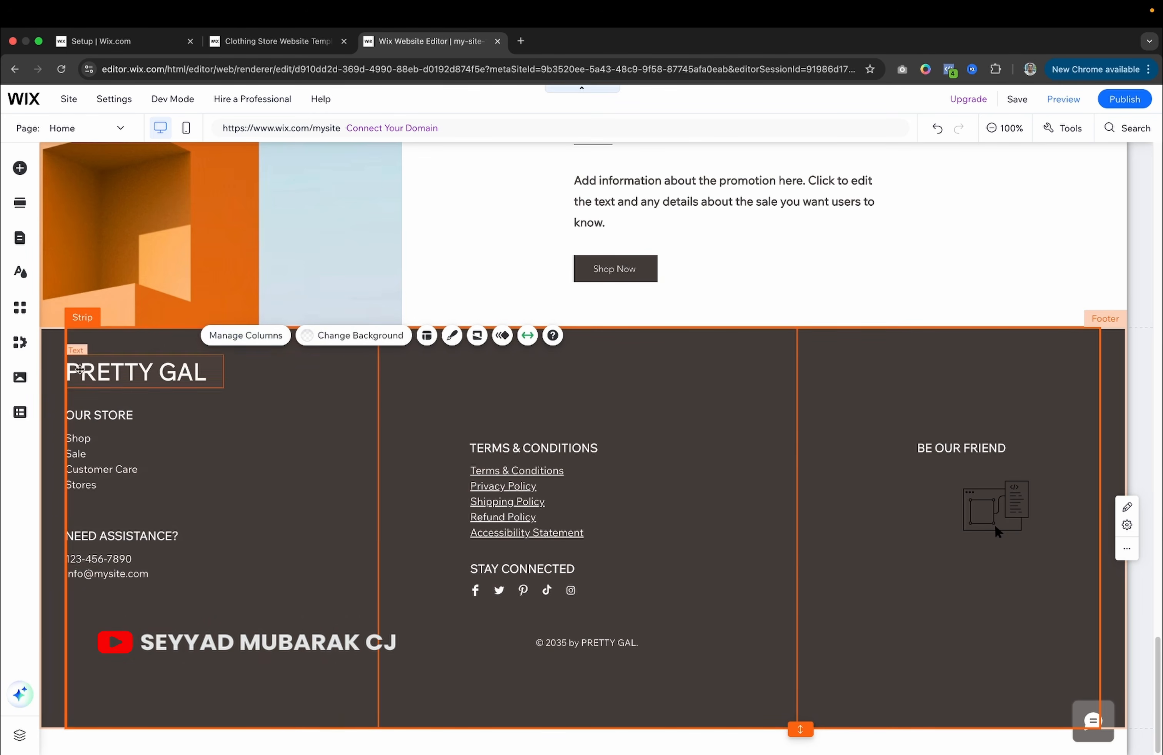
click(59, 372)
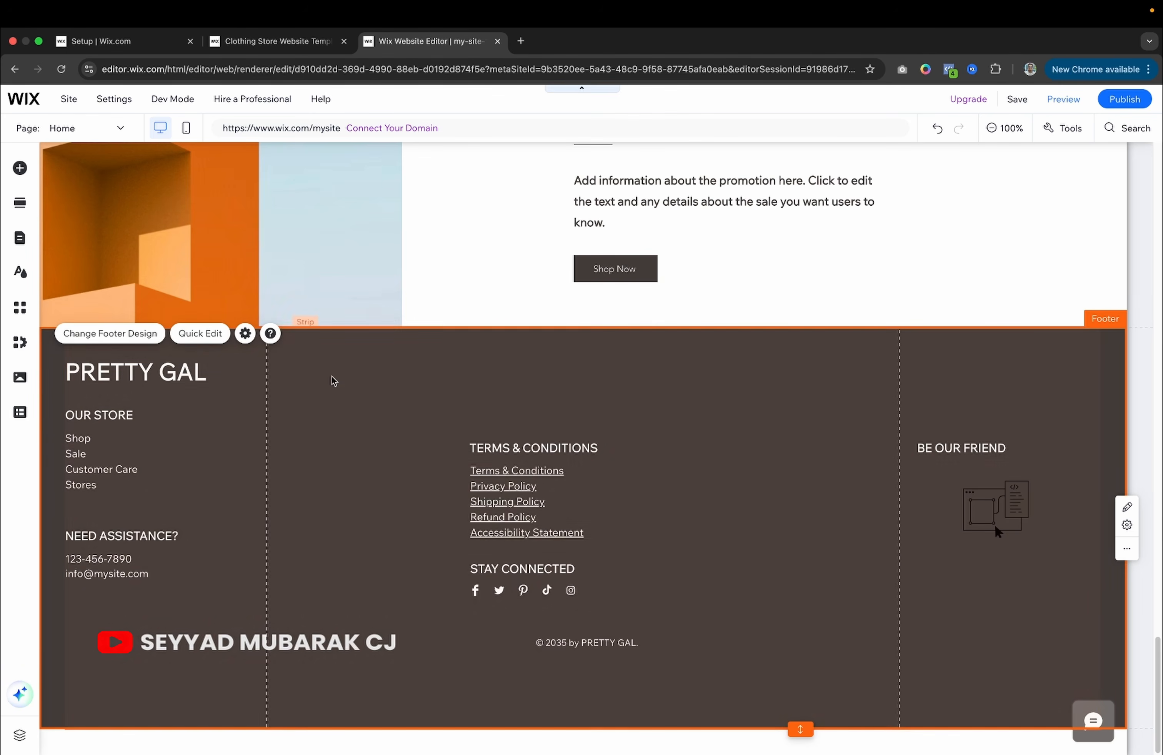
Add a fourth footer column, shift it left and back, then delete it.
double_click(352, 365)
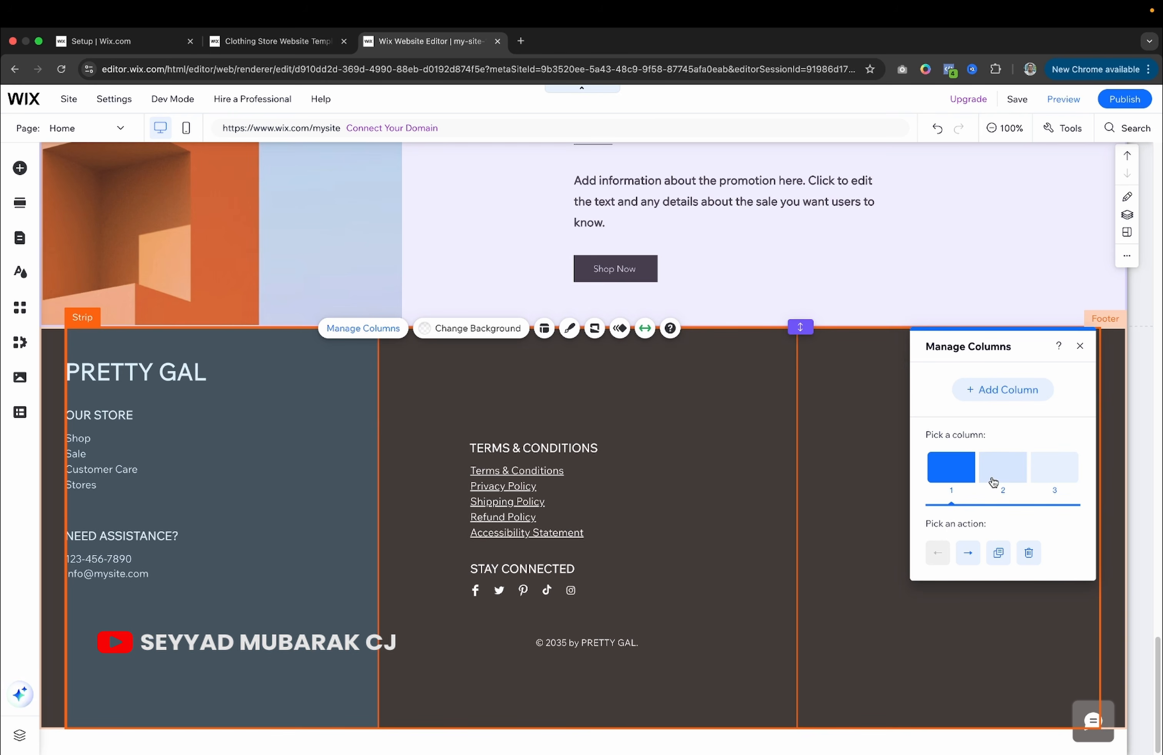
click(1018, 398)
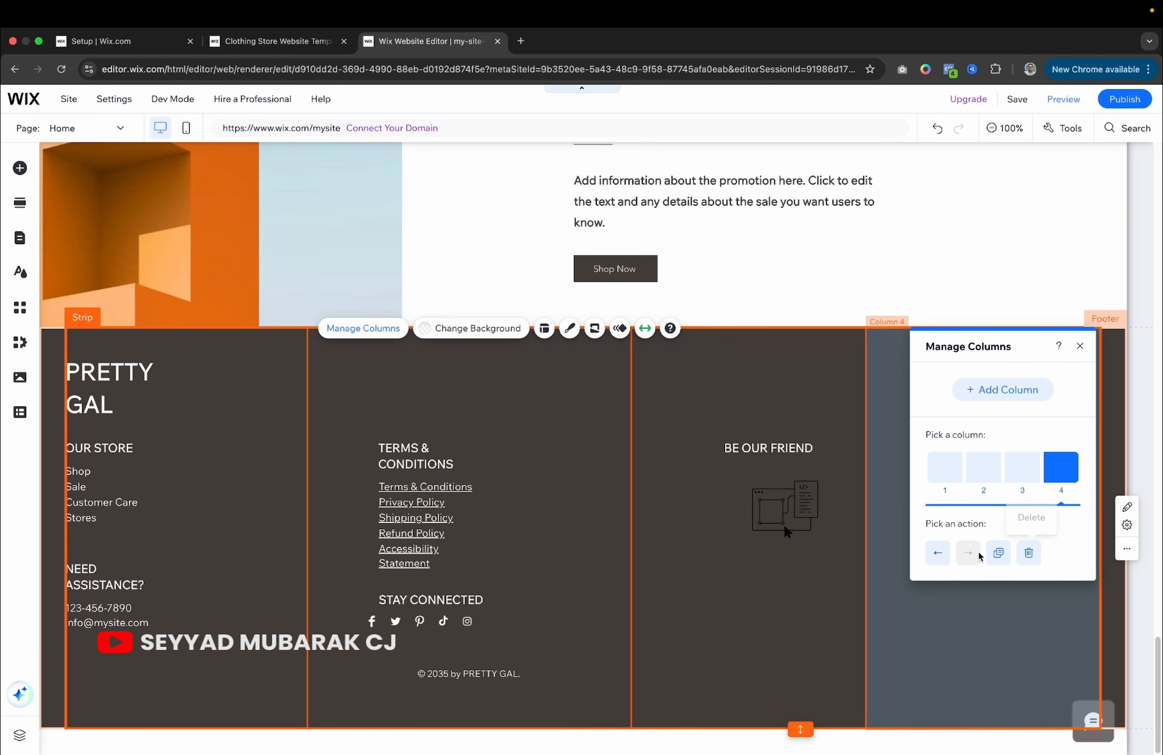
click(938, 554)
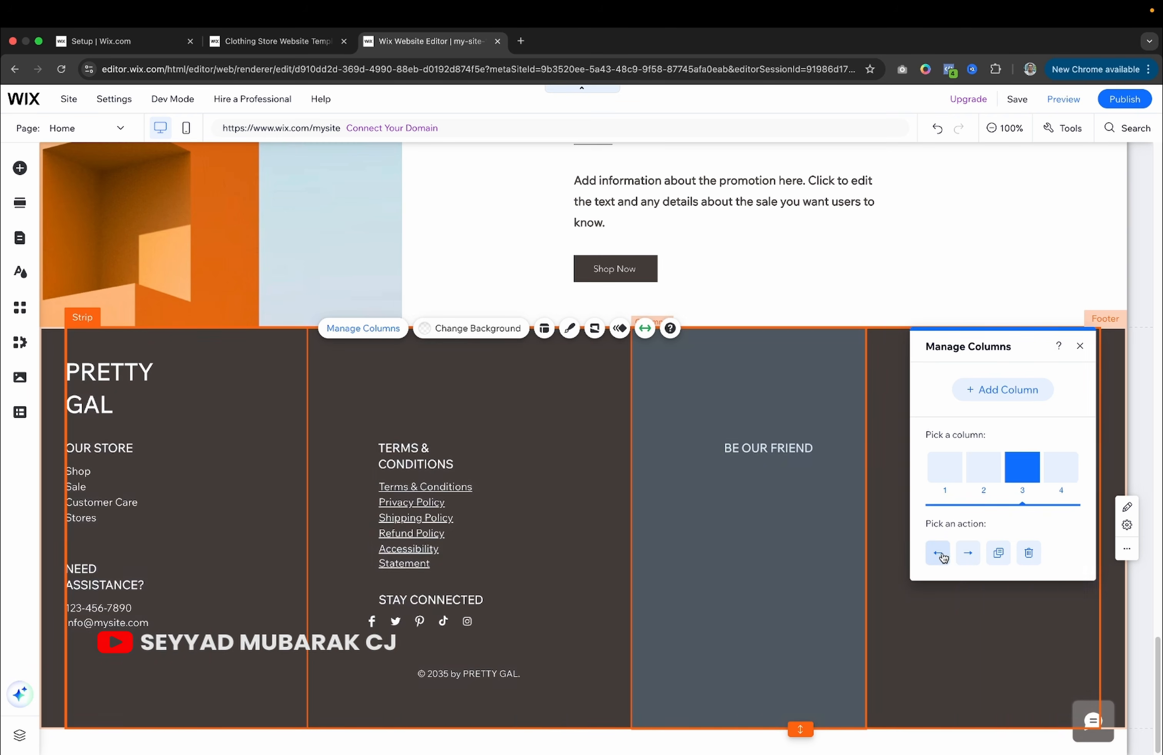
click(968, 553)
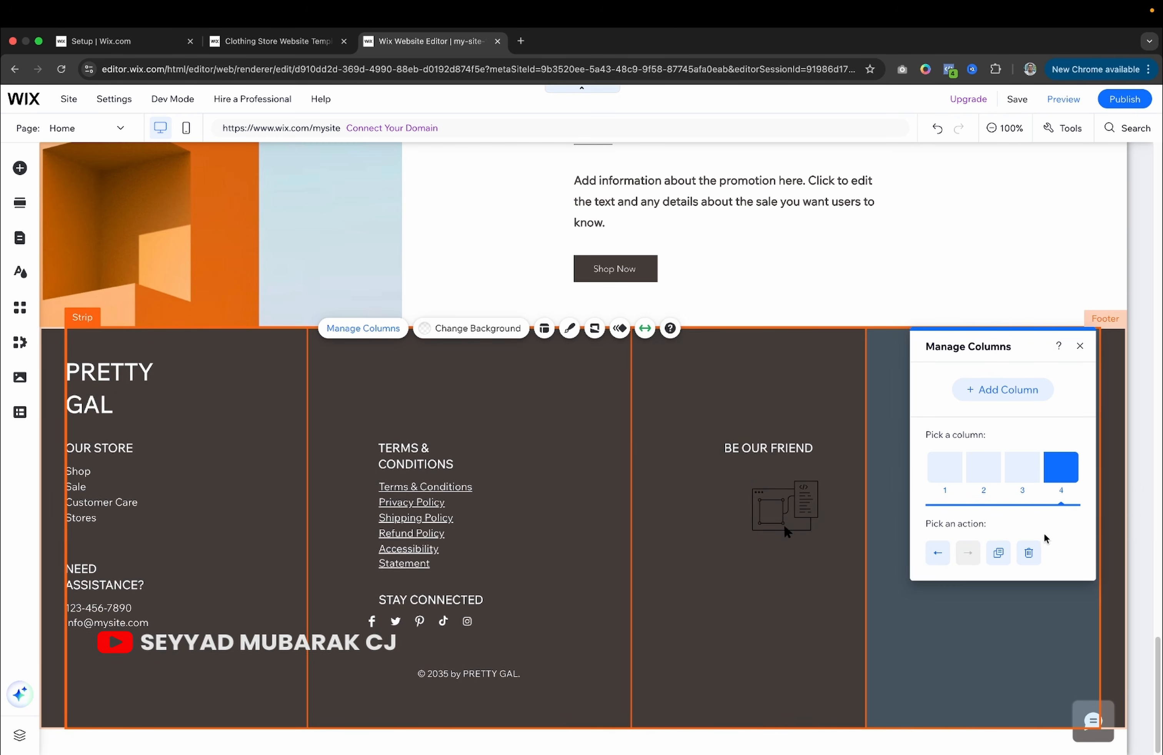
click(1029, 553)
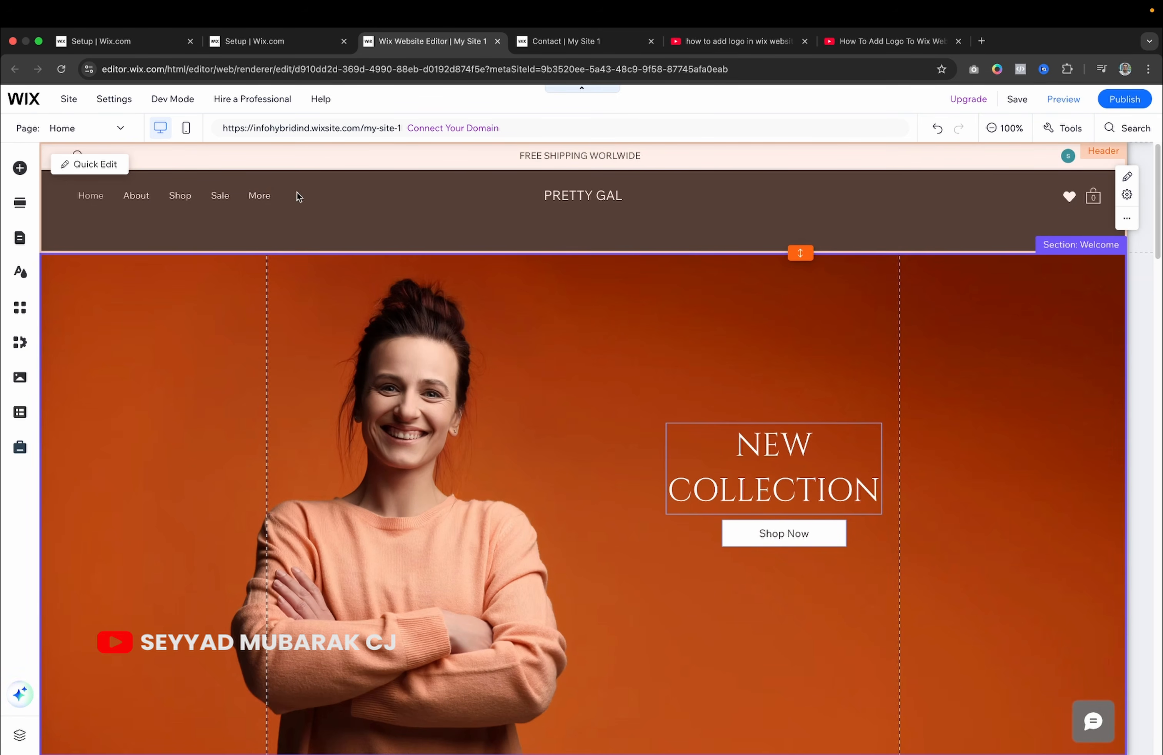
Switch the editor to the About page, close the pages list, and select the header menu.
click(238, 199)
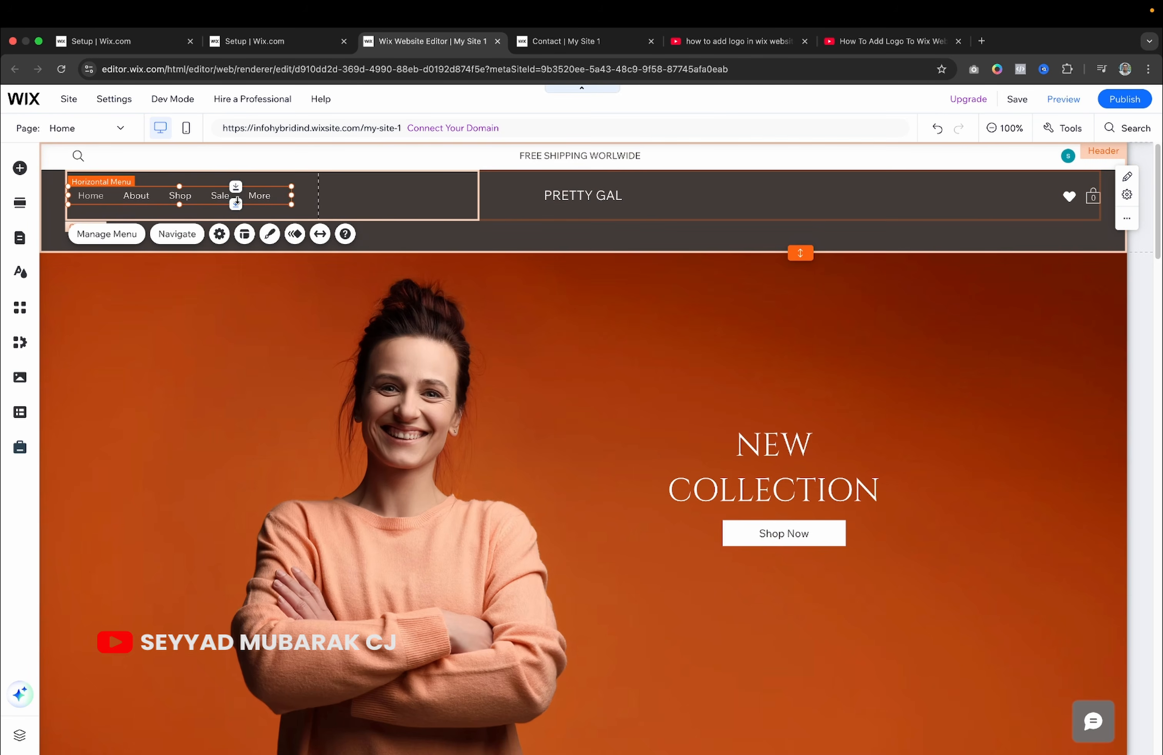
click(125, 244)
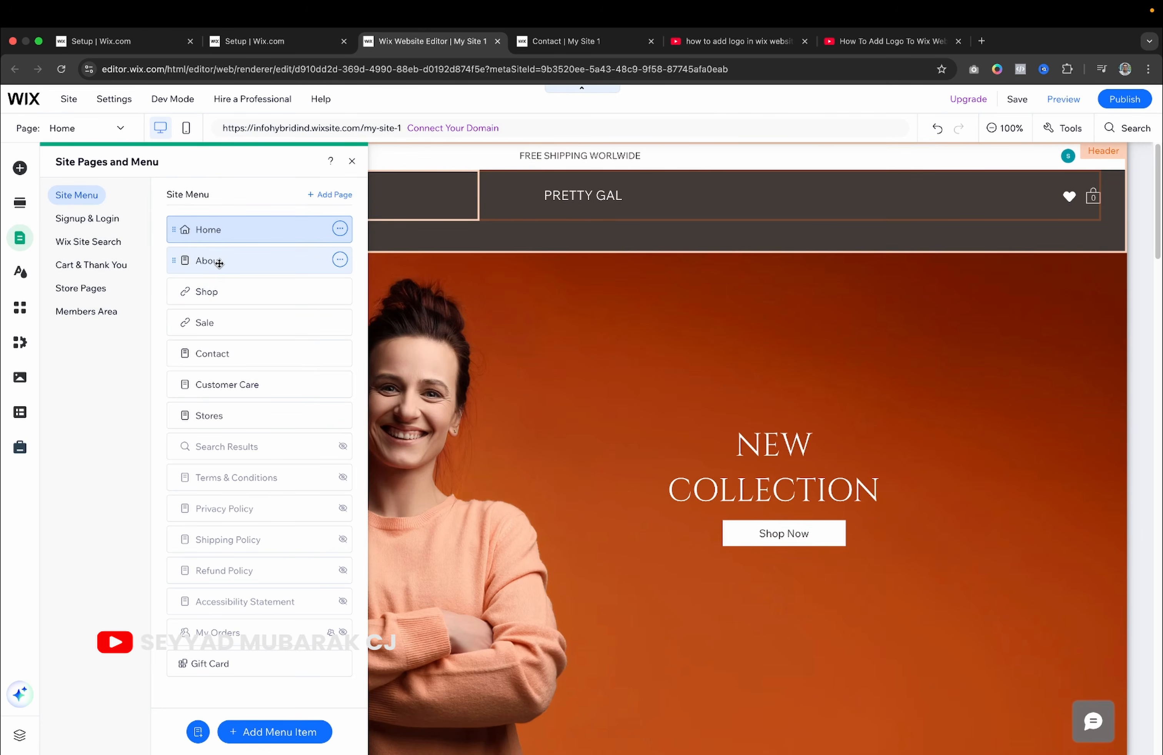
mouse_move(173, 264)
mouse_down()
mouse_move(173, 301)
mouse_move(175, 261)
mouse_up()
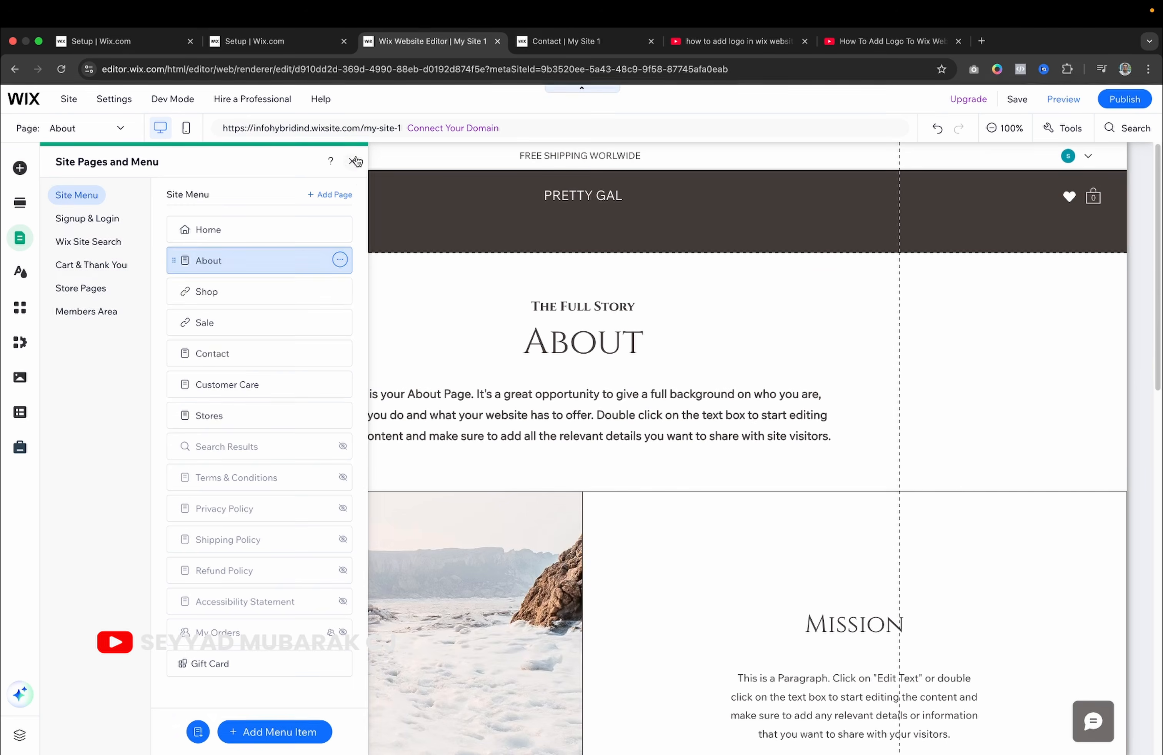
click(353, 161)
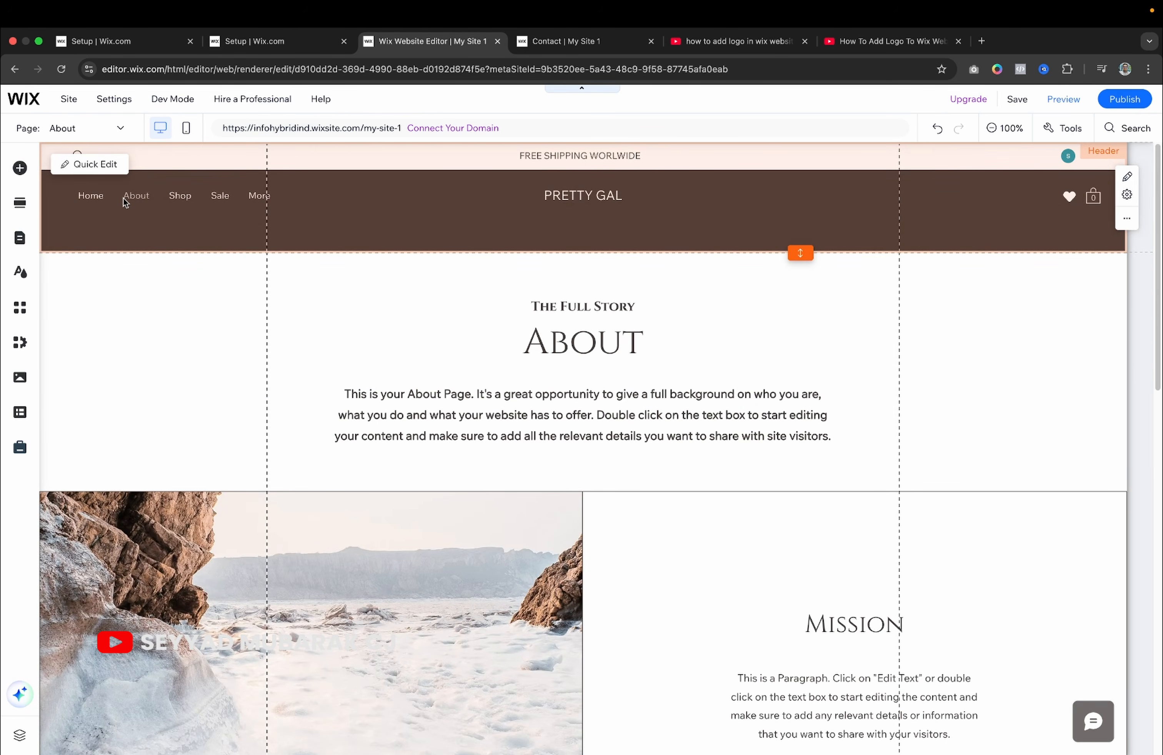
click(91, 196)
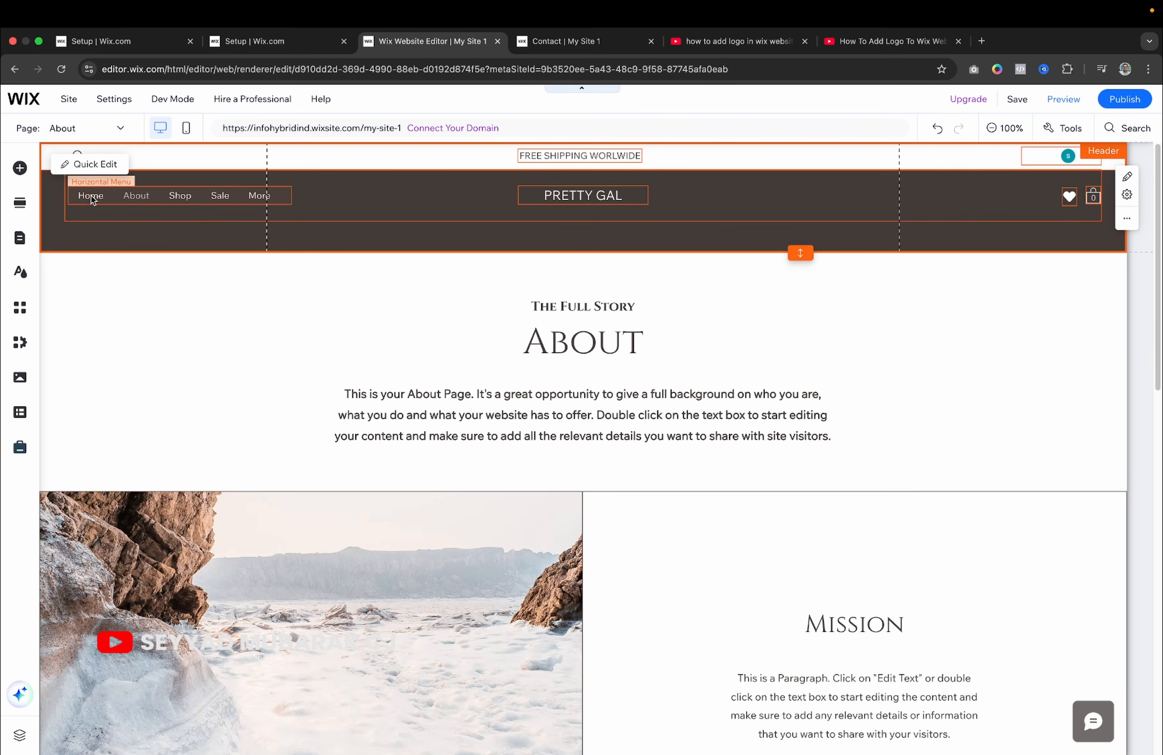
click(120, 197)
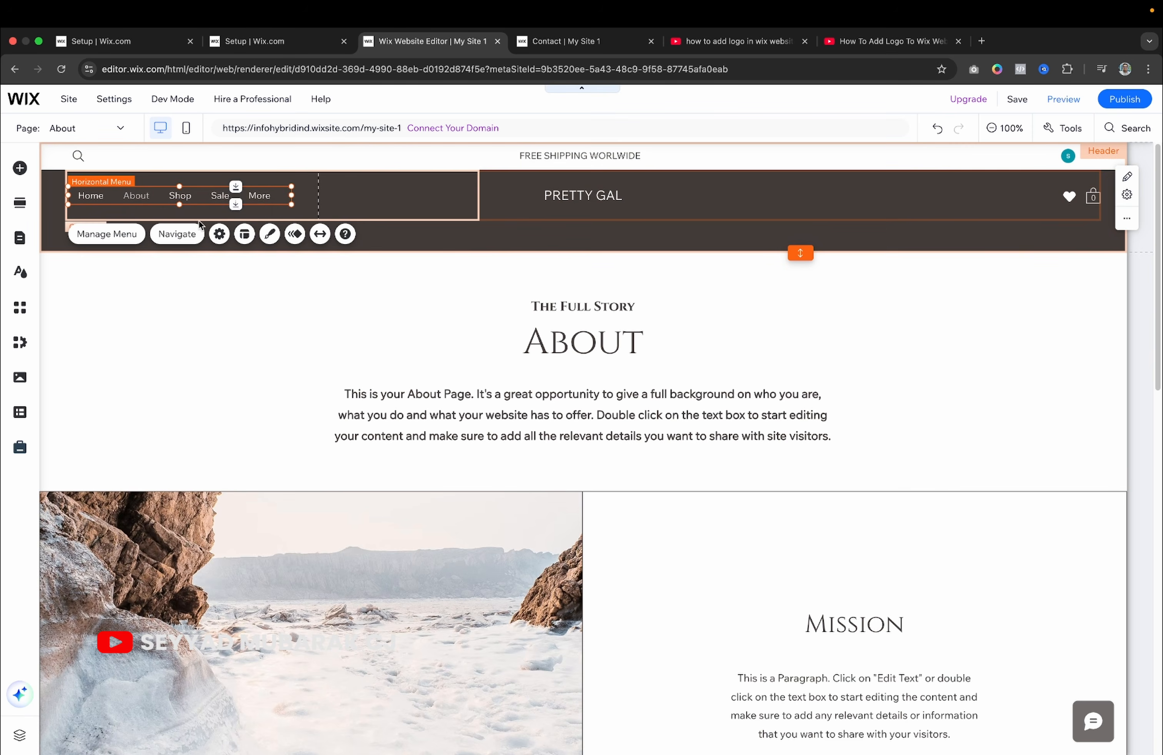
click(269, 234)
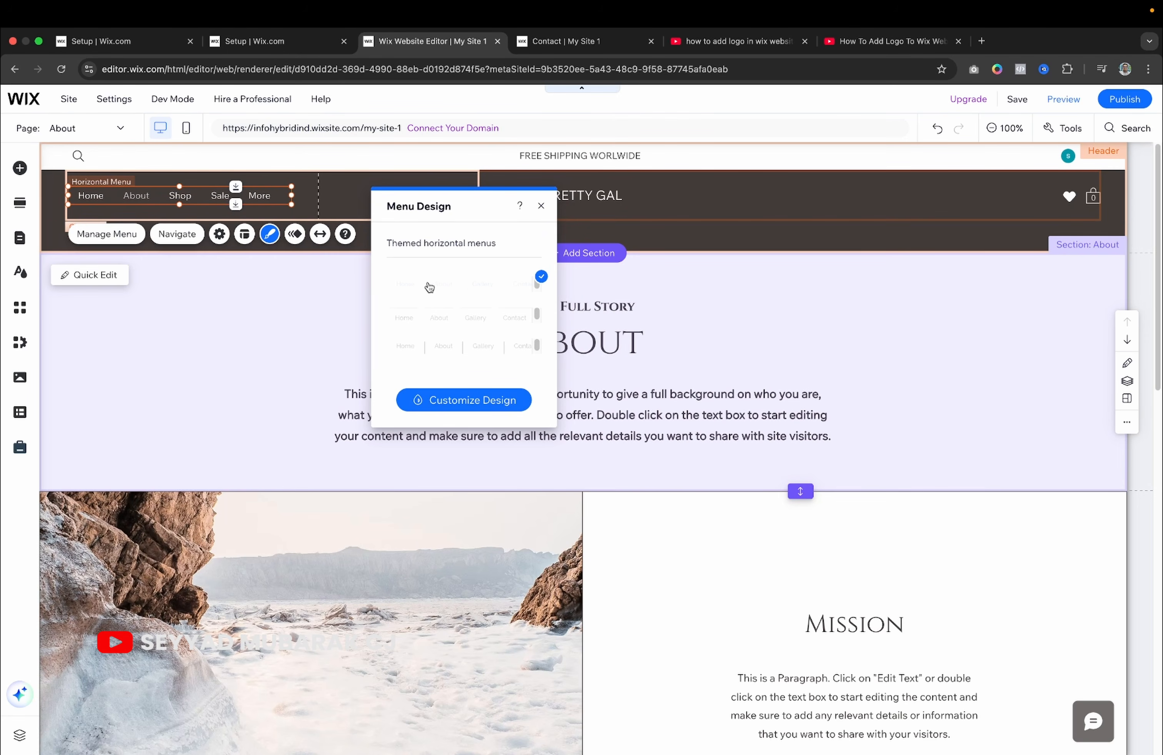
click(541, 208)
click(575, 201)
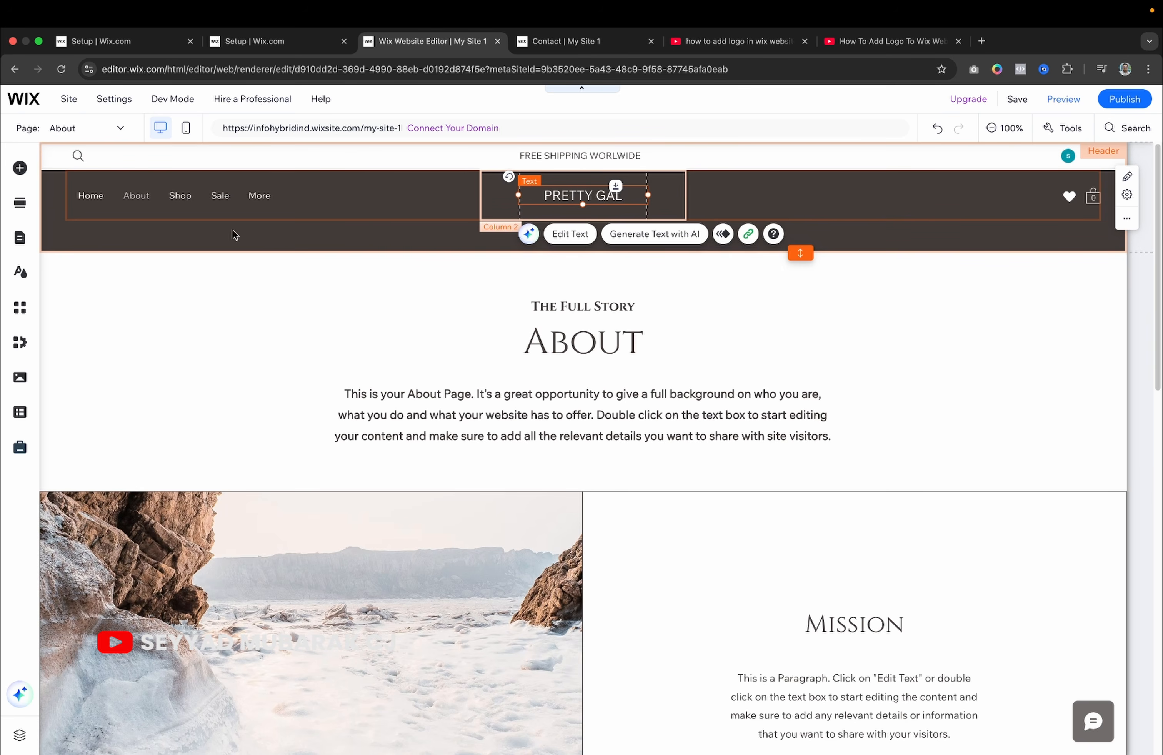
Upload an image file from the computer through Add Elements > Image > Upload Images.
click(20, 169)
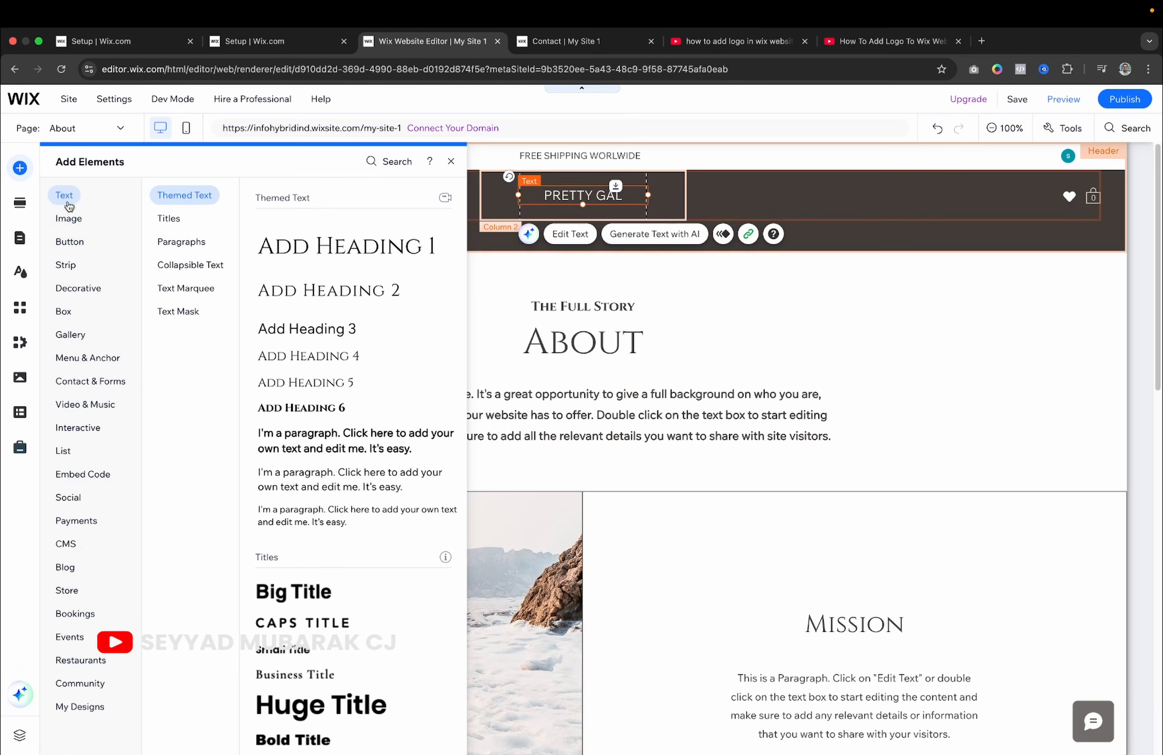
mouse_move(70, 222)
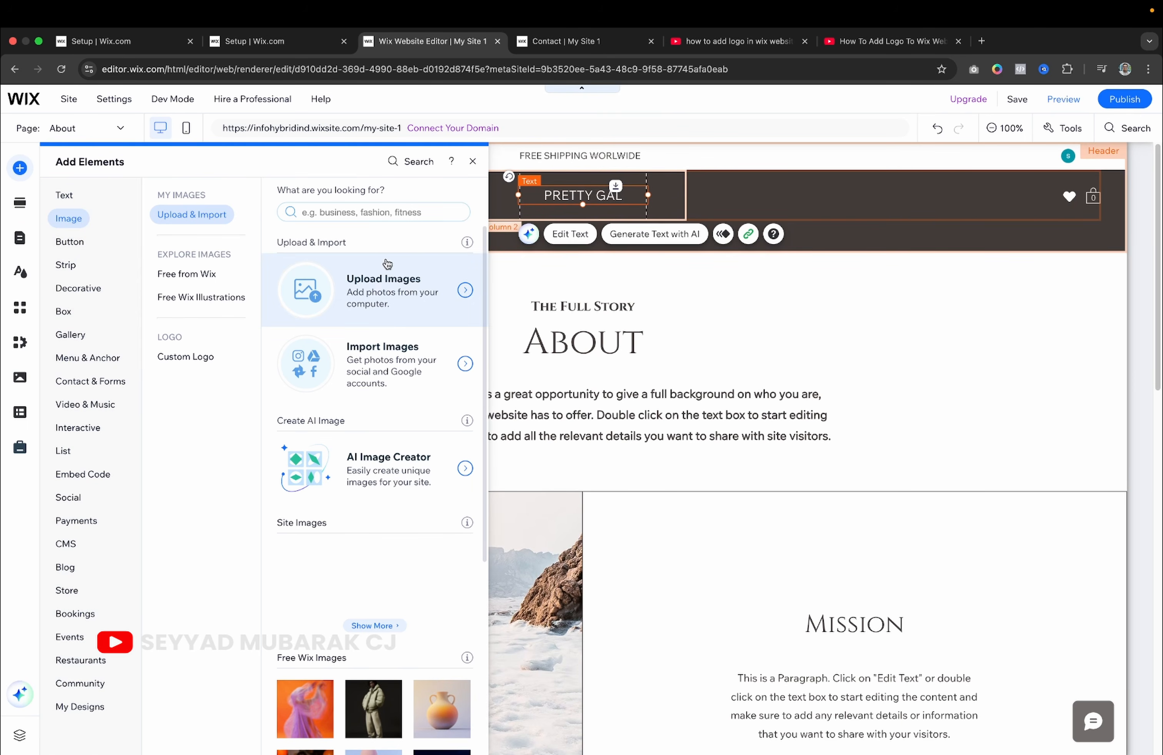
click(380, 290)
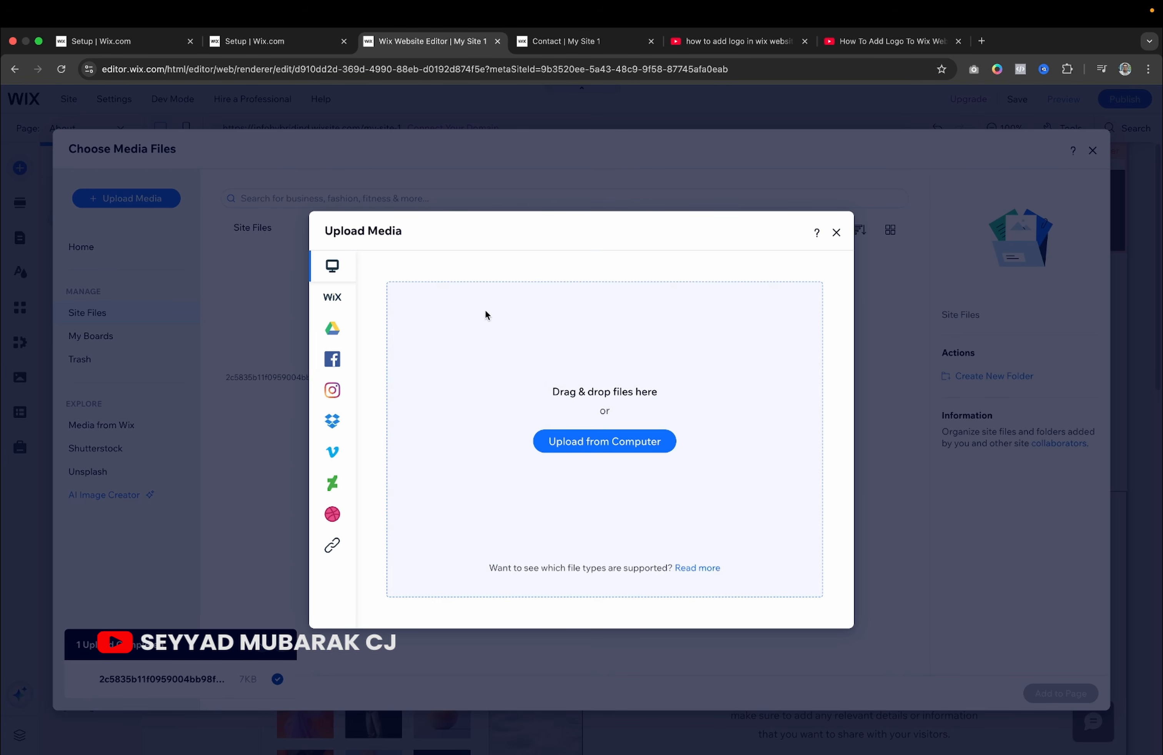
click(629, 447)
scroll(580, 424, down, 6)
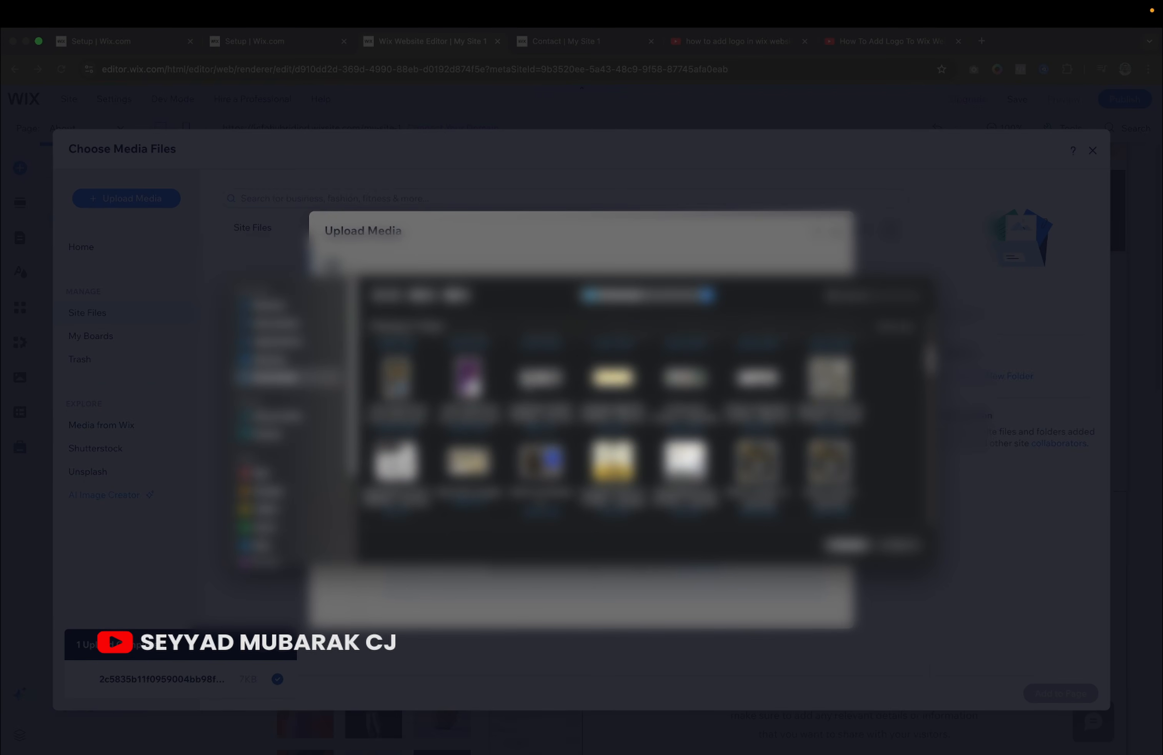
click(613, 388)
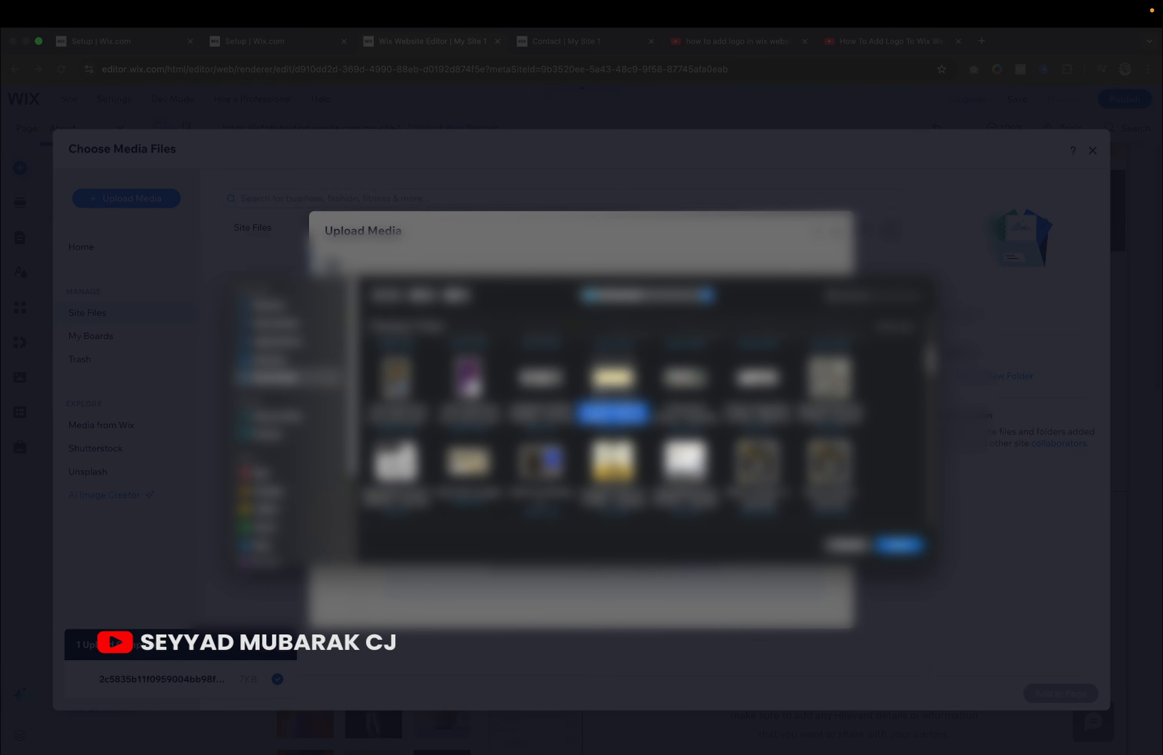
click(539, 390)
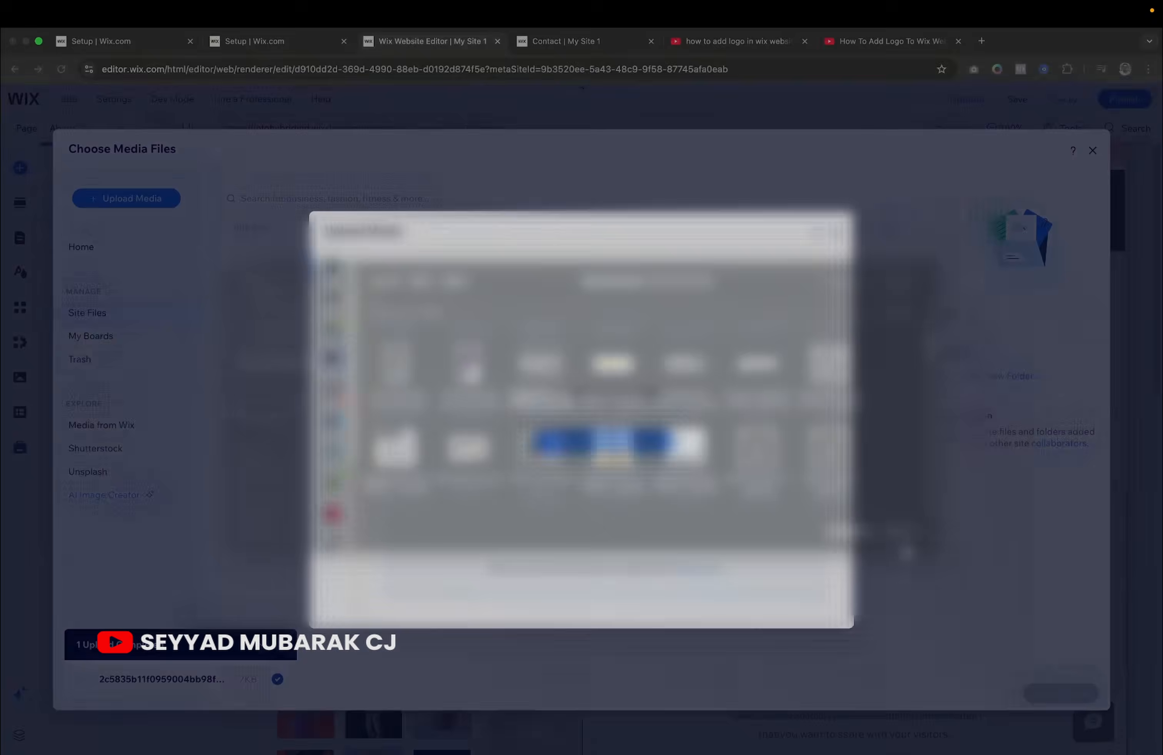
click(899, 545)
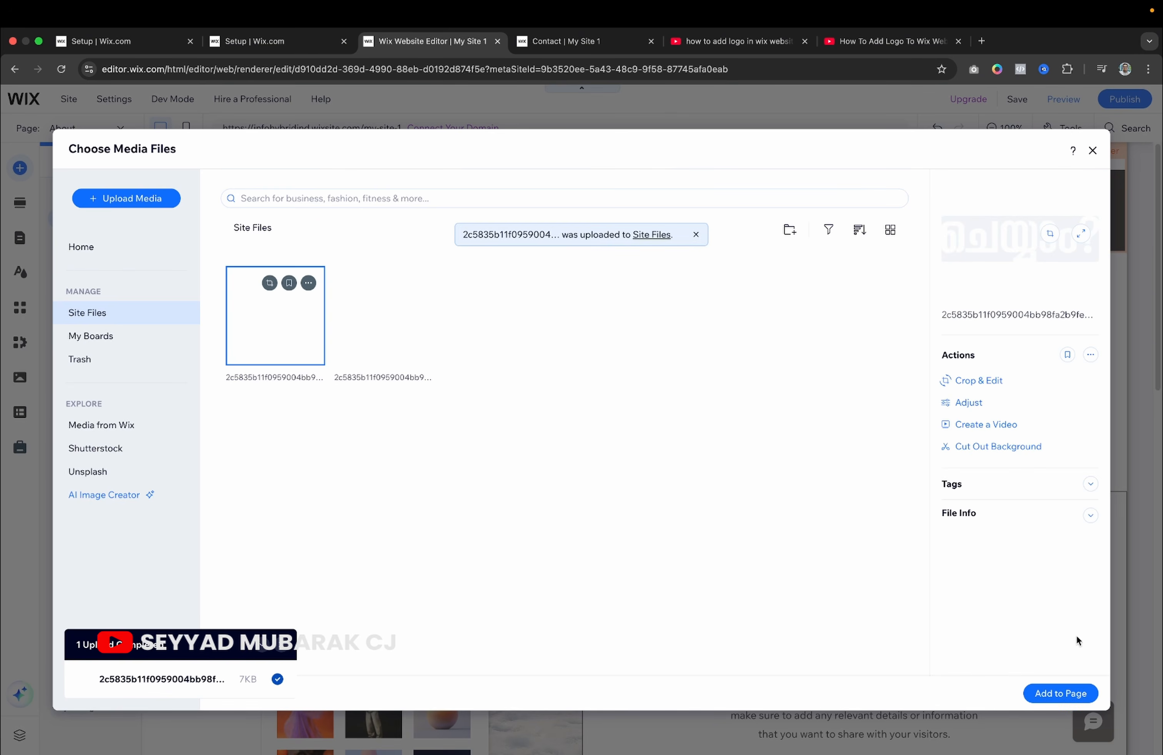
Add the uploaded image, resize it to 117 by 31, and place it on the PRETTY GAL title.
click(1057, 693)
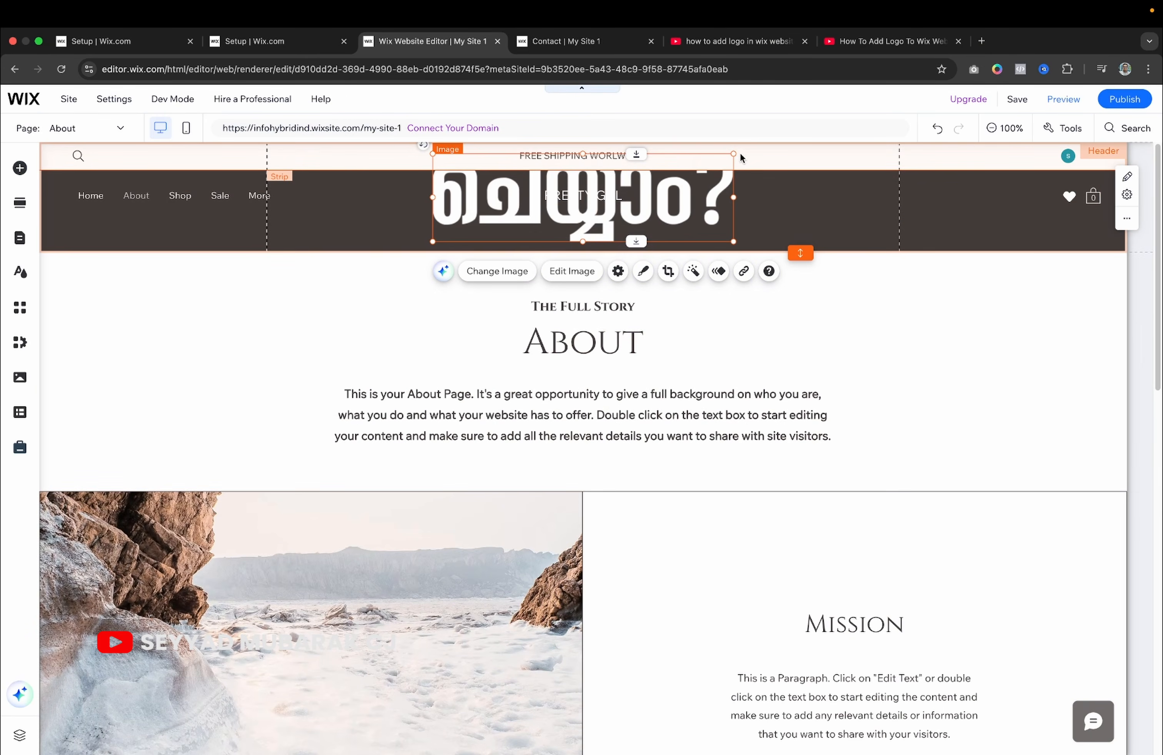
drag(733, 153, 589, 209)
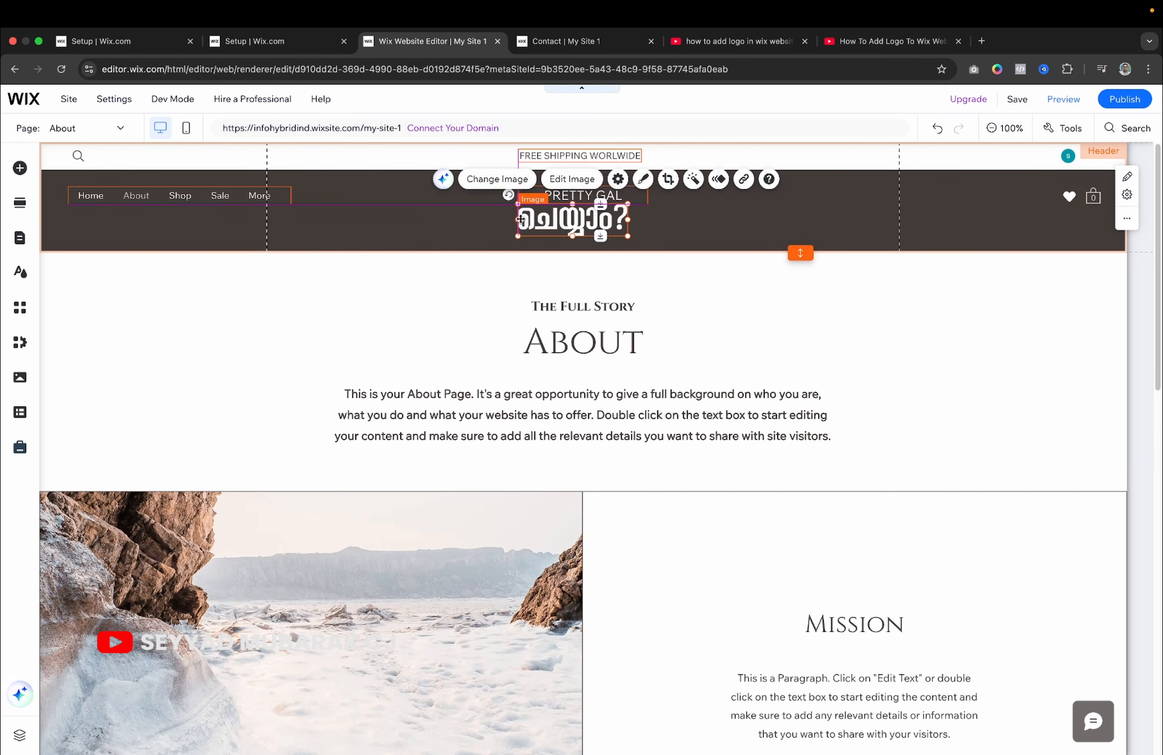
mouse_move(518, 237)
mouse_down()
mouse_move(502, 240)
mouse_move(537, 222)
mouse_up()
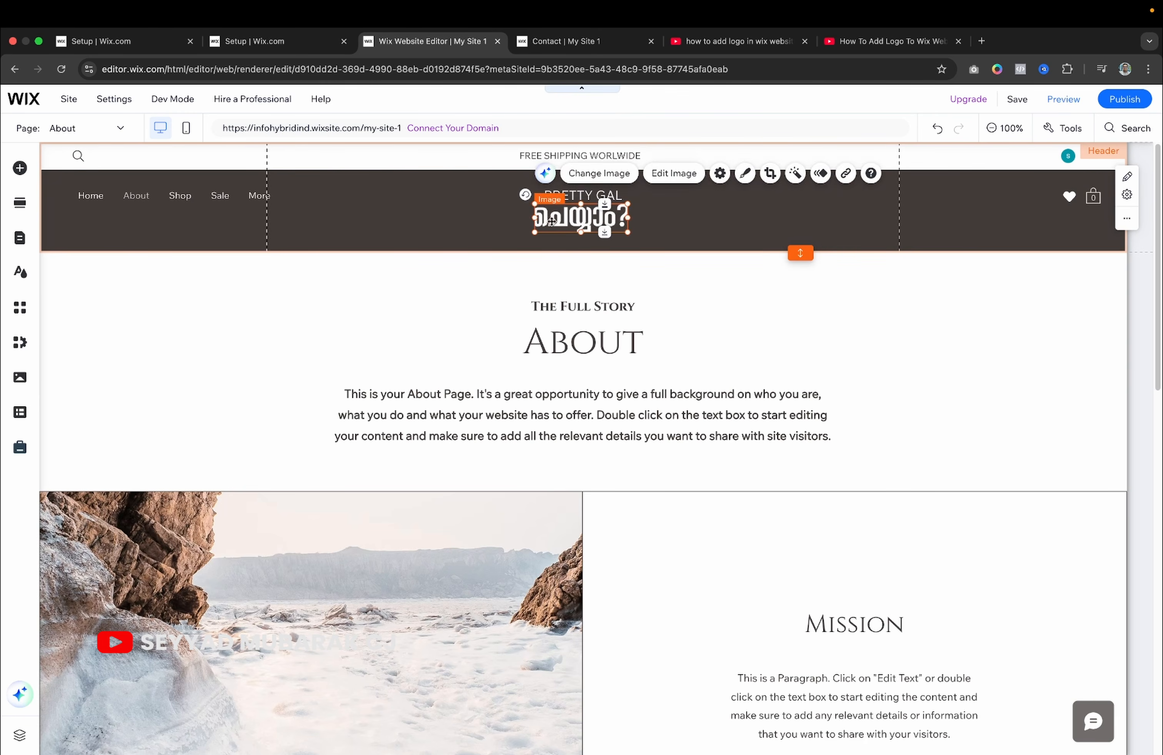
mouse_move(613, 210)
mouse_down()
mouse_move(718, 207)
mouse_move(532, 206)
mouse_move(590, 214)
mouse_move(647, 187)
mouse_move(597, 204)
mouse_up()
click(597, 197)
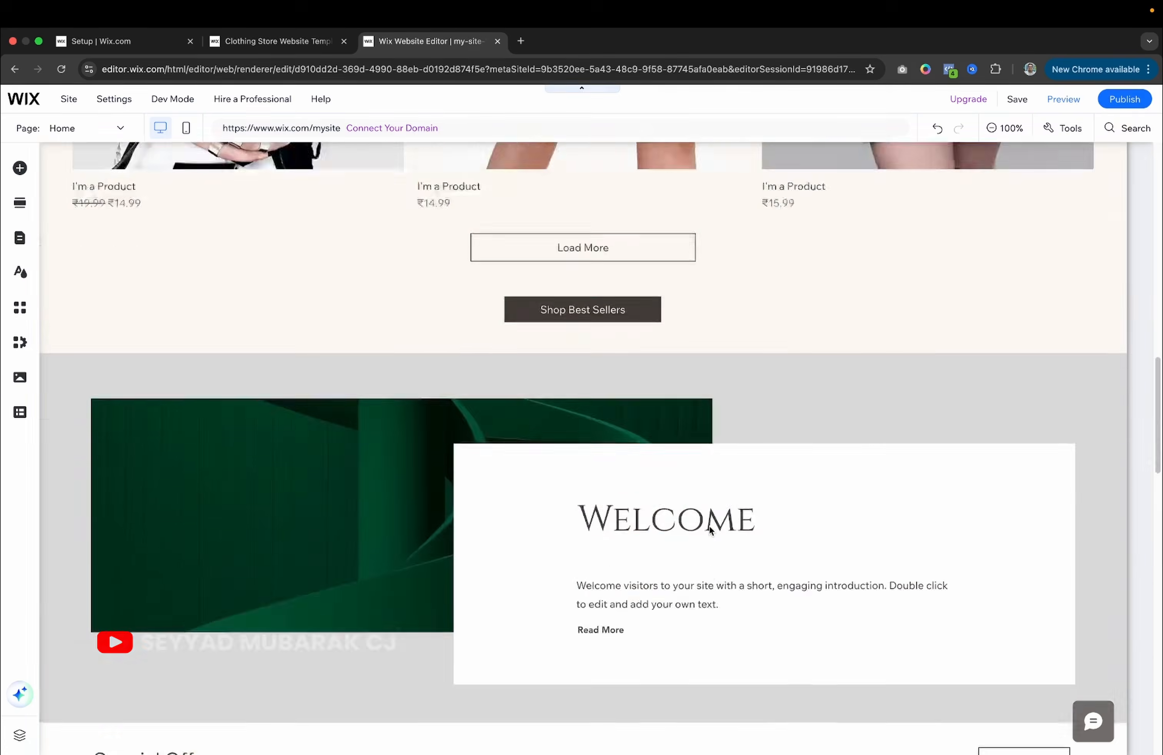
Publish the site and choose View Site in the Congratulations dialog.
scroll(710, 526, up, 10)
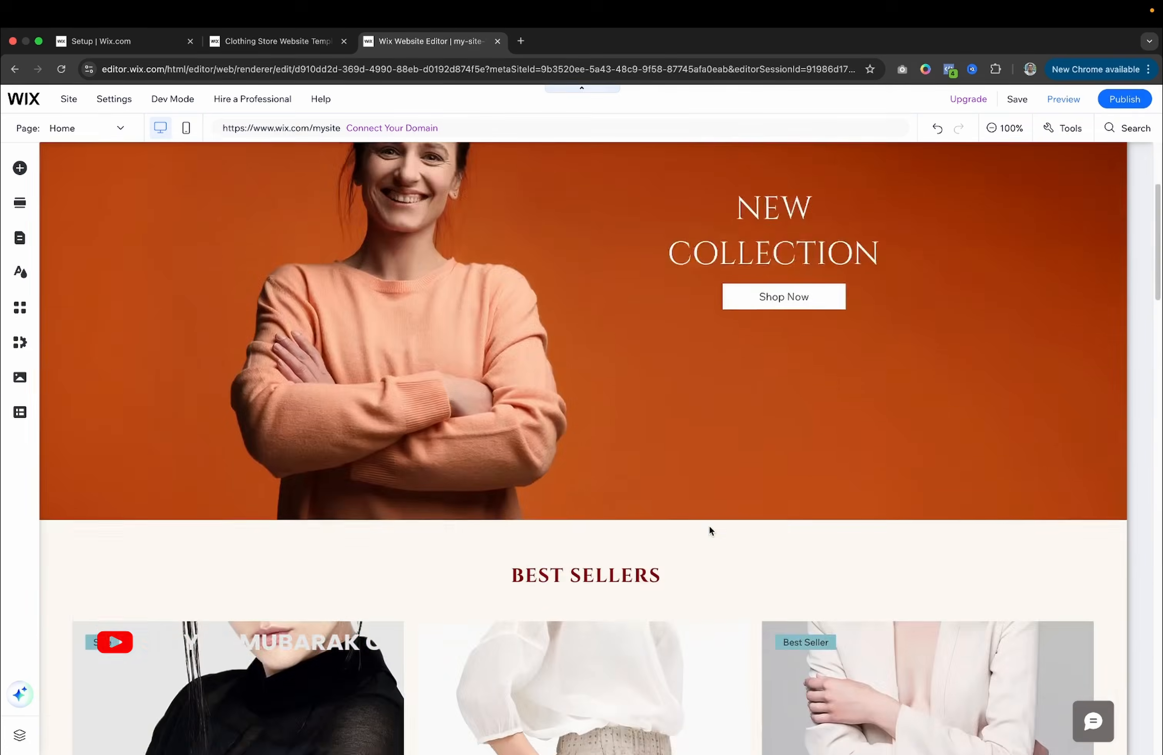
scroll(710, 530, up, 4)
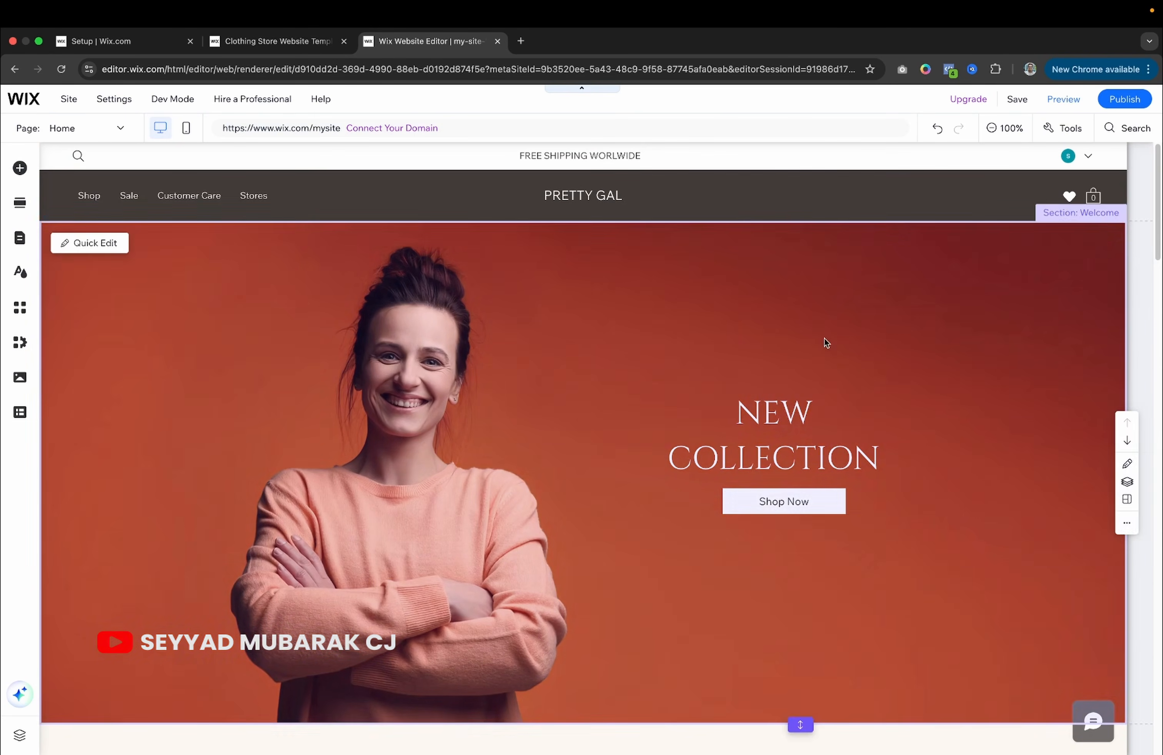
click(1111, 100)
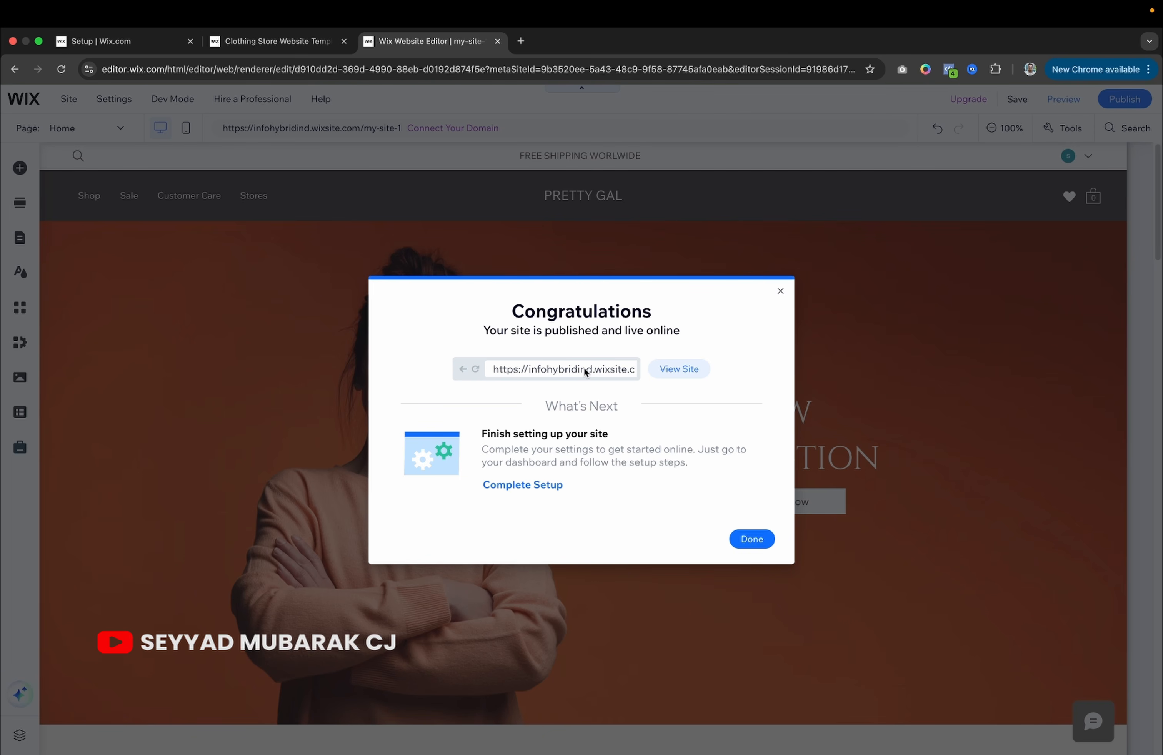
click(672, 371)
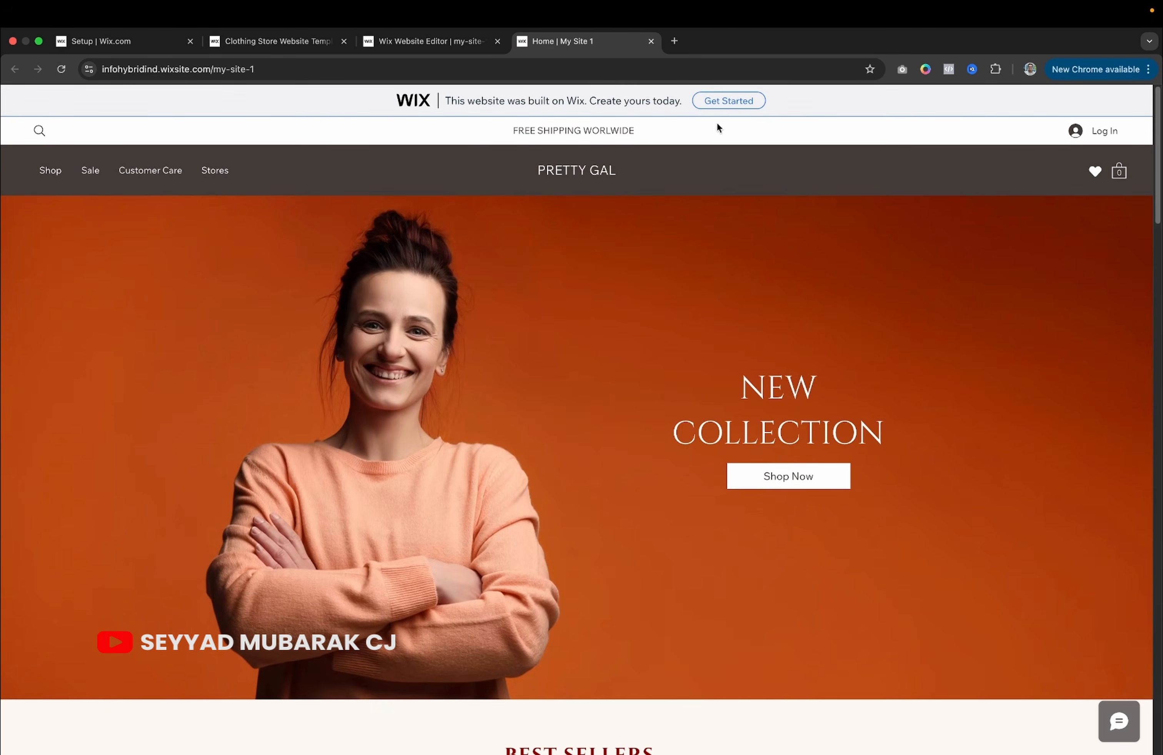
scroll(501, 322, down, 15)
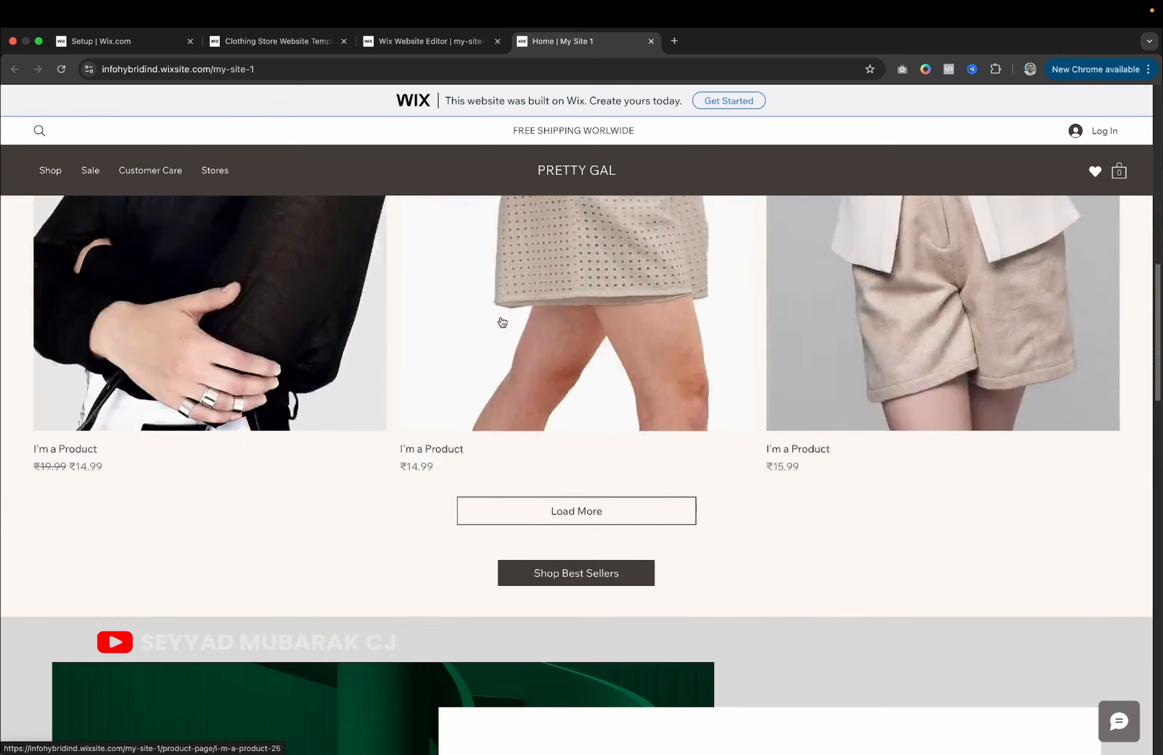
scroll(501, 322, down, 20)
scroll(501, 322, down, 5)
scroll(501, 322, up, 20)
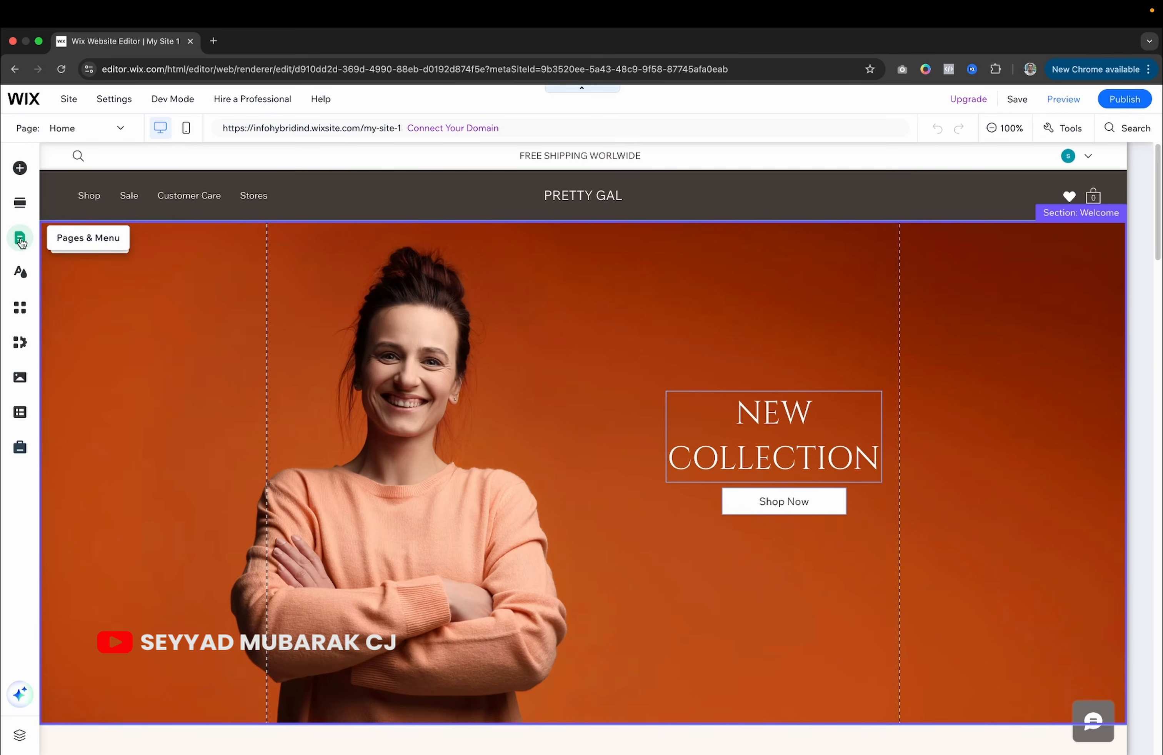
Open the Shop page from Site Pages and Menu, then close the list.
click(21, 240)
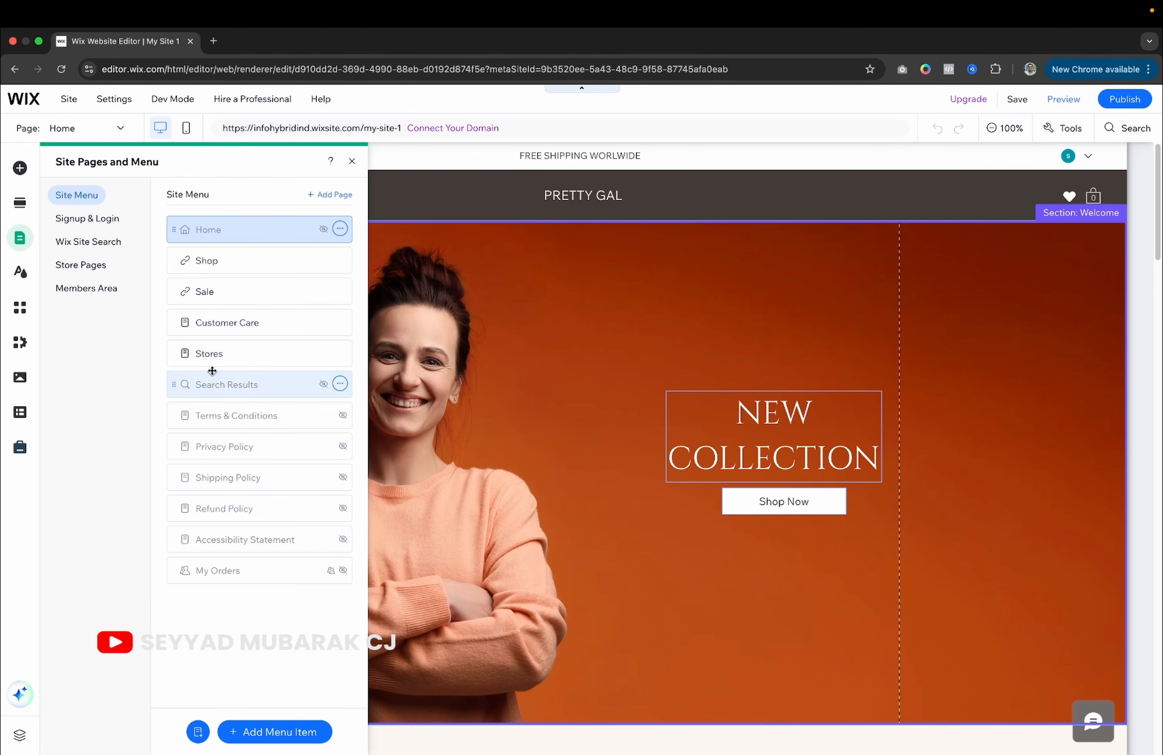
click(264, 265)
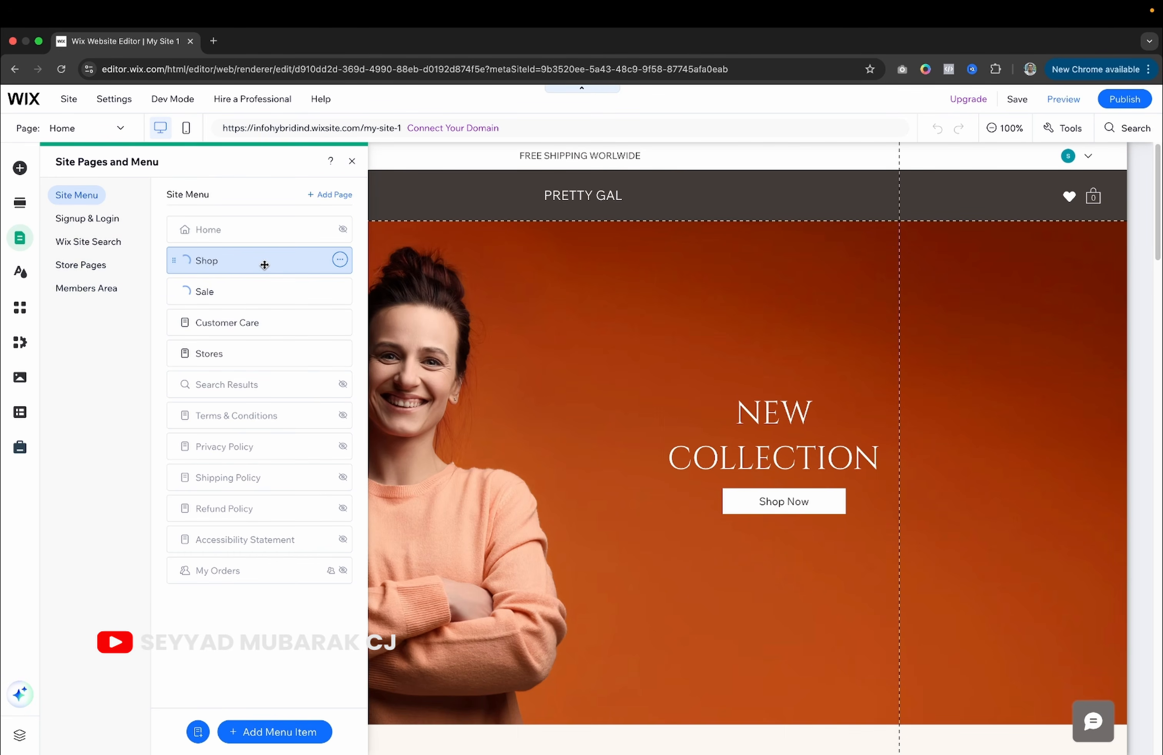
scroll(604, 408, down, 5)
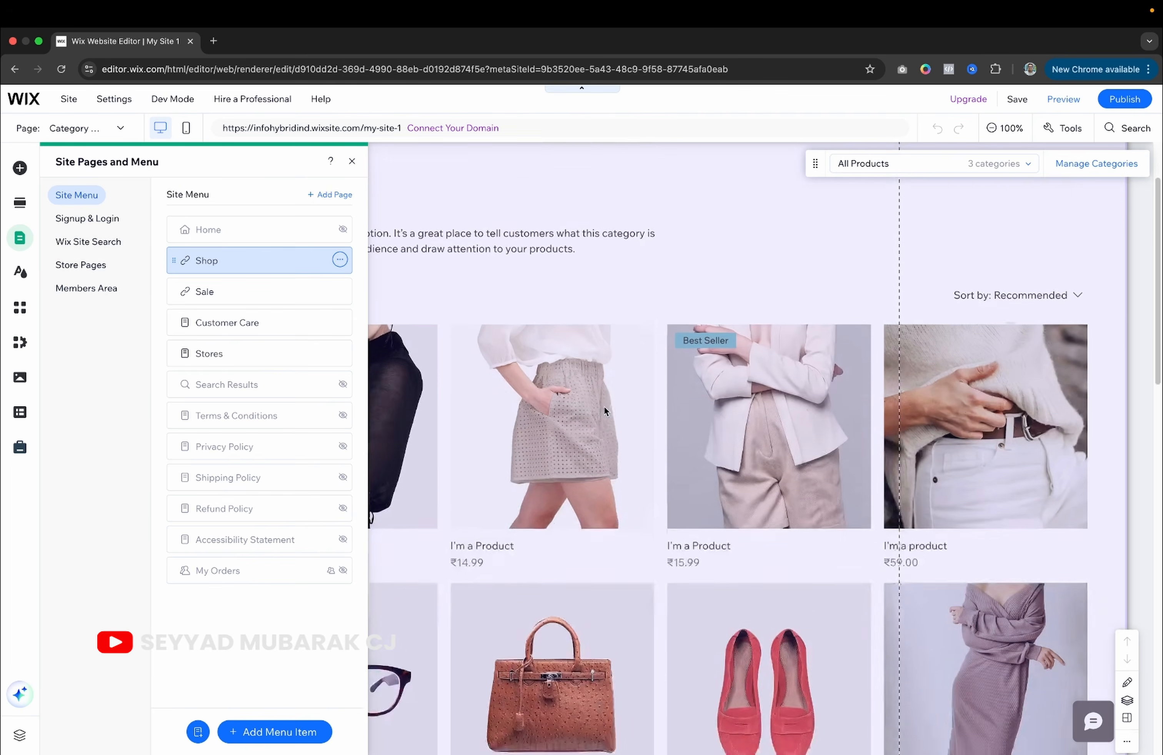
scroll(604, 409, up, 4)
click(611, 315)
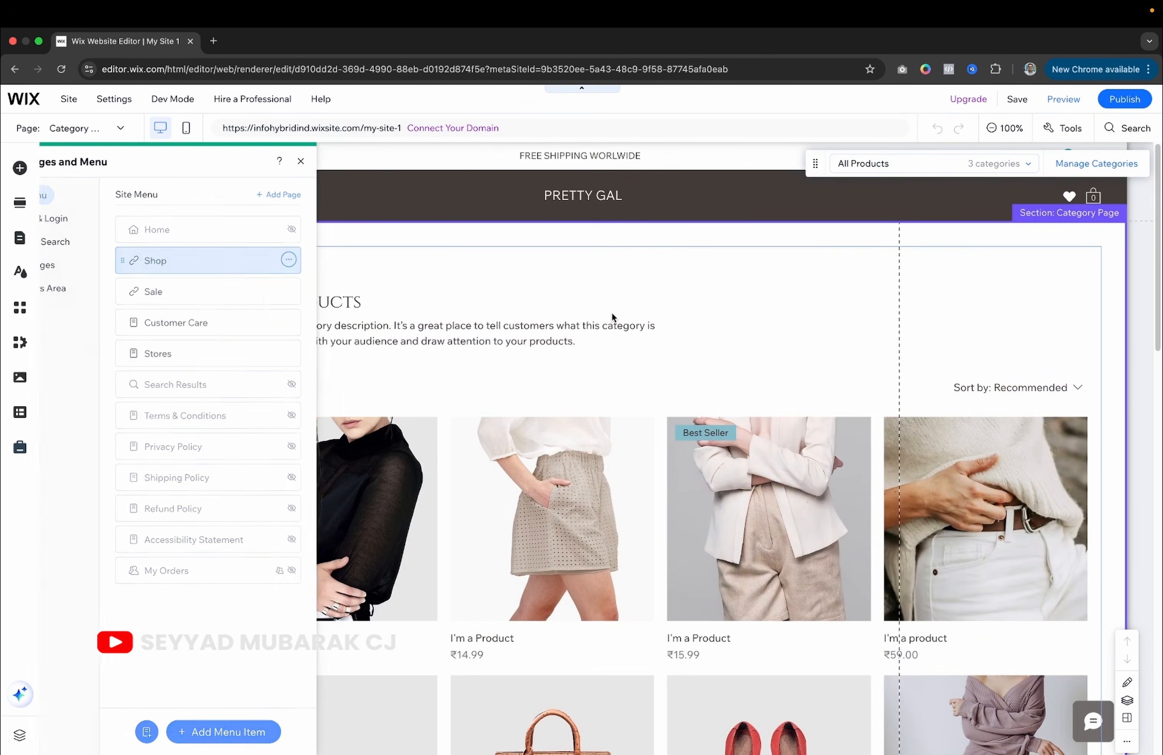
Look over the Category Page's product grid and bring up the Page dropdown.
scroll(444, 424, down, 4)
scroll(444, 425, down, 15)
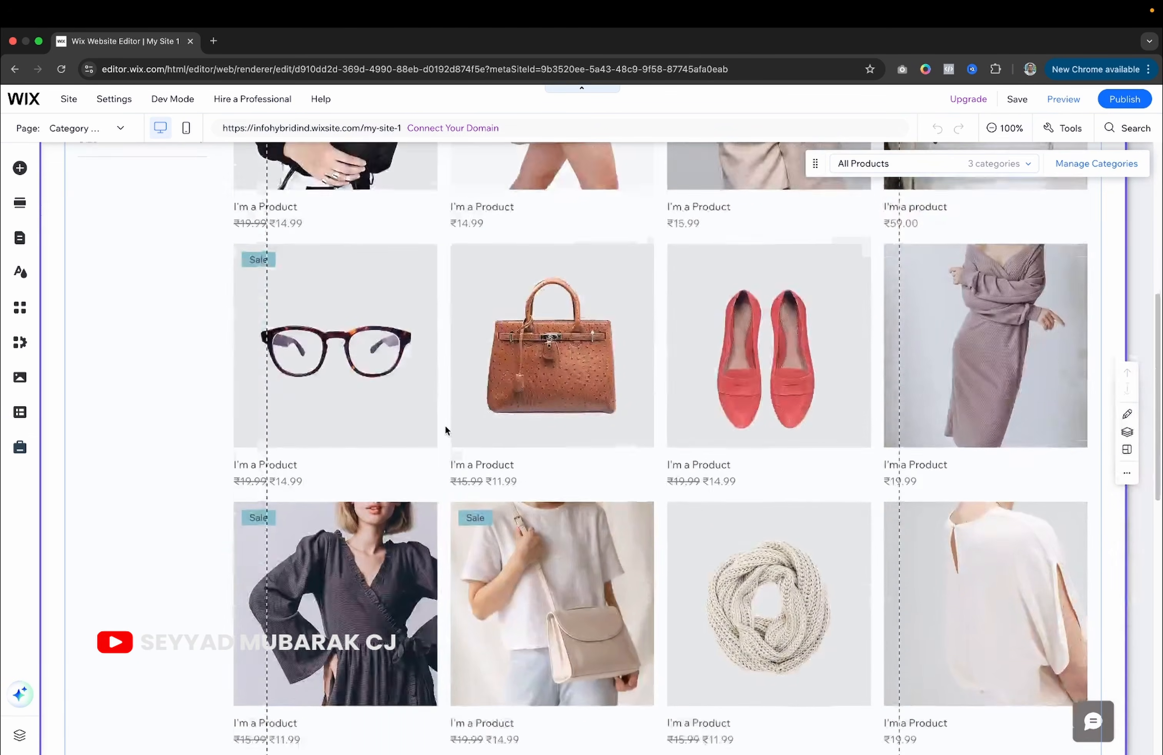
scroll(463, 317, down, 4)
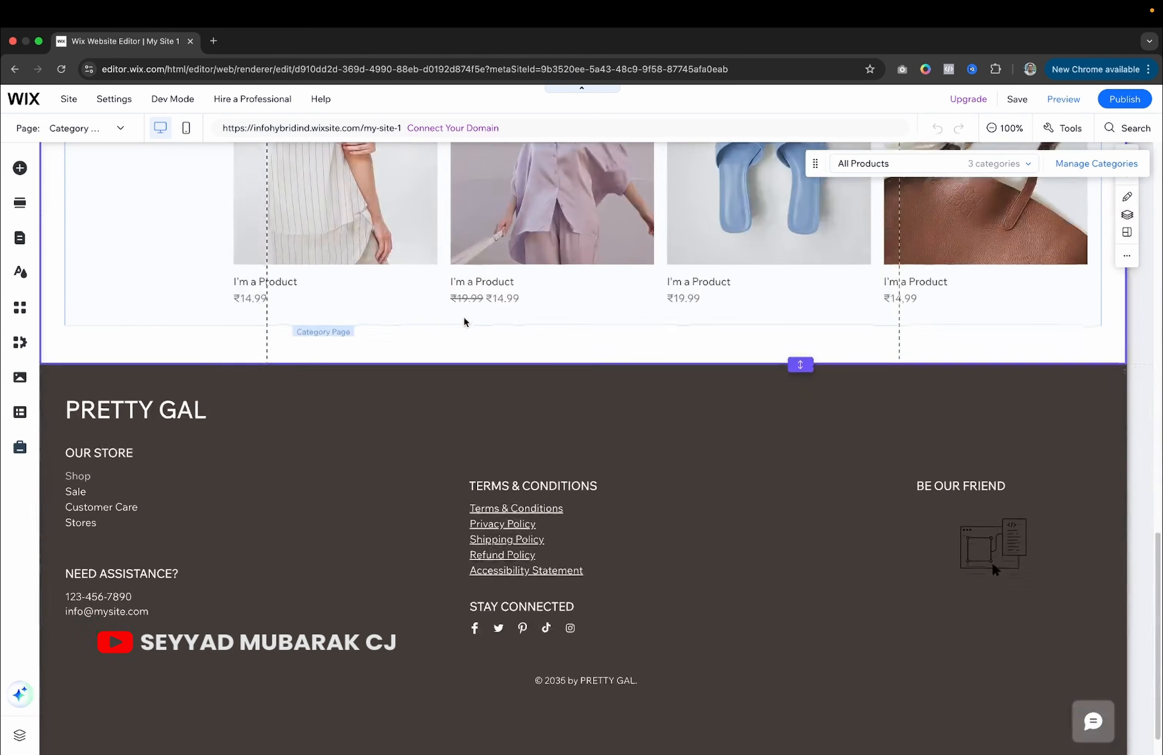
scroll(463, 317, up, 20)
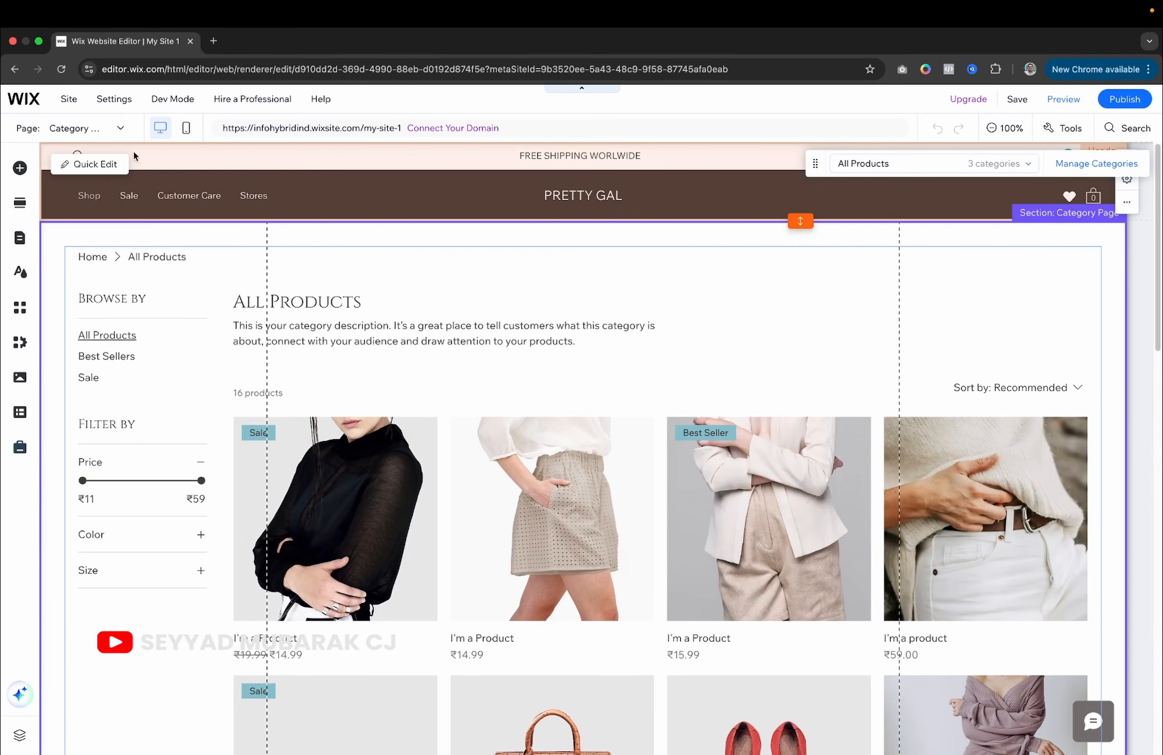
click(115, 129)
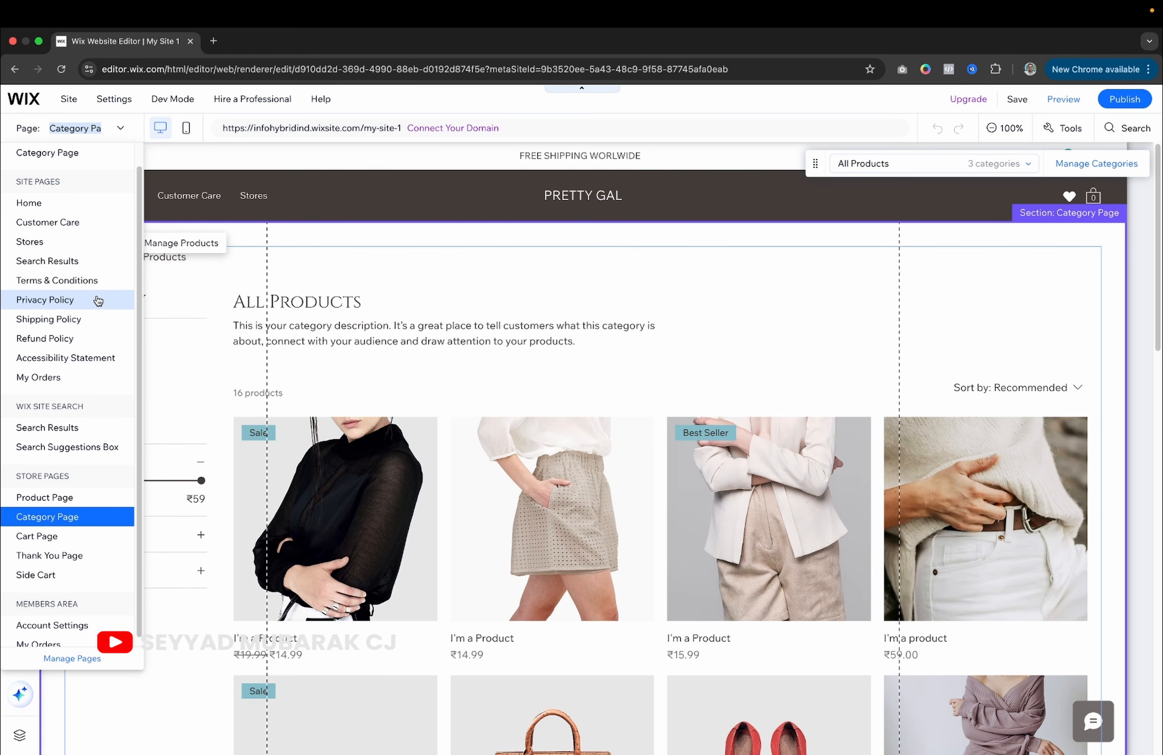
Close the page list and dismiss the store Dashboard popup.
click(362, 496)
double_click(337, 463)
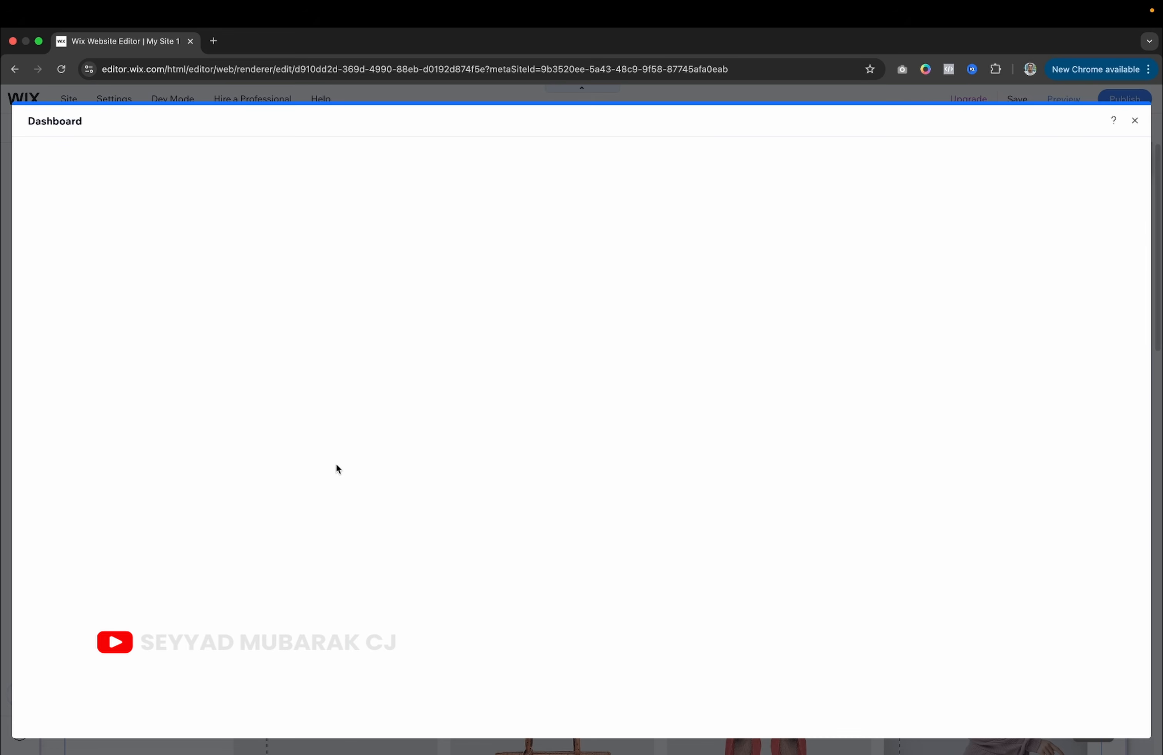
click(1135, 120)
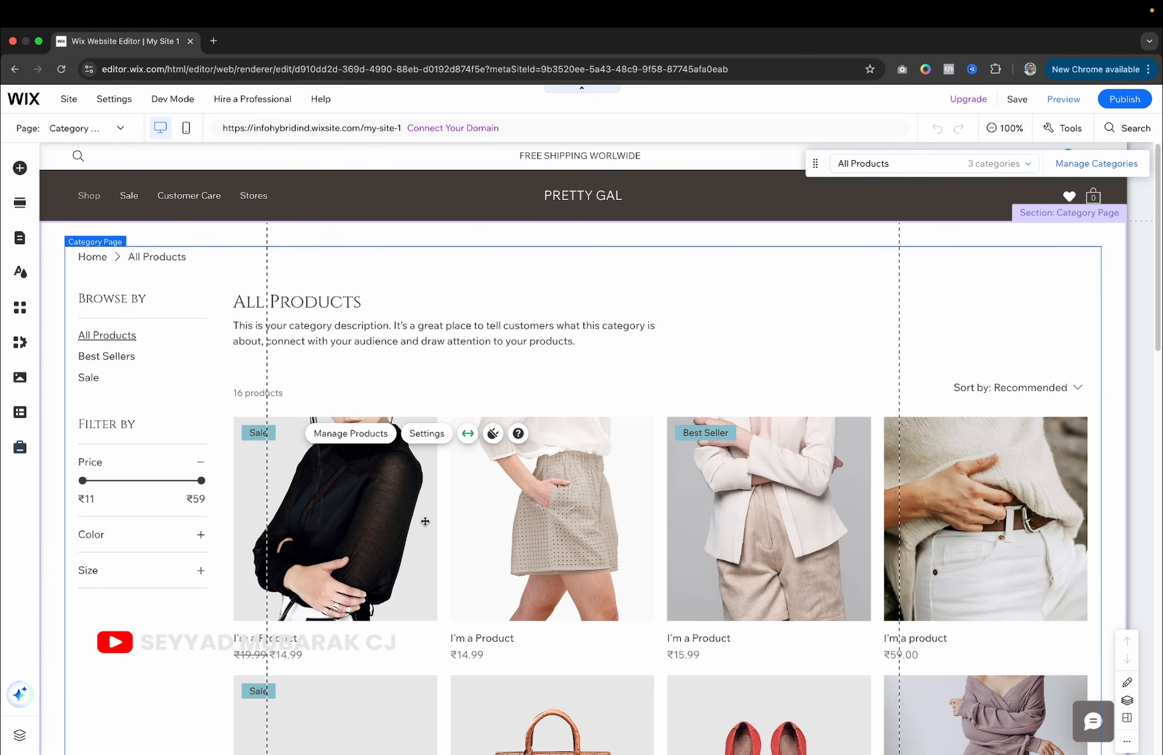
Switch to the Terms & Conditions page and select its legal section.
scroll(425, 522, down, 3)
scroll(425, 522, down, 5)
scroll(425, 522, up, 10)
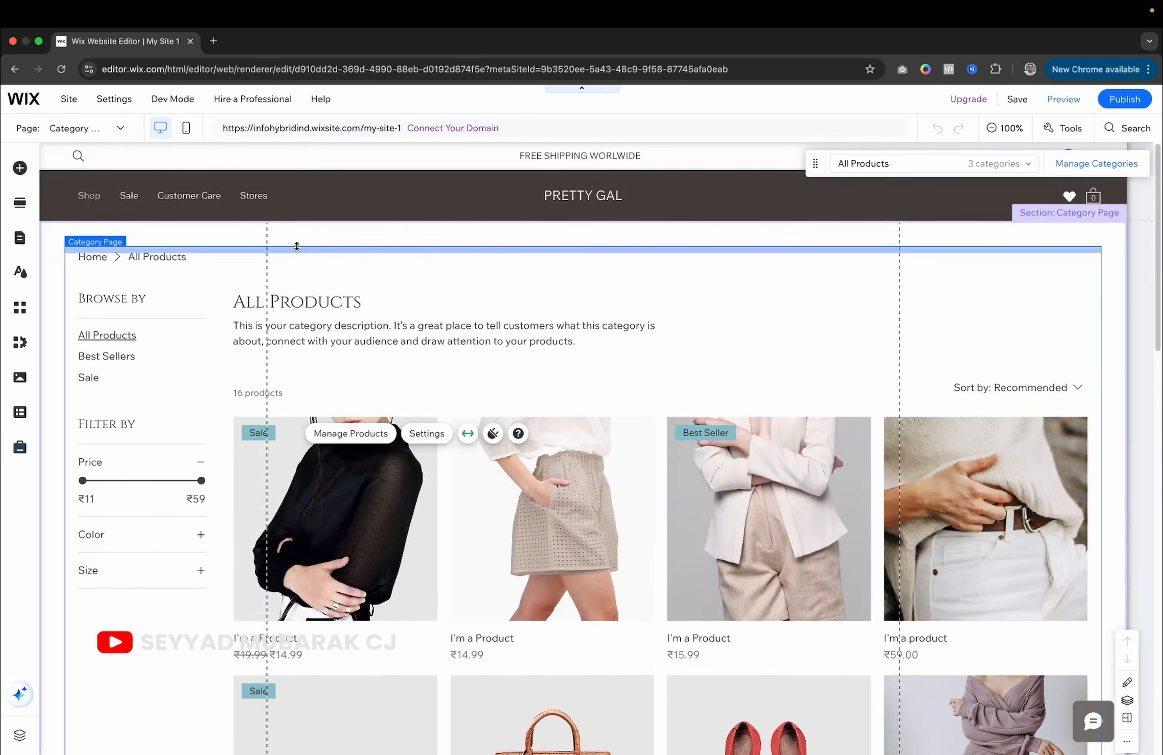
click(120, 130)
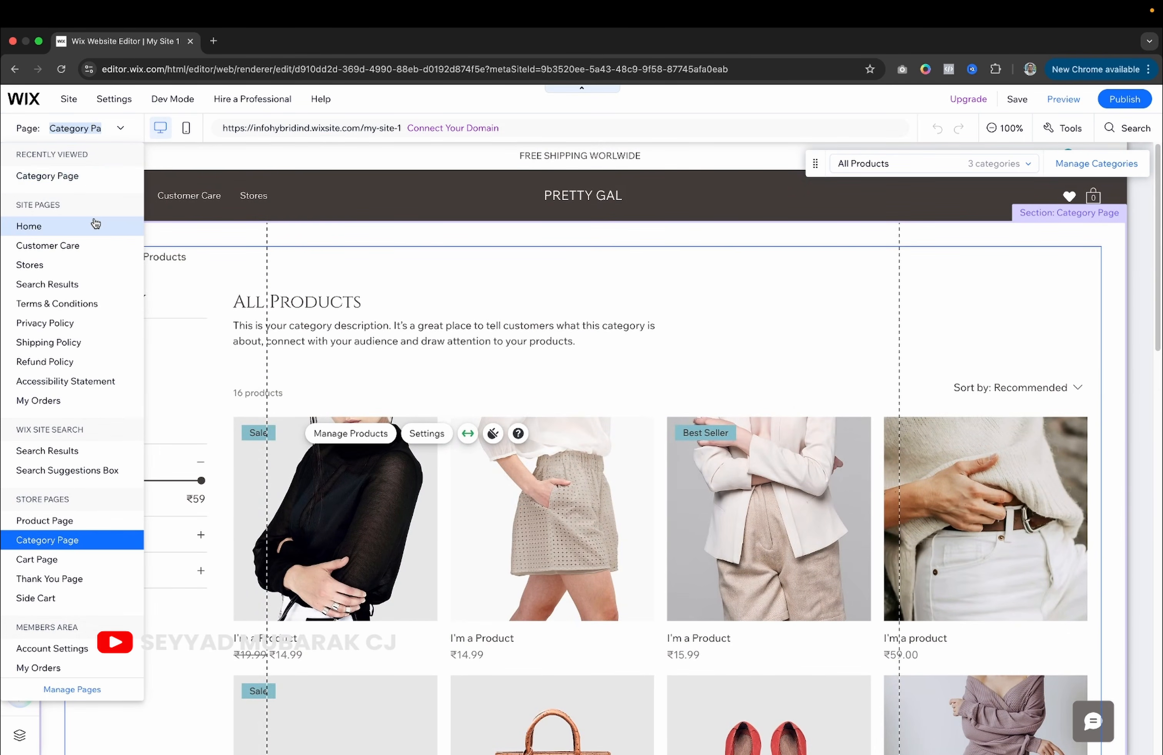
click(62, 308)
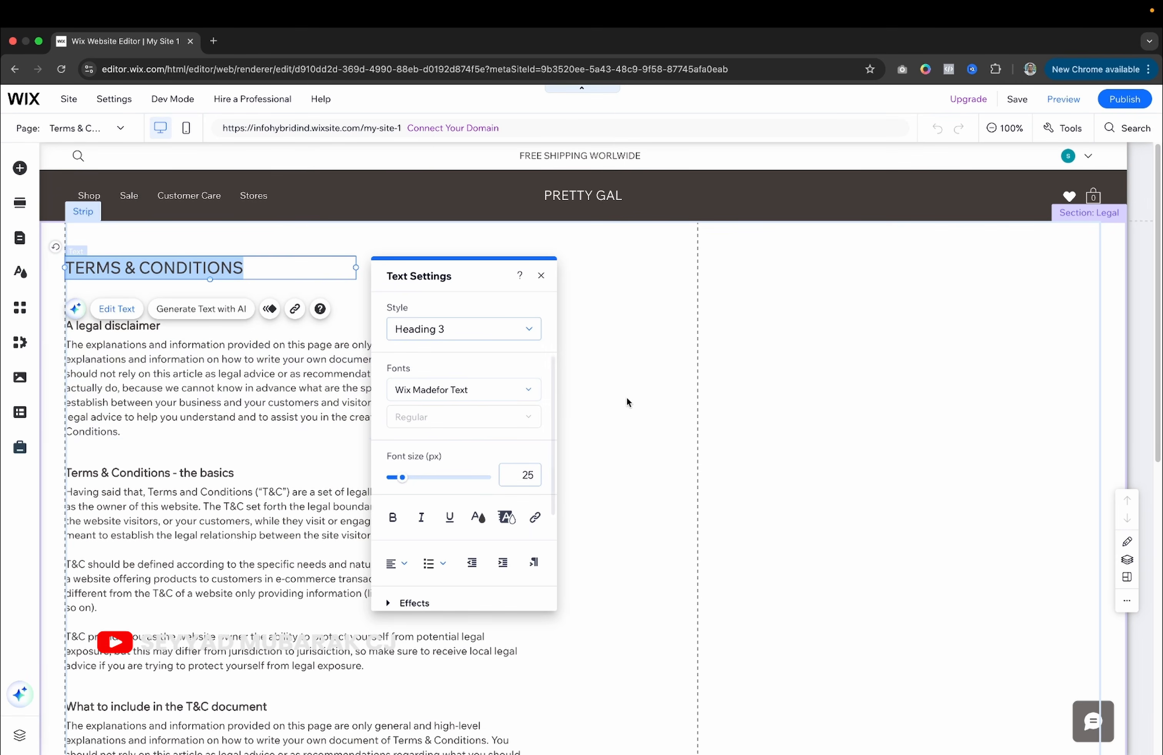
click(627, 399)
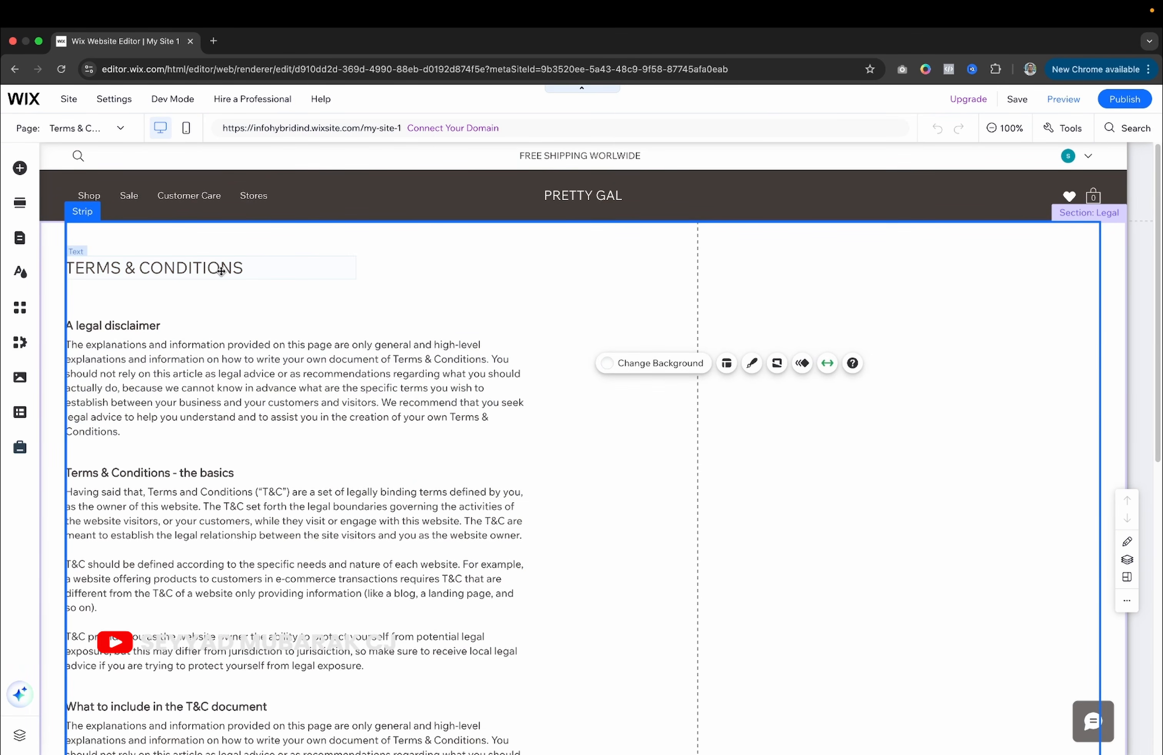
Edit the TERMS & CONDITIONS heading, then switch to the Refund Policy page.
double_click(264, 265)
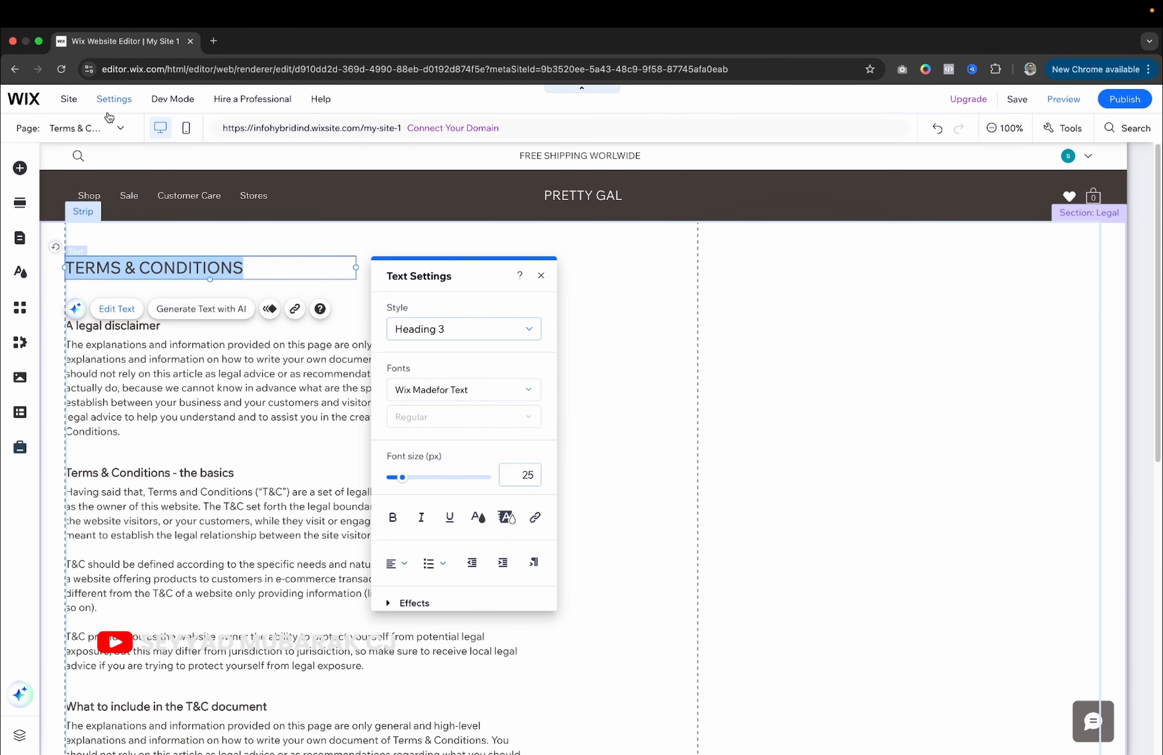
click(110, 128)
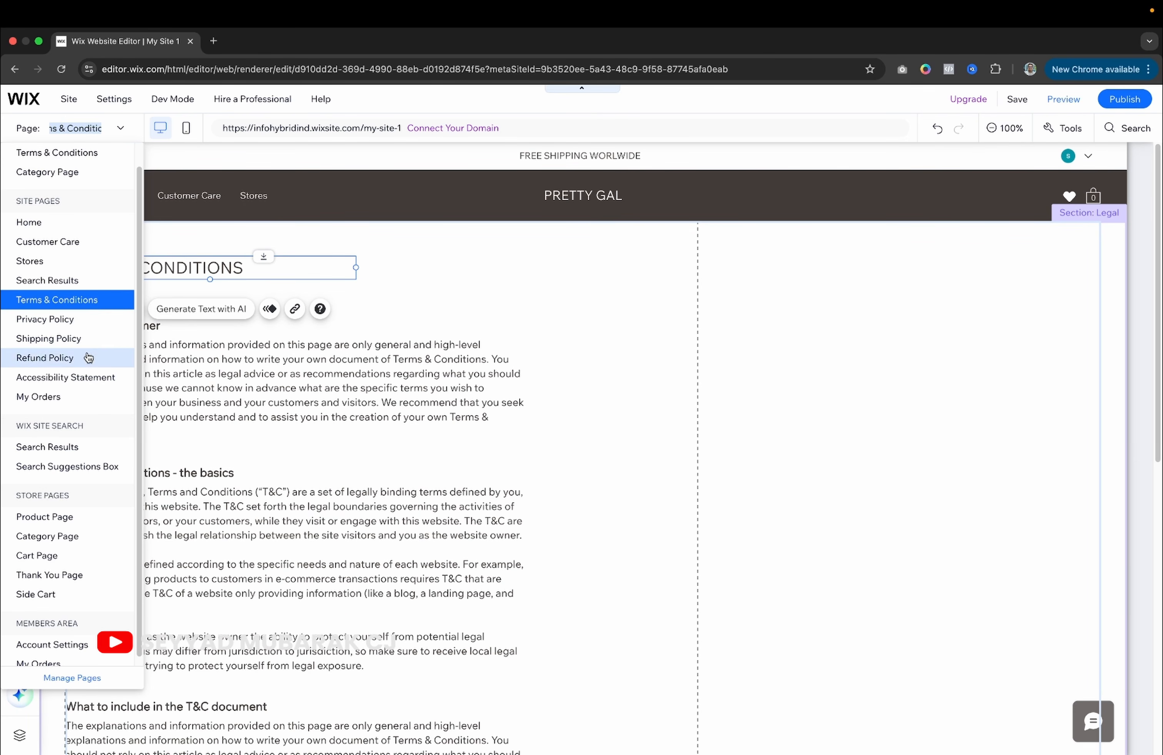
scroll(90, 392, down, 1)
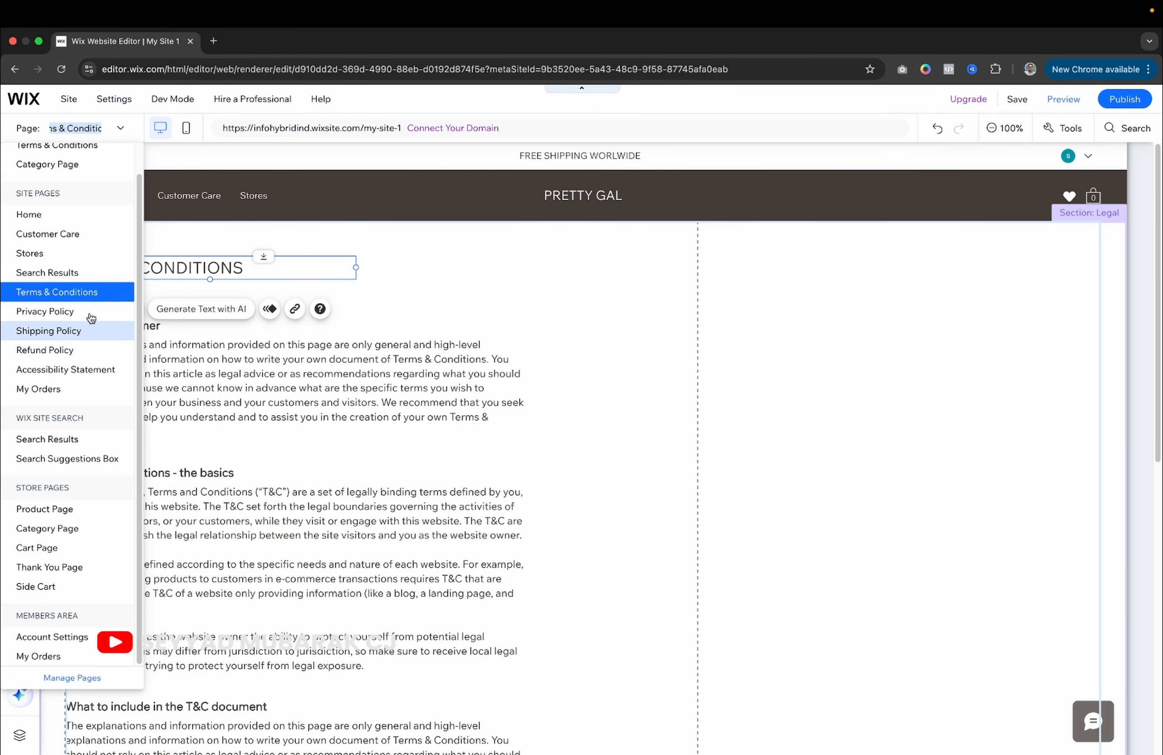
click(98, 350)
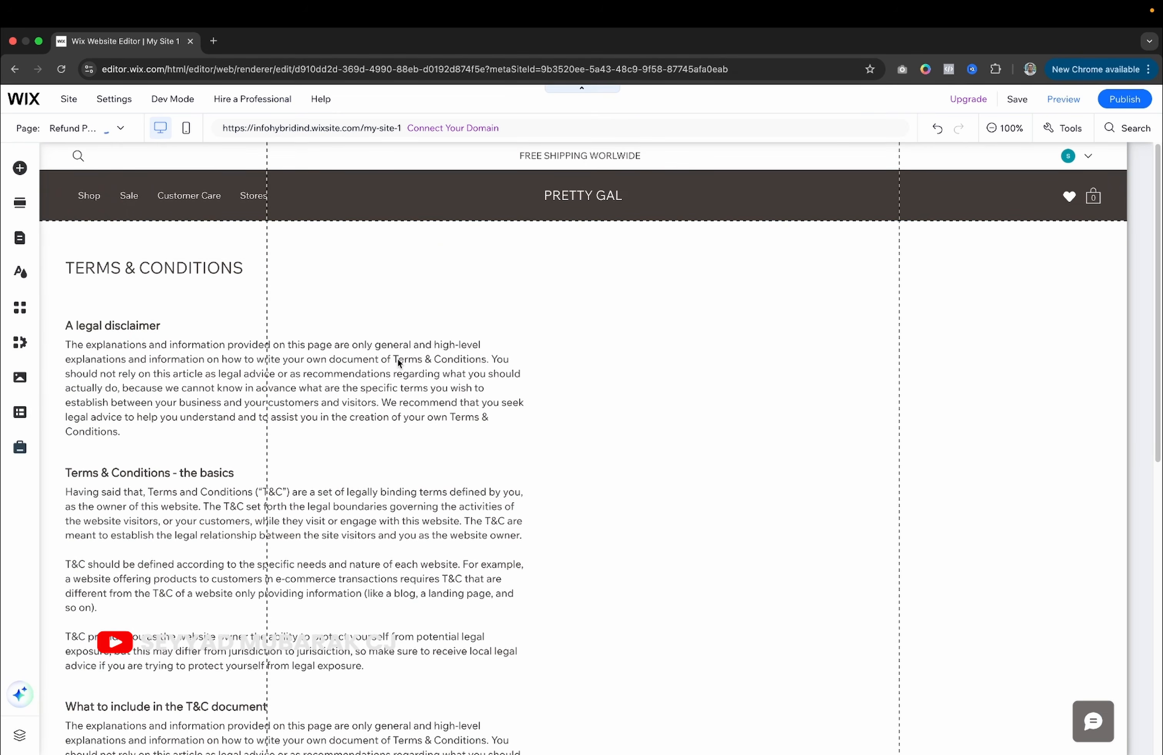
scroll(170, 422, down, 5)
scroll(170, 422, up, 5)
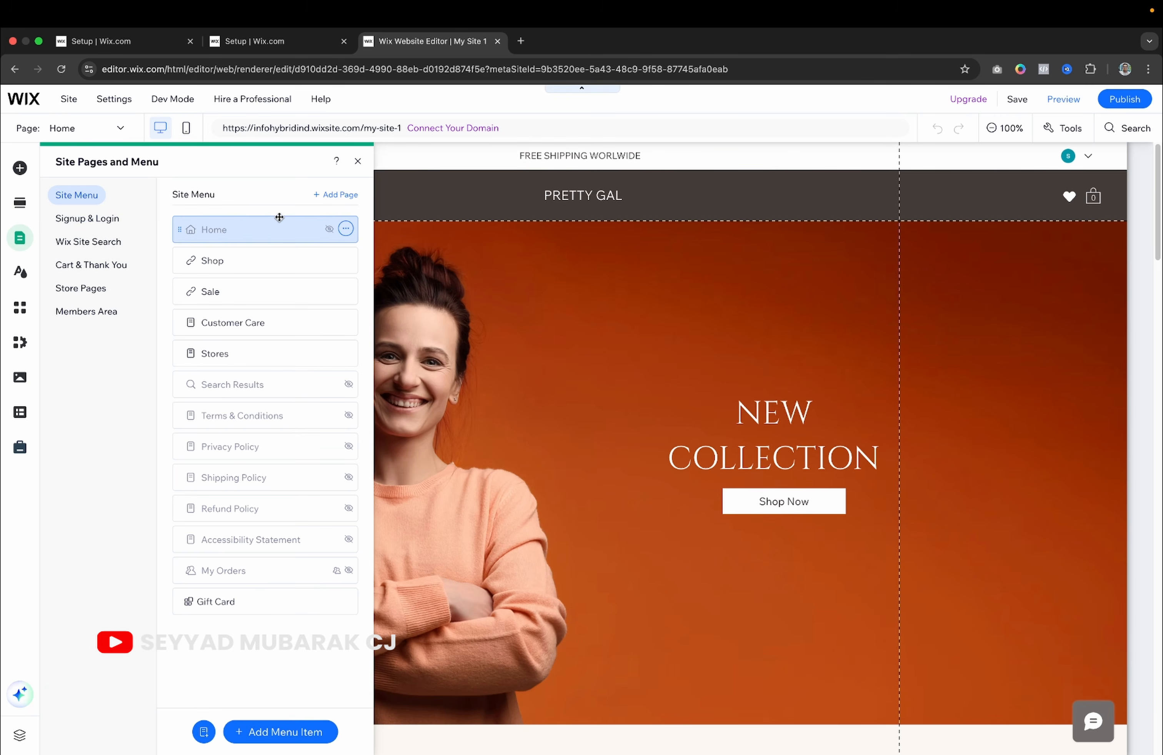
Browse the About page templates and preview the Grid layout.
click(339, 194)
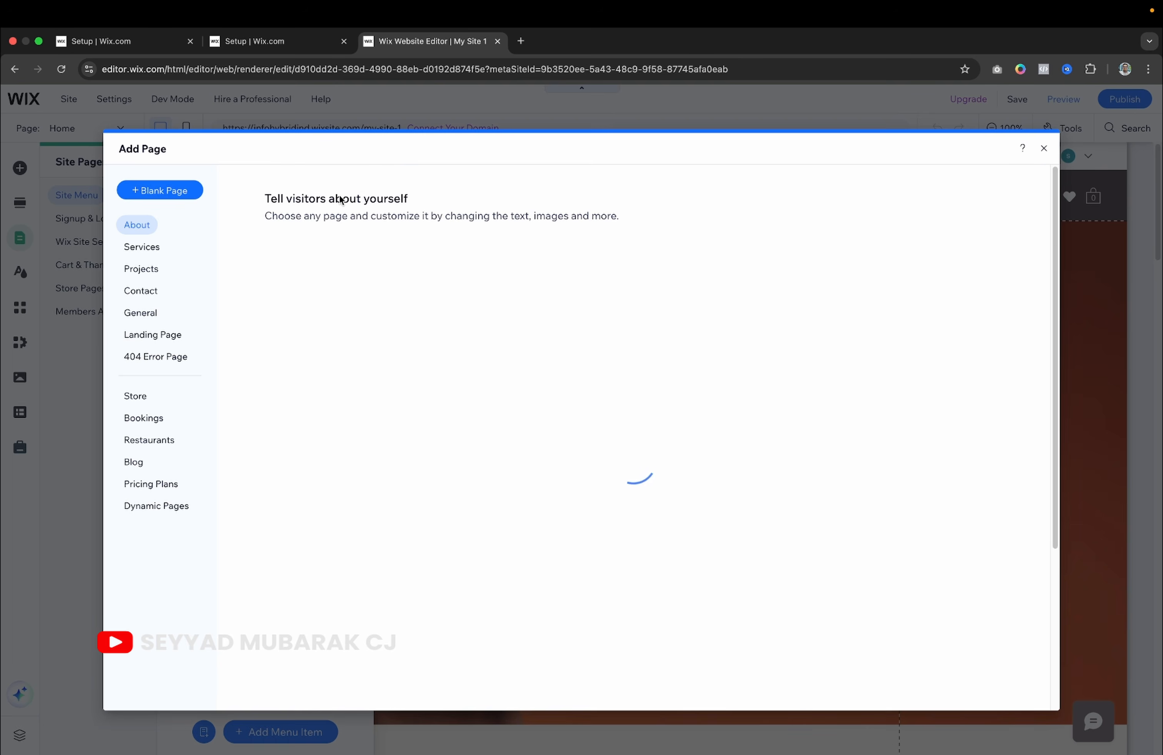
mouse_move(316, 255)
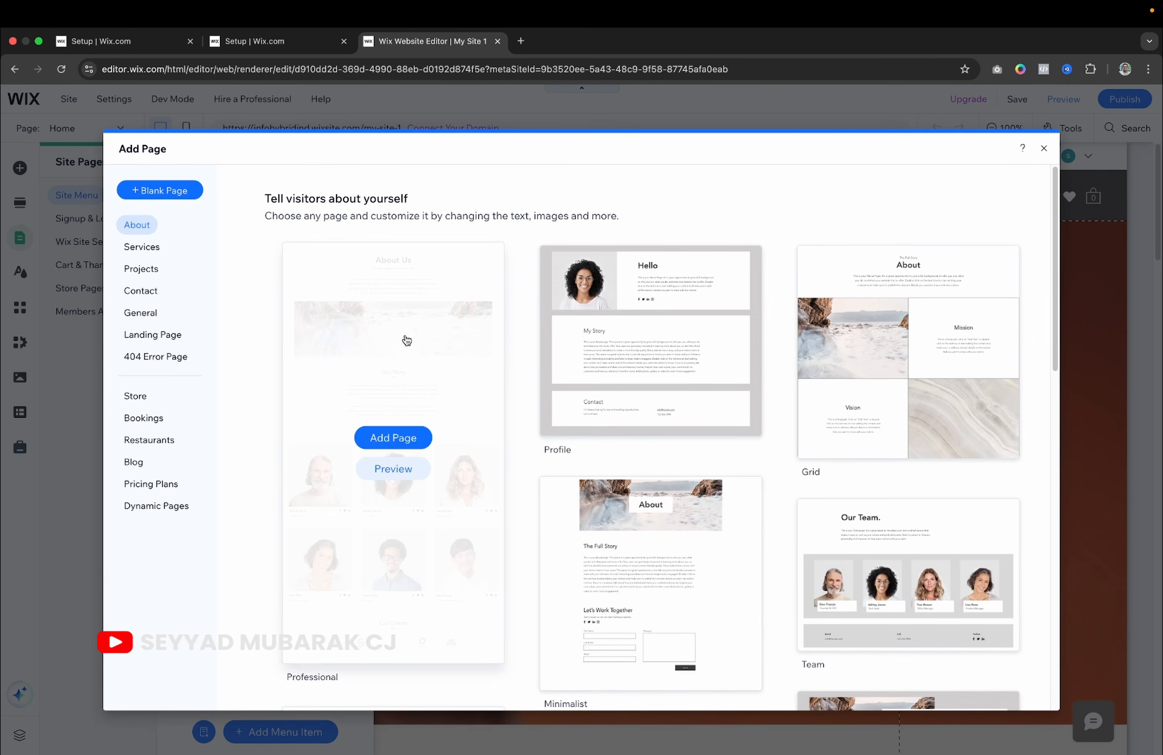
scroll(408, 349, down, 5)
scroll(407, 348, up, 5)
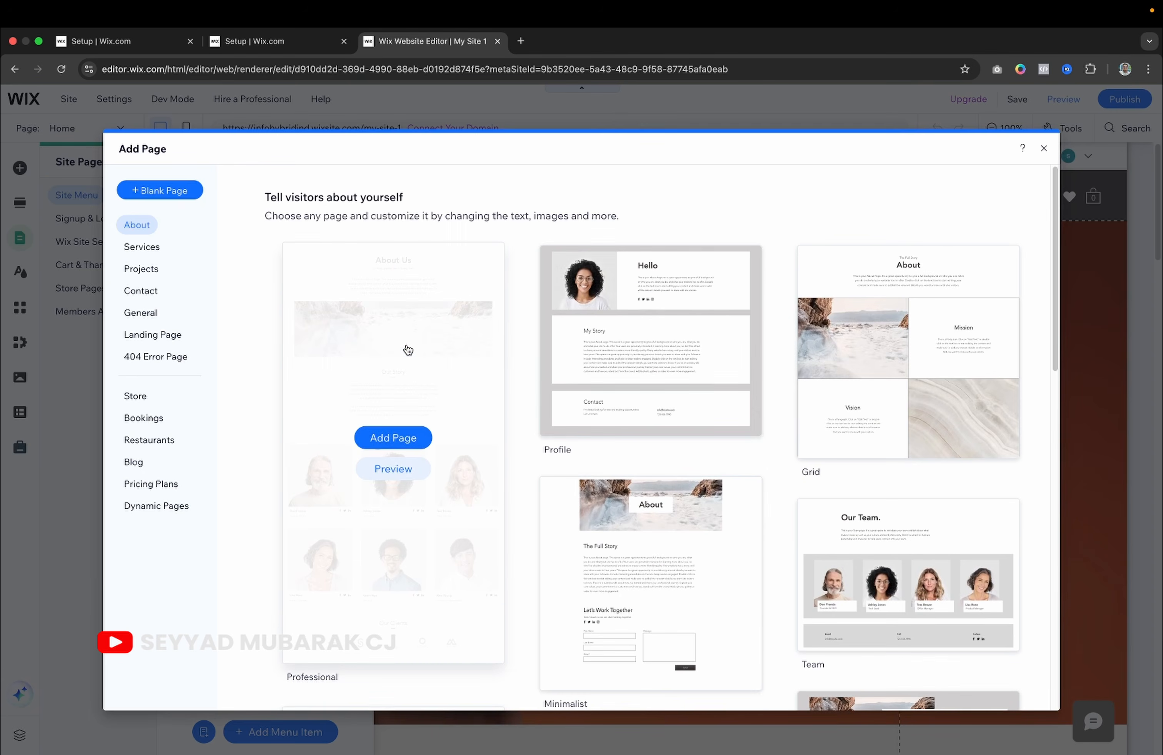
mouse_move(604, 384)
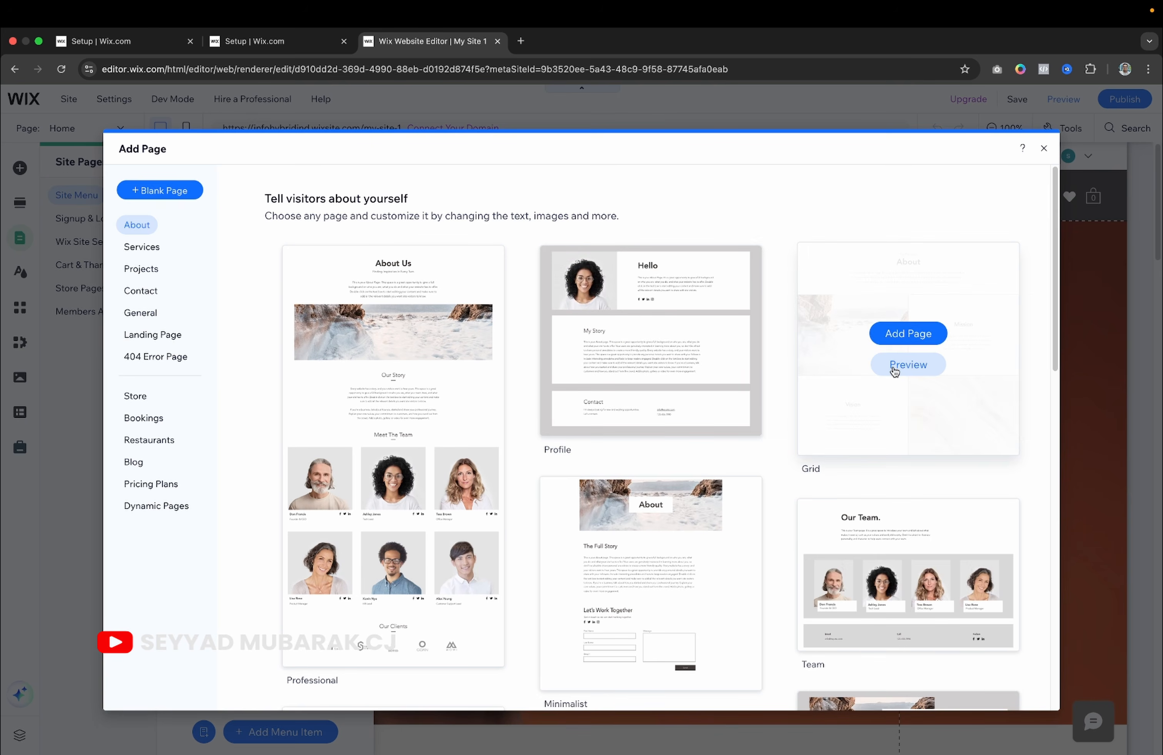
click(909, 366)
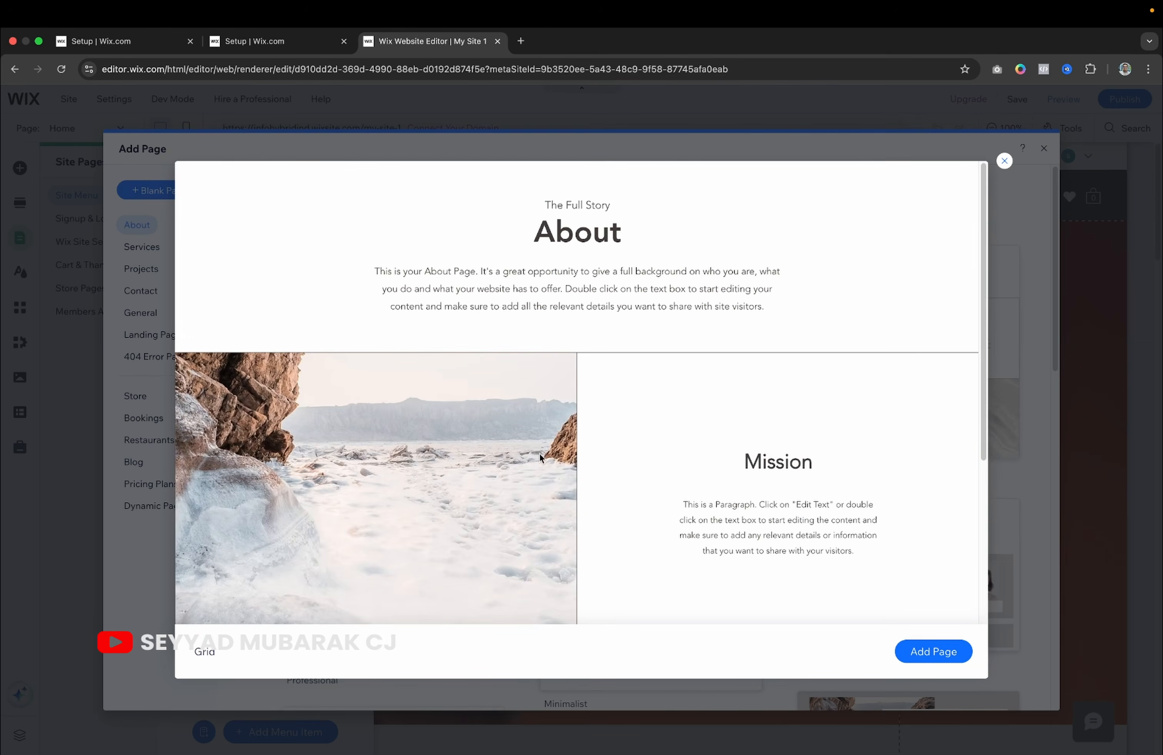
scroll(540, 453, down, 6)
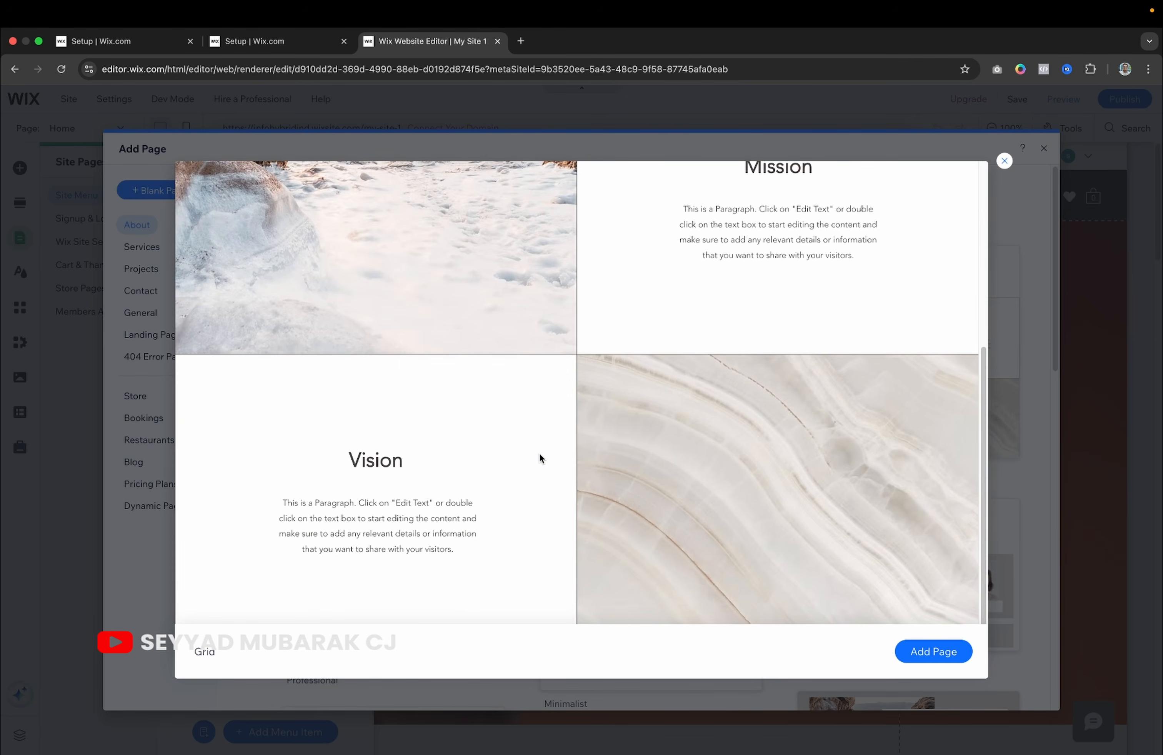
click(1003, 162)
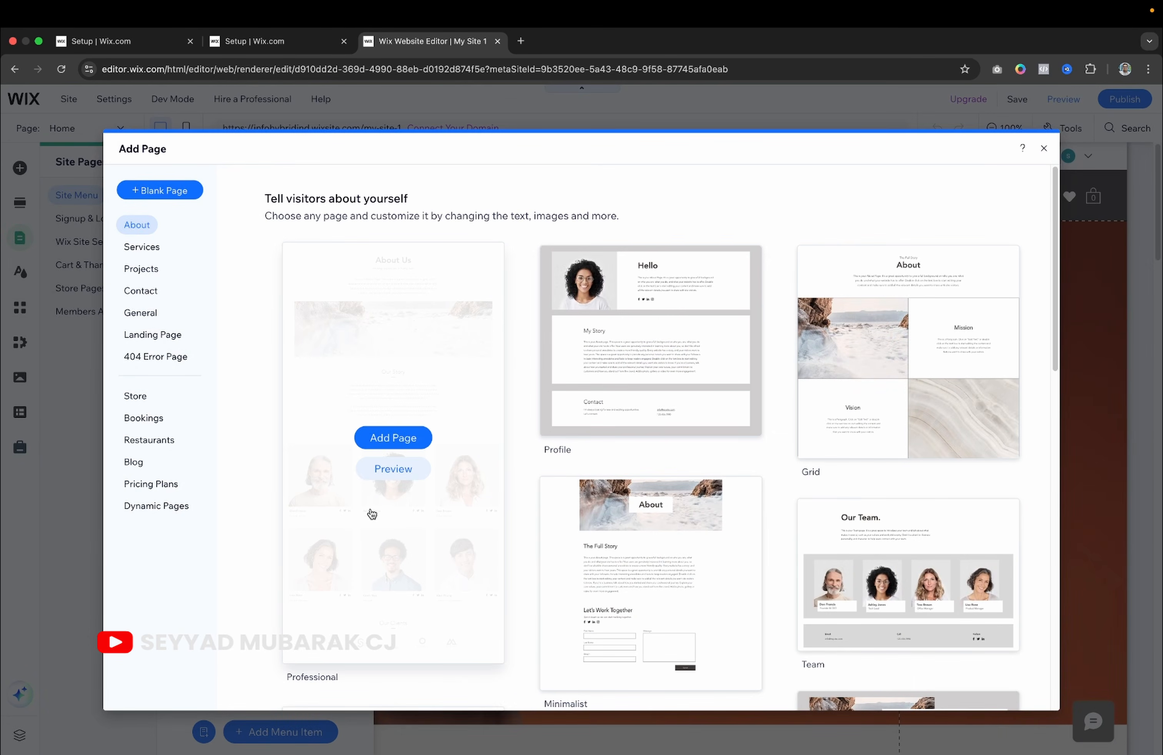
Preview the Minimalist template, then add the Grid About template as a new page.
scroll(654, 544, down, 3)
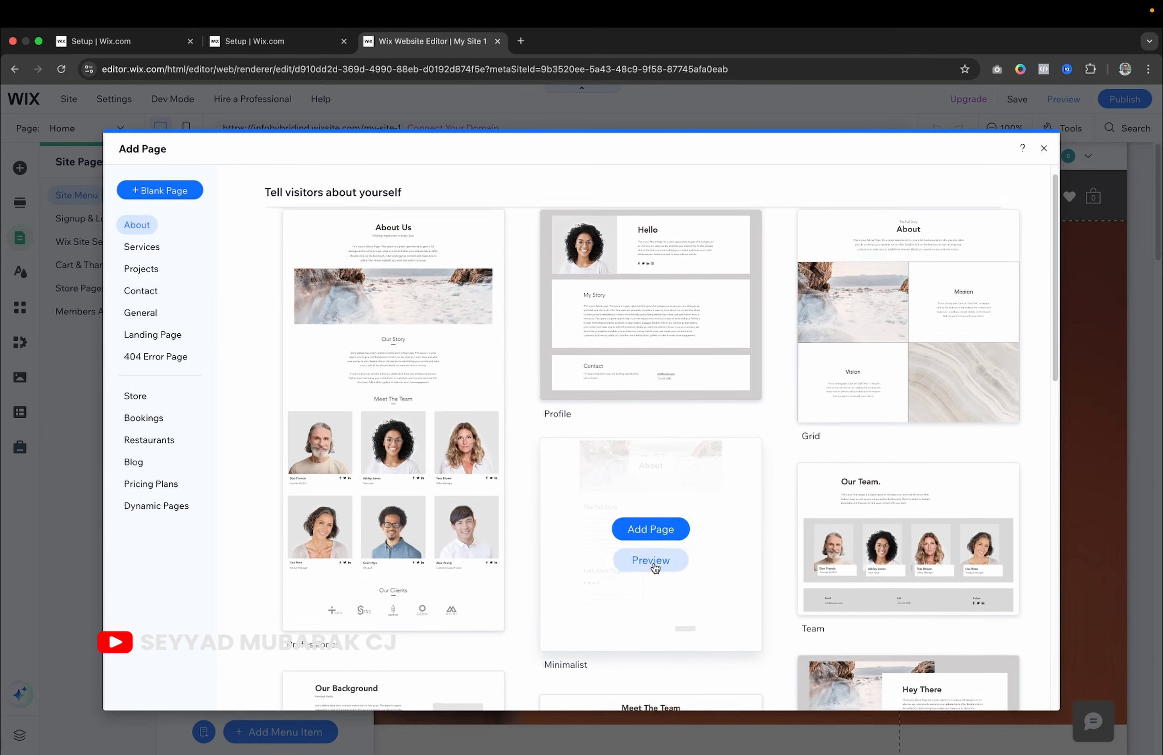
click(652, 528)
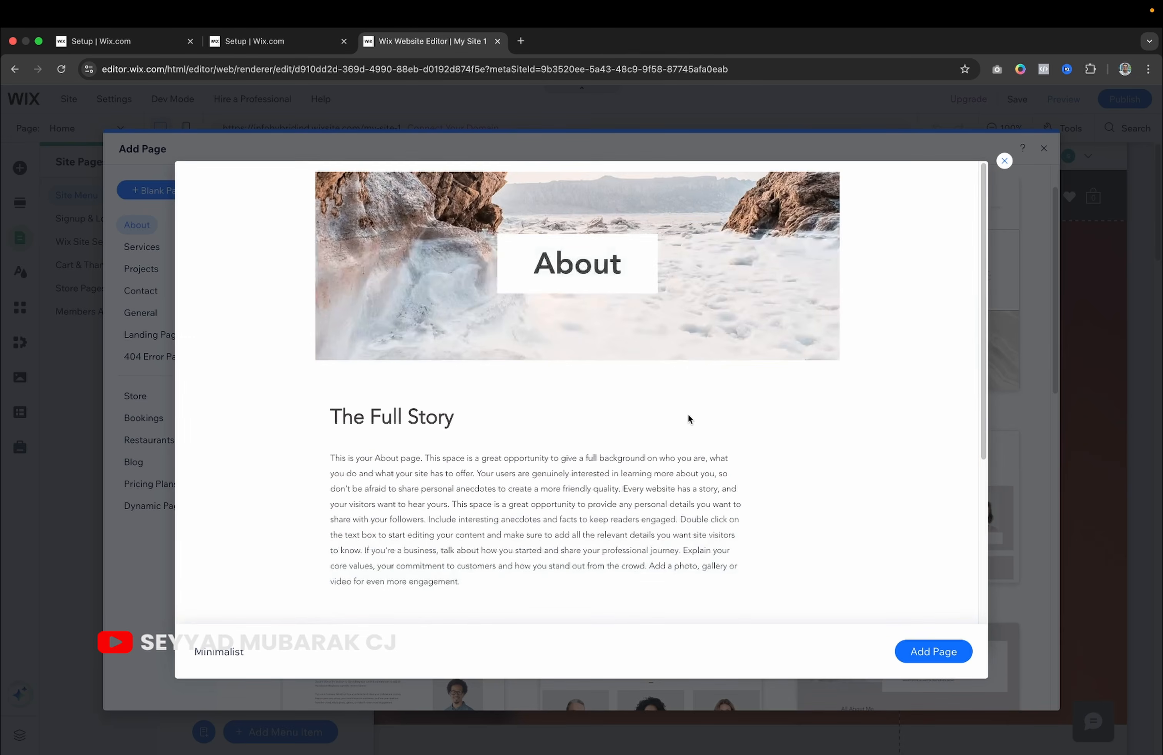
scroll(688, 414, down, 5)
scroll(688, 415, up, 4)
scroll(688, 414, up, 2)
click(1005, 161)
scroll(882, 377, up, 3)
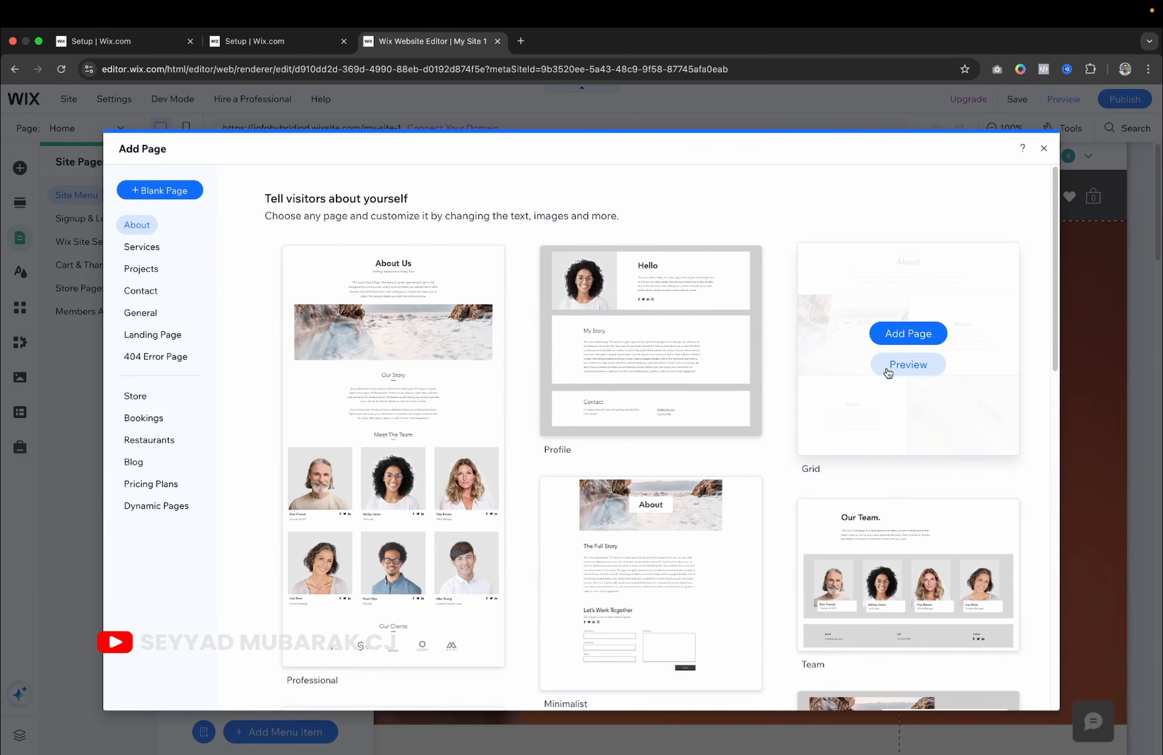
click(909, 334)
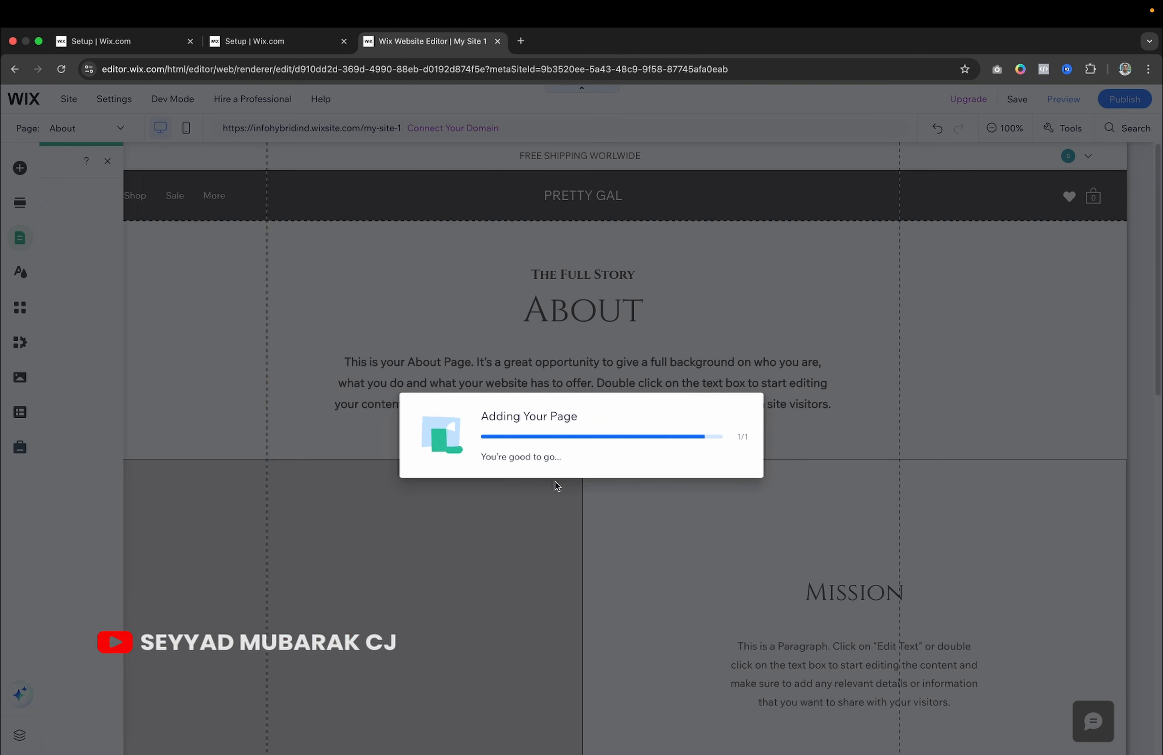
Keep the new page's name as About, placed below Home in the site menu.
scroll(520, 577, down, 15)
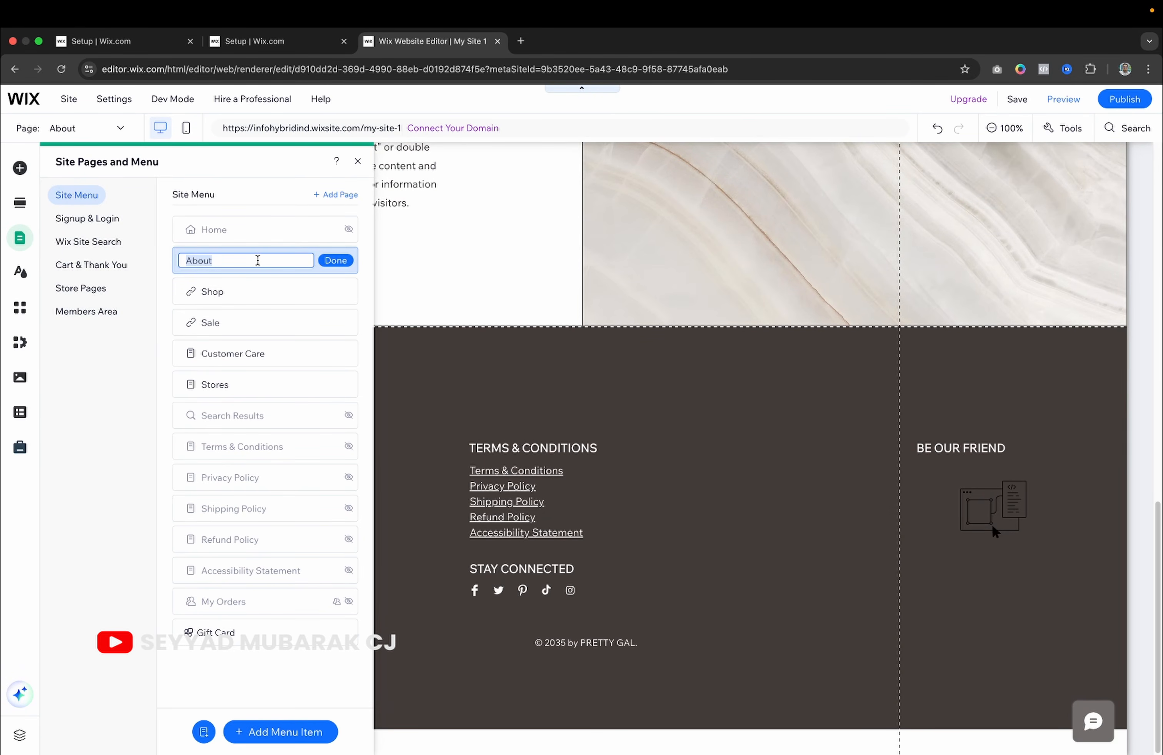
click(257, 260)
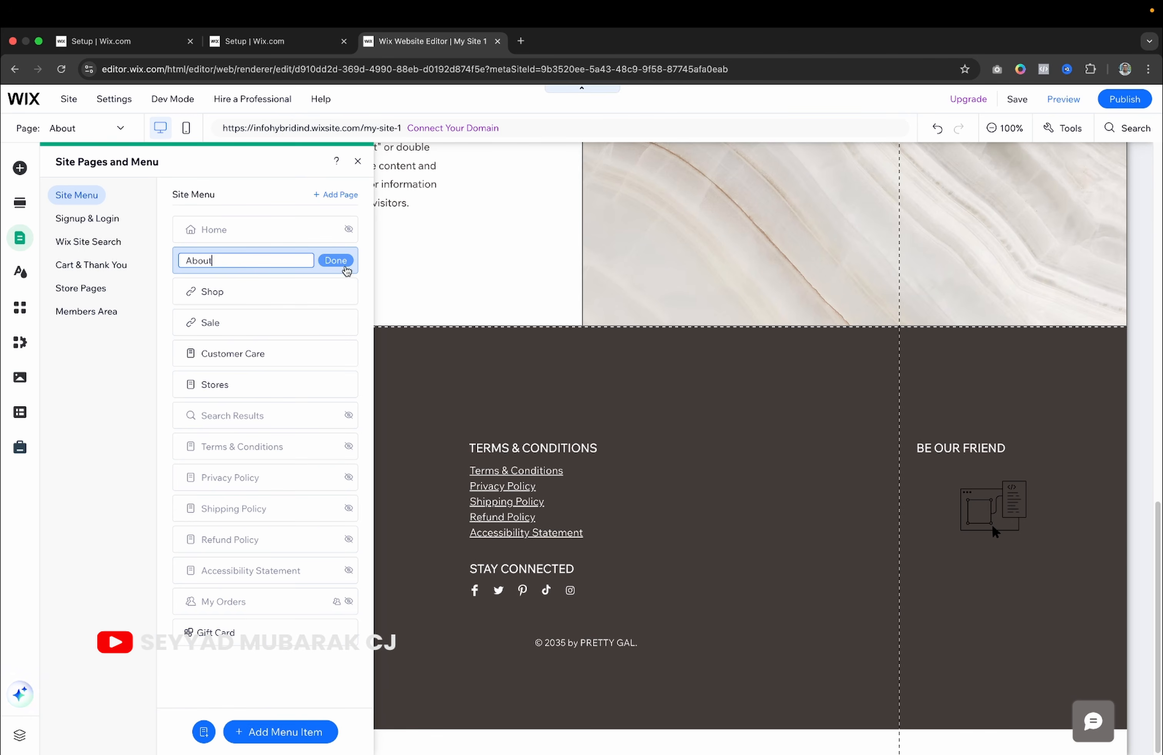
click(338, 262)
scroll(540, 245, up, 10)
scroll(541, 249, up, 5)
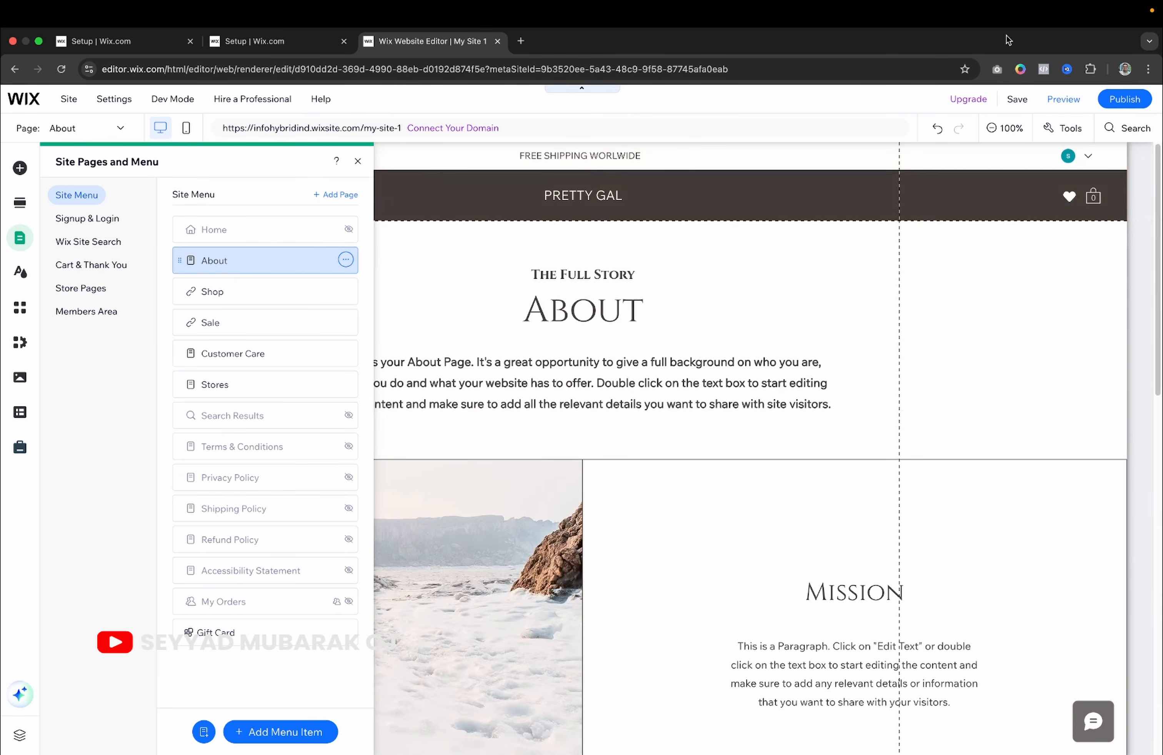
mouse_move(1122, 100)
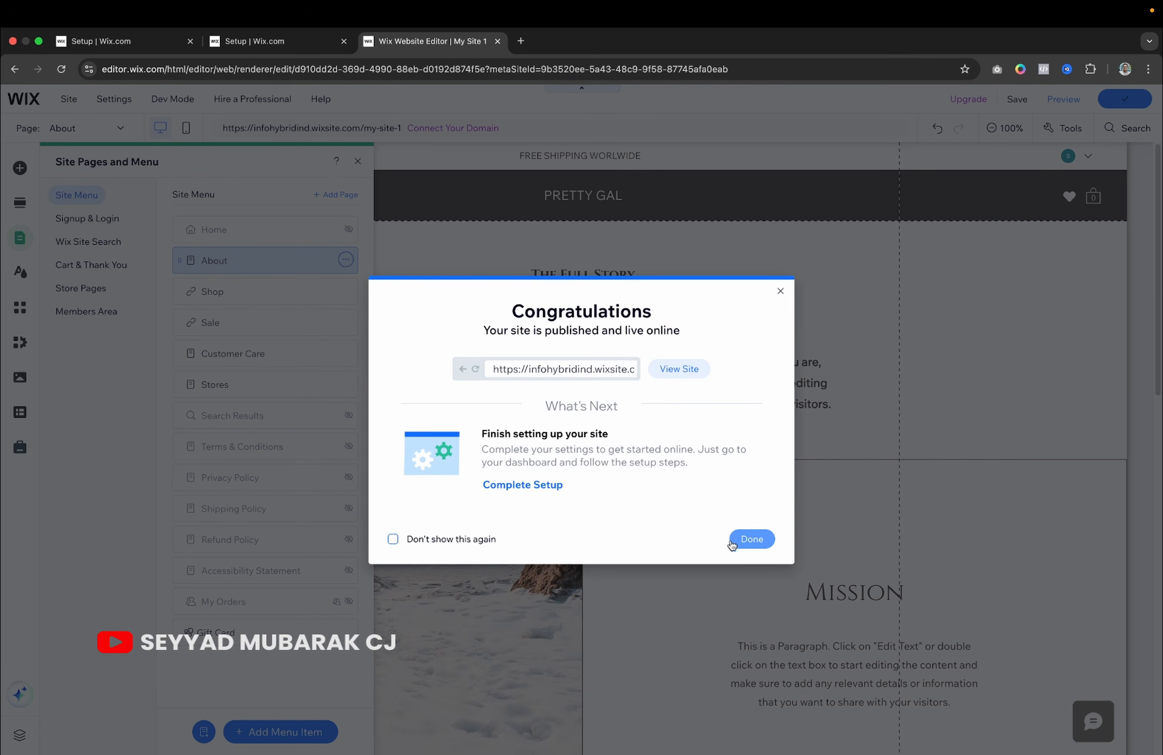
View the new About page on the published live site, then return to the editor.
click(685, 369)
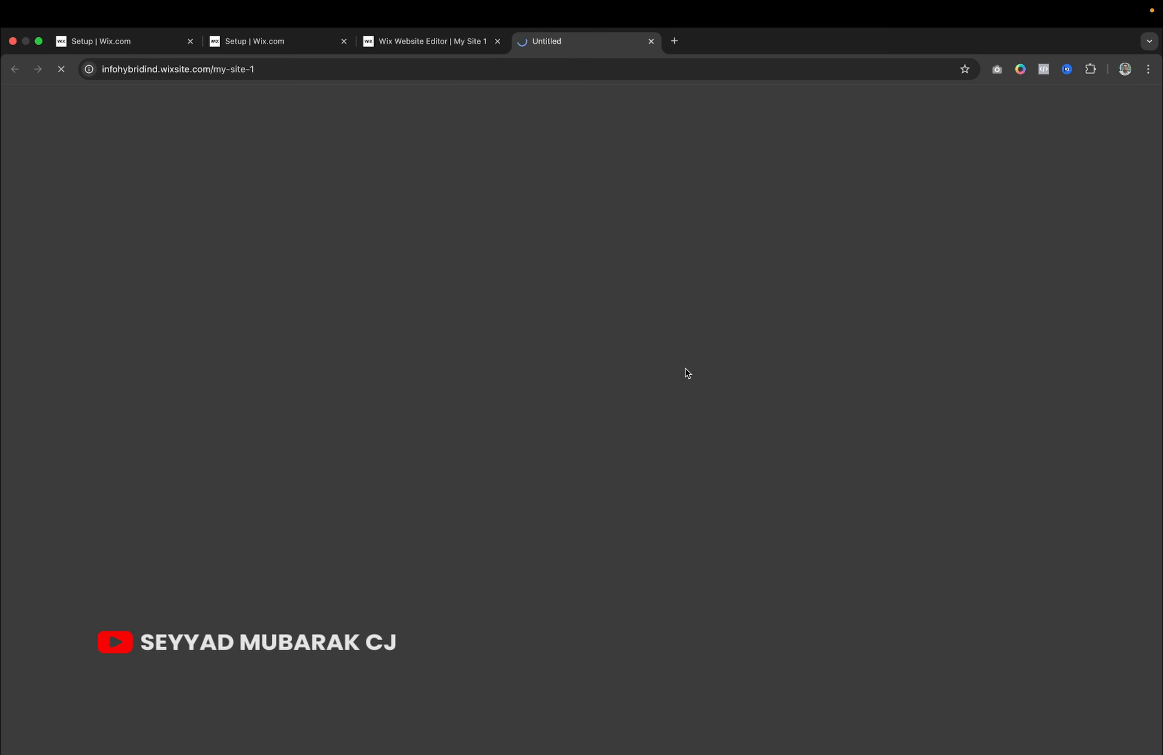
click(54, 170)
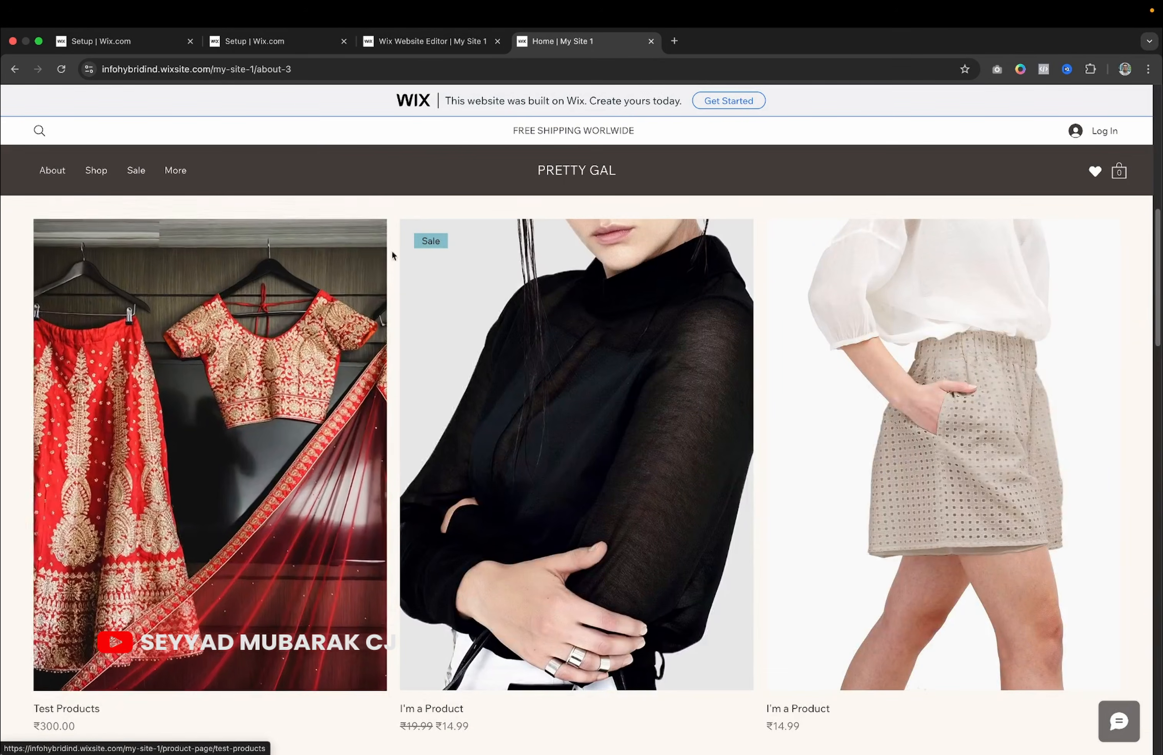
scroll(353, 420, down, 15)
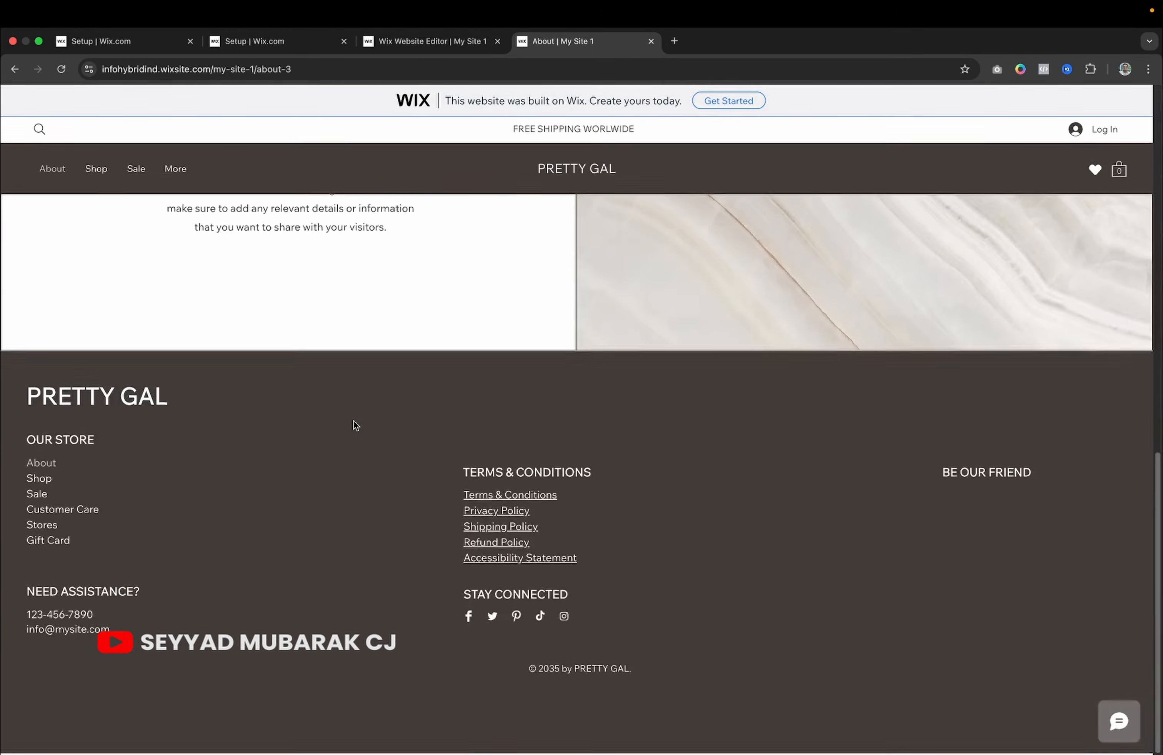
scroll(354, 421, up, 10)
click(404, 36)
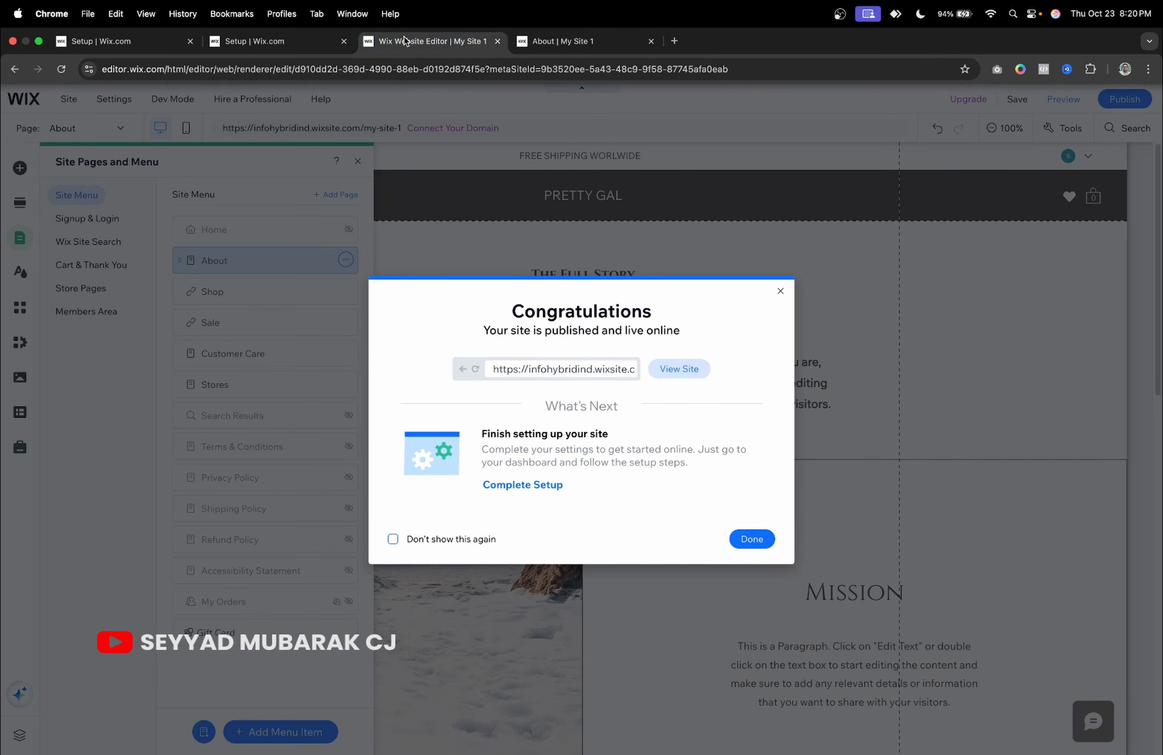
Dismiss the publish confirmation and add a Contact page from the Descriptive template, named Contact.
click(780, 292)
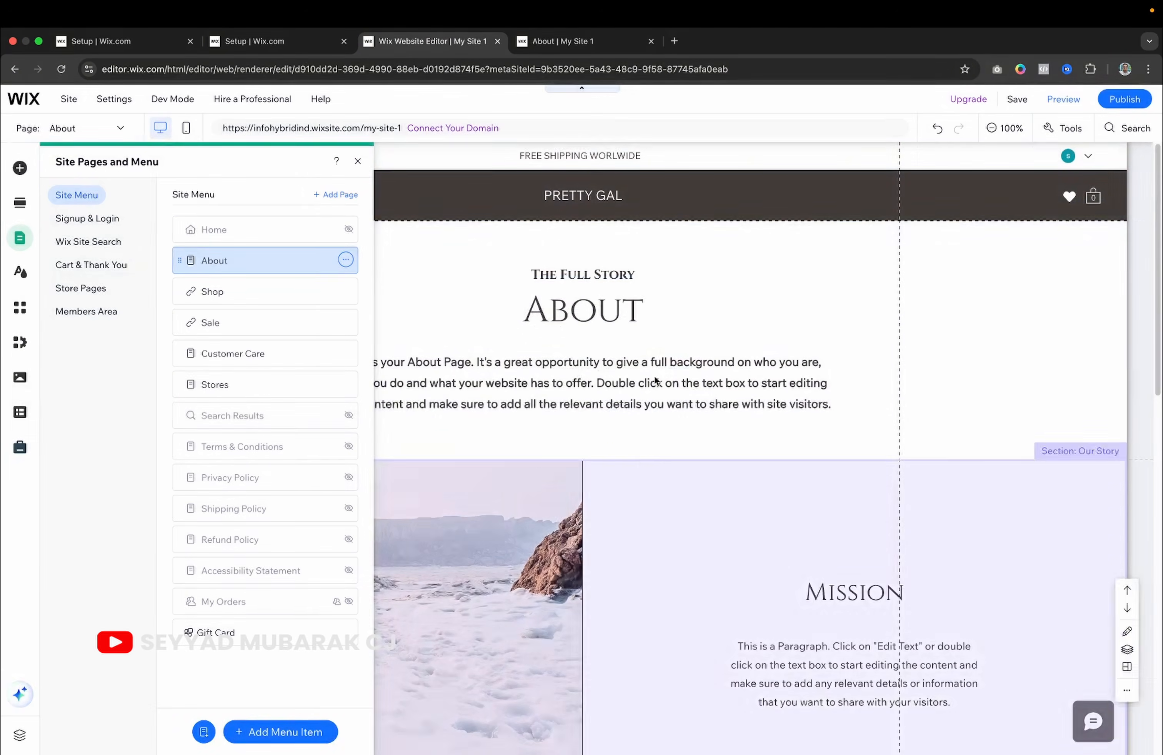
click(327, 195)
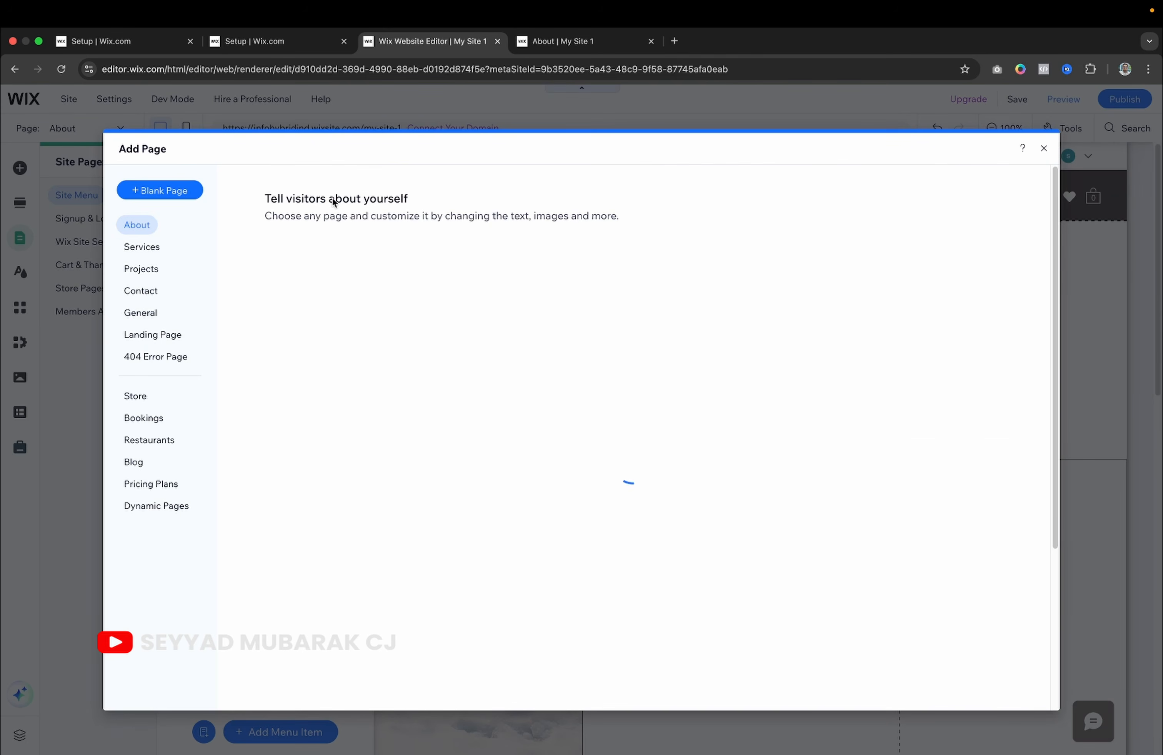
click(148, 291)
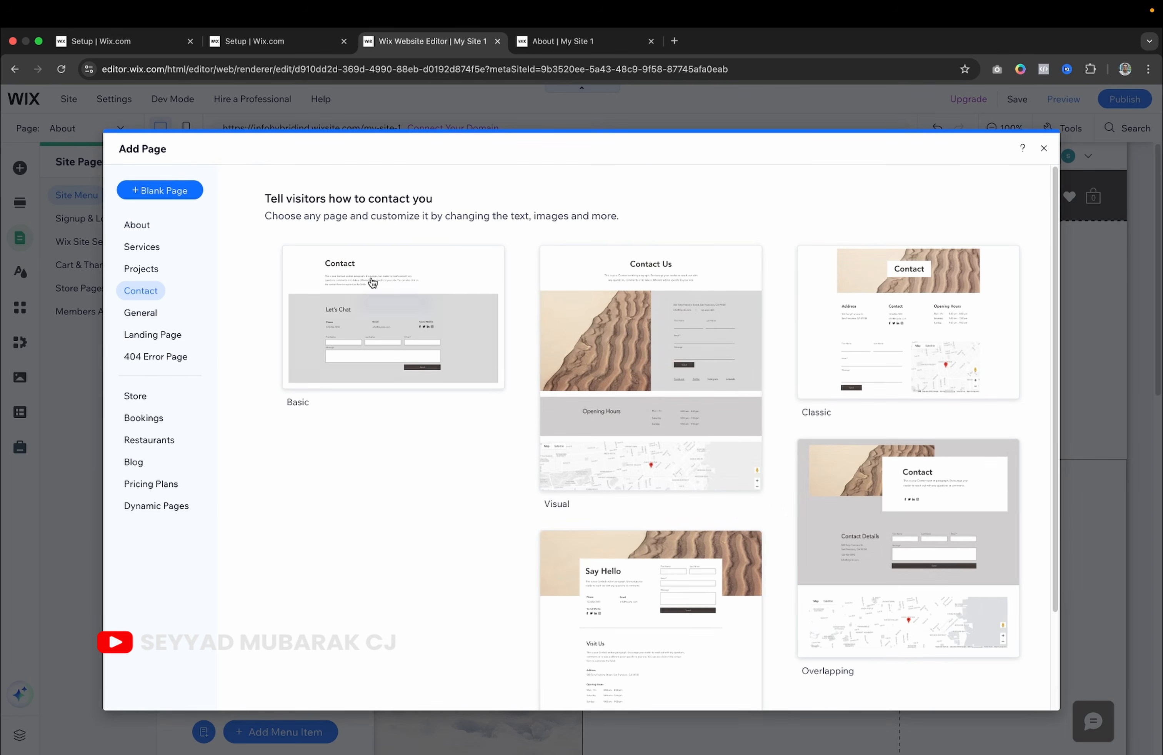
mouse_move(742, 355)
scroll(649, 438, down, 6)
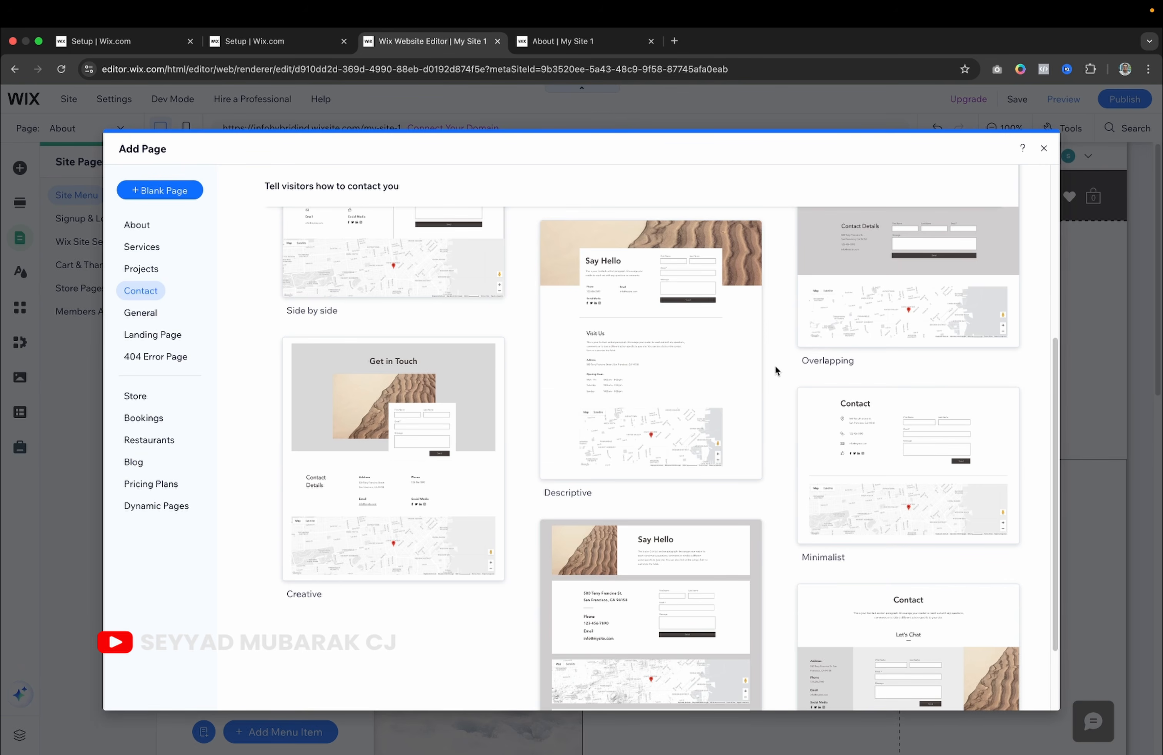
scroll(776, 367, down, 3)
scroll(775, 367, up, 6)
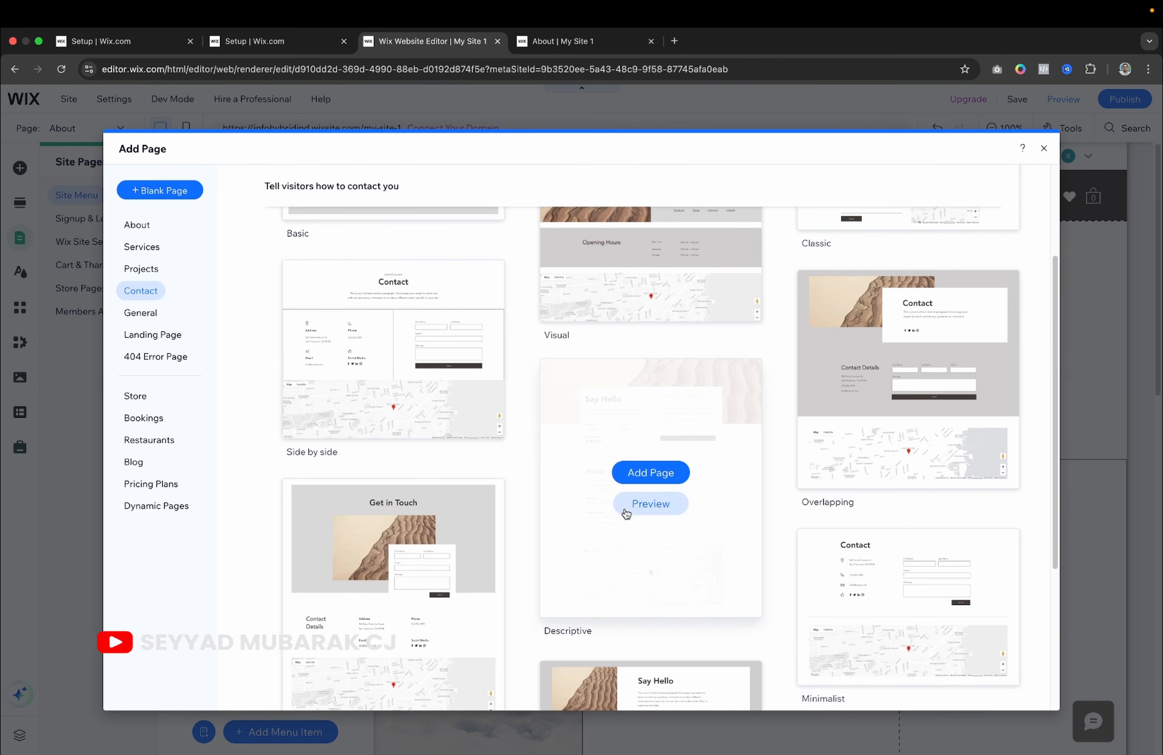
click(646, 472)
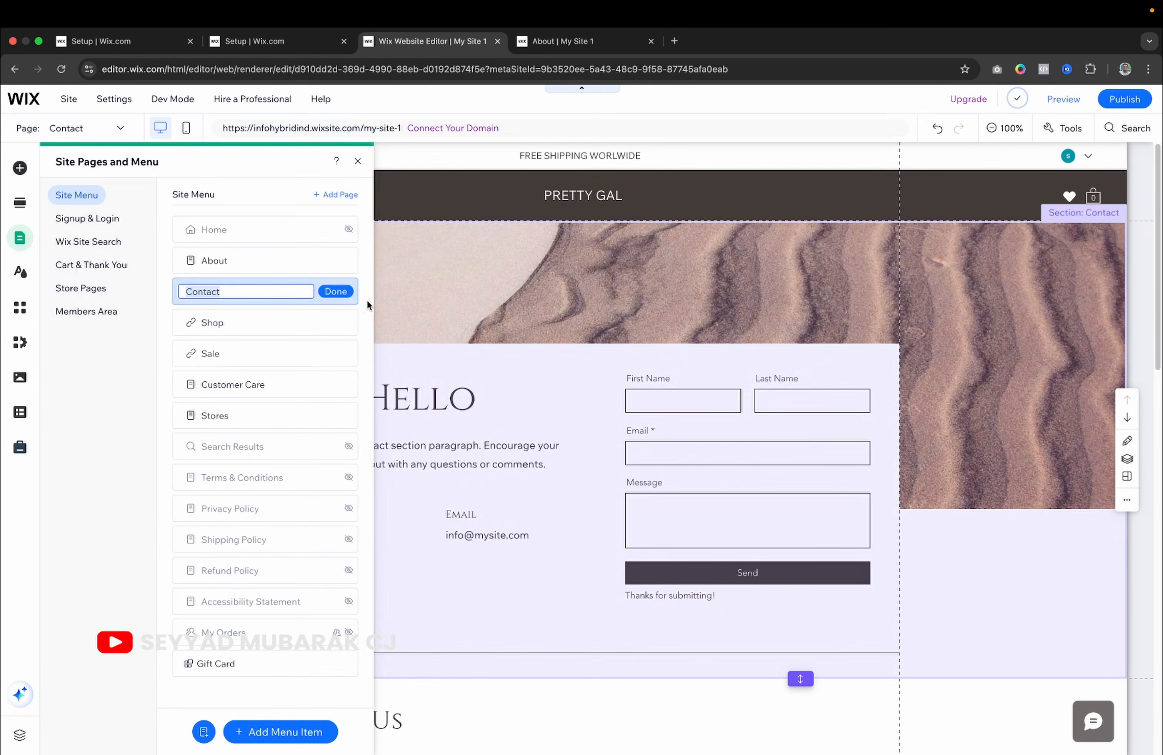
click(346, 294)
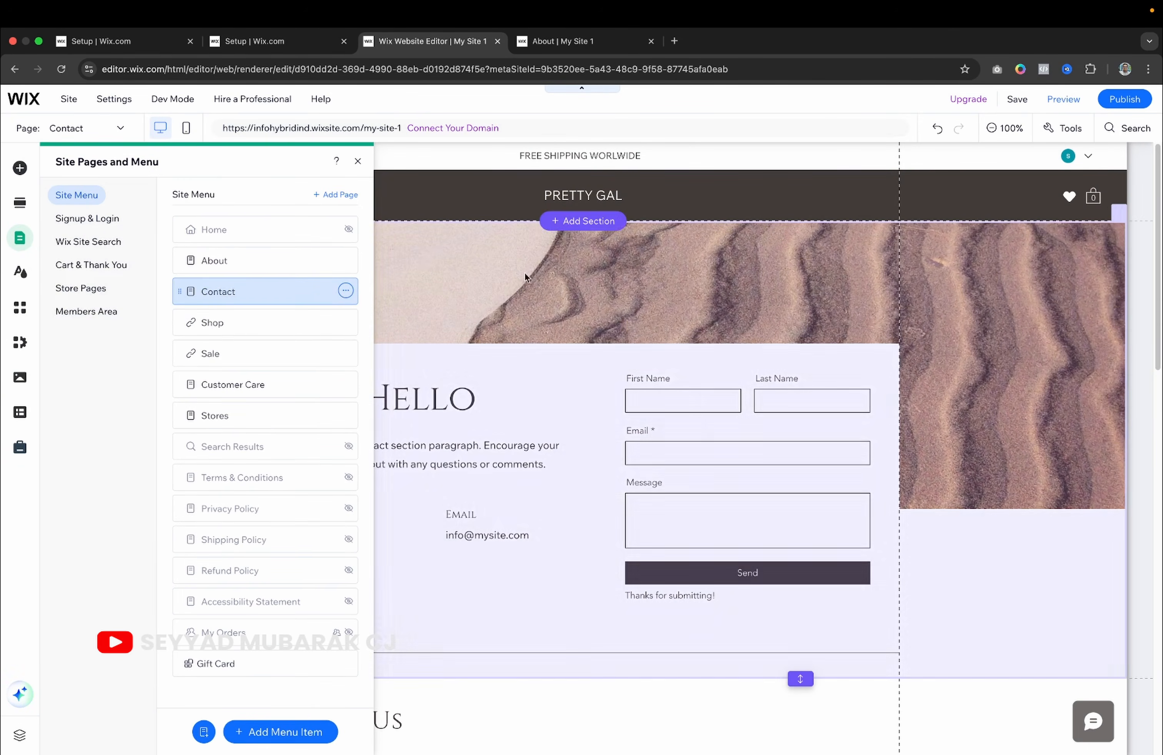
scroll(792, 383, down, 2)
Inspect the Contact page's intro paragraph and phone number text.
click(549, 359)
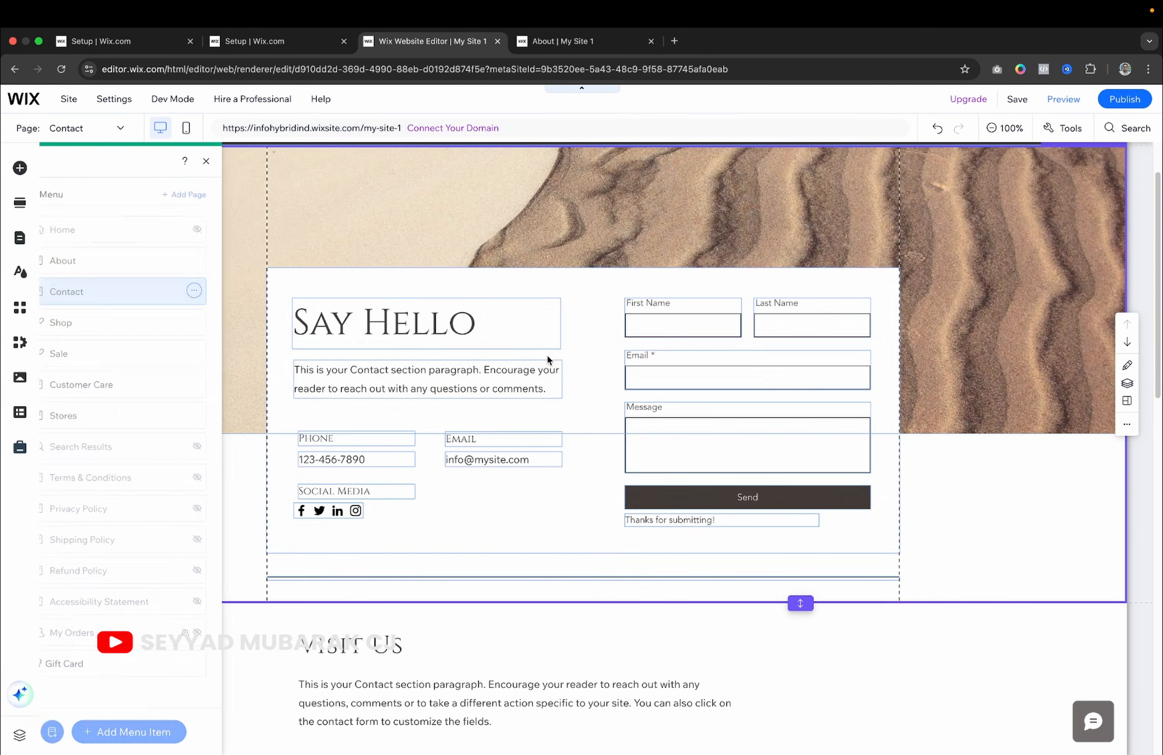
click(419, 373)
double_click(418, 372)
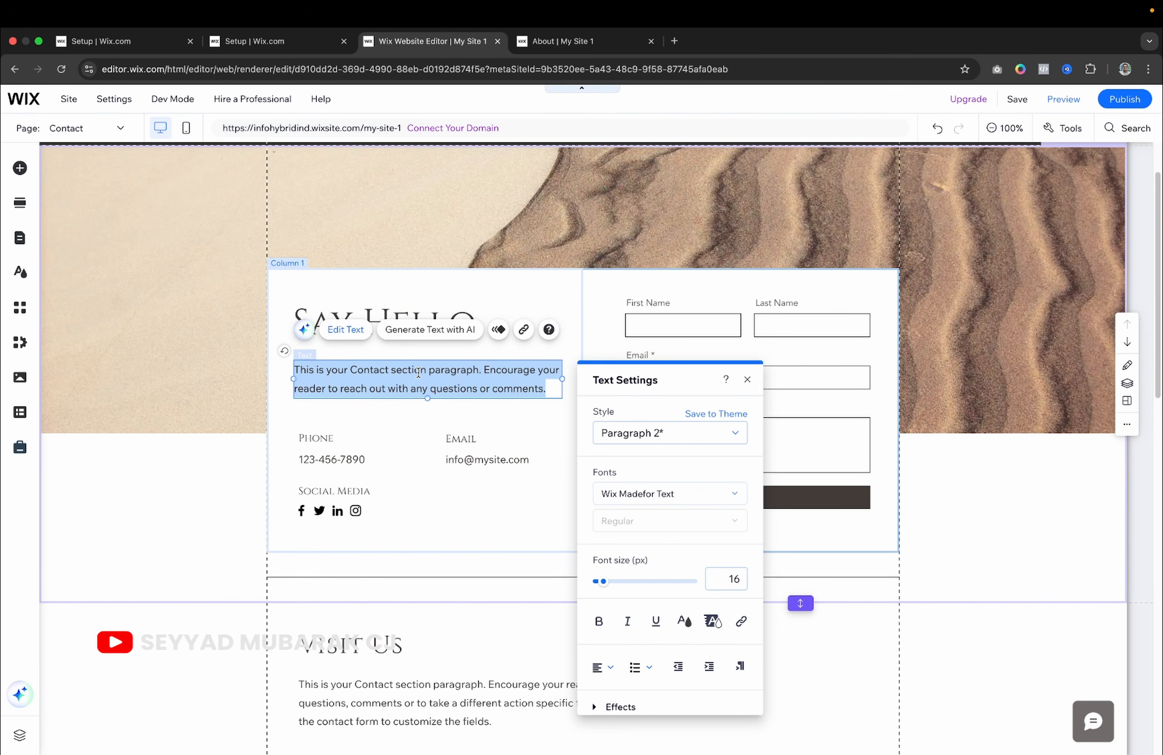
click(351, 459)
Review the Social Bar link settings, leaving the Facebook link unchanged.
click(356, 512)
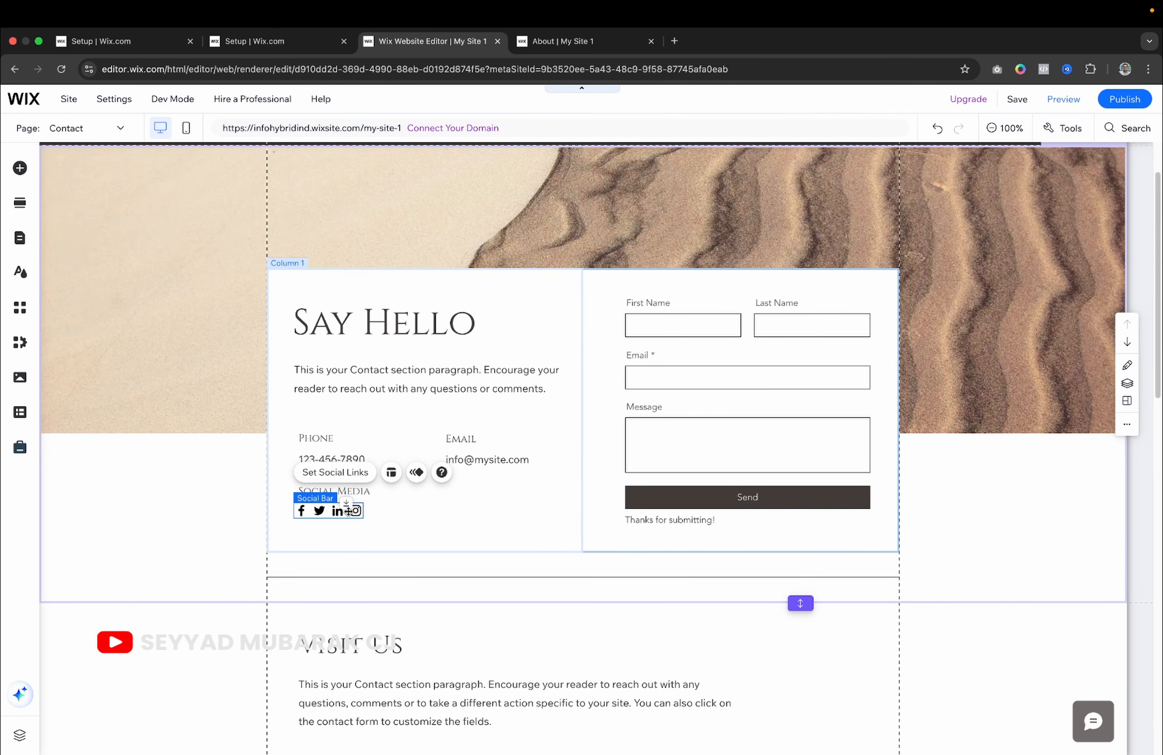
double_click(349, 513)
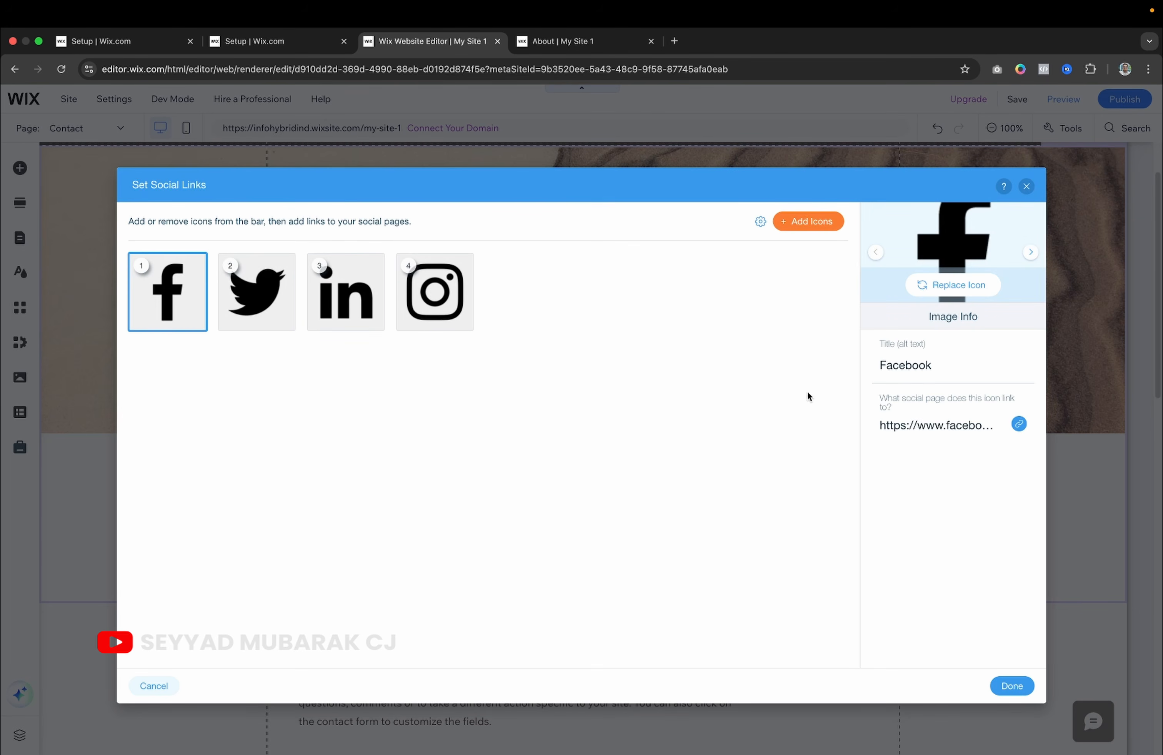
click(1026, 188)
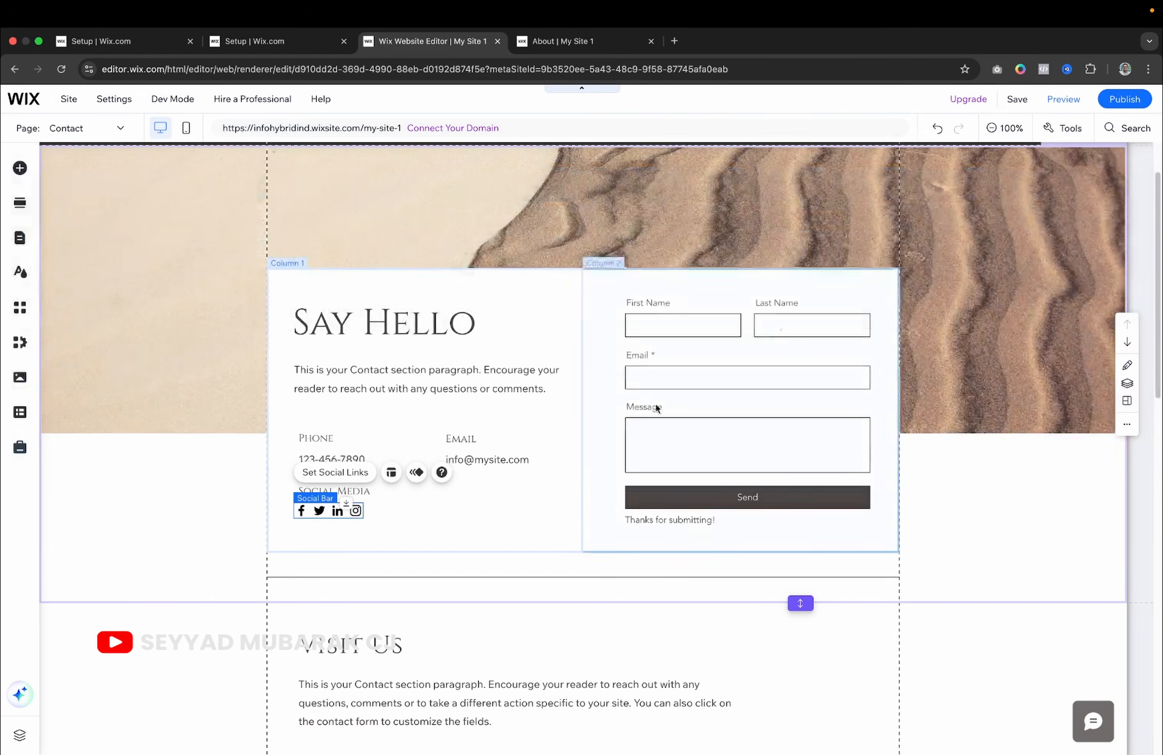
double_click(357, 511)
click(905, 436)
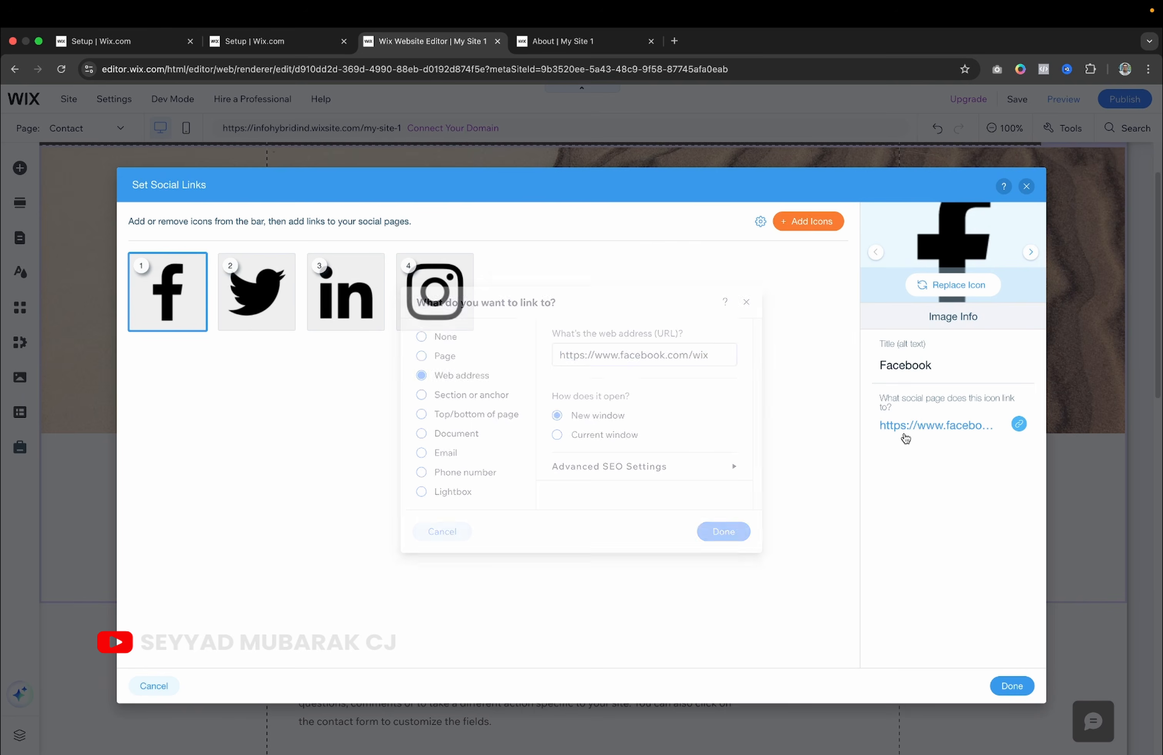
click(922, 423)
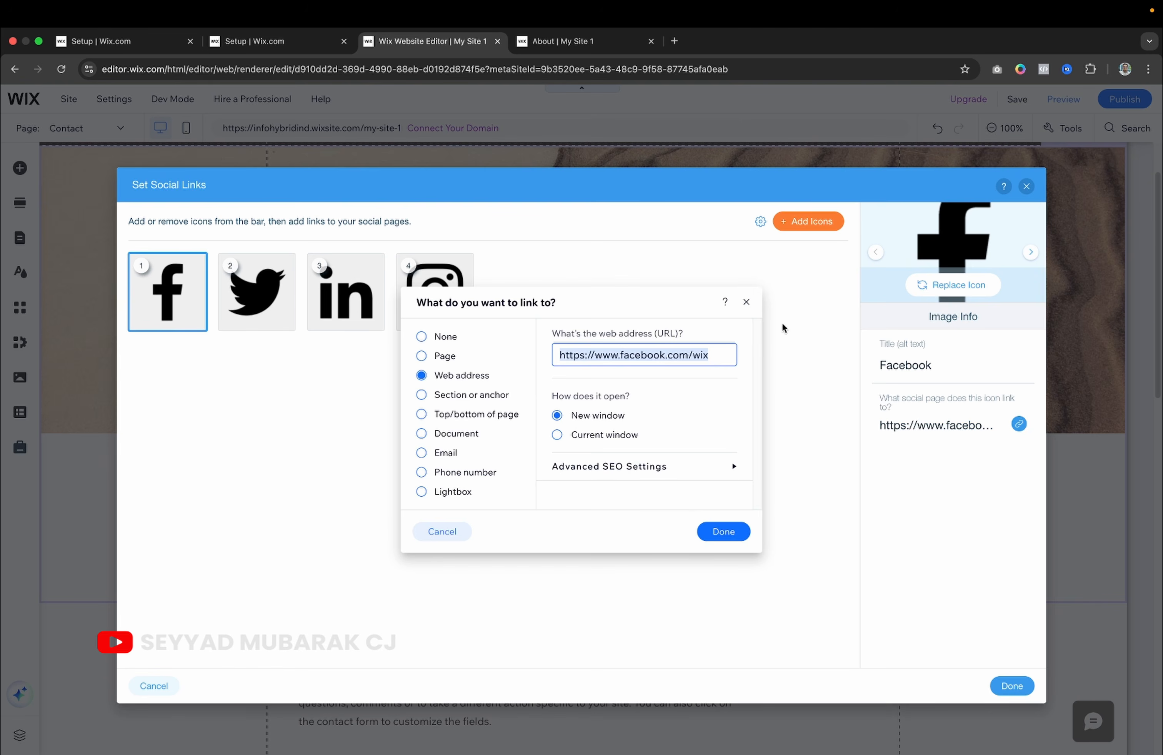
click(1024, 189)
click(1026, 187)
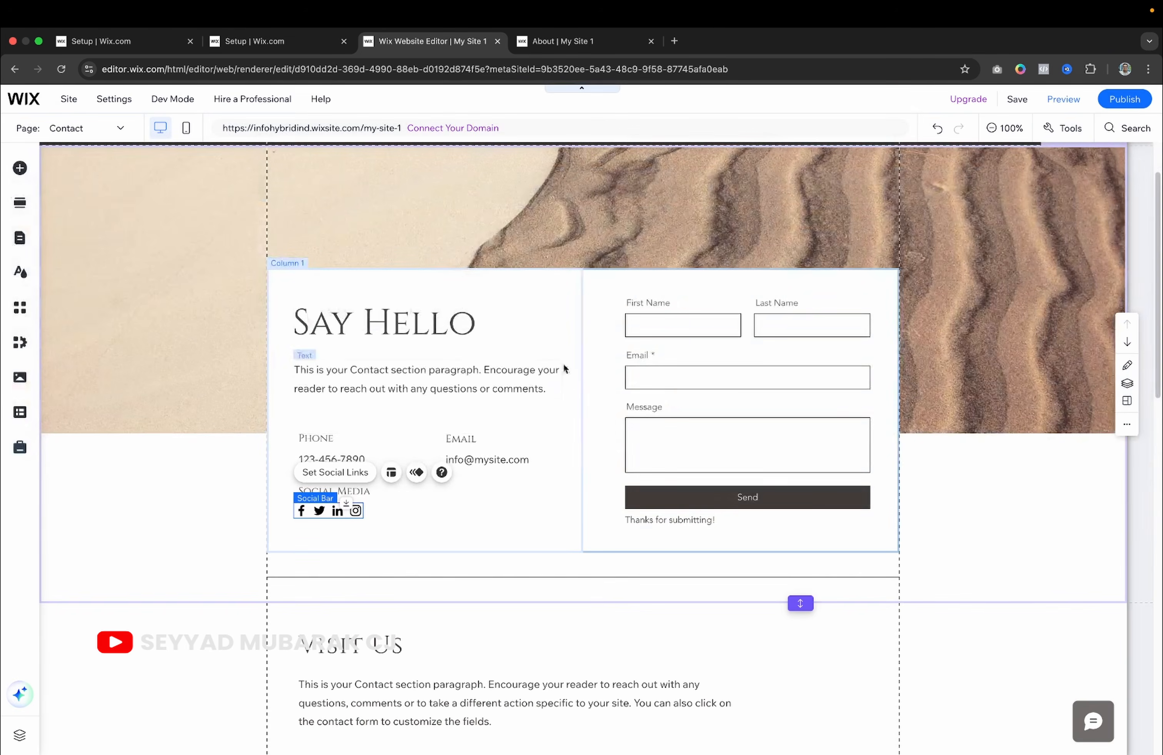
Check the Google map, then publish the site with the new Contact page.
scroll(621, 451, down, 10)
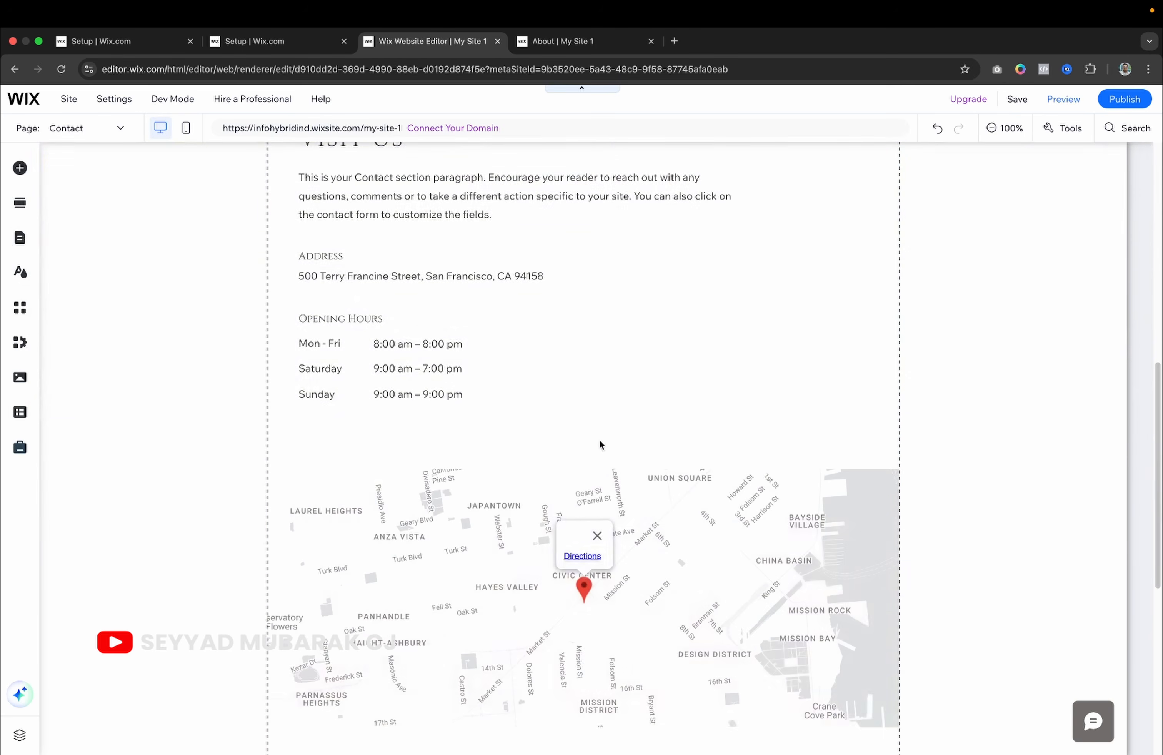
scroll(460, 381, down, 2)
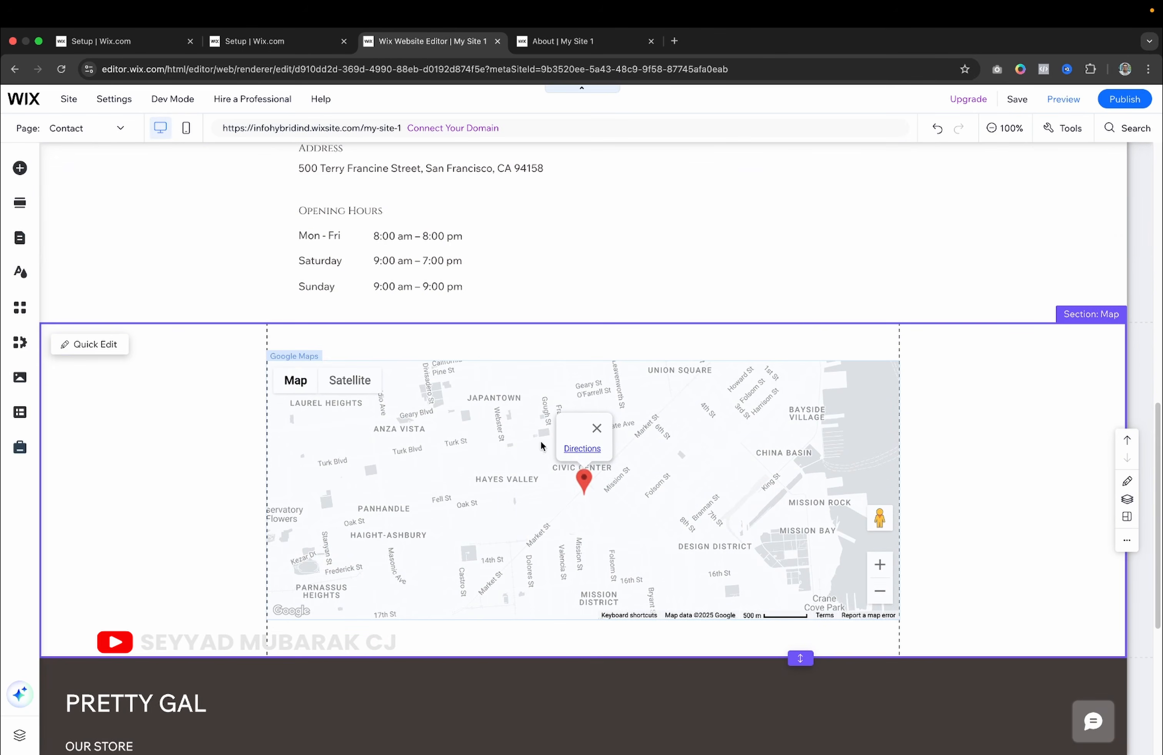
click(583, 452)
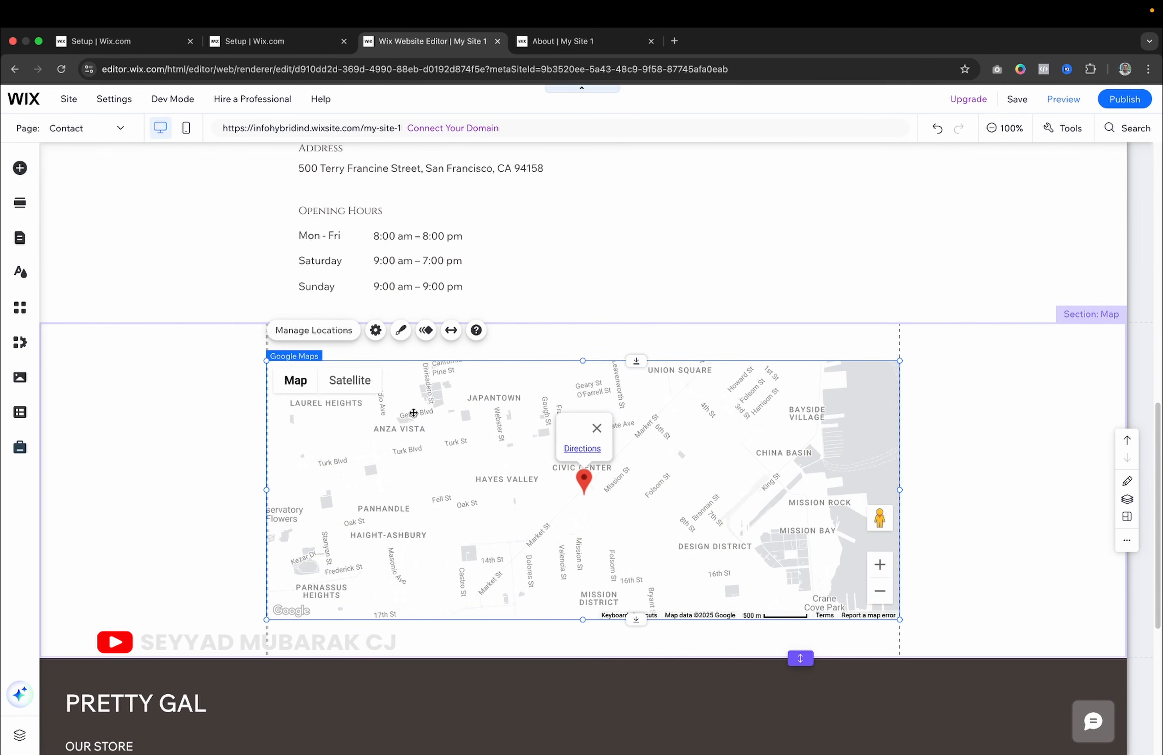
scroll(812, 497, up, 1)
scroll(813, 500, down, 1)
scroll(728, 431, up, 12)
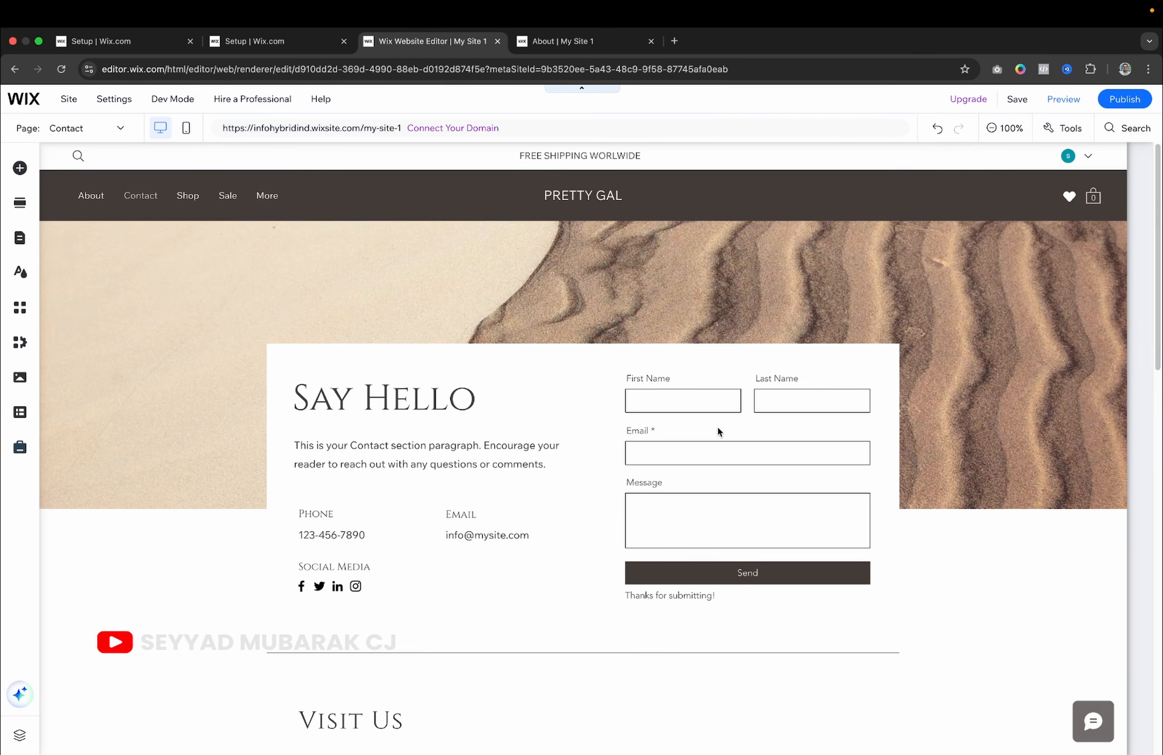
click(1140, 102)
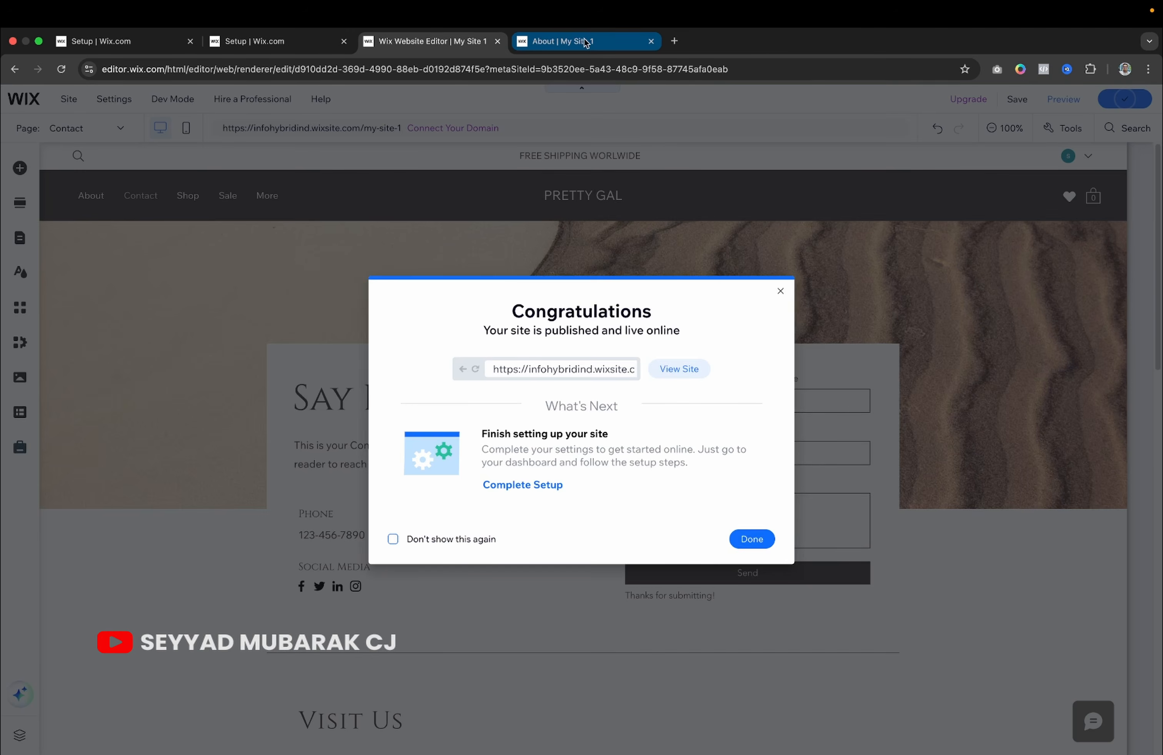
Dismiss the Congratulations dialog and open the Contact page on the live site.
click(751, 539)
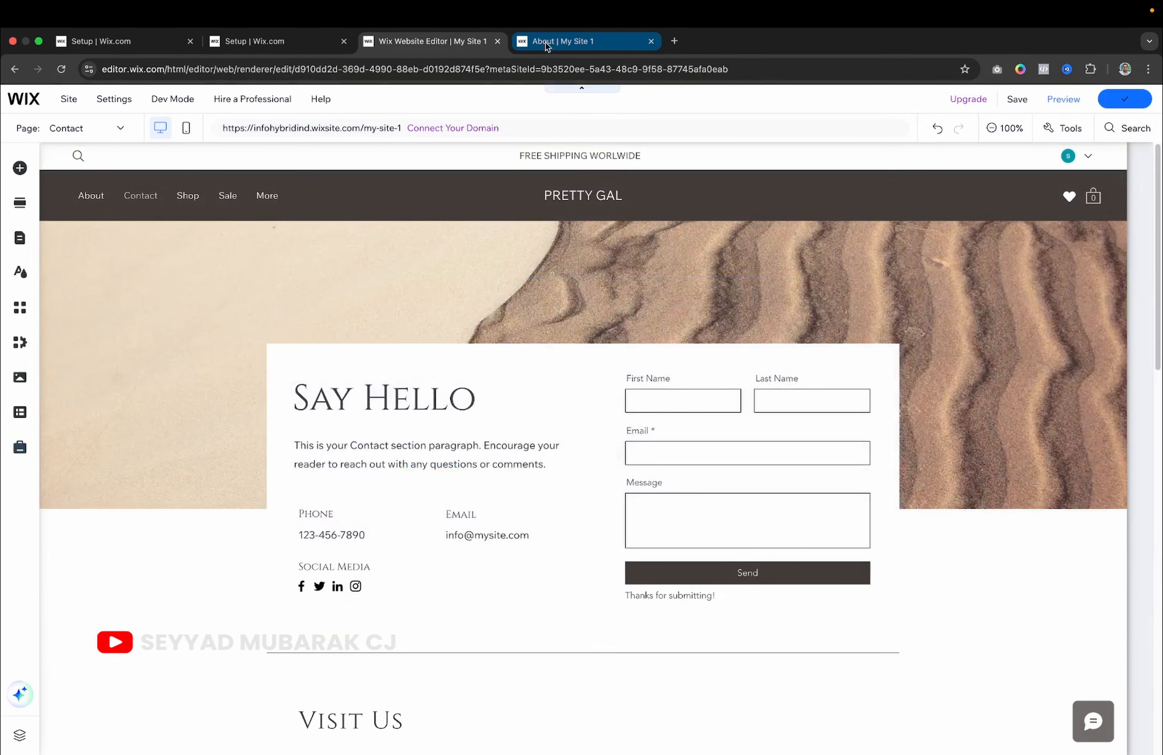
click(545, 43)
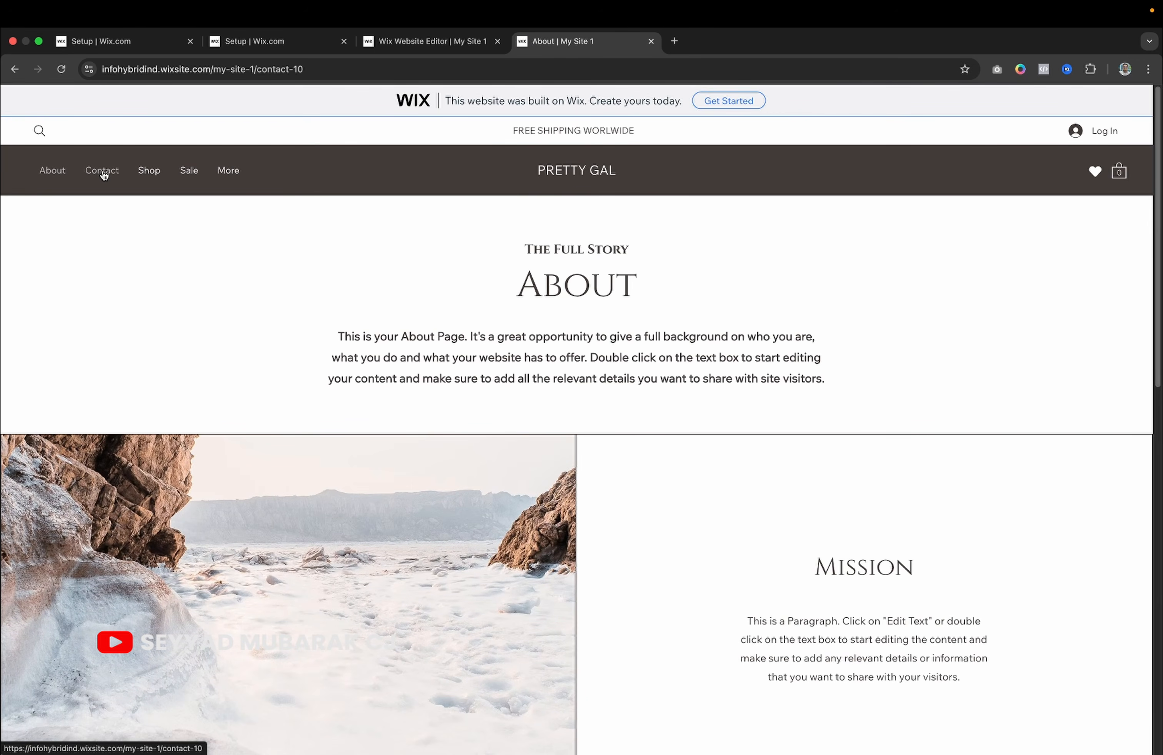
click(102, 171)
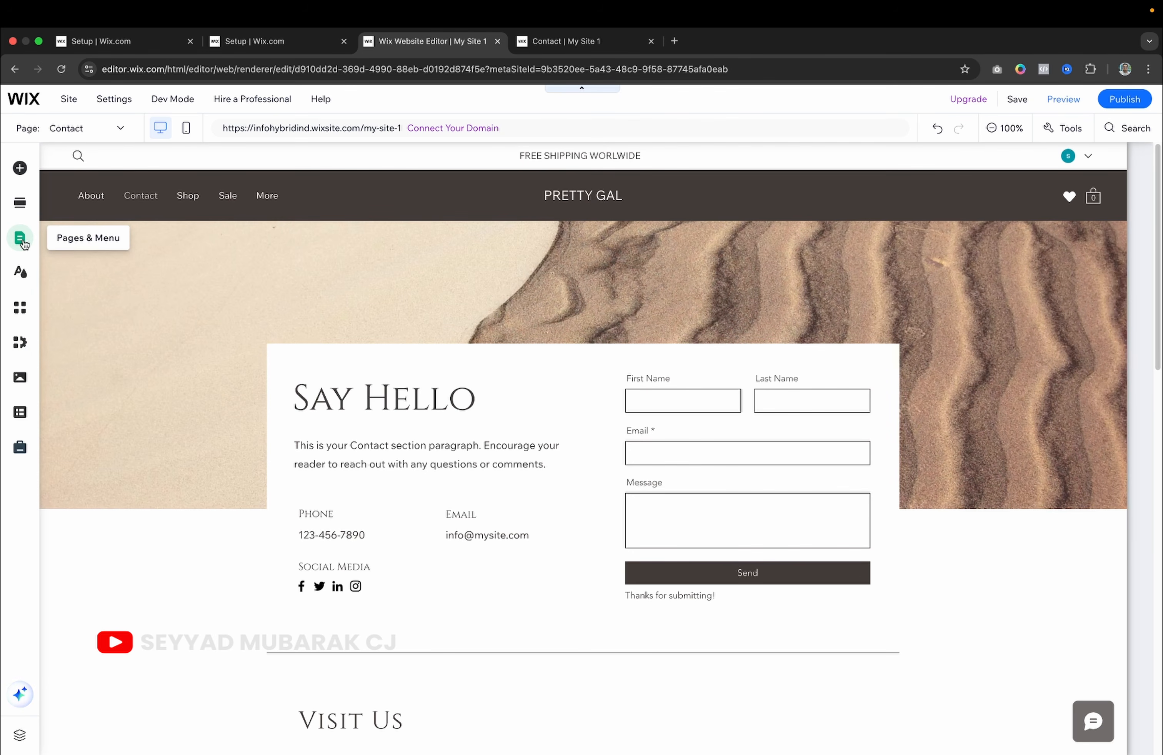
Set the Home page to show in the site menu.
click(22, 240)
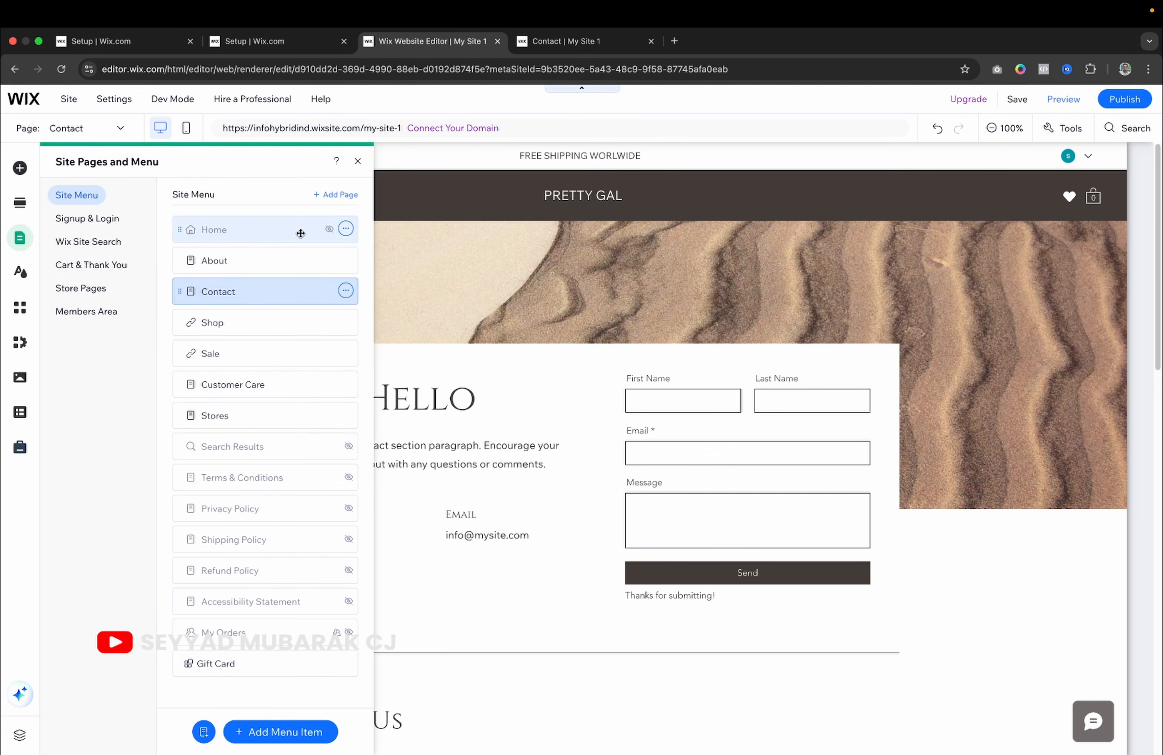
click(331, 231)
click(345, 229)
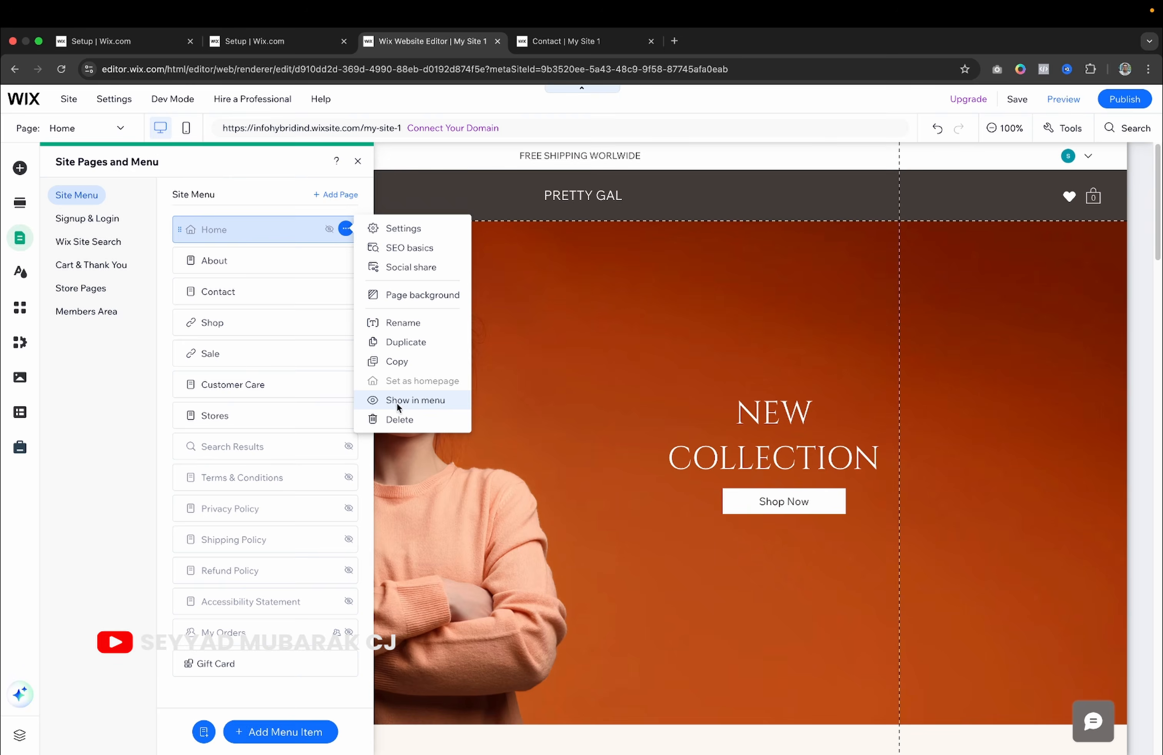
click(398, 402)
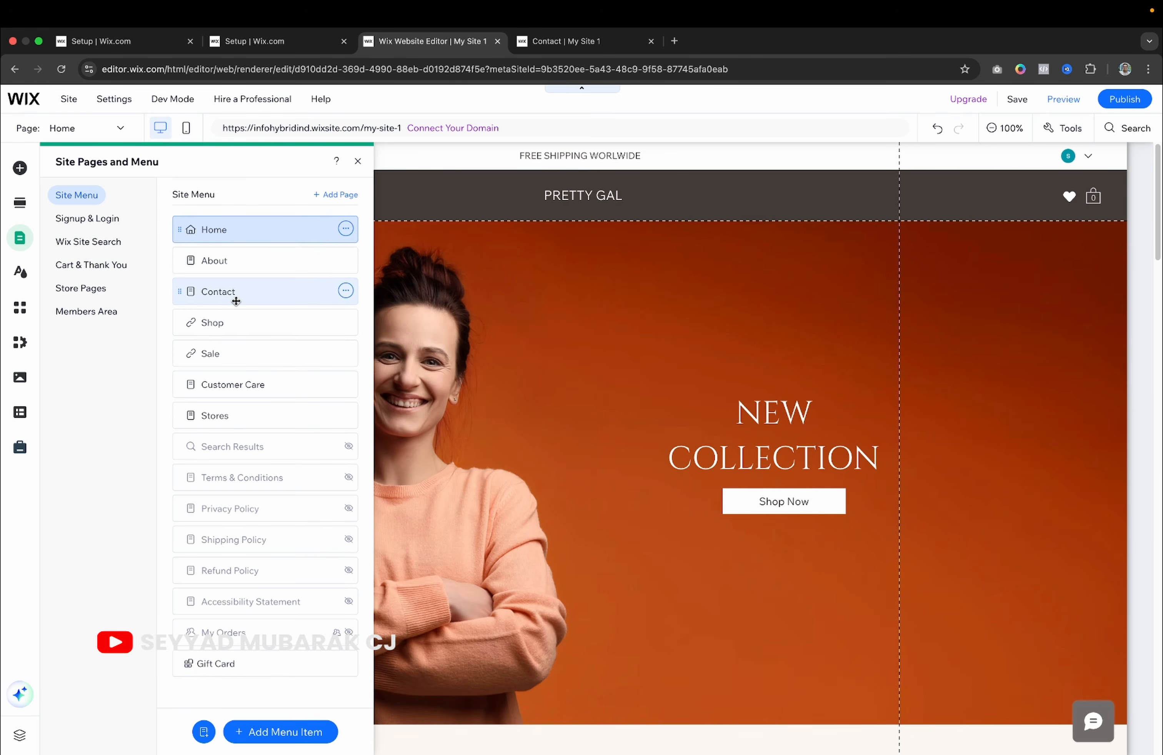
Move Contact below Sale in the site menu.
drag(236, 305, 230, 366)
click(236, 355)
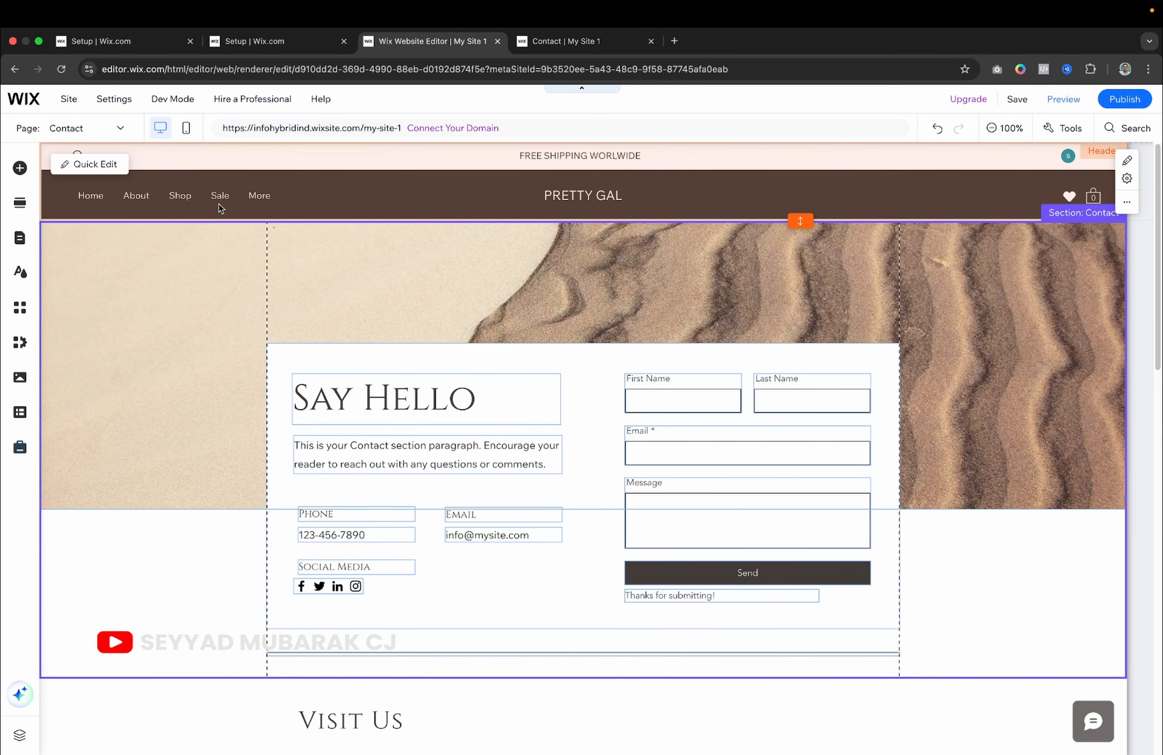
scroll(395, 310, down, 10)
Publish the new menu order and reload the live Contact page to check it.
scroll(394, 310, up, 10)
click(1125, 99)
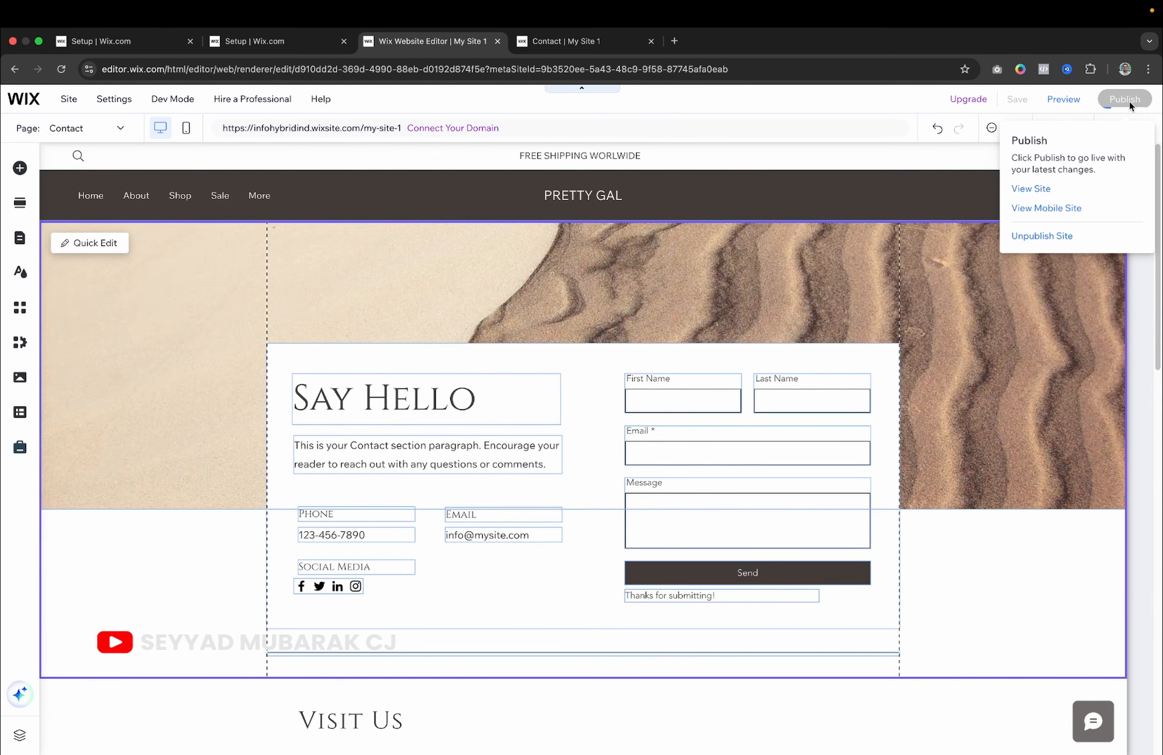
click(566, 42)
click(61, 70)
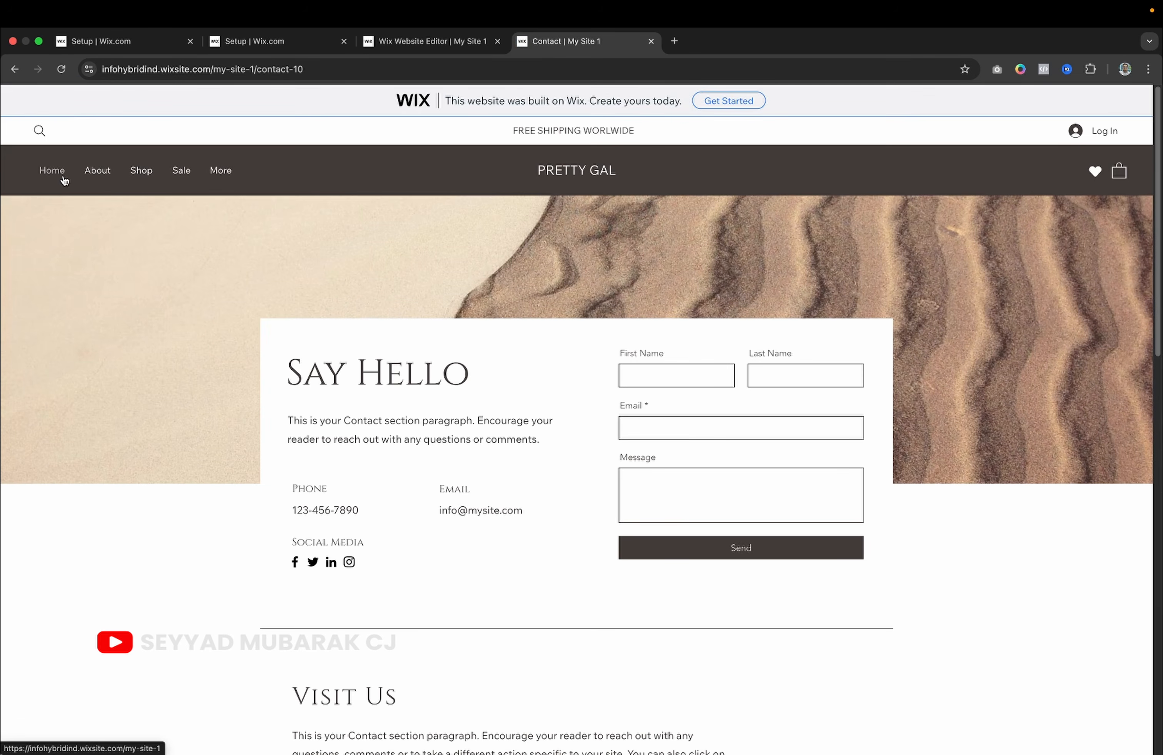
mouse_move(218, 173)
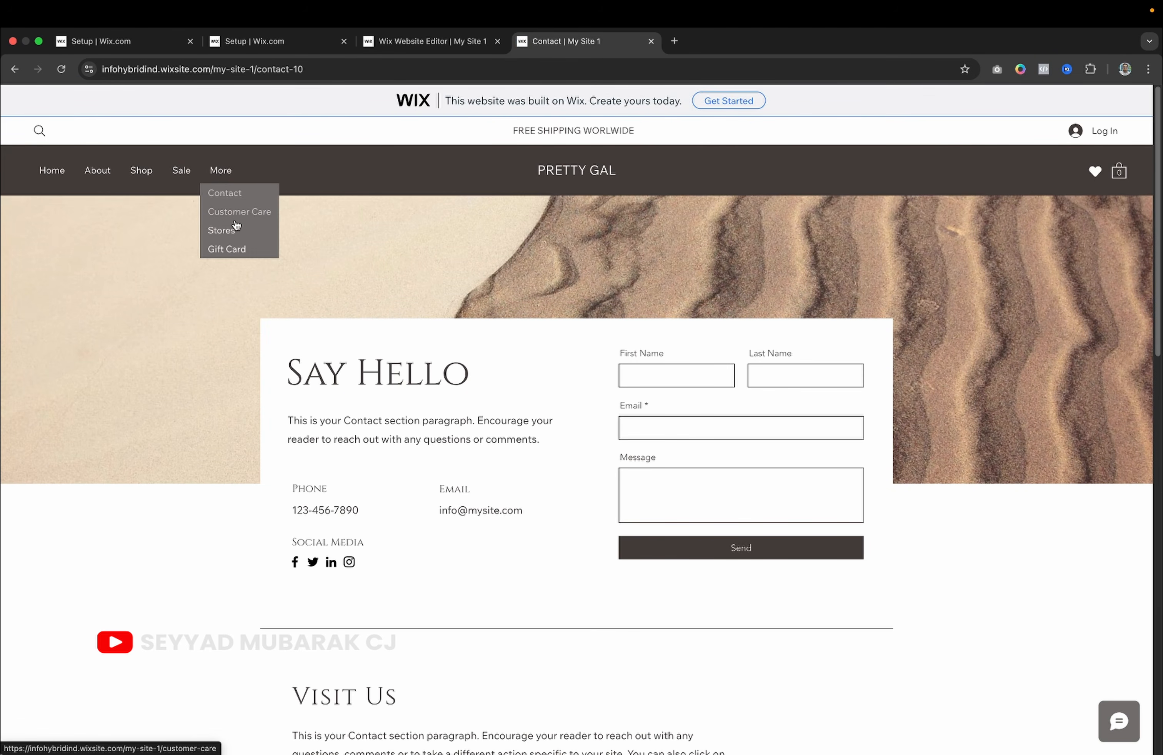
Return to the editor and publish the site's latest changes.
click(432, 41)
click(400, 206)
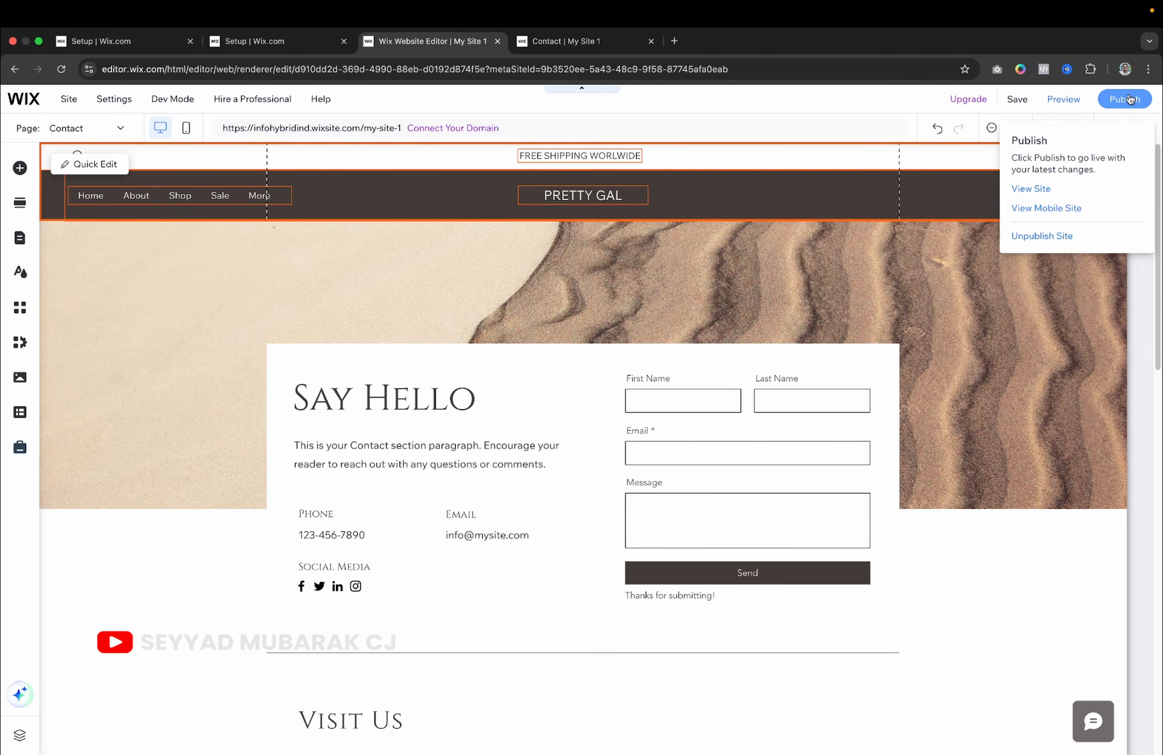
click(1128, 100)
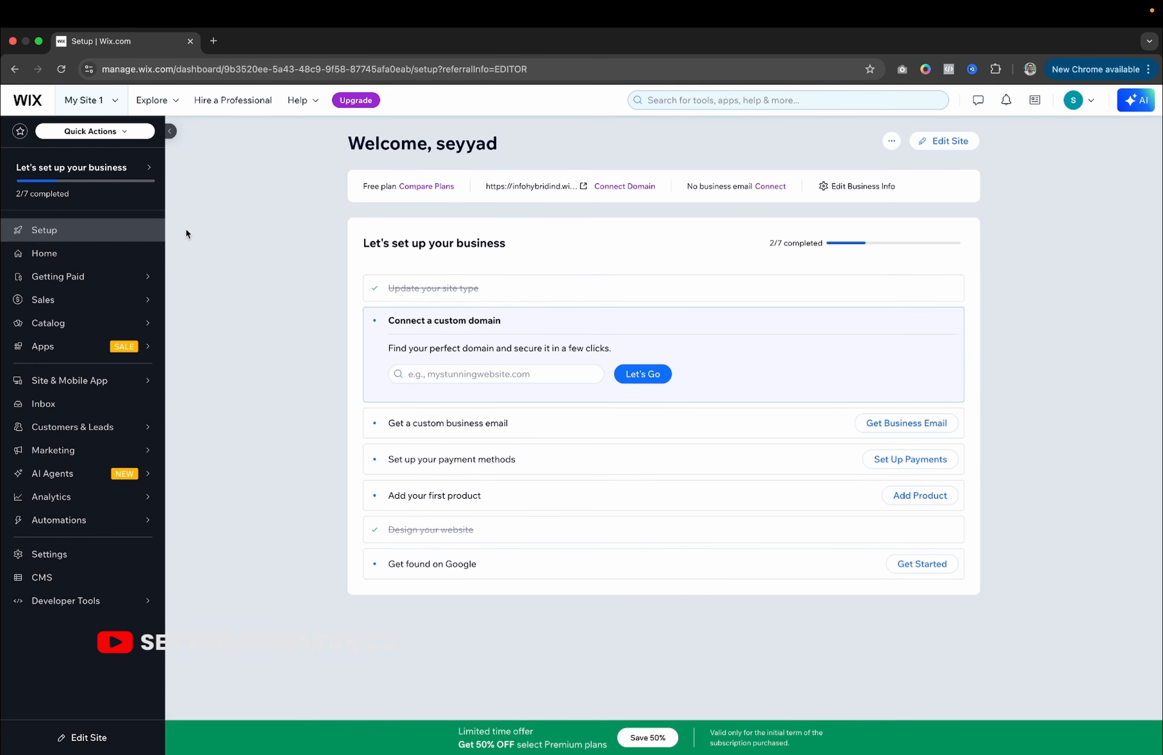
Open the store's Products list from the Catalog menu.
mouse_move(93, 304)
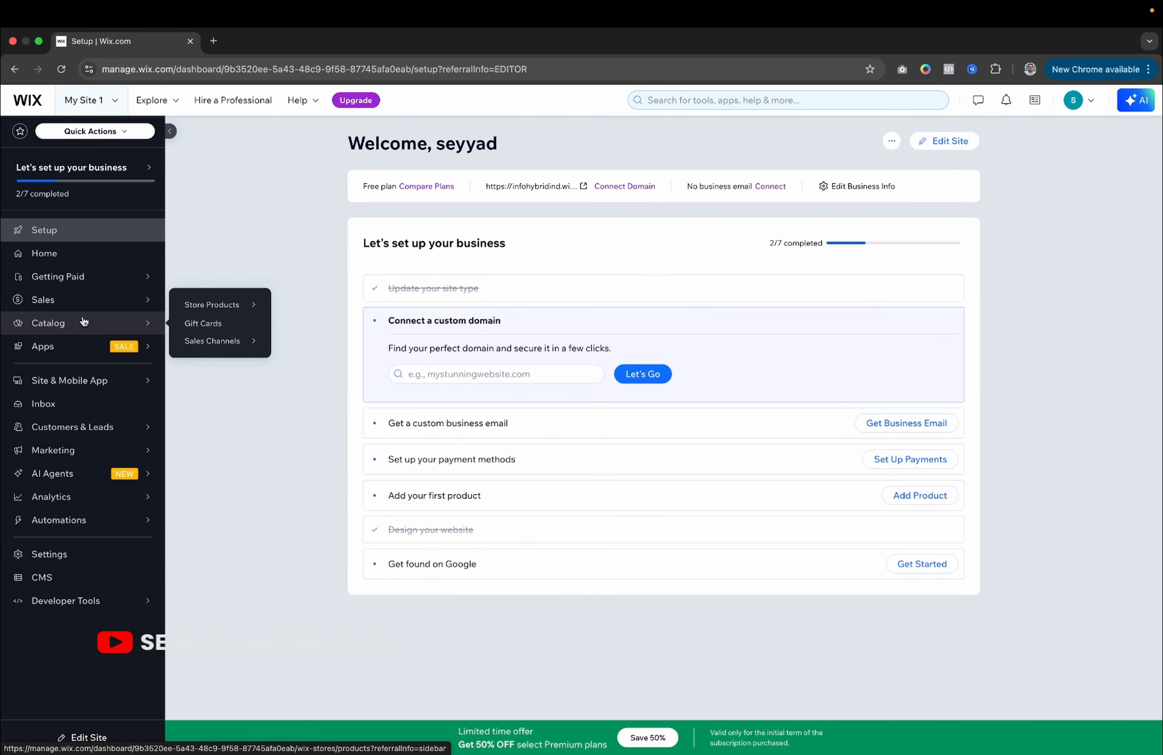
mouse_move(216, 308)
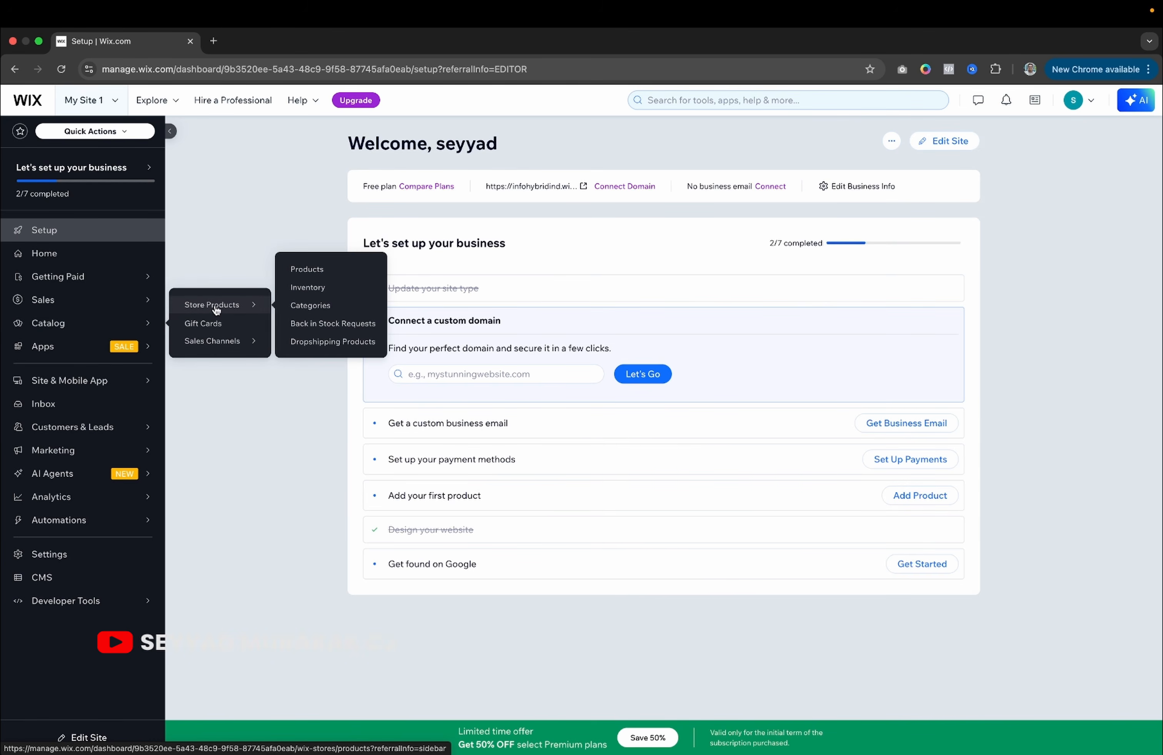
click(339, 275)
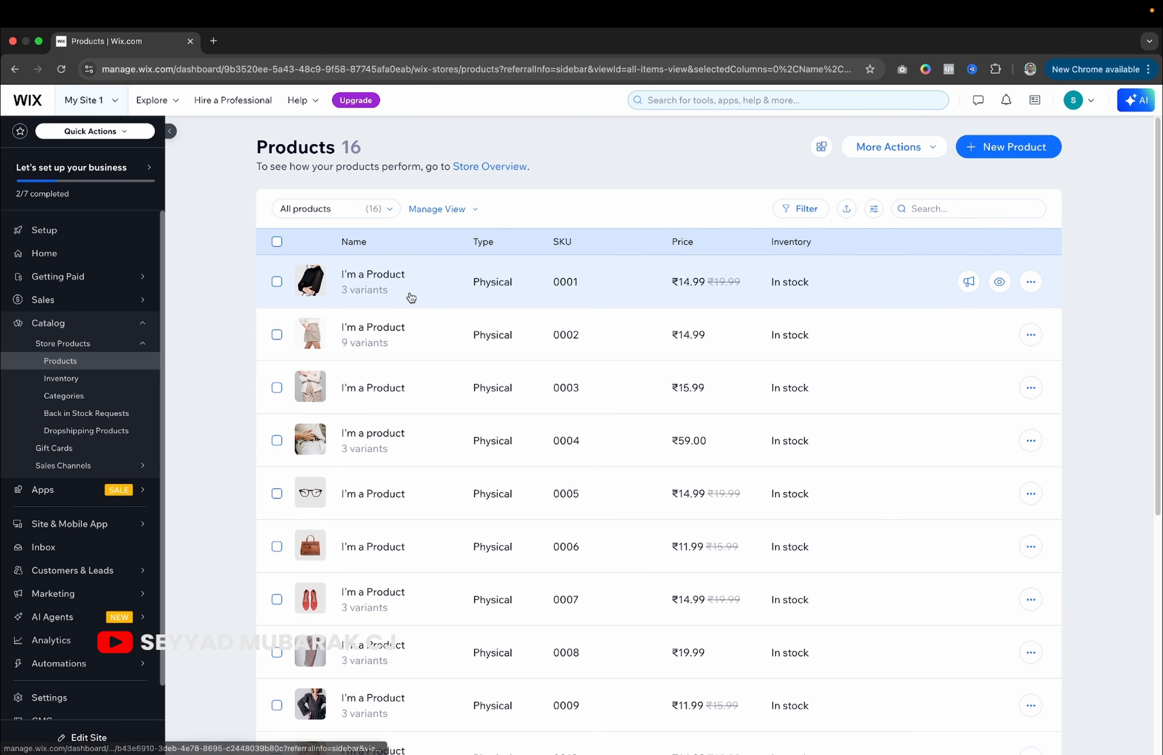
Review the first sample product's details, then return to the products list.
click(389, 283)
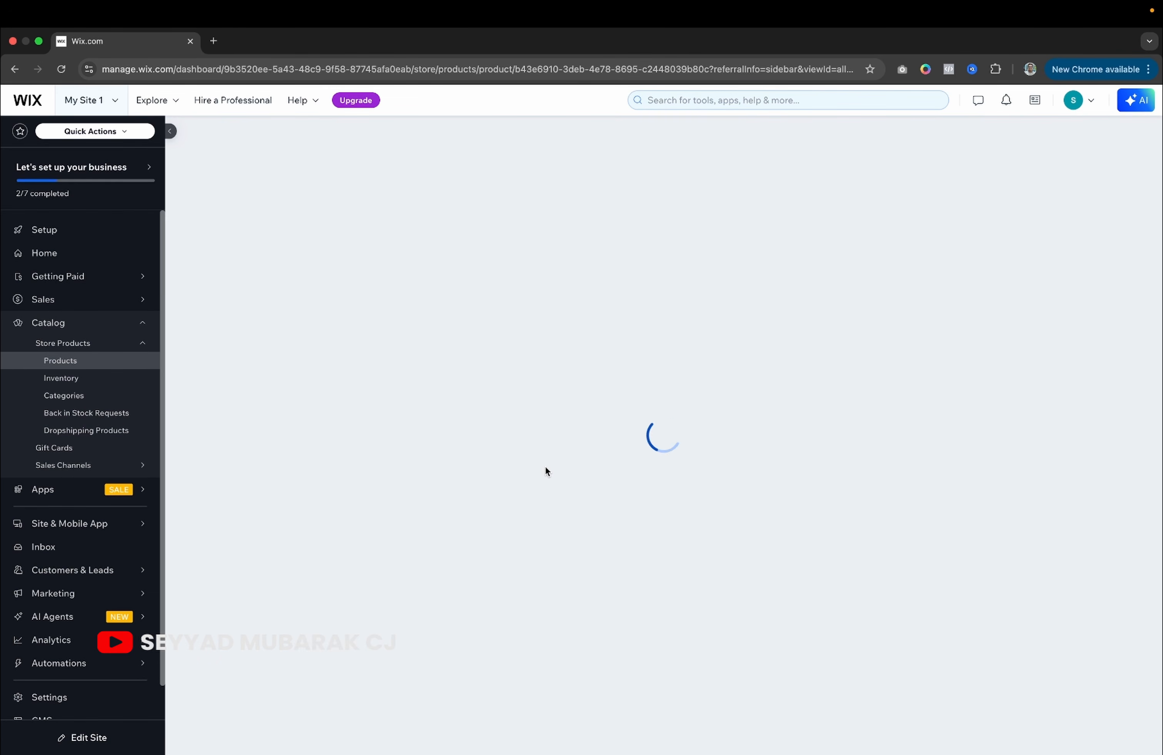
scroll(572, 463, down, 3)
scroll(401, 496, down, 3)
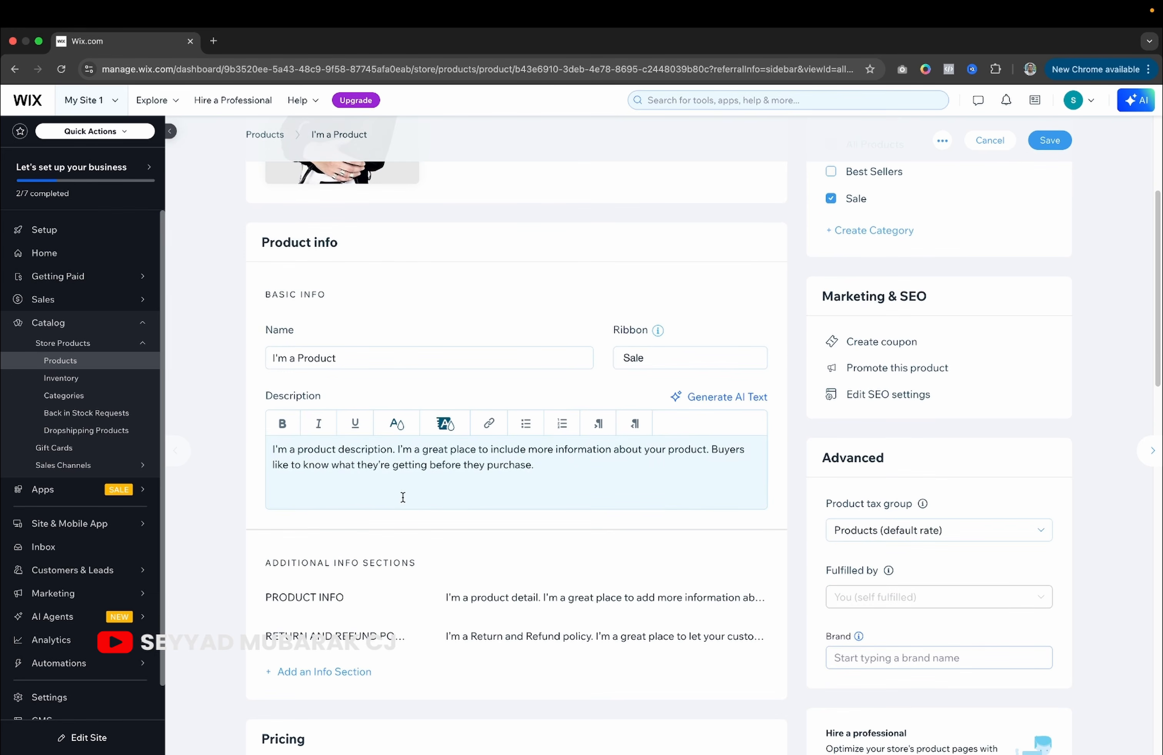
scroll(402, 497, down, 3)
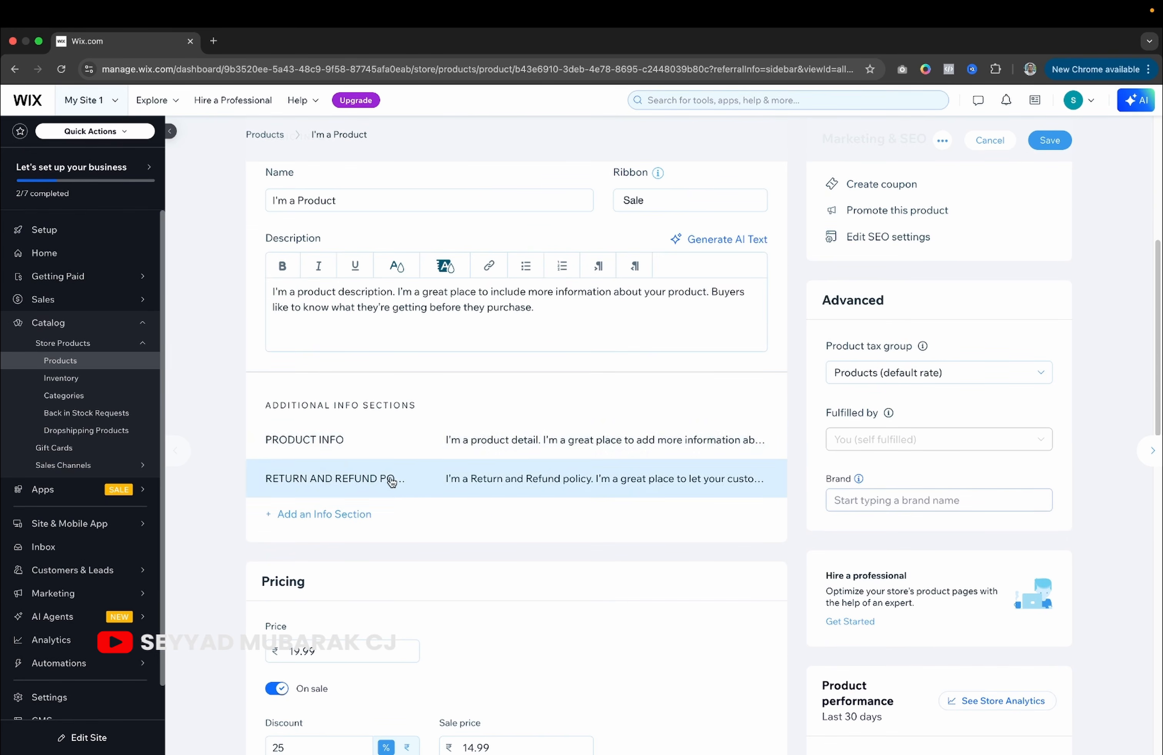
scroll(390, 477, down, 8)
scroll(391, 478, down, 12)
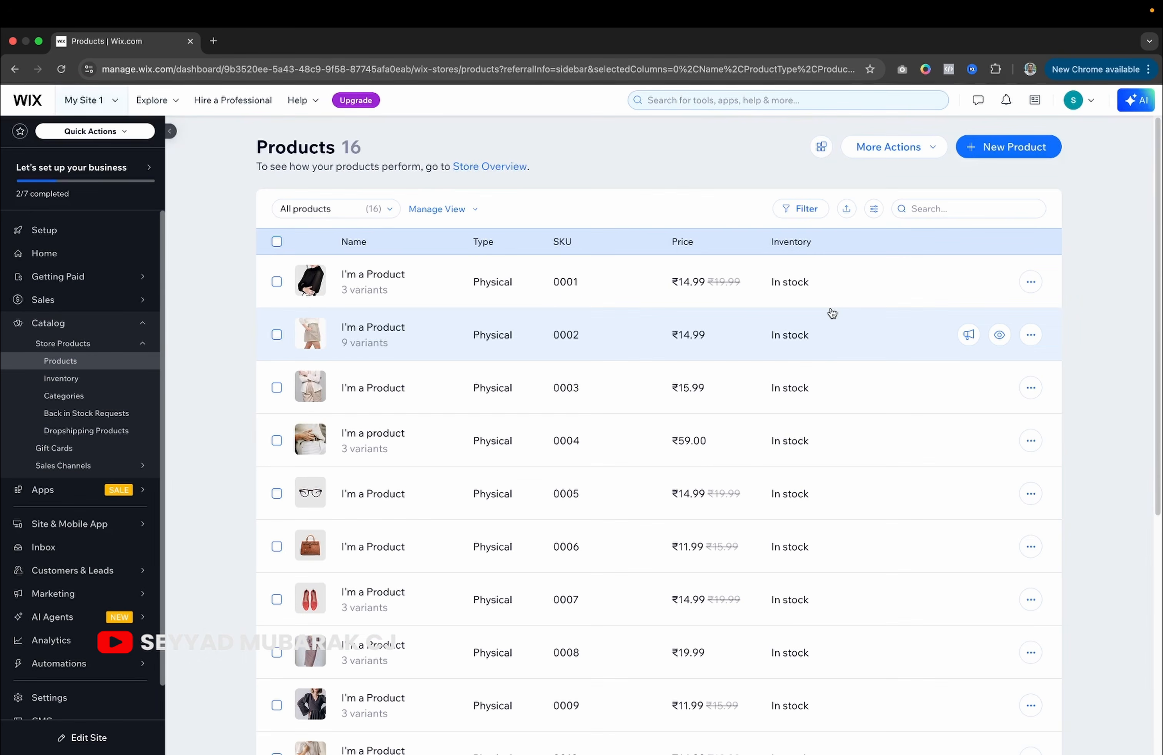
click(1026, 151)
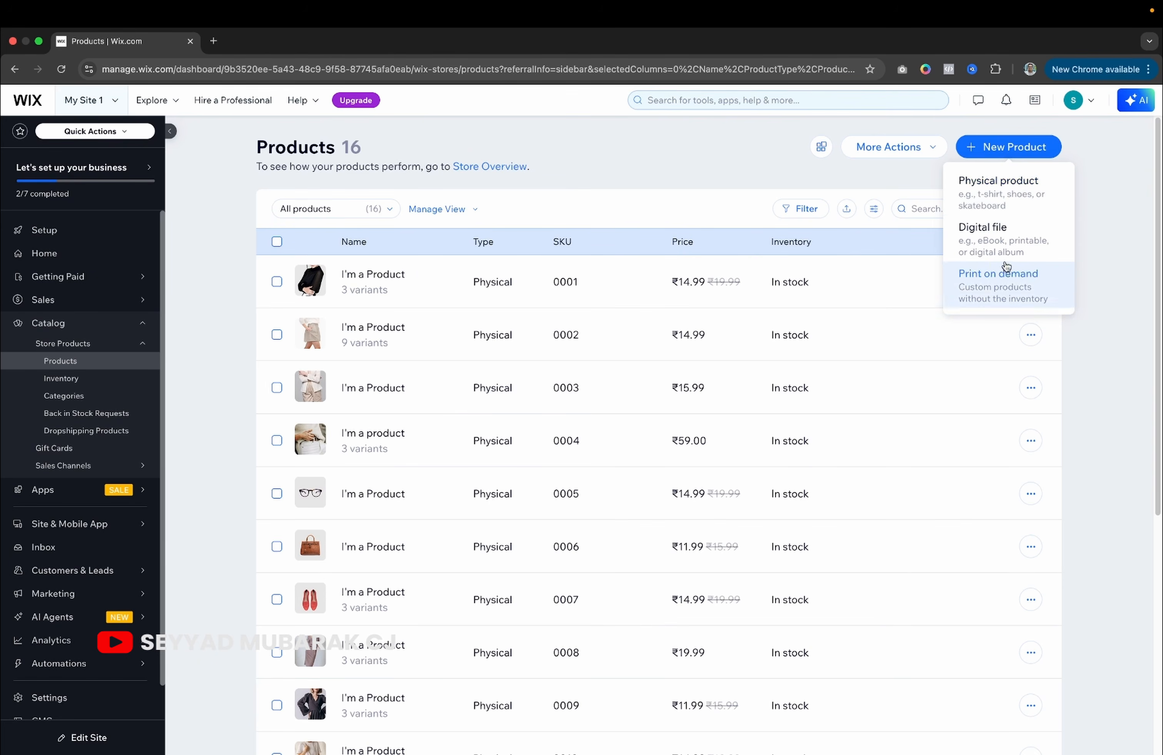
Create a physical product titled 'Test Products' and bring up its image chooser.
click(1013, 192)
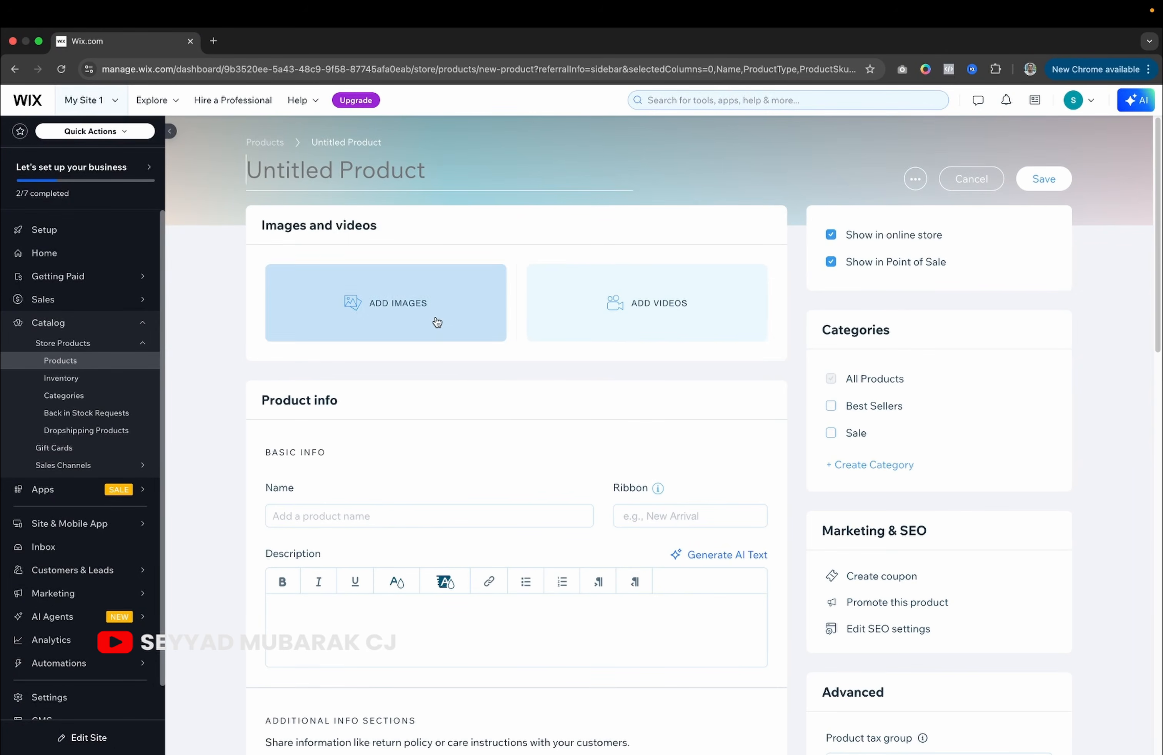
click(434, 174)
text(tst)
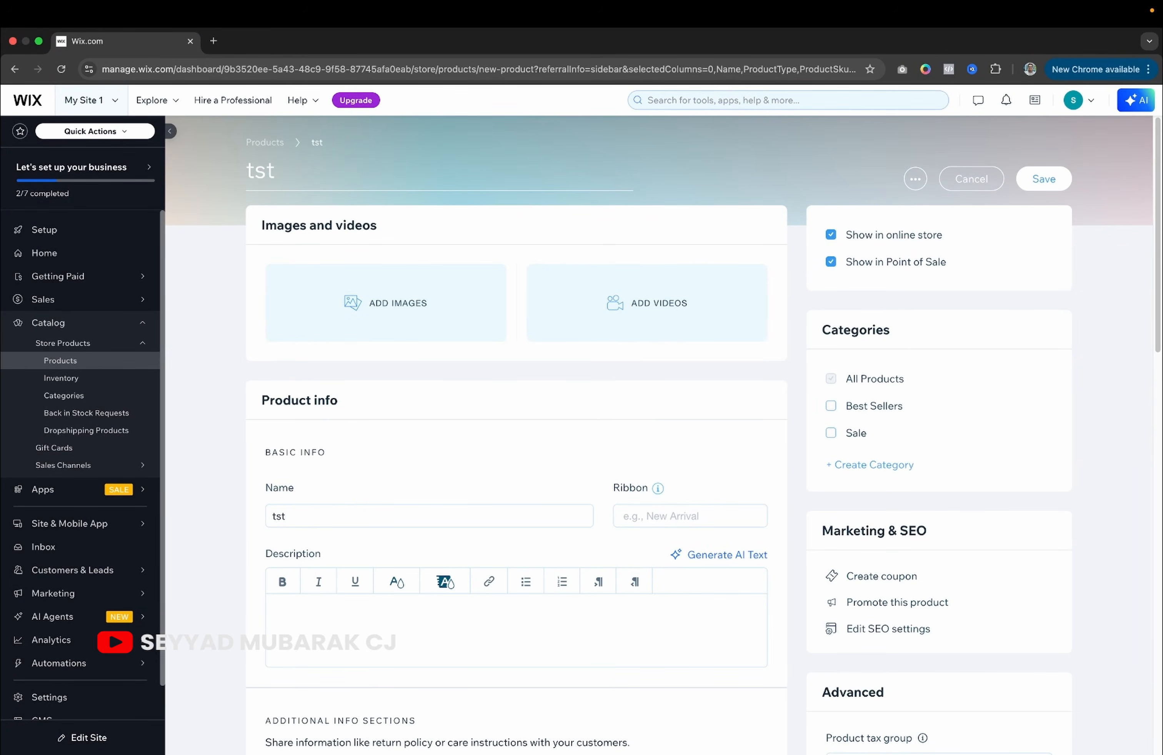
key(BackSpace)
key(BackSpace)
key(BackSpace)
text(test)
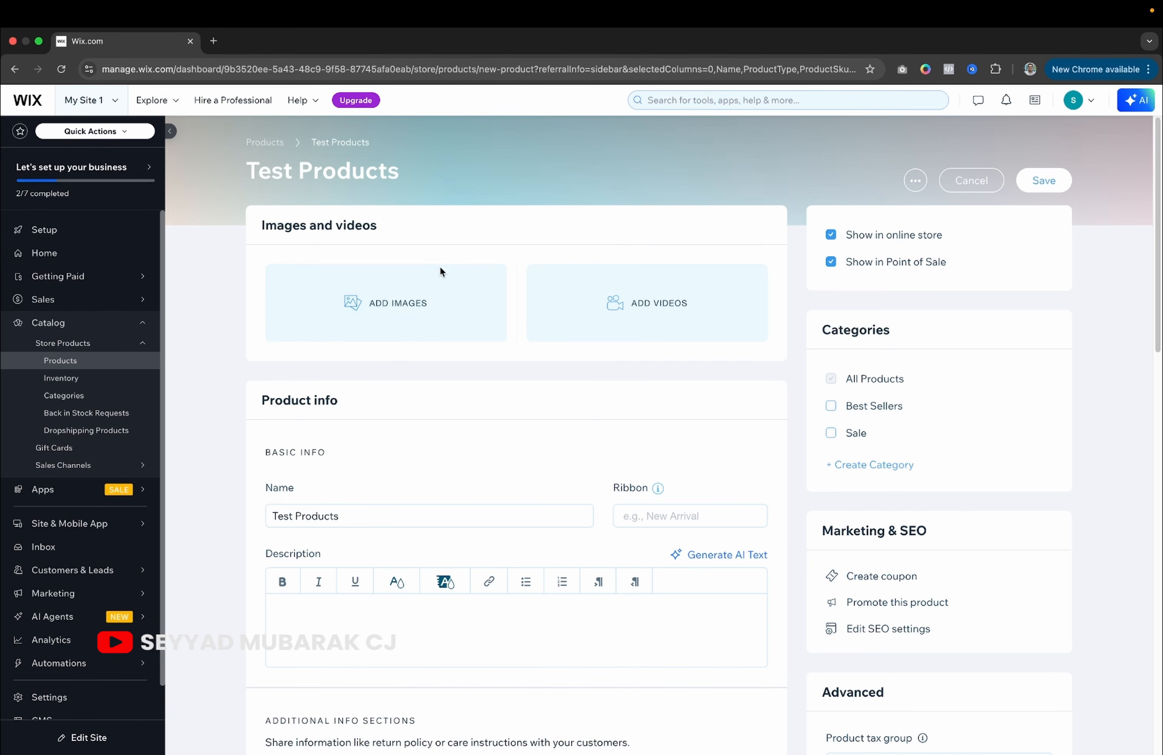
click(420, 304)
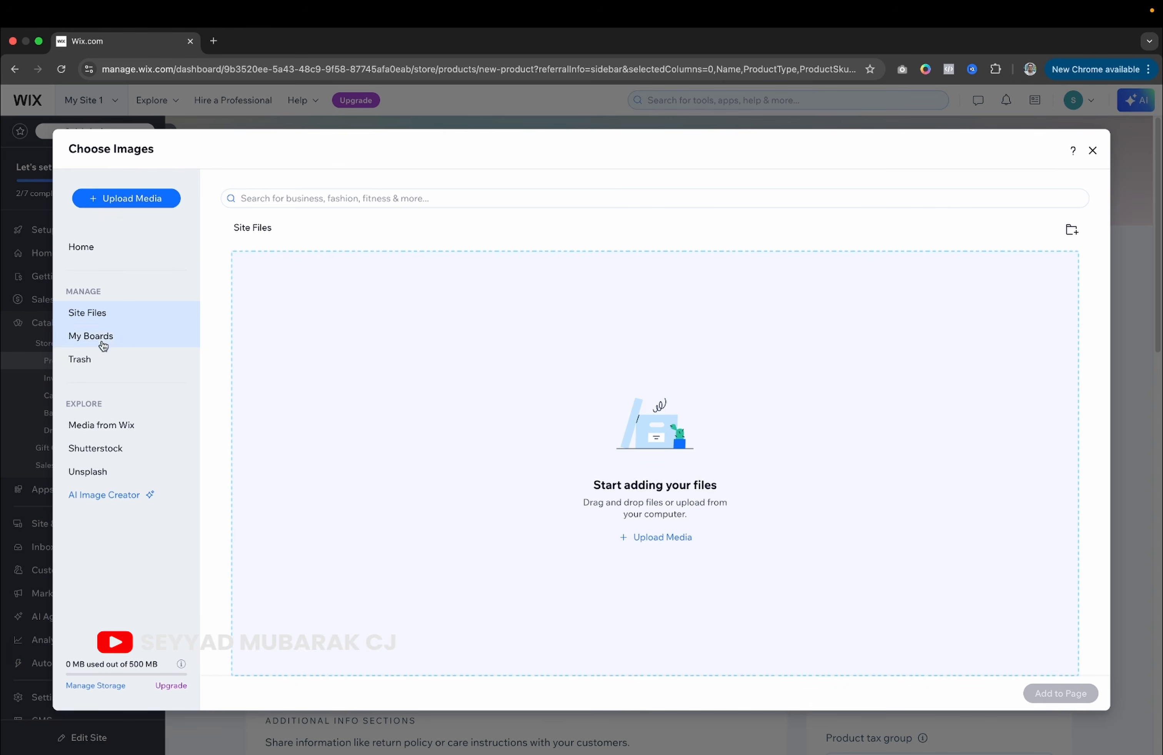
Add the red bridal outfit photo from Media from Wix to Test Products.
click(122, 417)
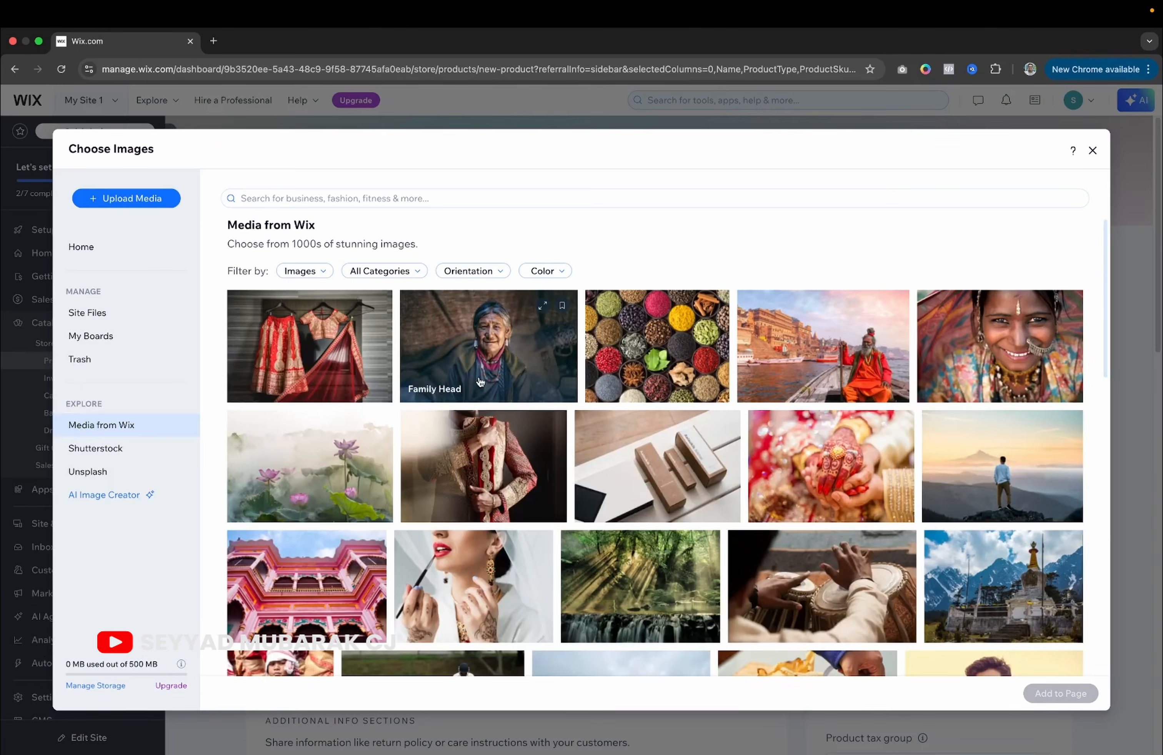
click(336, 389)
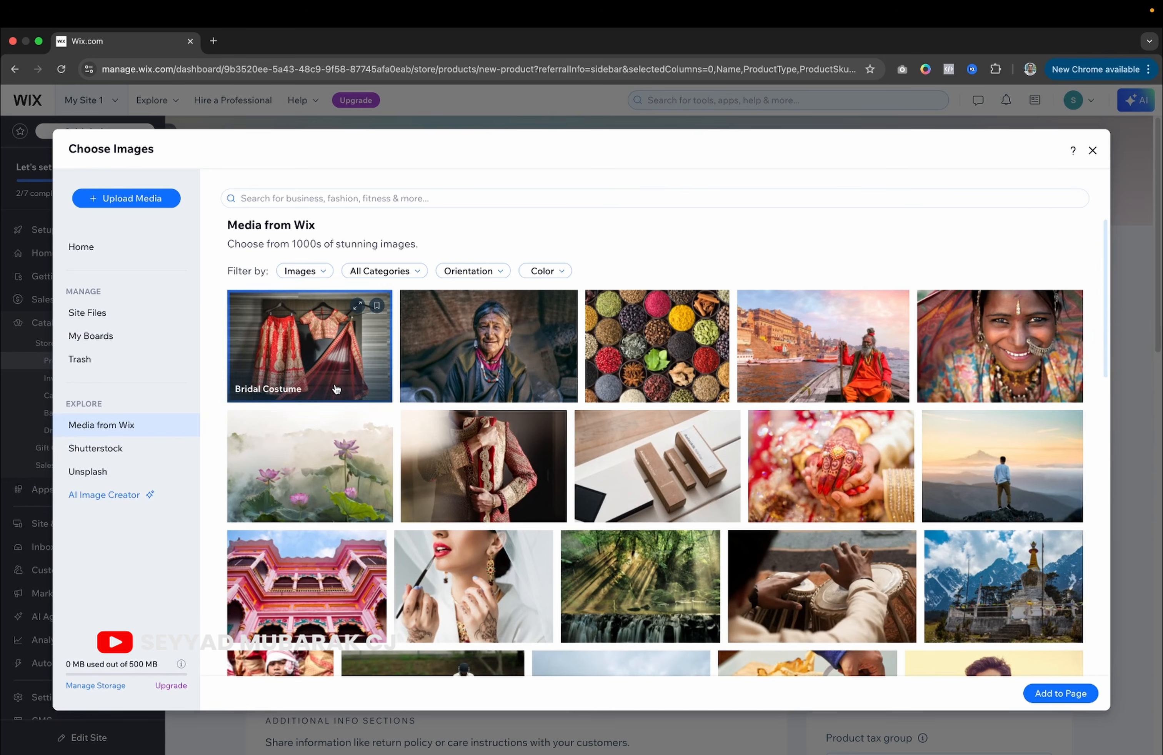
click(1071, 694)
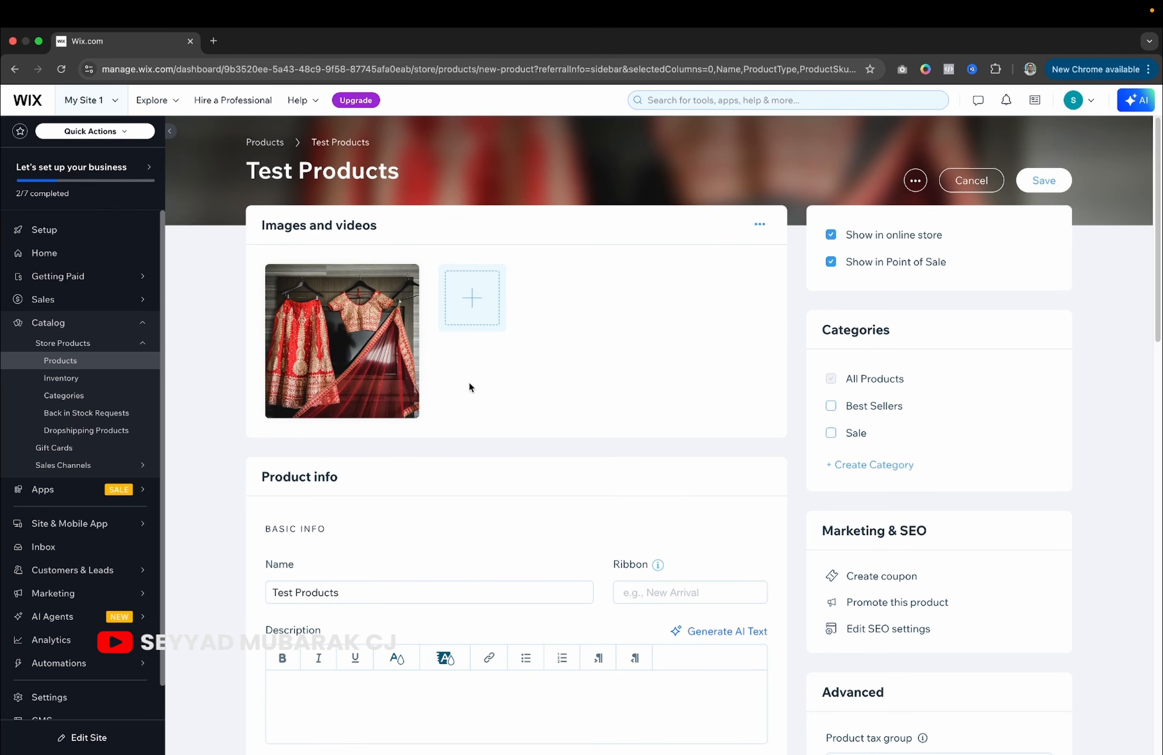
Look at the add-media tile's video chooser without adding a video, then return to the product name.
click(478, 304)
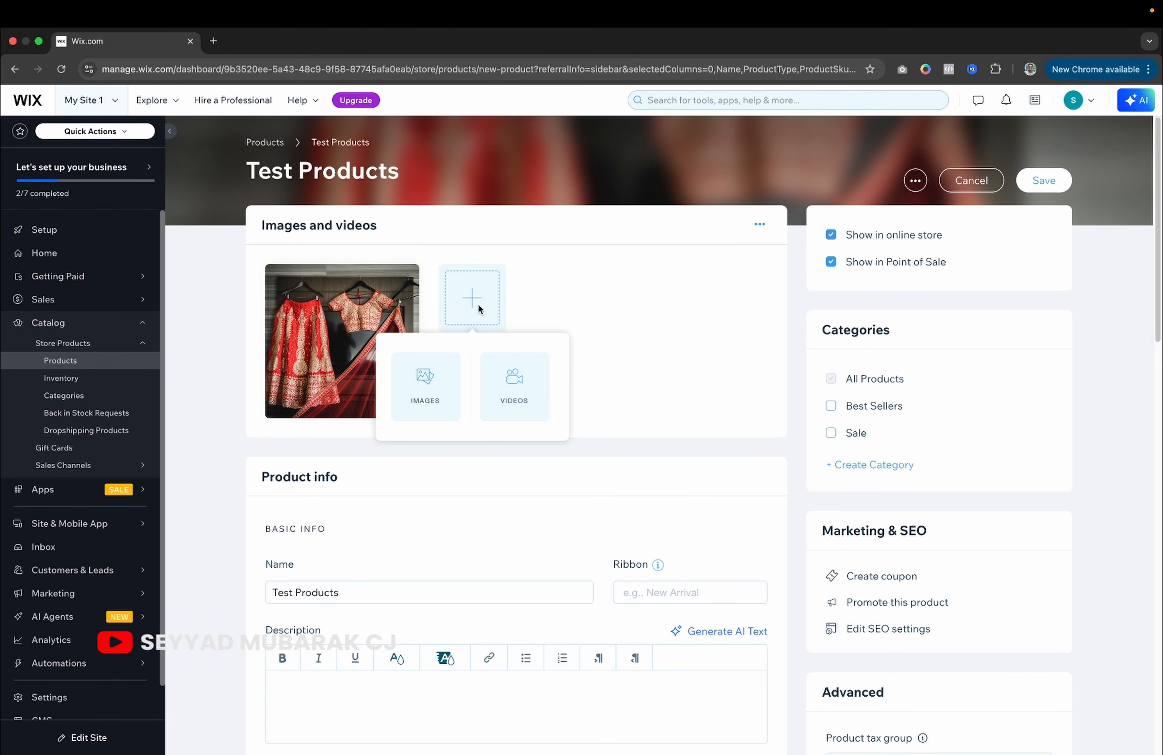
click(530, 388)
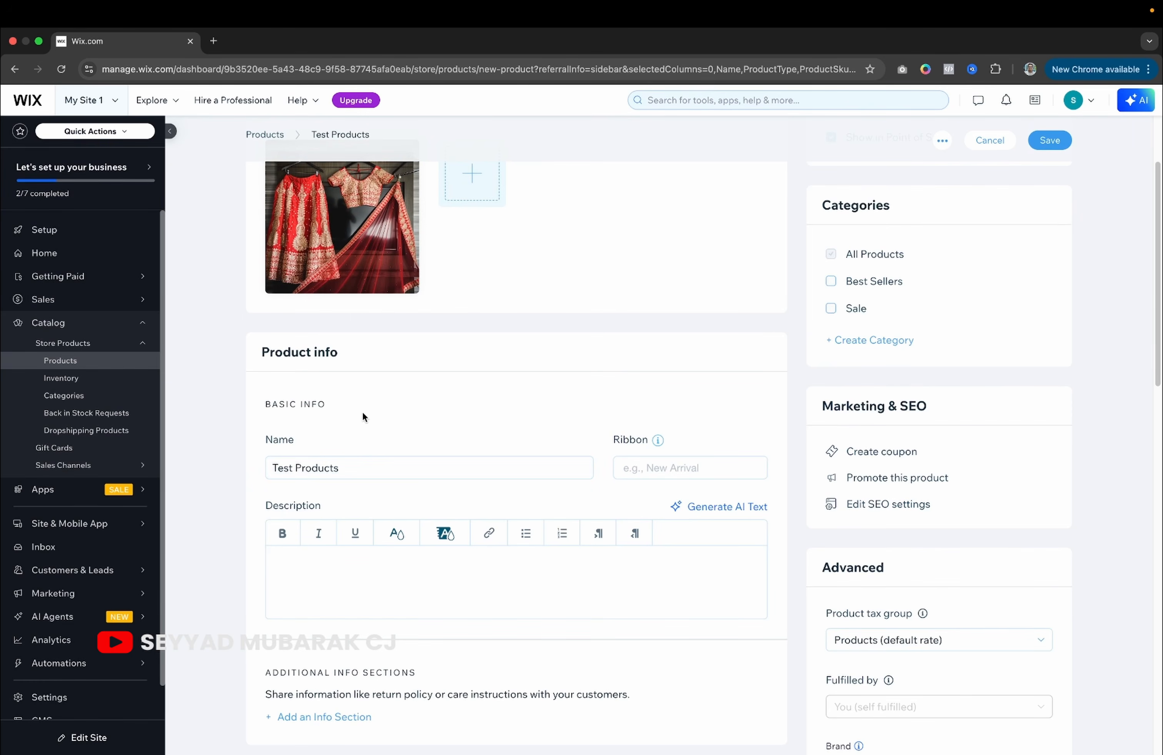
click(357, 467)
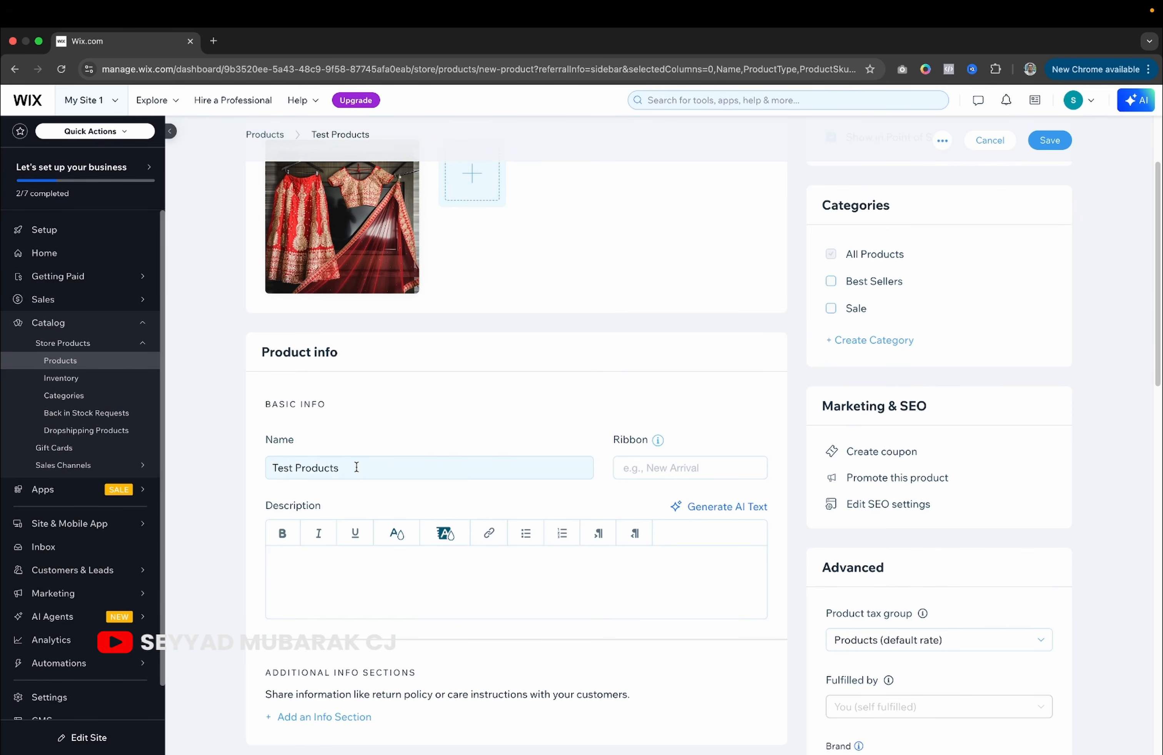
Leave the Ribbon field empty and browse the live Pretty Gal store's existing product listings.
click(630, 468)
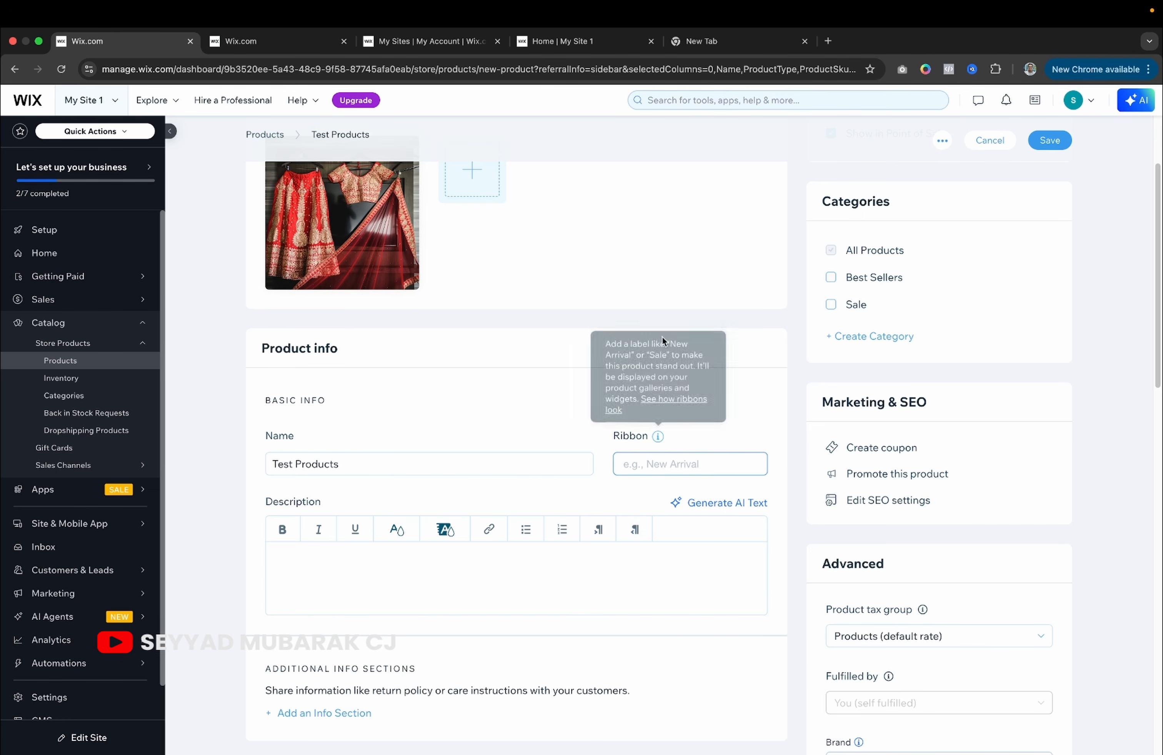
click(598, 43)
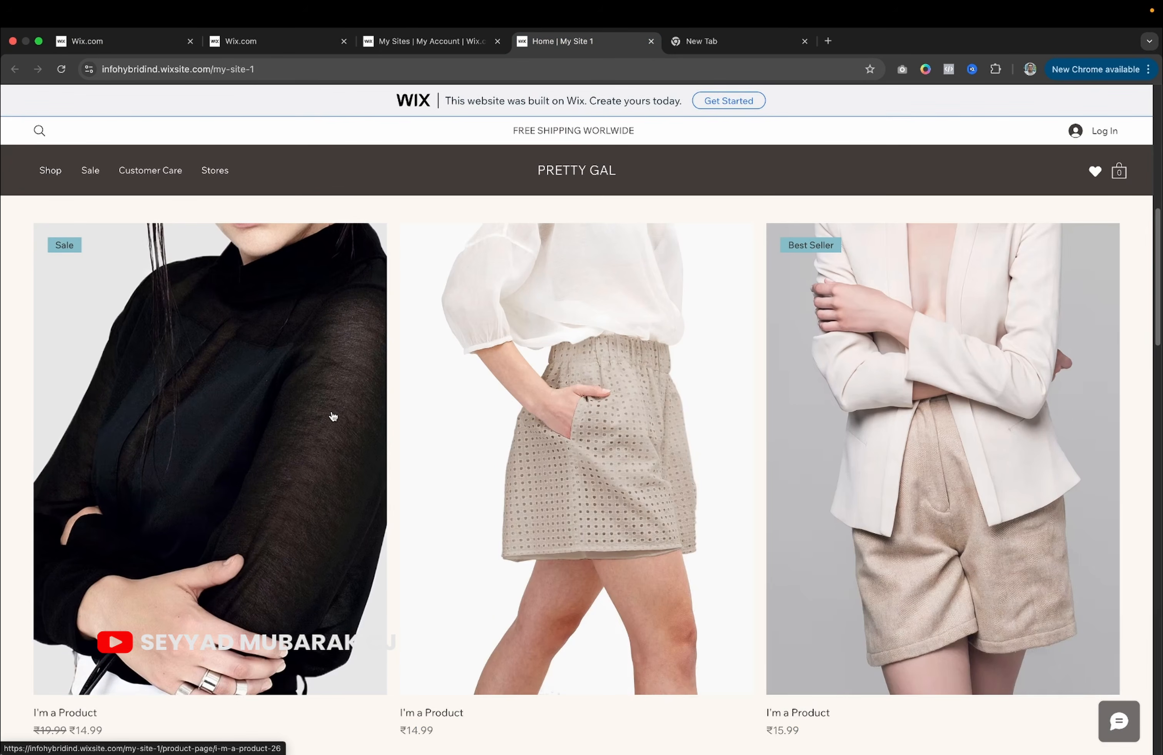
scroll(830, 310, down, 2)
scroll(830, 310, down, 5)
scroll(829, 310, up, 7)
Enter the placeholder text 'test' in Test Products' description.
scroll(830, 310, up, 5)
click(127, 40)
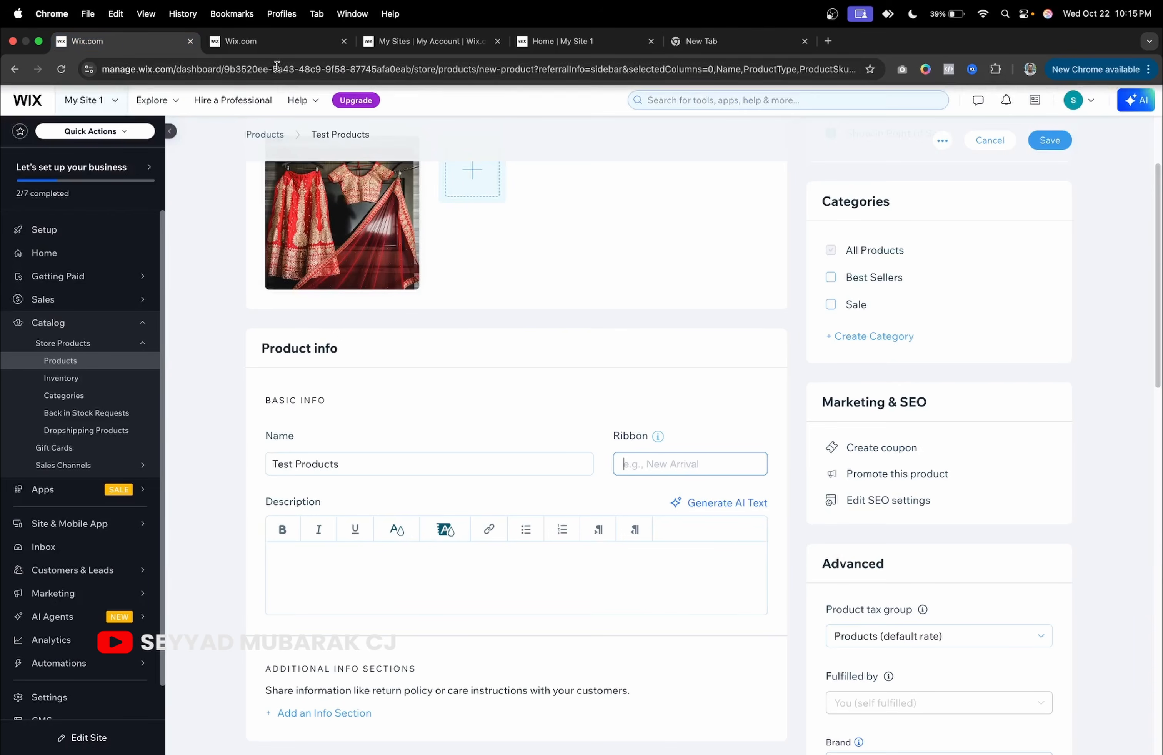
scroll(549, 503, down, 4)
click(541, 419)
click(703, 331)
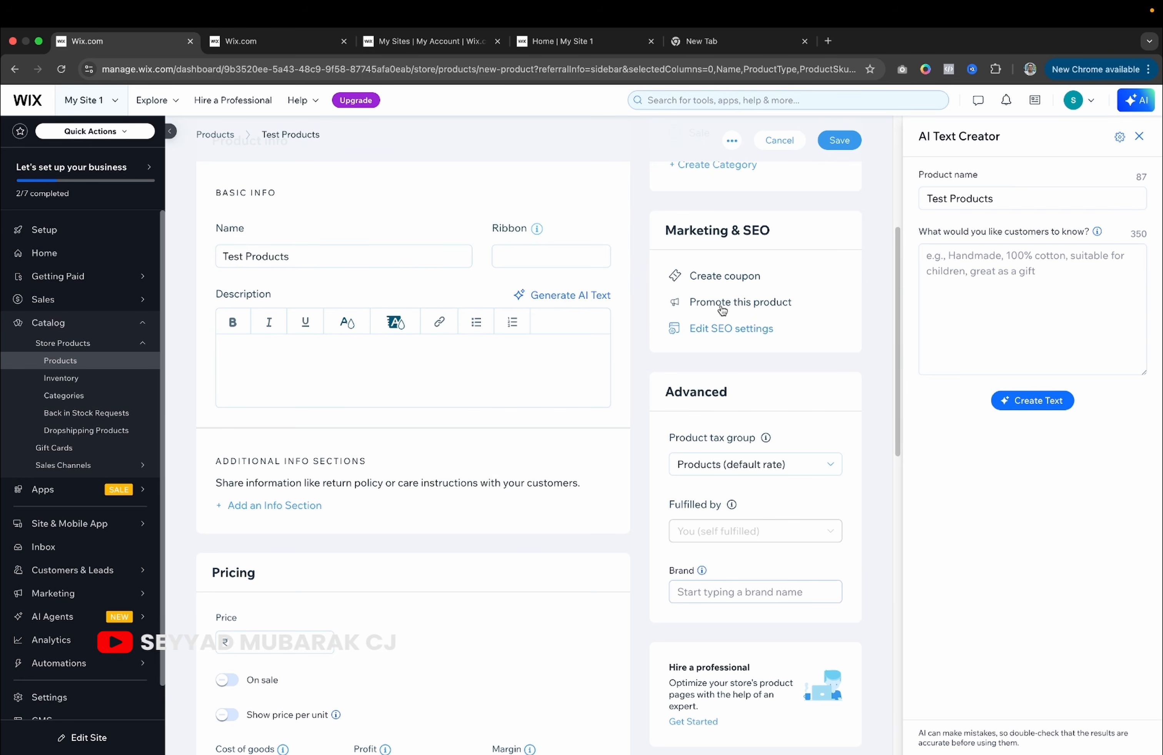
click(328, 382)
text(test)
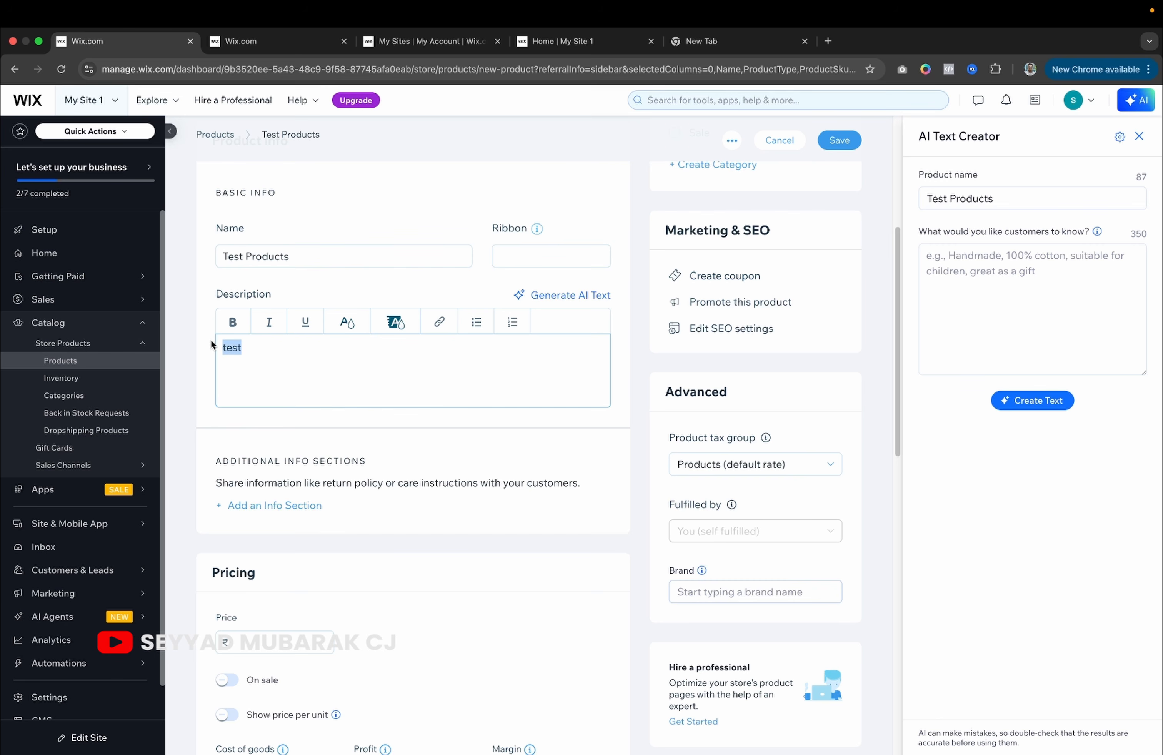
Replace it with the sample product's copied description and open the Add an Info Section form.
click(295, 52)
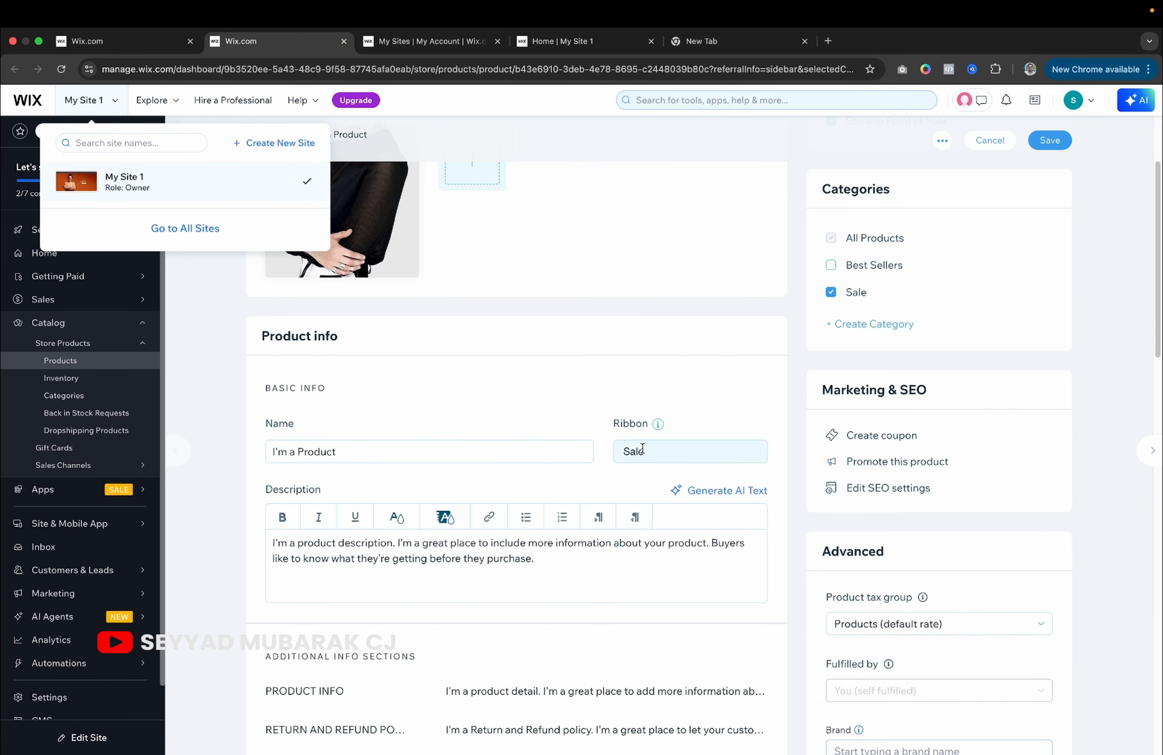
scroll(642, 449, down, 2)
click(594, 440)
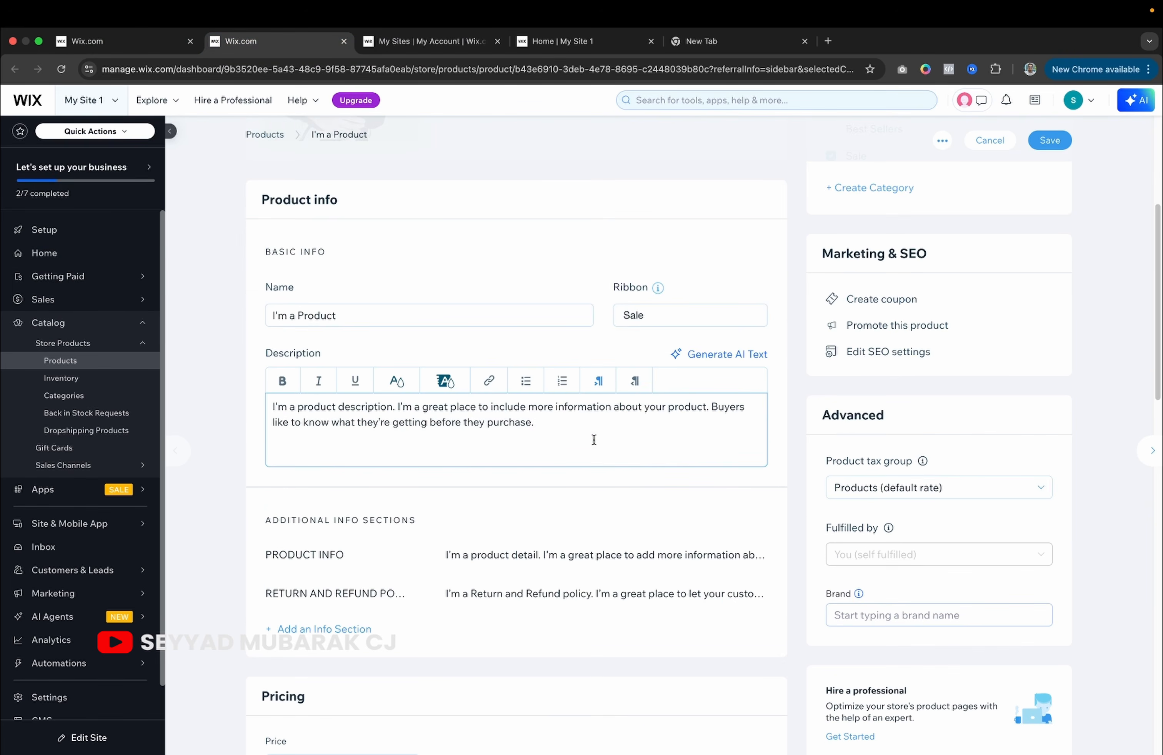
key(ctrl+a)
key(ctrl+c)
click(114, 41)
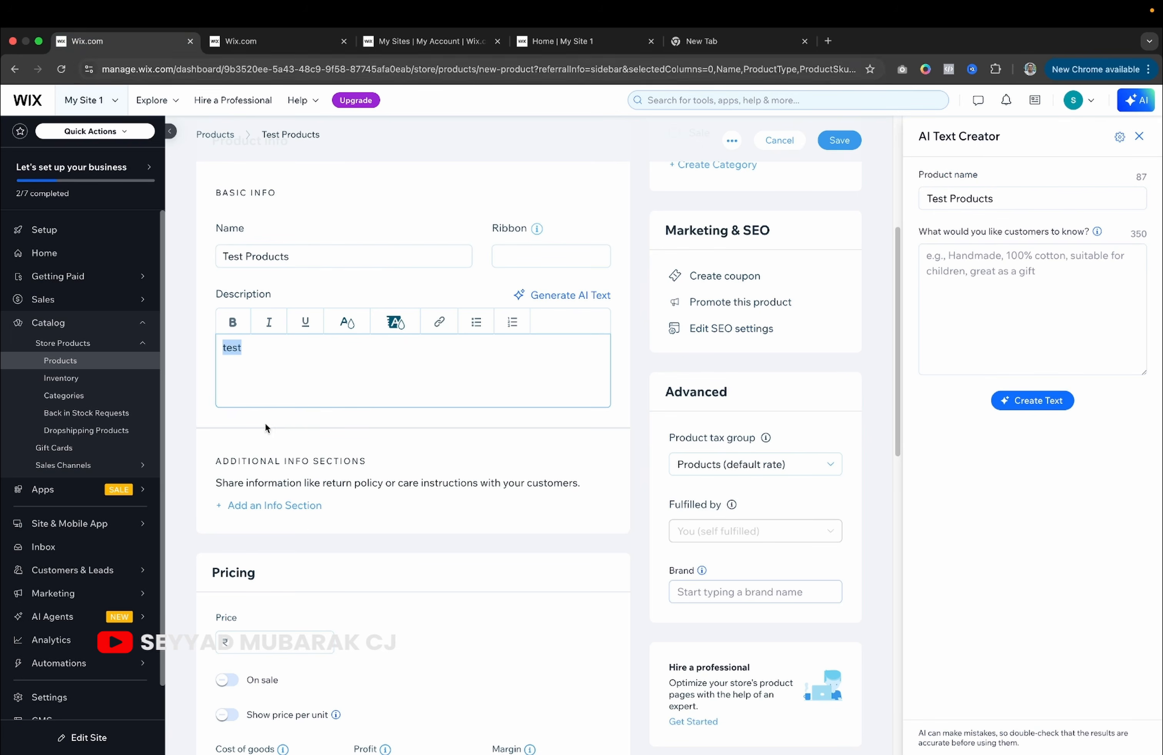
key(ctrl+v)
scroll(374, 427, down, 3)
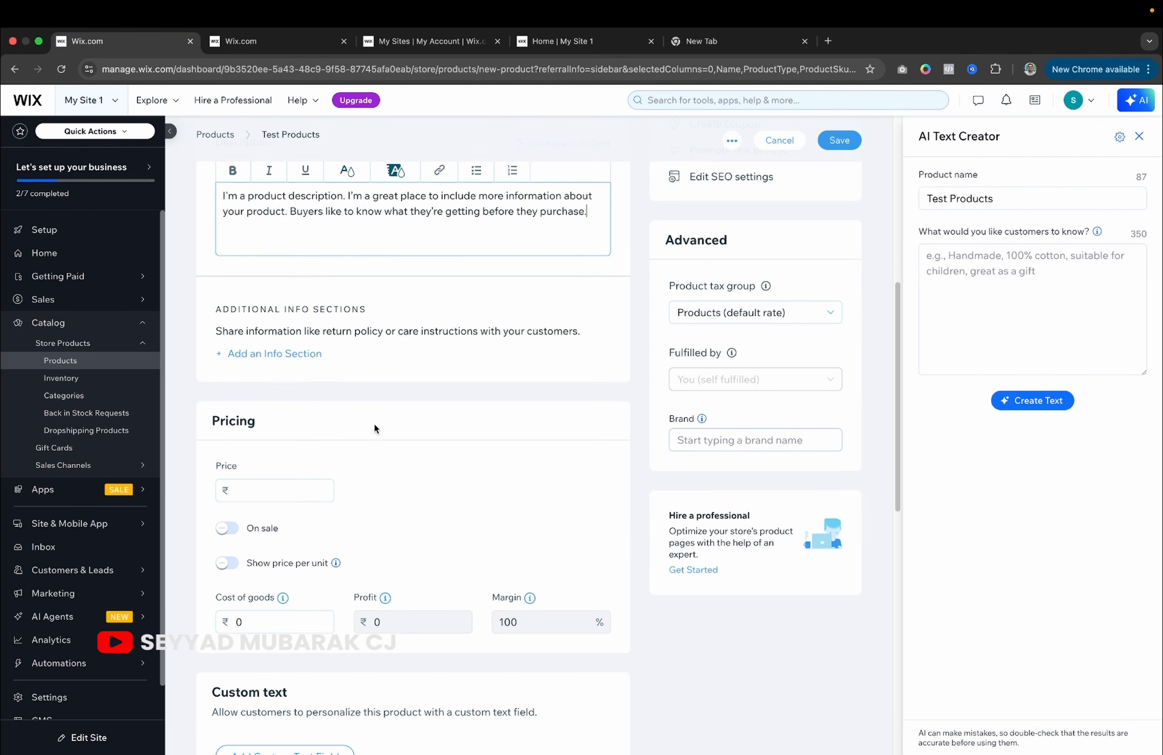
click(298, 353)
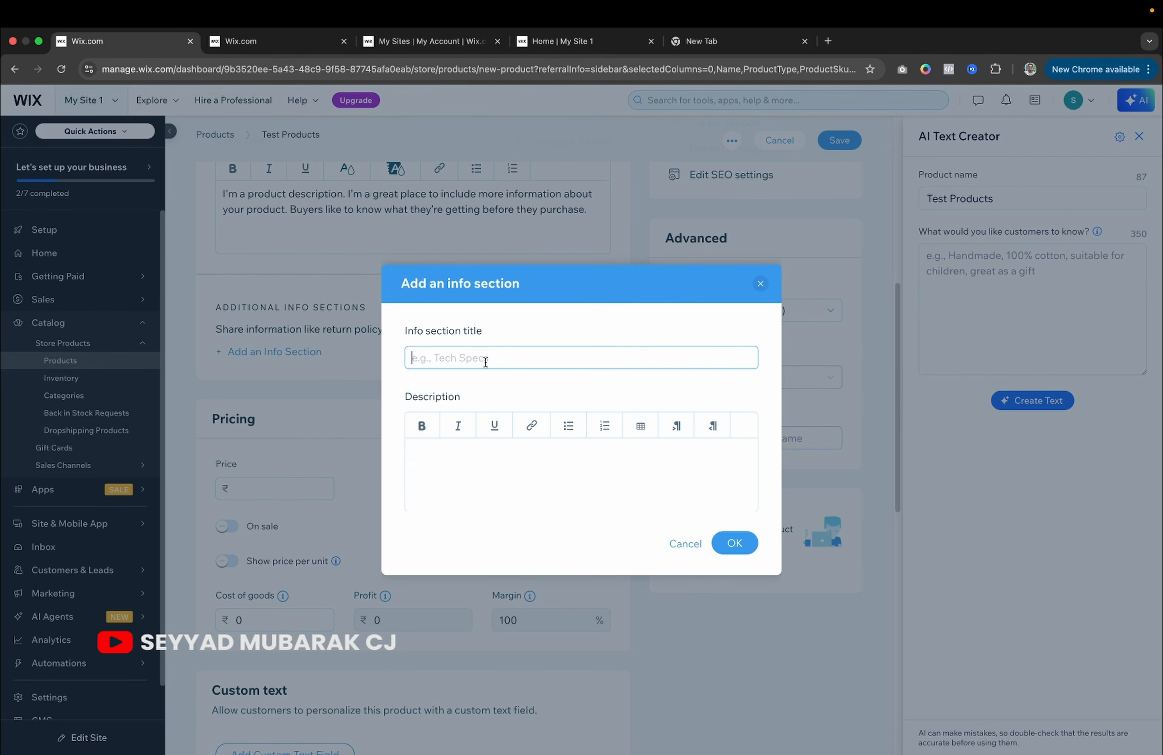
Inspect the sample product's PRODUCT INFO section, then close the info section editor unchanged.
click(269, 42)
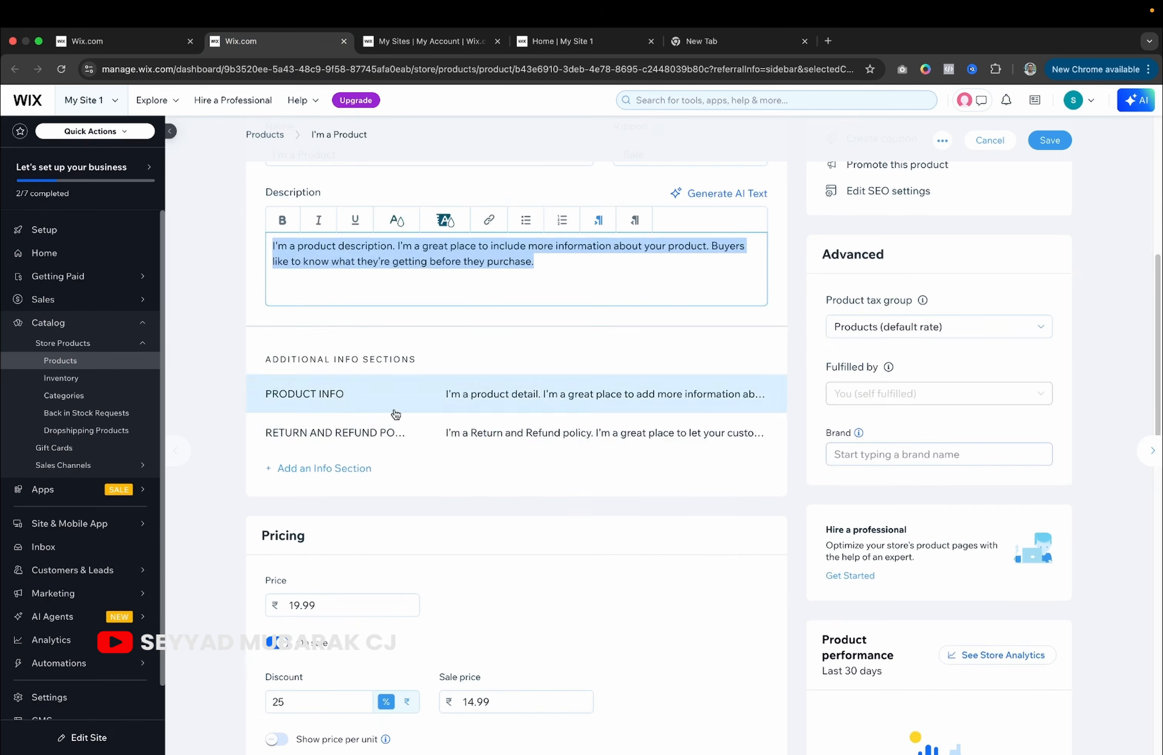
click(339, 397)
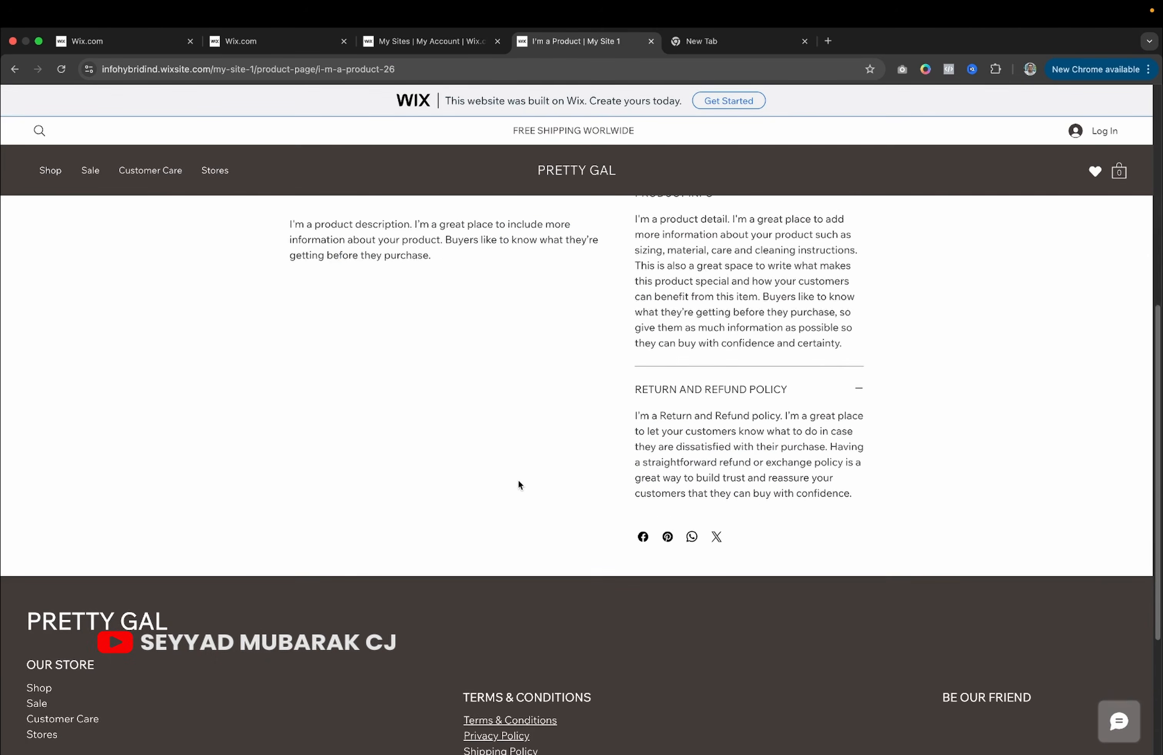
scroll(518, 480, up, 10)
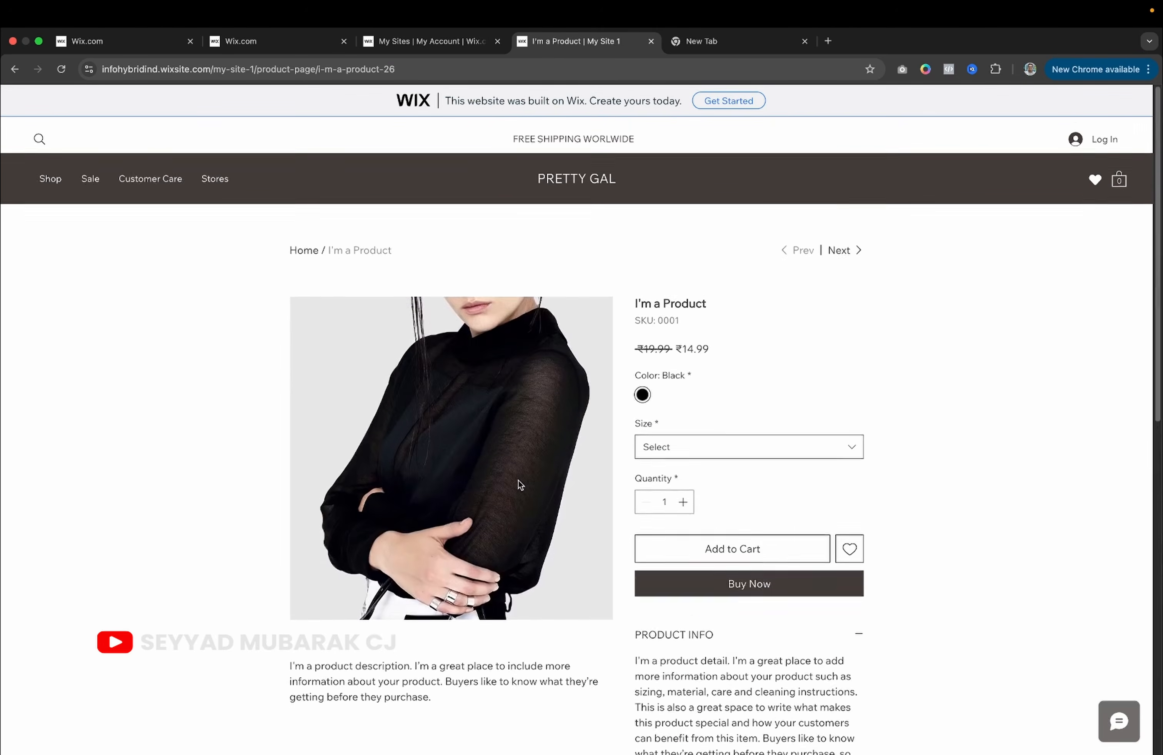
scroll(518, 480, down, 3)
scroll(701, 549, down, 3)
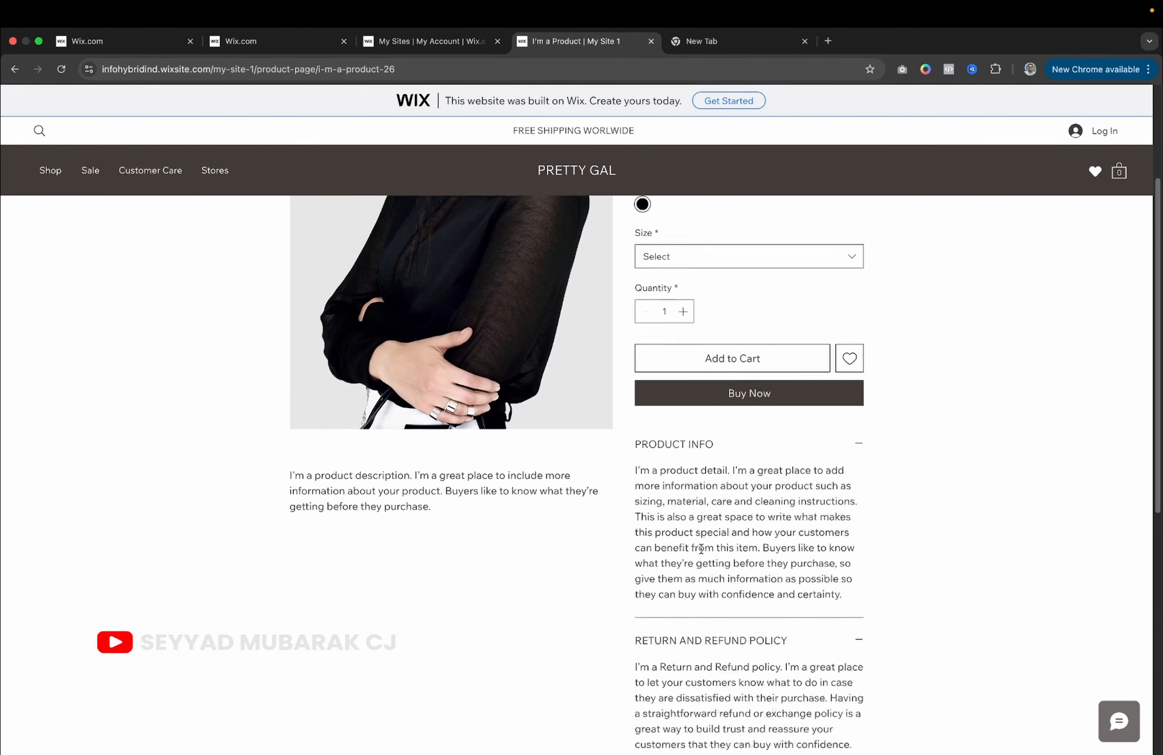
click(245, 42)
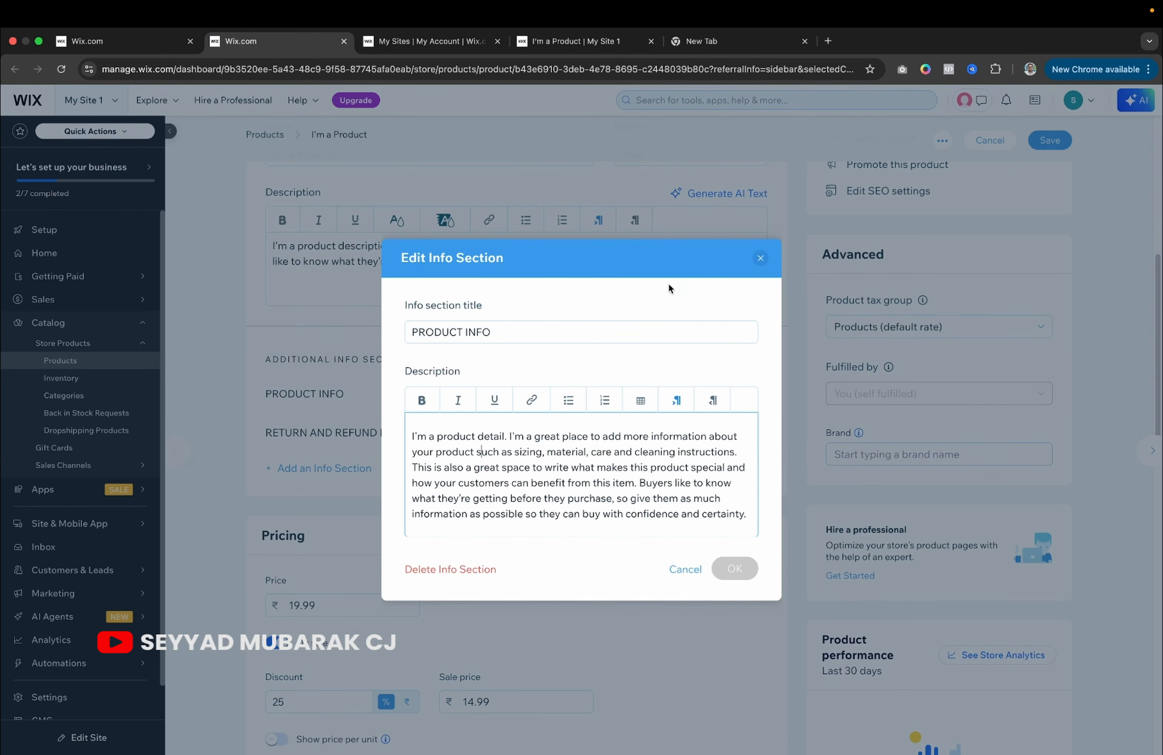
click(759, 259)
scroll(444, 446, down, 2)
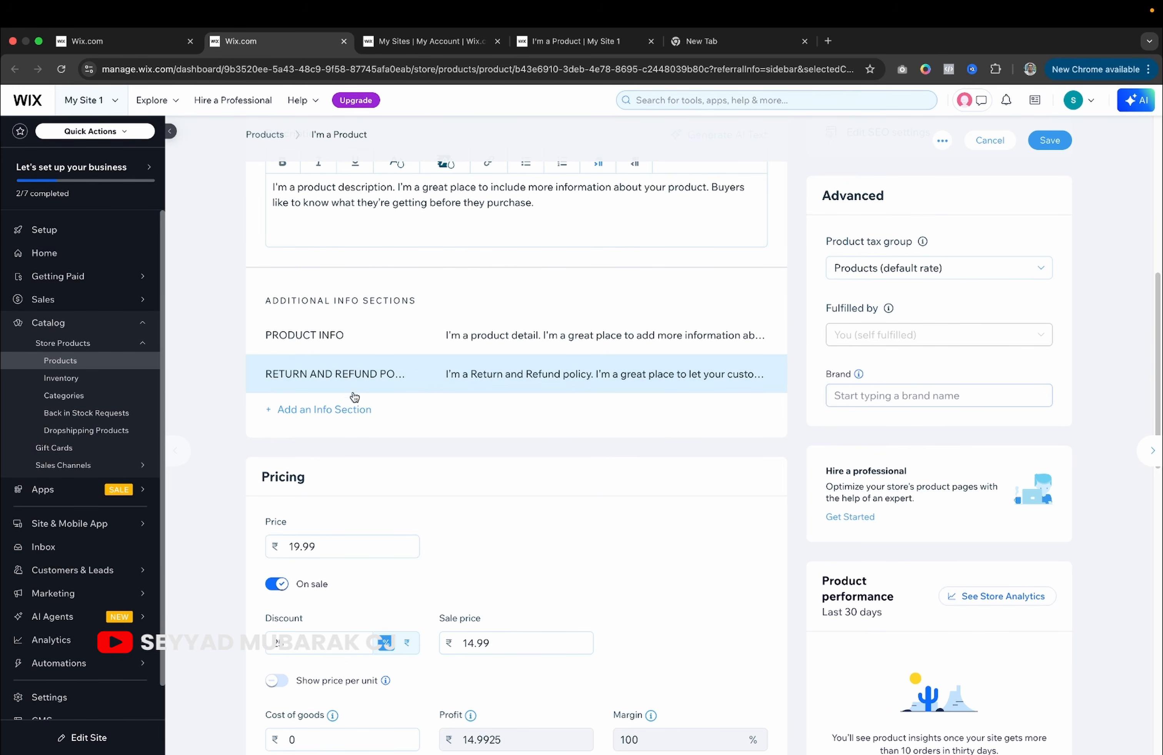
scroll(391, 416, down, 3)
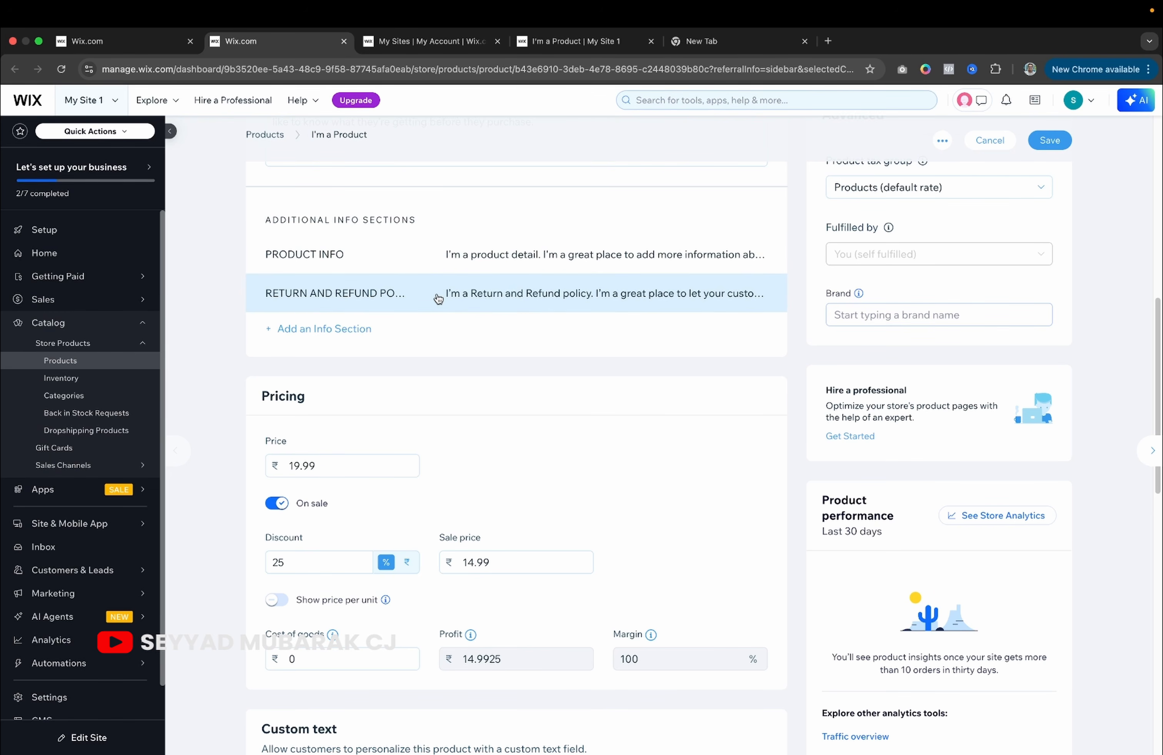
scroll(443, 308, up, 10)
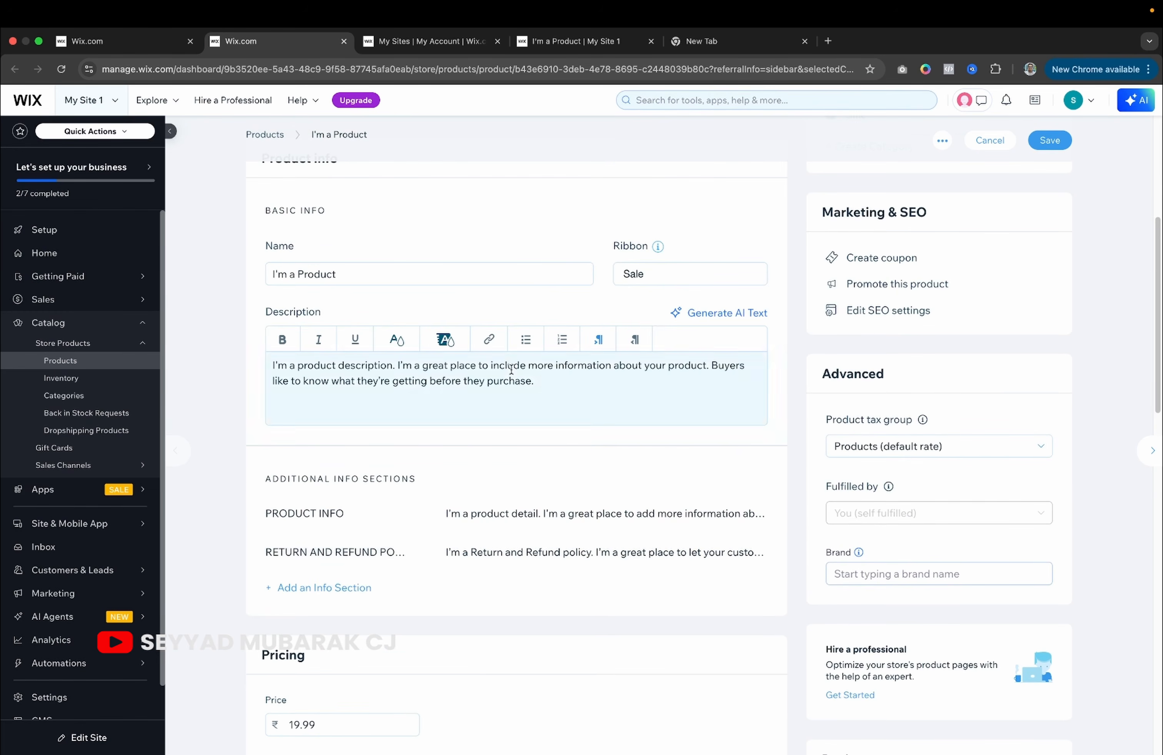
View the sample product's live page, then return to the Test Products form.
click(574, 41)
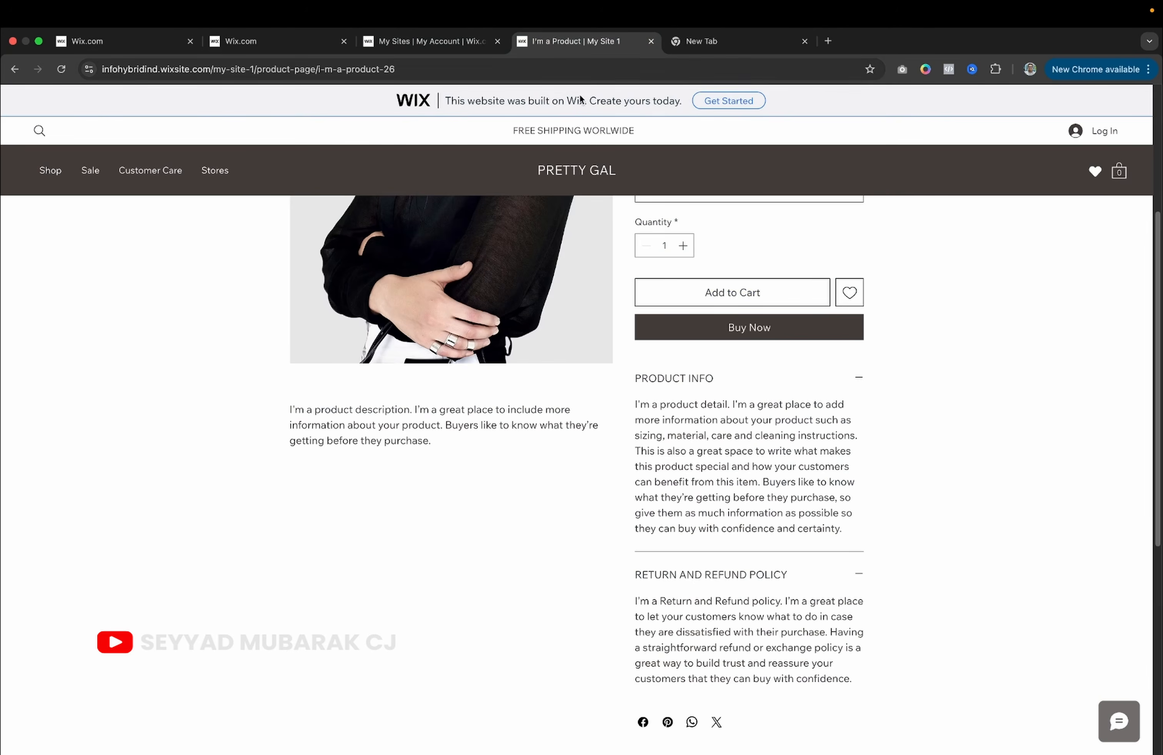
scroll(643, 574, down, 3)
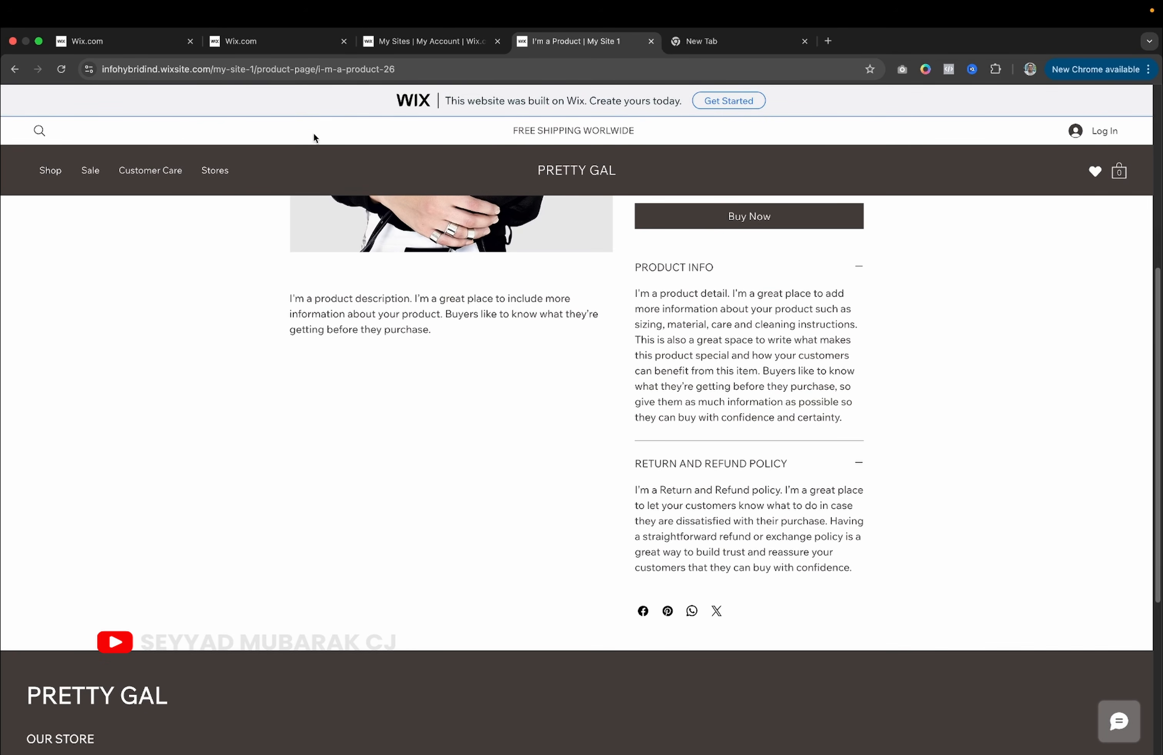
click(147, 41)
scroll(376, 502, down, 1)
scroll(377, 502, up, 1)
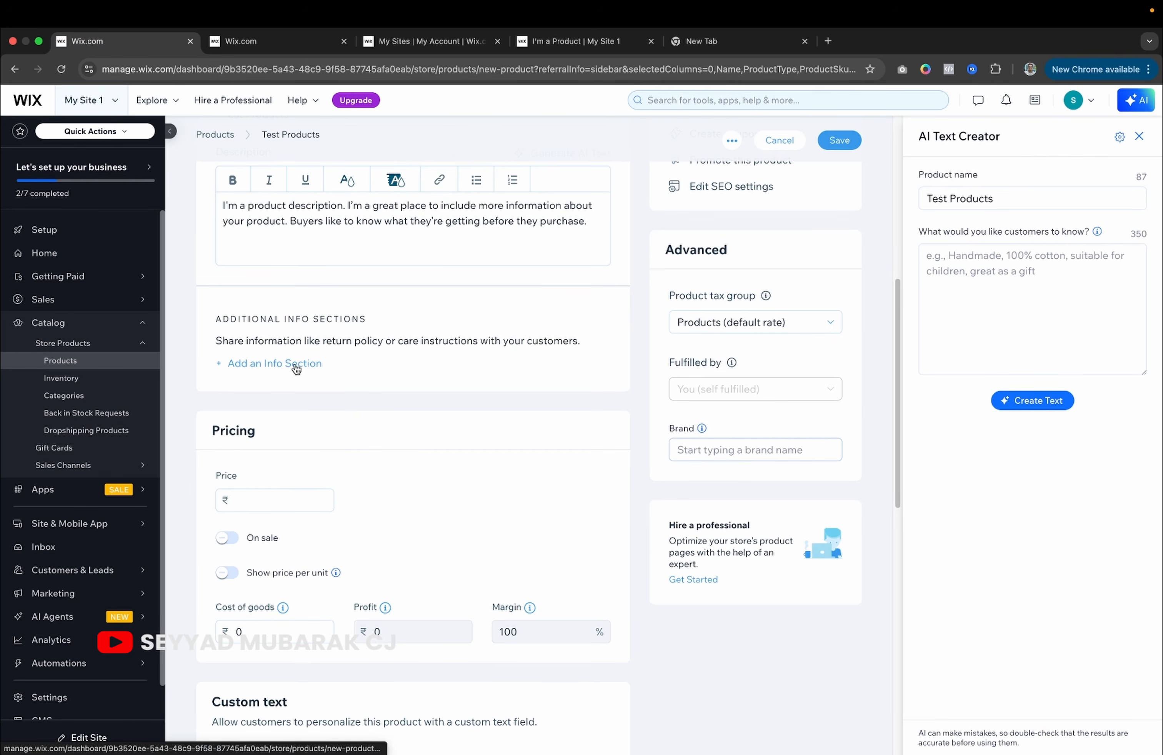
Change the sample I'm a Product item's discount to 20%.
scroll(391, 455, down, 3)
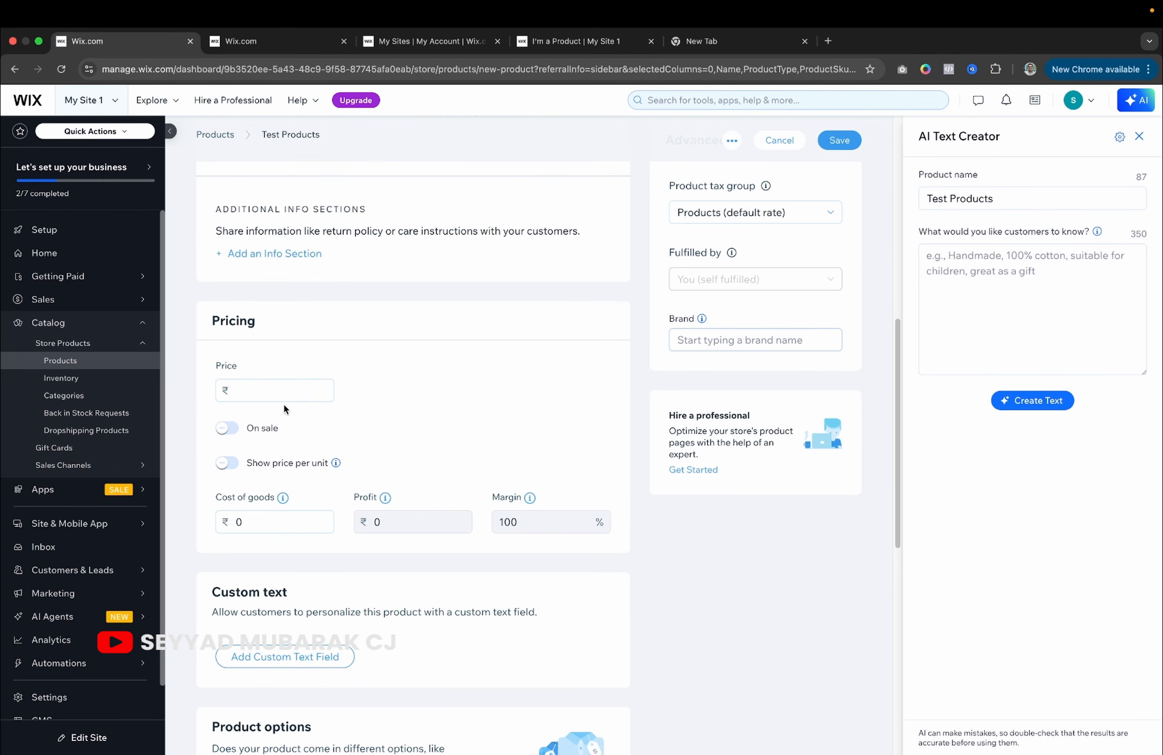
click(287, 29)
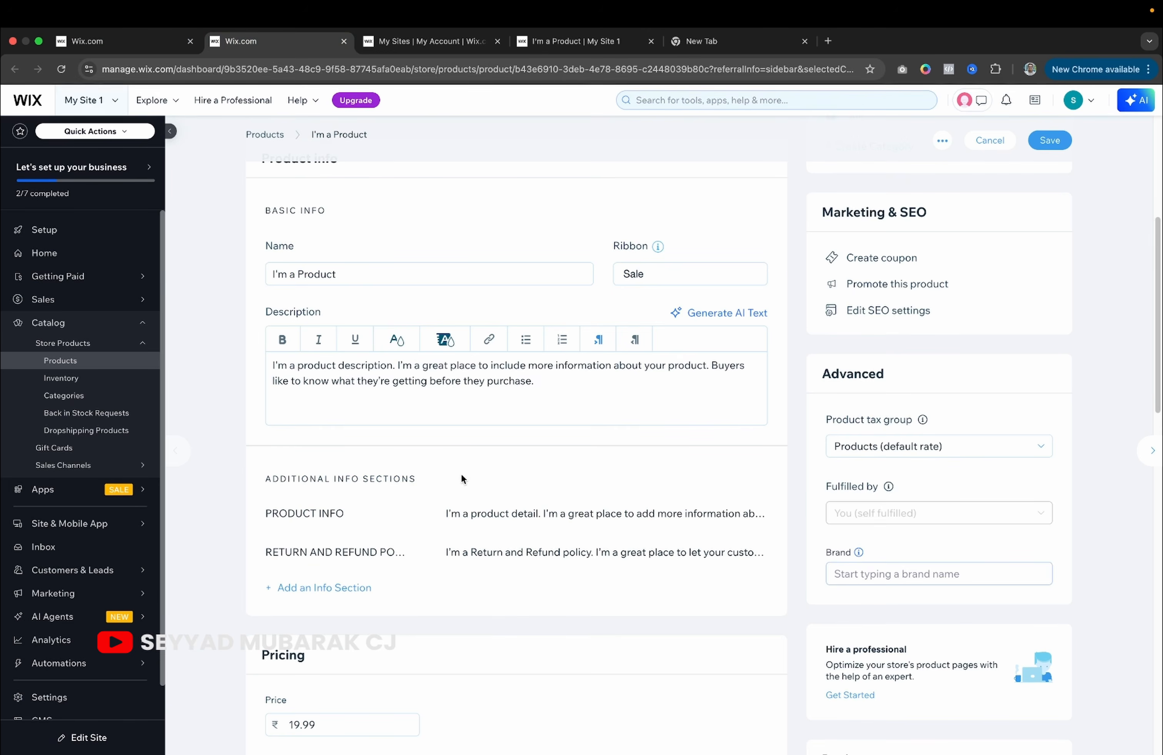
scroll(461, 478, down, 5)
scroll(460, 478, down, 4)
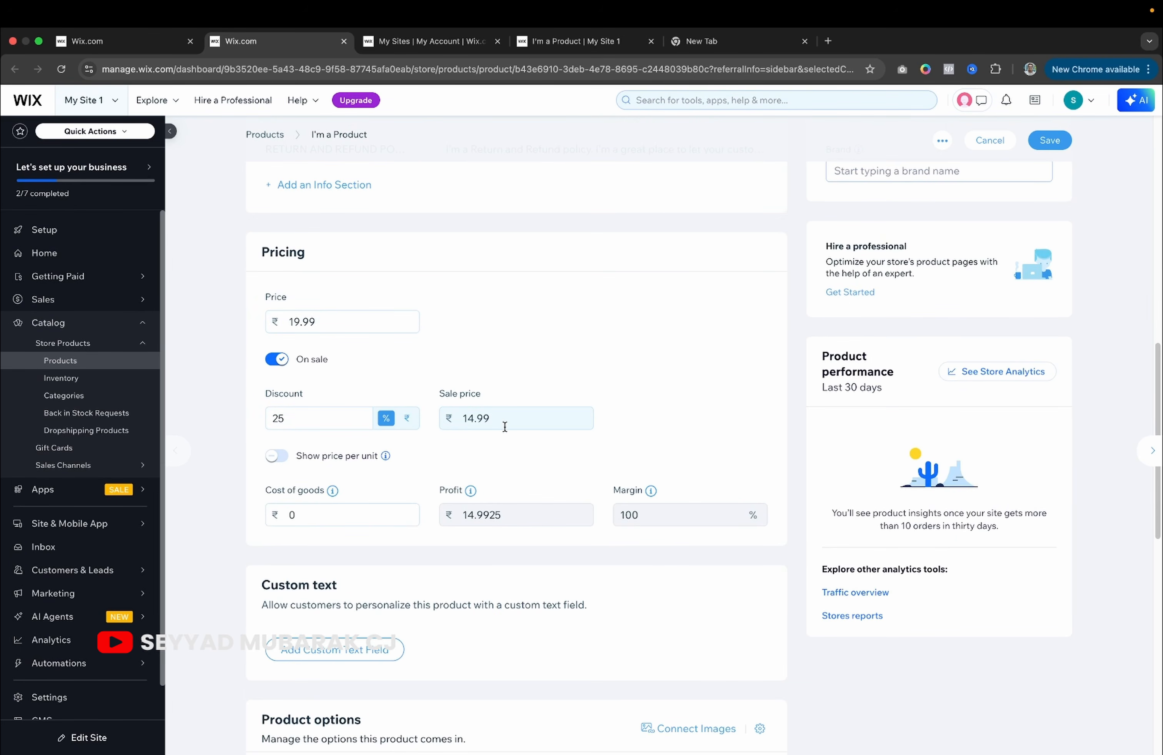
click(290, 424)
key(BackSpace)
text(0)
click(557, 361)
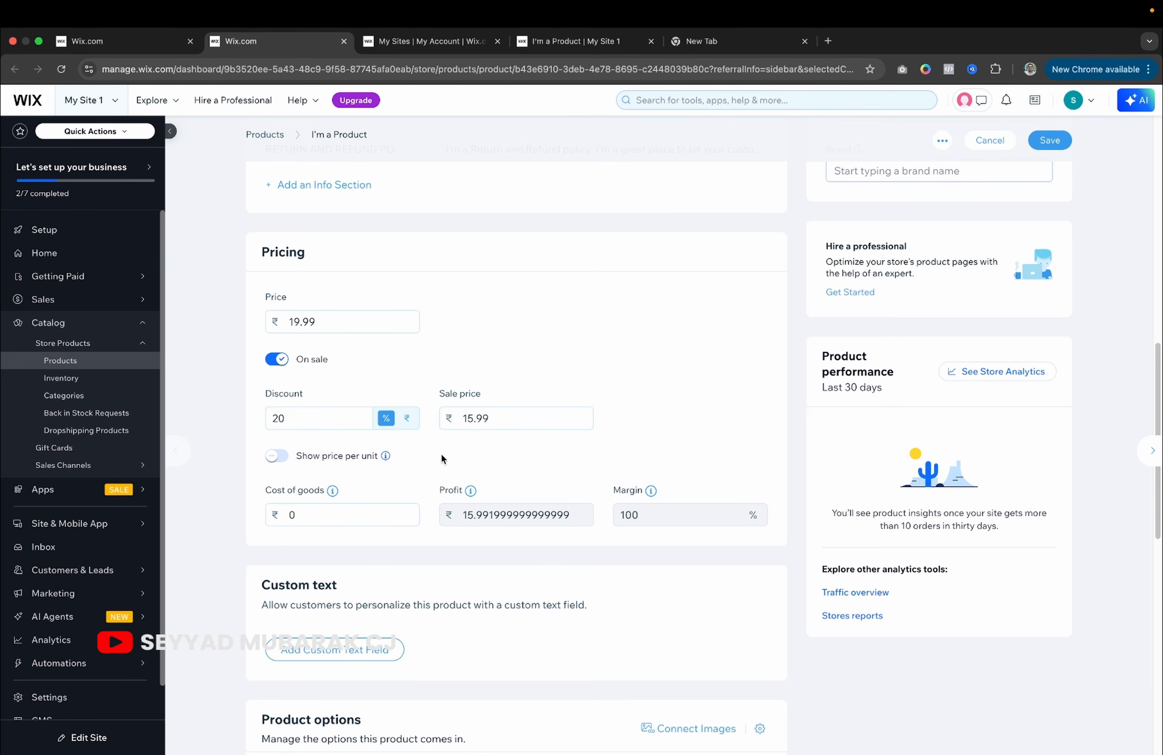
Set its cost of goods to 5, then go back to the Test Products form.
click(321, 520)
key(BackSpace)
text(5)
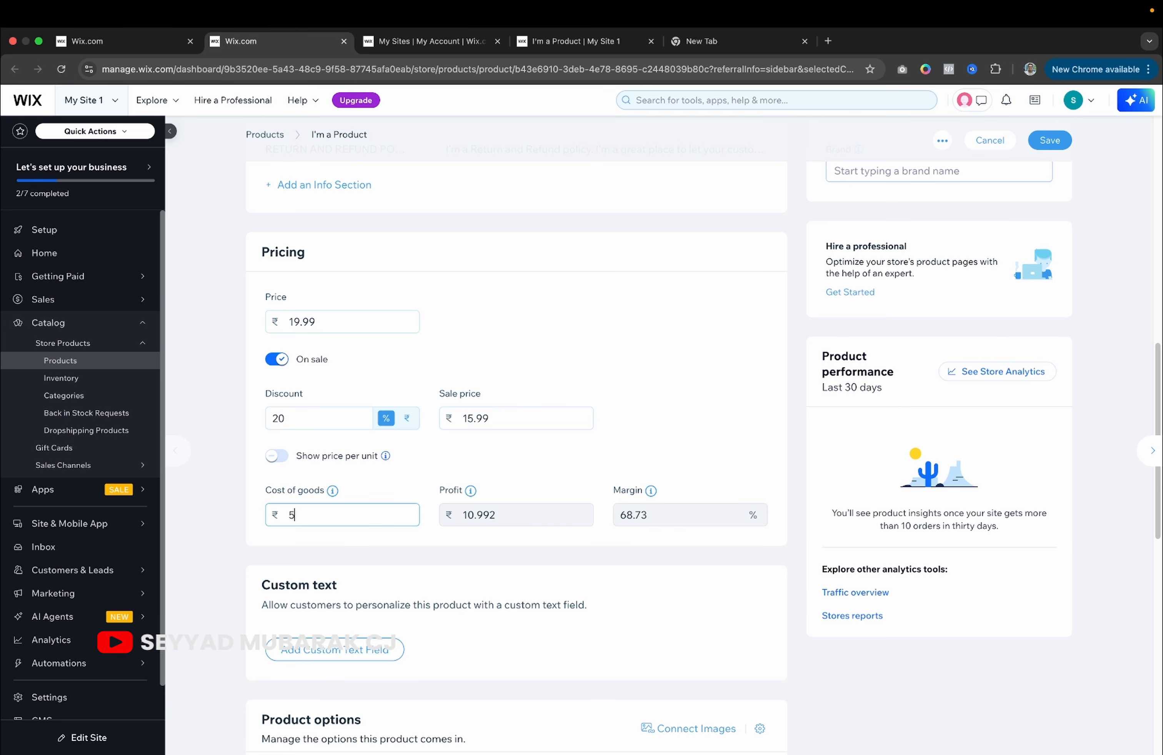
click(511, 549)
scroll(590, 532, down, 2)
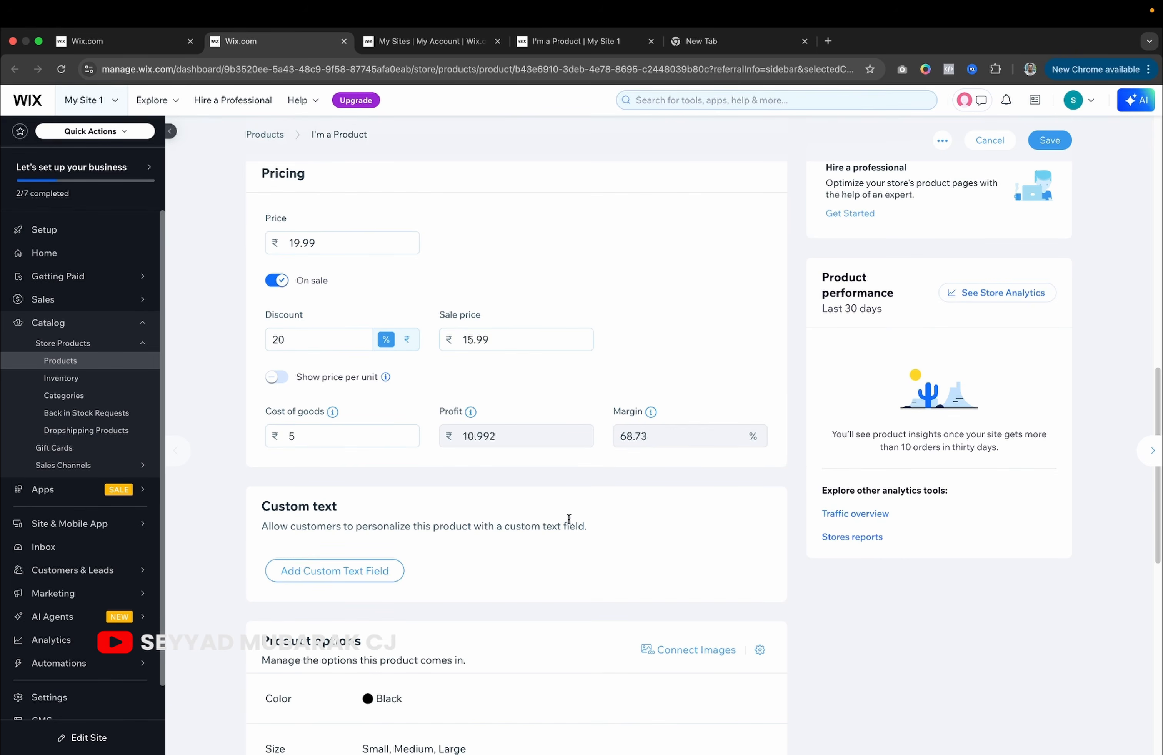
scroll(571, 519, down, 6)
scroll(319, 273, down, 3)
scroll(319, 272, up, 3)
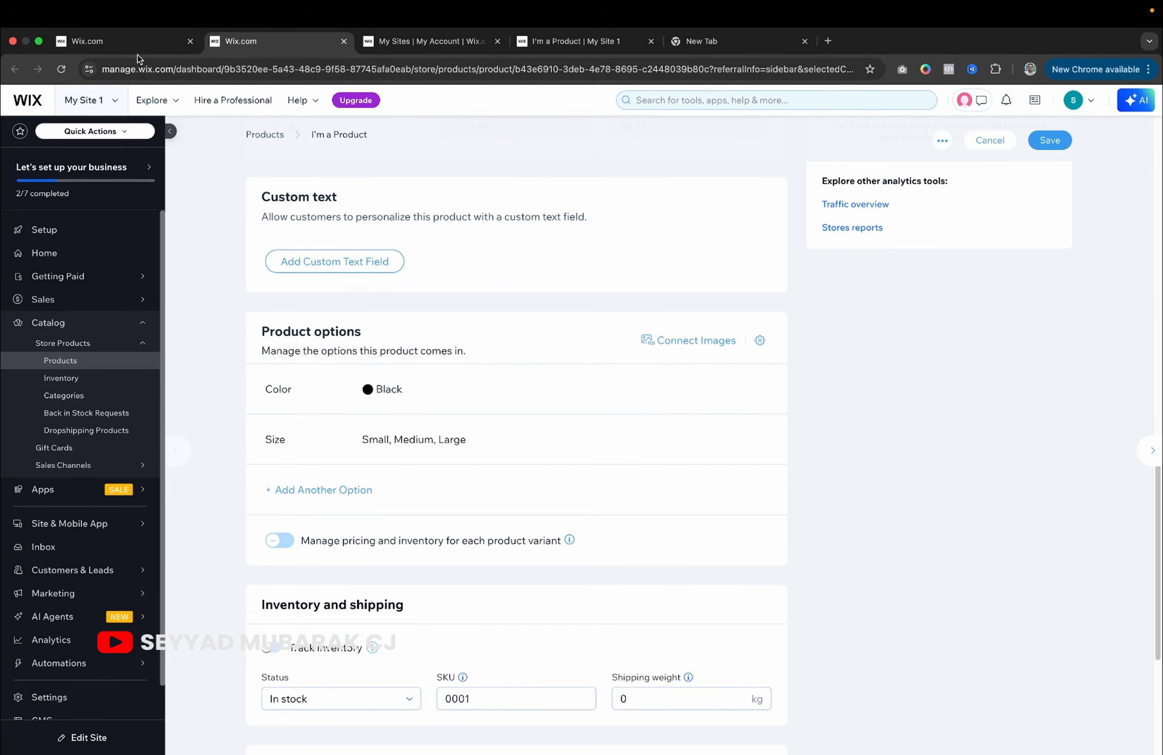
click(130, 47)
scroll(275, 351, down, 3)
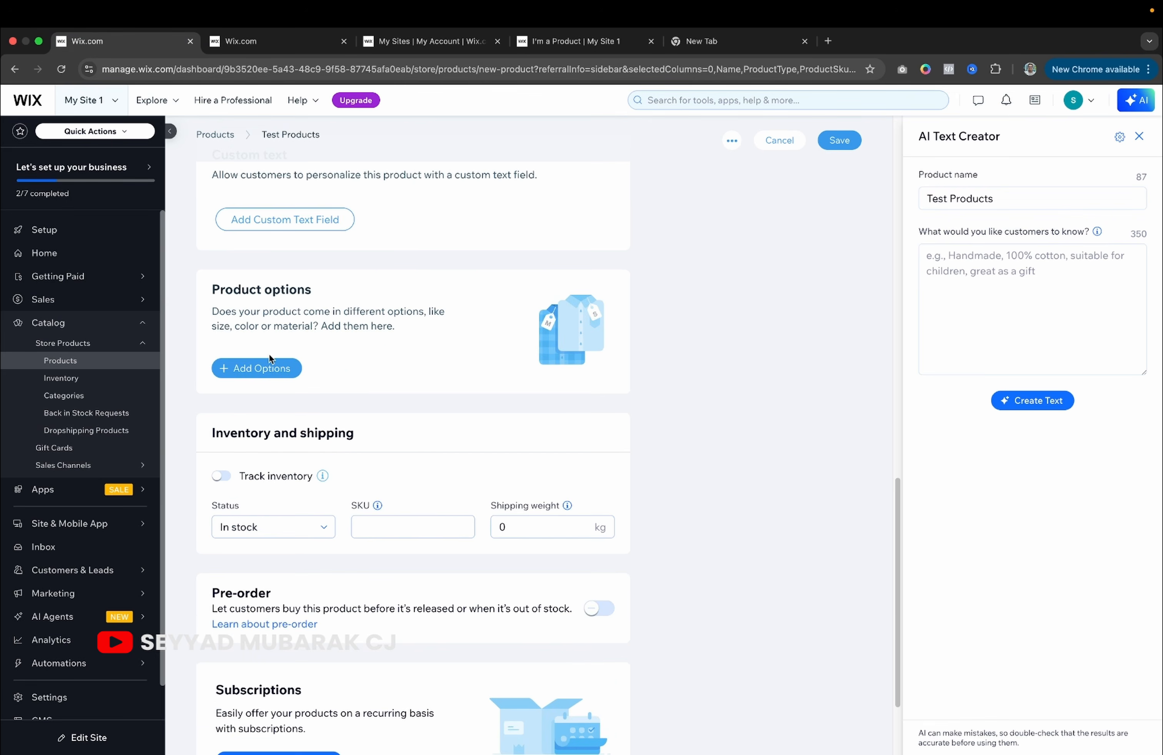
Add a Color option to Test Products with beige, Brown and Light blue choices.
click(264, 364)
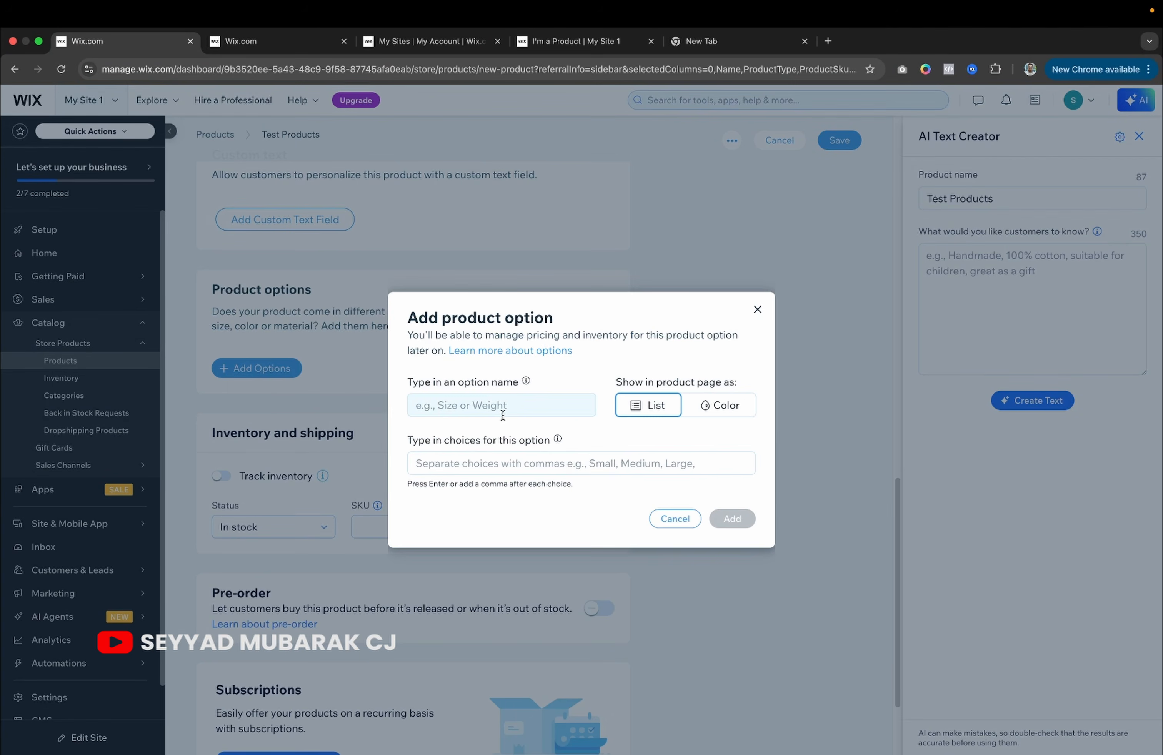
click(542, 413)
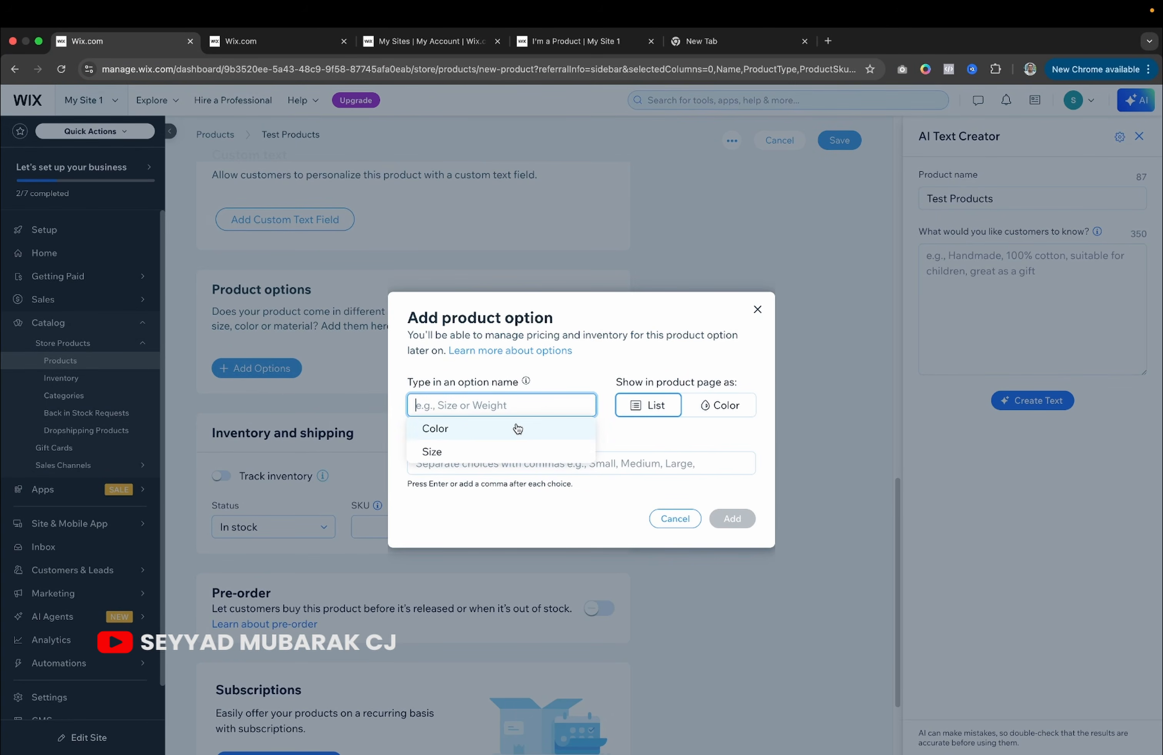
click(477, 427)
click(503, 470)
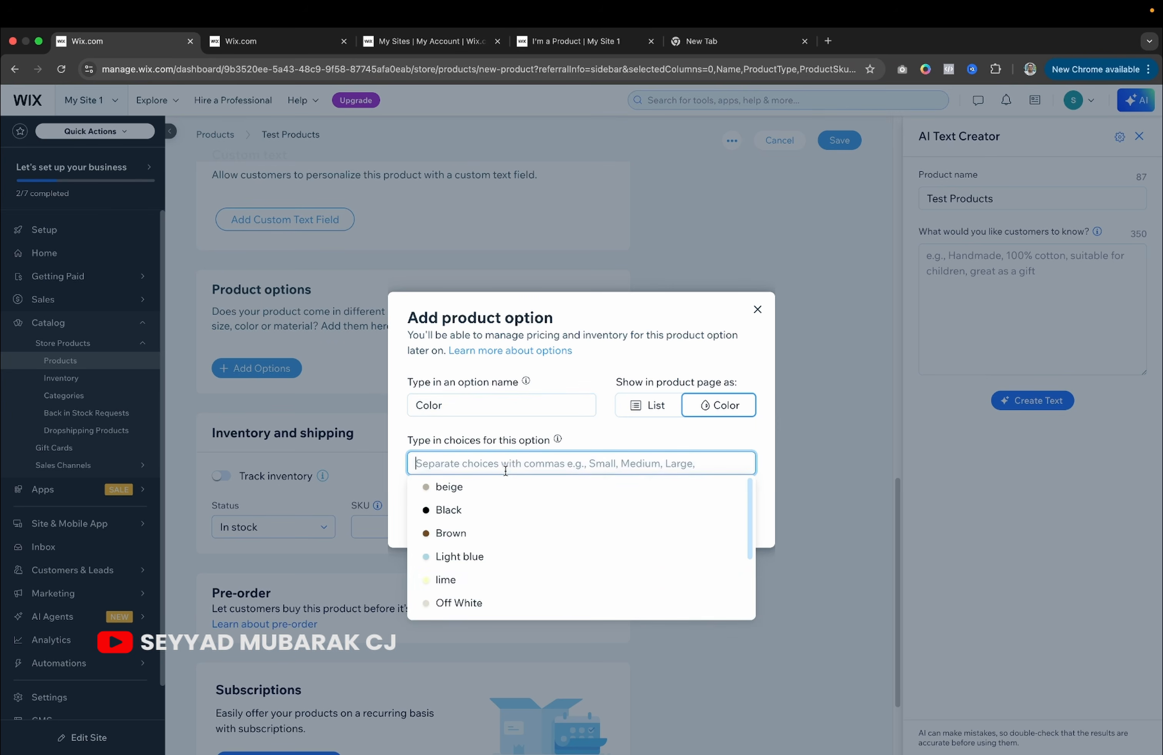
click(500, 486)
click(478, 510)
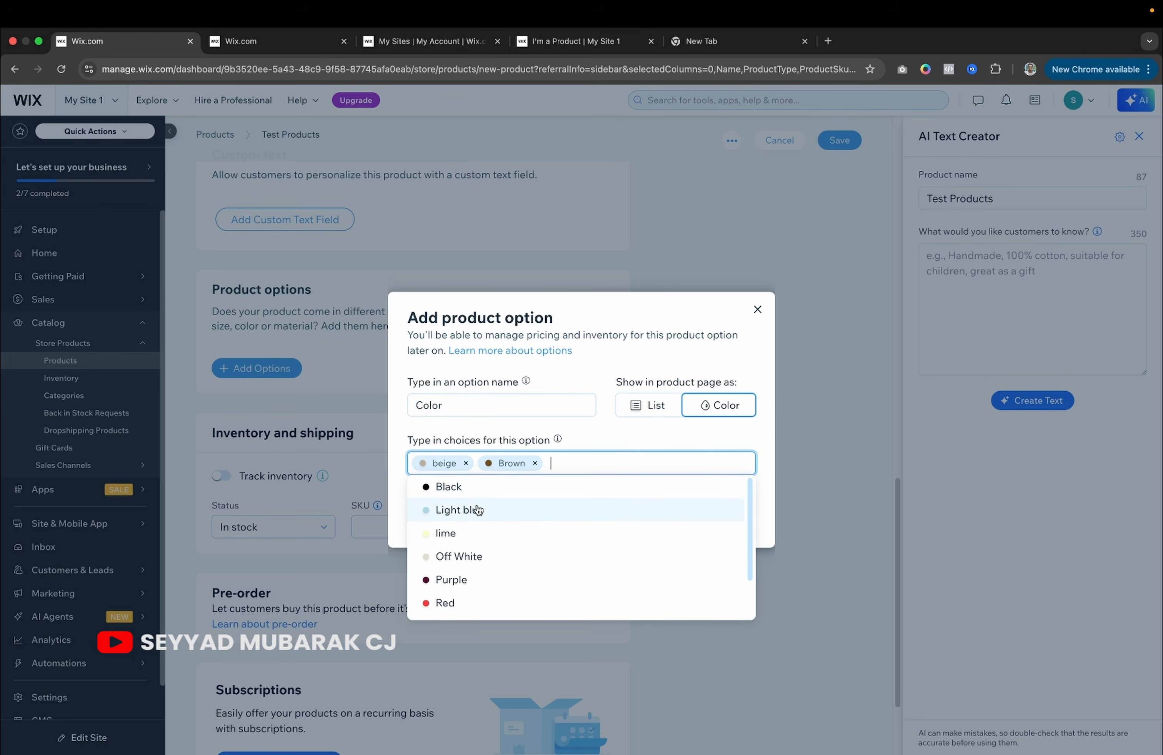
click(478, 510)
click(582, 372)
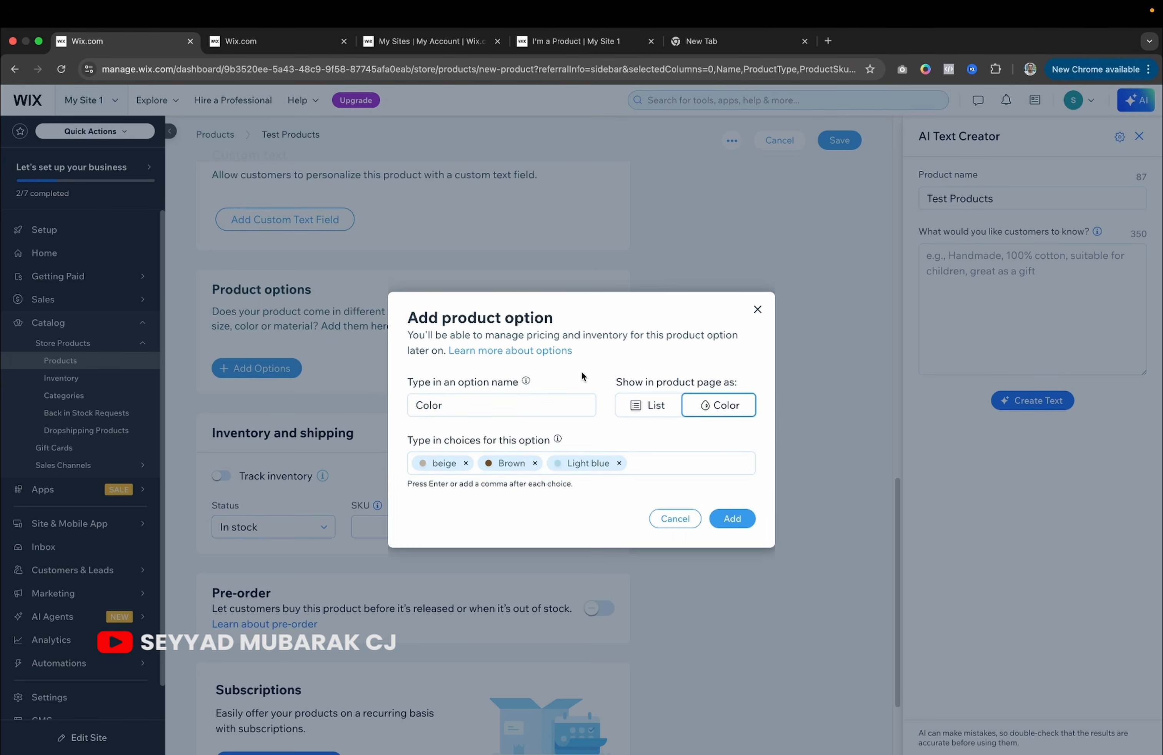
click(727, 520)
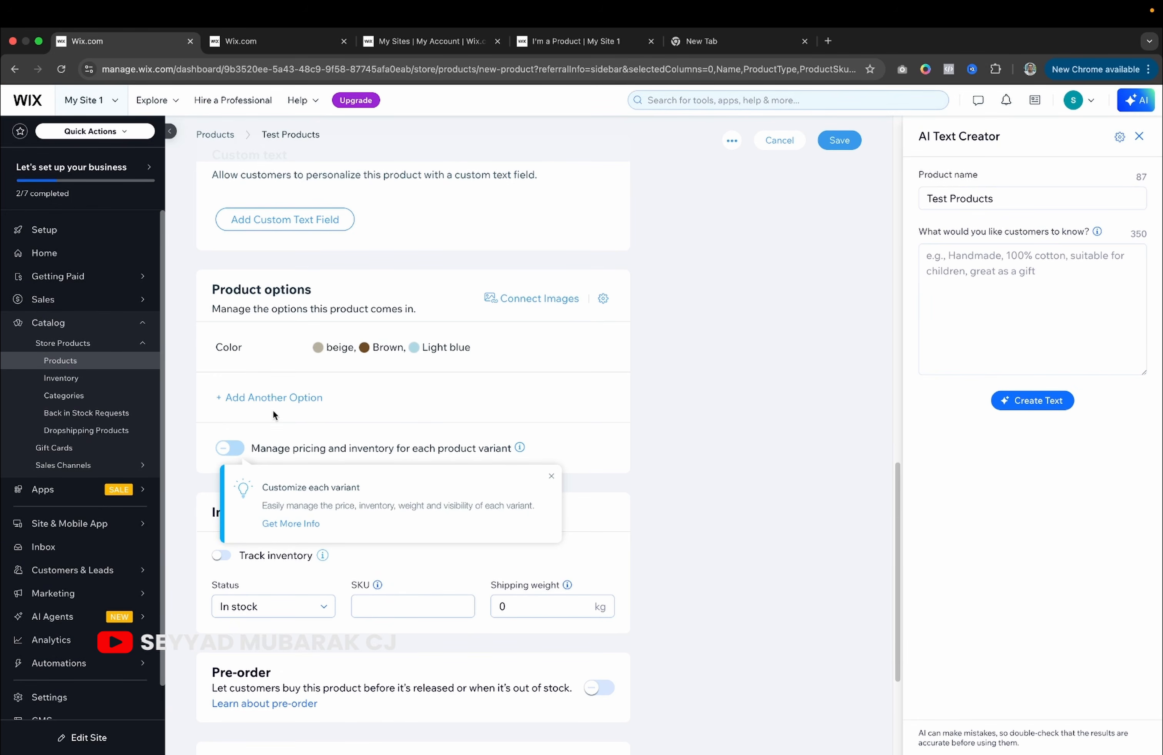
click(552, 480)
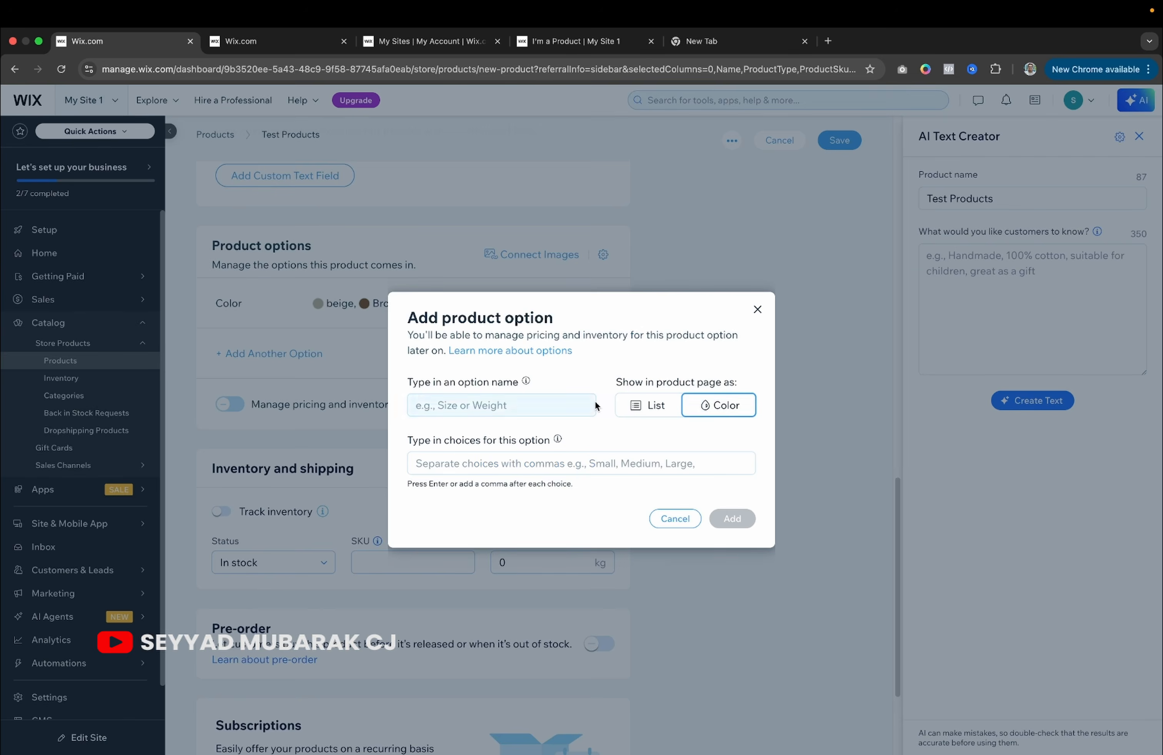
click(747, 312)
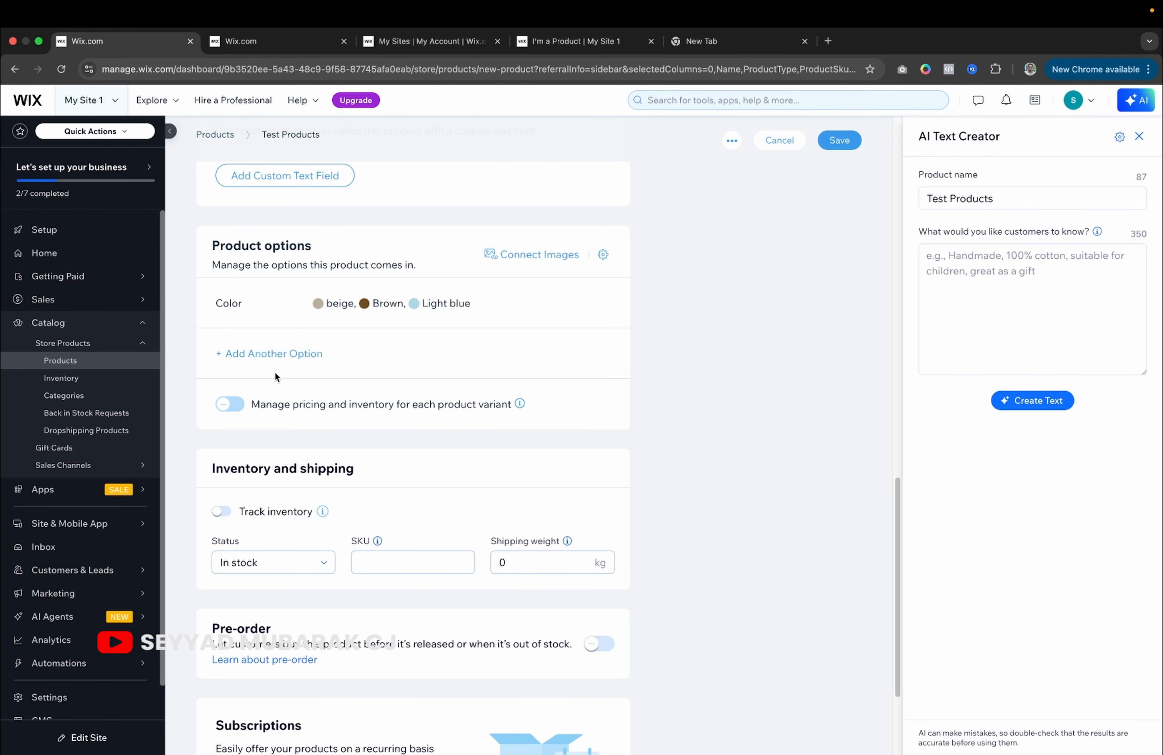
Add a Size option with the choices 36, 38 and 39.
click(284, 354)
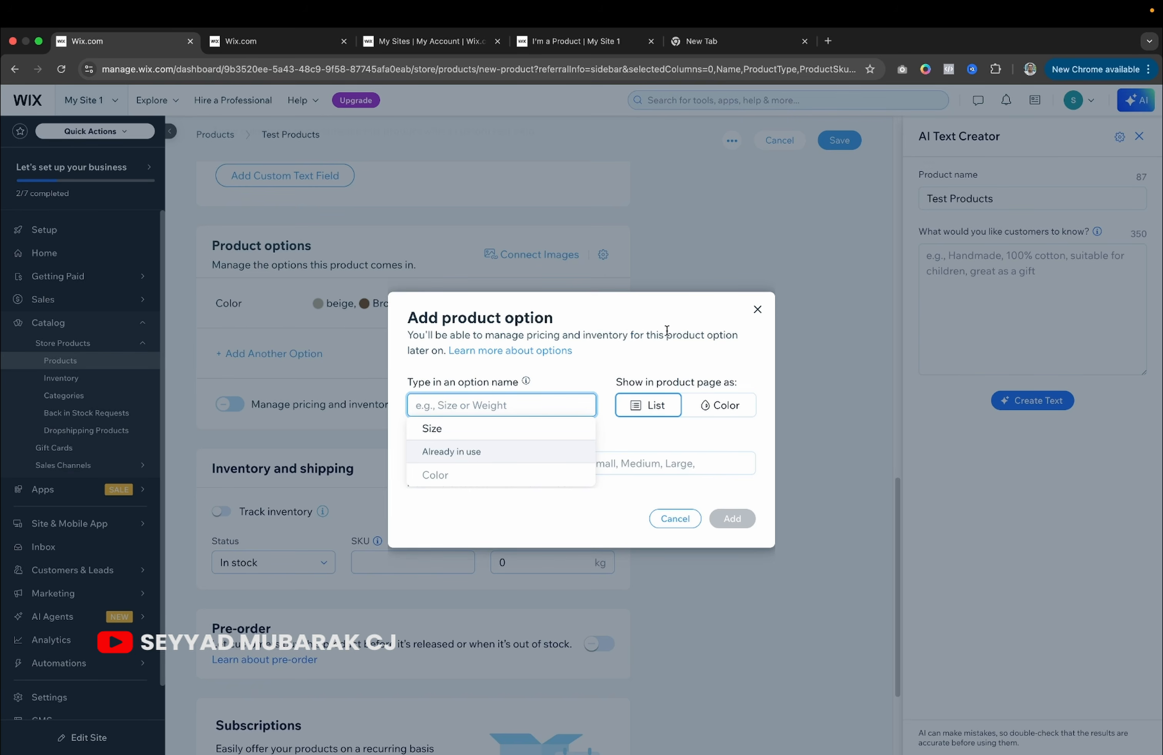
click(432, 429)
click(487, 463)
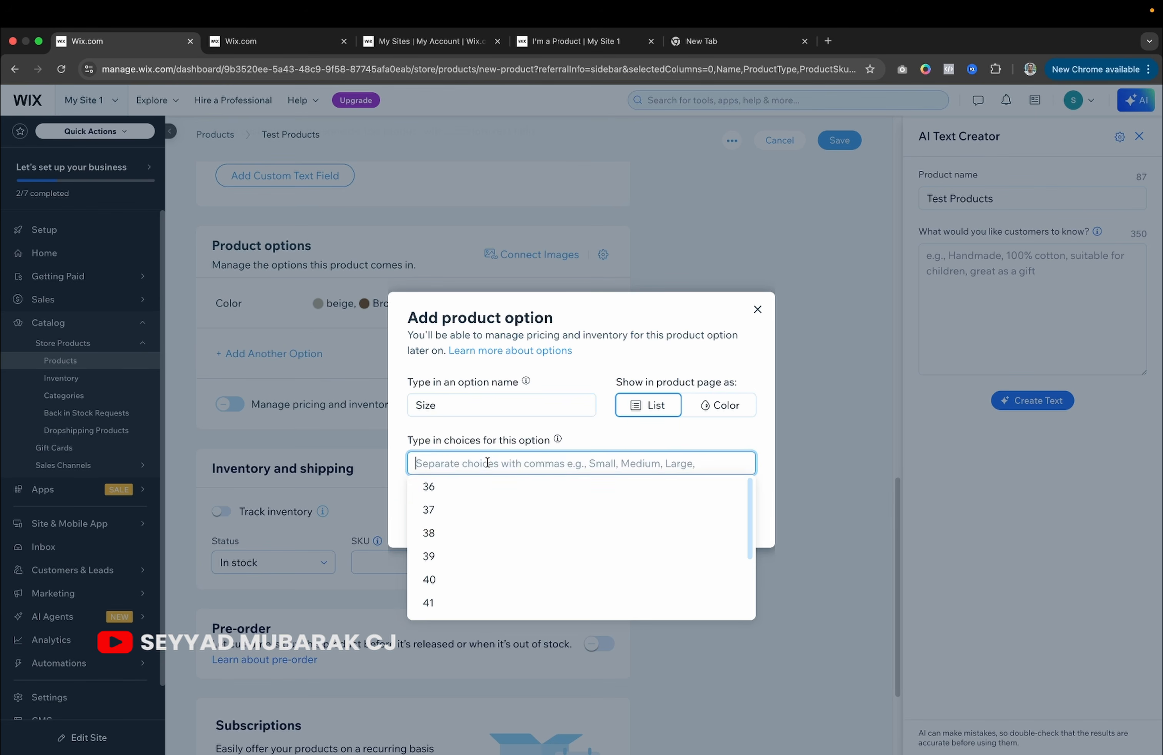
click(467, 493)
click(461, 511)
click(455, 517)
click(608, 349)
click(732, 527)
scroll(421, 513, down, 5)
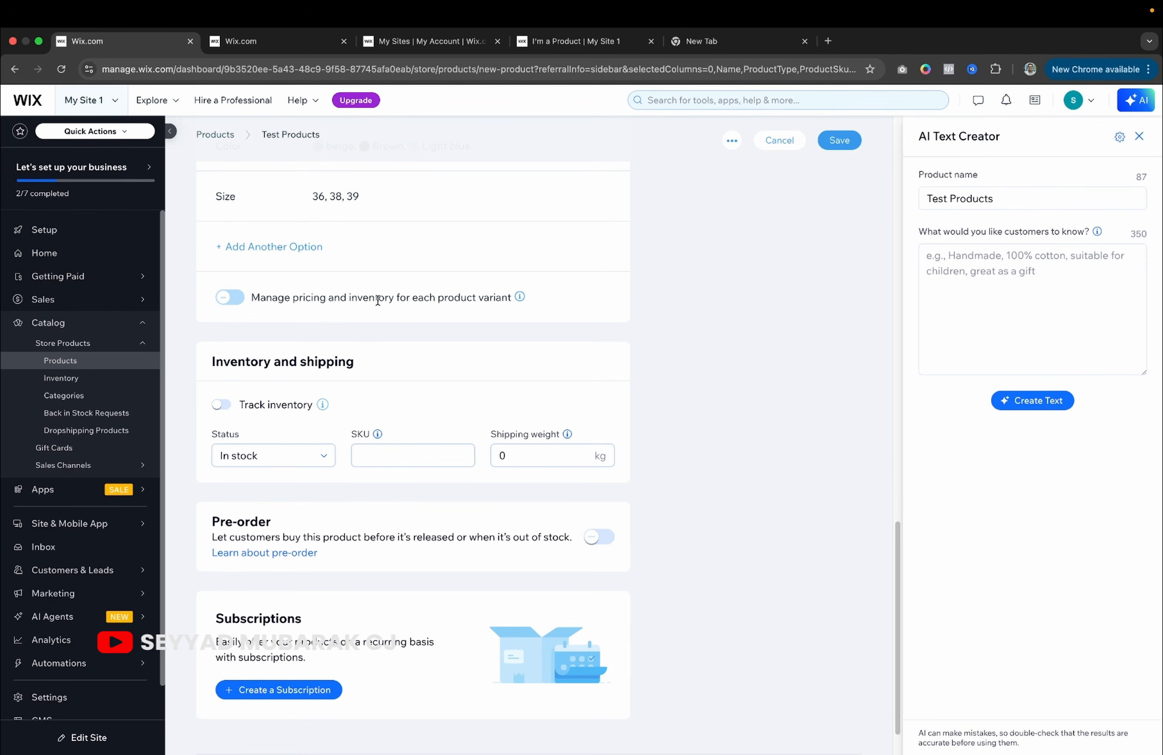
click(319, 300)
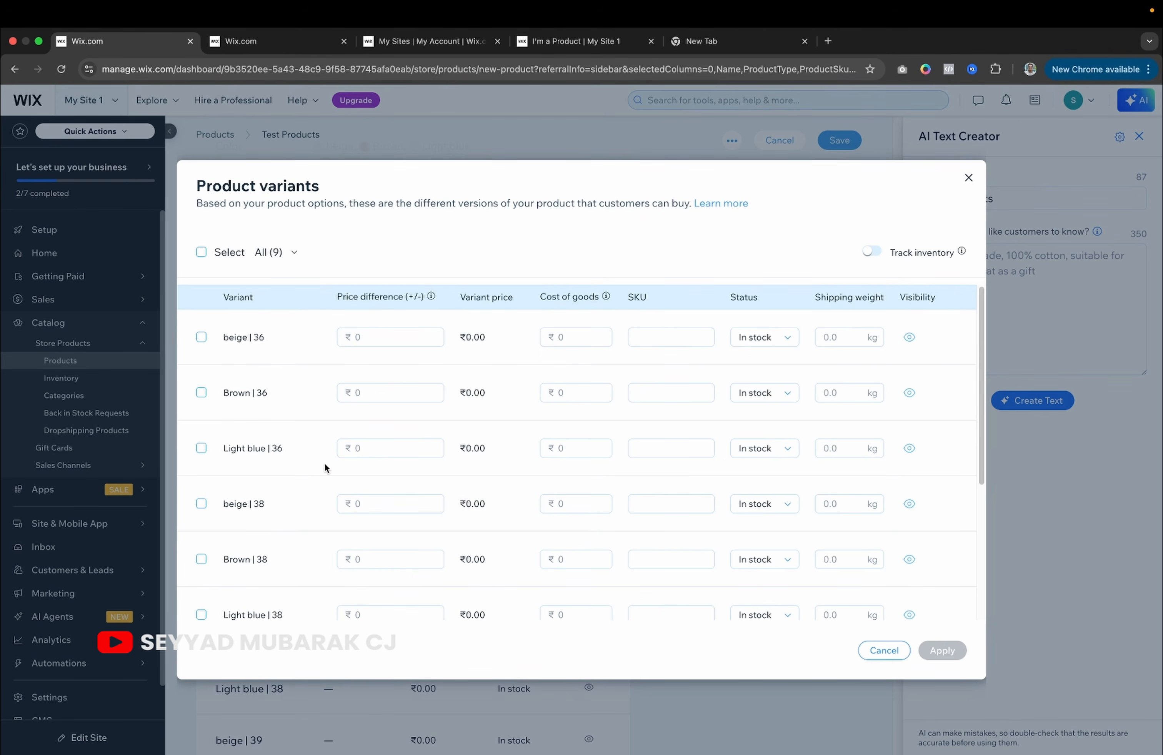
Turn per-variant pricing and inventory off, confirm the reset, and turn it back on.
click(969, 177)
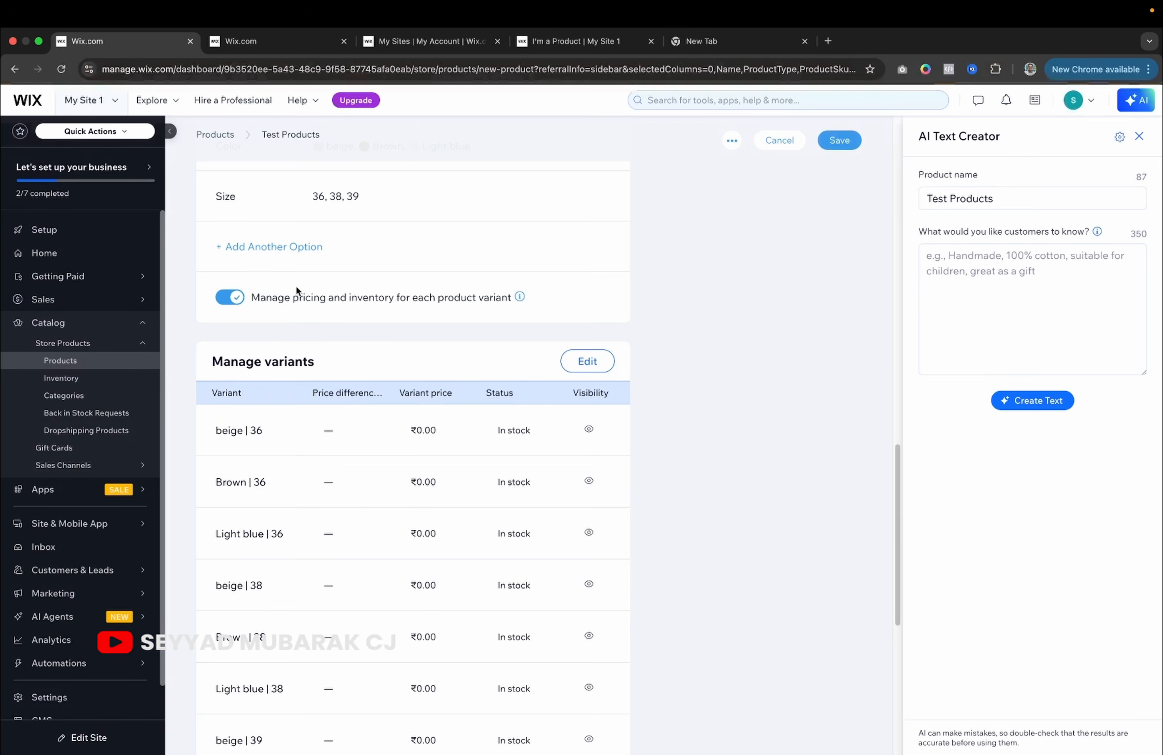
click(228, 299)
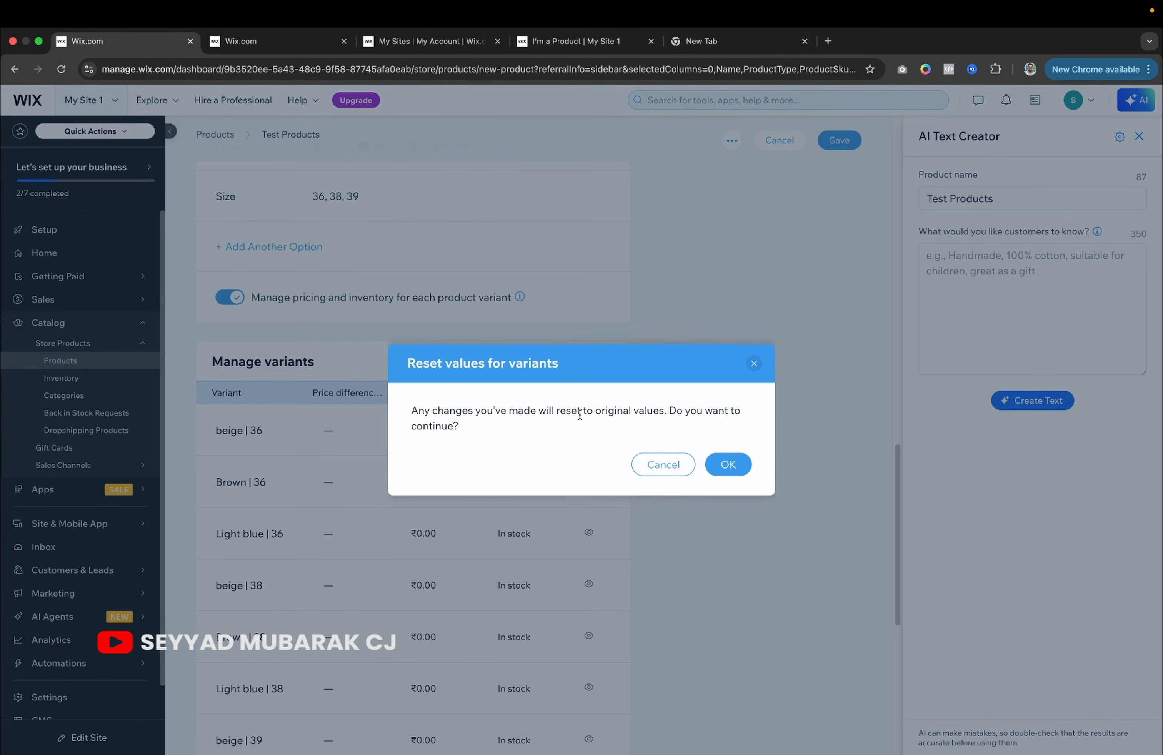
click(717, 470)
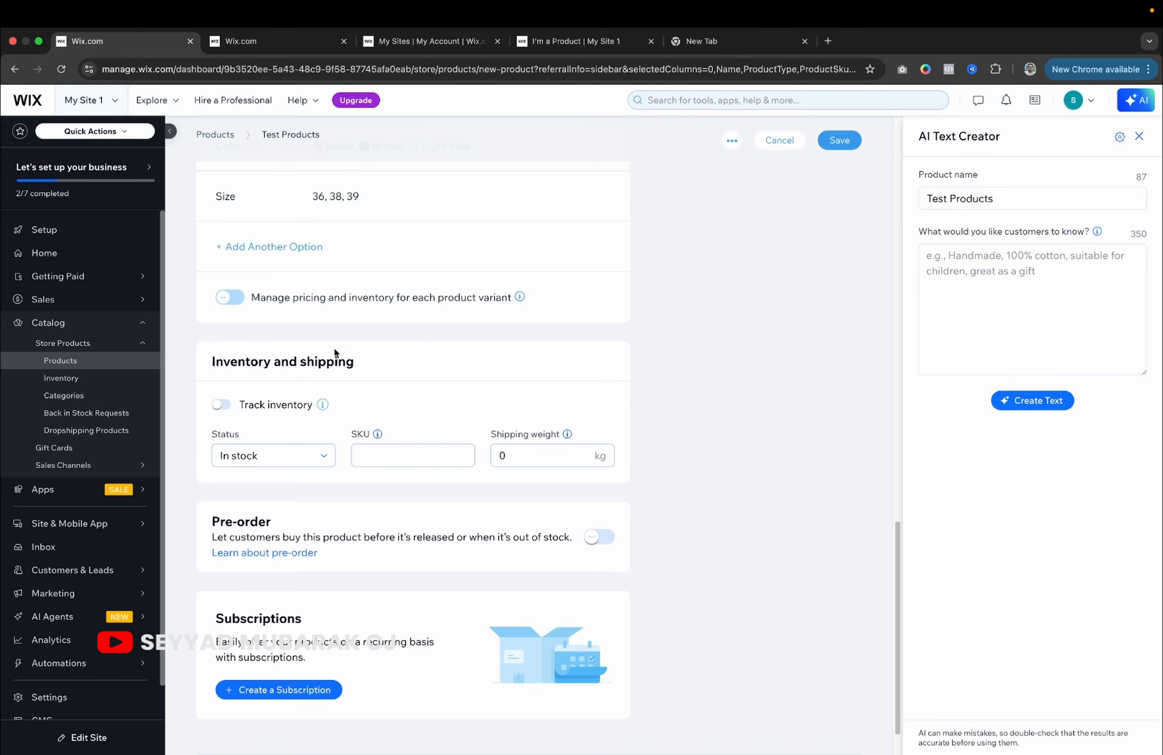
click(230, 297)
scroll(551, 353, down, 3)
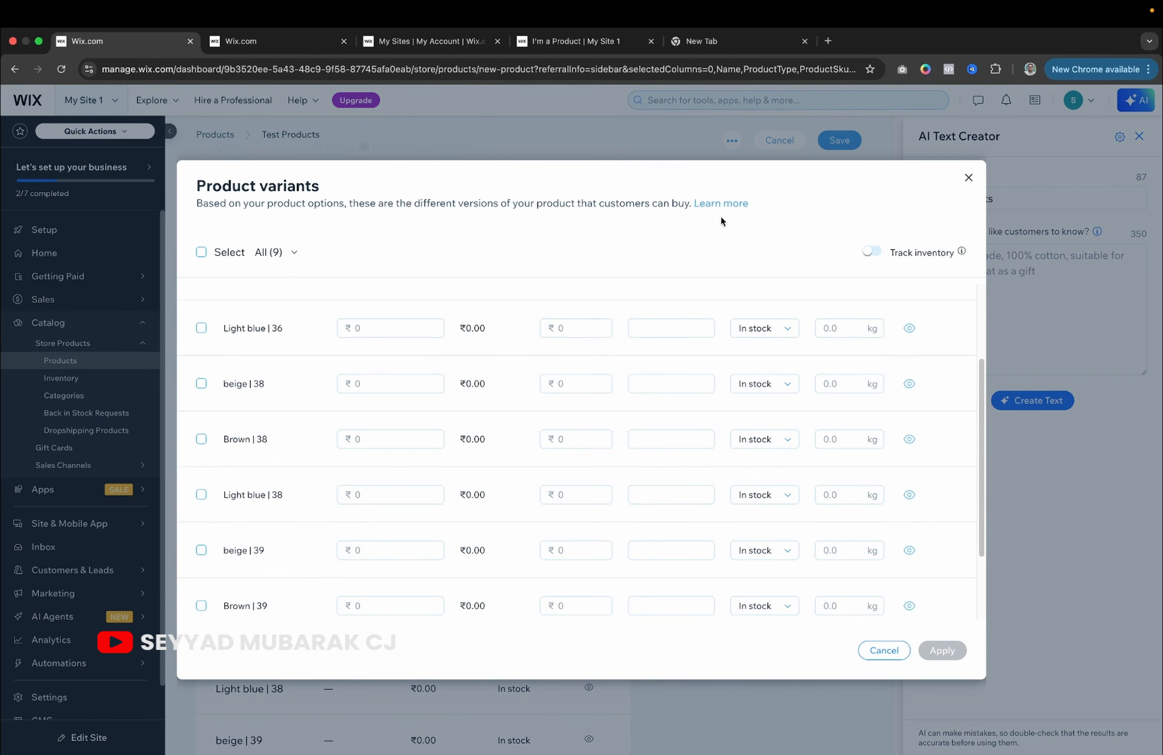
click(968, 178)
scroll(523, 475, down, 2)
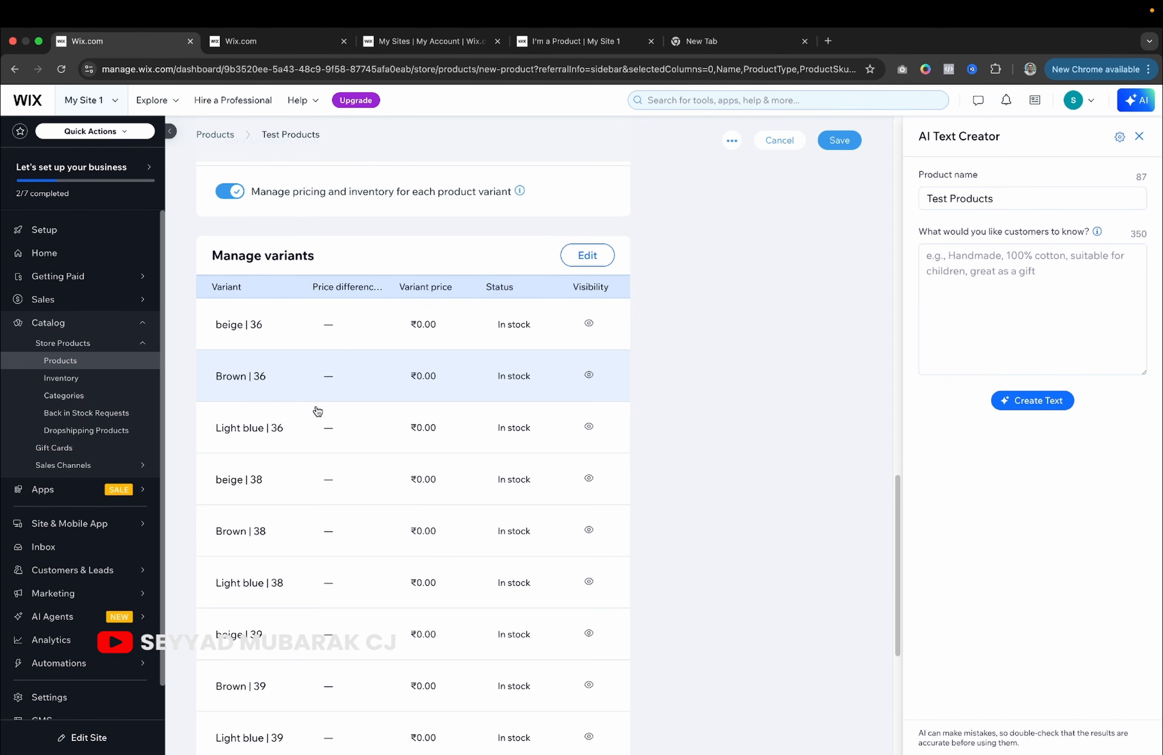
scroll(321, 467, down, 3)
scroll(325, 466, down, 3)
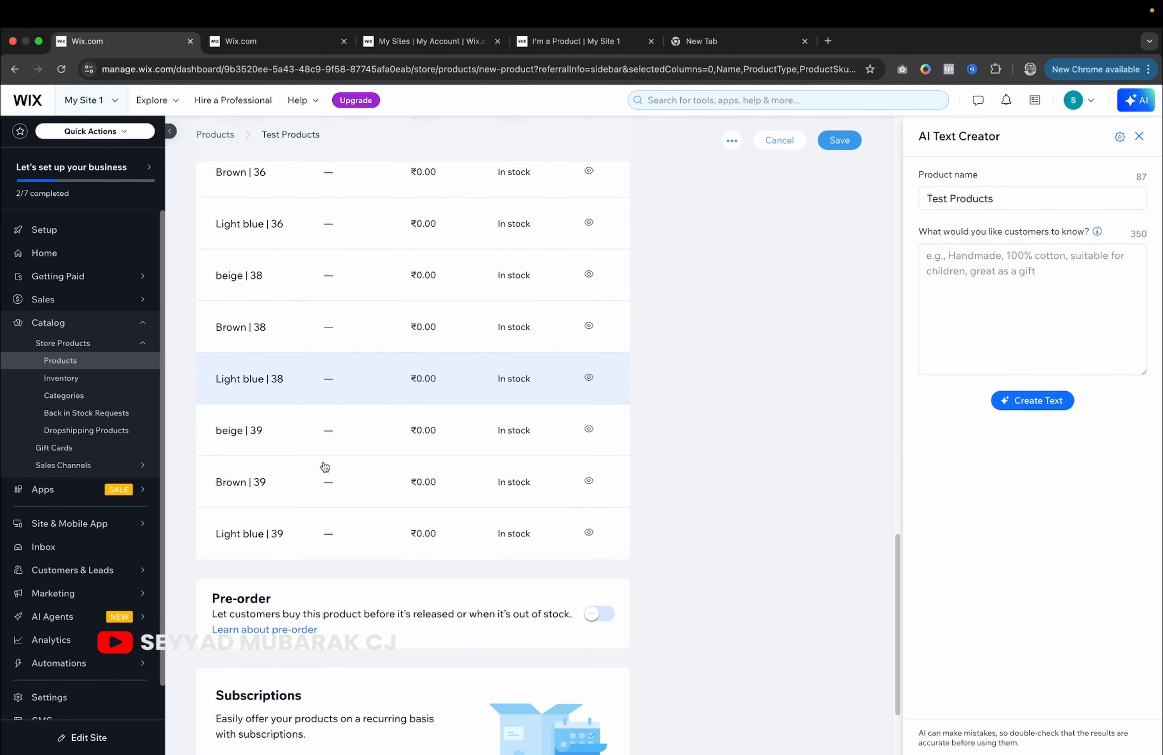
scroll(289, 228, up, 2)
Enable inventory tracking and try stock 10 for beige | 36, then close the editor without applying.
click(288, 228)
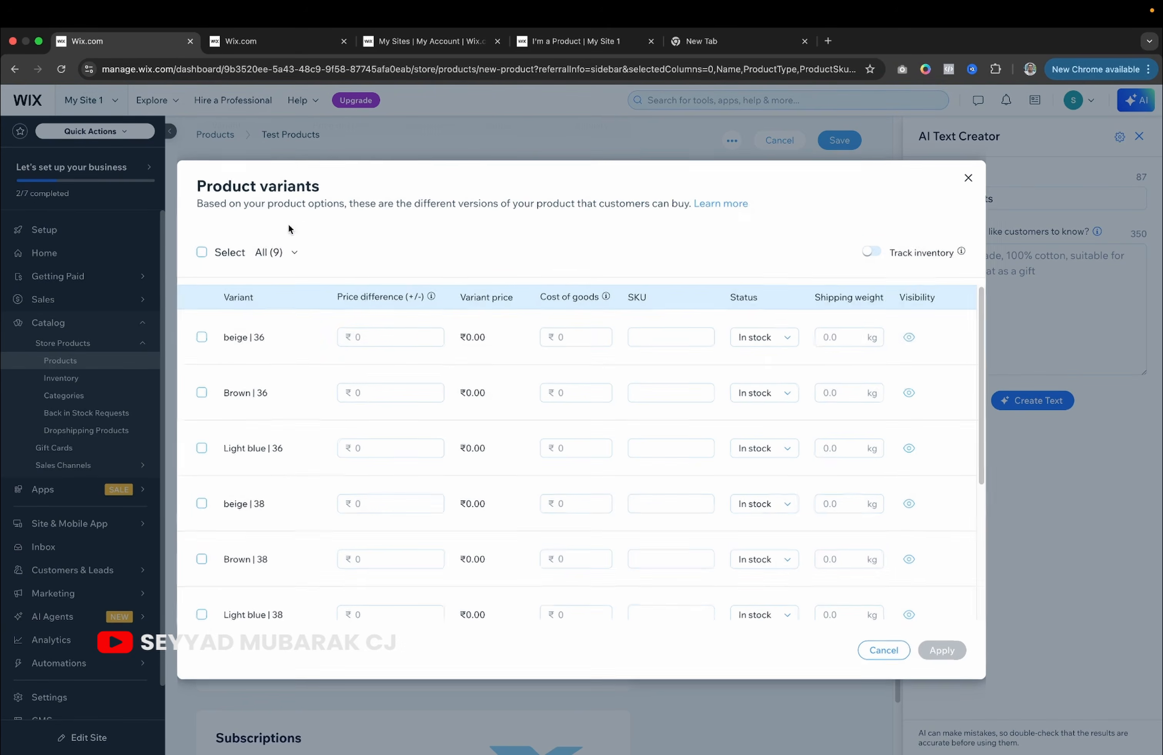
click(388, 341)
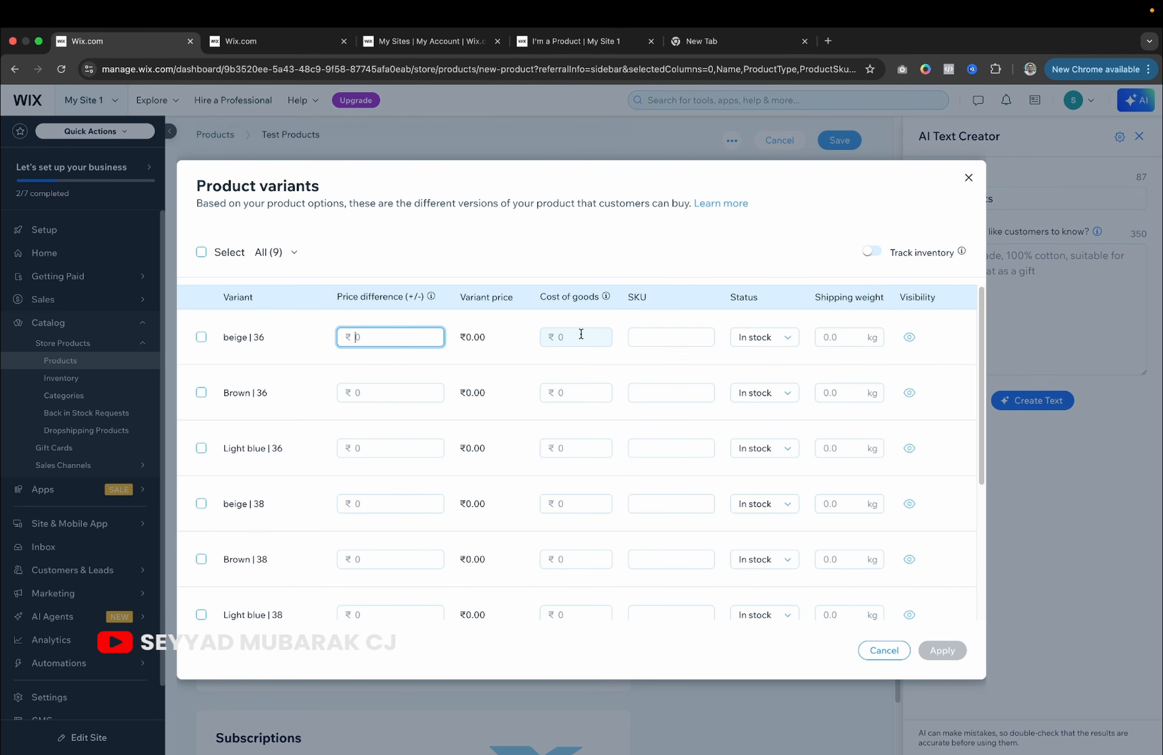
click(847, 340)
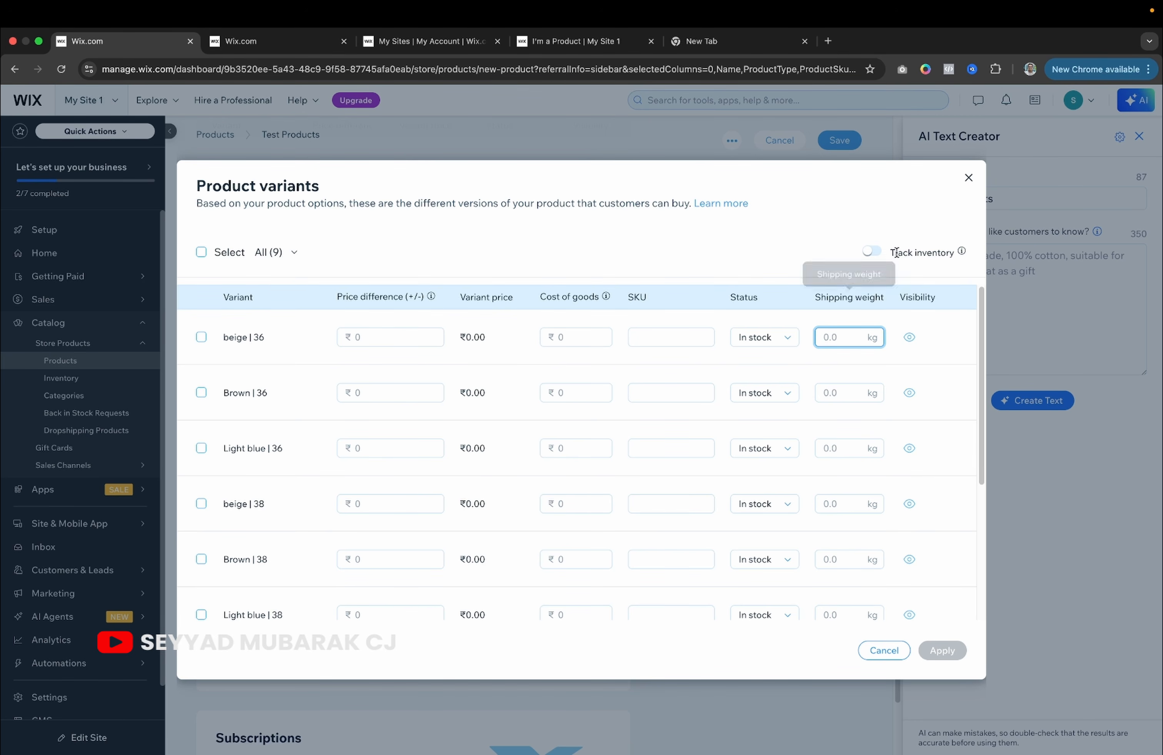
click(872, 253)
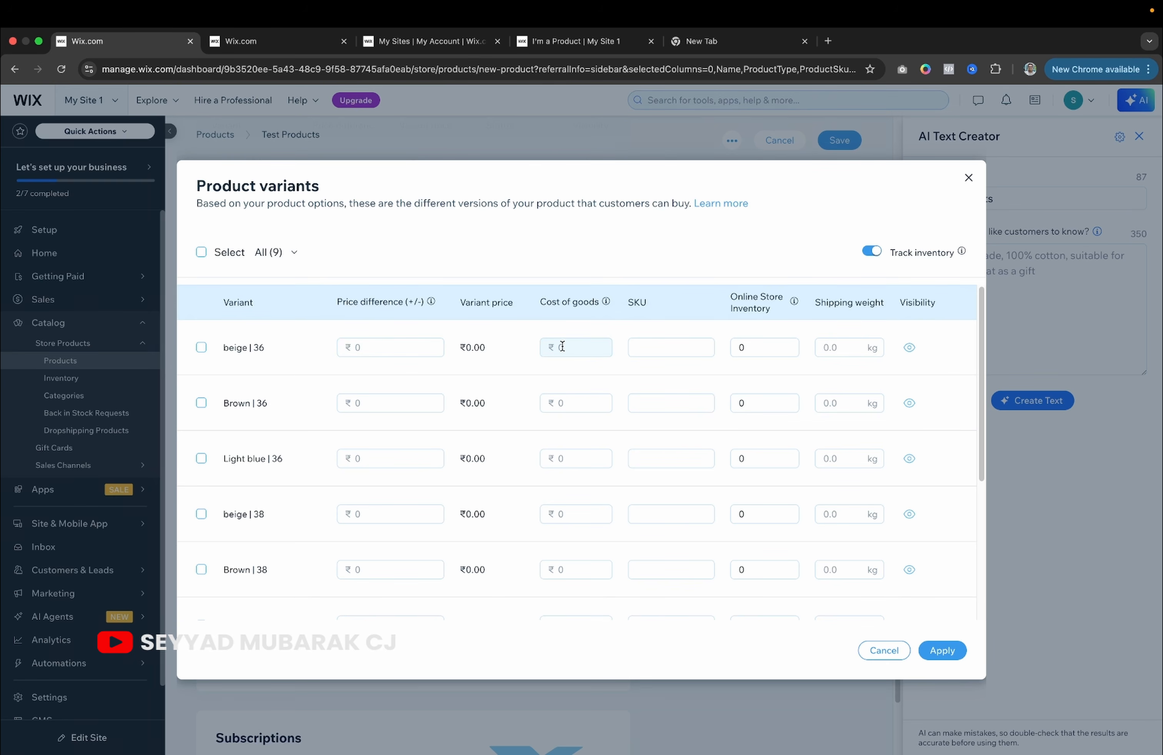
click(756, 342)
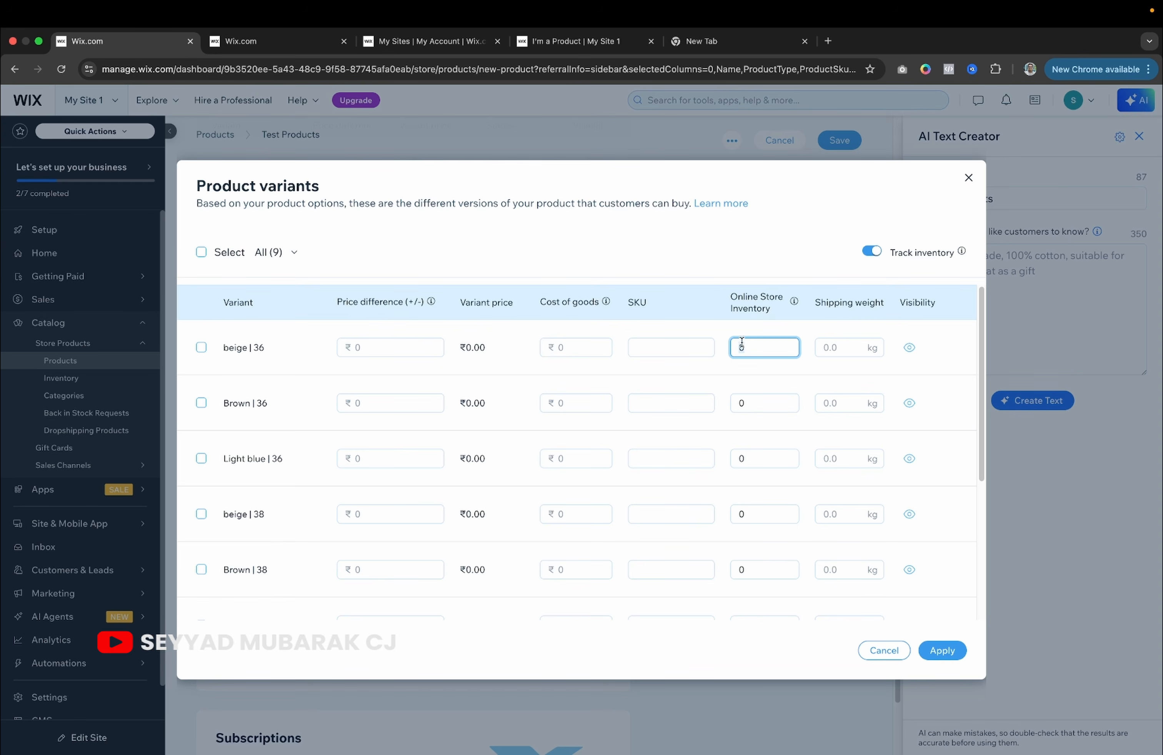
text(10)
click(968, 179)
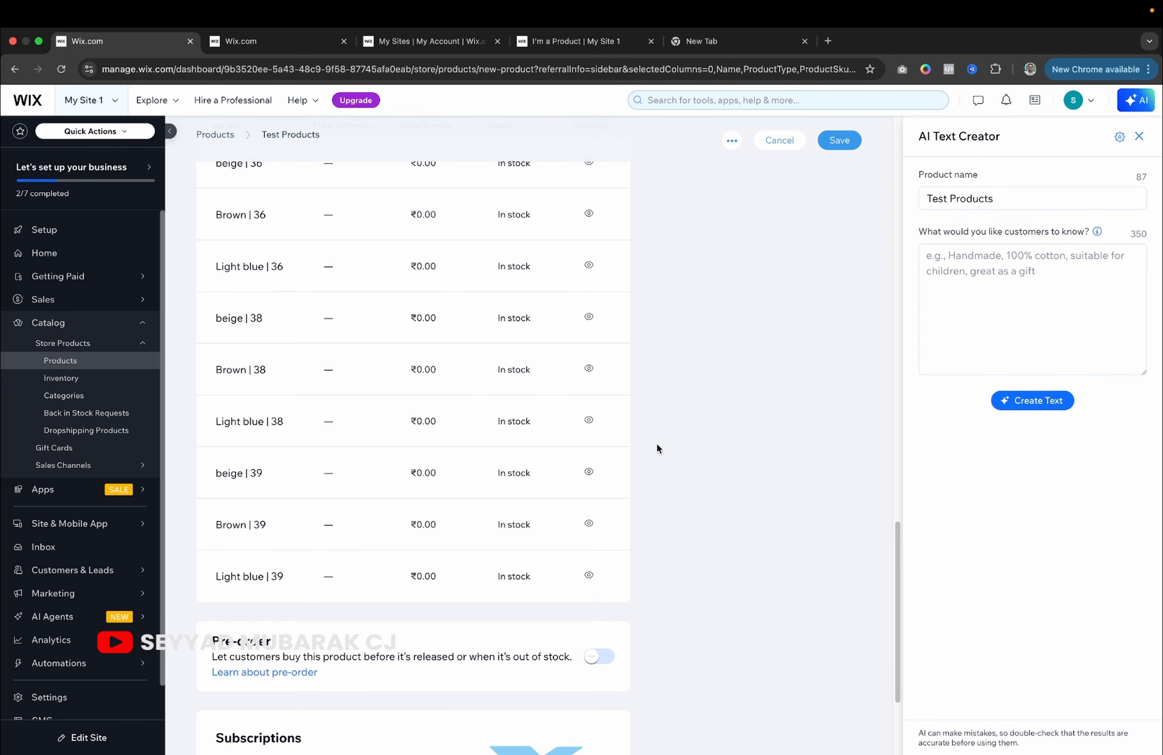
Switch pre-orders on and back off, then compare with the sample product's settings.
scroll(512, 444, down, 4)
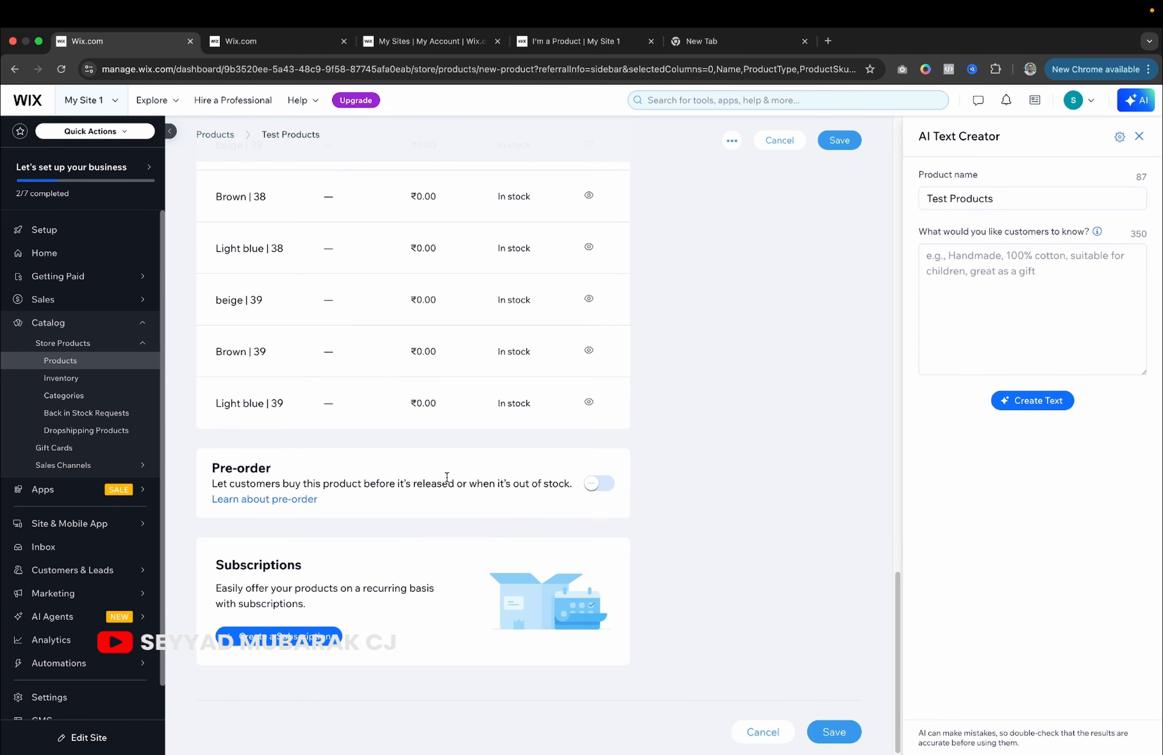
click(599, 483)
scroll(608, 442, down, 2)
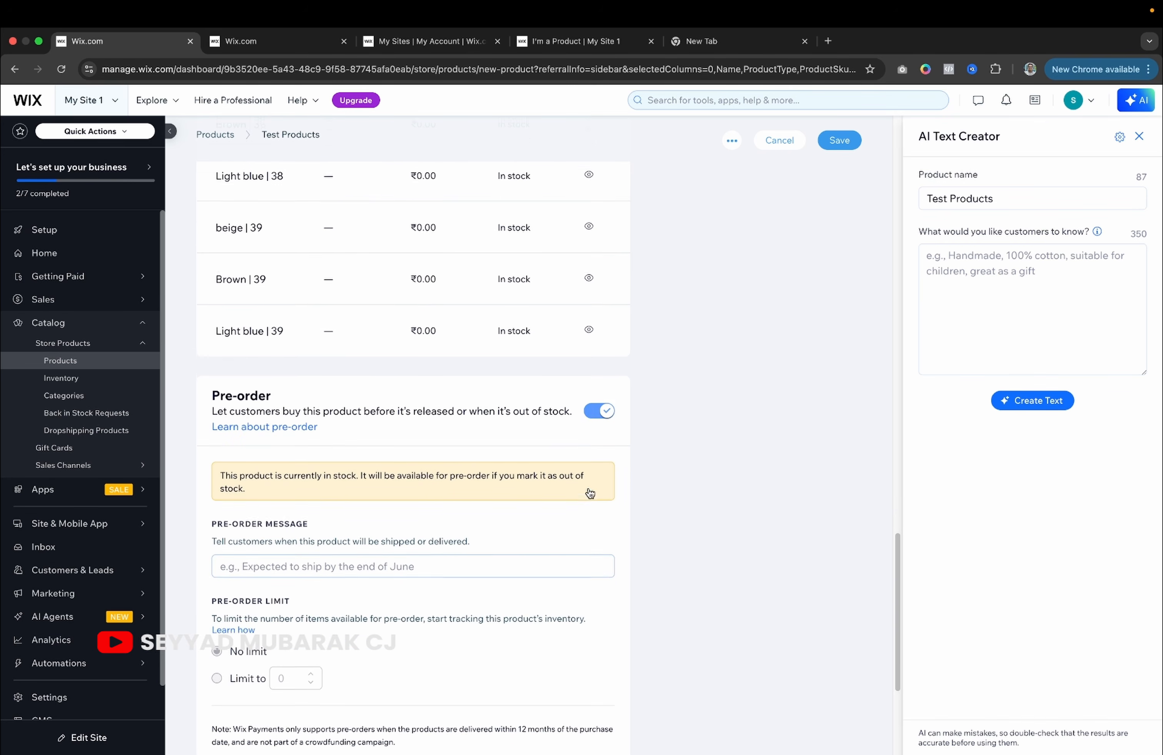
click(612, 410)
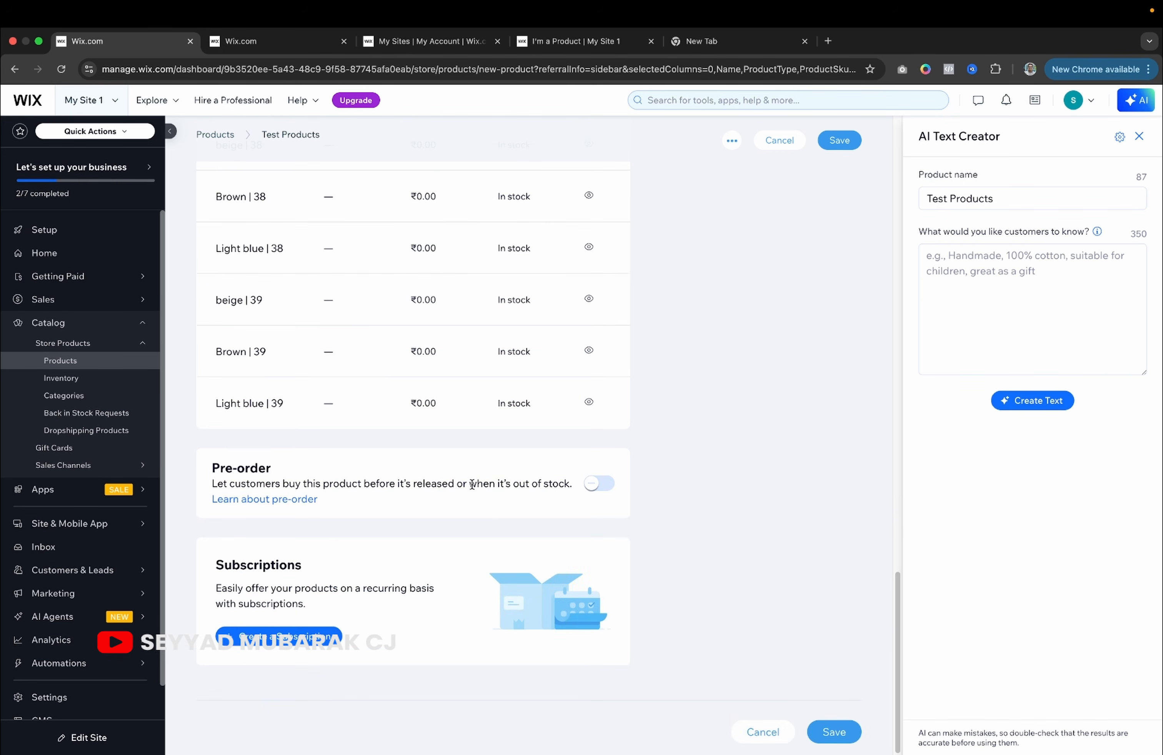
click(287, 43)
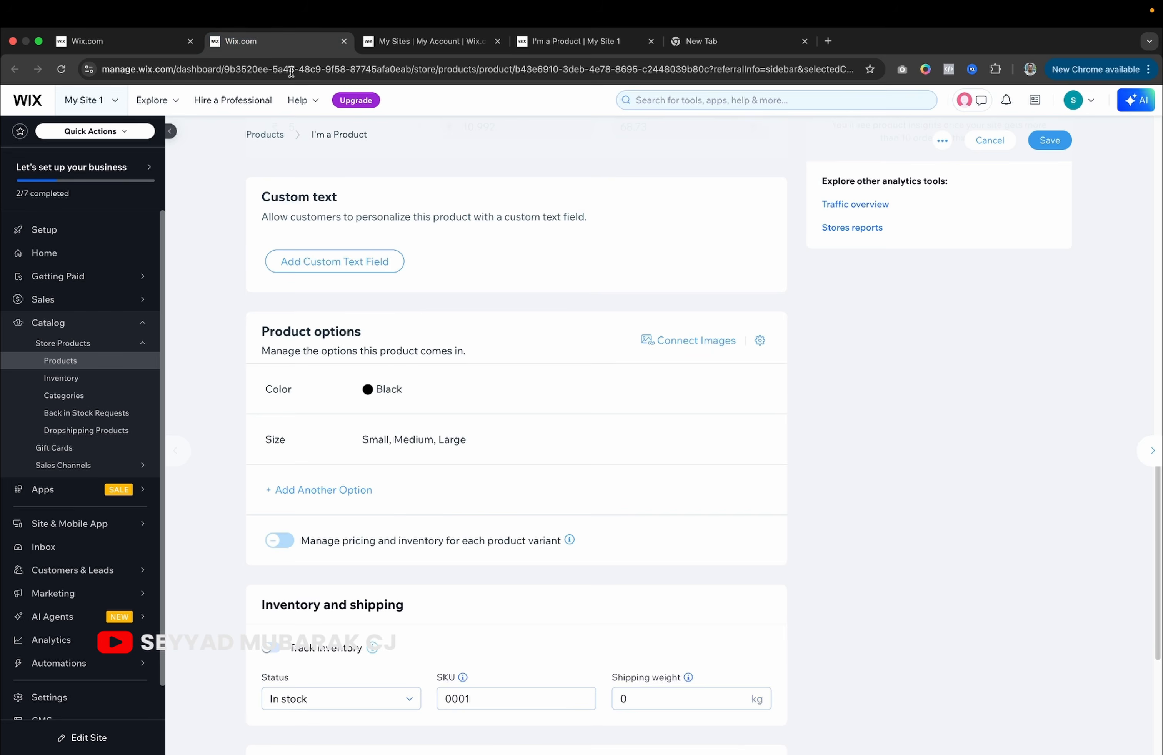
scroll(404, 468, down, 4)
scroll(461, 629, up, 12)
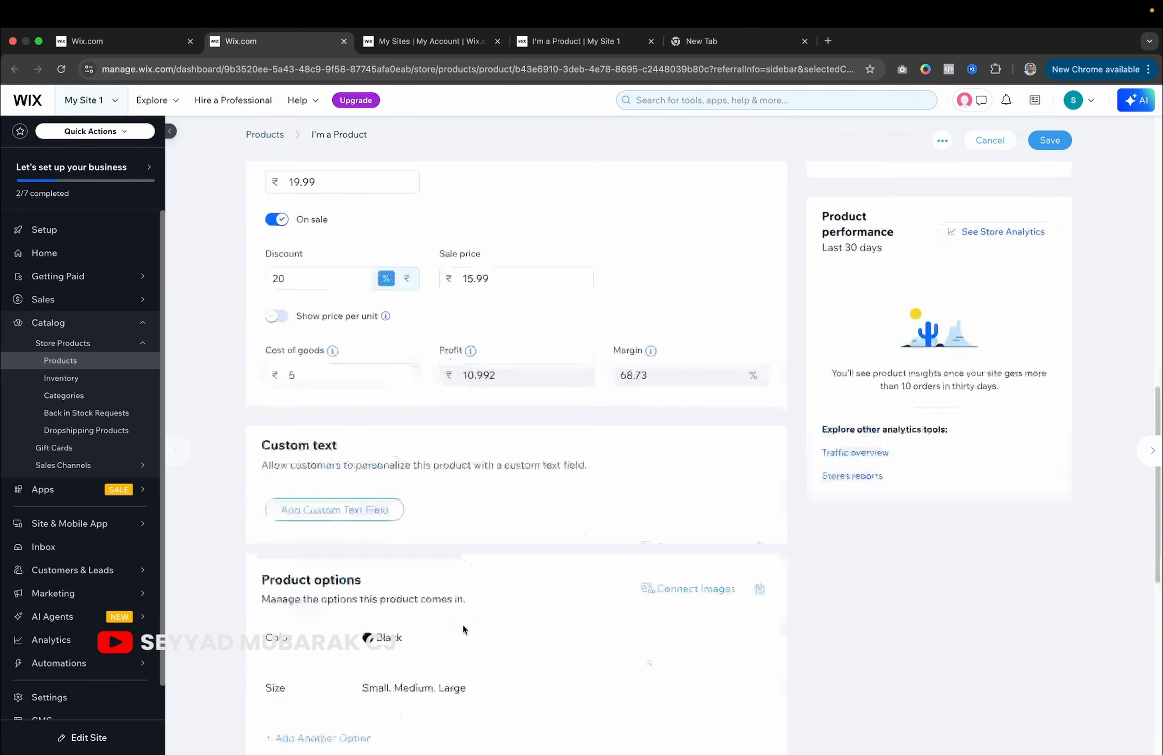
click(95, 40)
scroll(609, 337, up, 20)
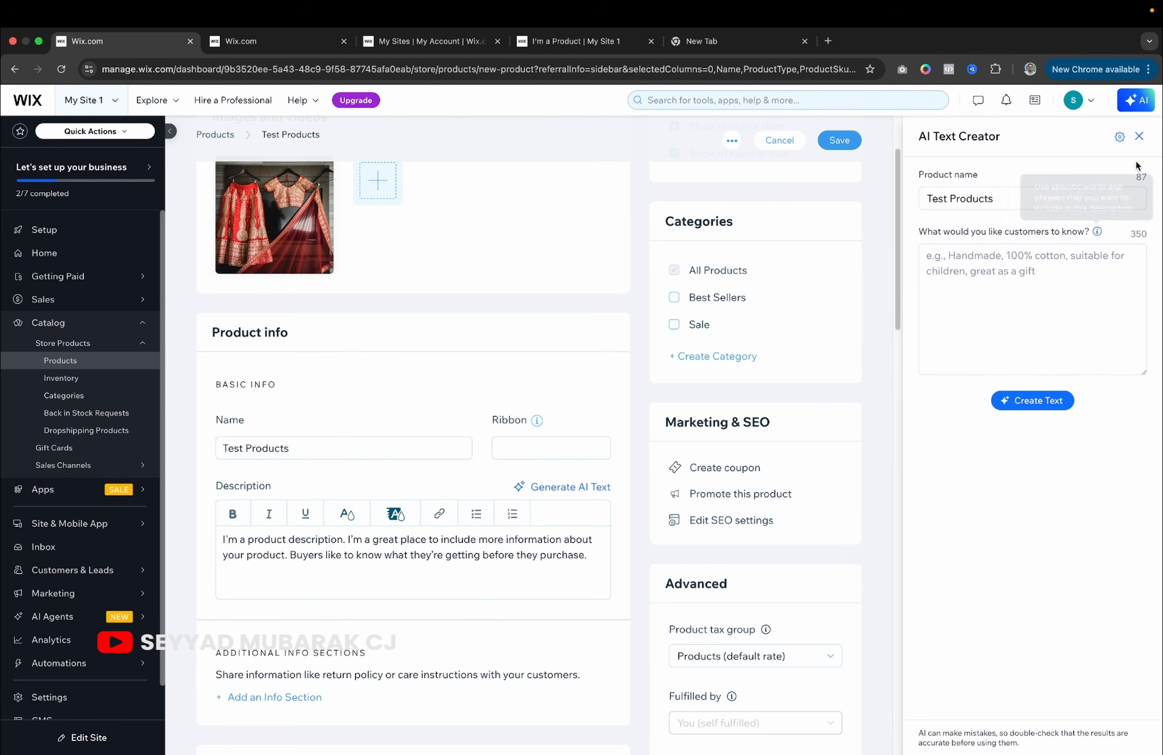
Set the Test Products price to ₹300, save it, and dismiss the promotion prompt.
click(1139, 136)
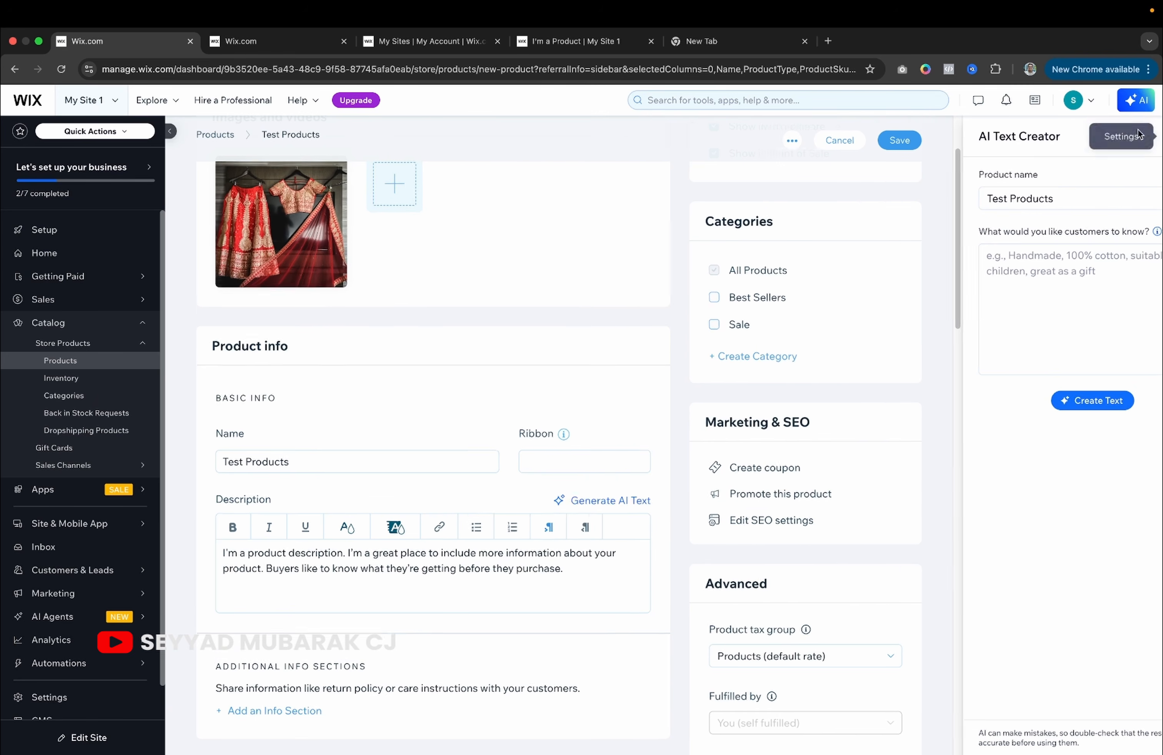
click(1050, 140)
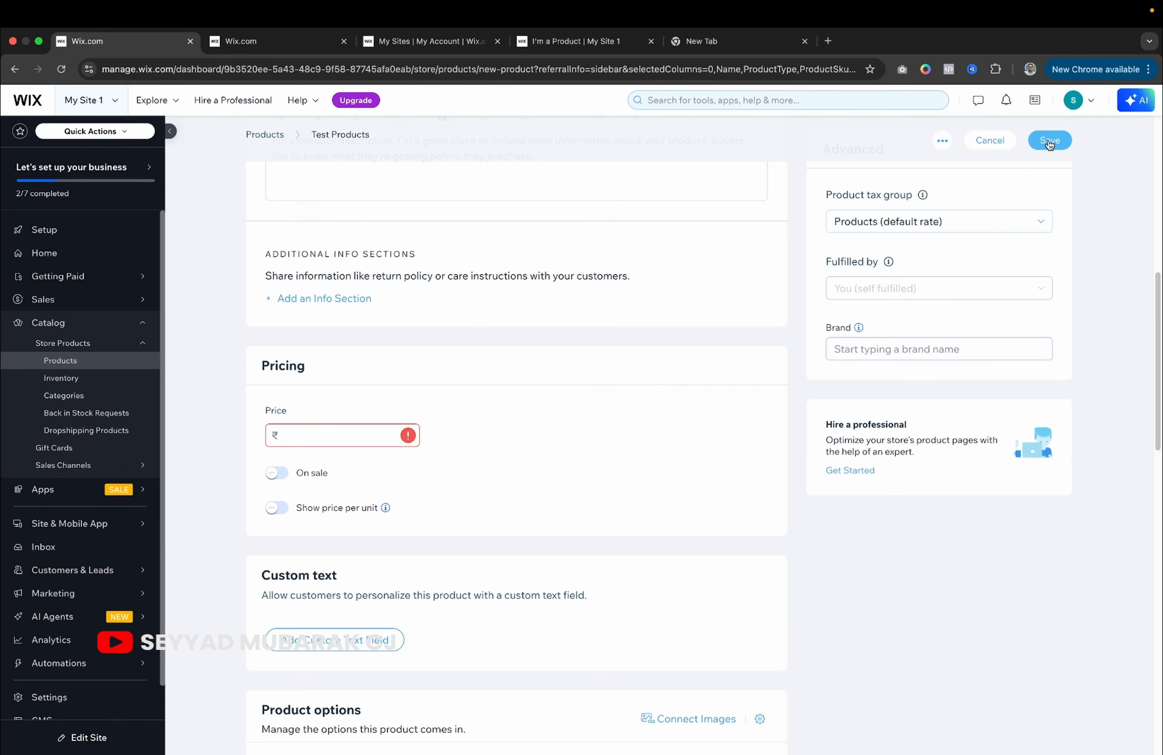
text(300)
click(464, 485)
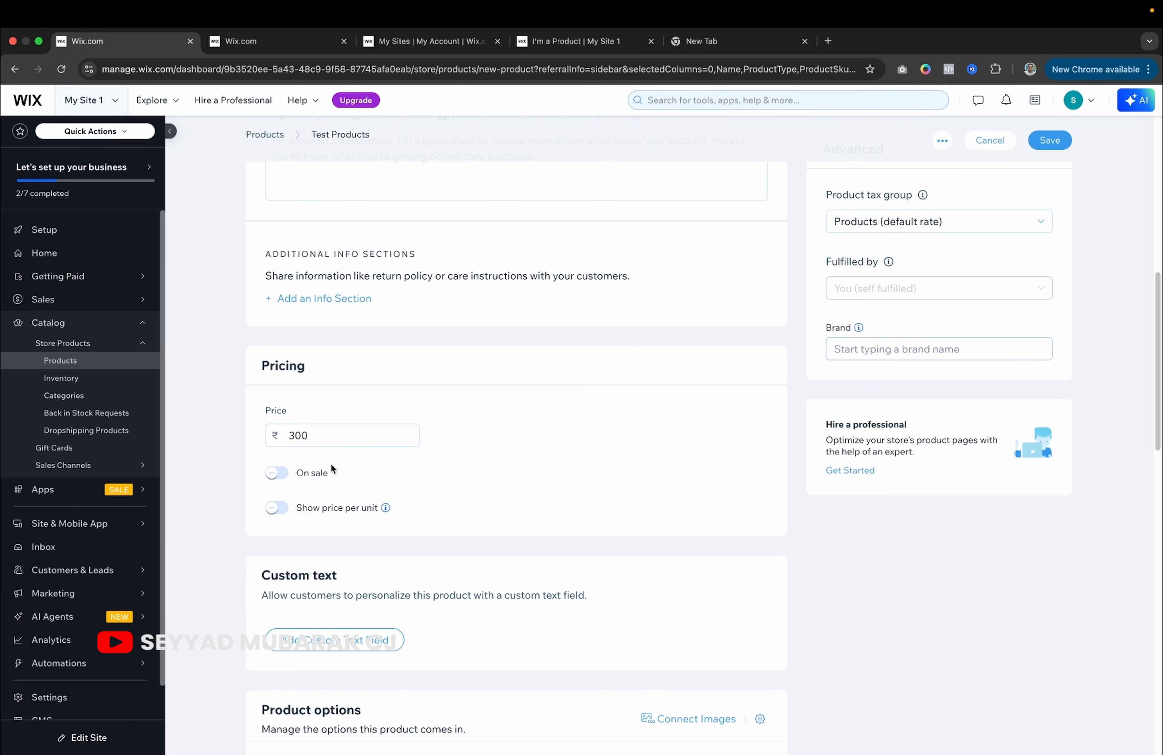
click(1050, 141)
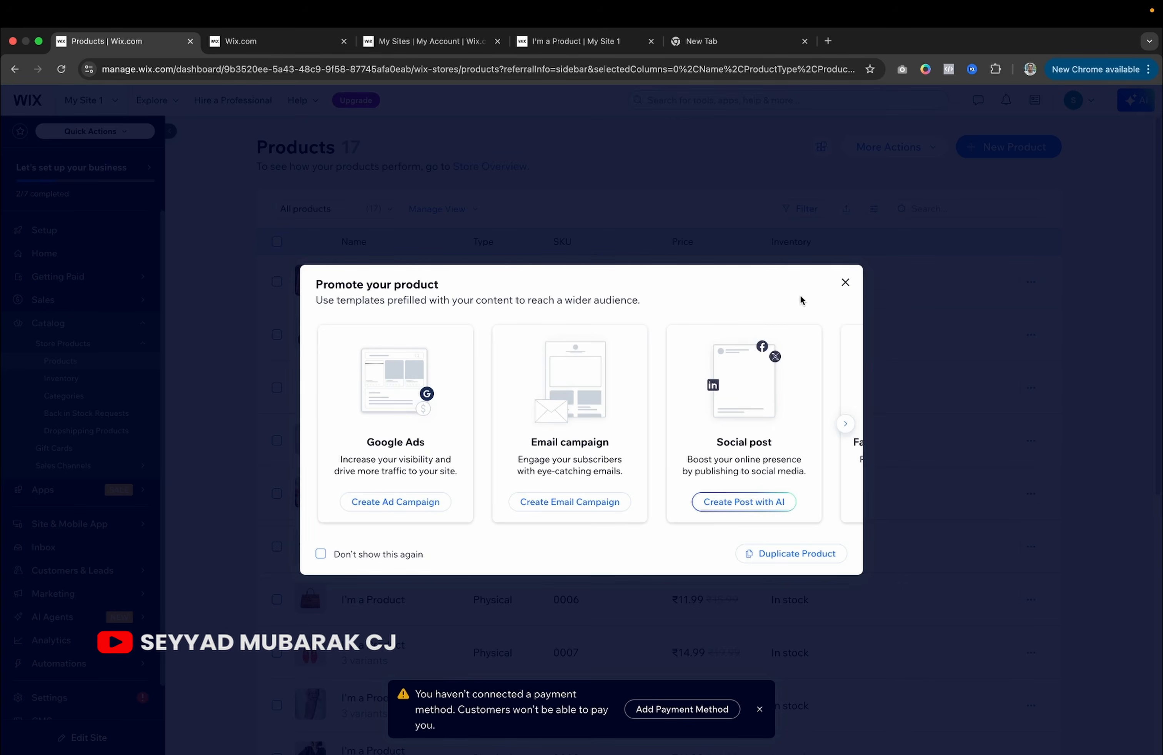
click(845, 281)
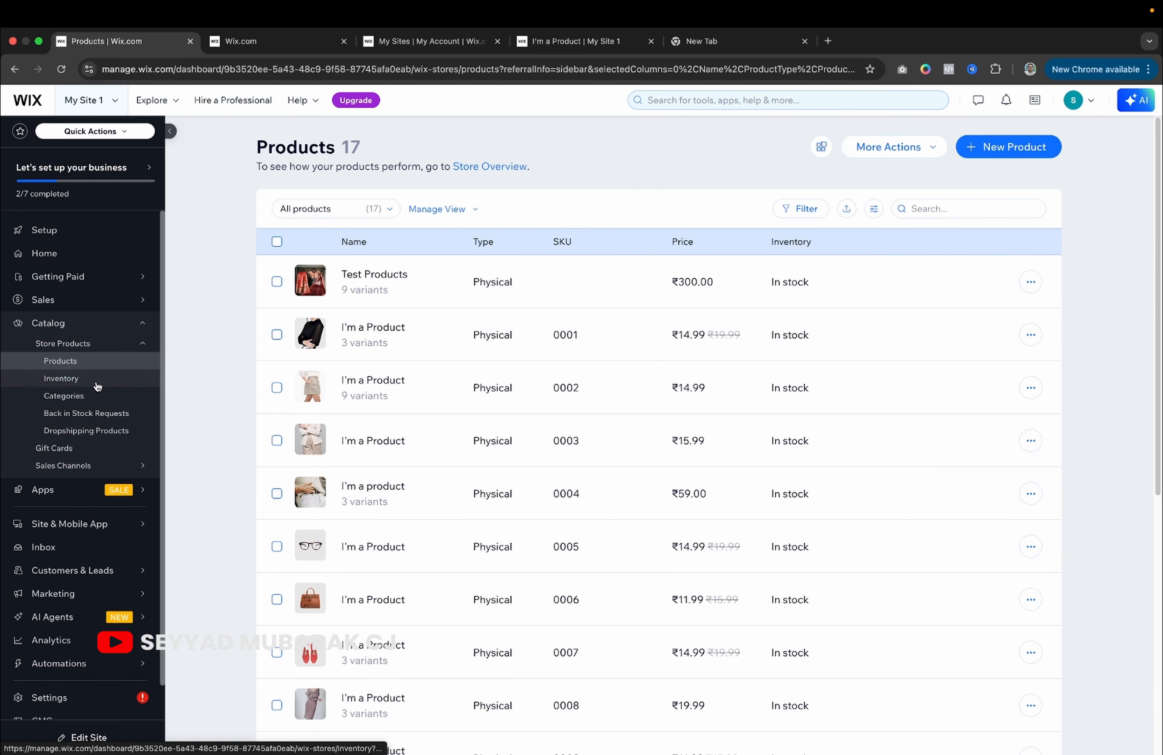
Create a new store category named Men.
click(87, 400)
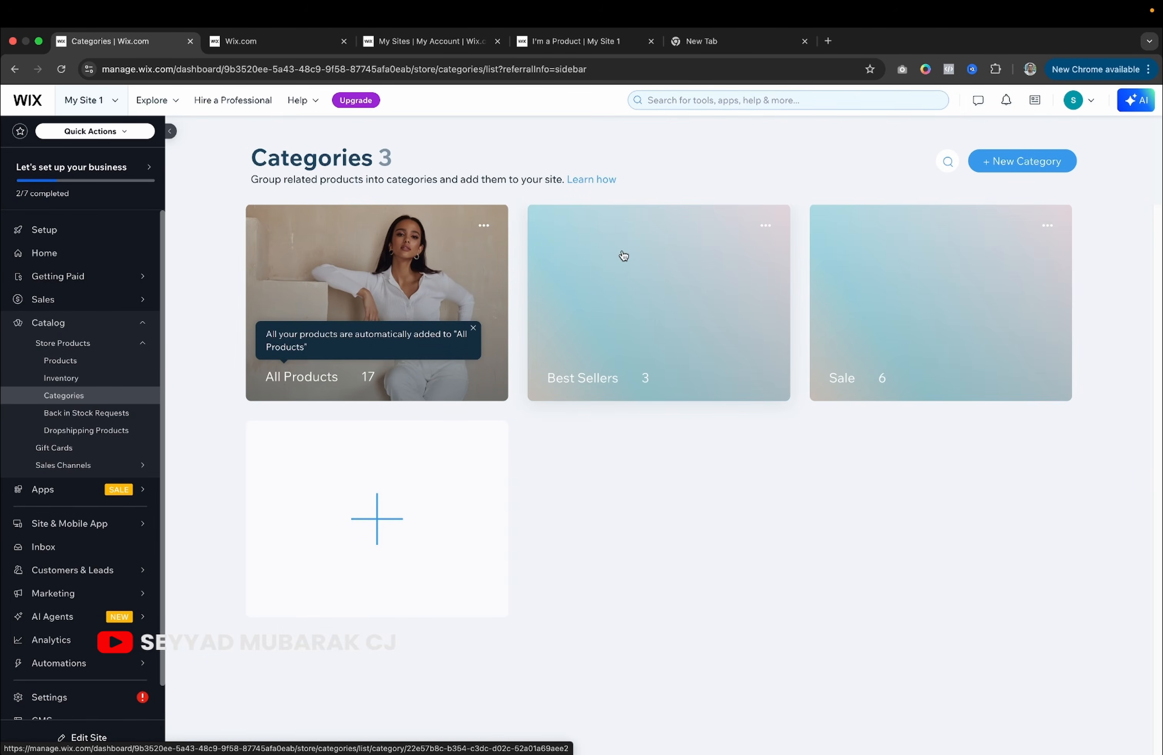
click(998, 166)
click(900, 309)
key(BackSpace)
key(BackSpace)
key(BackSpace)
key(BackSpace)
key(BackSpace)
key(BackSpace)
key(BackSpace)
key(BackSpace)
key(BackSpace)
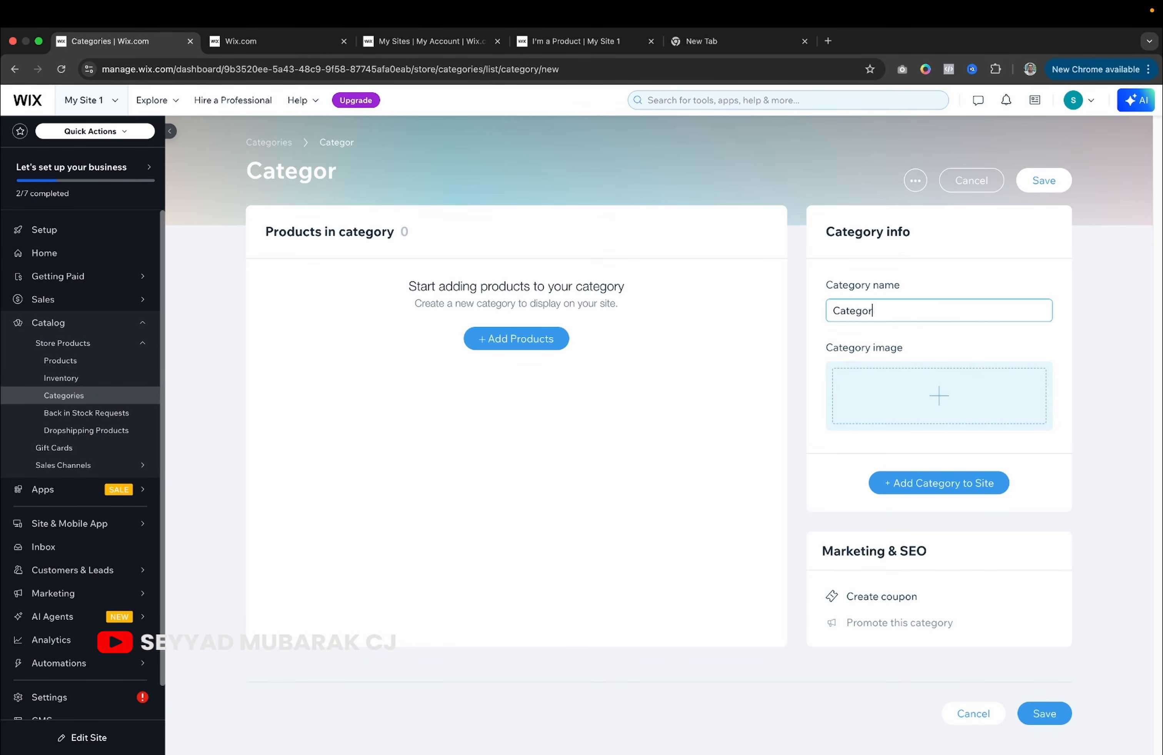
text(men)
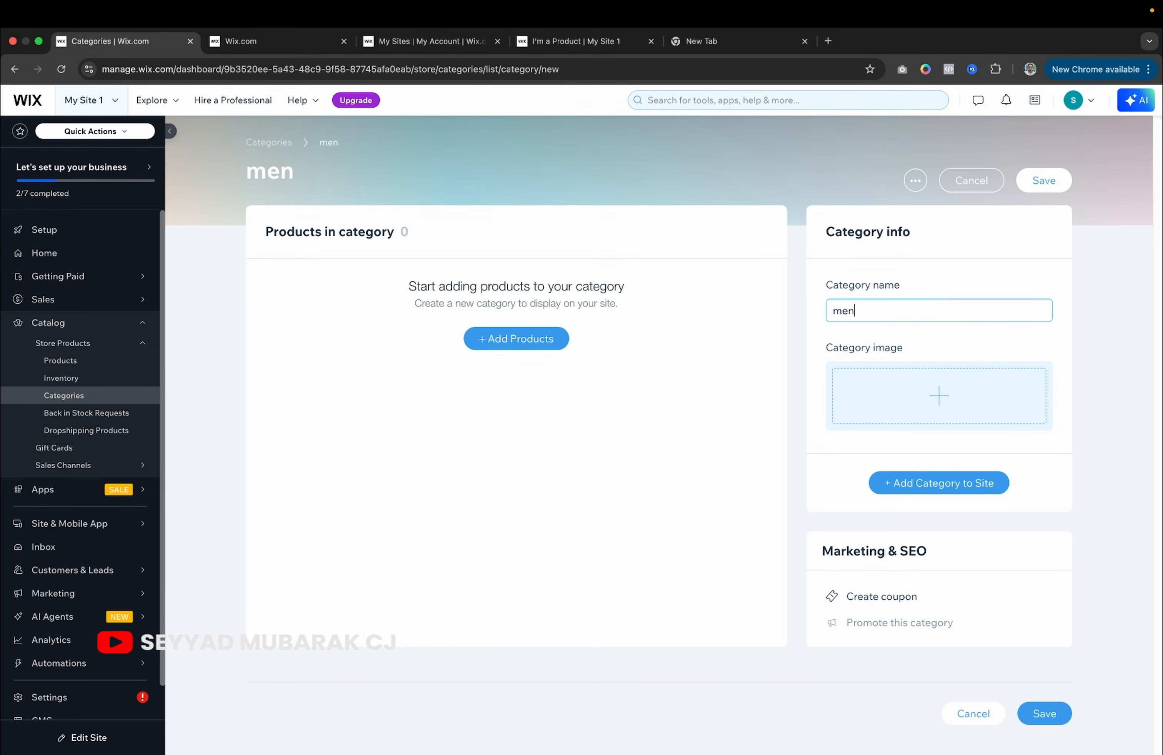
key(BackSpace)
key(BackSpace)
key(BackSpace)
text(M)
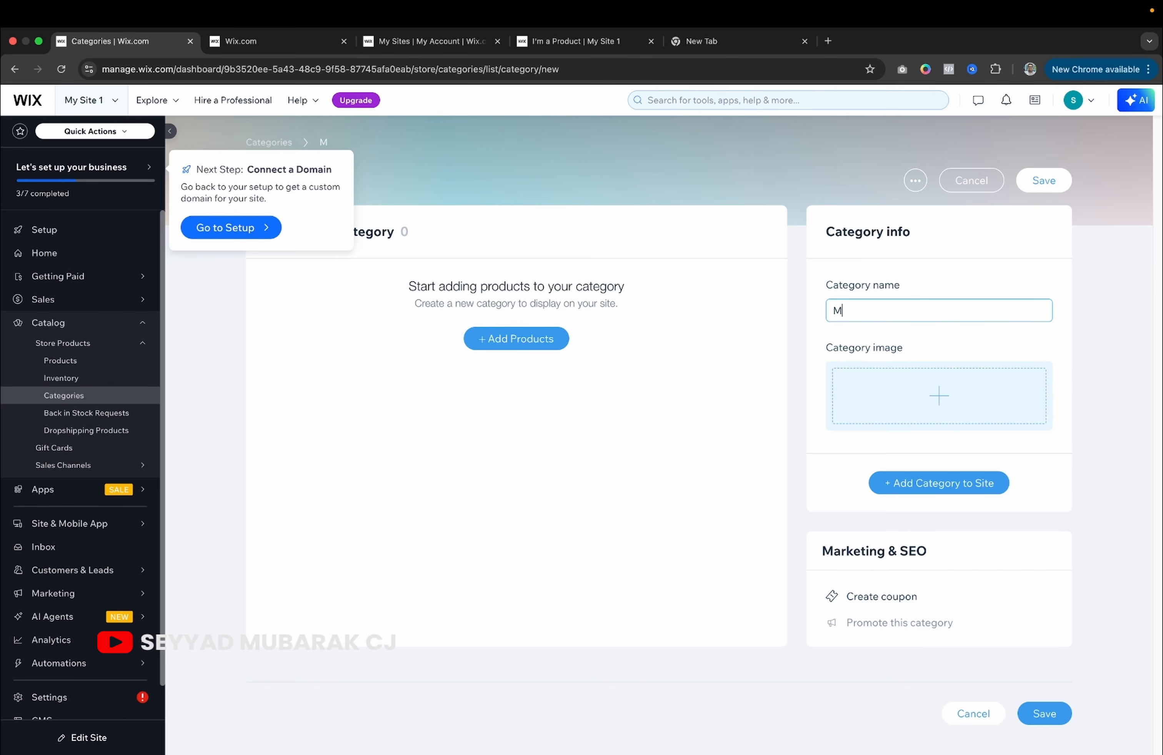
Give the Men category a stock photo of two men from a 'men' search and save it.
click(939, 395)
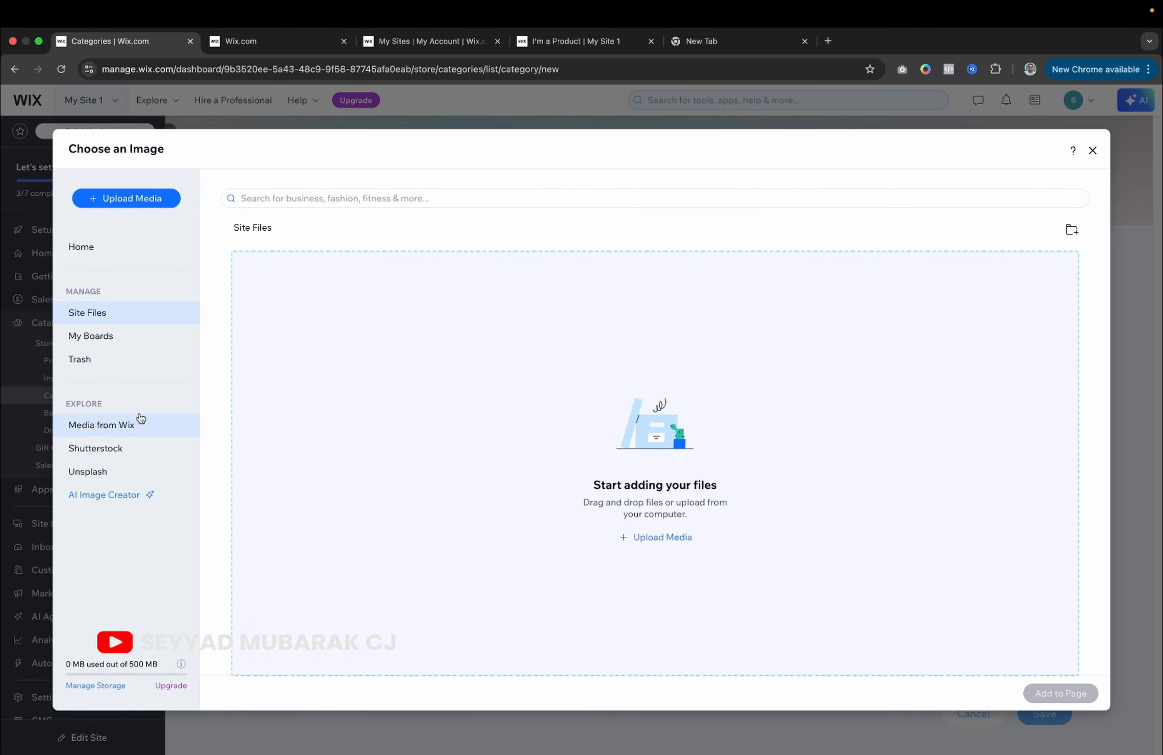
click(126, 432)
click(333, 198)
text(men)
key(Return)
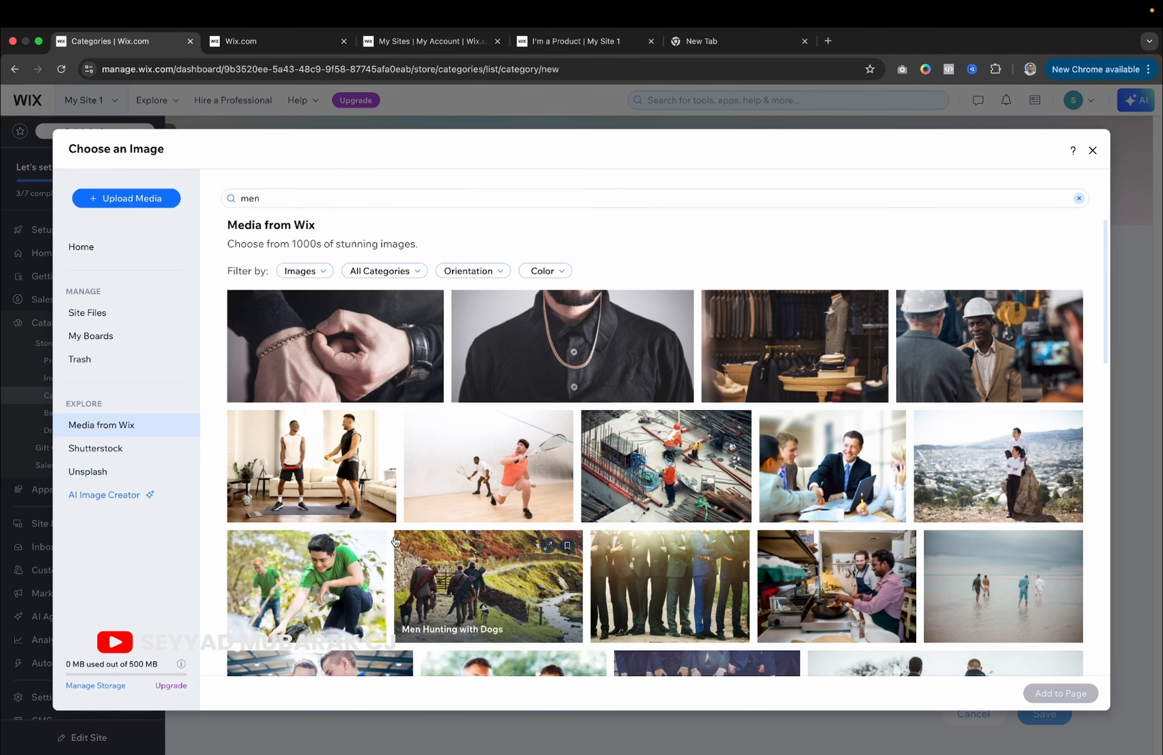
scroll(471, 573, down, 6)
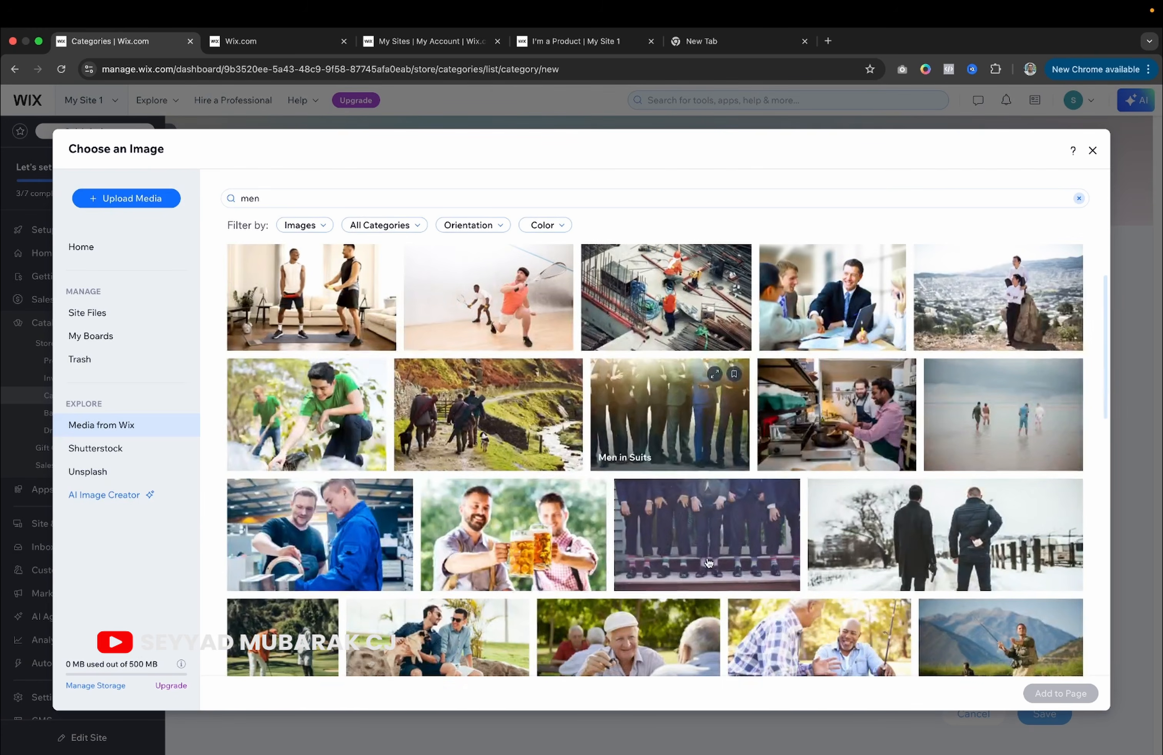
scroll(471, 573, down, 4)
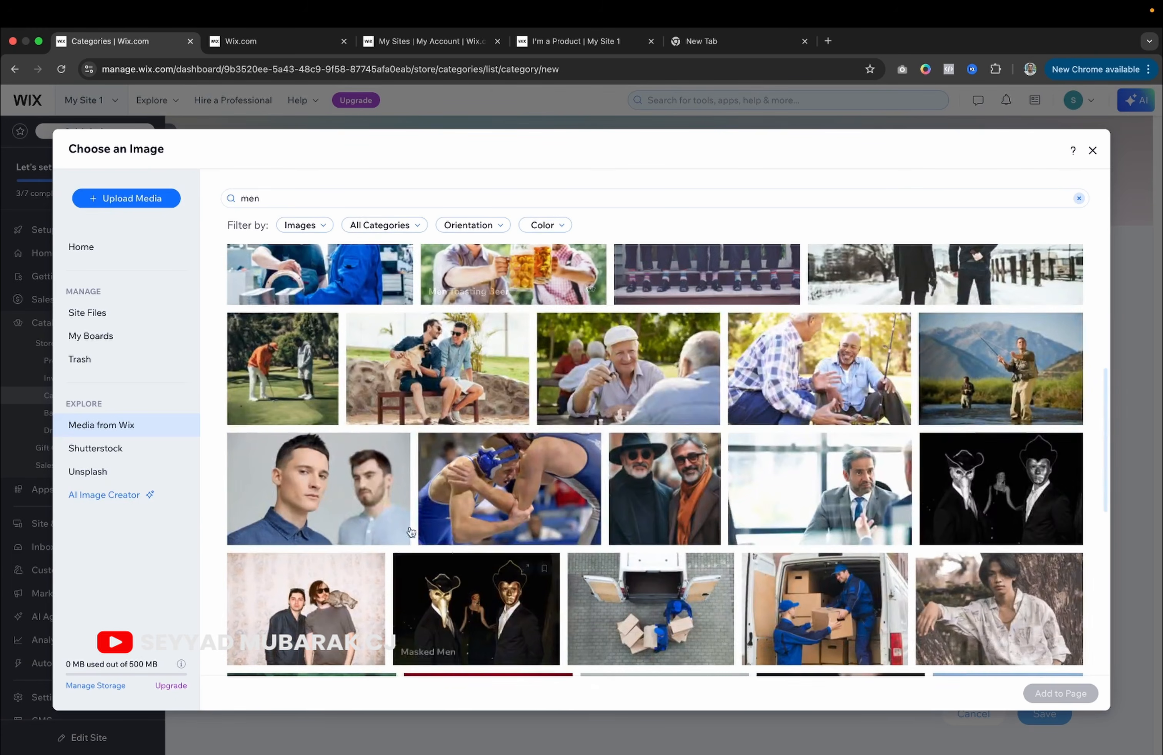
click(328, 493)
click(1044, 695)
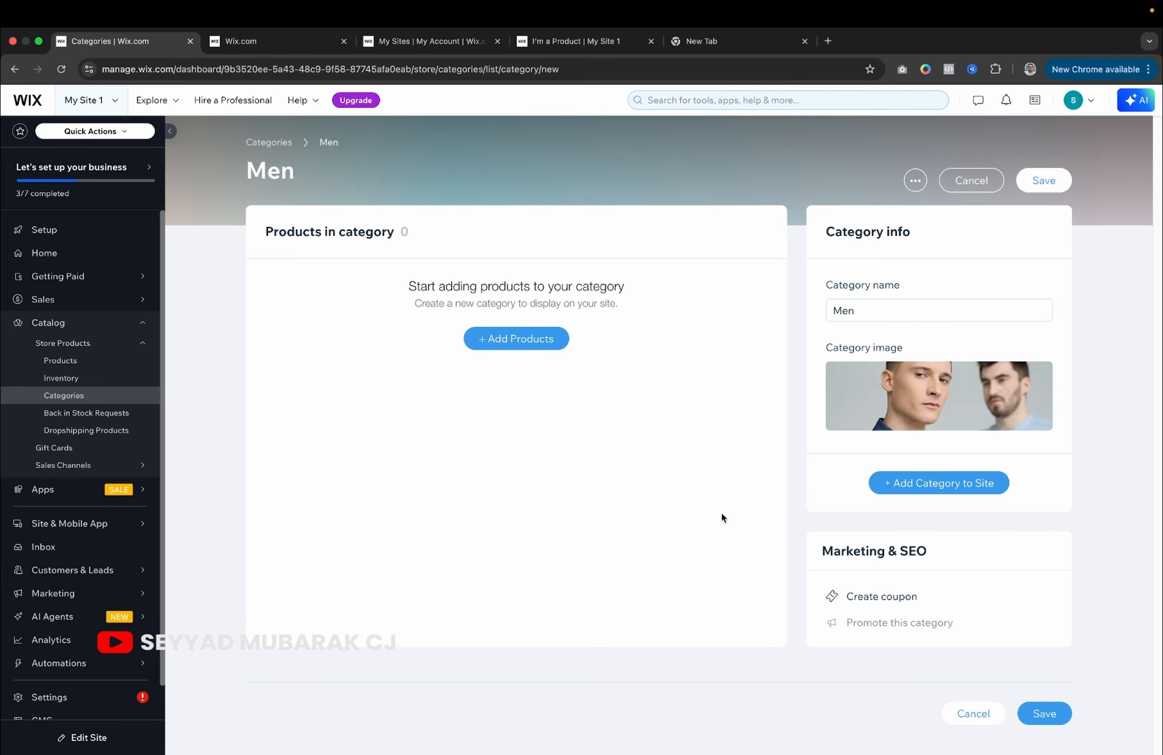
click(1038, 711)
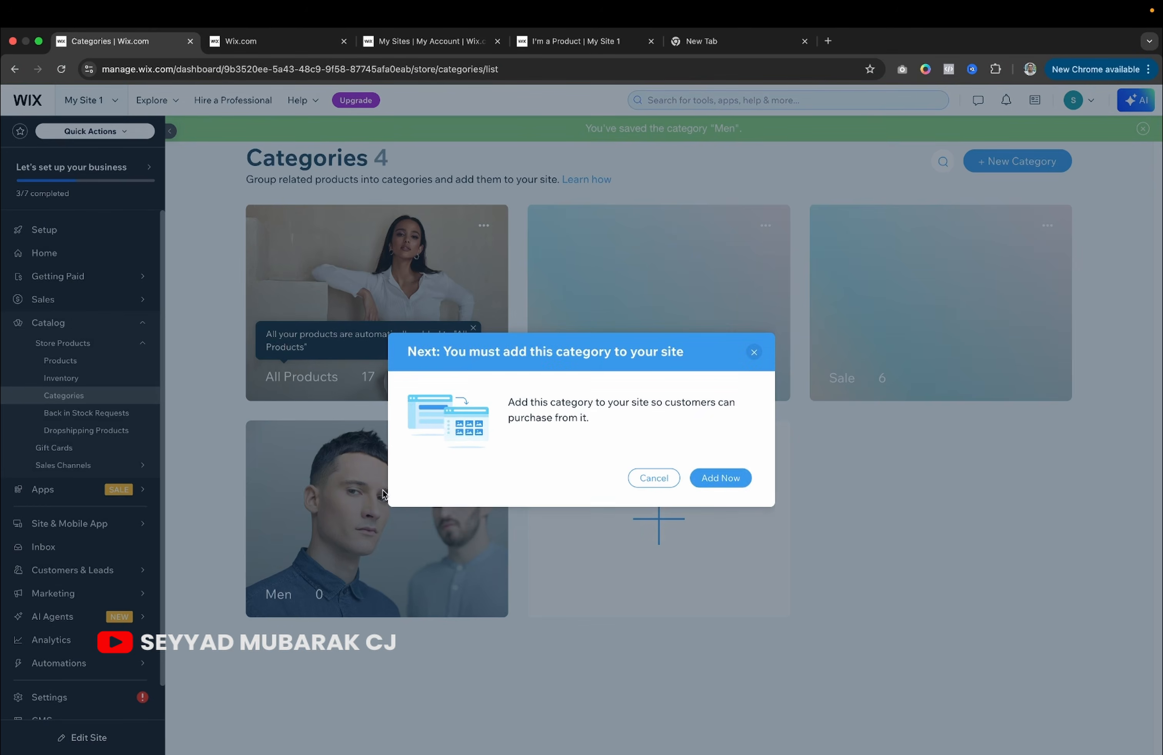
click(751, 356)
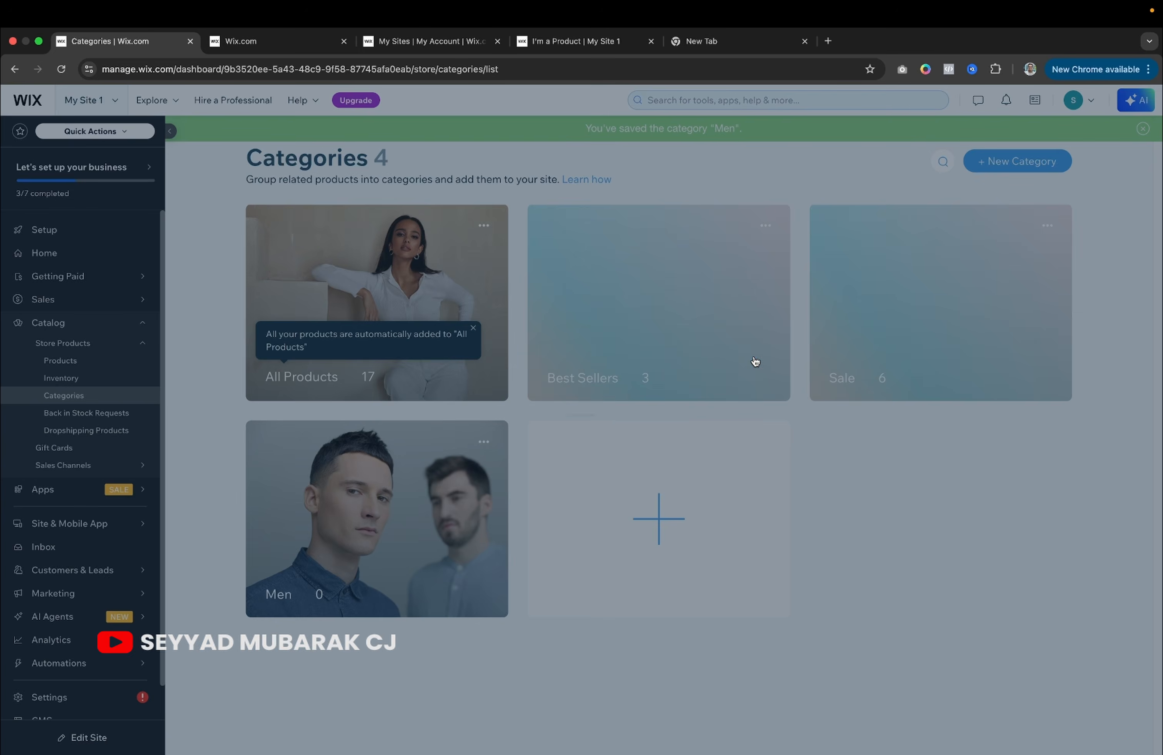
Add the brown bag and red shoes products to Men and save the category.
click(327, 533)
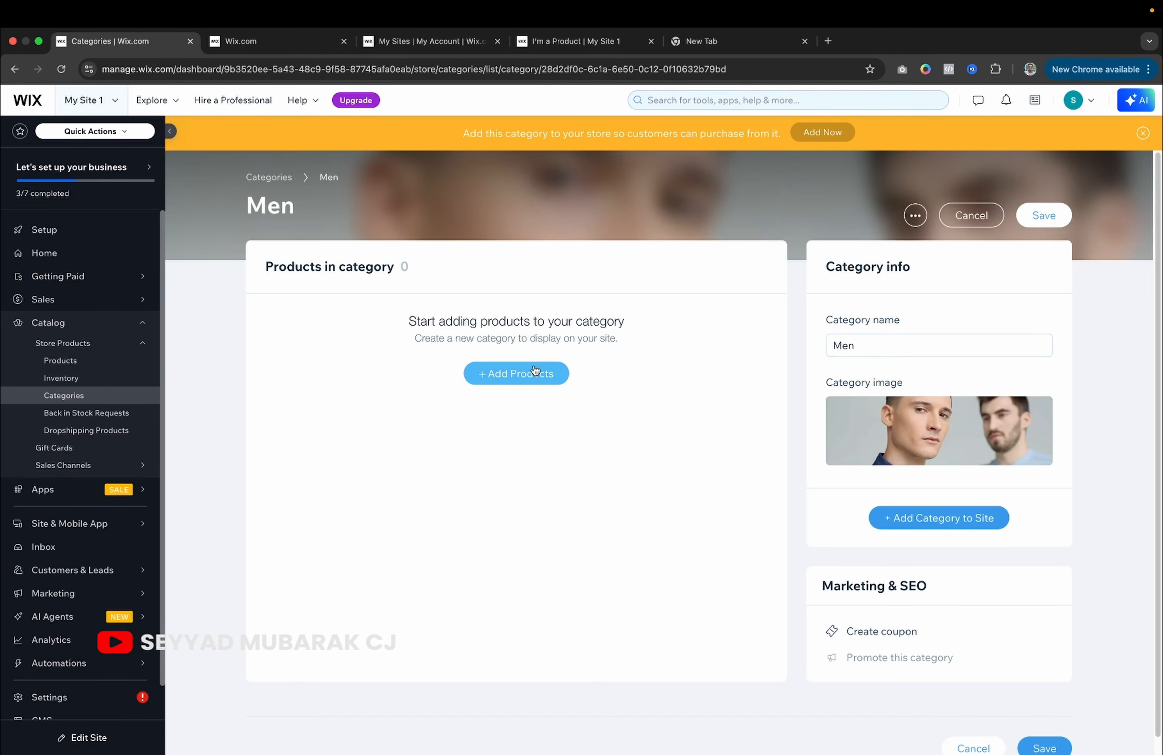
click(514, 371)
scroll(491, 442, down, 5)
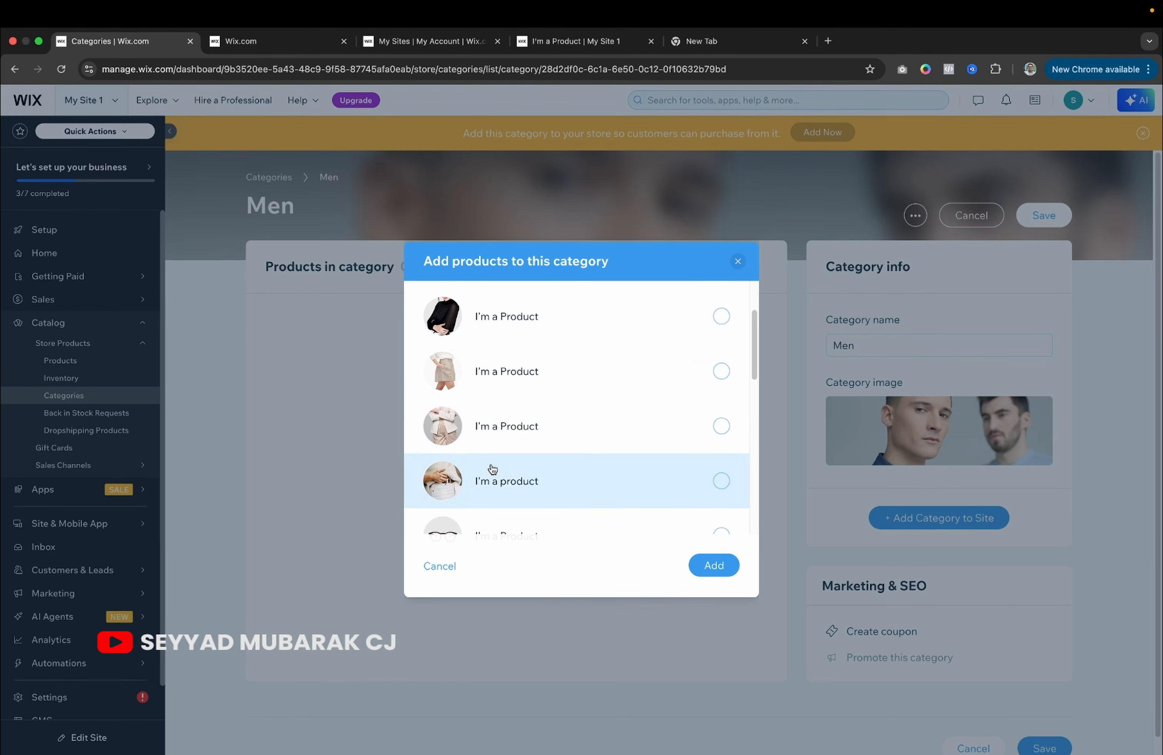
click(490, 450)
click(490, 490)
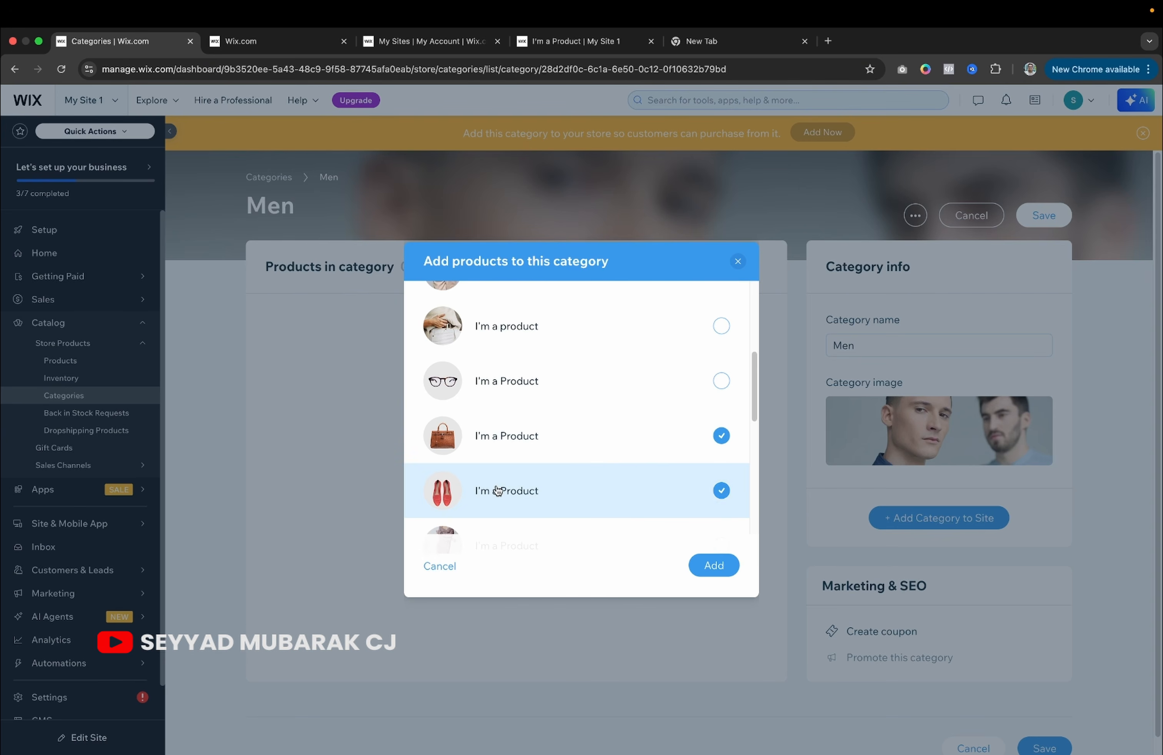
click(711, 567)
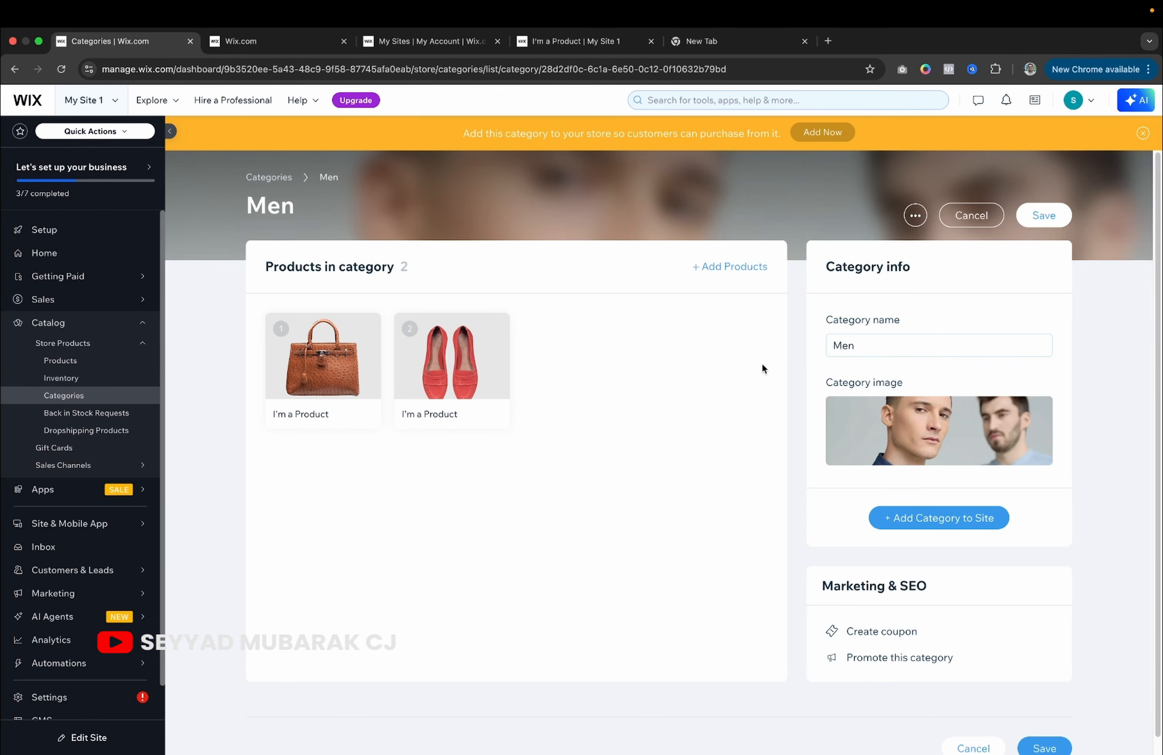
scroll(869, 472, down, 1)
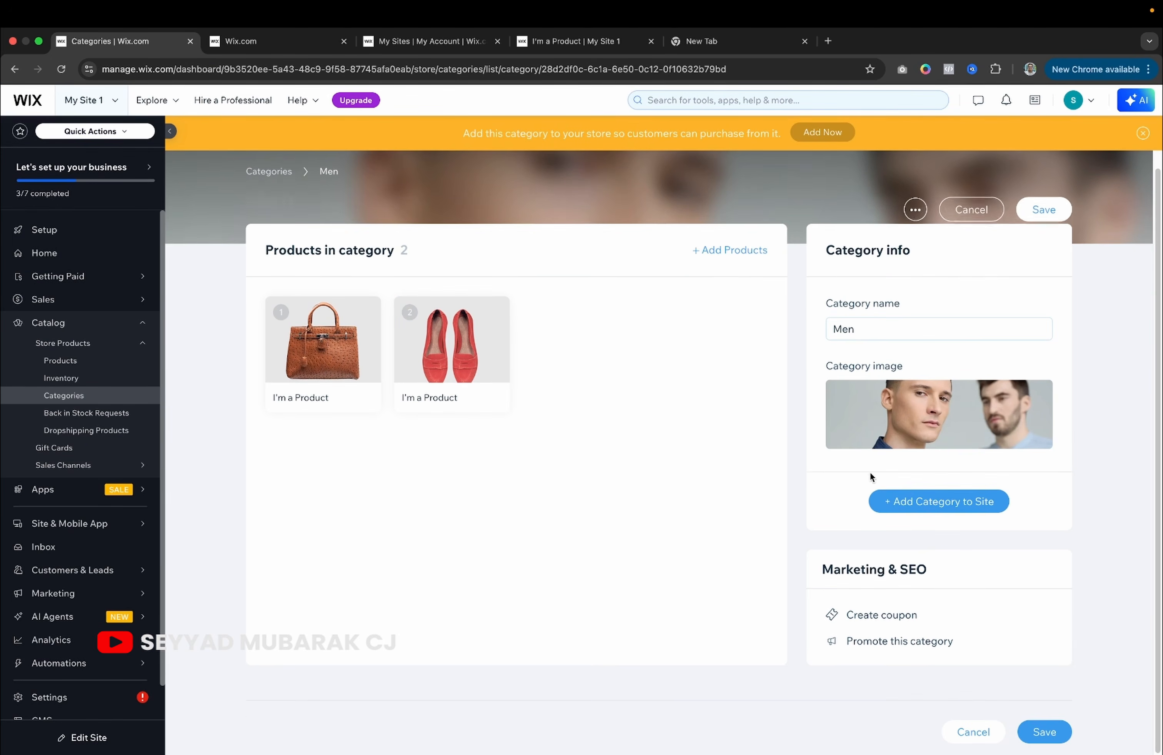
click(1039, 735)
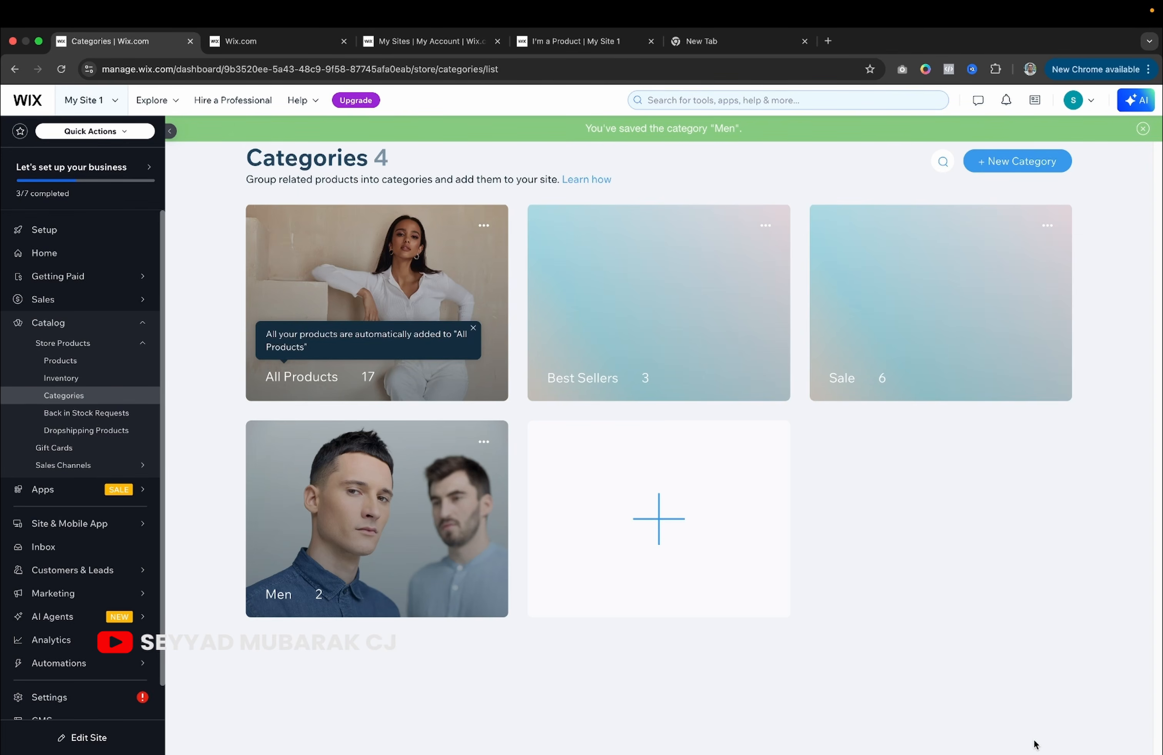
click(63, 361)
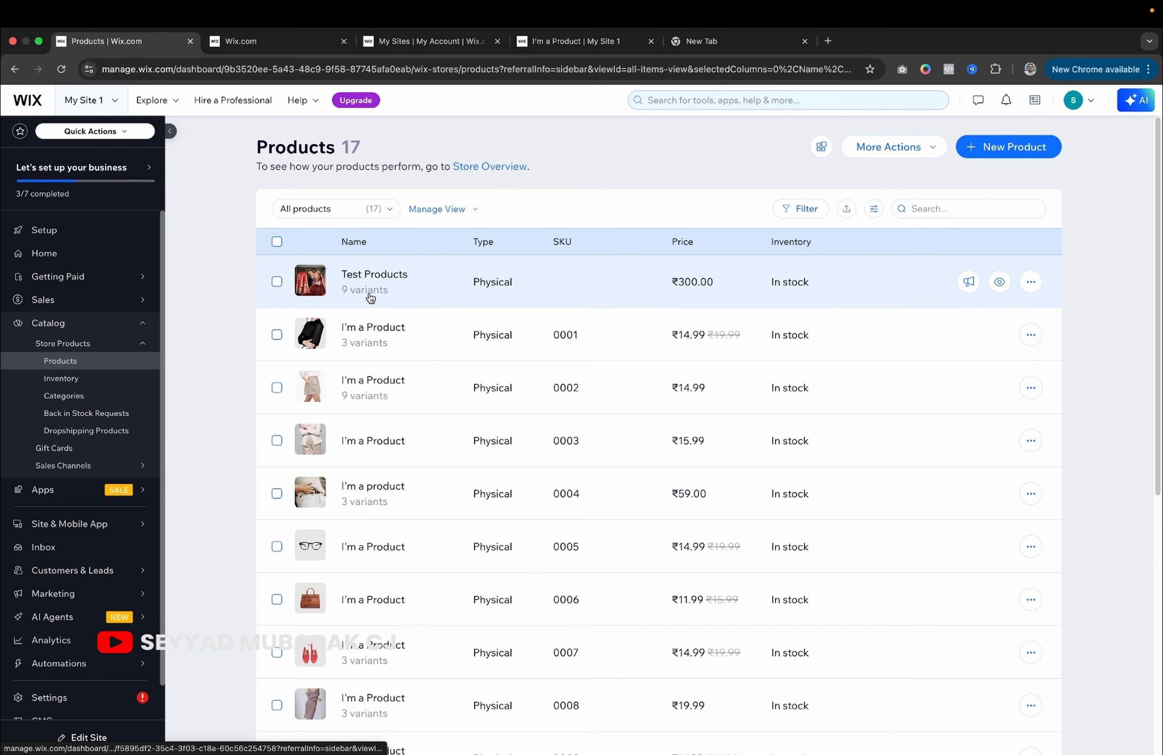
Open the Test Products item and scroll through its product details.
click(369, 295)
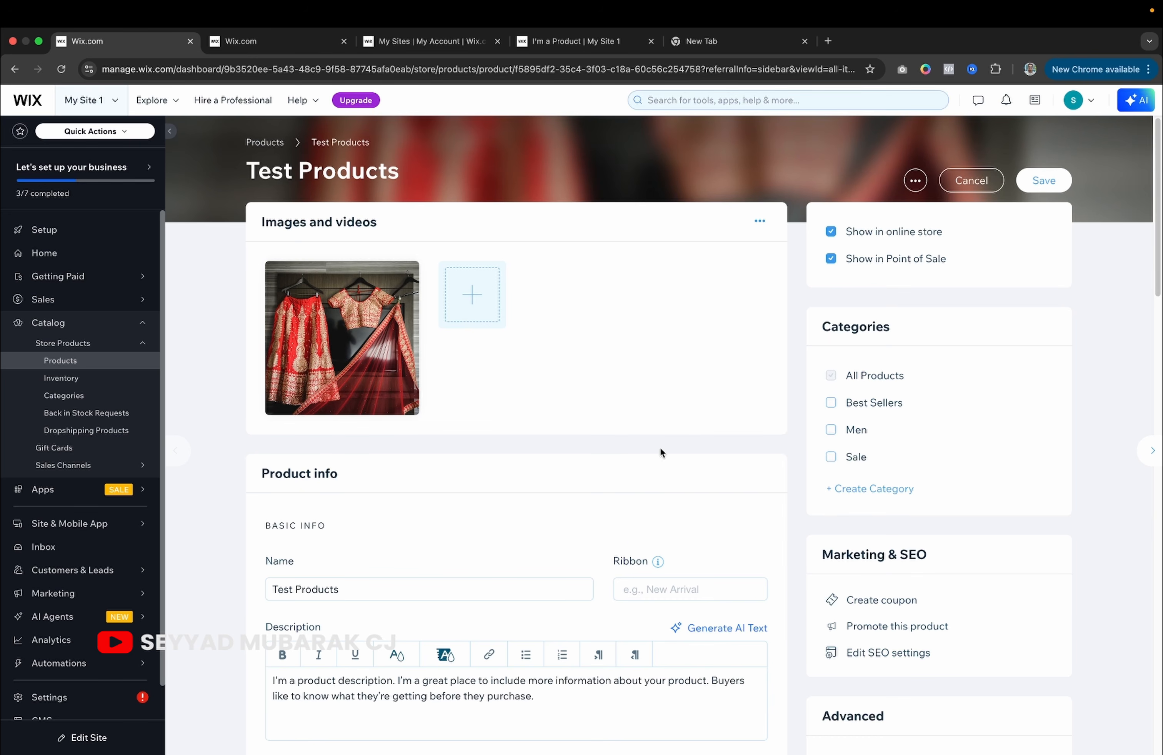
scroll(608, 493, down, 15)
scroll(608, 493, up, 12)
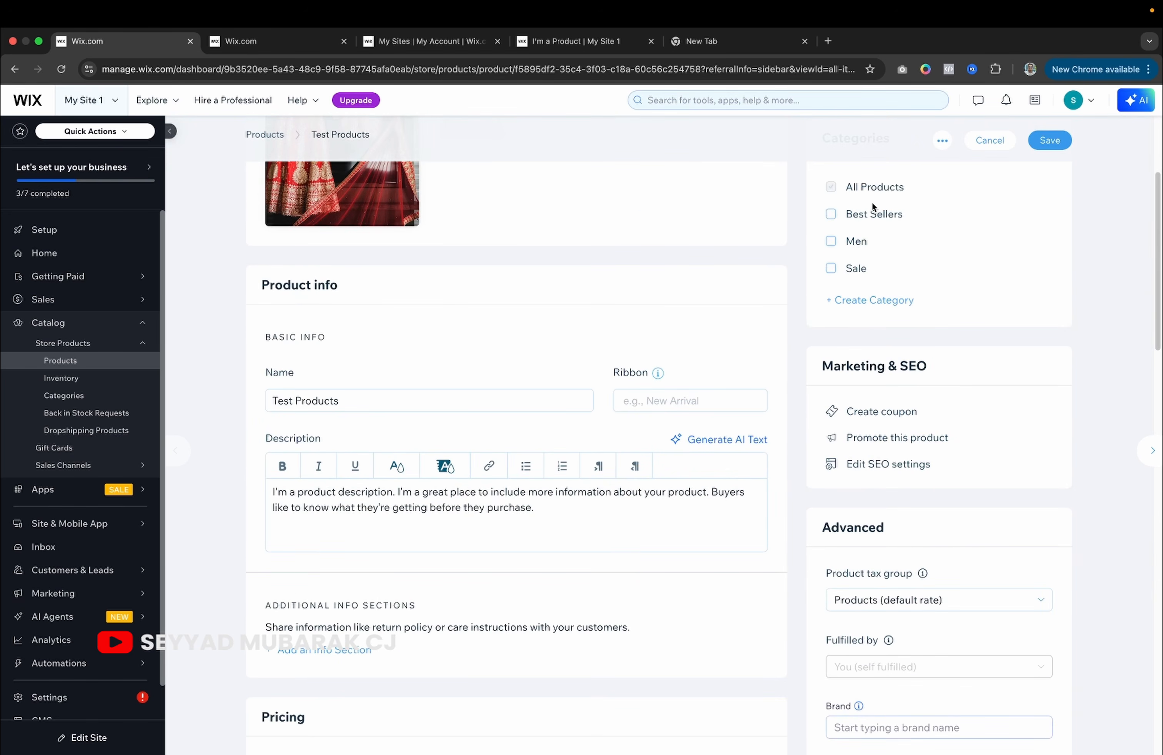
scroll(858, 381, down, 2)
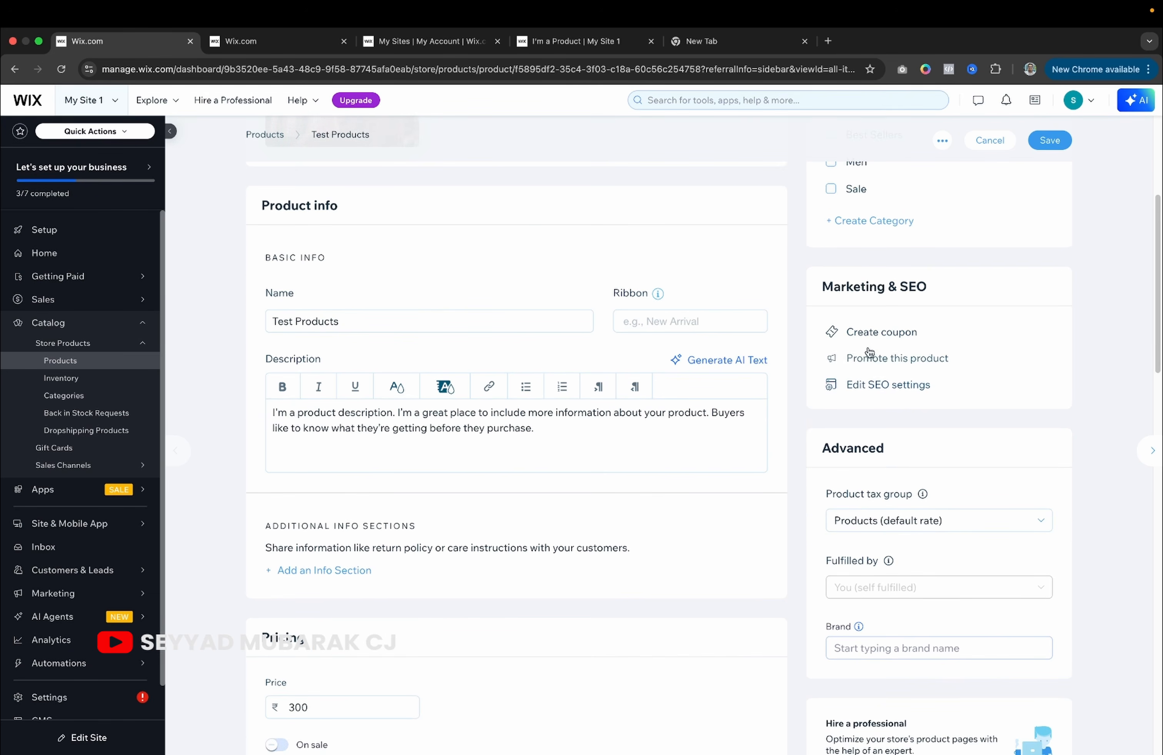
scroll(870, 377, down, 2)
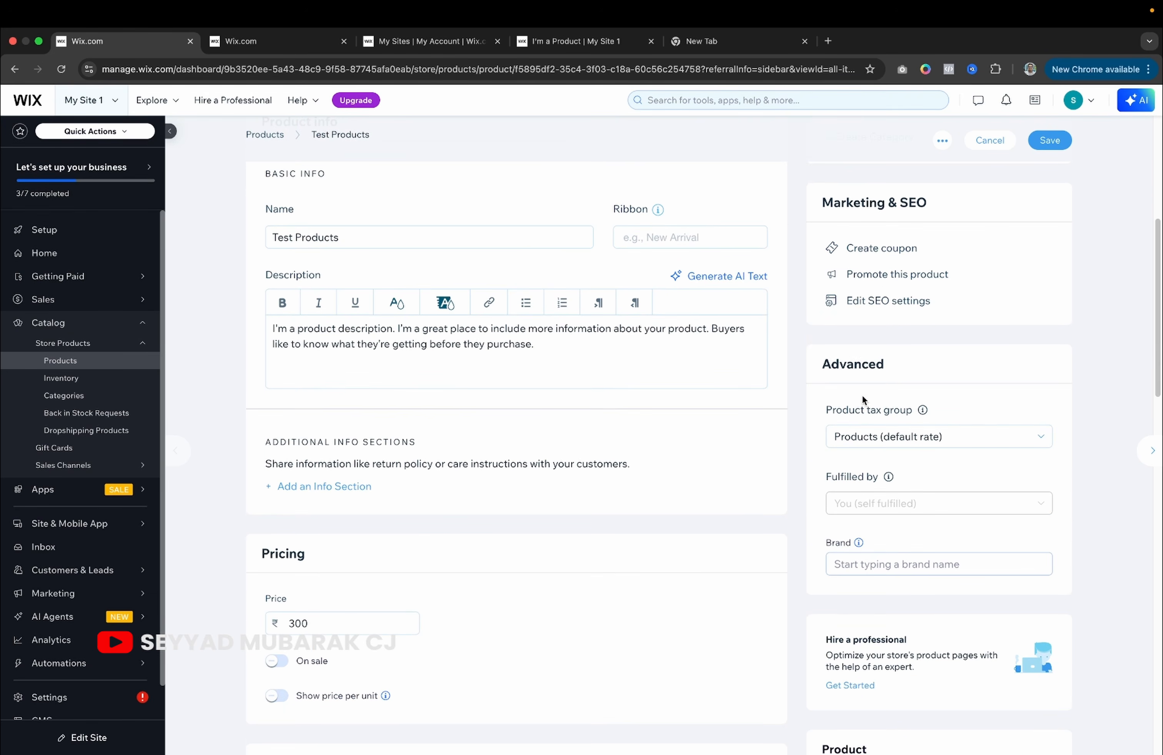
View the product's SEO settings, close the panel and return to the top.
click(880, 306)
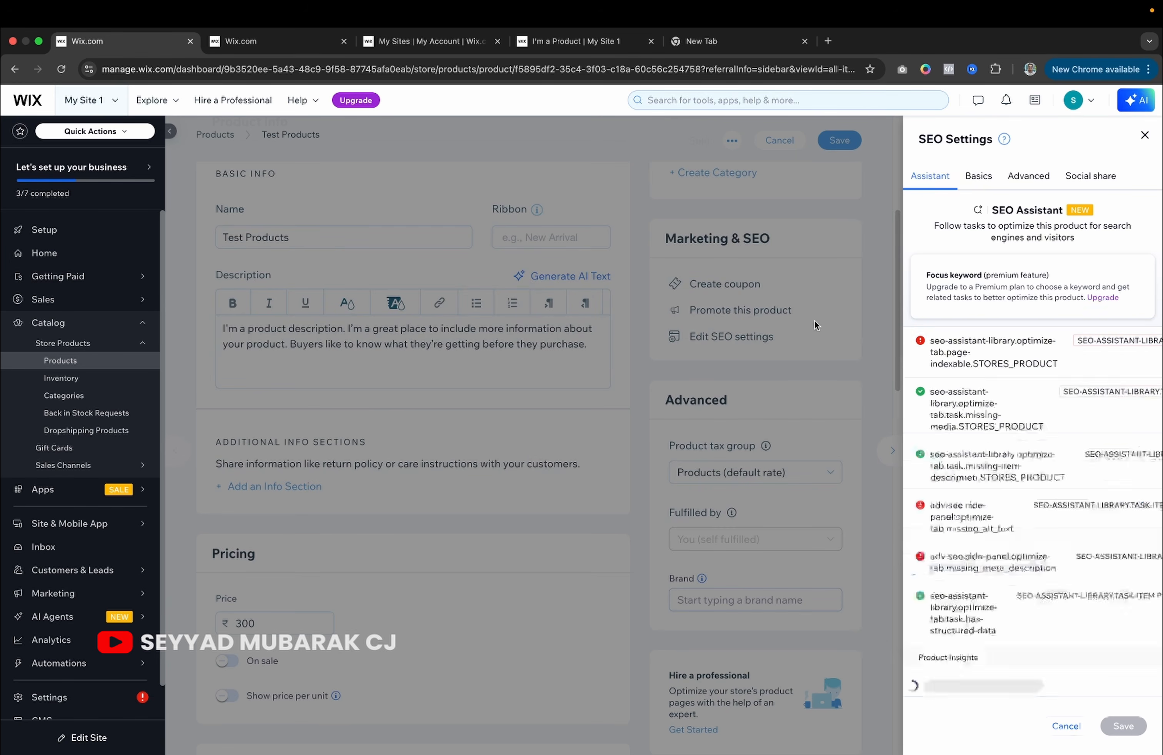
click(1145, 136)
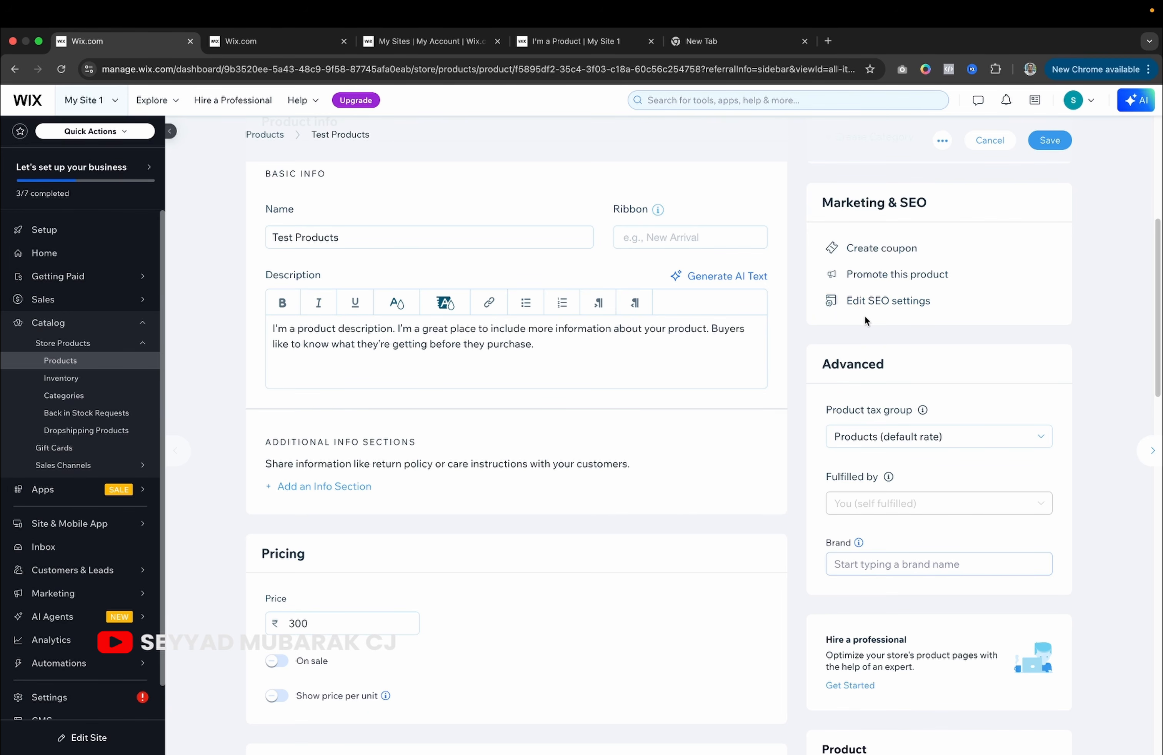
scroll(865, 316, up, 3)
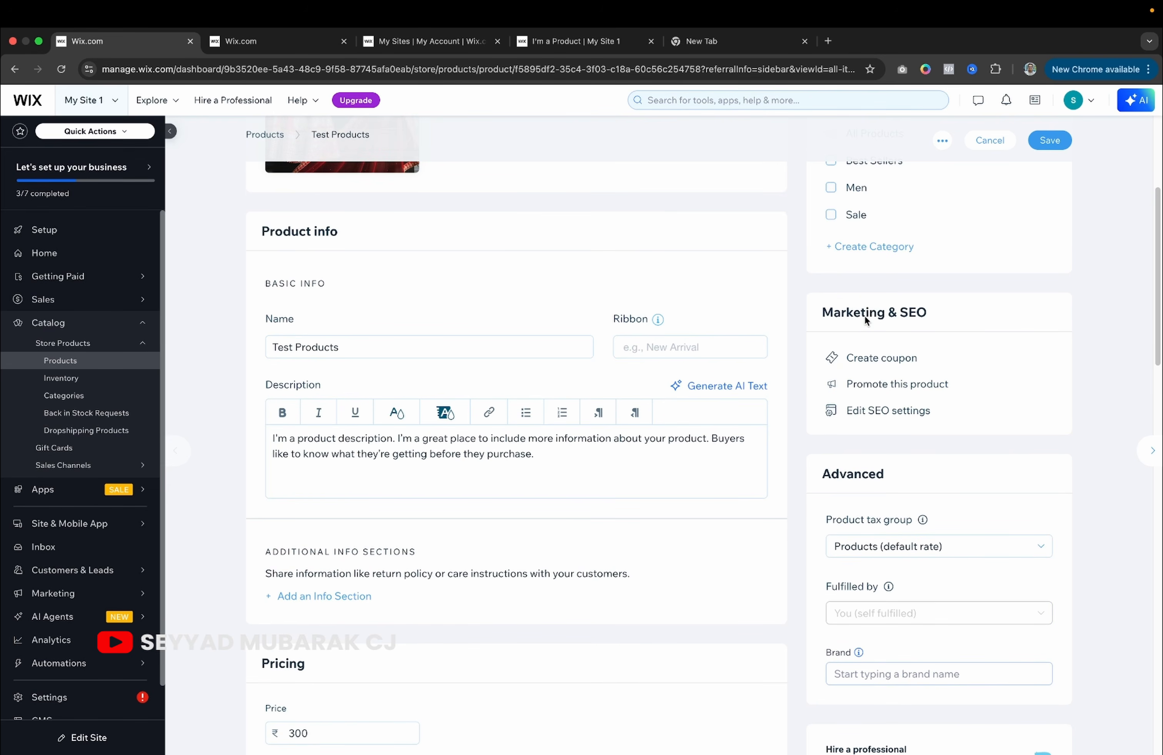
scroll(864, 315, up, 1)
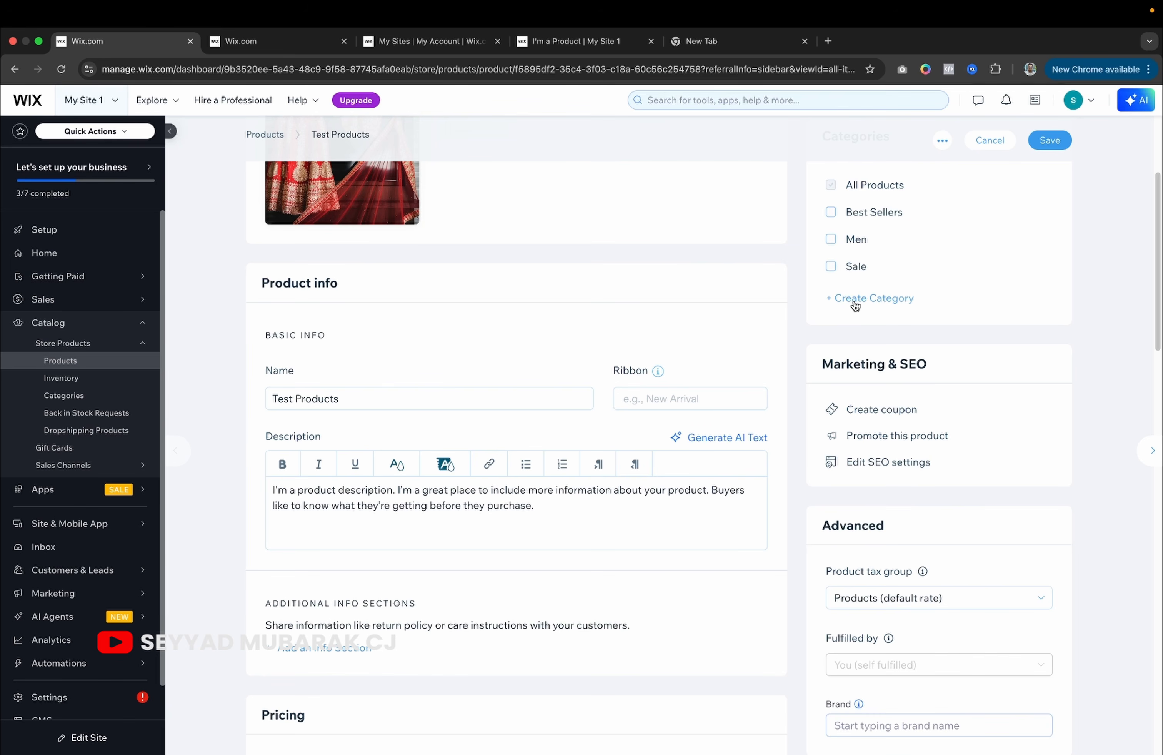
Create a 'women' category and assign Test Products to it.
click(855, 300)
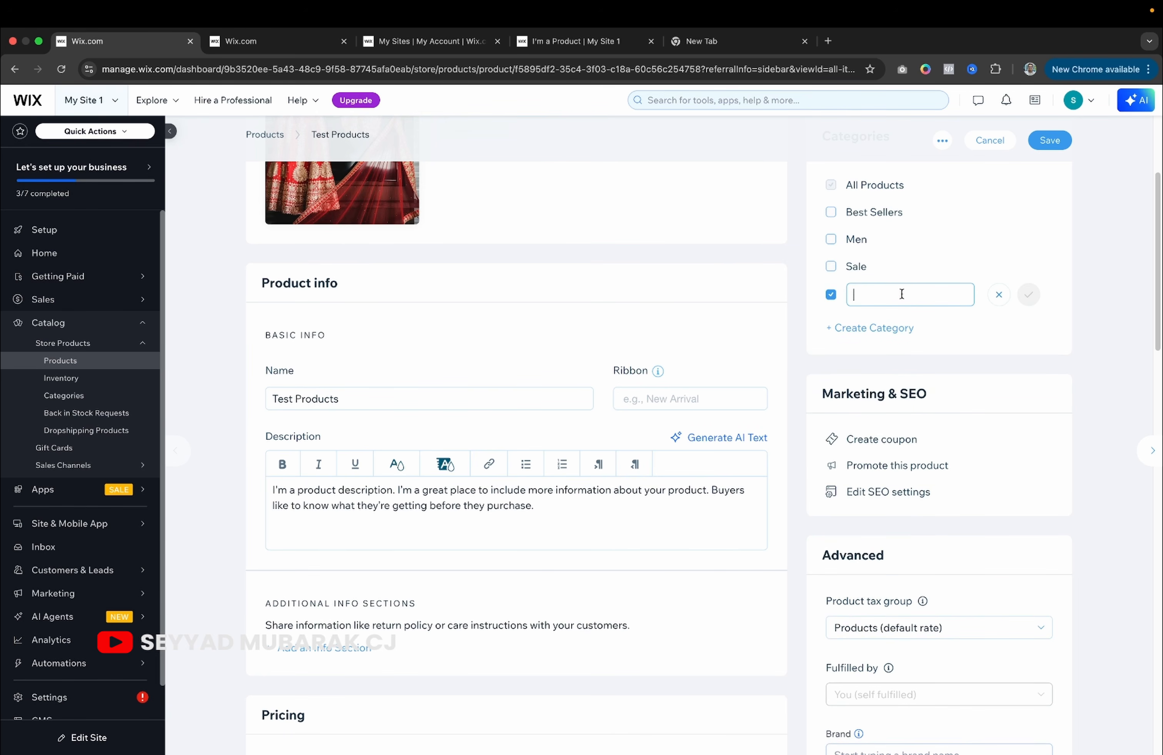
text(women)
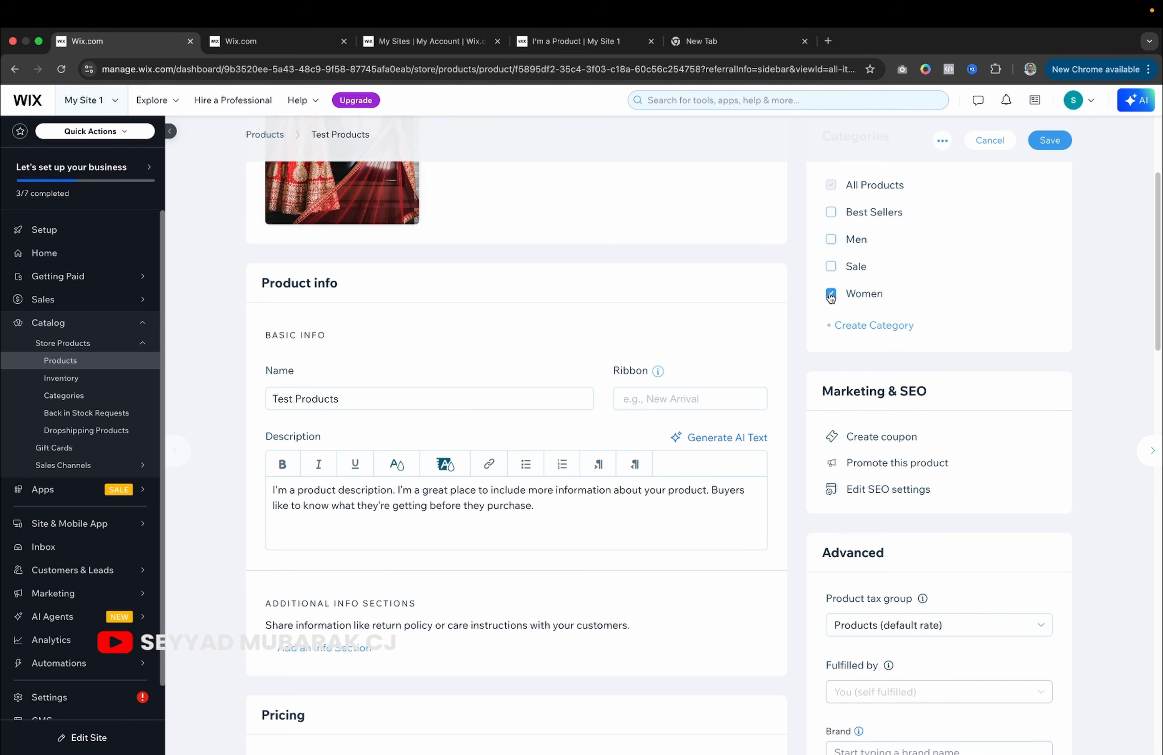
click(830, 294)
click(831, 294)
Check the tax group and brand fields unchanged, then save Test Products.
scroll(901, 401, down, 4)
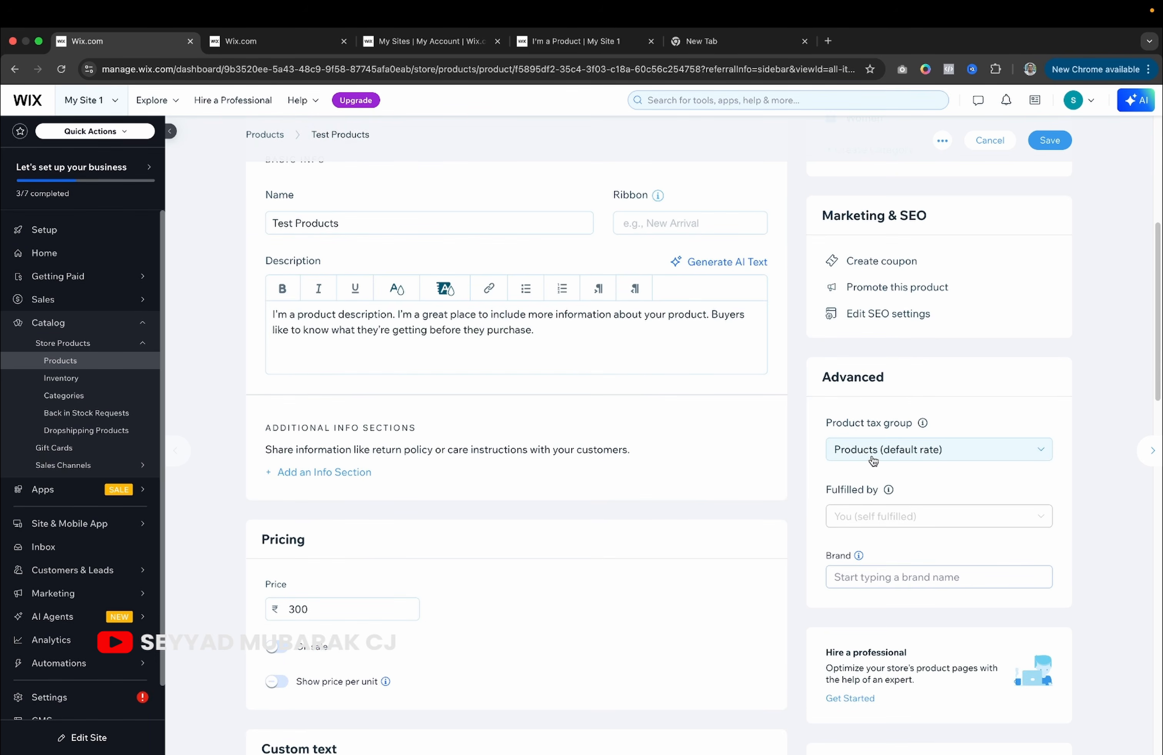
click(874, 457)
click(1012, 410)
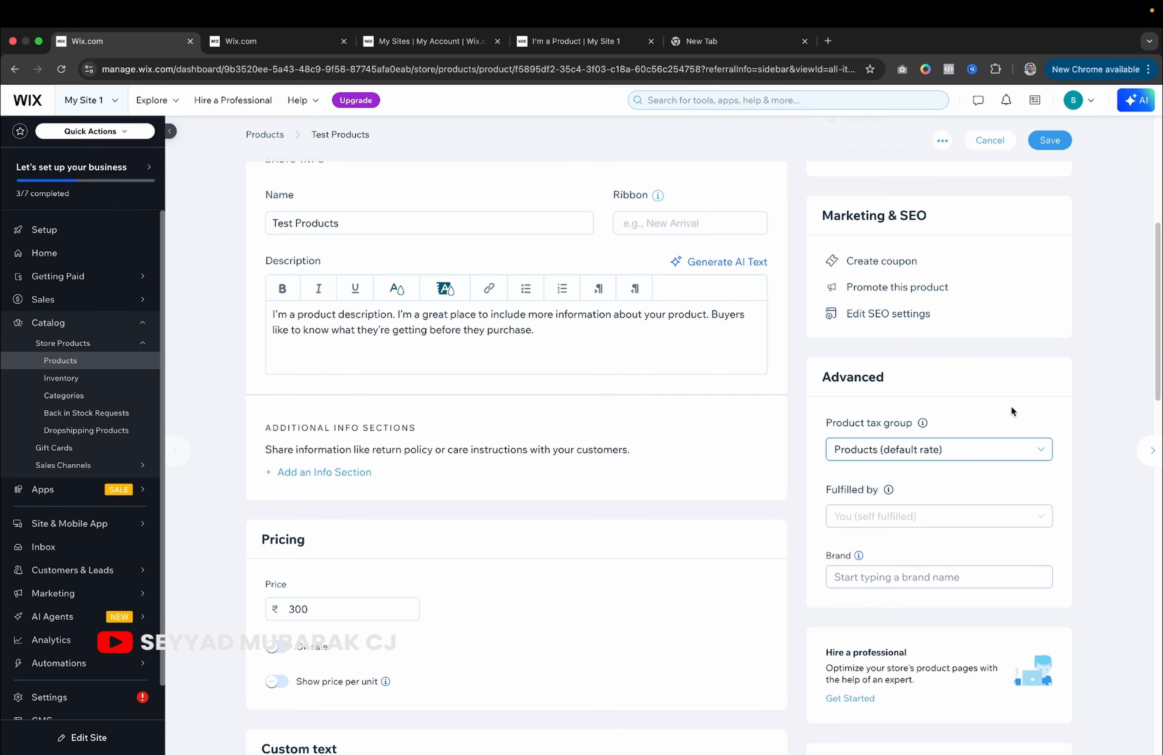
click(956, 515)
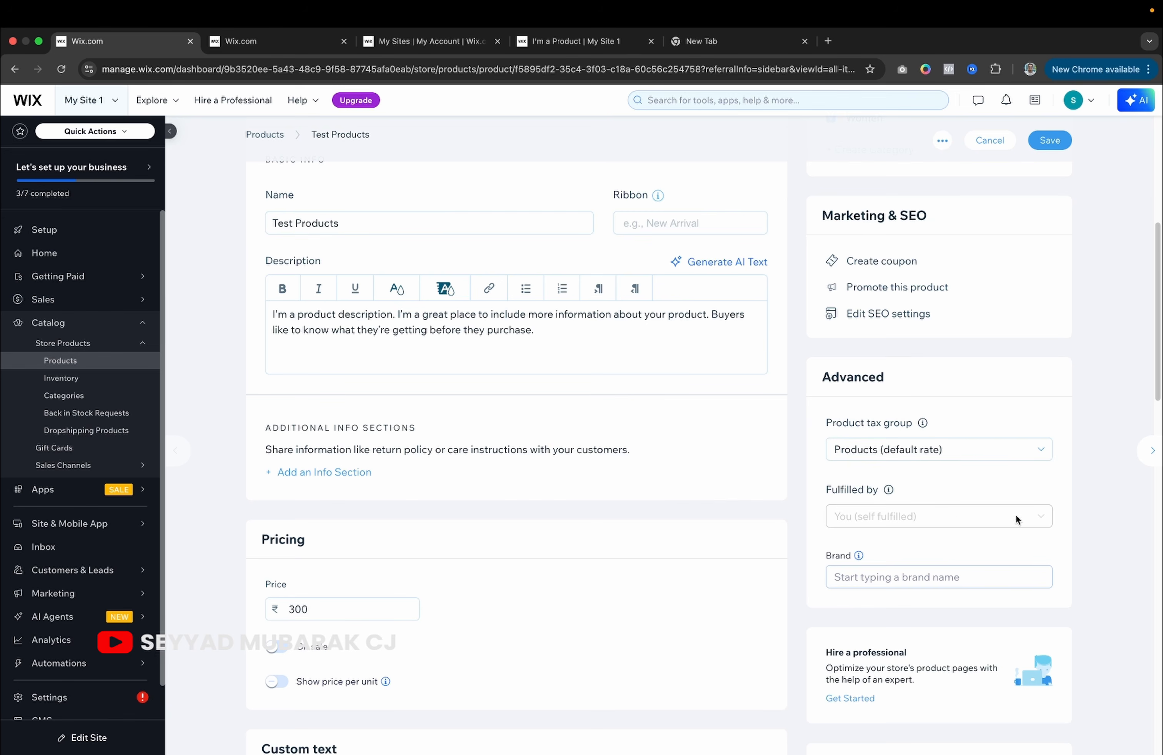
scroll(956, 517, down, 3)
click(943, 430)
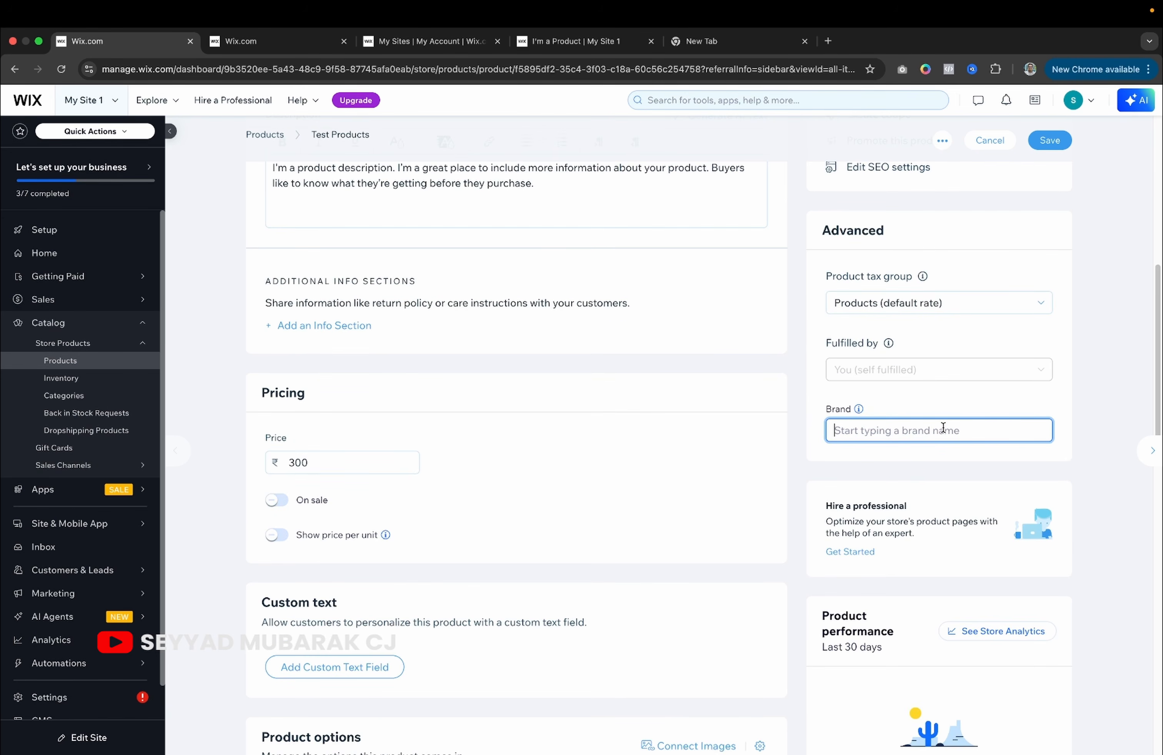
scroll(953, 488, down, 7)
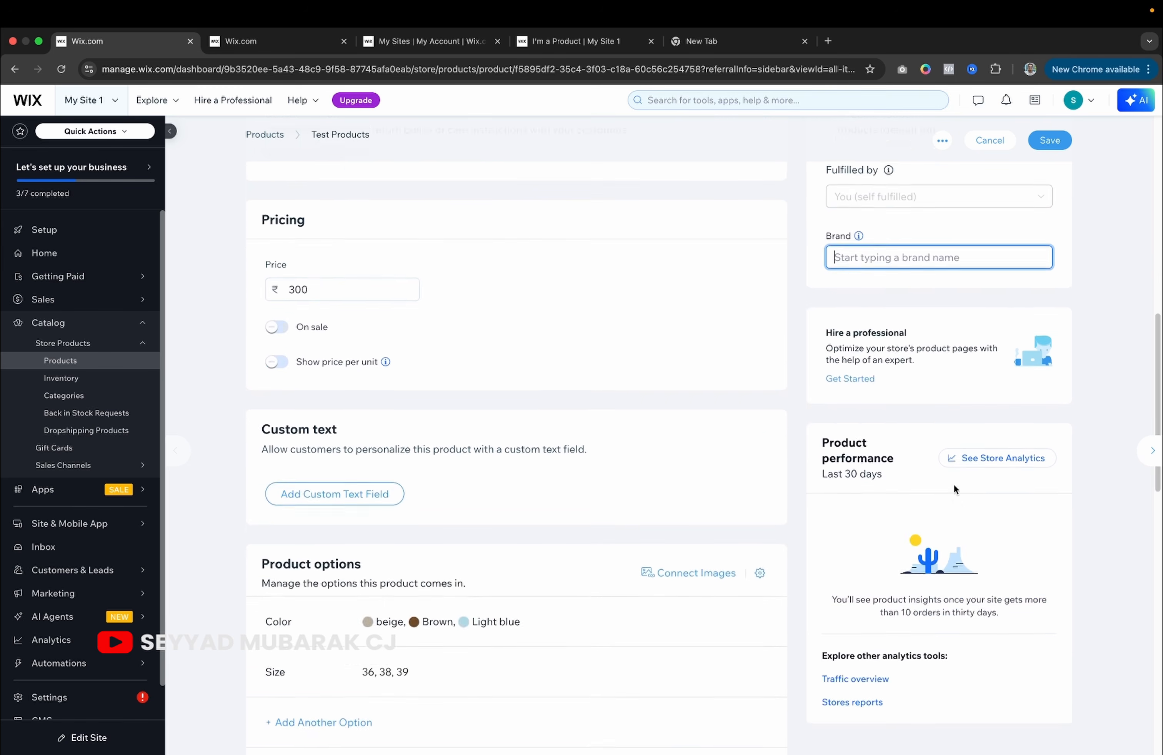
click(1049, 140)
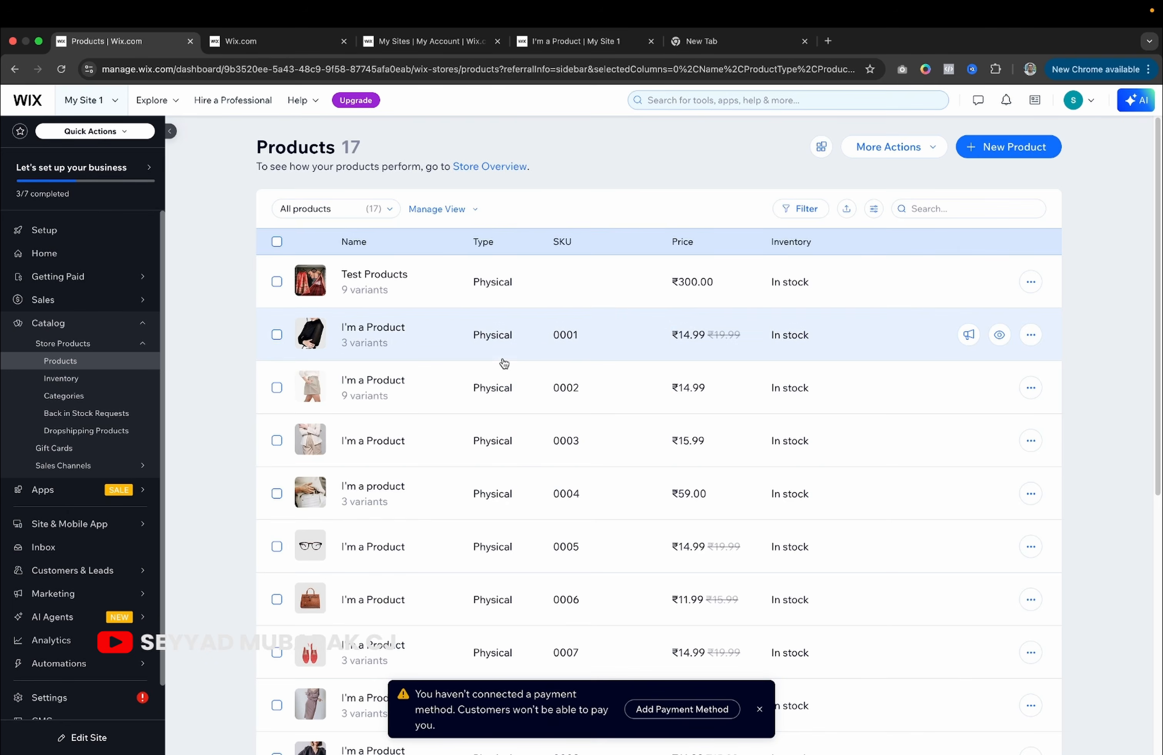
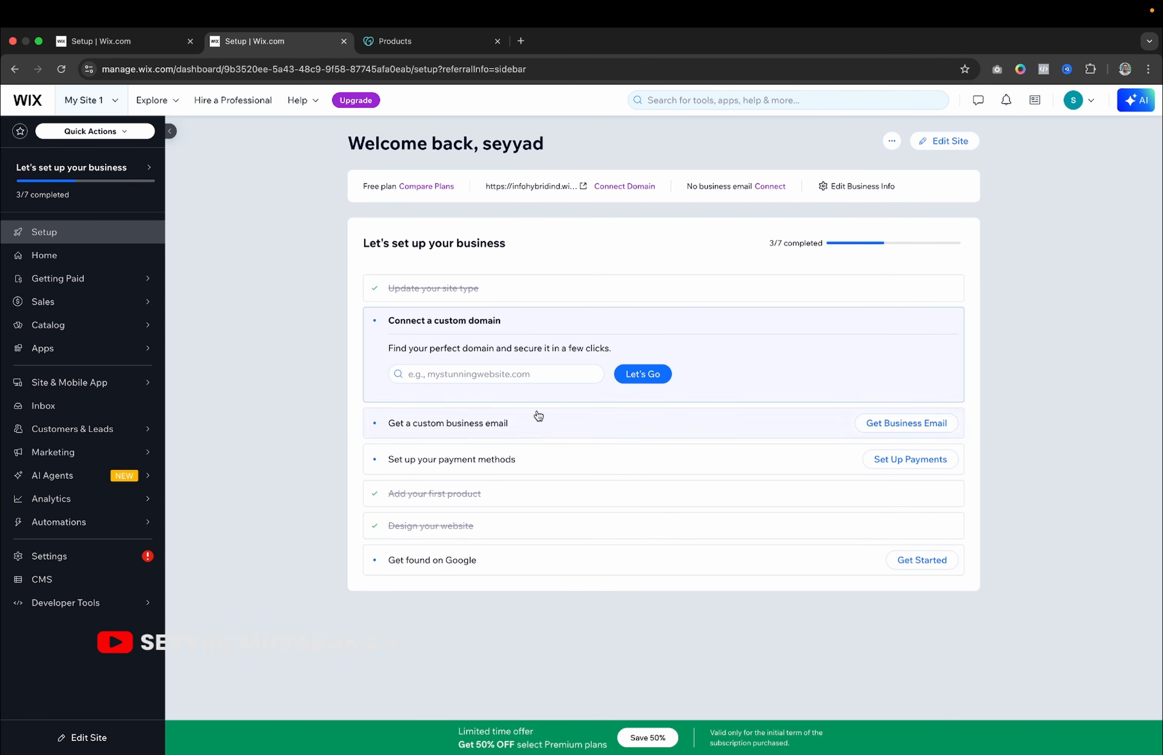
Look up codeparcel.shop as the custom domain and, finding it taken, claim it as already owned.
click(531, 377)
text(codeparcel.shop)
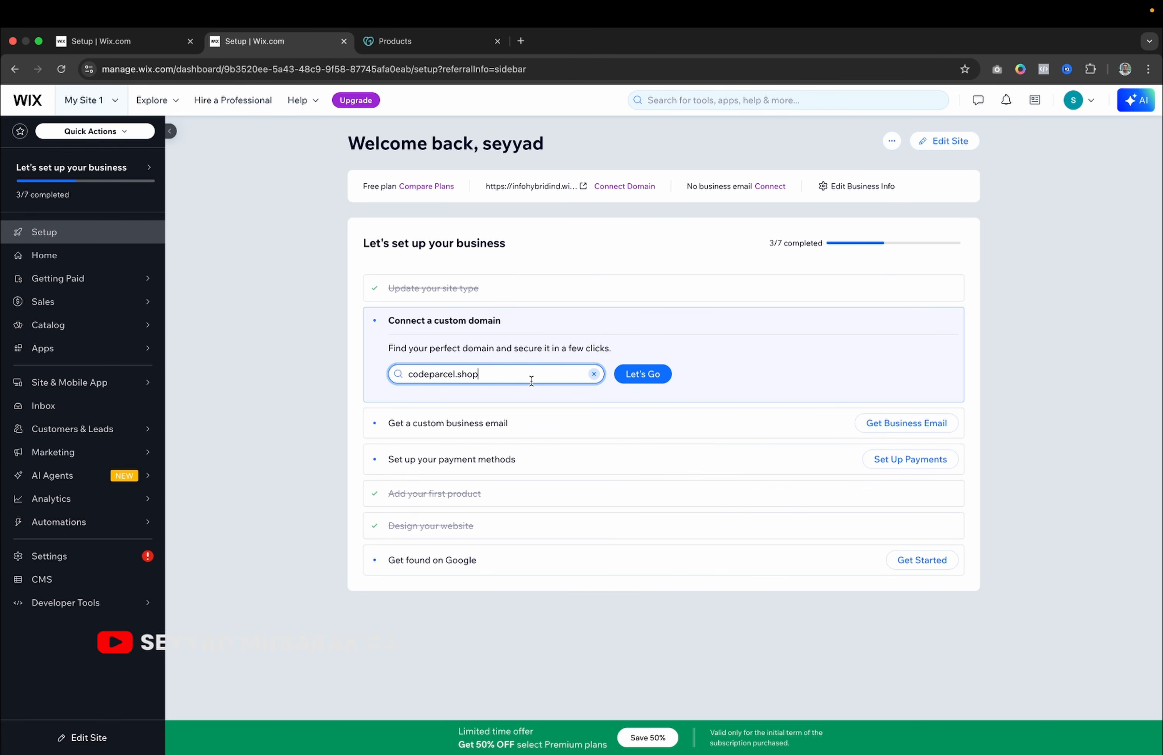
click(637, 378)
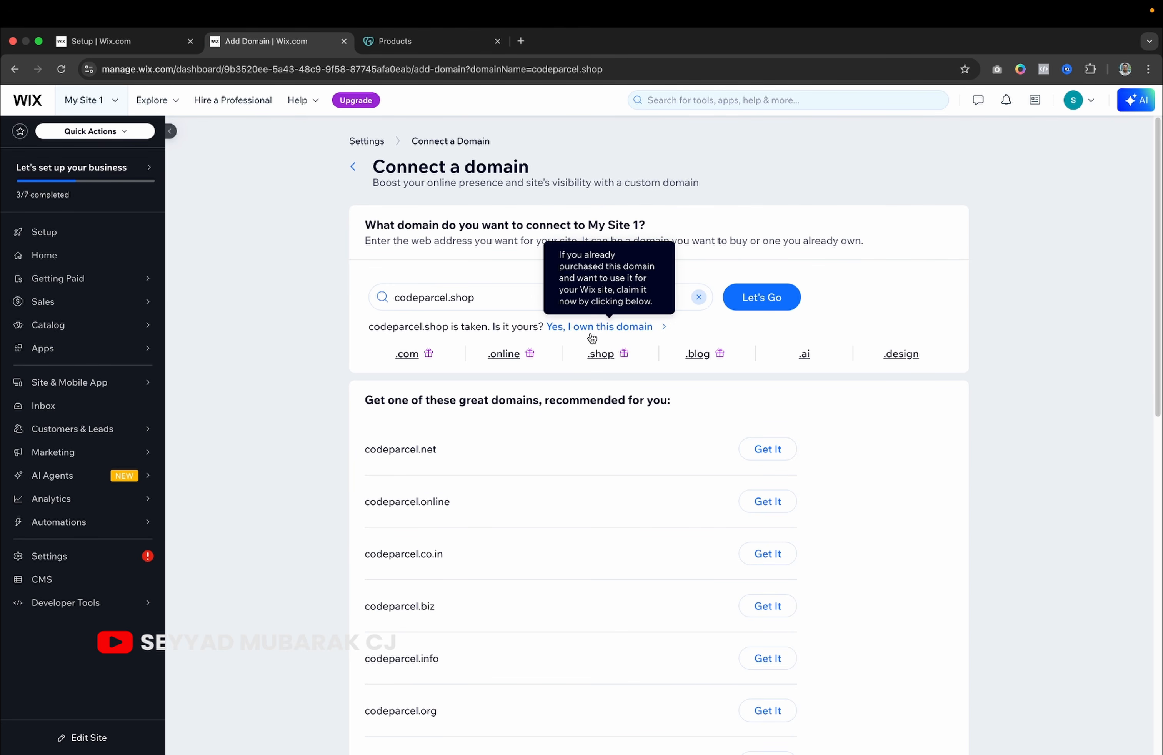
click(610, 328)
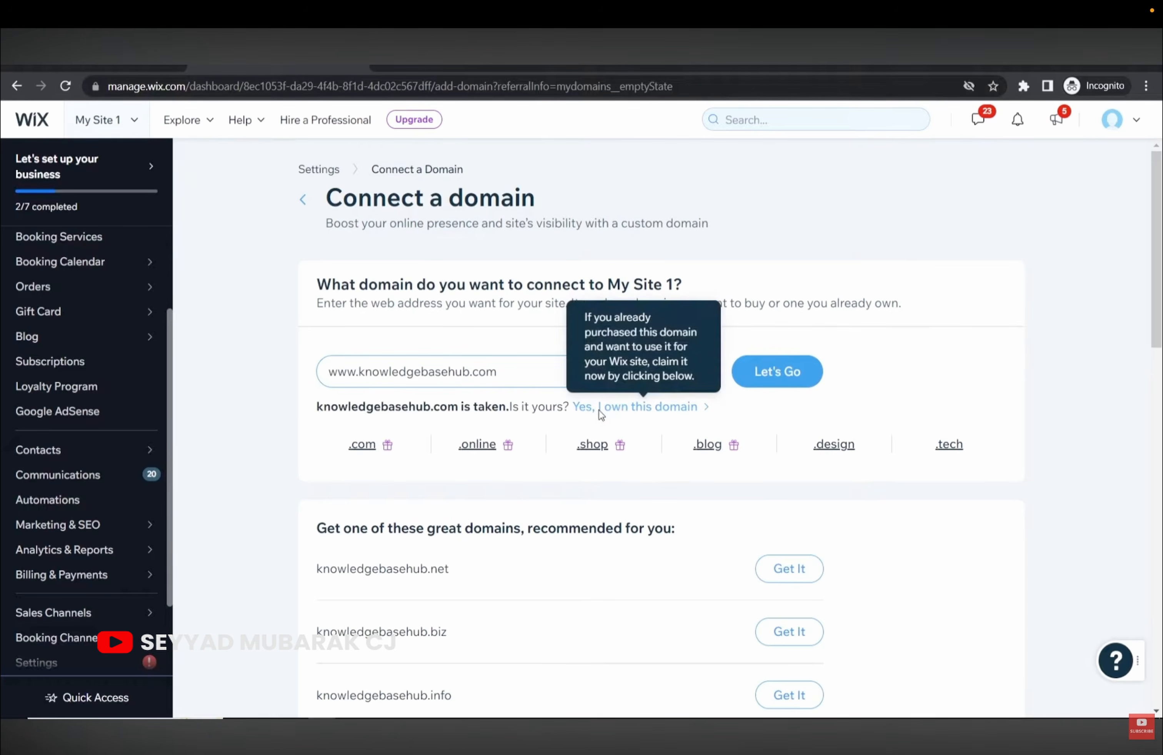
Claim knowledgebasehub.com as an already owned domain, with GoDaddy detected as provider.
click(606, 409)
drag(509, 354, 845, 358)
click(848, 360)
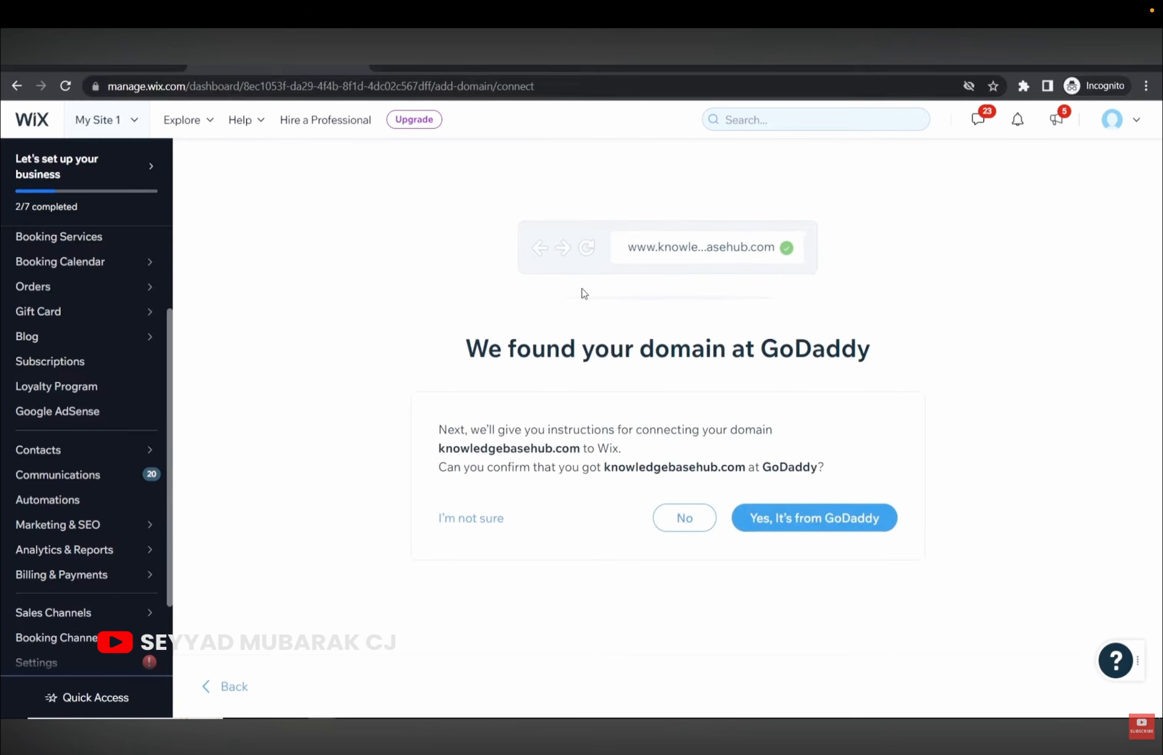
drag(760, 356, 870, 354)
click(854, 343)
Confirm the domain is from GoDaddy and start the step-by-step nameserver video guide.
click(804, 515)
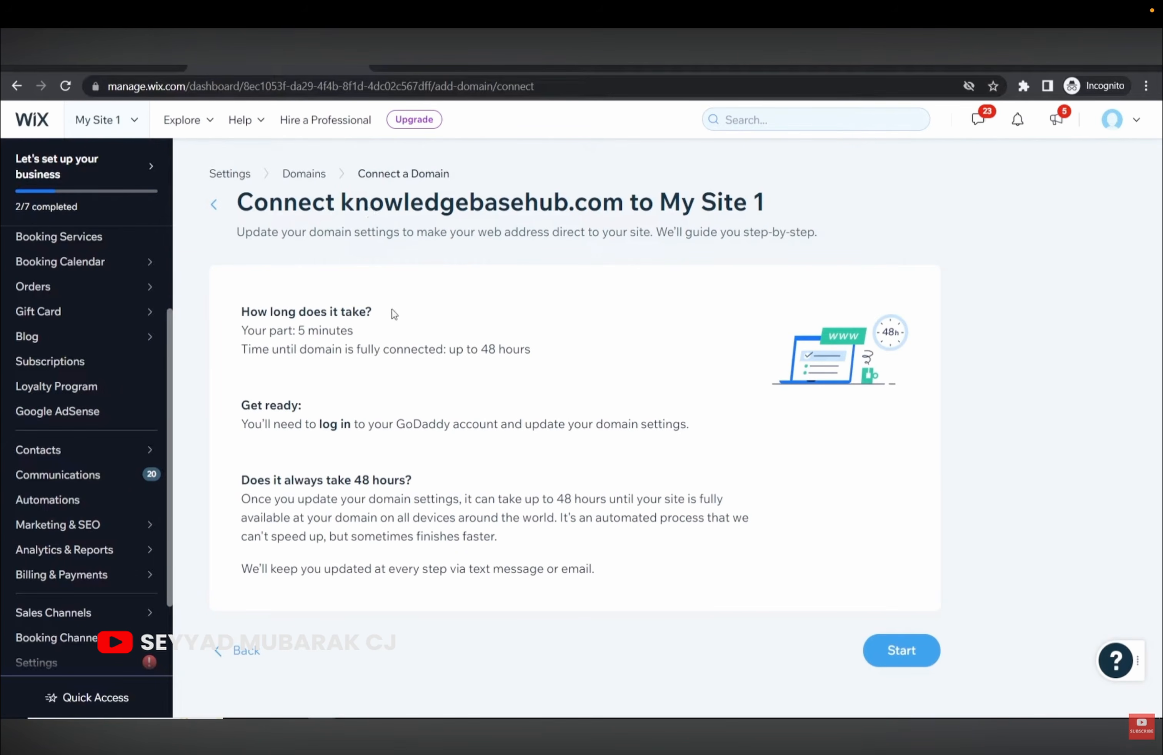
drag(548, 356, 481, 352)
click(490, 372)
click(896, 651)
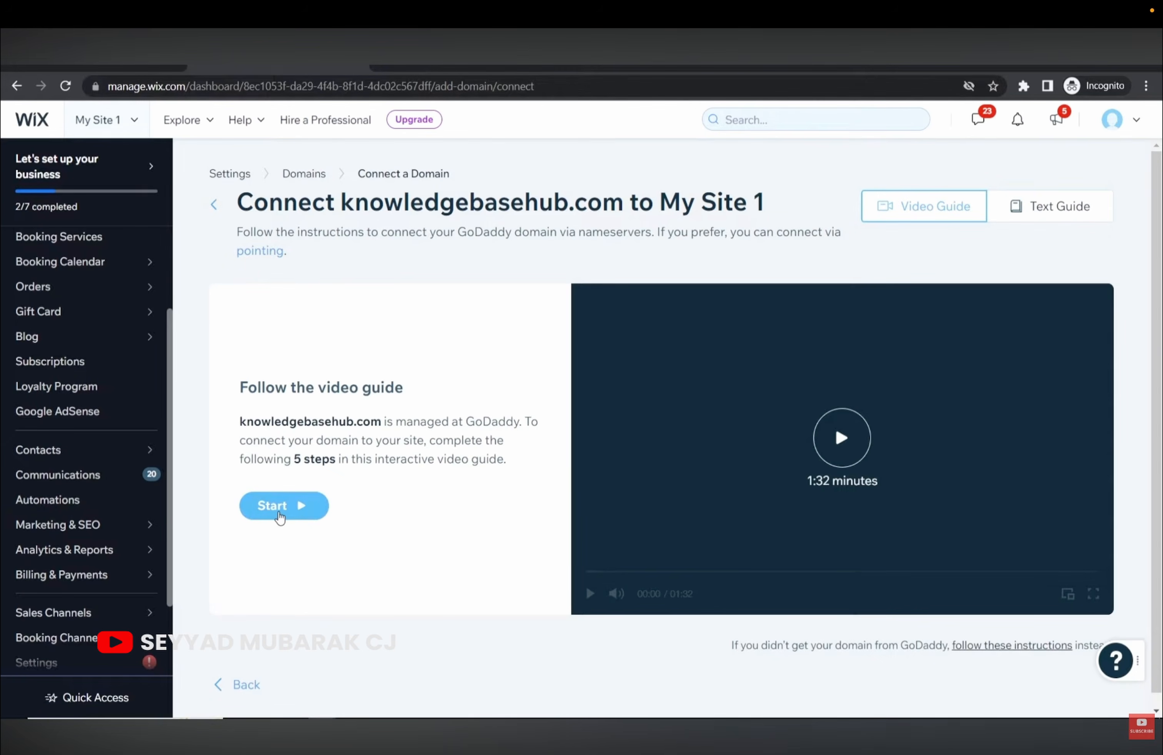
click(279, 513)
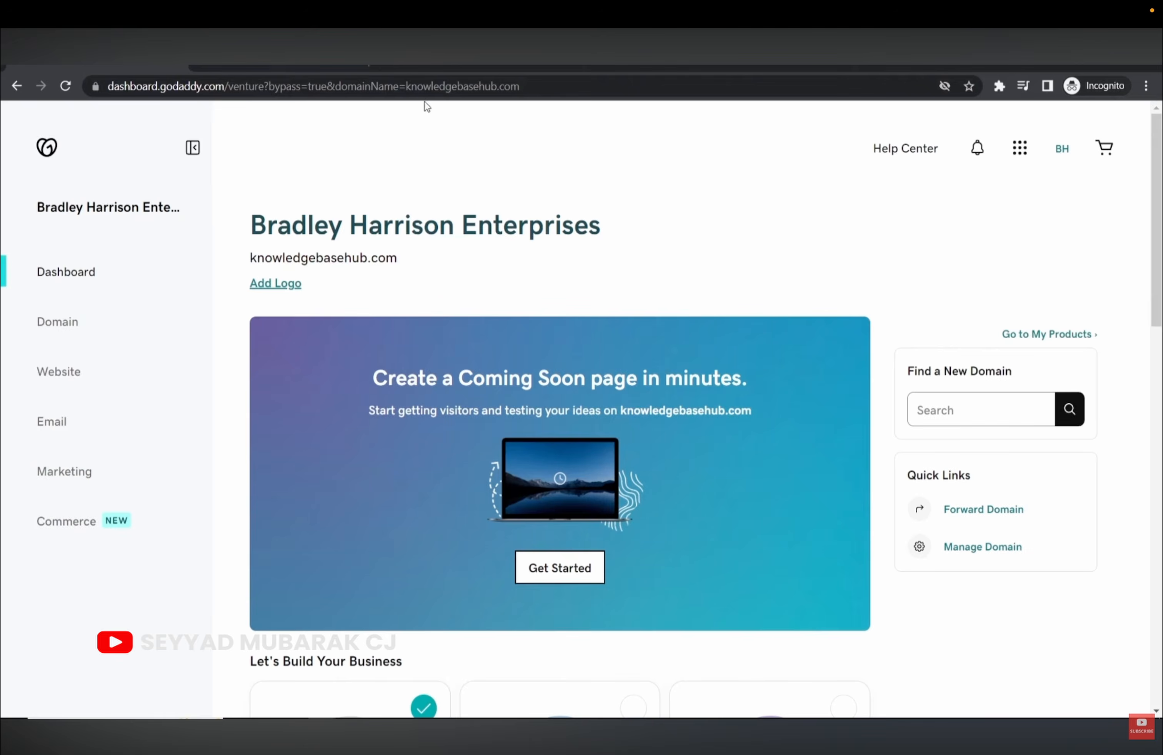
Open the DNS settings for knowledgebasehub.com from the GoDaddy dashboard.
click(287, 53)
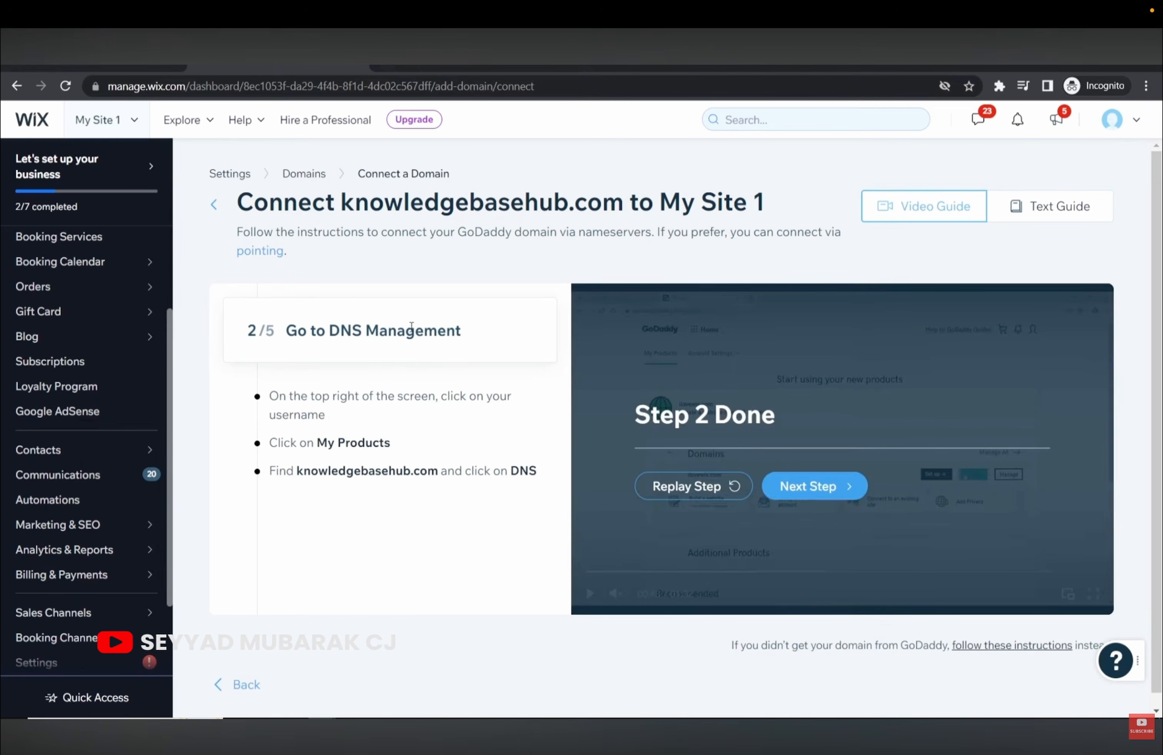
click(112, 54)
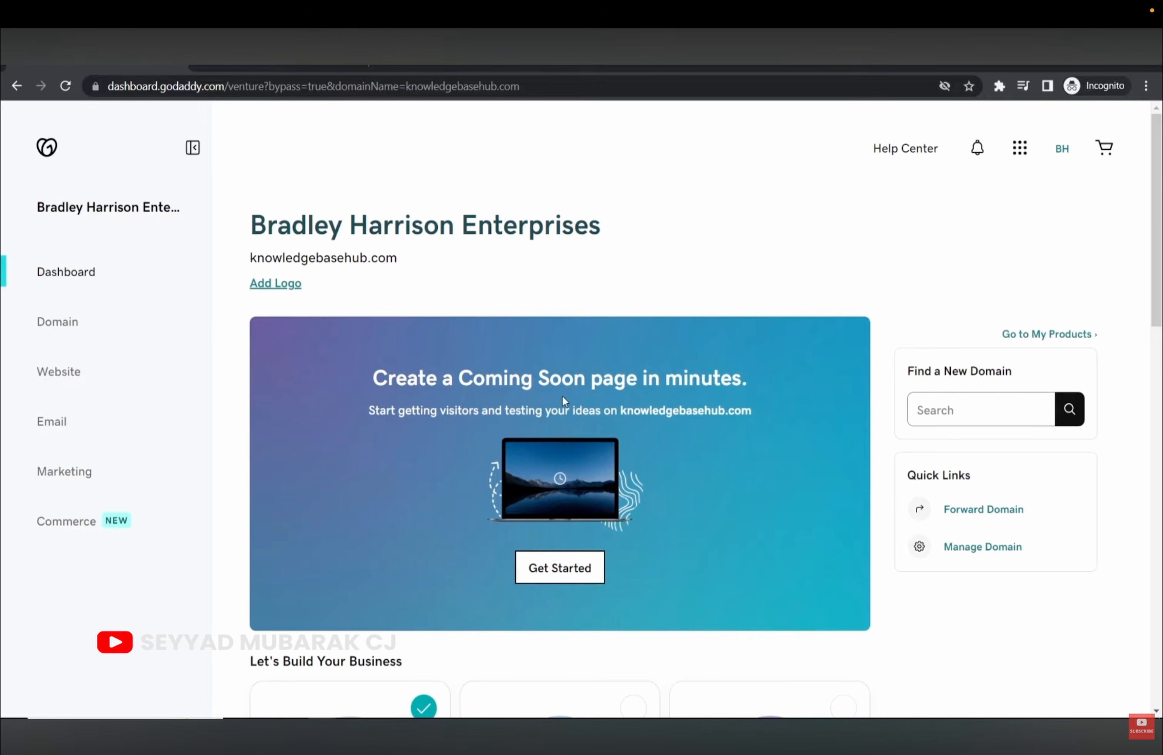
scroll(562, 397, down, 3)
scroll(987, 444, up, 3)
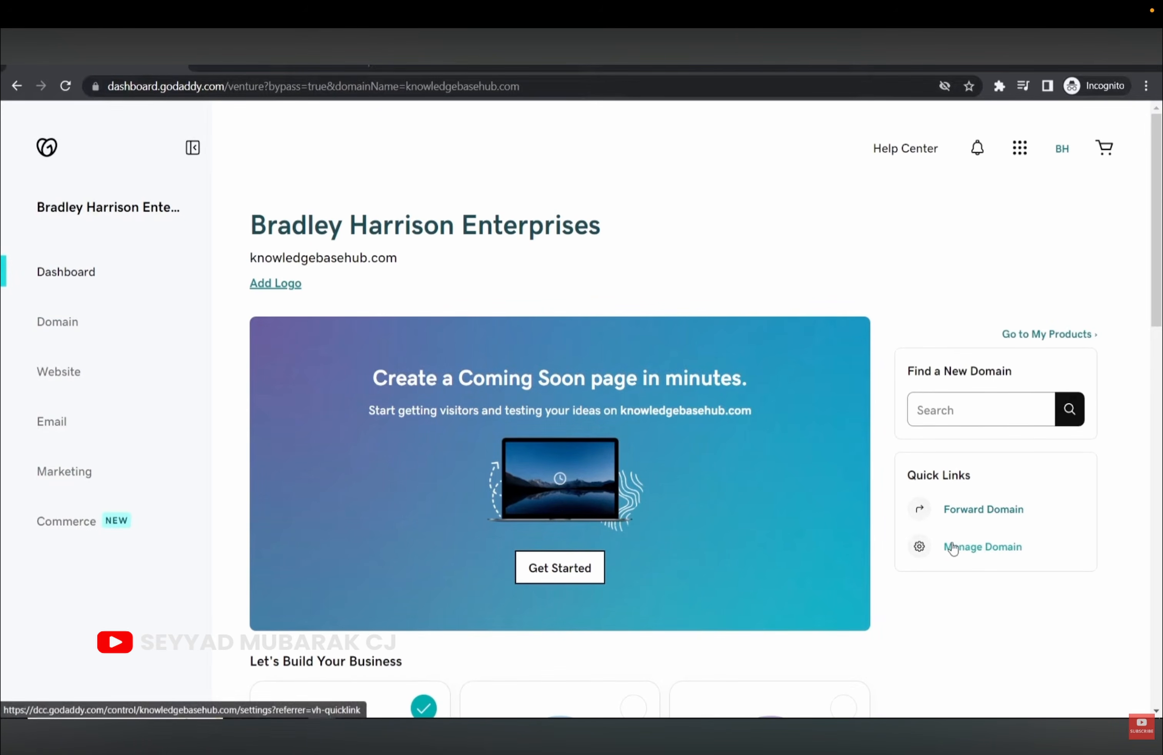
scroll(959, 557, down, 9)
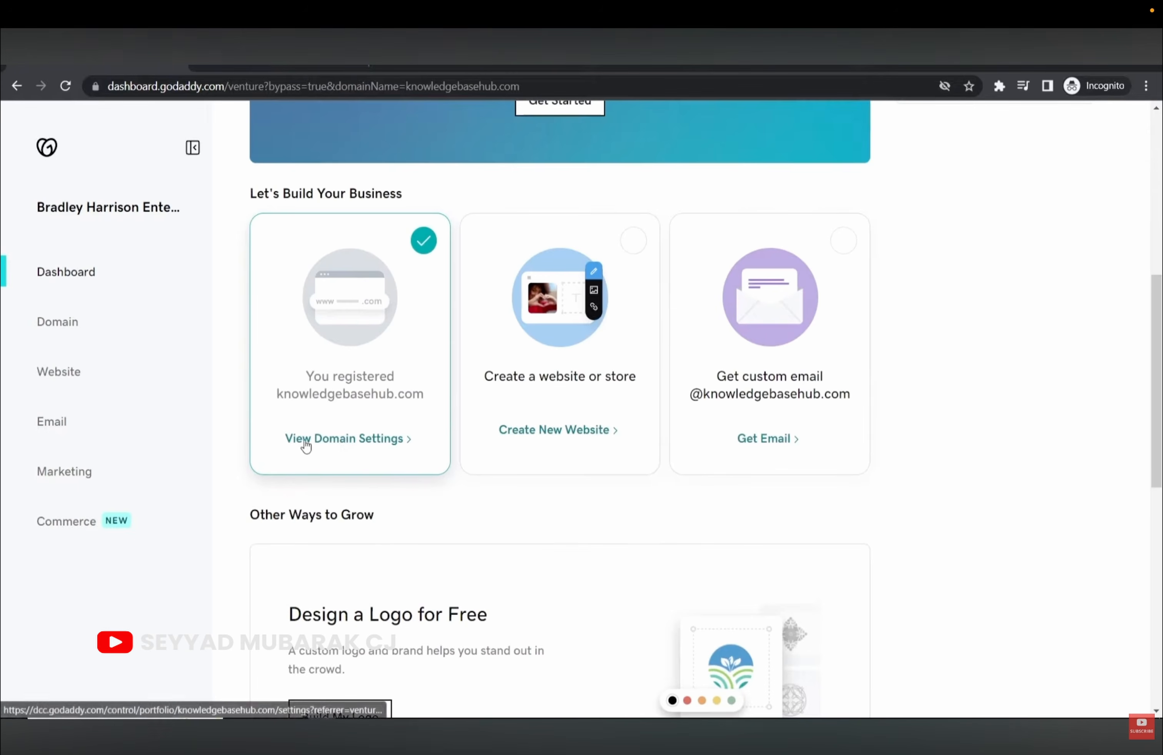
click(333, 447)
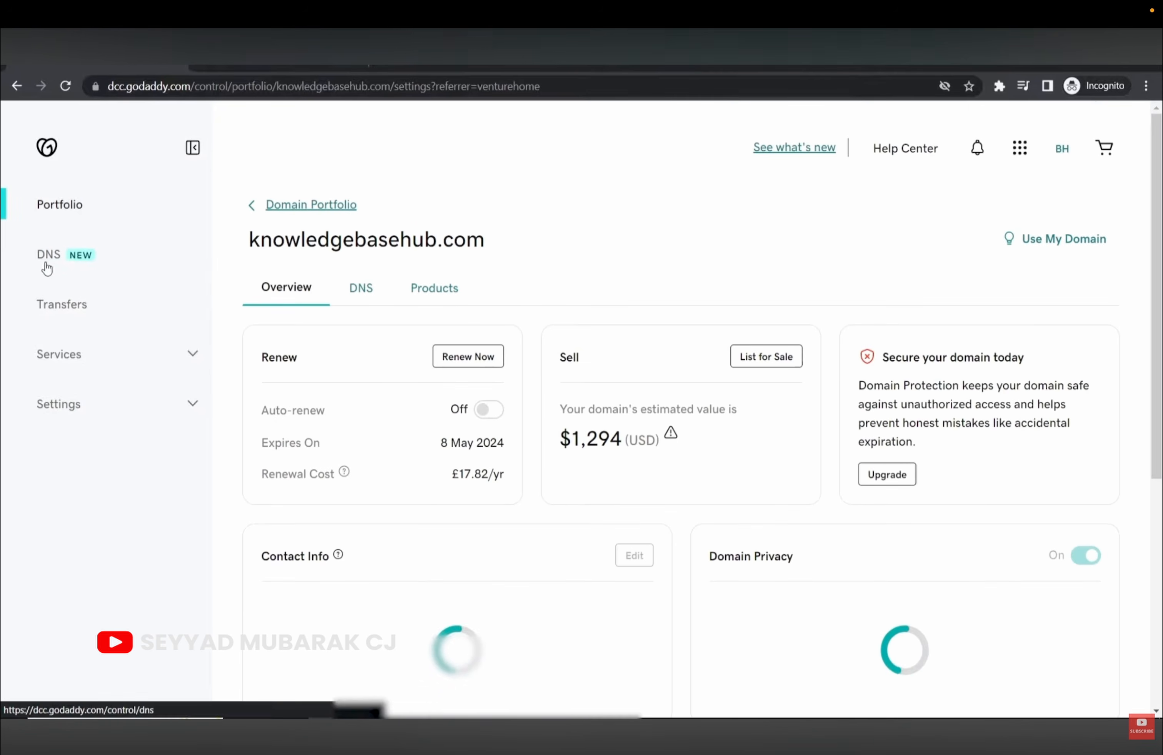
click(44, 259)
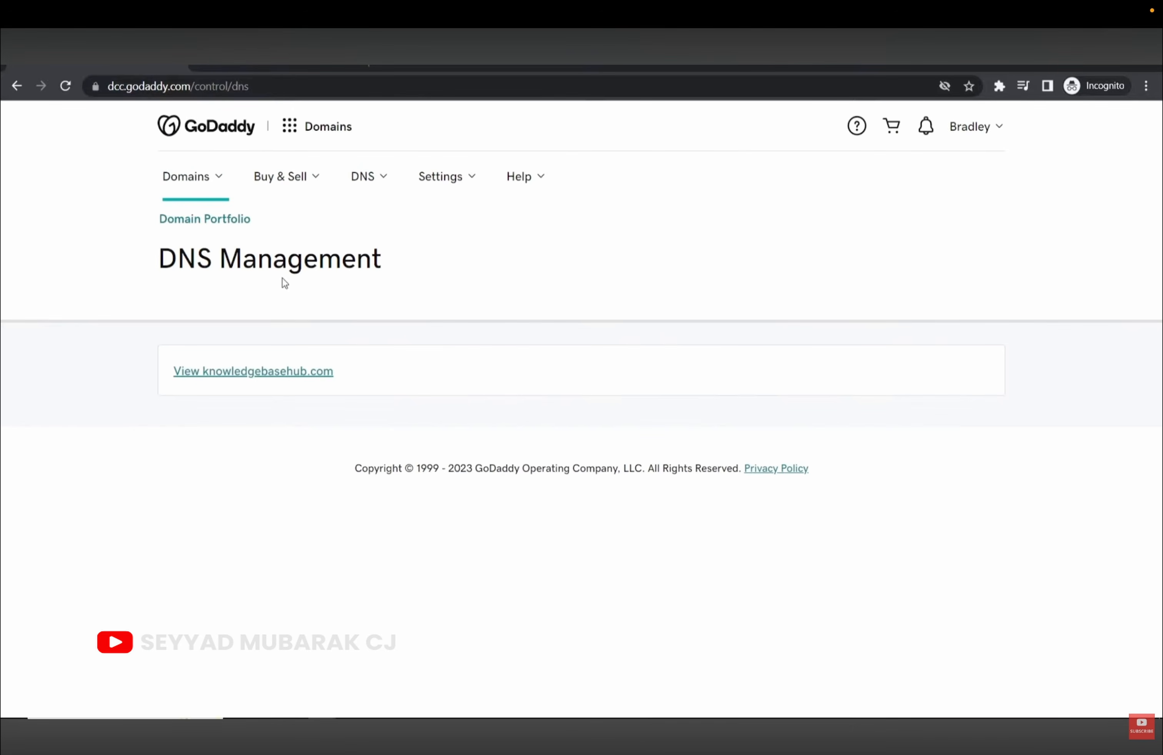
click(203, 374)
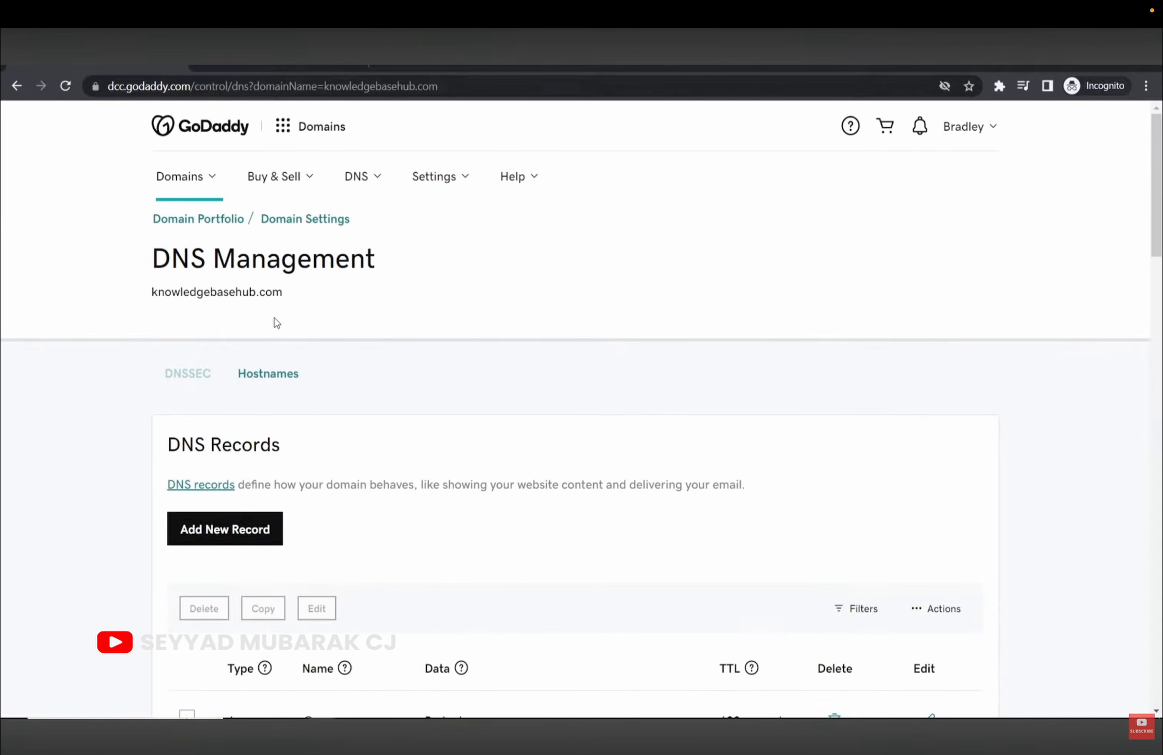
Review the default nameservers in use and open the Change nameservers editor.
scroll(276, 322, down, 3)
drag(175, 289, 314, 291)
click(315, 291)
scroll(243, 286, up, 3)
scroll(239, 289, down, 20)
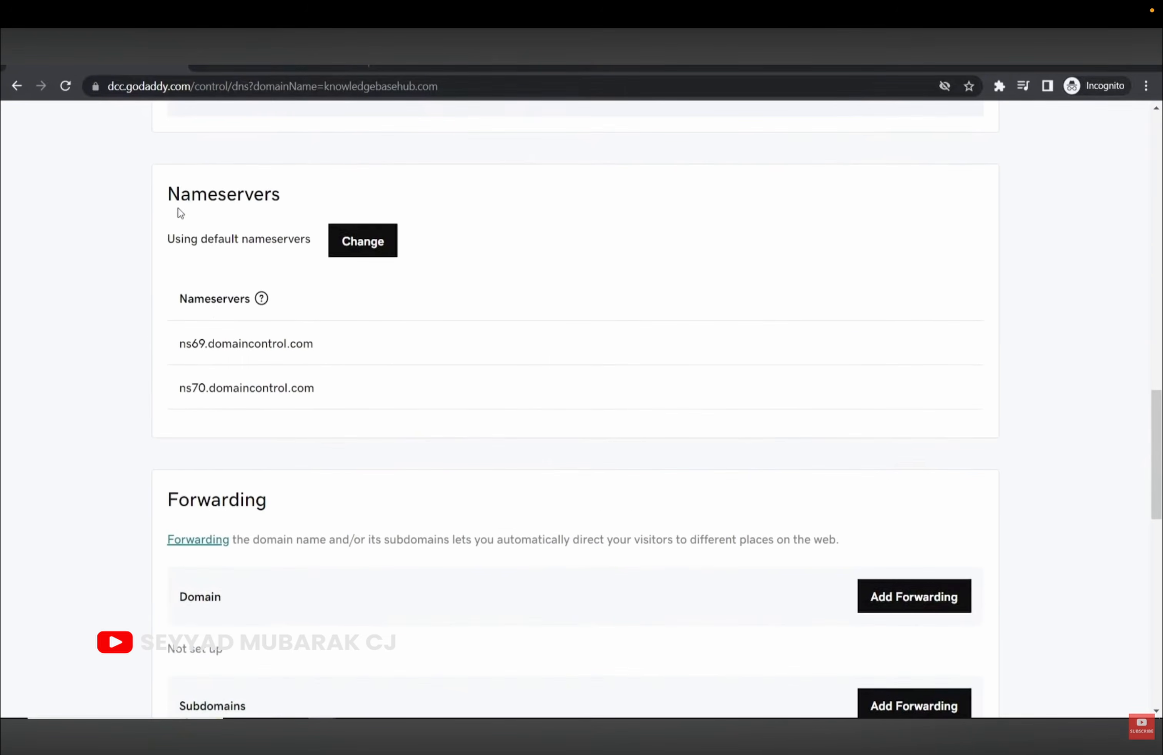
drag(173, 196, 315, 196)
drag(175, 245, 310, 239)
click(305, 236)
click(376, 255)
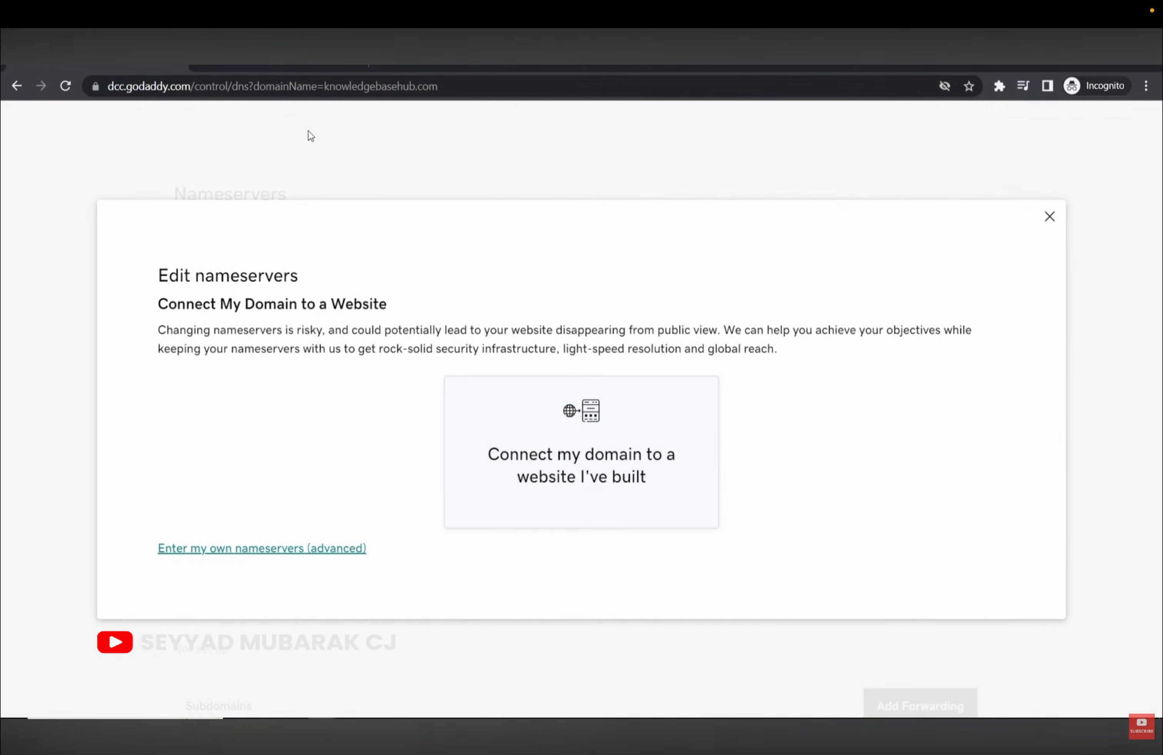
Choose custom nameservers and enter ns1.wixdns.net, copied from Wix, as the first.
click(287, 51)
click(76, 66)
click(242, 551)
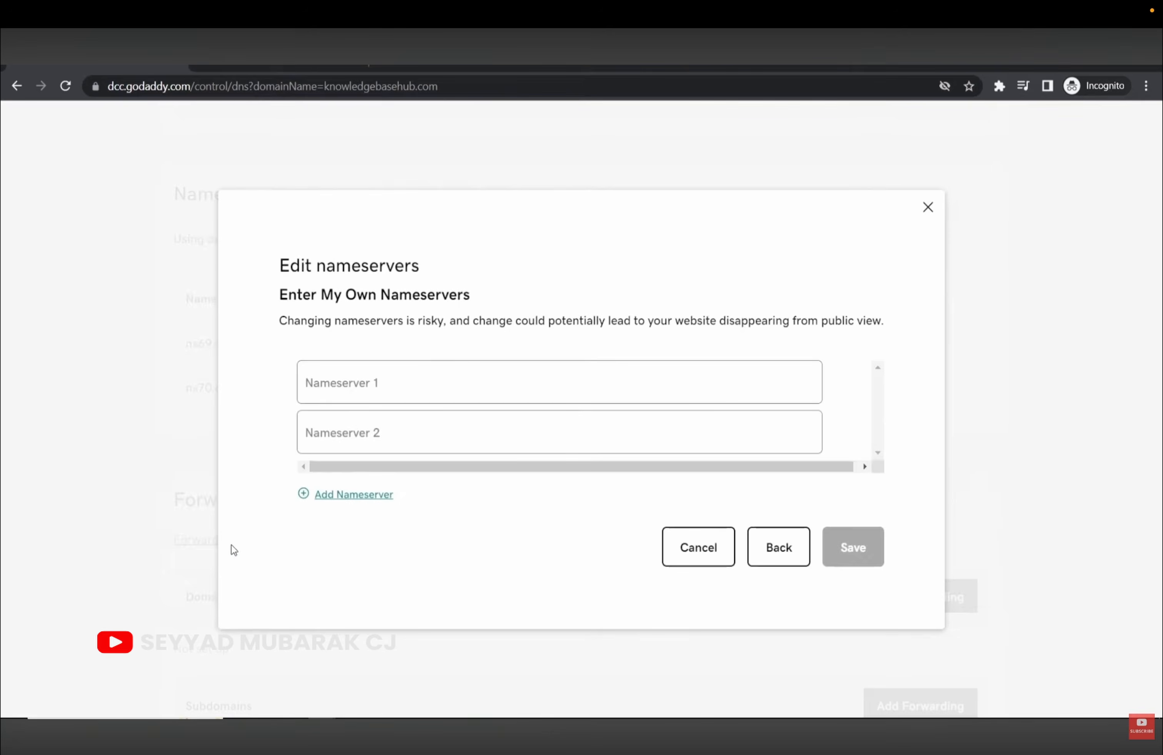
click(287, 51)
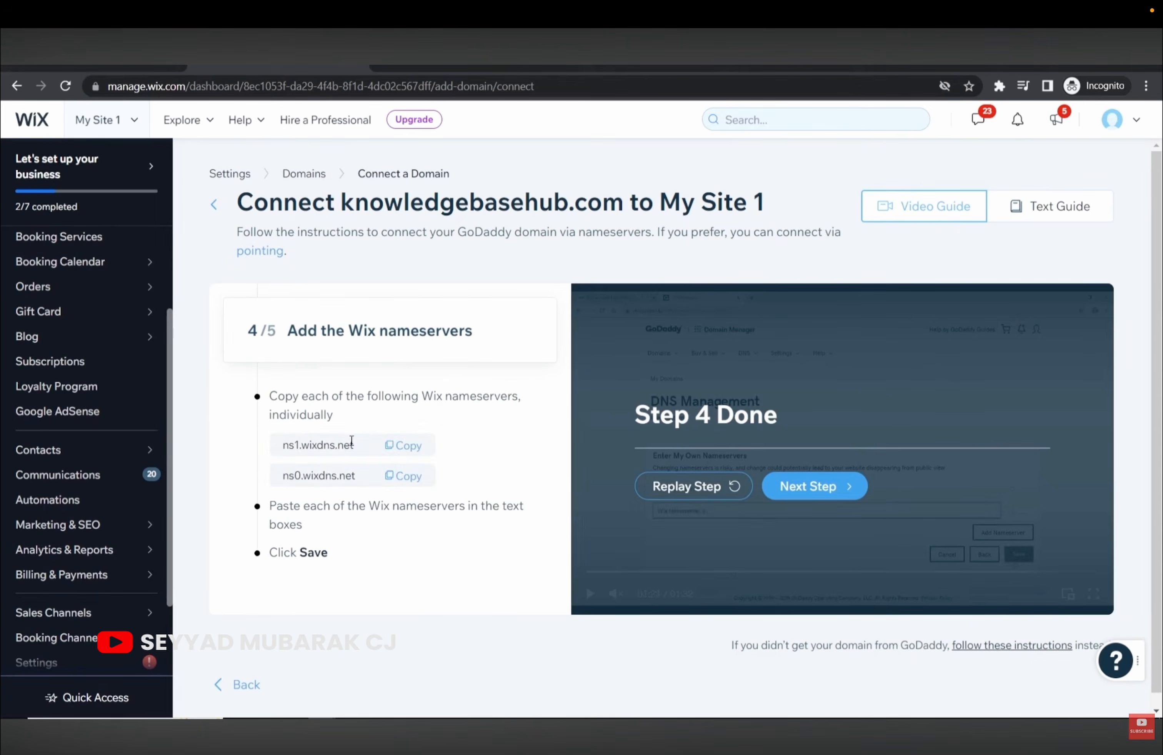
click(398, 447)
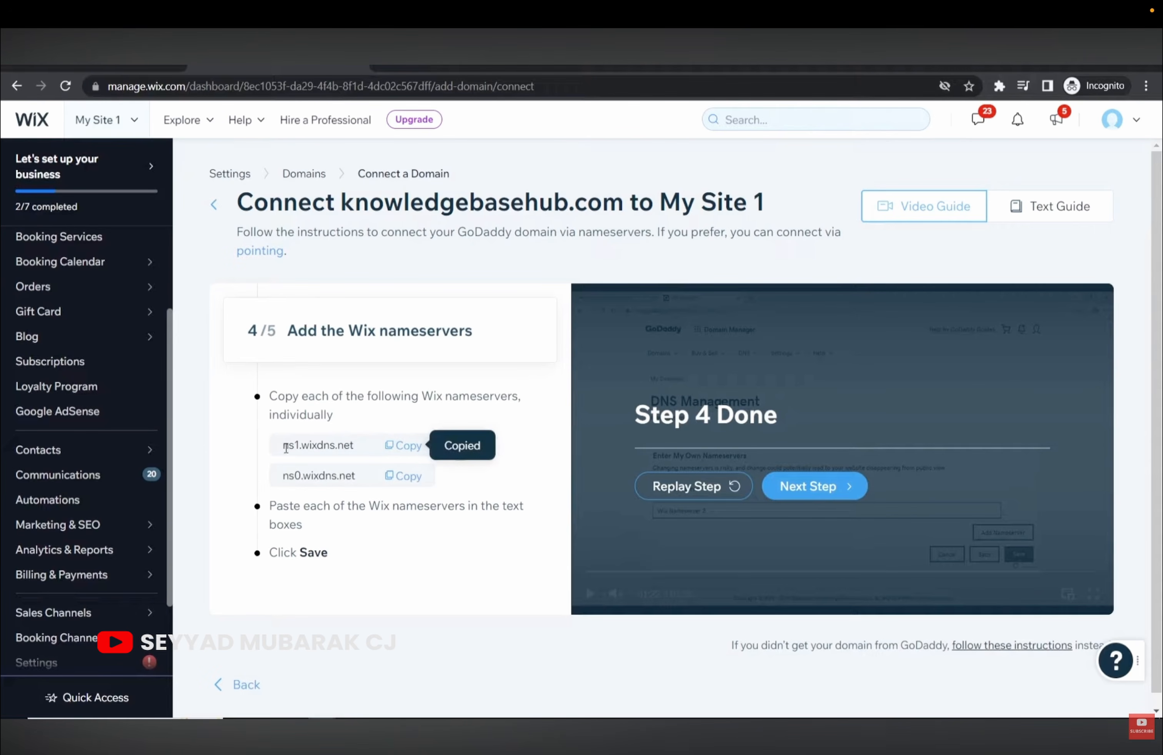
drag(288, 444, 351, 445)
click(401, 445)
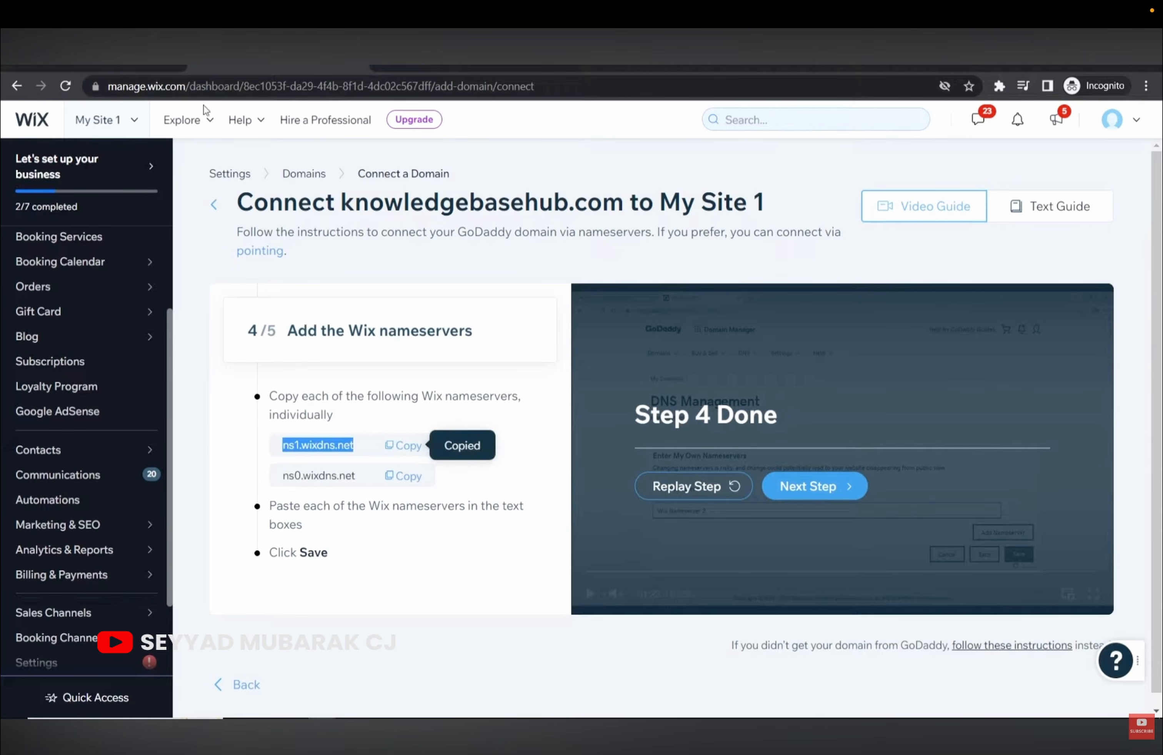
click(122, 49)
right_click(350, 391)
click(390, 509)
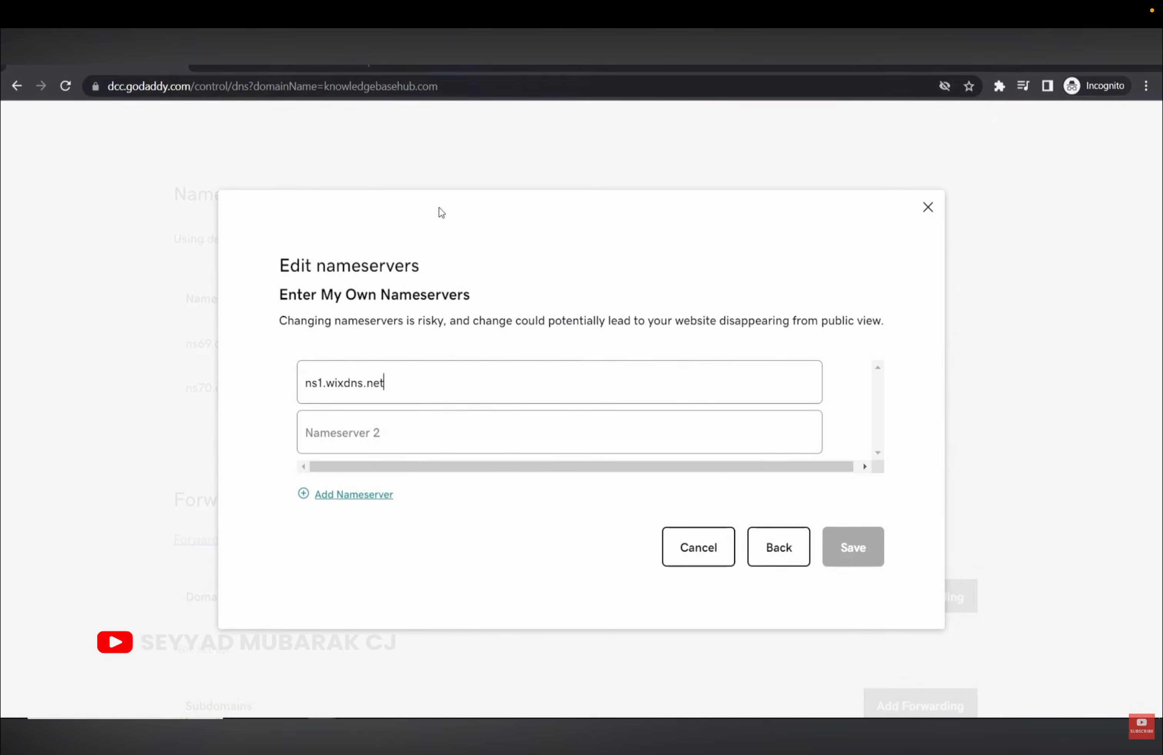
Add ns0.wixdns.net as the second nameserver, then save and consent to the update.
key(ctrl+Tab)
click(406, 476)
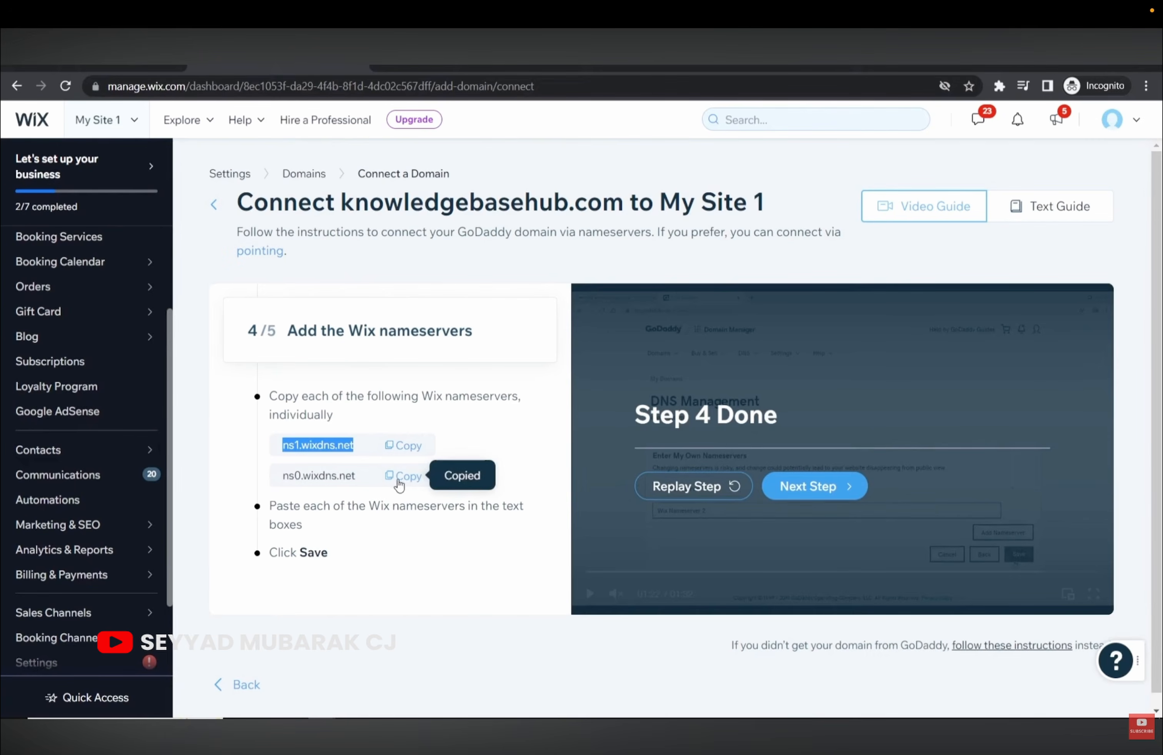
drag(357, 483, 280, 478)
click(156, 69)
right_click(388, 429)
click(446, 548)
click(859, 549)
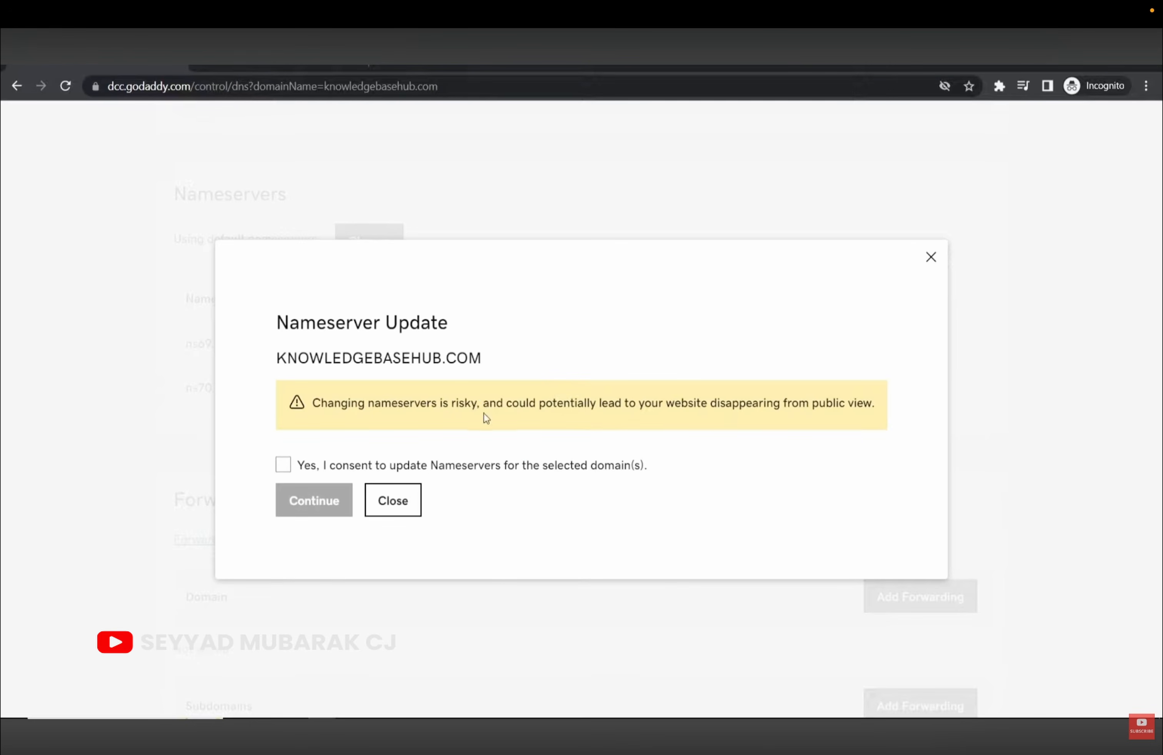
click(283, 470)
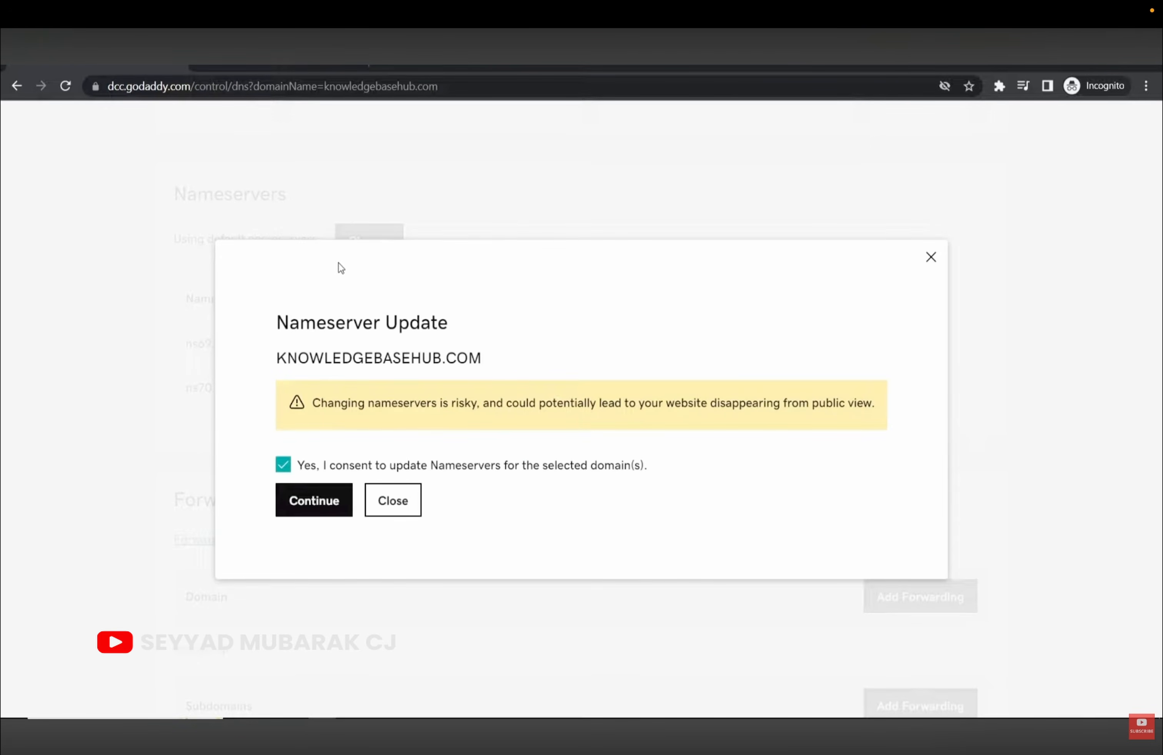
click(312, 506)
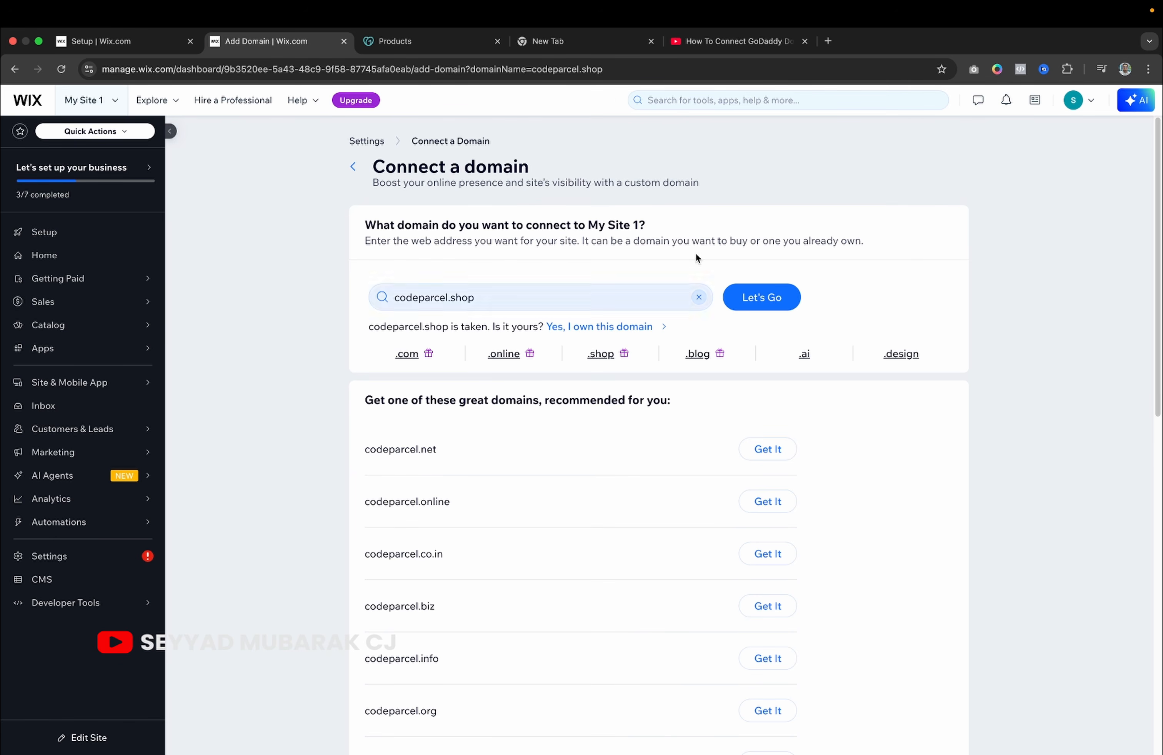
Run a DNSChecker.org A-record propagation check for codeparcel.shop.
click(828, 41)
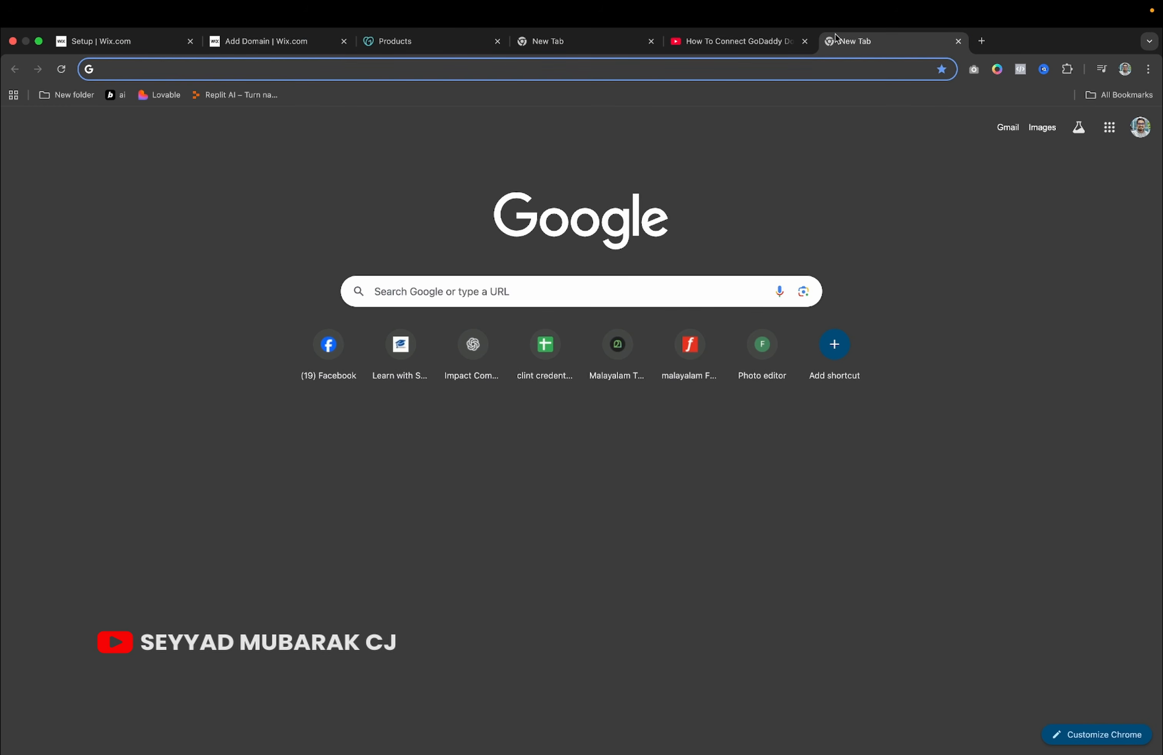
text(dn)
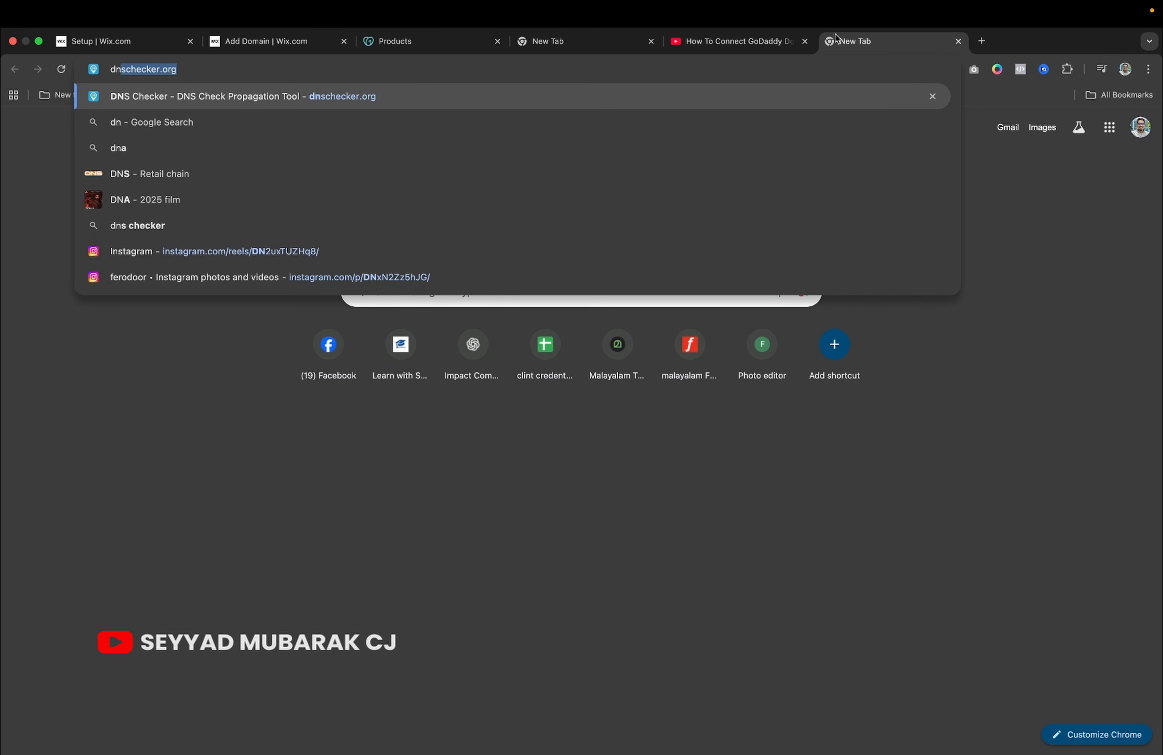
key(Return)
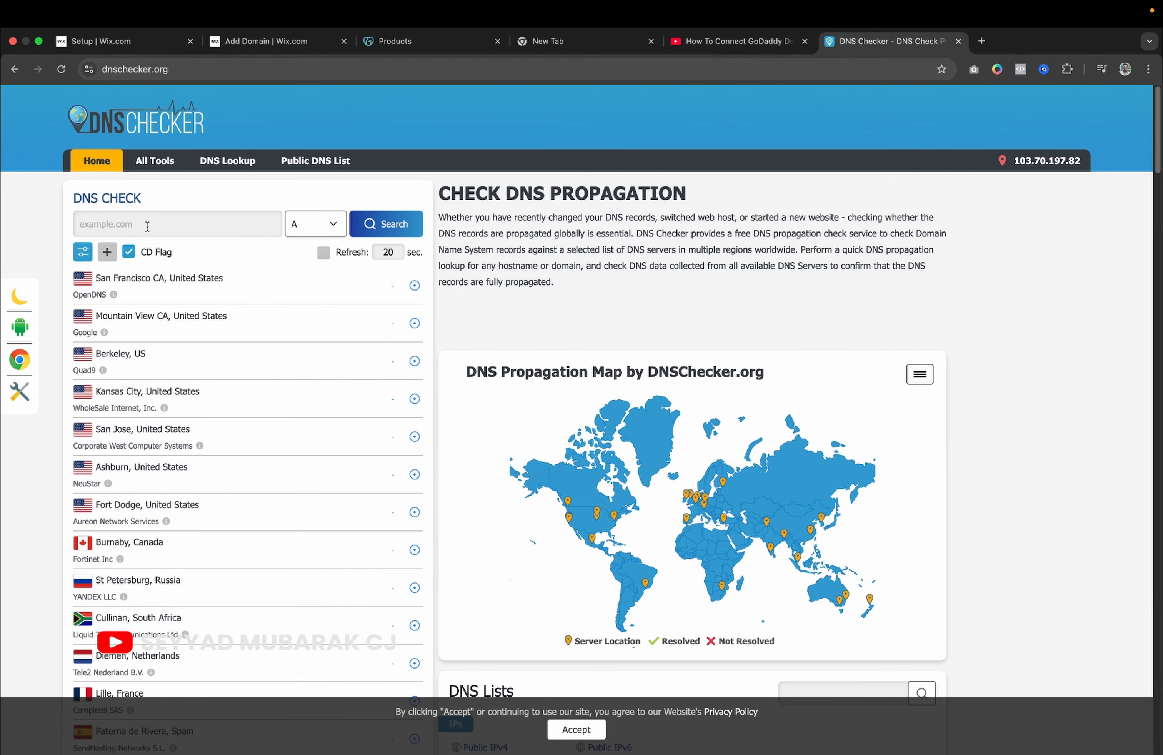
click(147, 226)
text(codeparcel.shop)
key(Return)
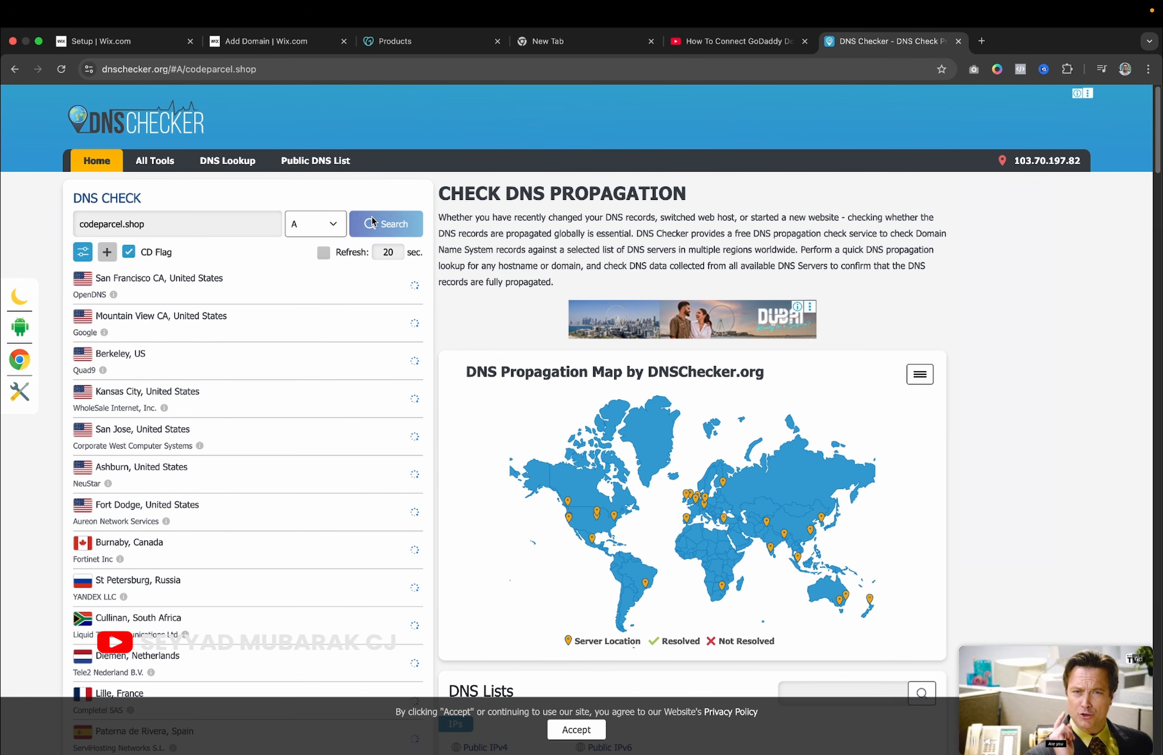
Scroll through the results to confirm the A records resolve worldwide.
scroll(314, 442, down, 5)
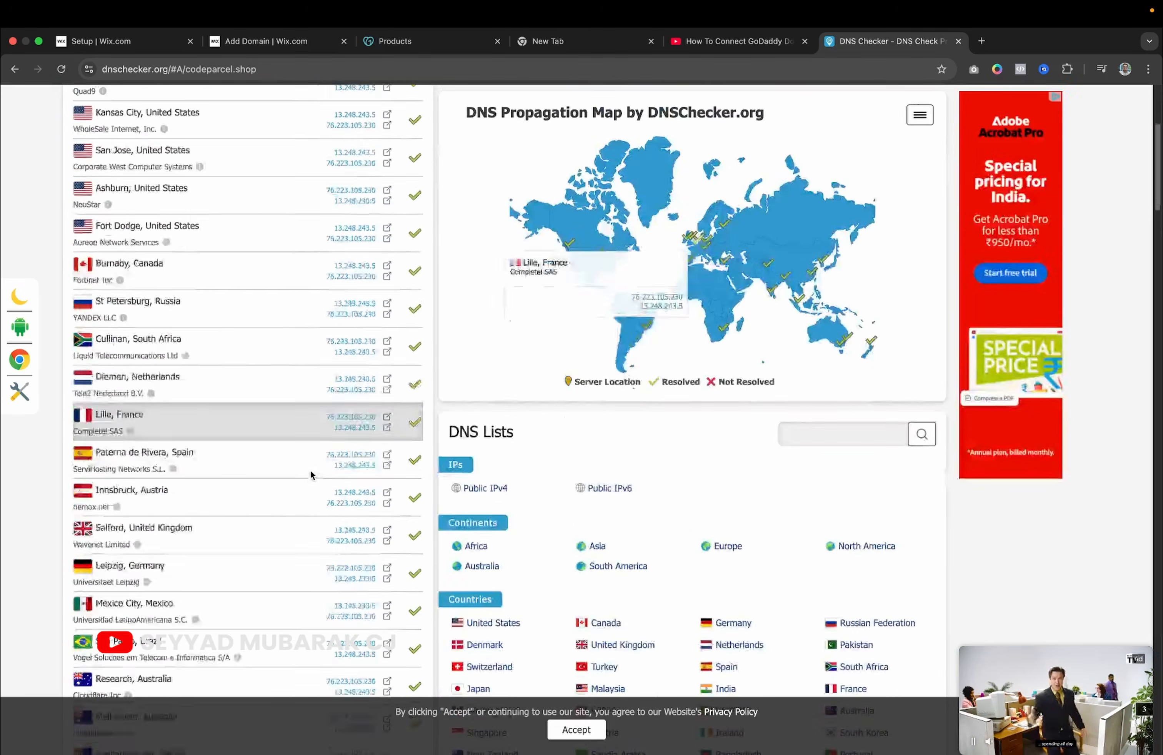
scroll(311, 471, up, 8)
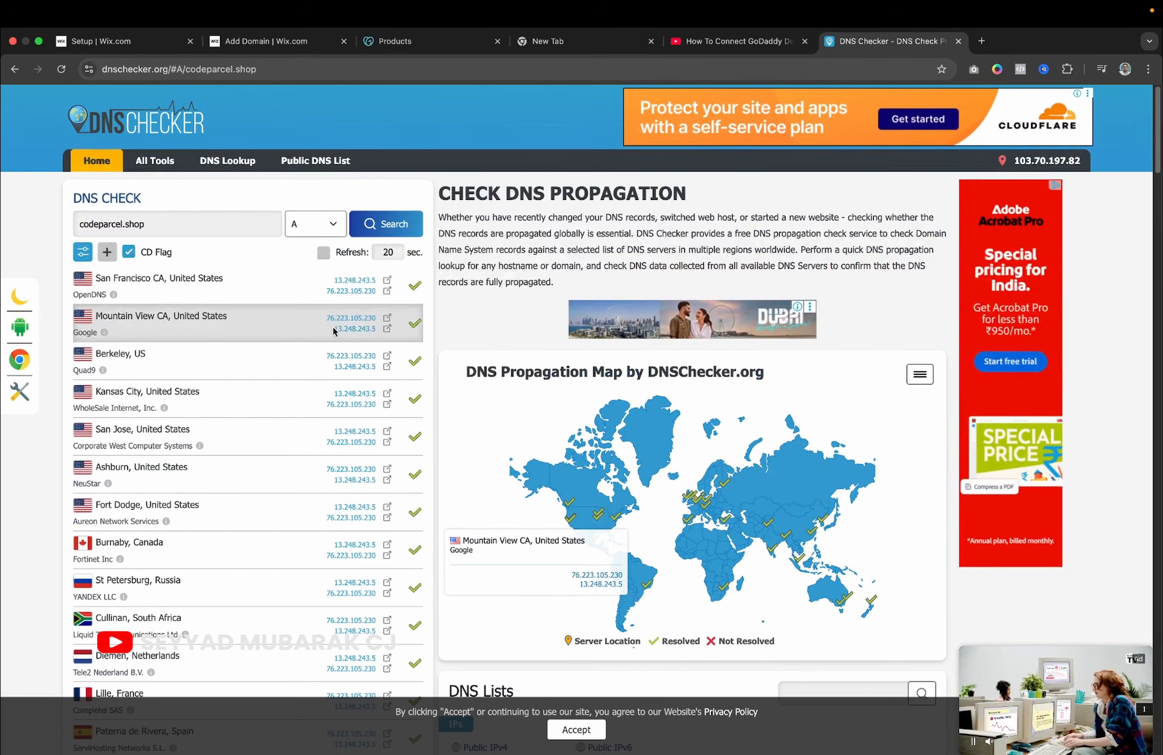
scroll(281, 417, down, 4)
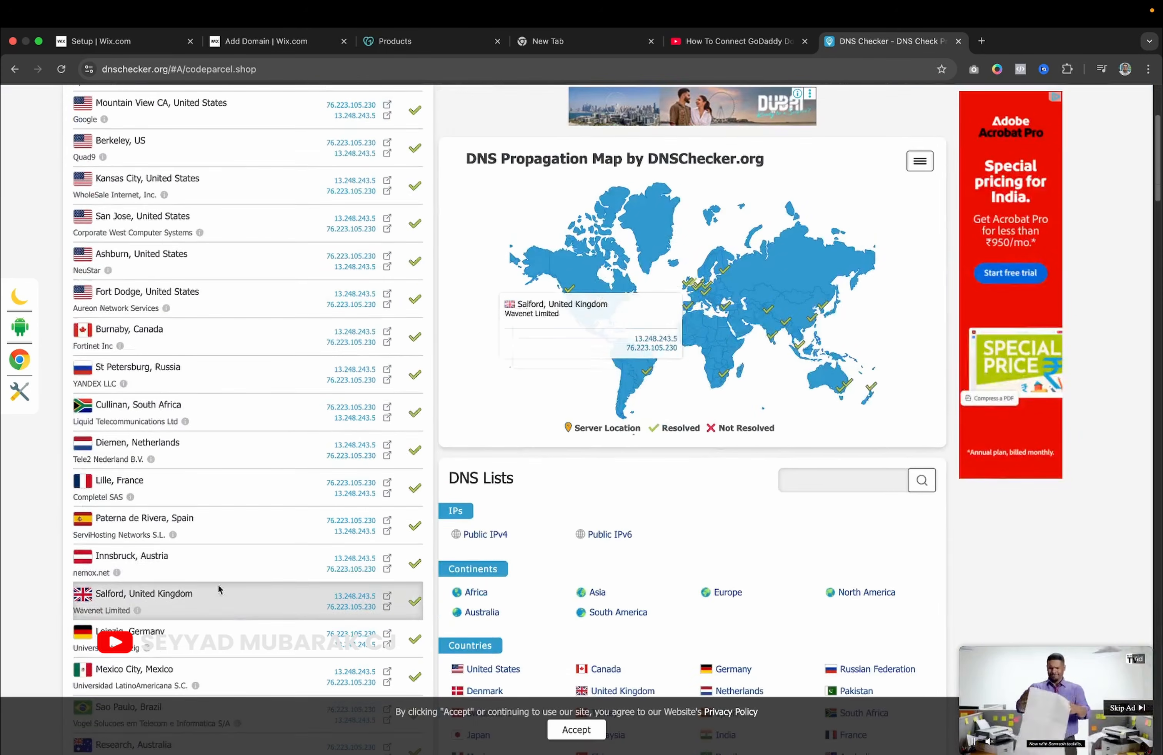
scroll(284, 579, down, 8)
scroll(351, 358, up, 7)
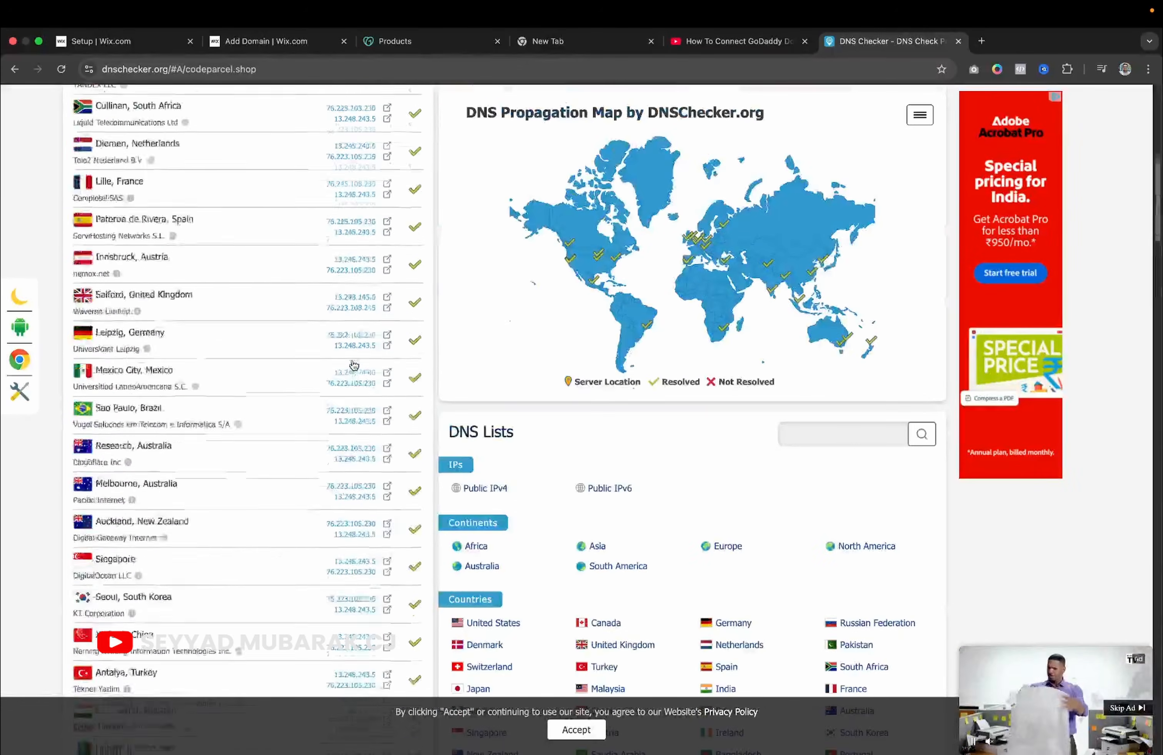
scroll(352, 358, up, 7)
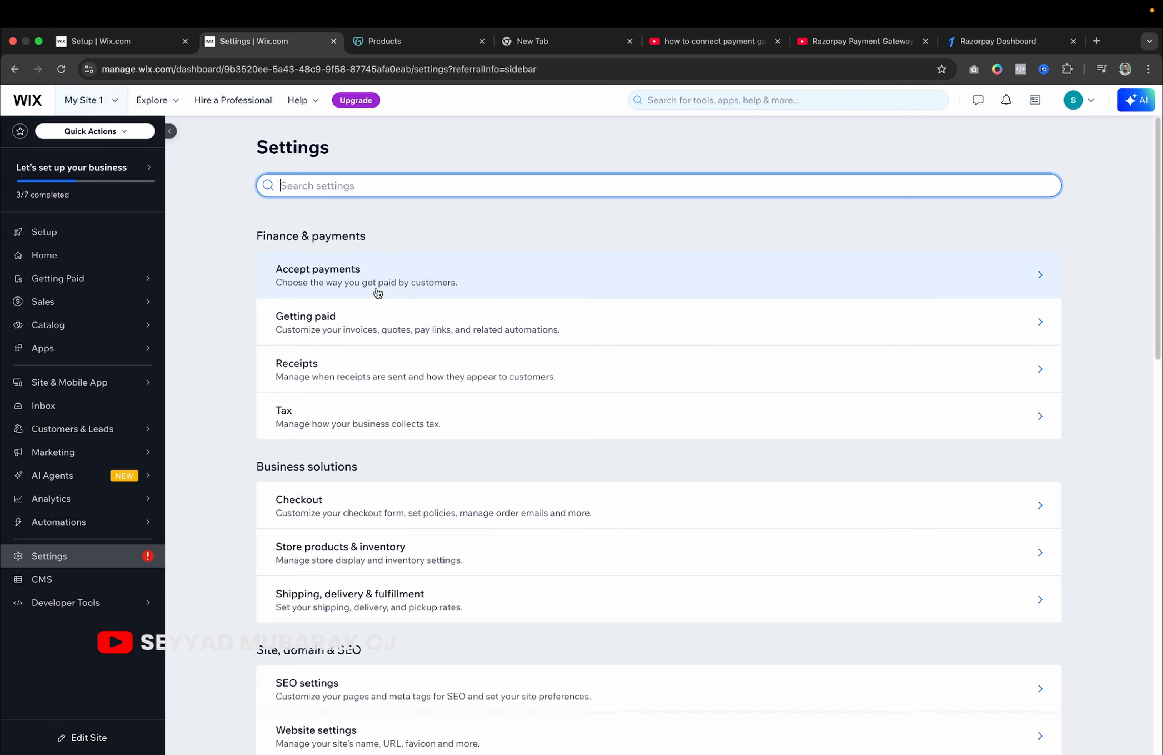
Open Accept payments and bring up Razorpay's Connect form with its Key Secret field.
click(378, 292)
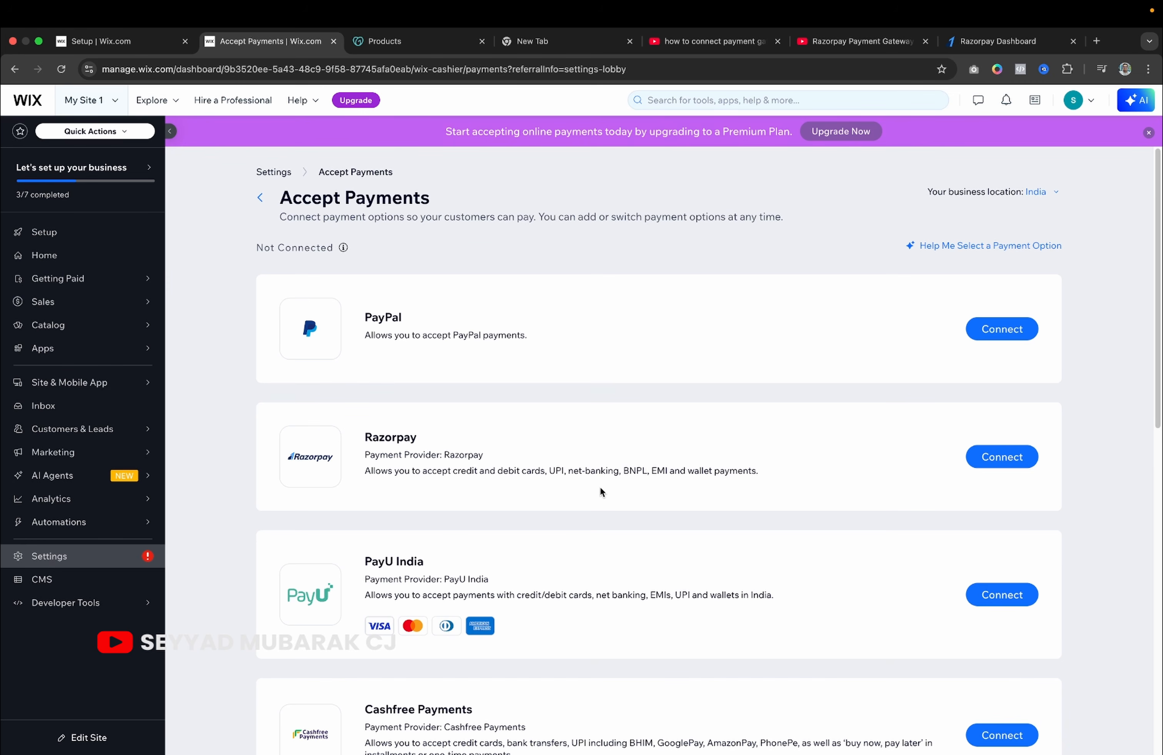
scroll(602, 490, down, 3)
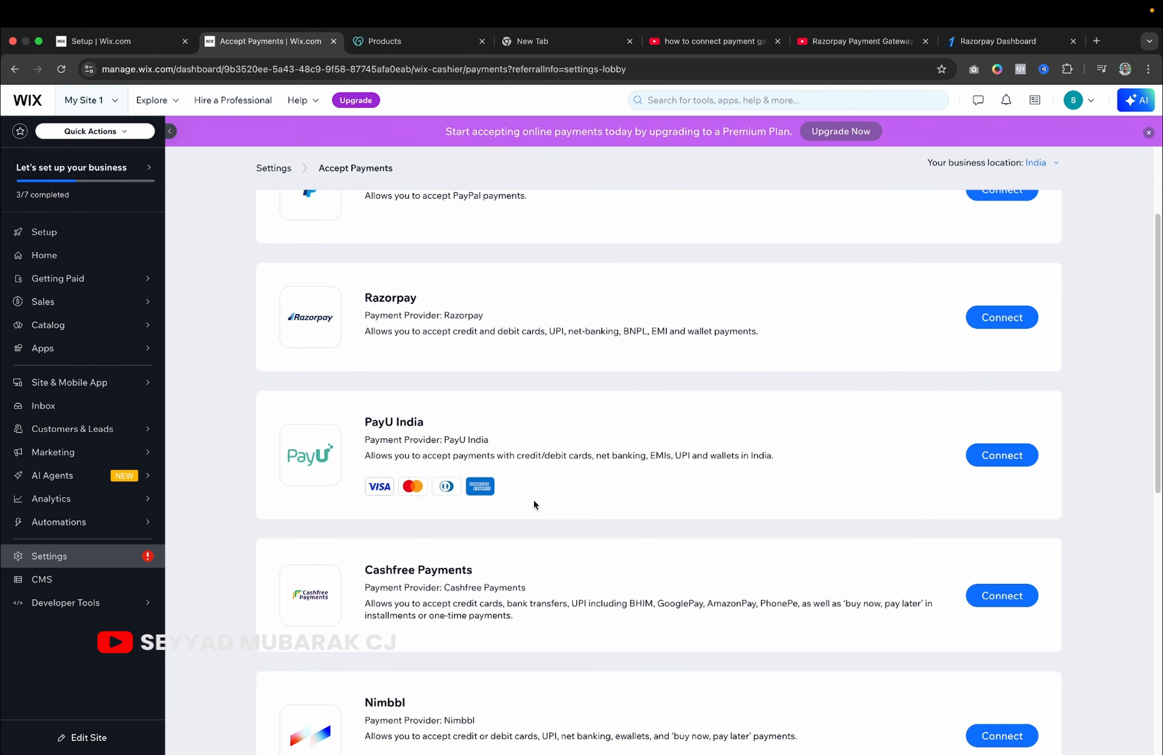
scroll(559, 529, down, 1)
scroll(558, 529, up, 4)
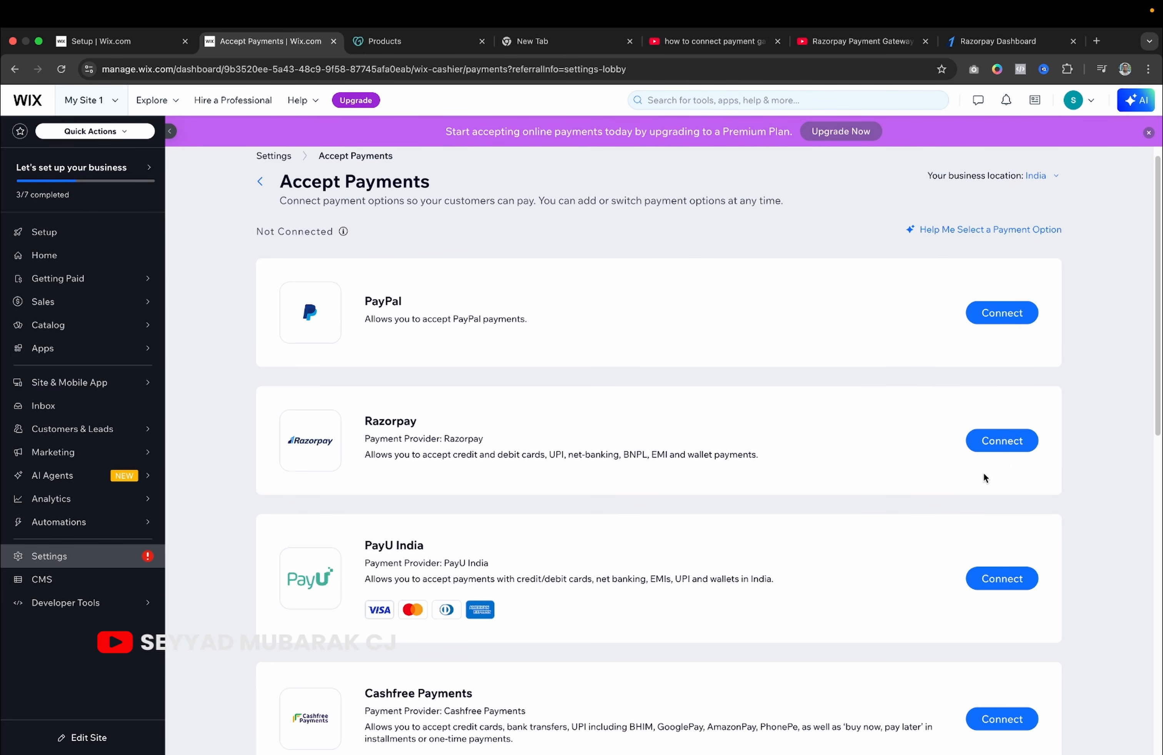
click(1000, 444)
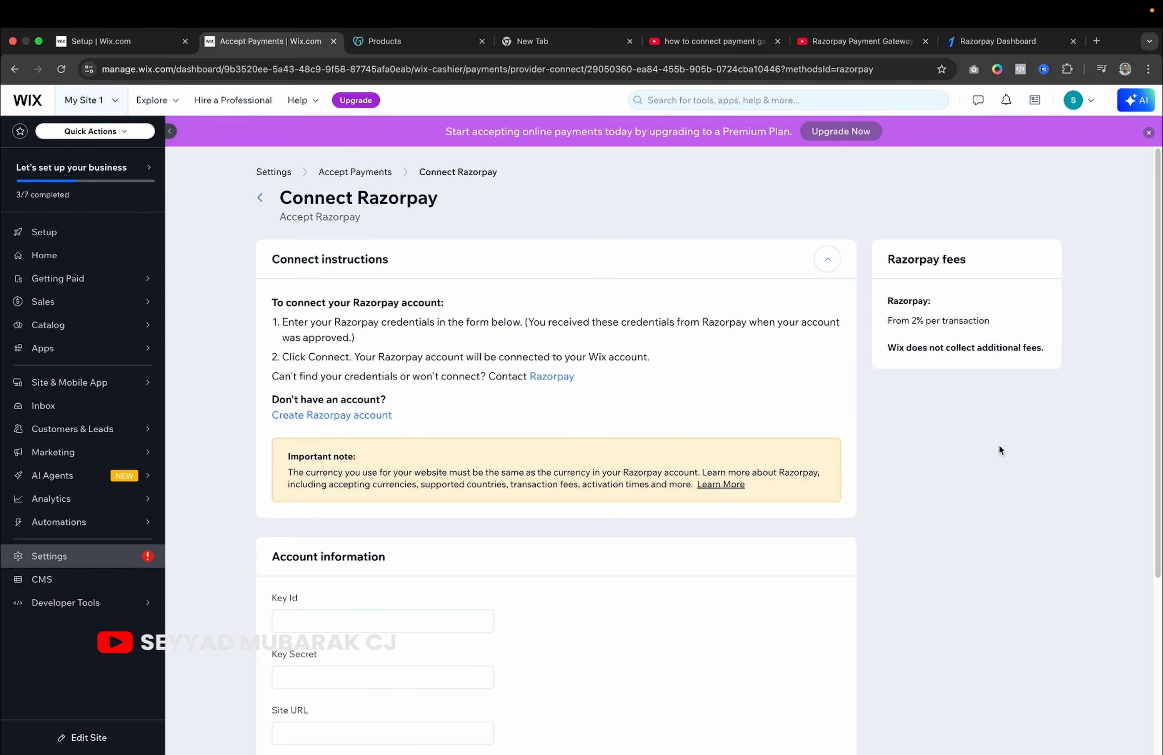
scroll(535, 618, down, 4)
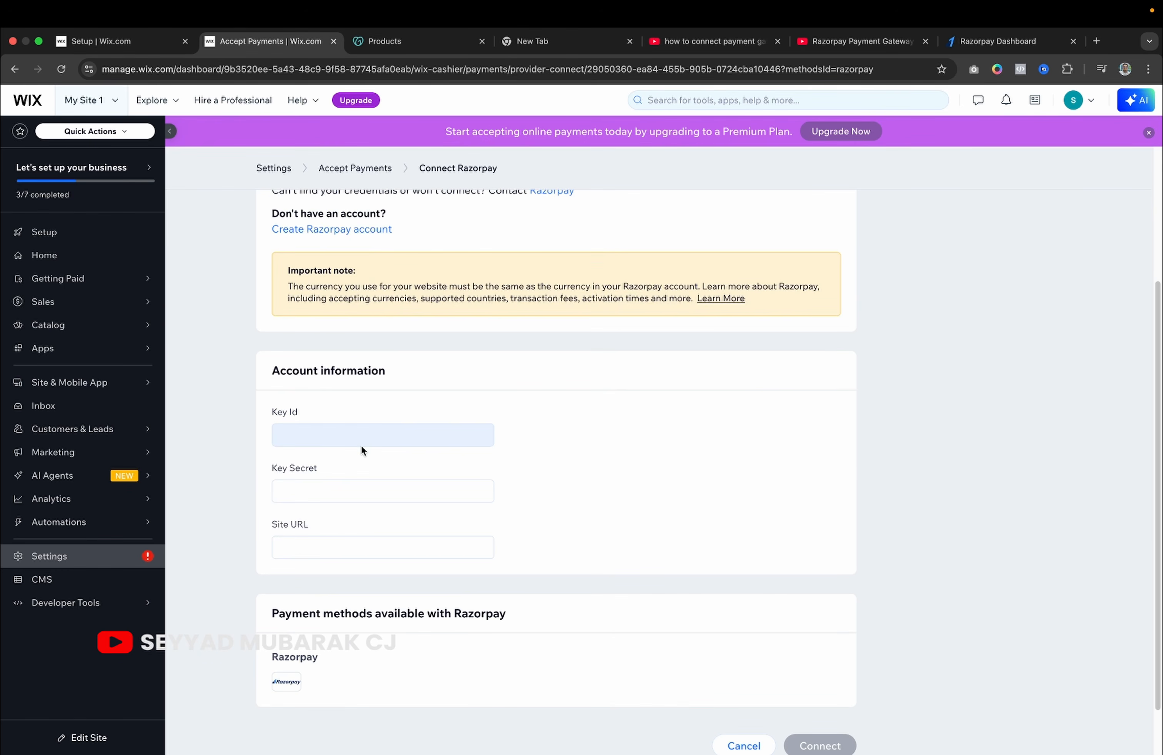
click(332, 491)
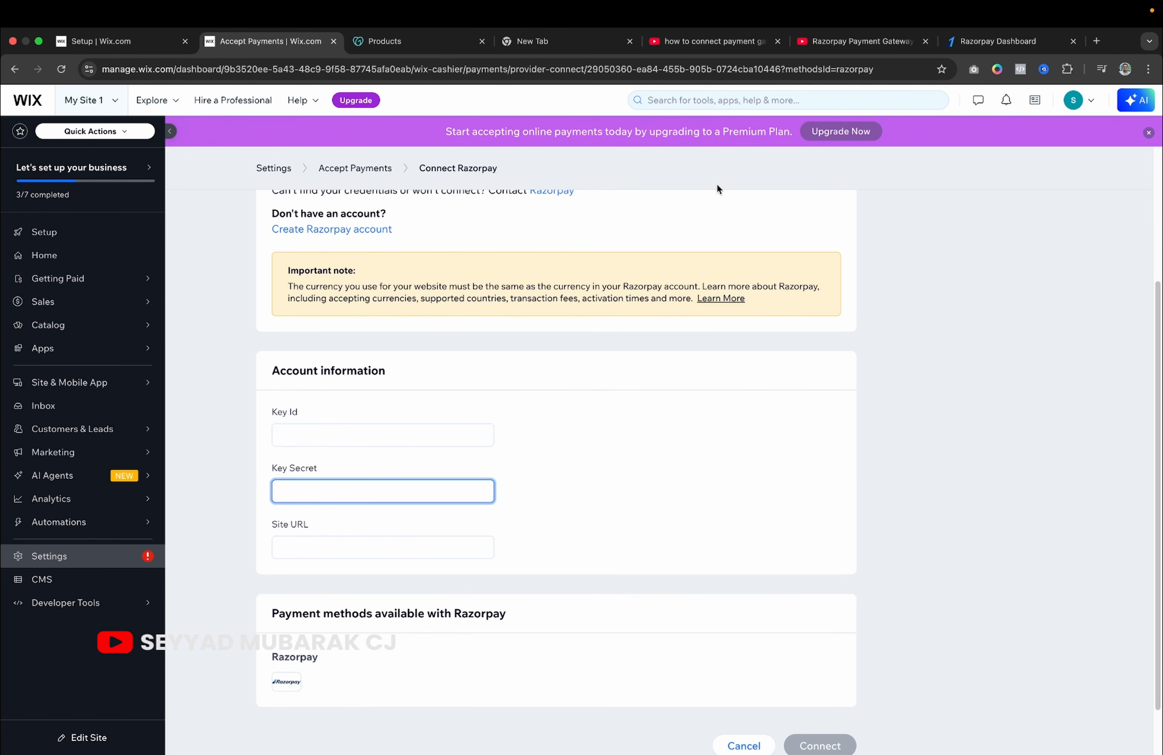
click(965, 43)
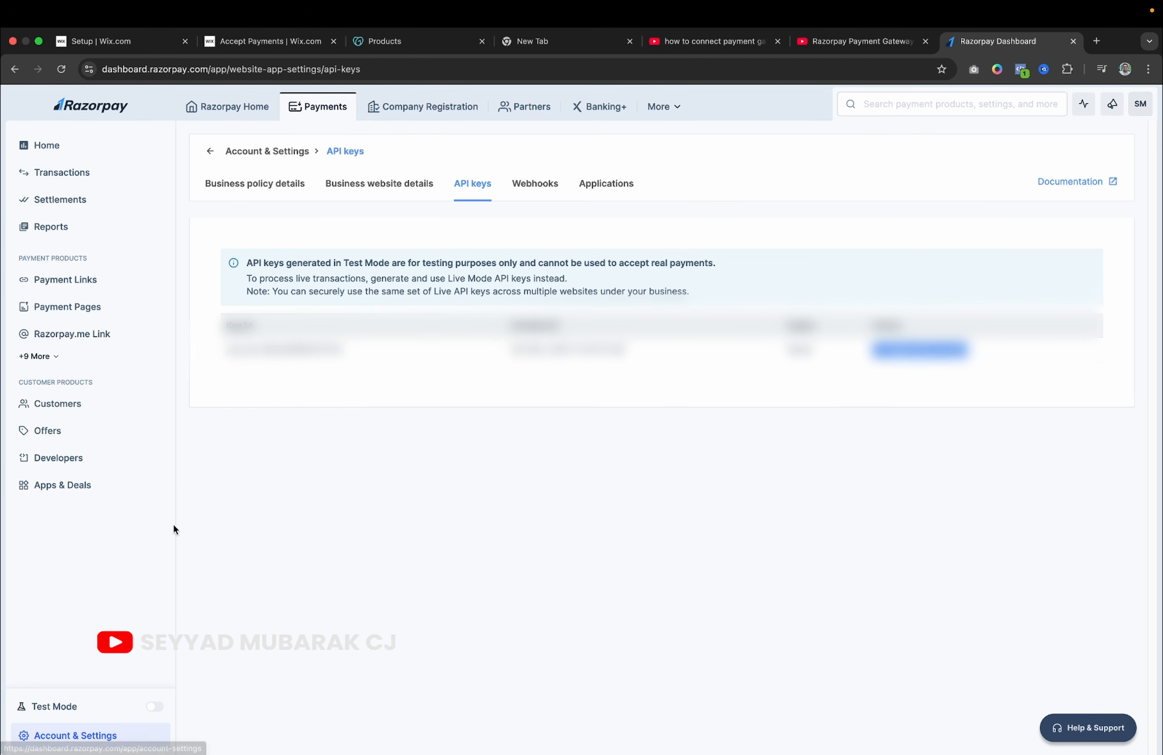
Navigate Razorpay to Account & Settings > API keys, then return to Wix's form.
click(240, 109)
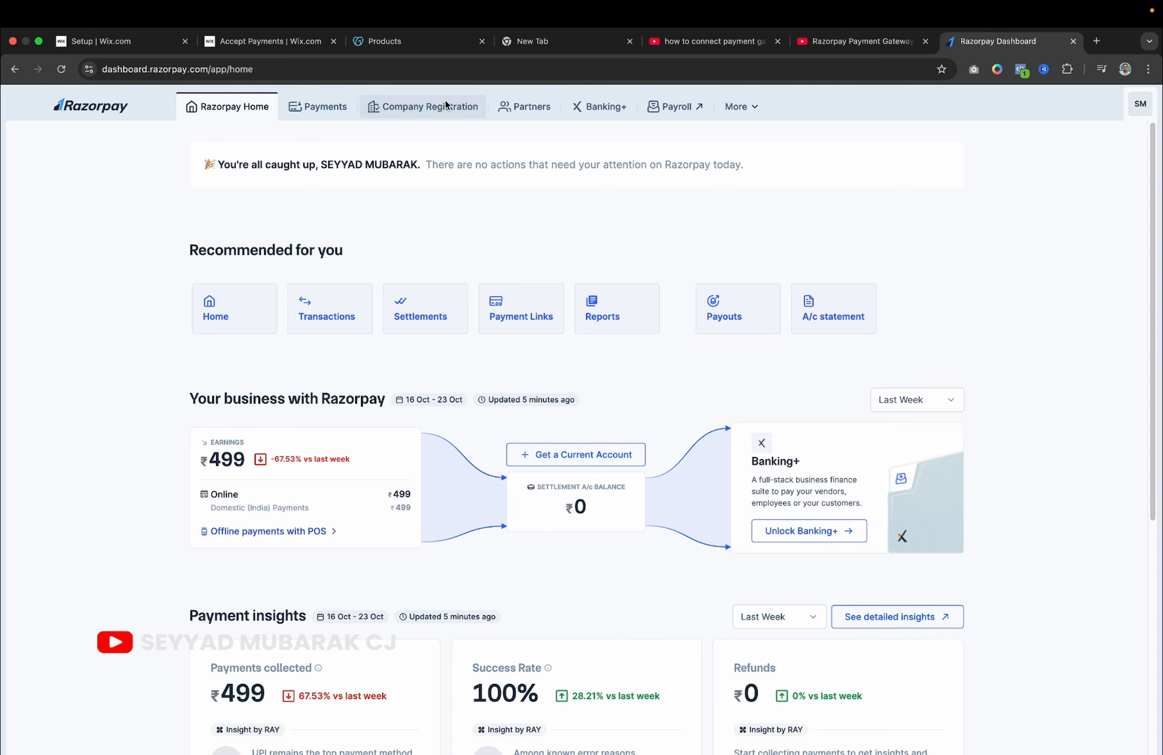
click(421, 107)
click(325, 111)
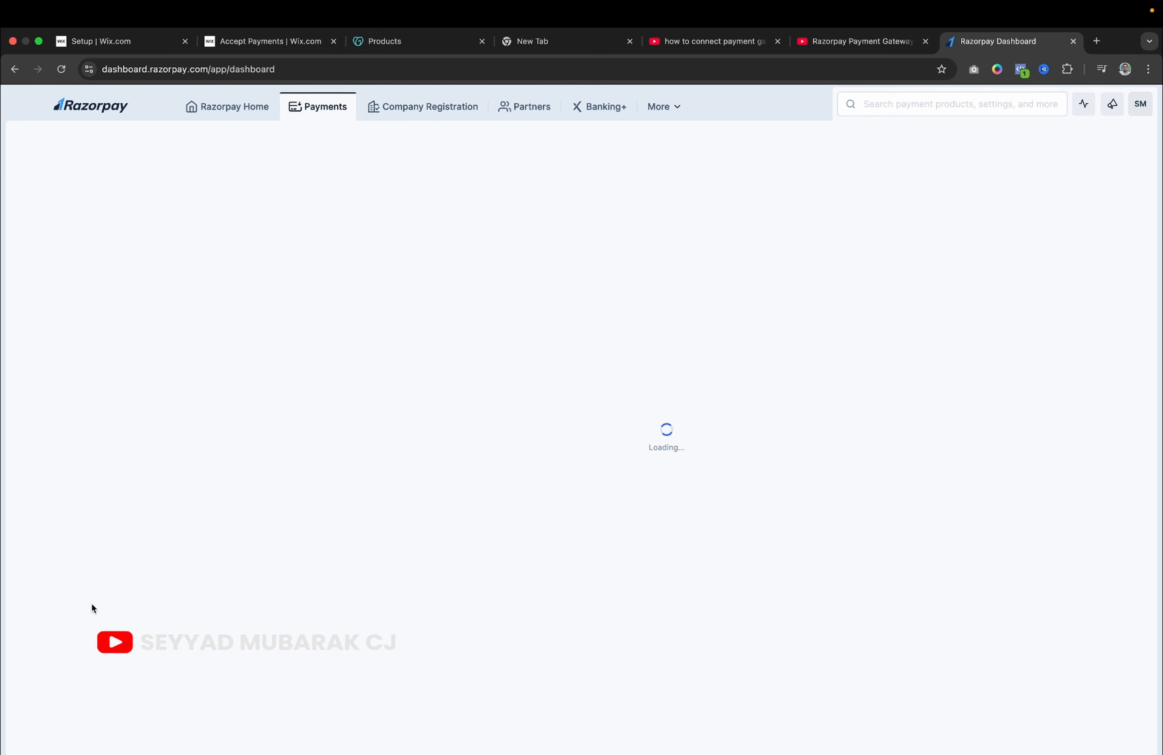
click(67, 743)
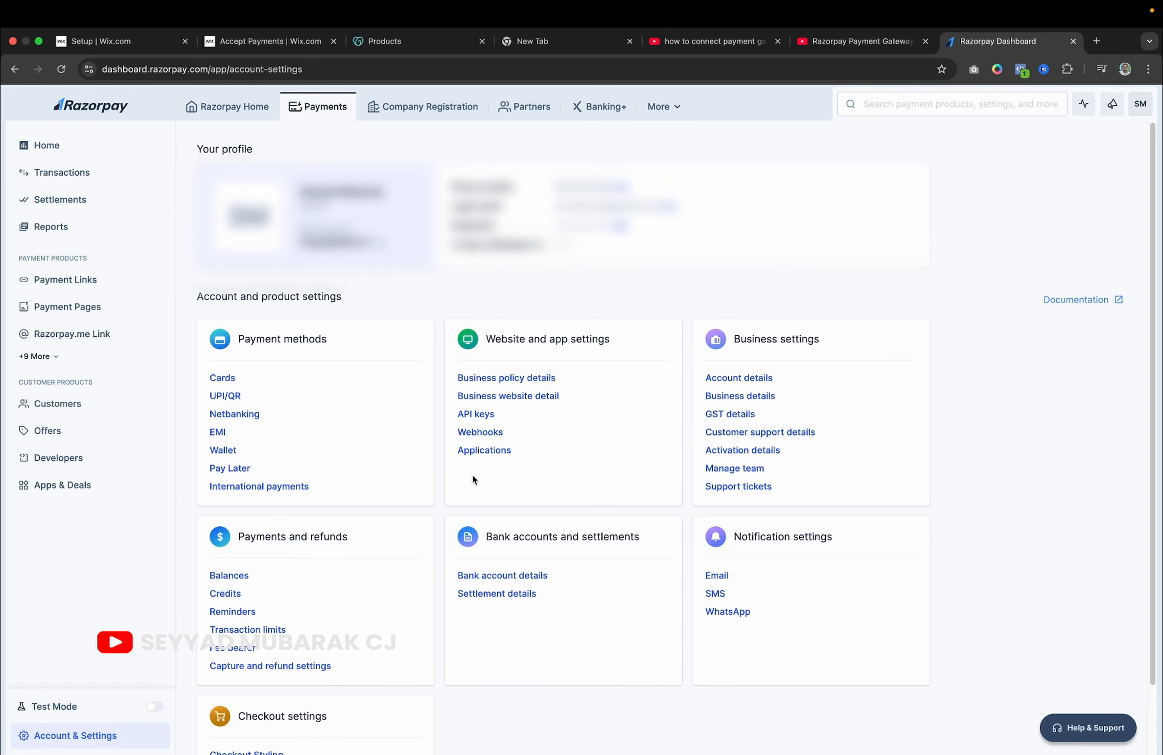
click(477, 415)
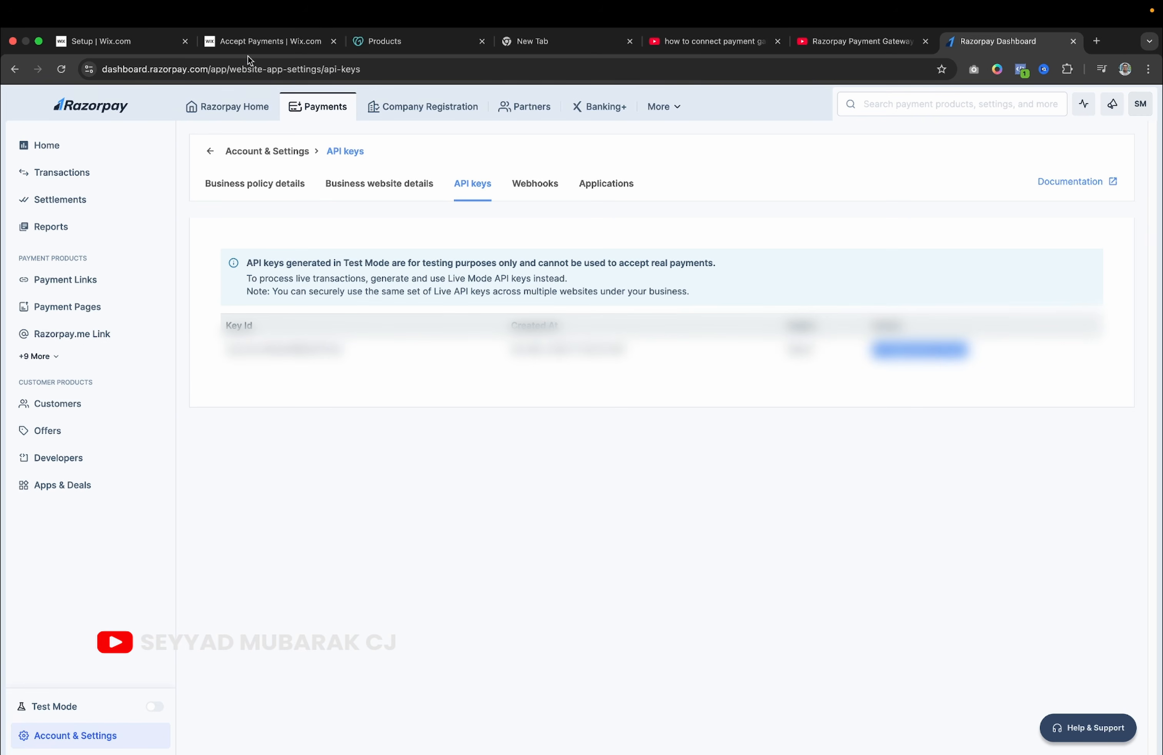
click(257, 43)
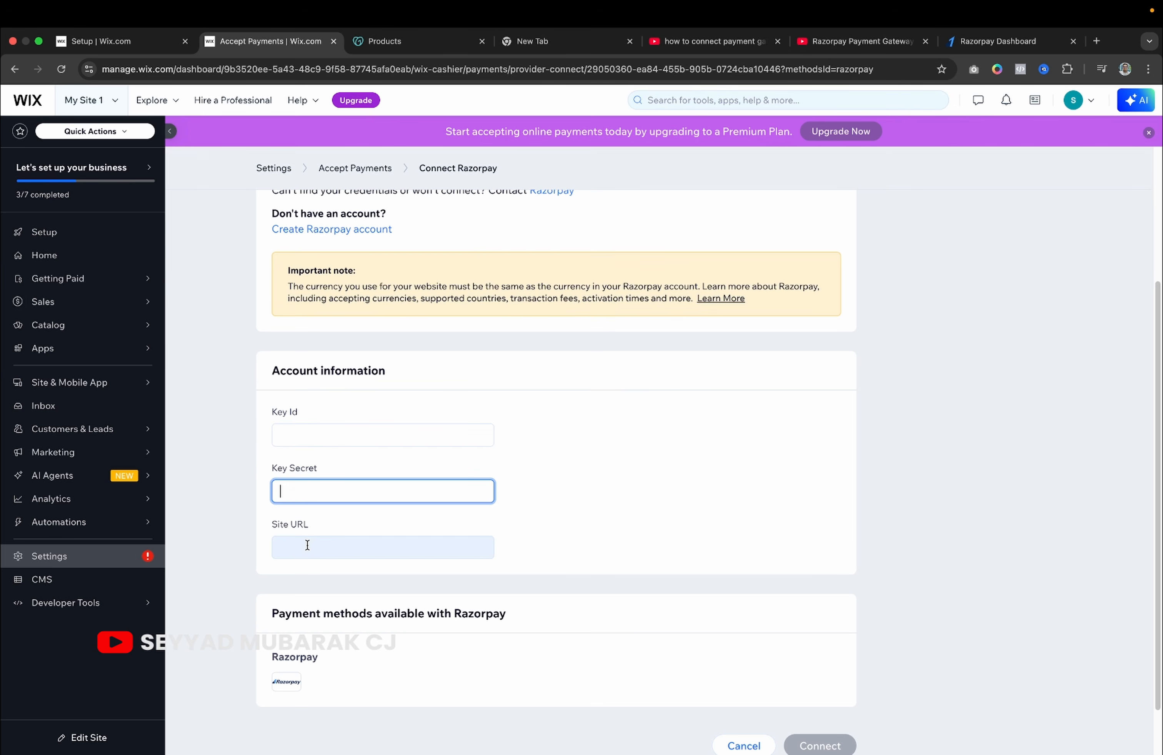
Reopen Accept payments in Settings and scroll down to the Manual Payments provider.
scroll(307, 545, down, 2)
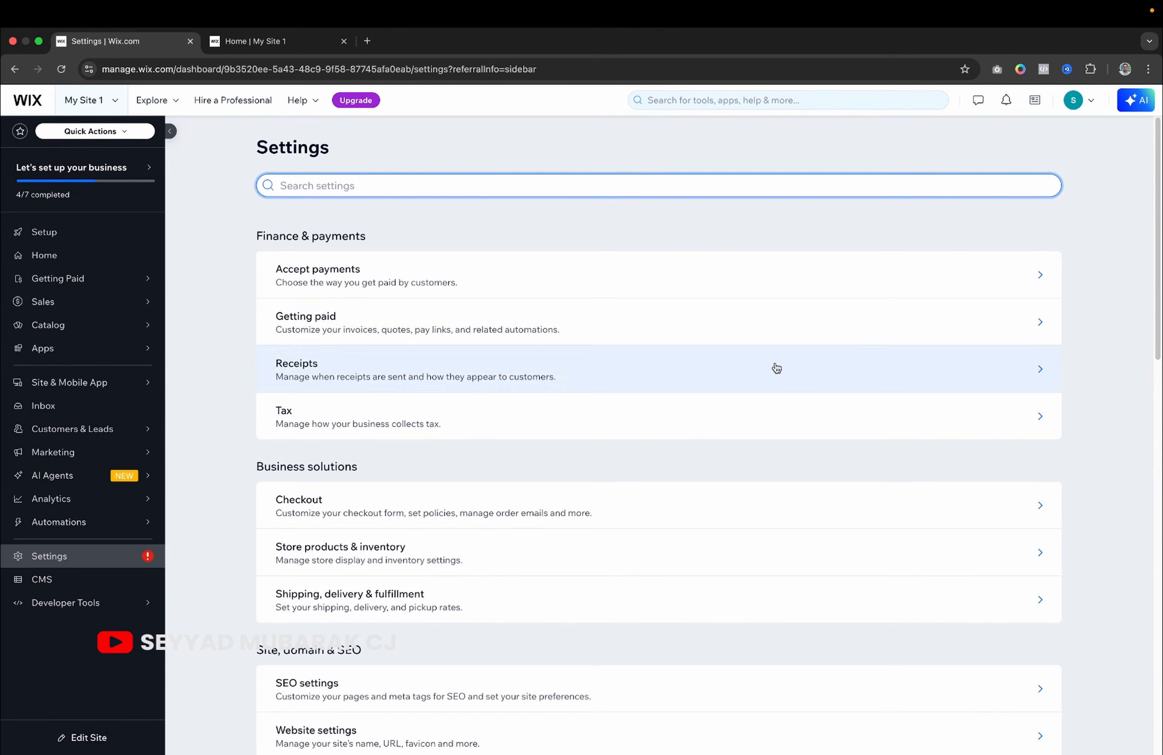
click(730, 282)
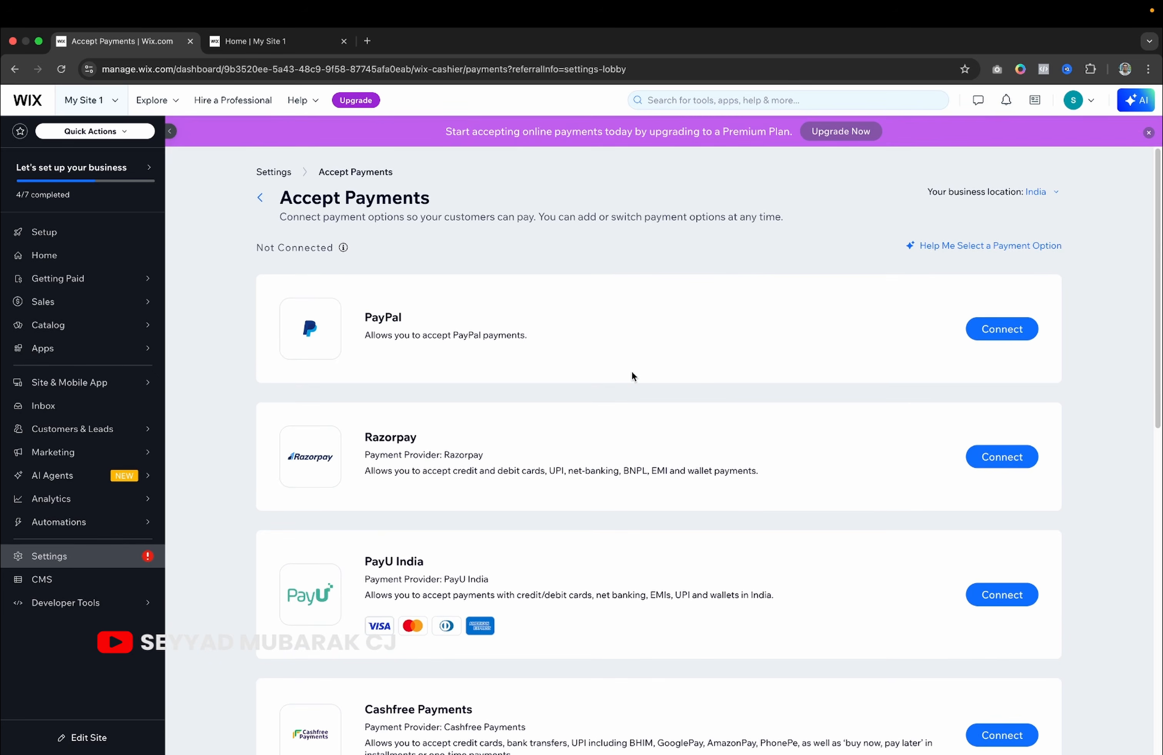
scroll(632, 372, down, 12)
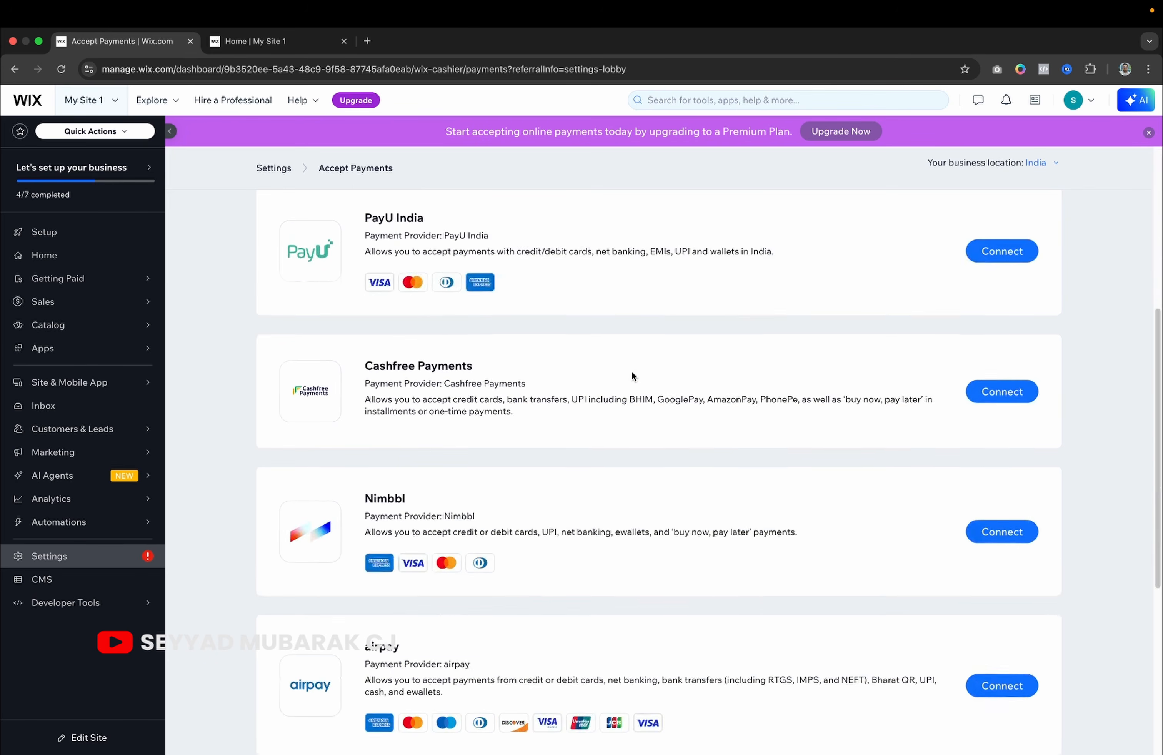
scroll(631, 376, down, 2)
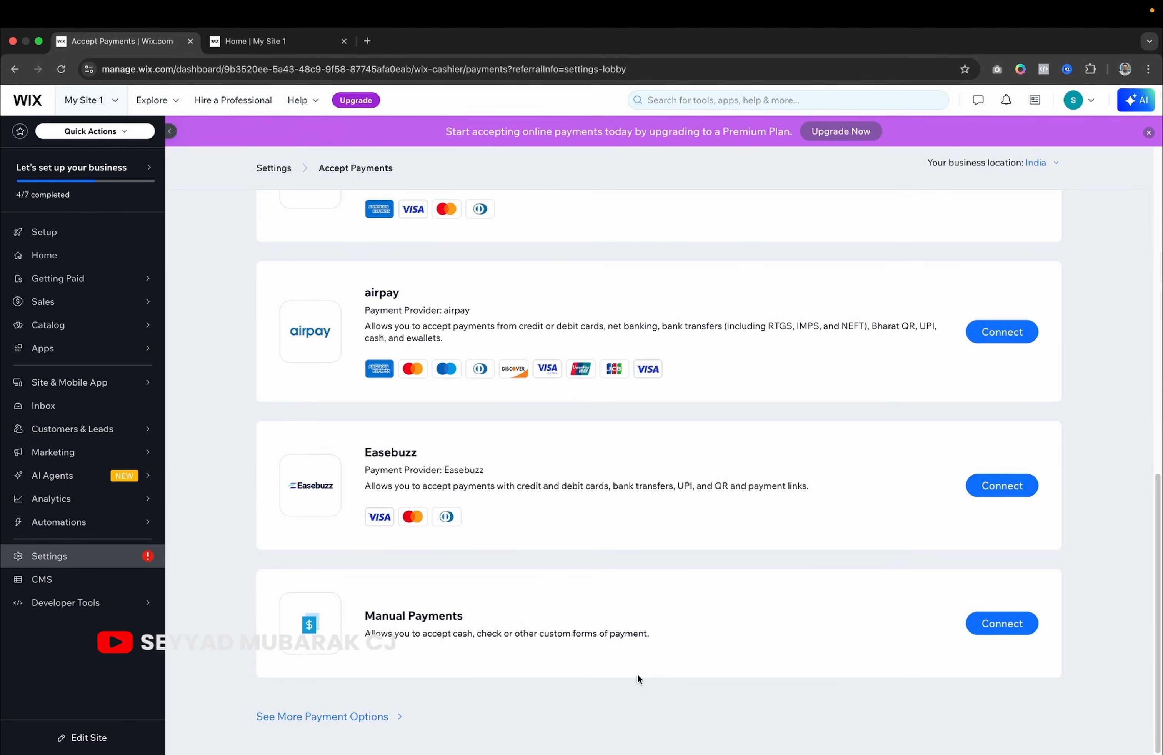
Connect Manual Payments as Cash on delivery with a brief instruction, dismissing the upgrade prompt.
click(982, 624)
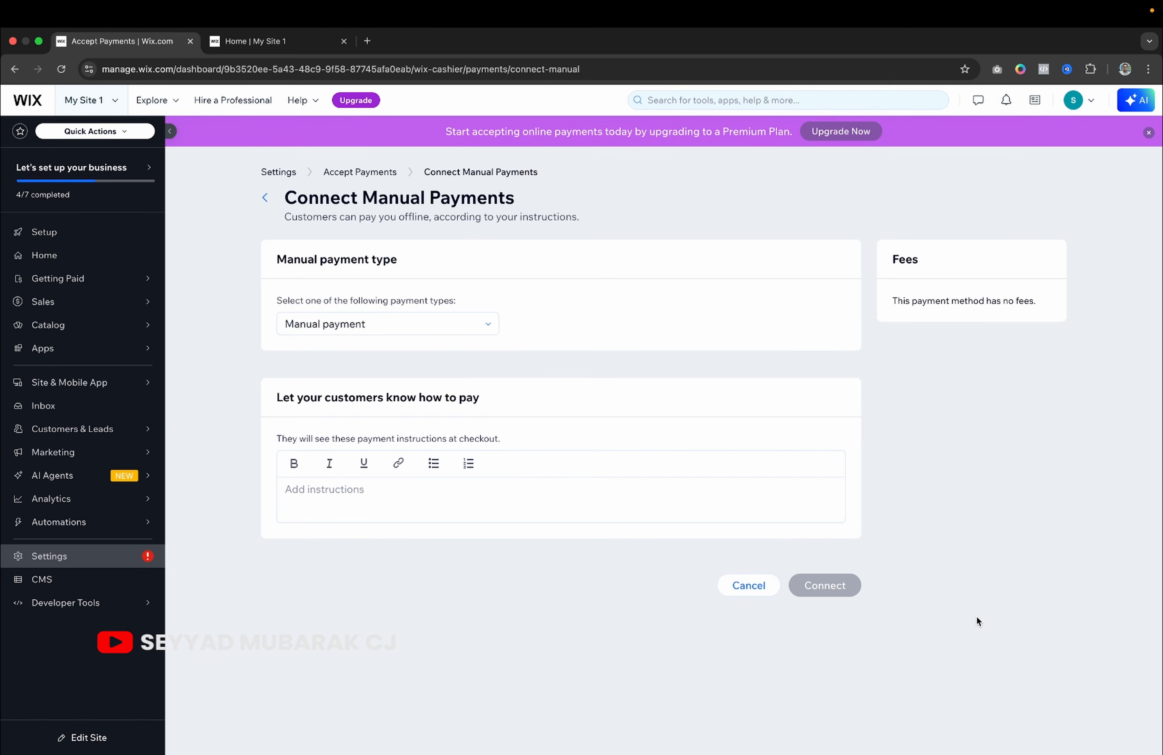
click(402, 324)
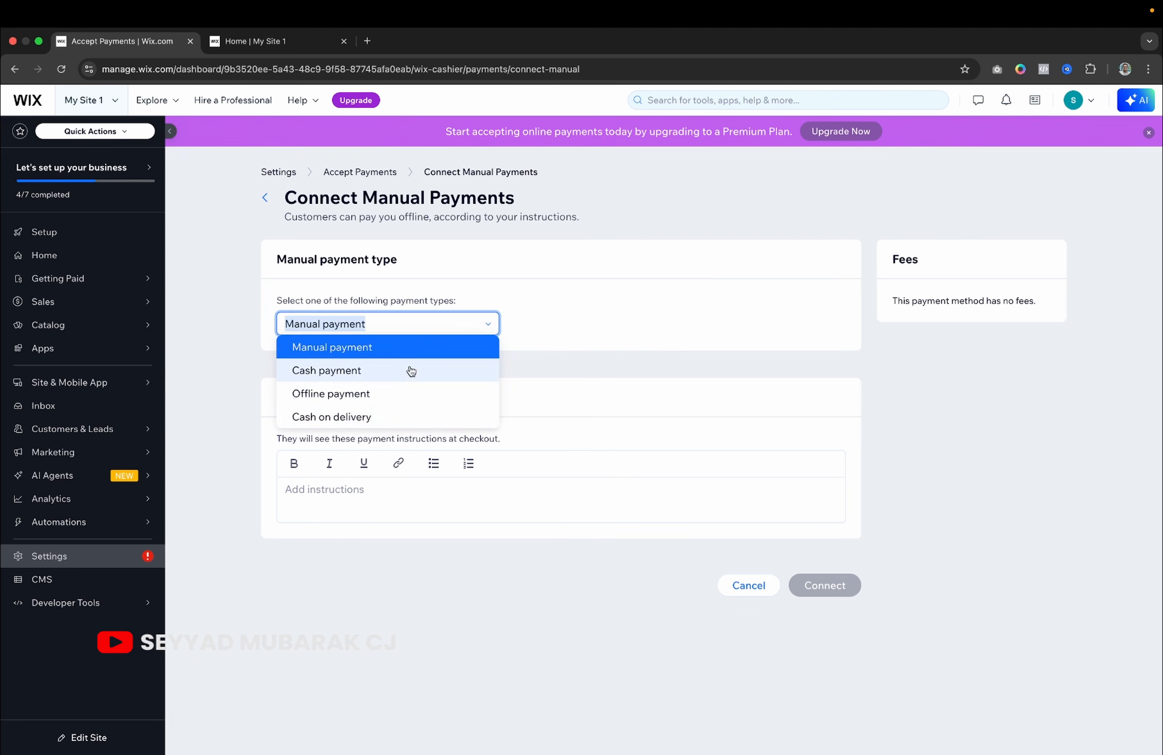
click(382, 412)
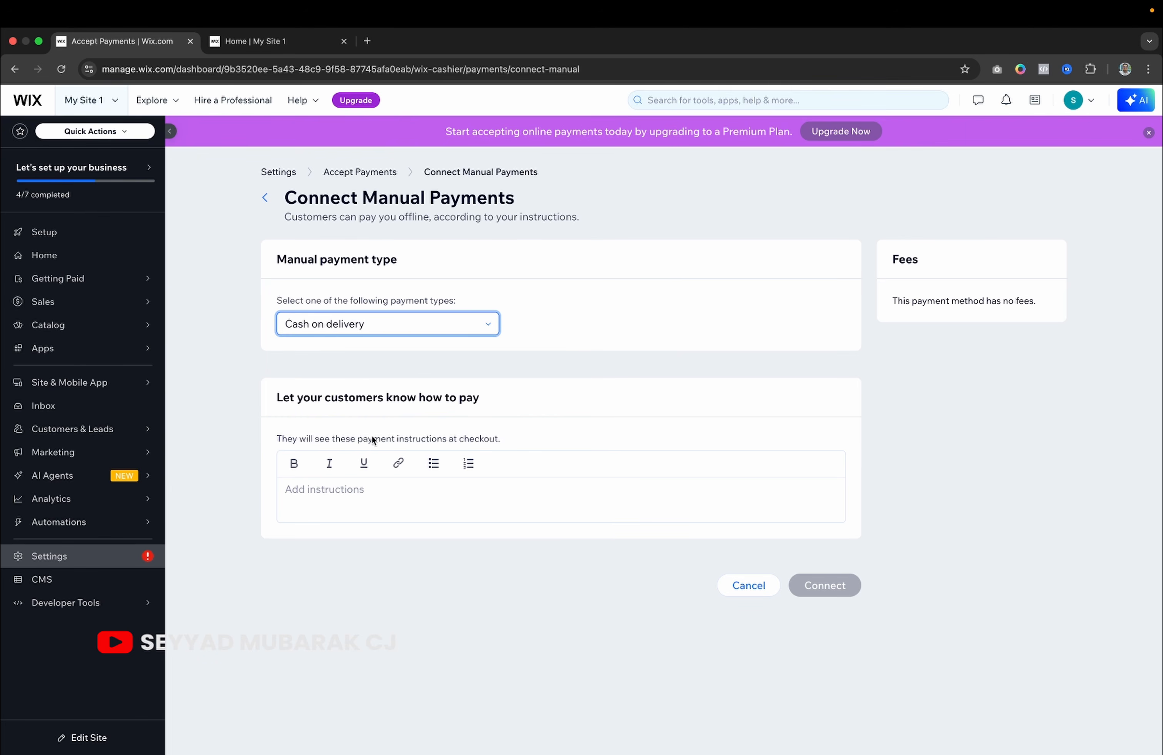
click(351, 495)
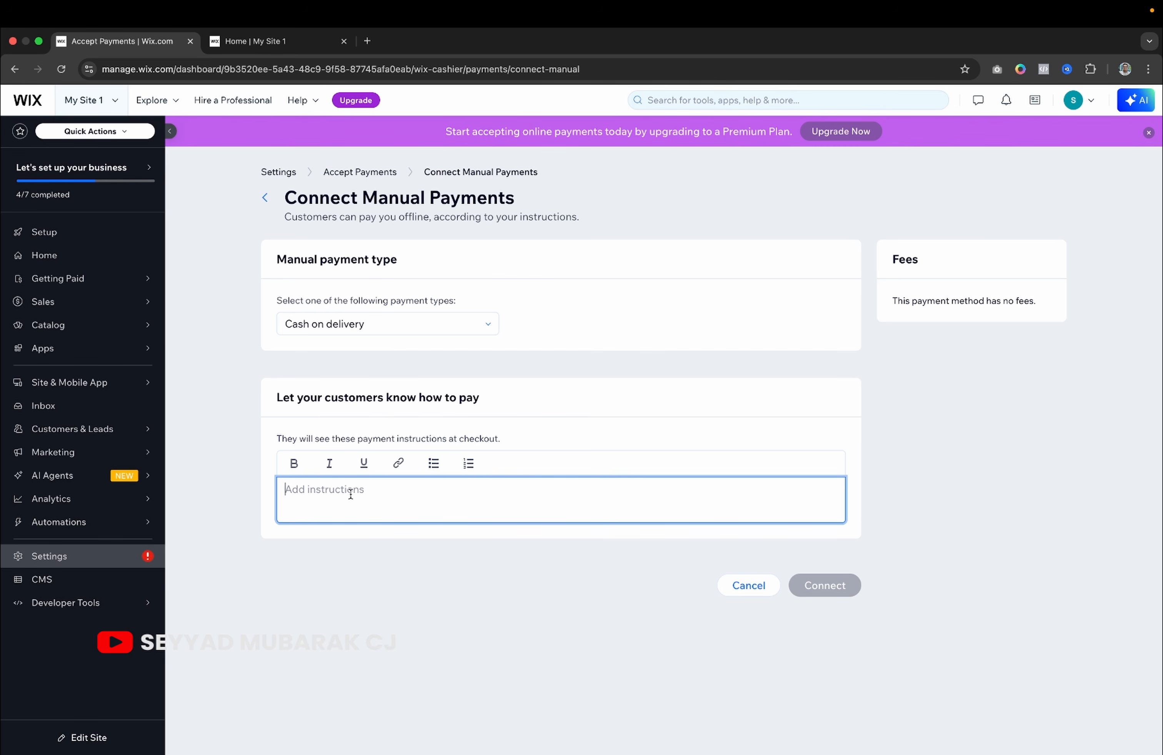
text(tset)
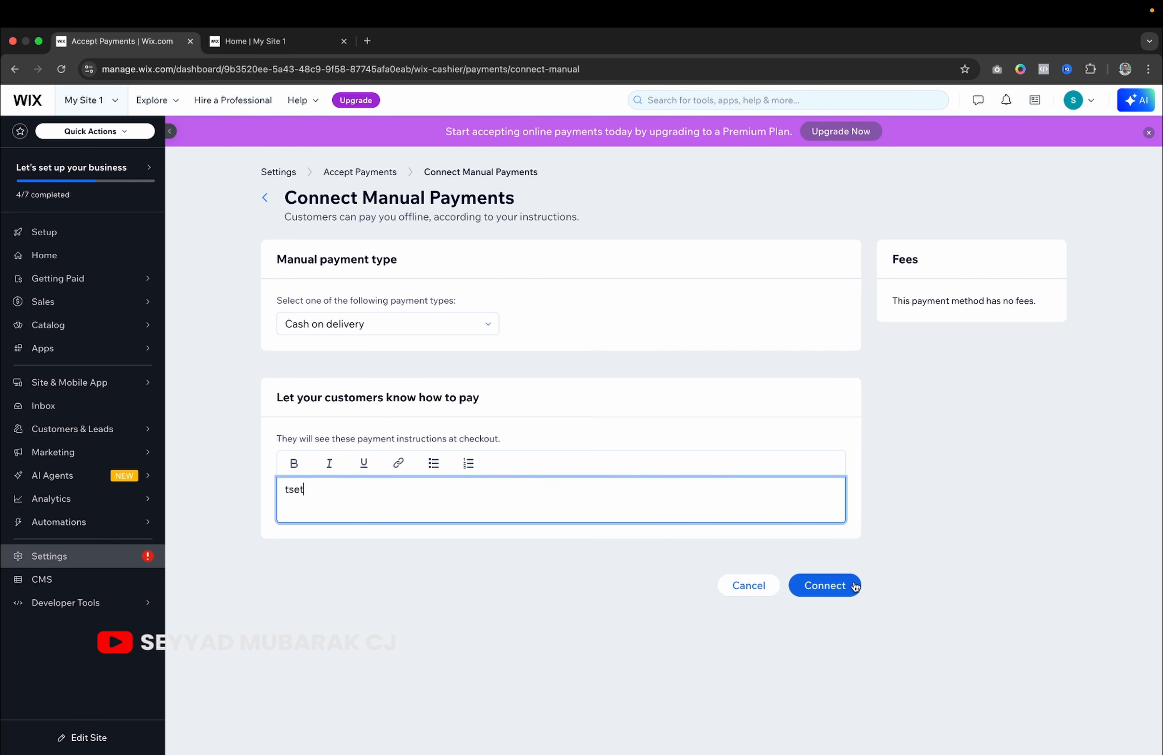
click(835, 585)
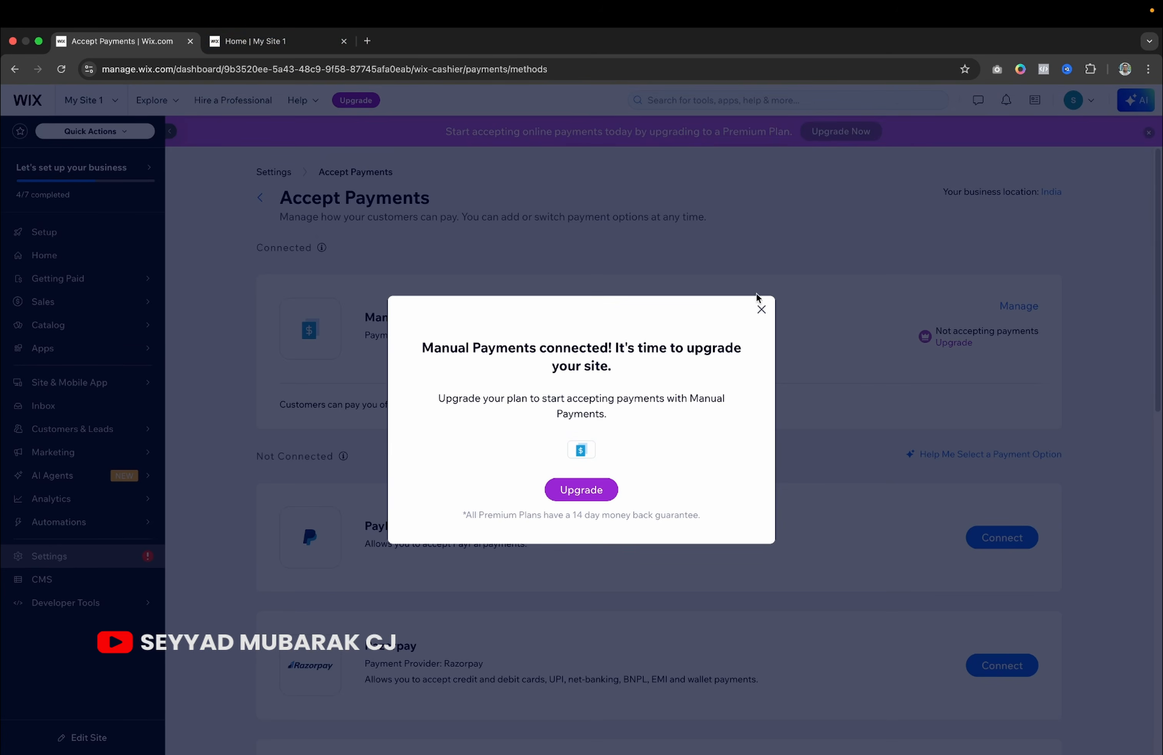
click(759, 311)
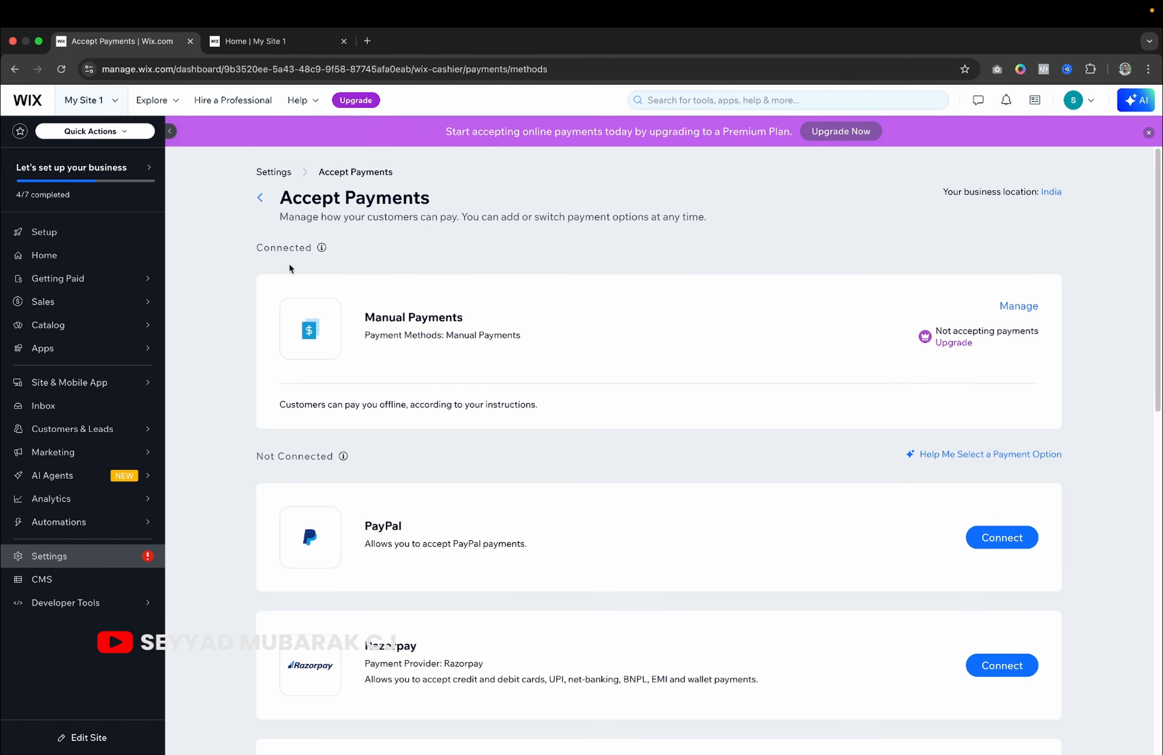
click(271, 41)
Open the Test Products page on the live store and view its enlarged image.
scroll(317, 342, down, 10)
click(290, 358)
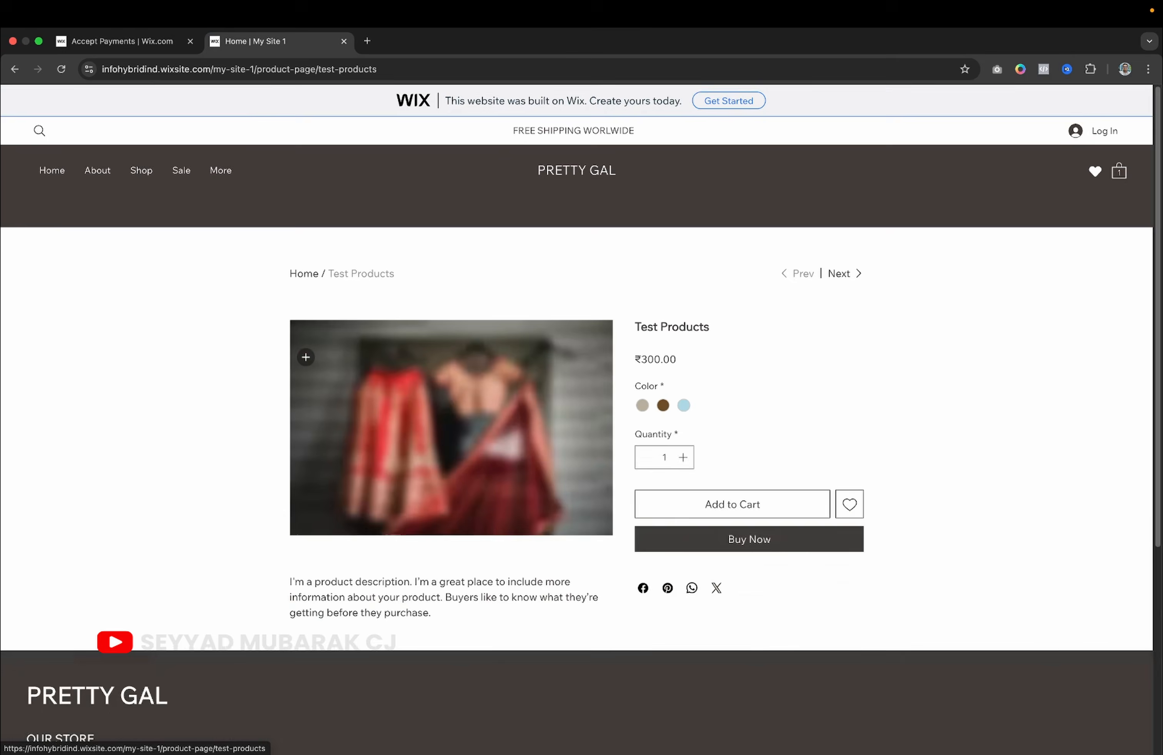
click(304, 355)
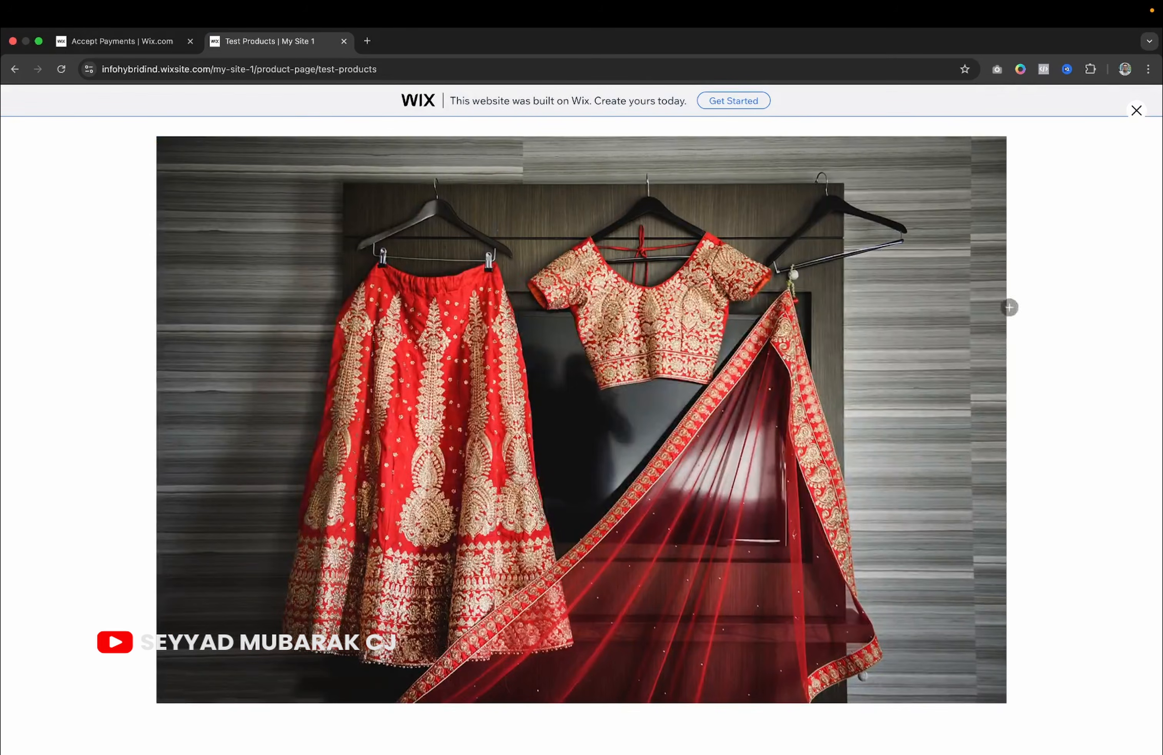
click(1135, 111)
Pick beige in size 36, try Buy Now, and dismiss the online-orders-unavailable notice.
scroll(758, 412, down, 3)
click(643, 307)
click(661, 362)
click(657, 391)
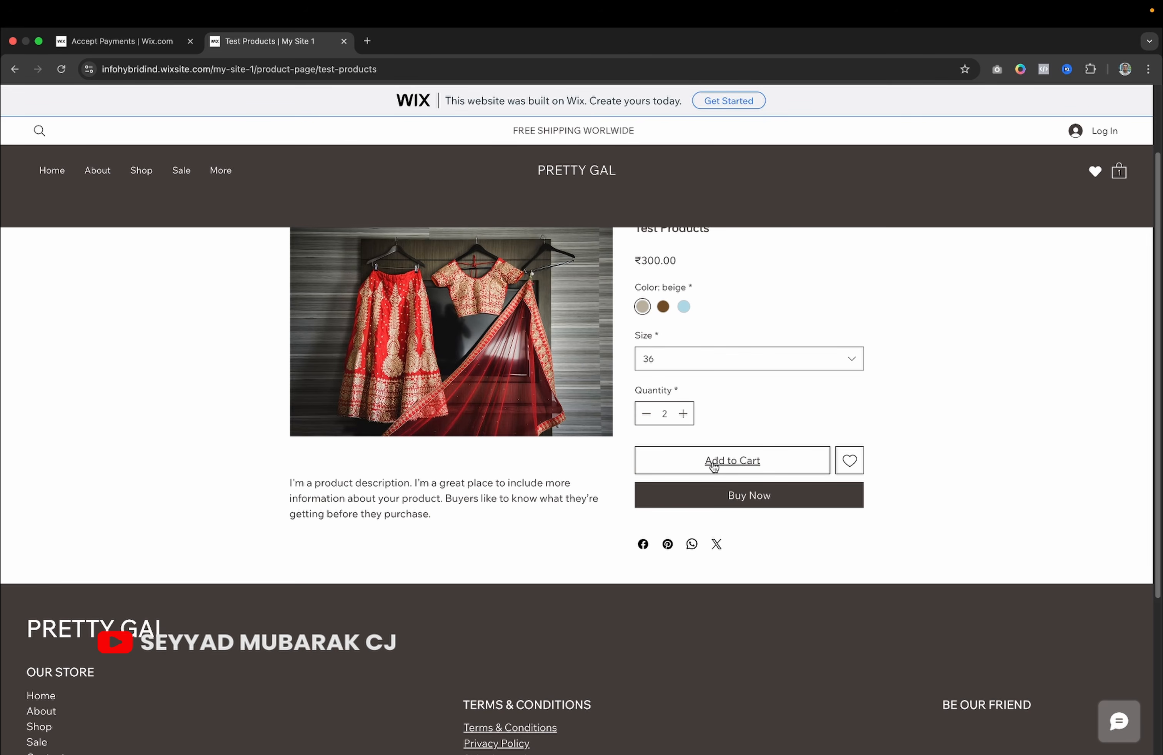
click(722, 500)
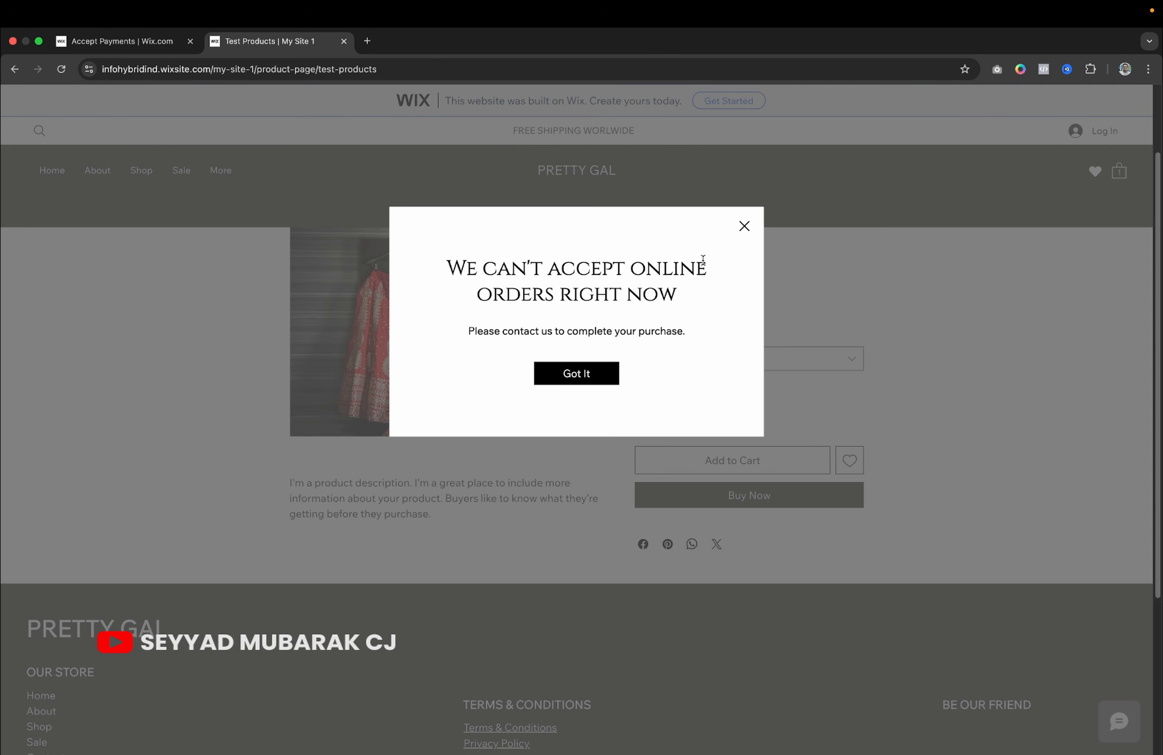
click(744, 226)
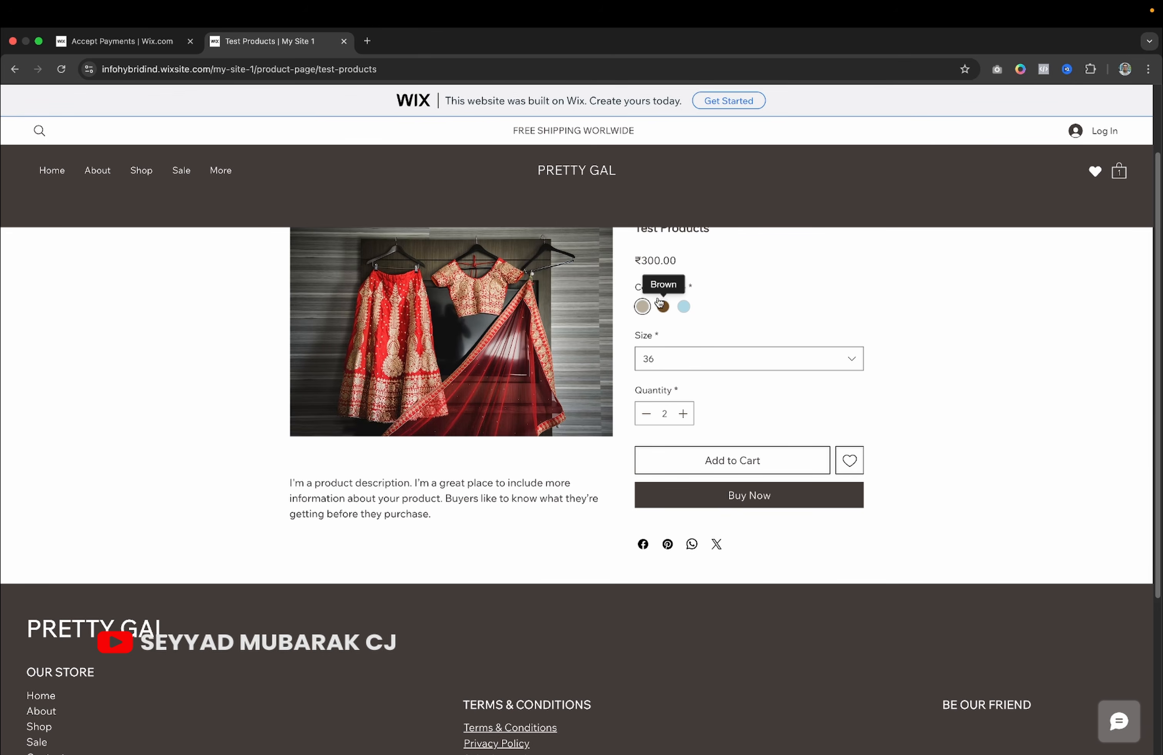
scroll(660, 301, up, 3)
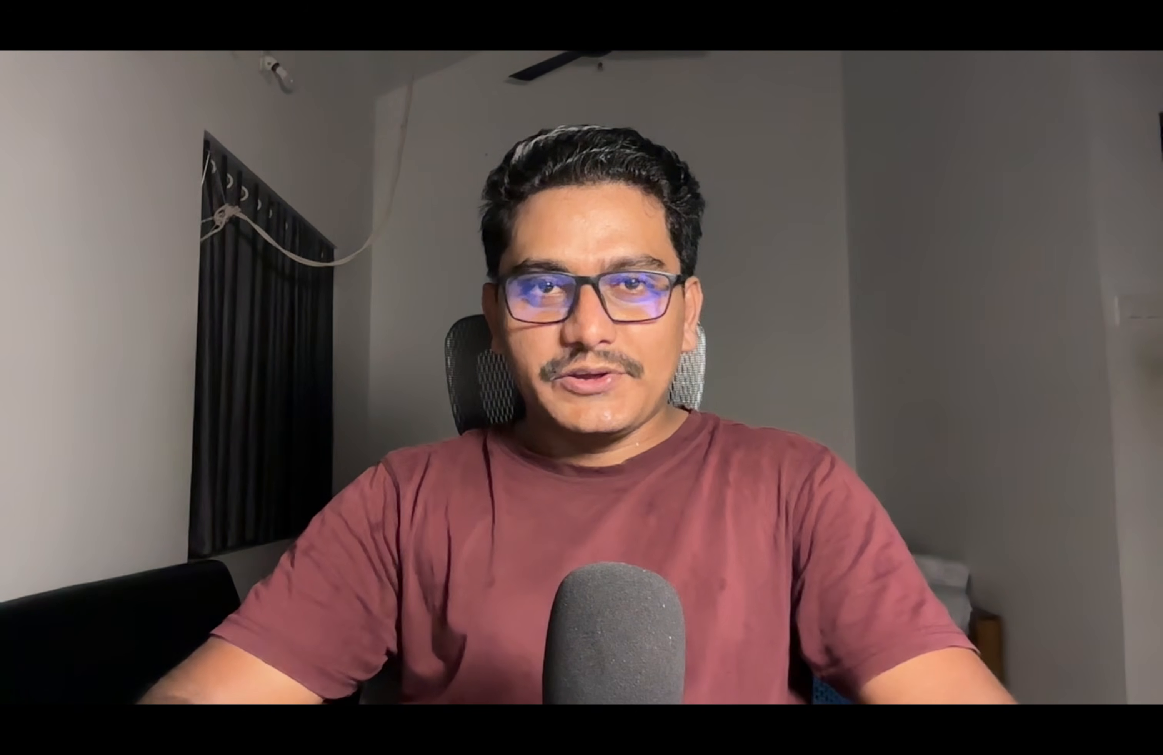